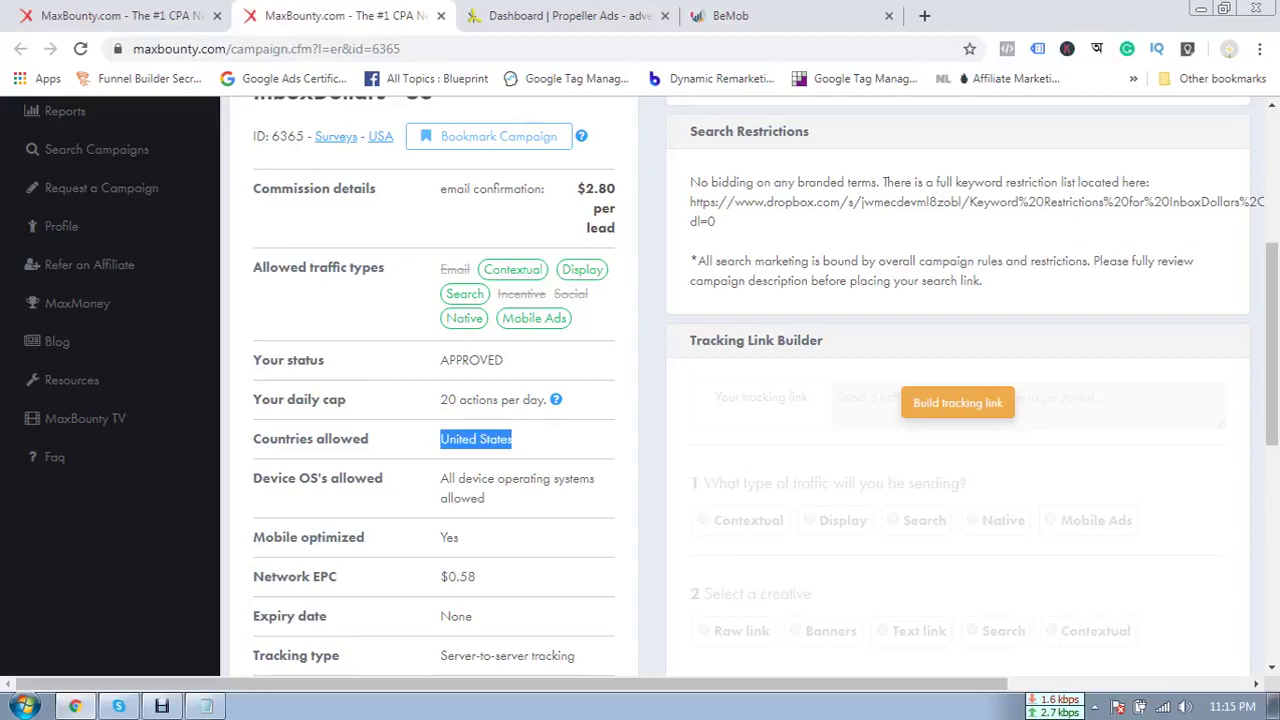
- Review the InboxDollars - US campaign details, preview its default landing page, and close the preview
{"action": "scroll", "coordinate": [650, 386], "scroll_direction": "down", "scroll_amount": 4}
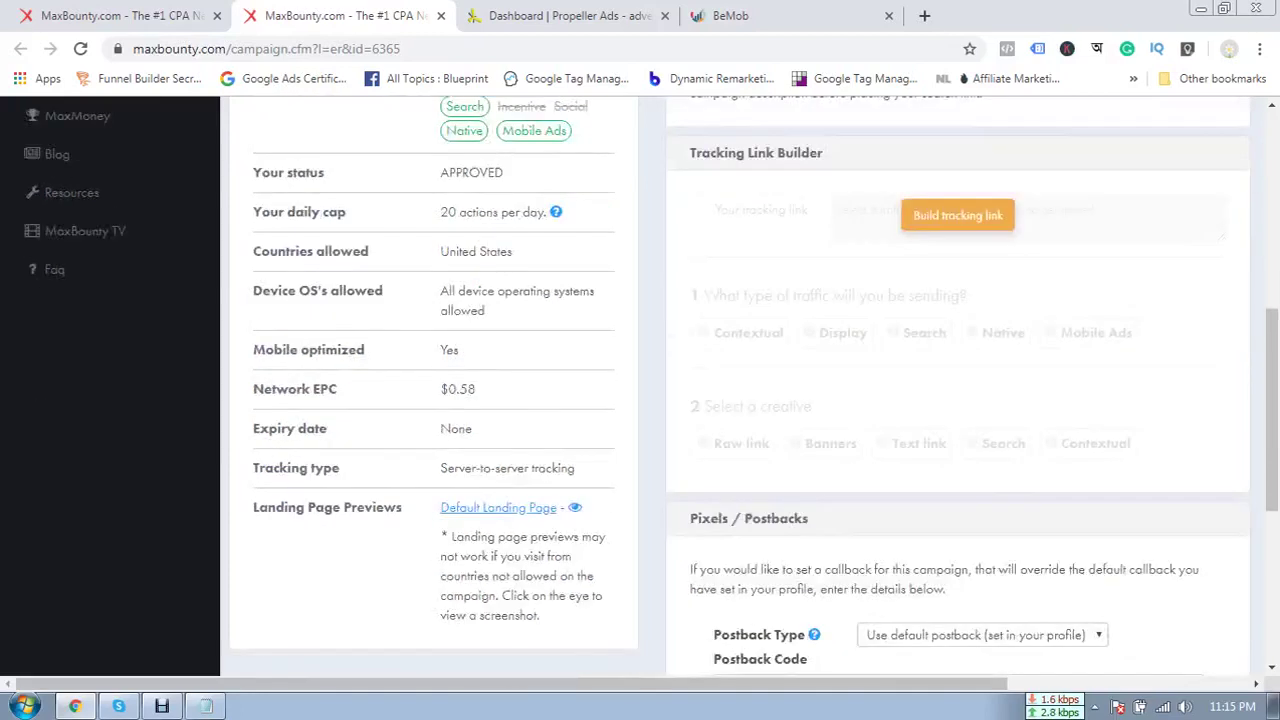
{"action": "scroll", "coordinate": [498, 414], "scroll_direction": "up", "scroll_amount": 1}
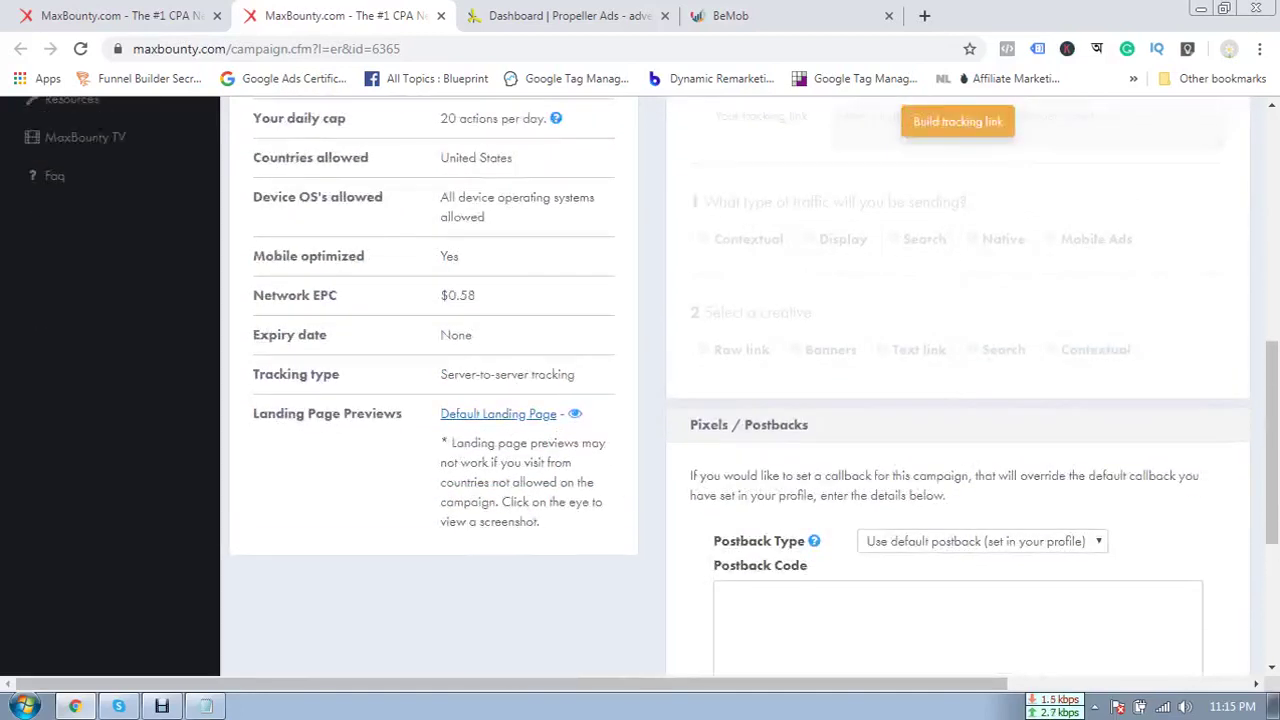
{"action": "left_click", "coordinate": [498, 414]}
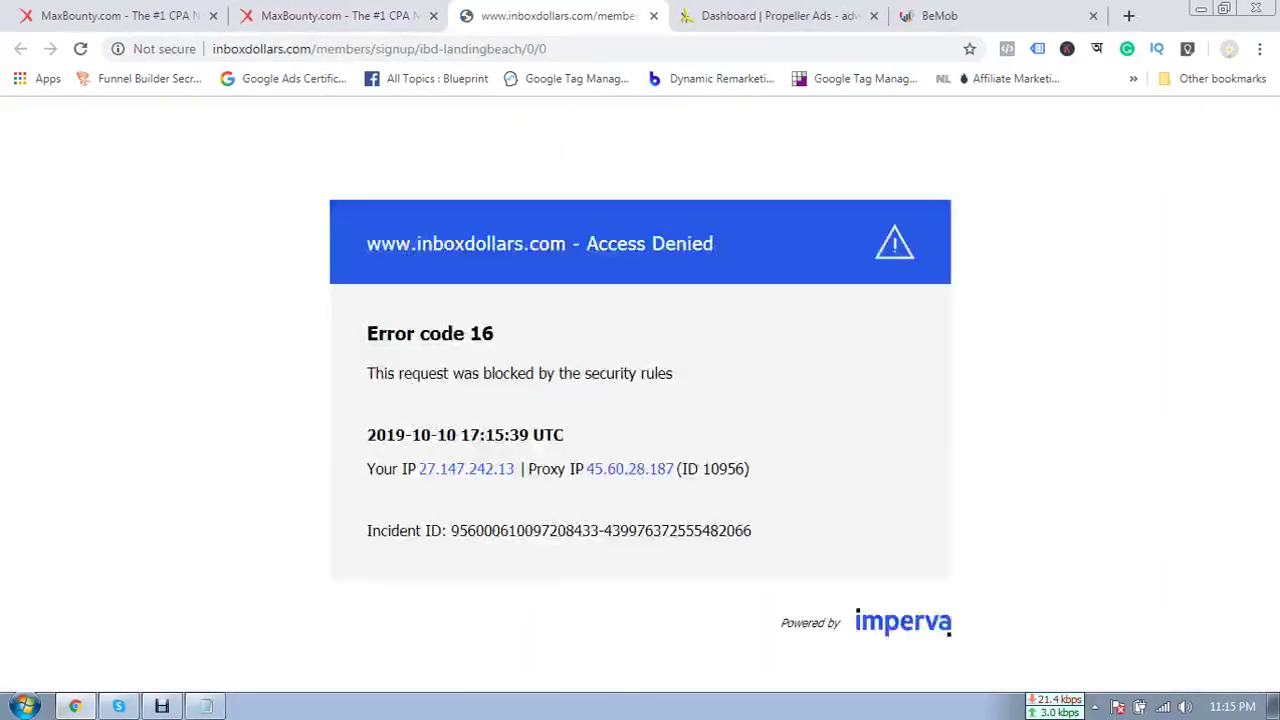
{"action": "left_click", "coordinate": [330, 15]}
{"action": "left_click", "coordinate": [653, 15]}
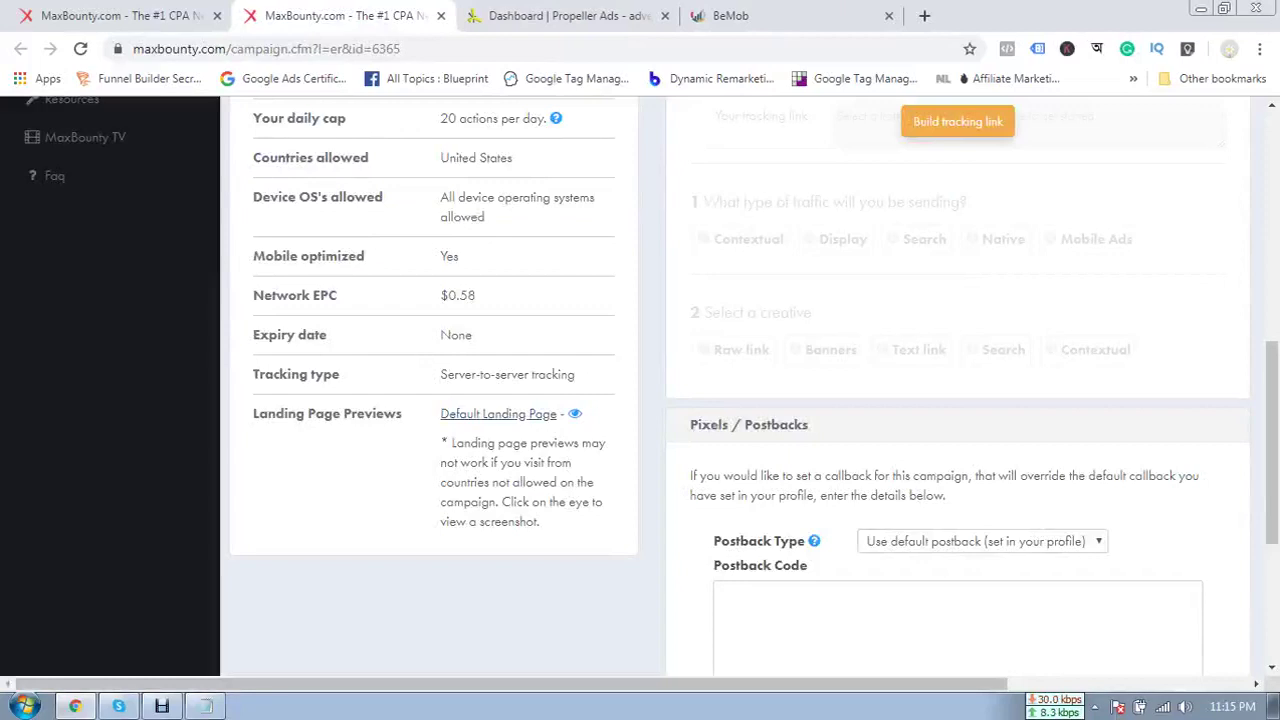
- Read the InboxDollars - US campaign description, including the targeting tips and the click limit with prelander approval
{"action": "scroll", "coordinate": [640, 386], "scroll_direction": "up", "scroll_amount": 8}
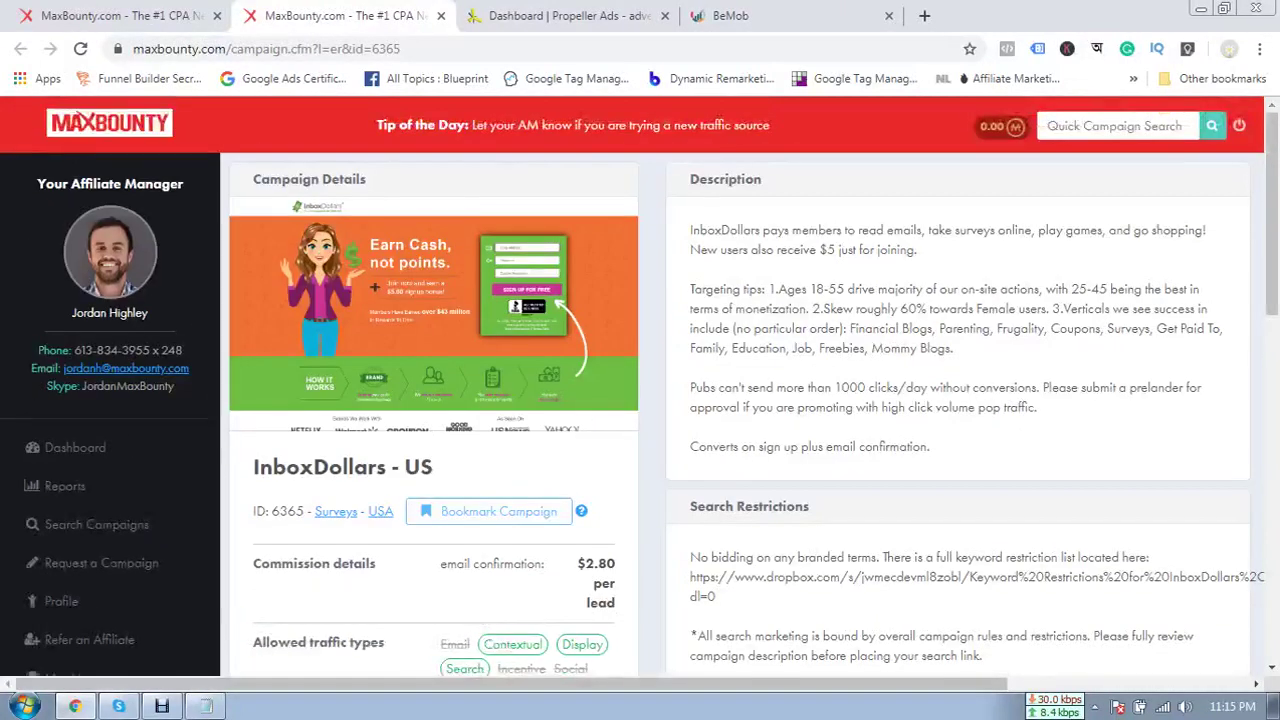
{"action": "left_click_drag", "start_coordinate": [721, 231], "coordinate": [971, 407]}
{"action": "left_click", "coordinate": [971, 407]}
{"action": "scroll", "coordinate": [80, 117], "scroll_direction": "down", "scroll_amount": 2}
{"action": "scroll", "coordinate": [80, 117], "scroll_direction": "up", "scroll_amount": 2}
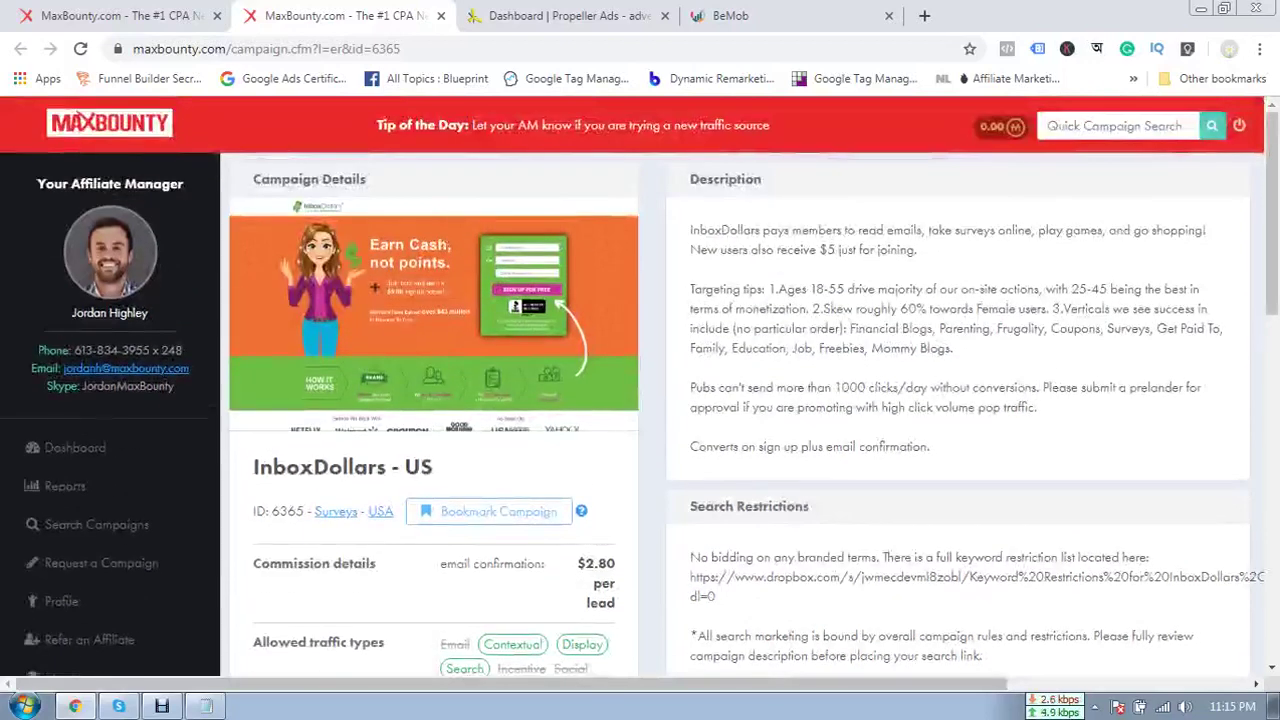
- Reload the MaxBounty earnings report and check its earnings summary against the PropellerAds campaign statistics
{"action": "left_click", "coordinate": [122, 16]}
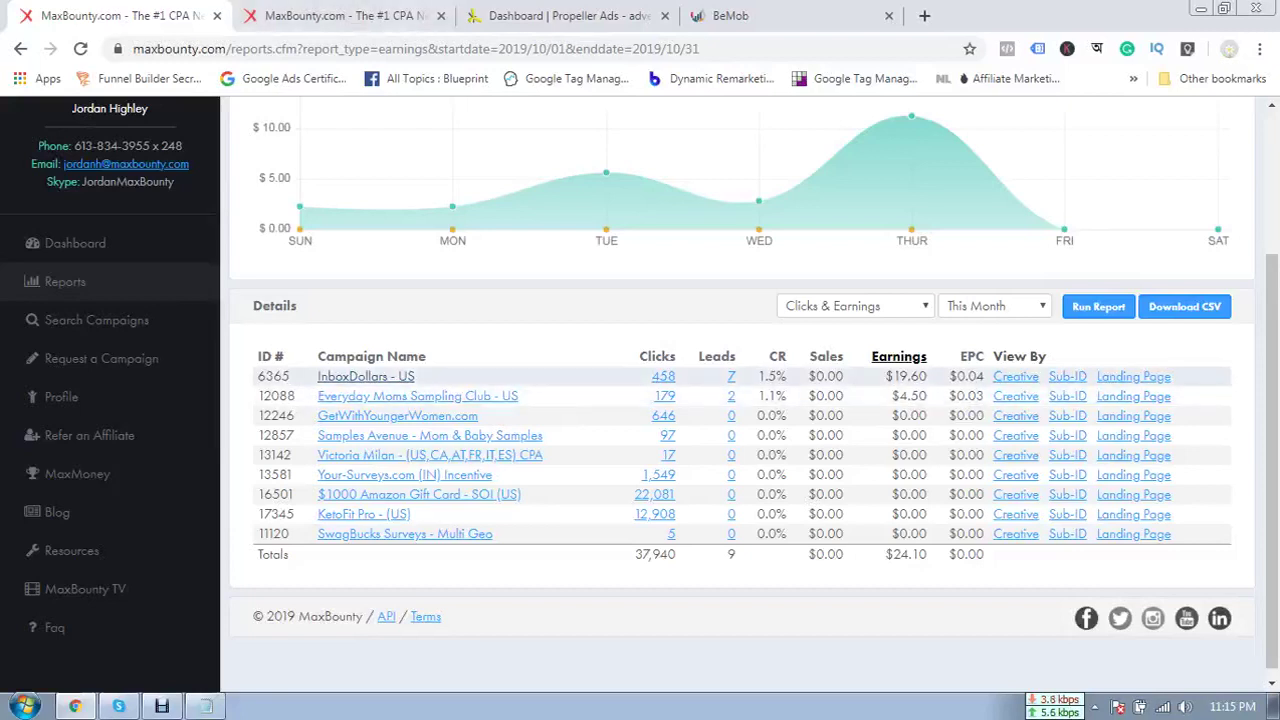
{"action": "key", "text": "F5"}
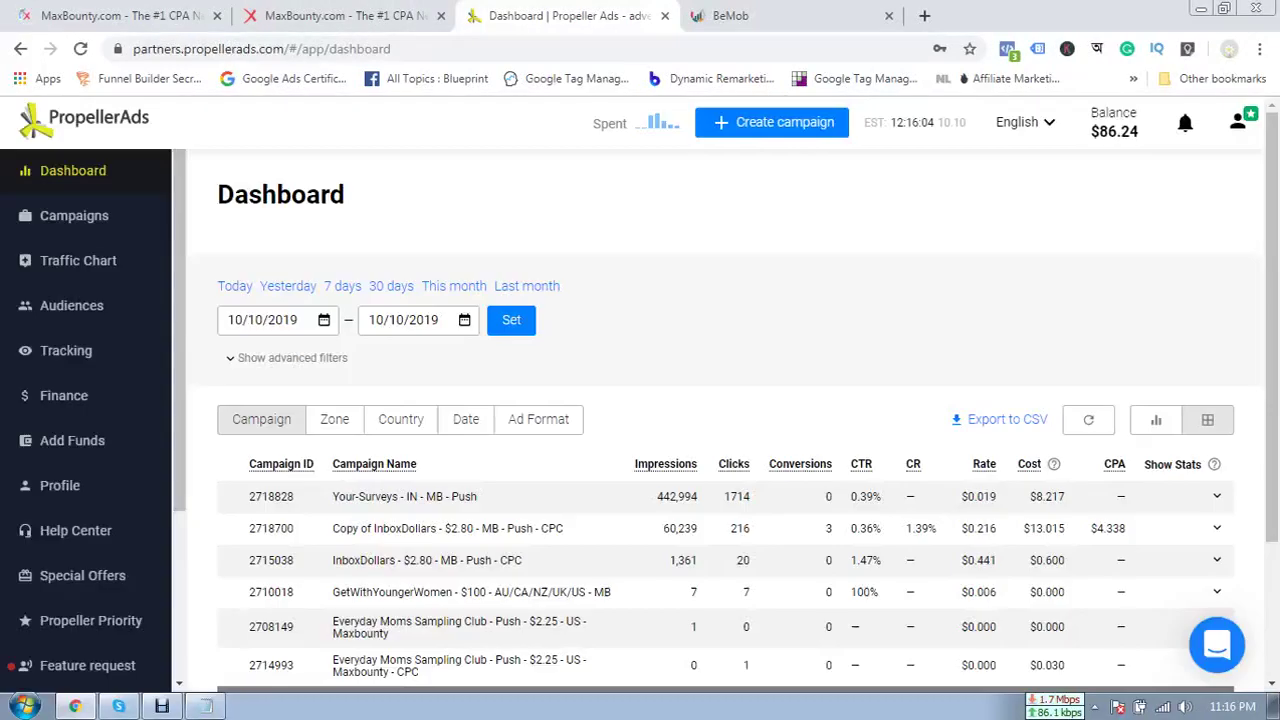
{"action": "left_click", "coordinate": [556, 16]}
{"action": "left_click", "coordinate": [123, 16]}
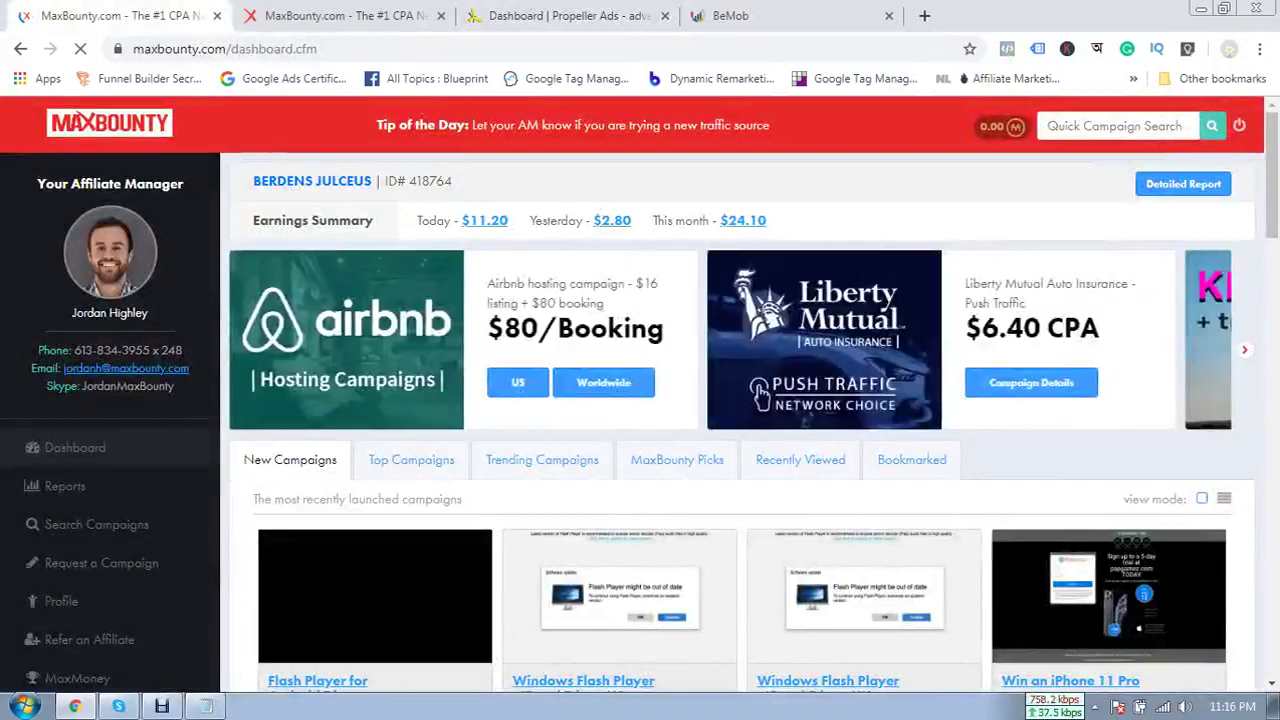
{"action": "key", "text": "ctrl+3"}
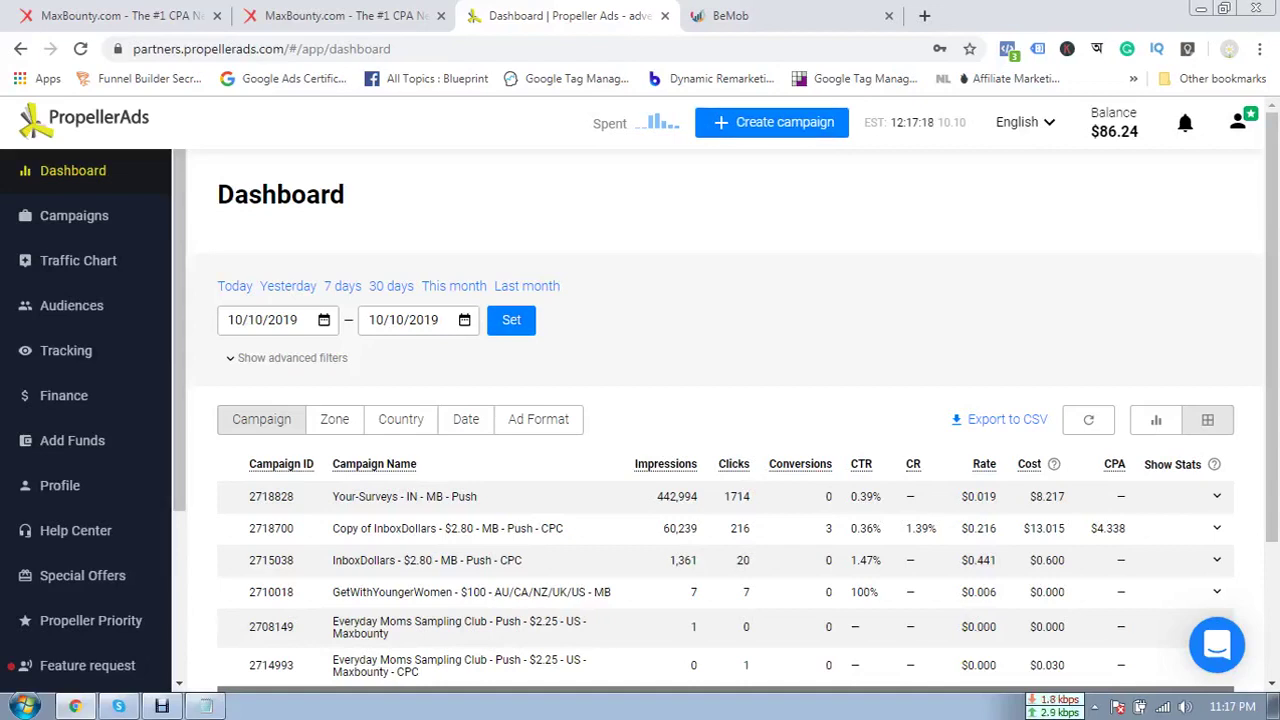
- Search Google for "health and fitness" in a new tab and look through the website results
{"action": "left_click", "coordinate": [924, 15]}
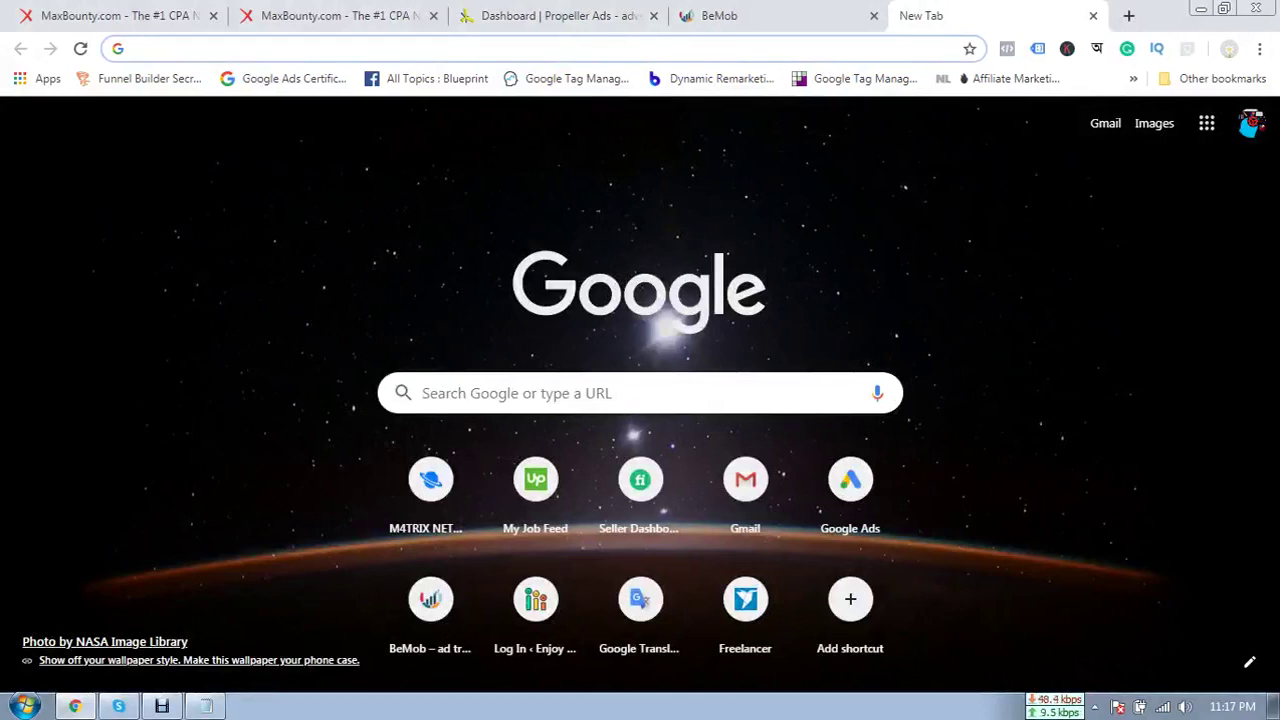
{"action": "type", "text": "health and fitness"}
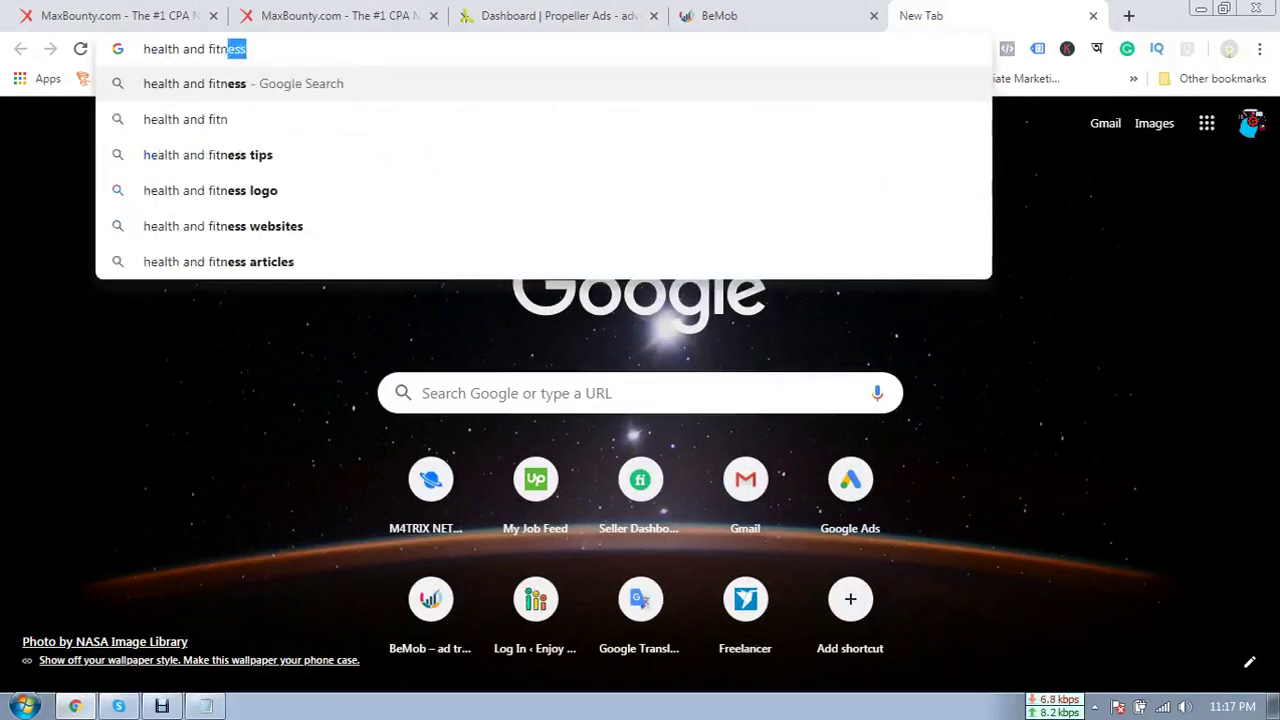
{"action": "key", "text": "Return"}
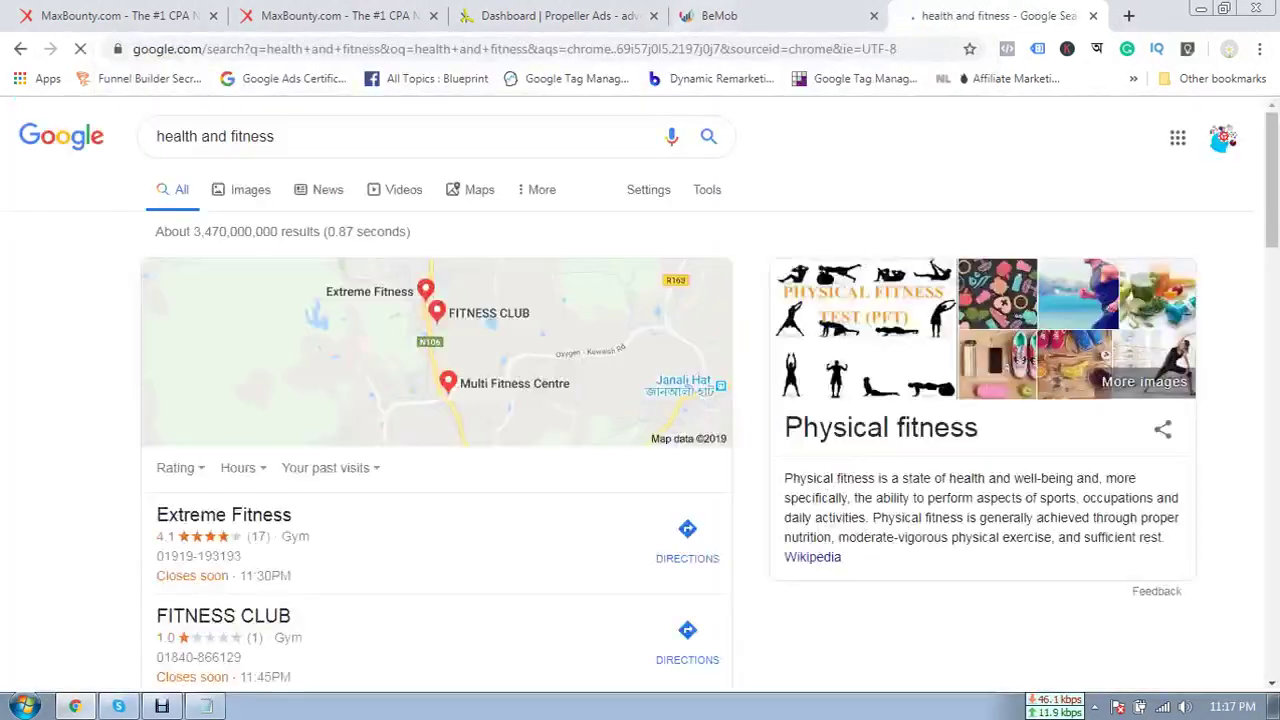
{"action": "scroll", "coordinate": [640, 400], "scroll_direction": "down", "scroll_amount": 4}
{"action": "scroll", "coordinate": [640, 400], "scroll_direction": "down", "scroll_amount": 5}
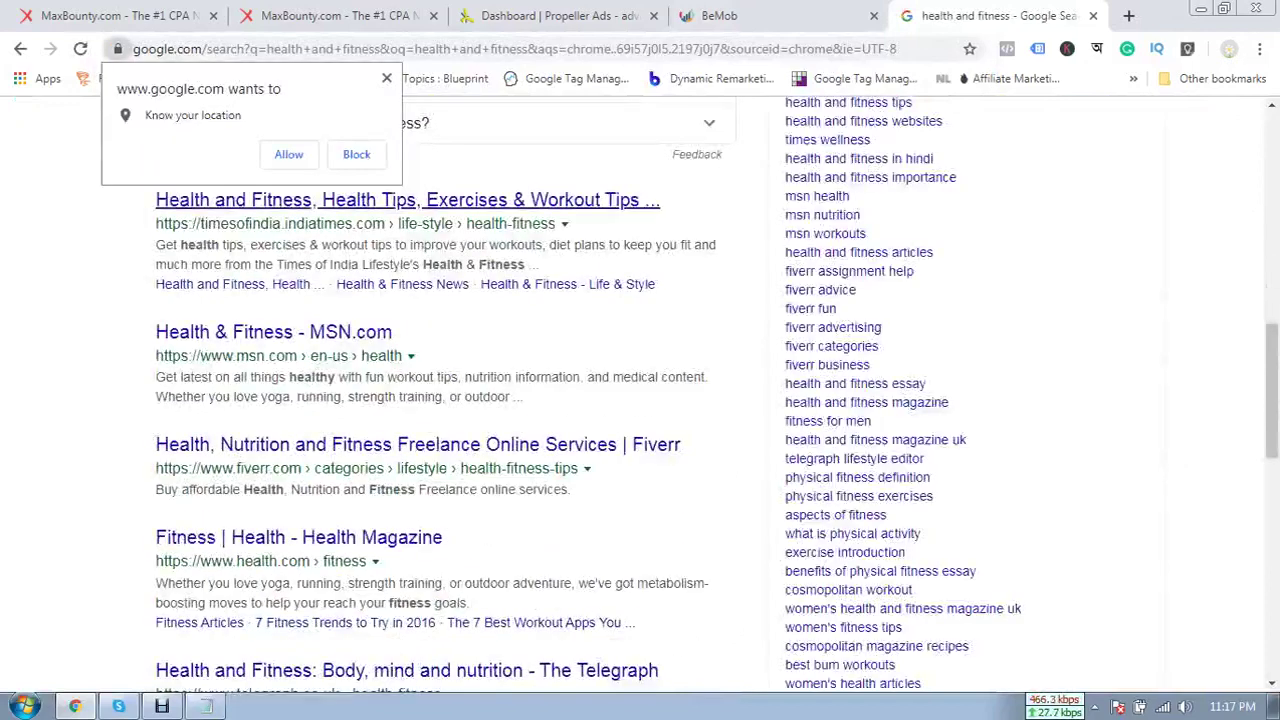
- Open the Times of India health and fitness result, decline its notifications, and go to the ETimes home page
{"action": "left_click", "coordinate": [400, 200]}
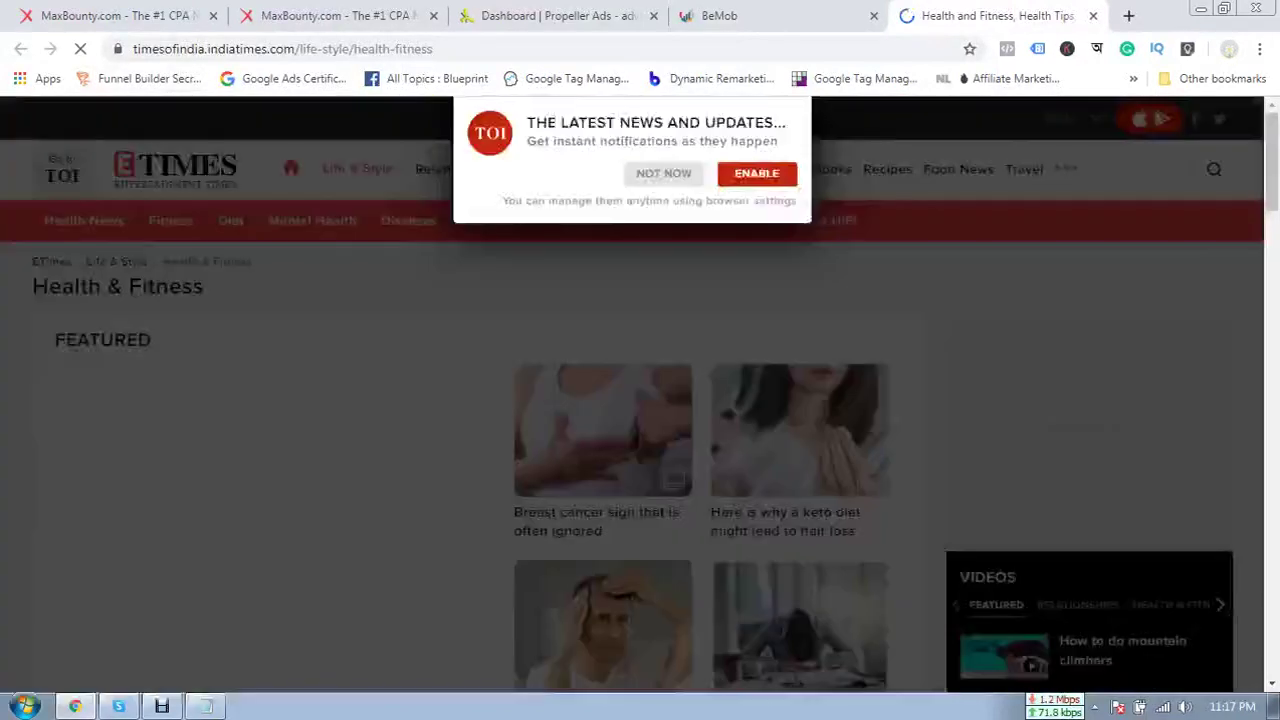
{"action": "left_click", "coordinate": [663, 173]}
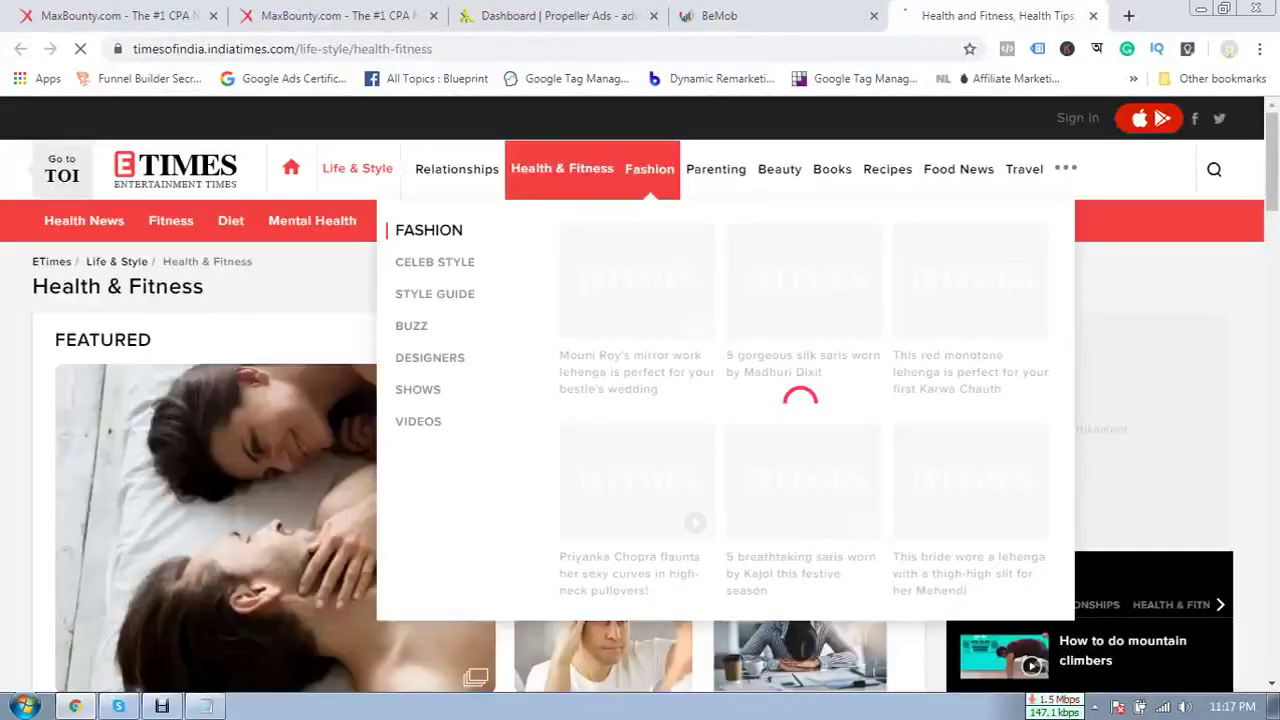
{"action": "left_click", "coordinate": [291, 168]}
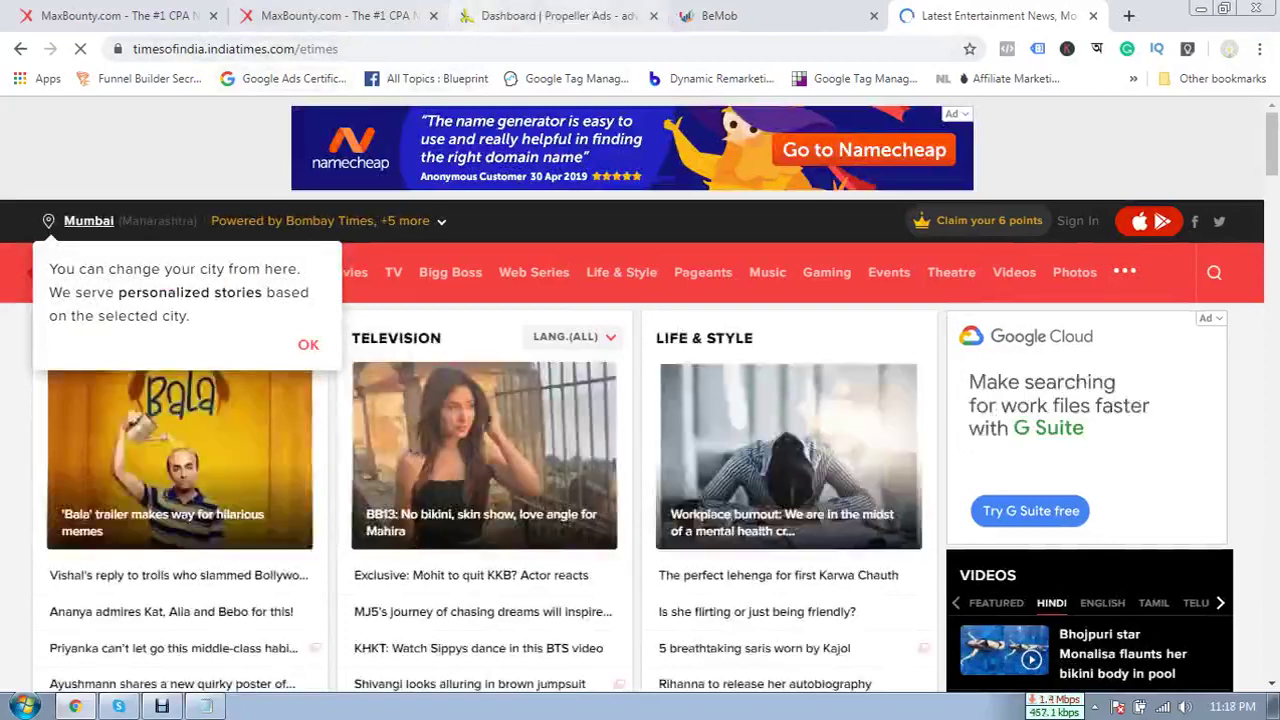
- Close the InboxDollars campaign tab, place BeMob before PropellerAds, and dismiss the Google sign-in prompt on the ETimes page
{"action": "left_click", "coordinate": [433, 16]}
{"action": "left_click_drag", "start_coordinate": [335, 16], "coordinate": [557, 16]}
{"action": "left_click", "coordinate": [785, 16]}
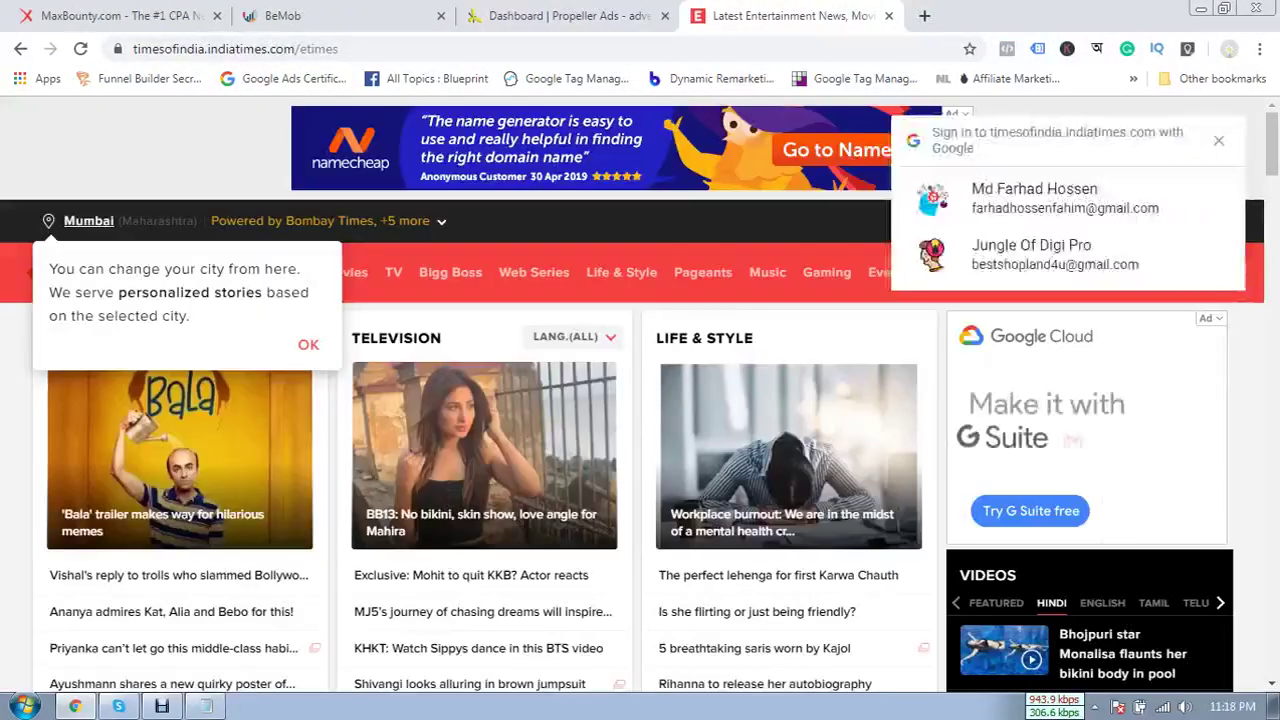
{"action": "left_click", "coordinate": [1219, 140]}
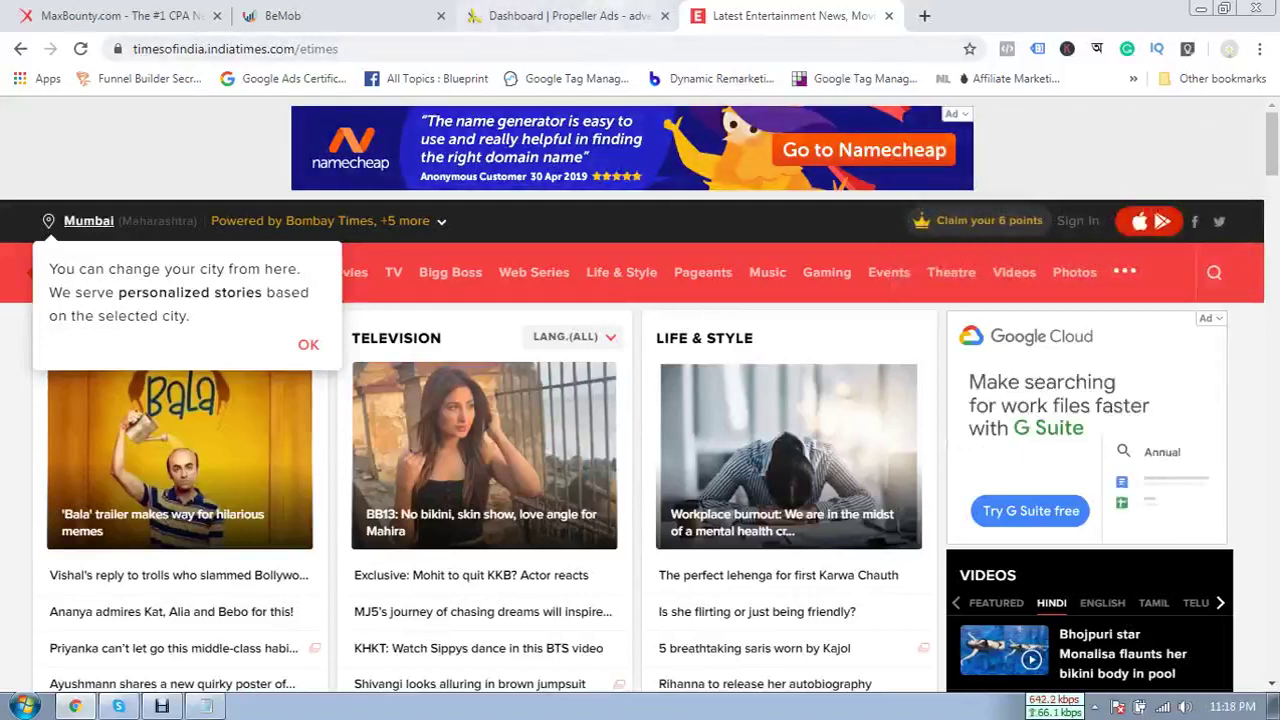
- View the PropellerAds dashboard alongside the ETimes home page by switching between the two
{"action": "left_click", "coordinate": [556, 16]}
{"action": "key", "text": "ctrl+Tab"}
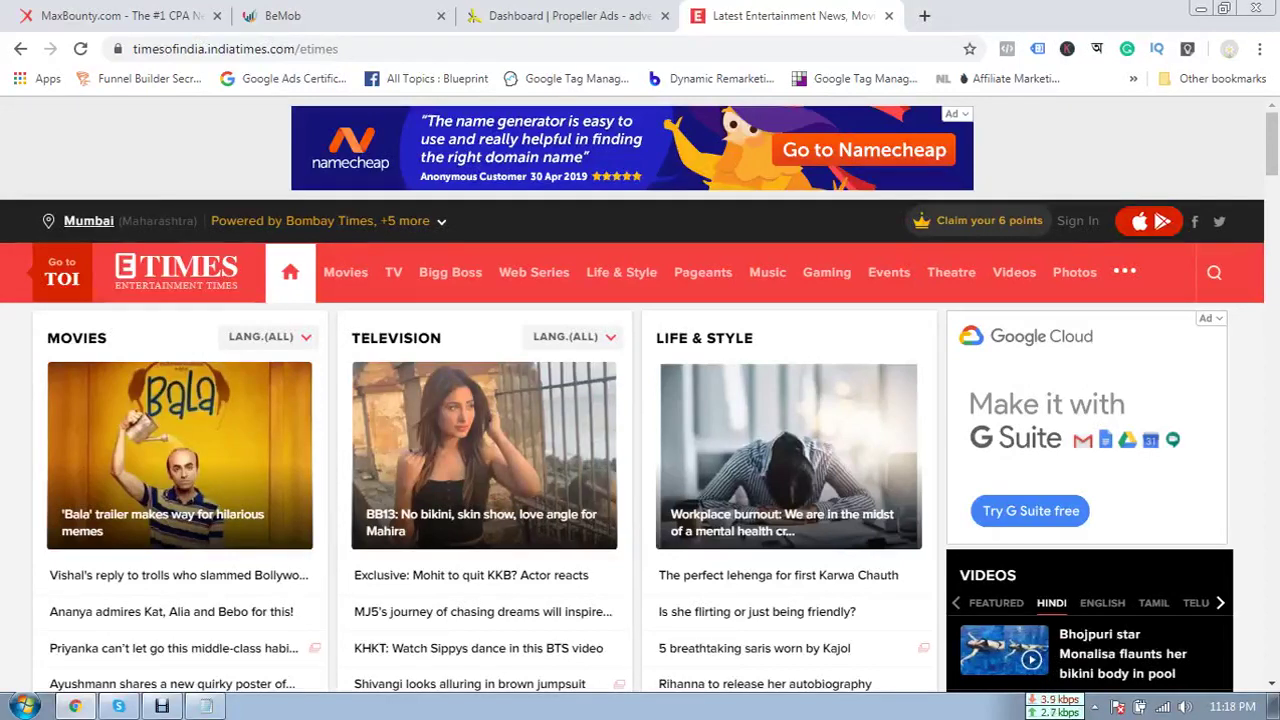
{"action": "left_click", "coordinate": [576, 16]}
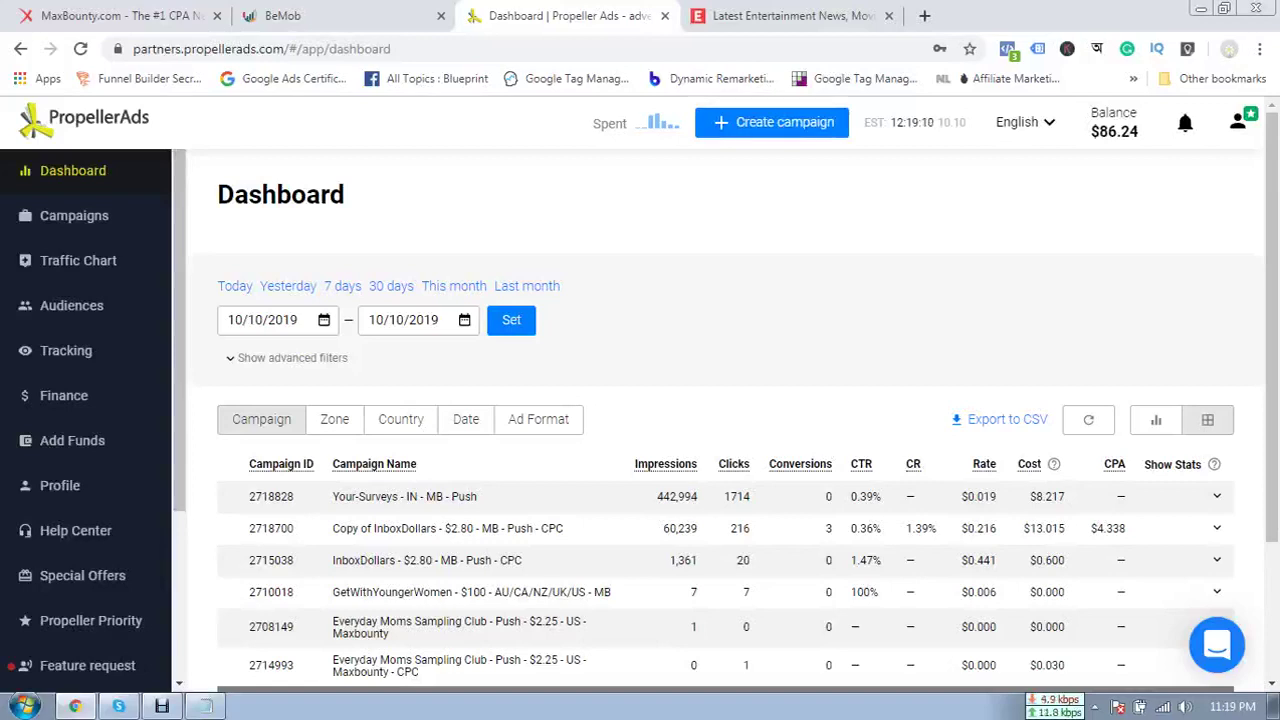
{"action": "left_click", "coordinate": [790, 15]}
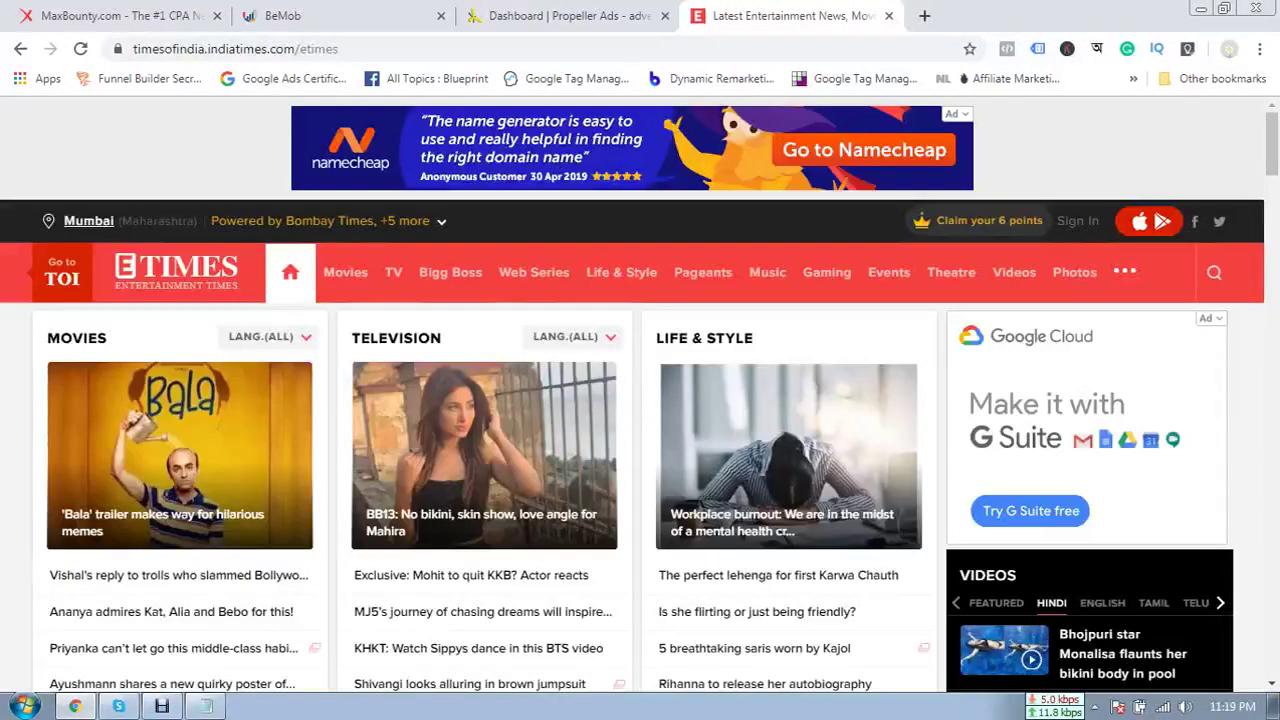
{"action": "right_click", "coordinate": [796, 8]}
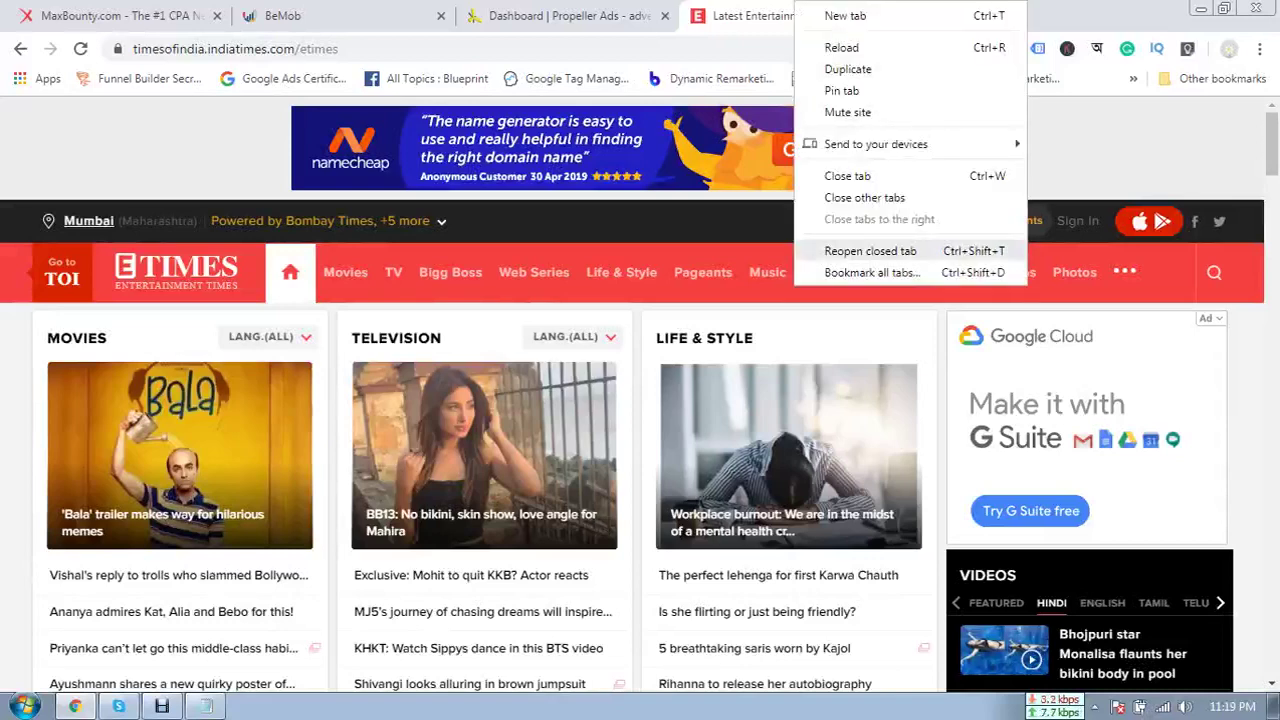
{"action": "left_click", "coordinate": [870, 251]}
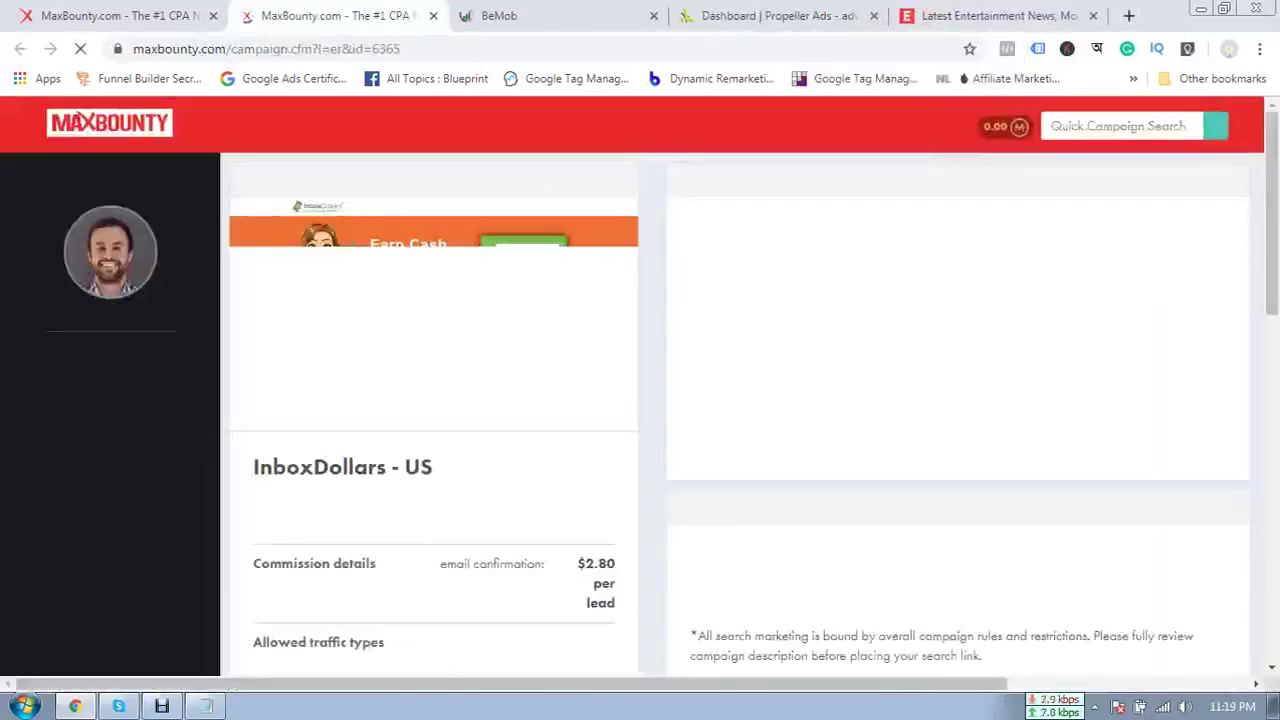
{"action": "left_click", "coordinate": [433, 16]}
{"action": "left_click", "coordinate": [778, 15]}
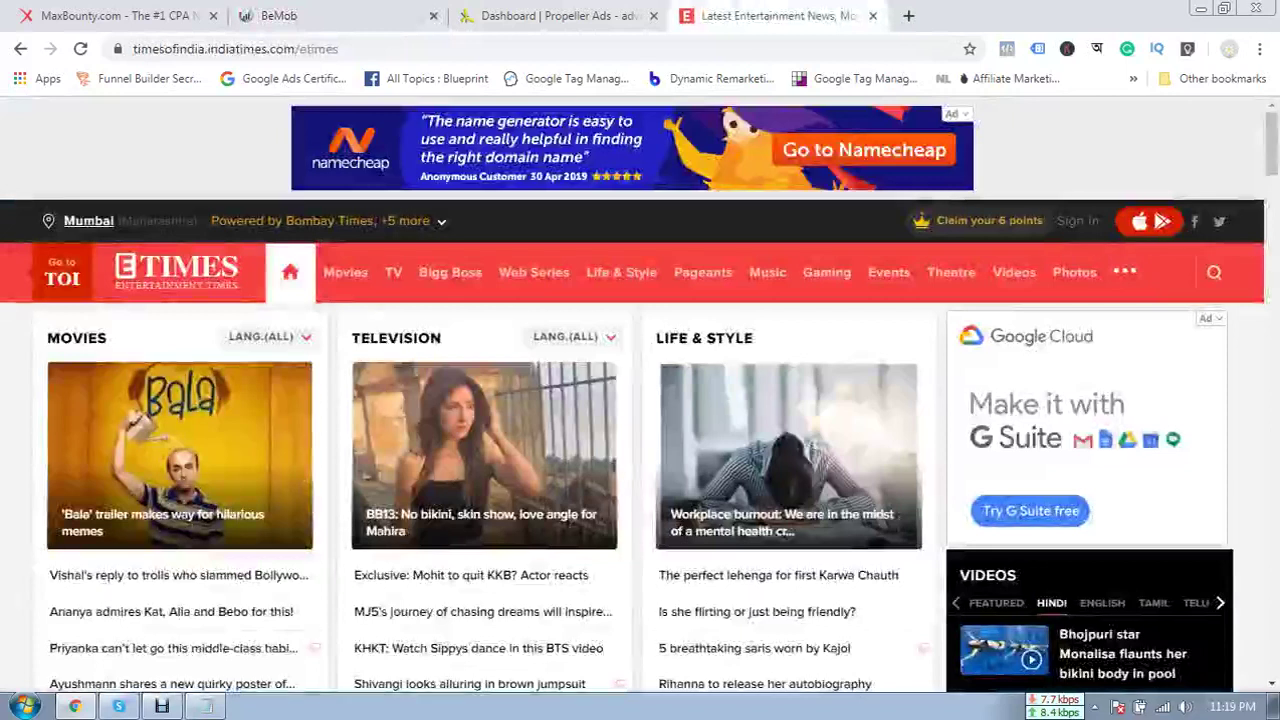
- Leave the ETimes page, search Google for "health and fitness" again, and look through the website results
{"action": "left_click", "coordinate": [20, 48]}
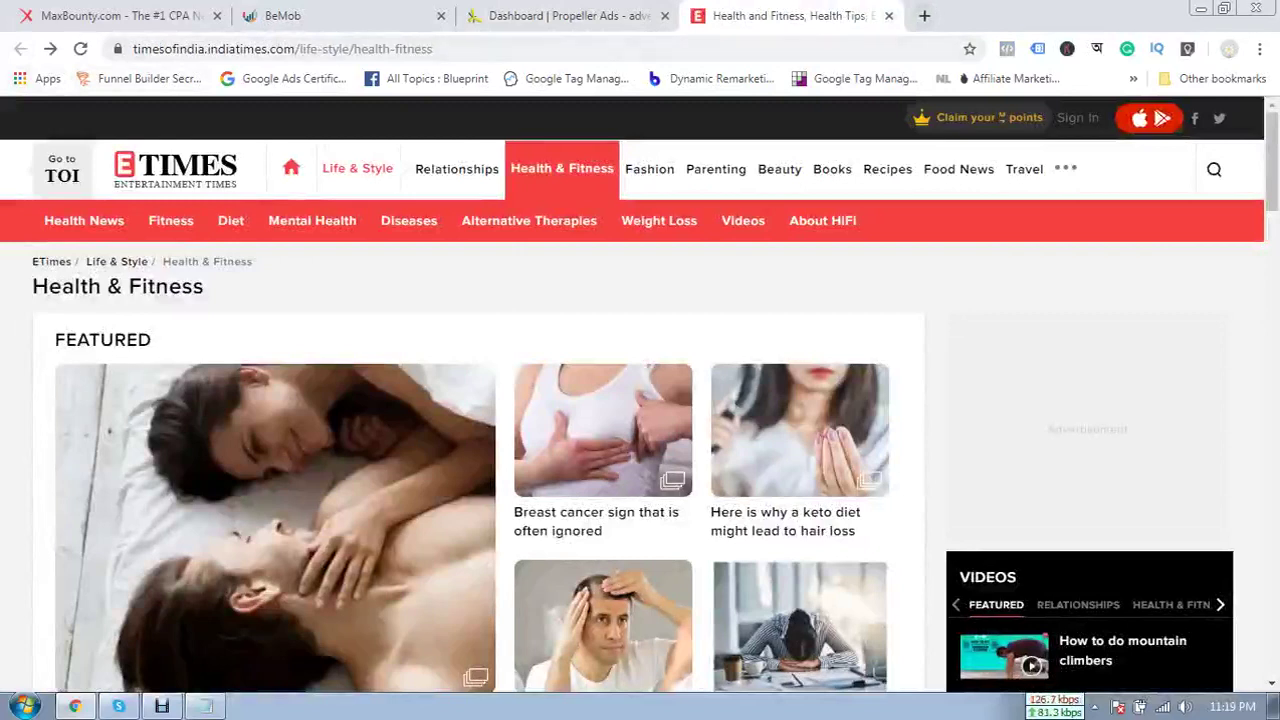
{"action": "key", "text": "ctrl+l"}
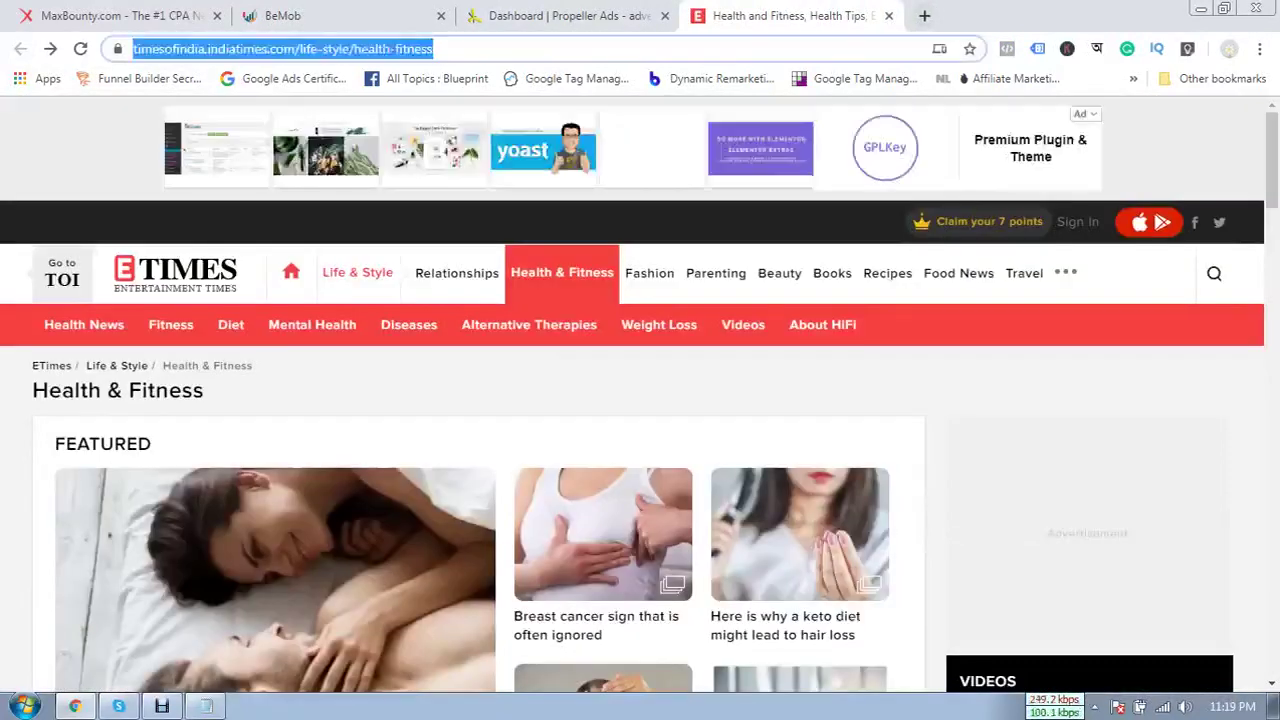
{"action": "type", "text": "healt"}
{"action": "key", "text": "Return"}
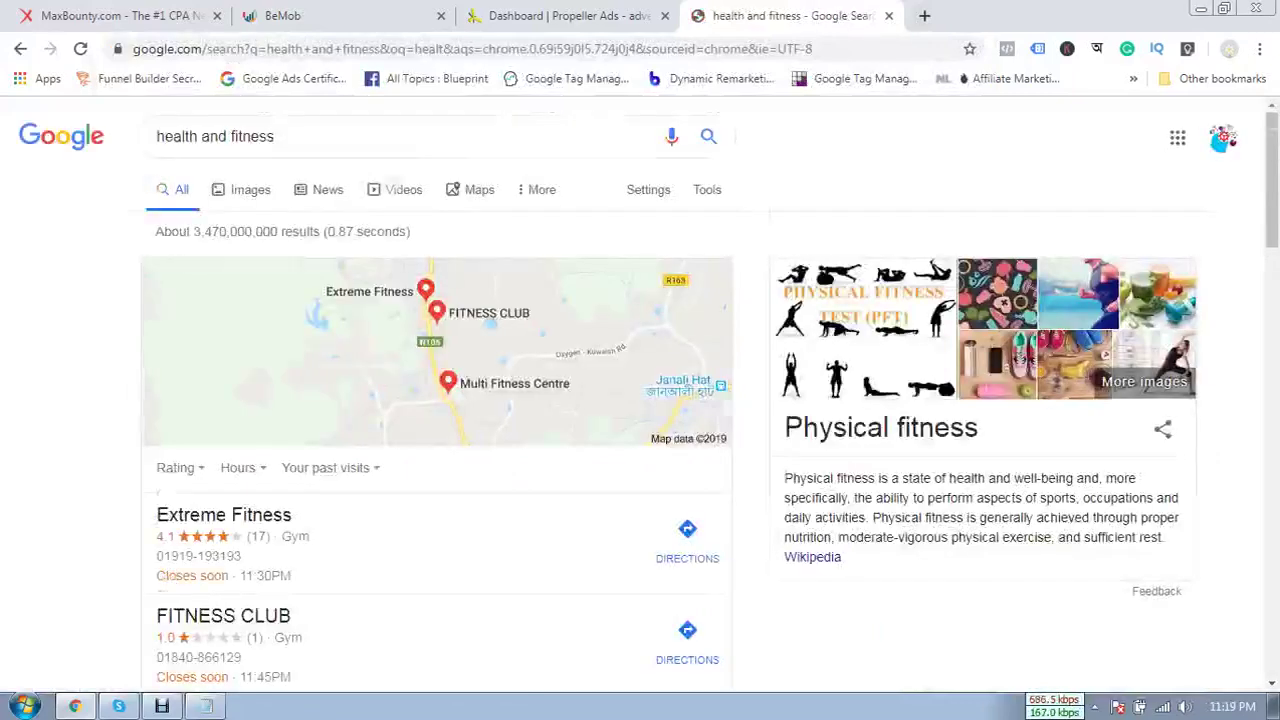
{"action": "scroll", "coordinate": [640, 400], "scroll_direction": "down", "scroll_amount": 4}
{"action": "scroll", "coordinate": [640, 400], "scroll_direction": "down", "scroll_amount": 3}
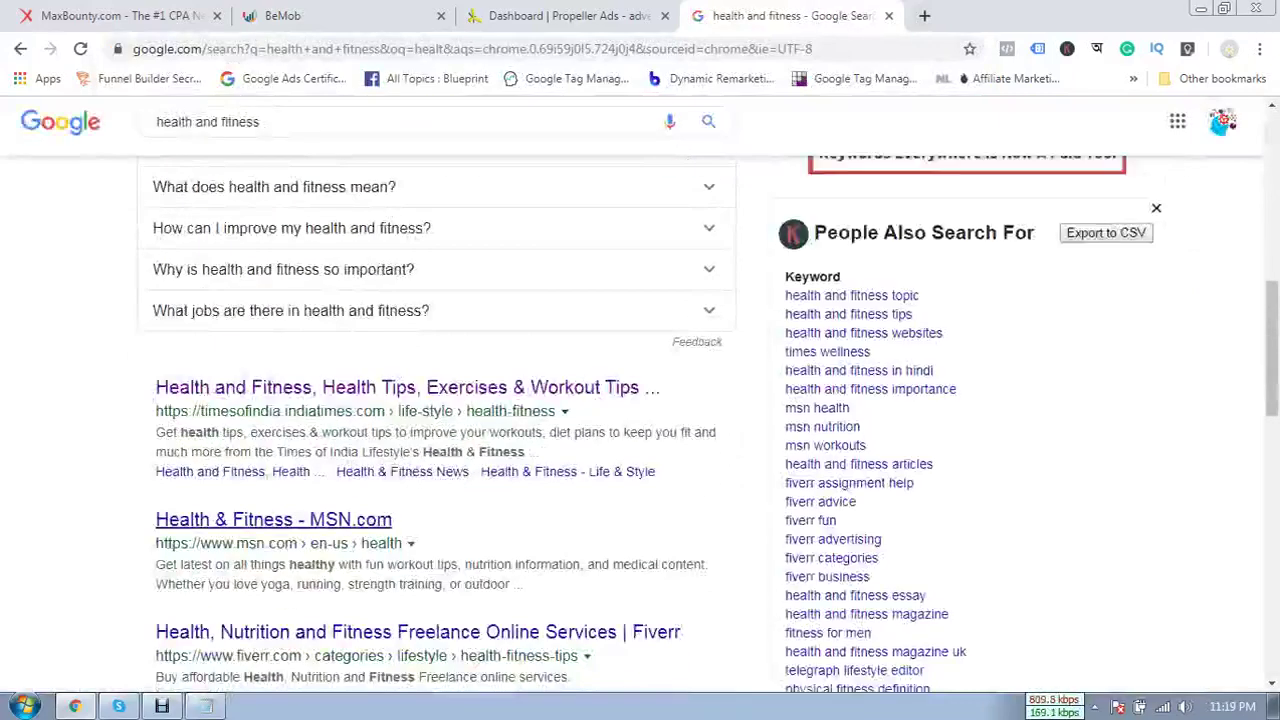
- Open the MSN Health & Fitness result in a separate tab and return to the search results
{"action": "left_click", "coordinate": [1000, 16]}
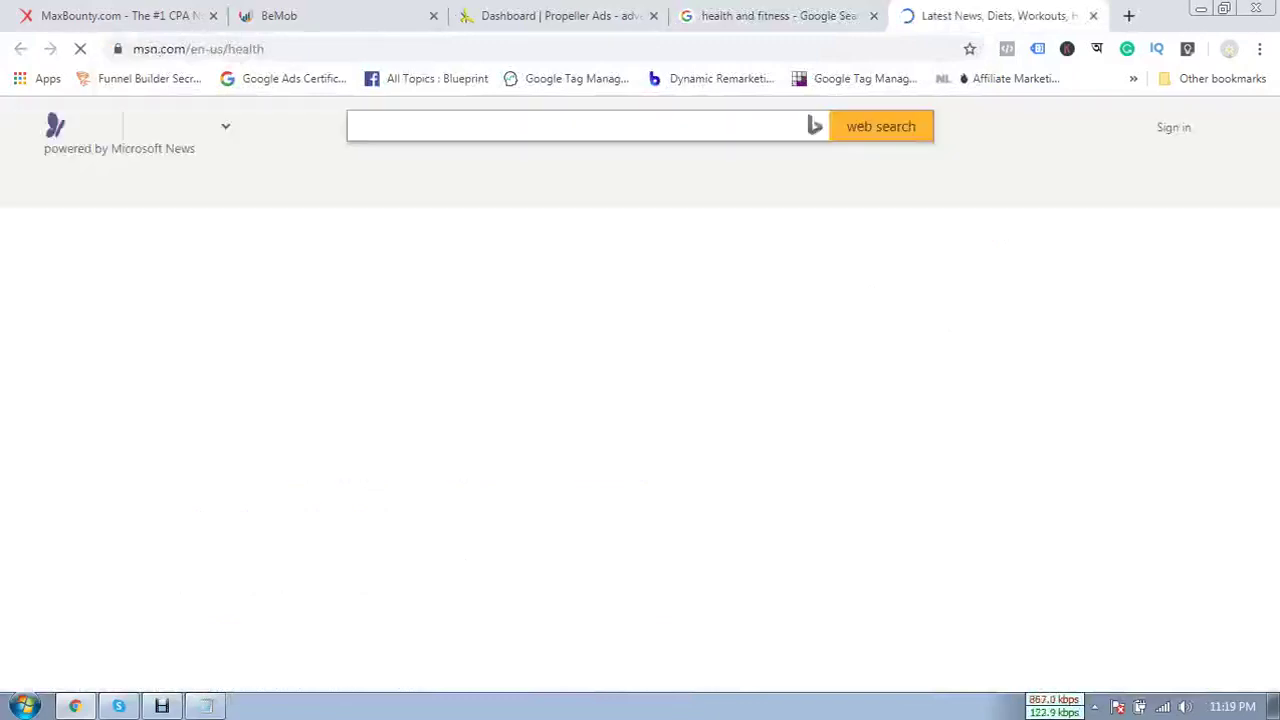
{"action": "key", "text": "ctrl+shift+Tab"}
{"action": "scroll", "coordinate": [640, 420], "scroll_direction": "down", "scroll_amount": 1}
{"action": "scroll", "coordinate": [300, 466], "scroll_direction": "down", "scroll_amount": 2}
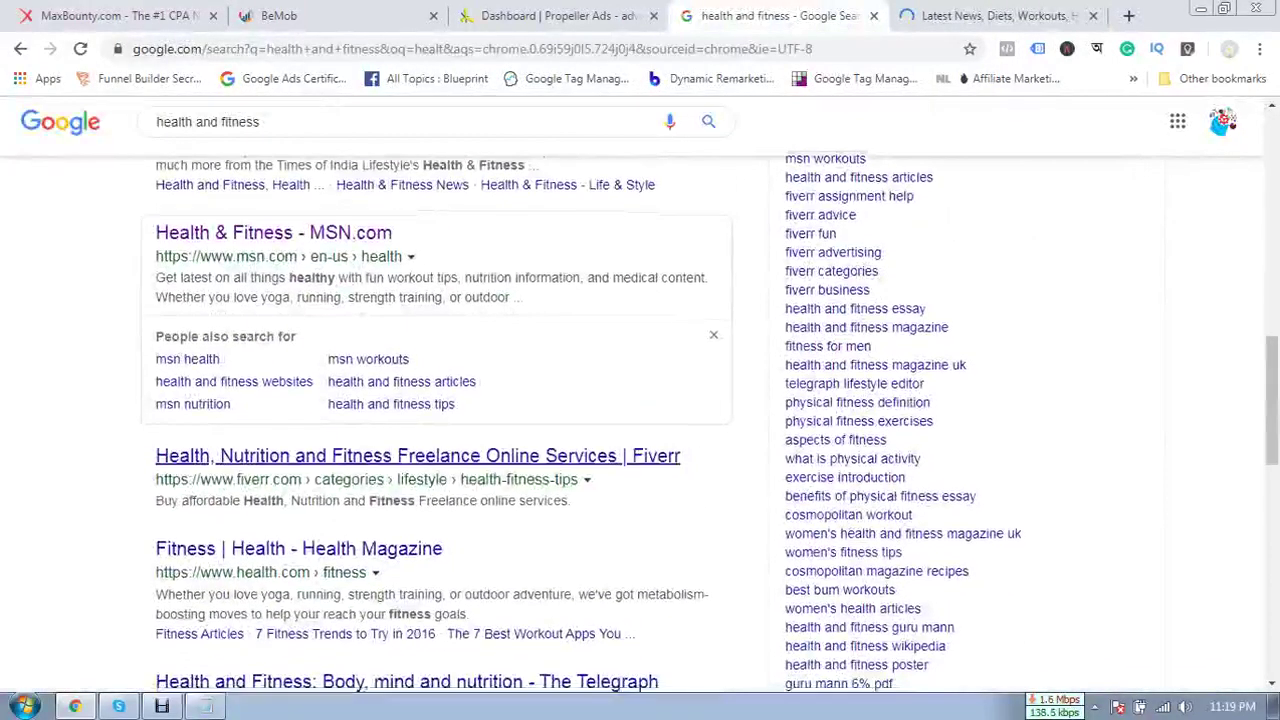
- Open the Health Magazine fitness result in its own tab, close the MSN page, and show the Health page
{"action": "scroll", "coordinate": [300, 466], "scroll_direction": "down", "scroll_amount": 1}
{"action": "middle_click", "coordinate": [300, 461]}
{"action": "left_click", "coordinate": [910, 16]}
{"action": "key", "text": "ctrl+Tab"}
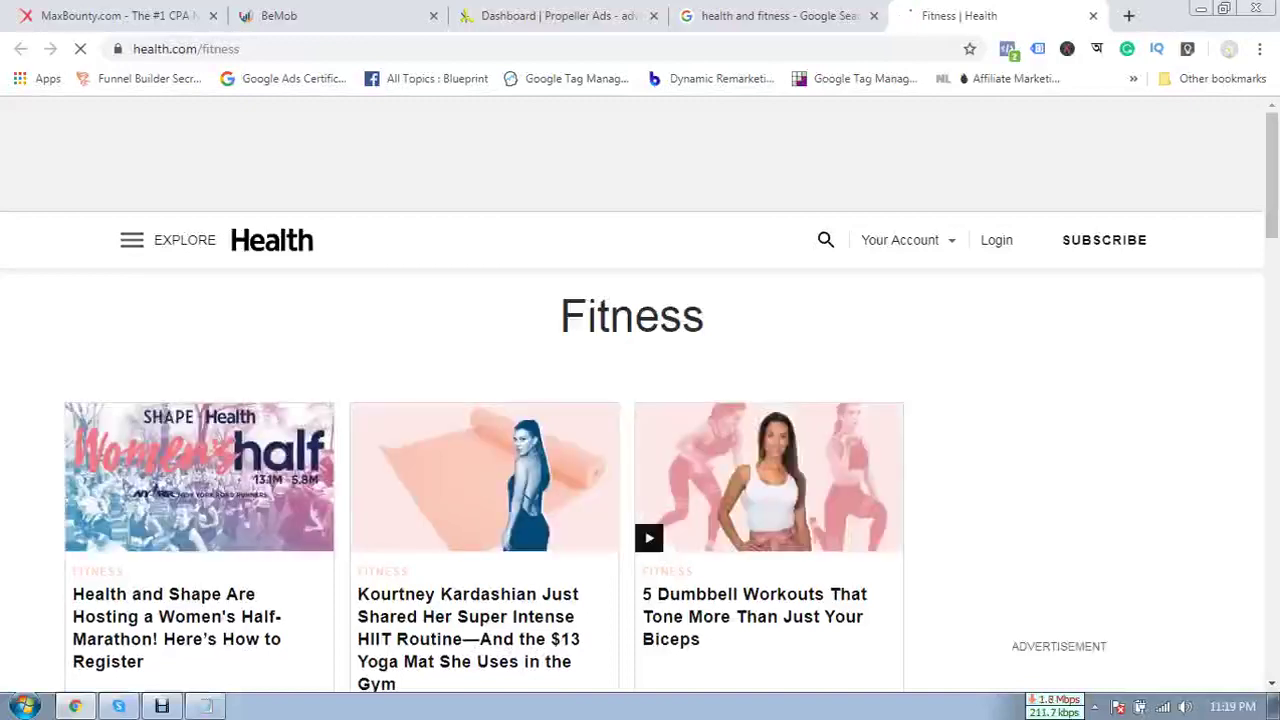
- Examine the ad placements throughout the Health Fitness page and select the ad marker on the Namecheap banner above the header
{"action": "scroll", "coordinate": [640, 400], "scroll_direction": "down", "scroll_amount": 15}
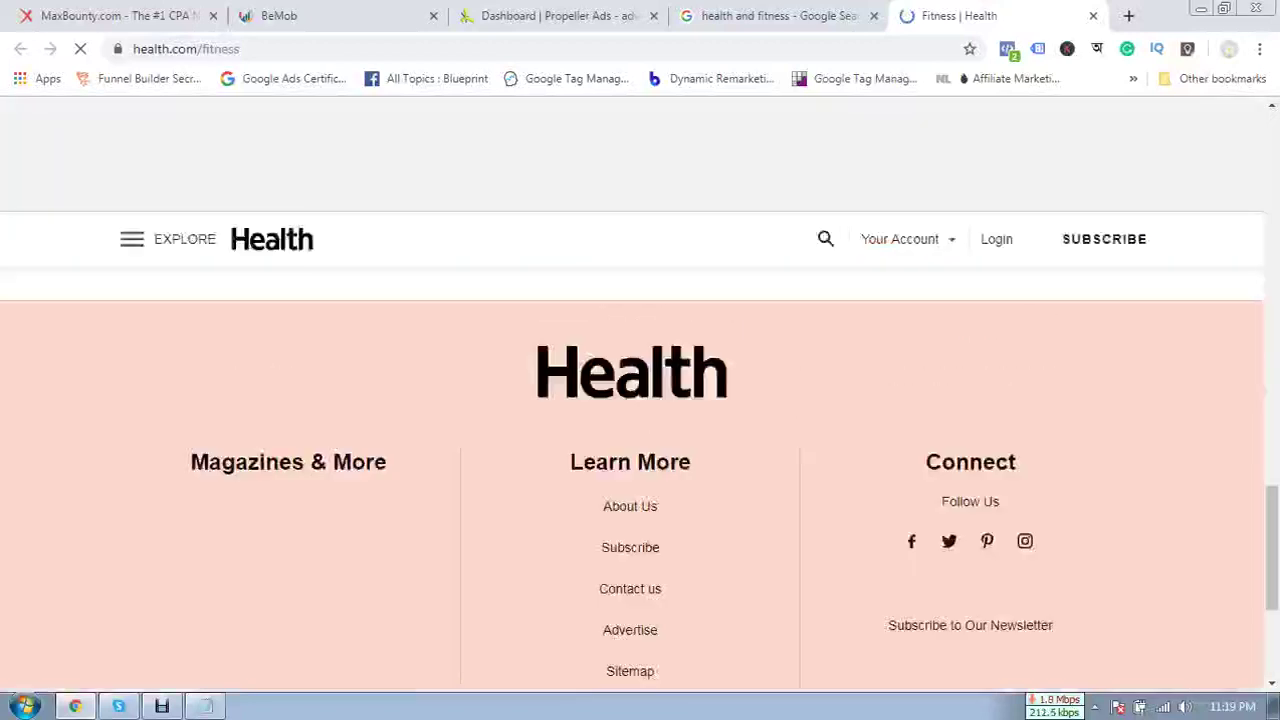
{"action": "scroll", "coordinate": [640, 400], "scroll_direction": "up", "scroll_amount": 15}
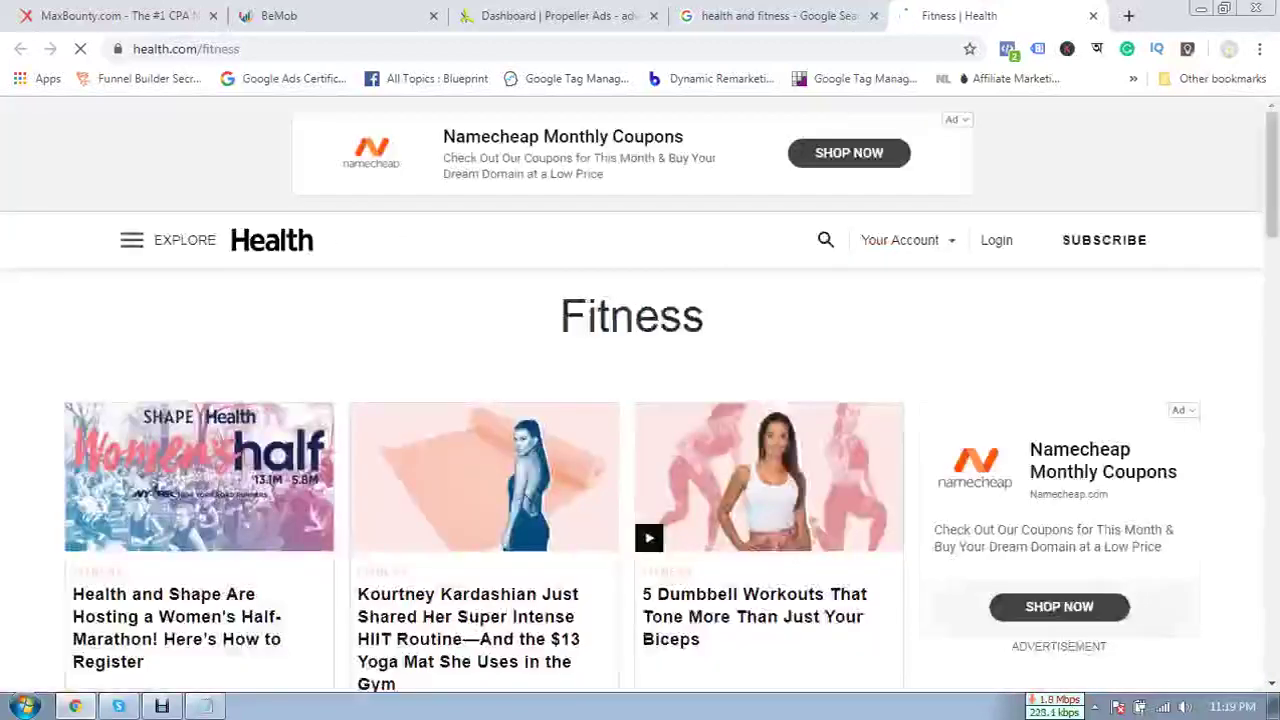
{"action": "left_click", "coordinate": [957, 120]}
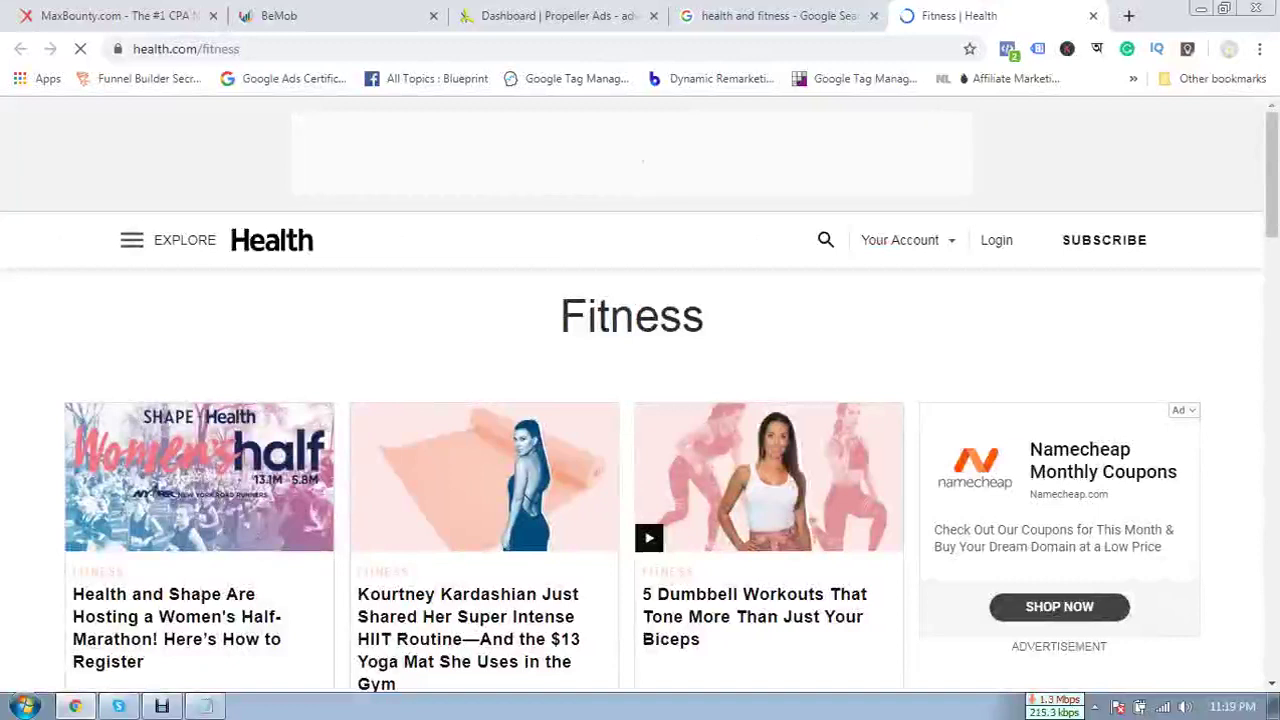
- Close the Namecheap banner ad above the Health header and look at the remaining ad beside the fitness articles
{"action": "left_click", "coordinate": [387, 78]}
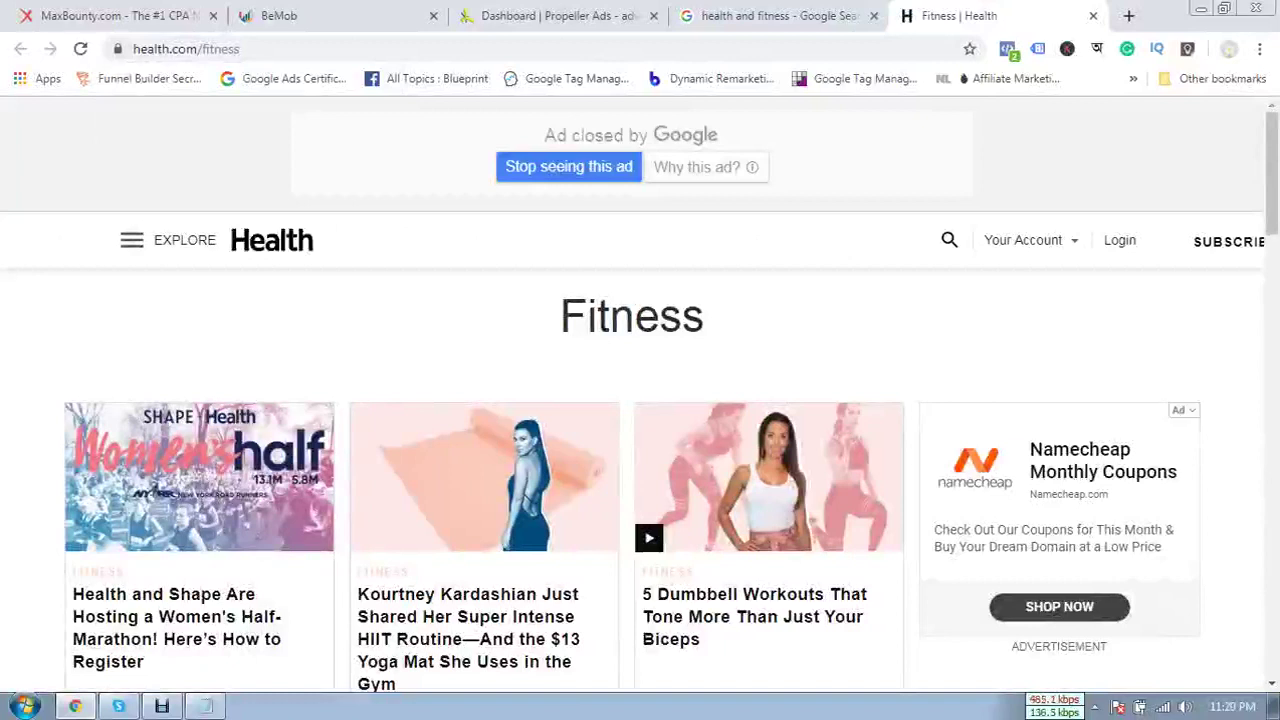
{"action": "scroll", "coordinate": [640, 480], "scroll_direction": "down", "scroll_amount": 2}
{"action": "scroll", "coordinate": [640, 450], "scroll_direction": "up", "scroll_amount": 1}
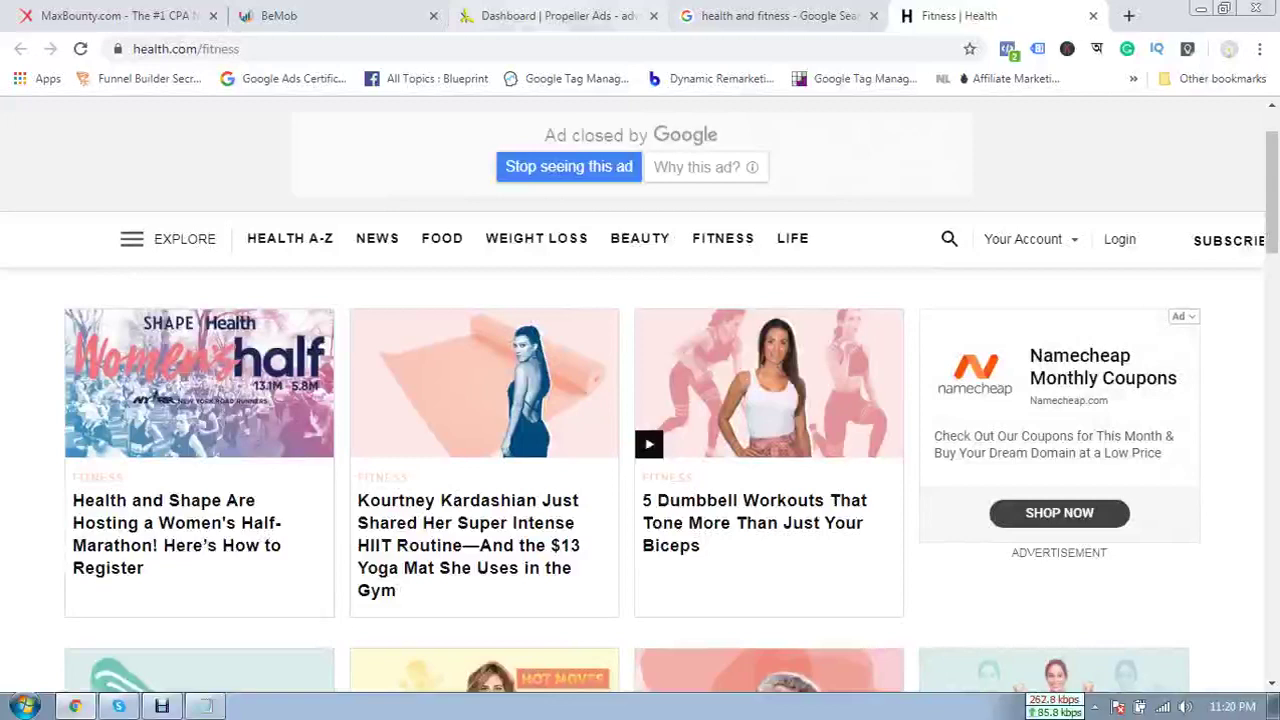
- Switch back and forth between the PropellerAds dashboard and the Health Fitness page to relate the ad network to the publisher site
{"action": "left_click", "coordinate": [558, 16]}
{"action": "left_click", "coordinate": [960, 16]}
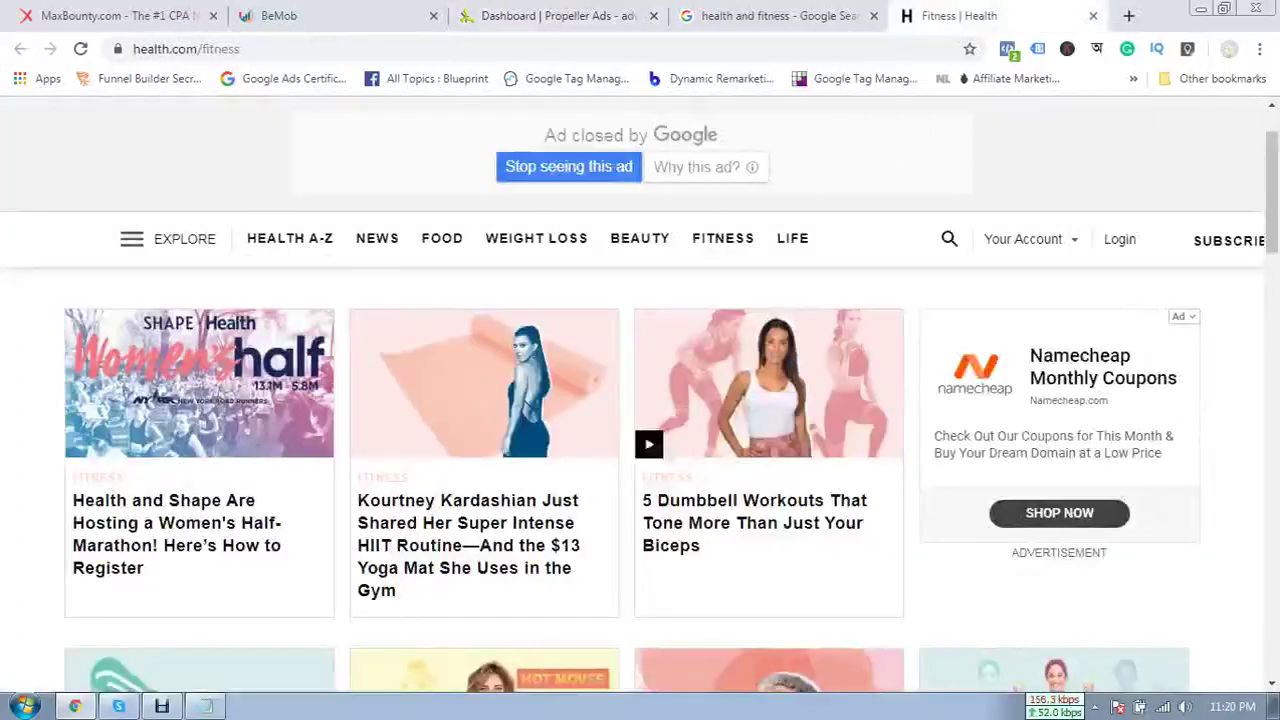
{"action": "left_click", "coordinate": [556, 16]}
{"action": "left_click", "coordinate": [960, 16]}
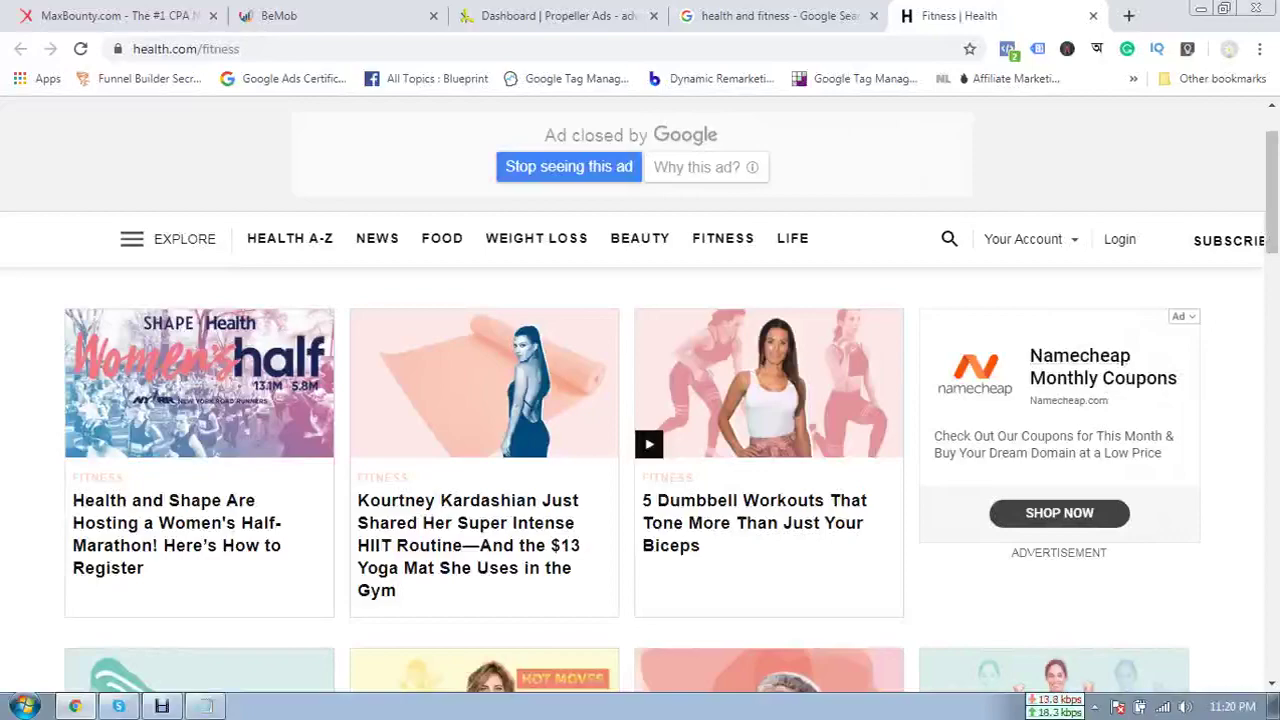
- Look through the Google results for "health and fitness", glance at the PropellerAds dashboard, and return to the Health Fitness page
{"action": "key", "text": "ctrl+4"}
{"action": "scroll", "coordinate": [640, 420], "scroll_direction": "up", "scroll_amount": 5}
{"action": "scroll", "coordinate": [640, 420], "scroll_direction": "down", "scroll_amount": 4}
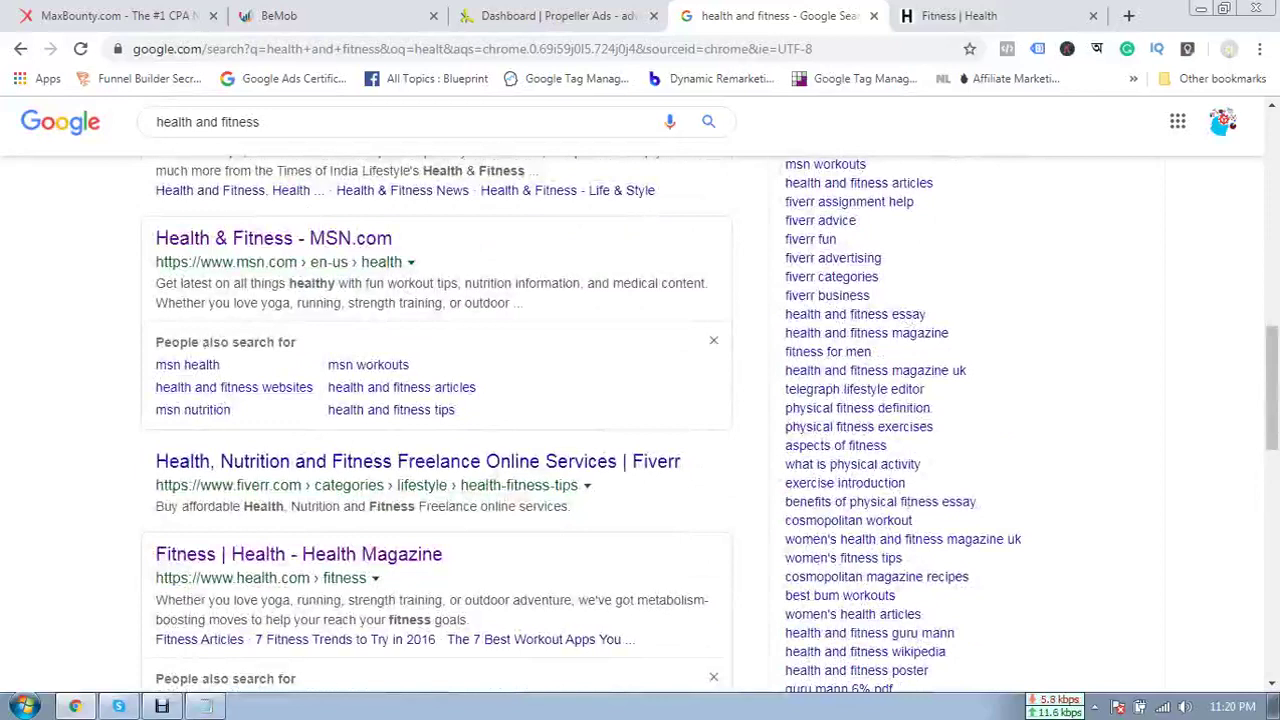
{"action": "left_click", "coordinate": [560, 16]}
{"action": "left_click", "coordinate": [985, 16]}
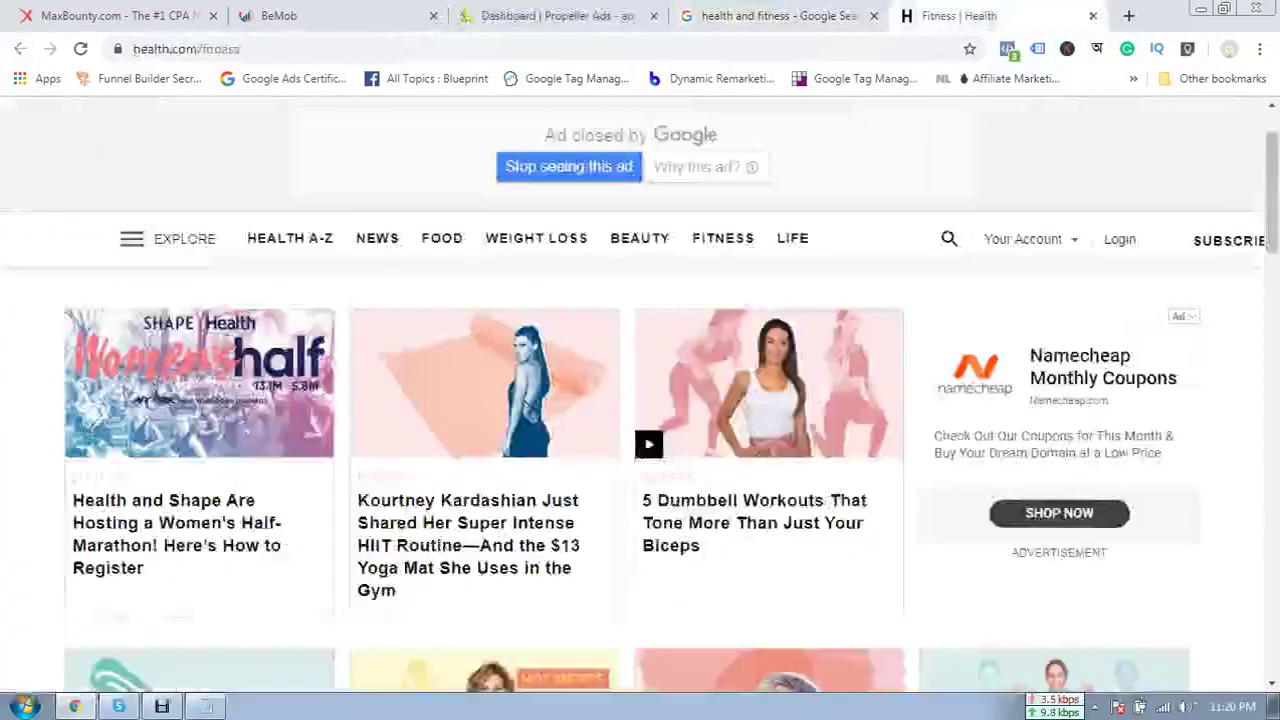
- Review the "health and fitness" search results from the beginning down to the website listings, and show the Health Fitness page again
{"action": "key", "text": "ctrl+shift+Tab"}
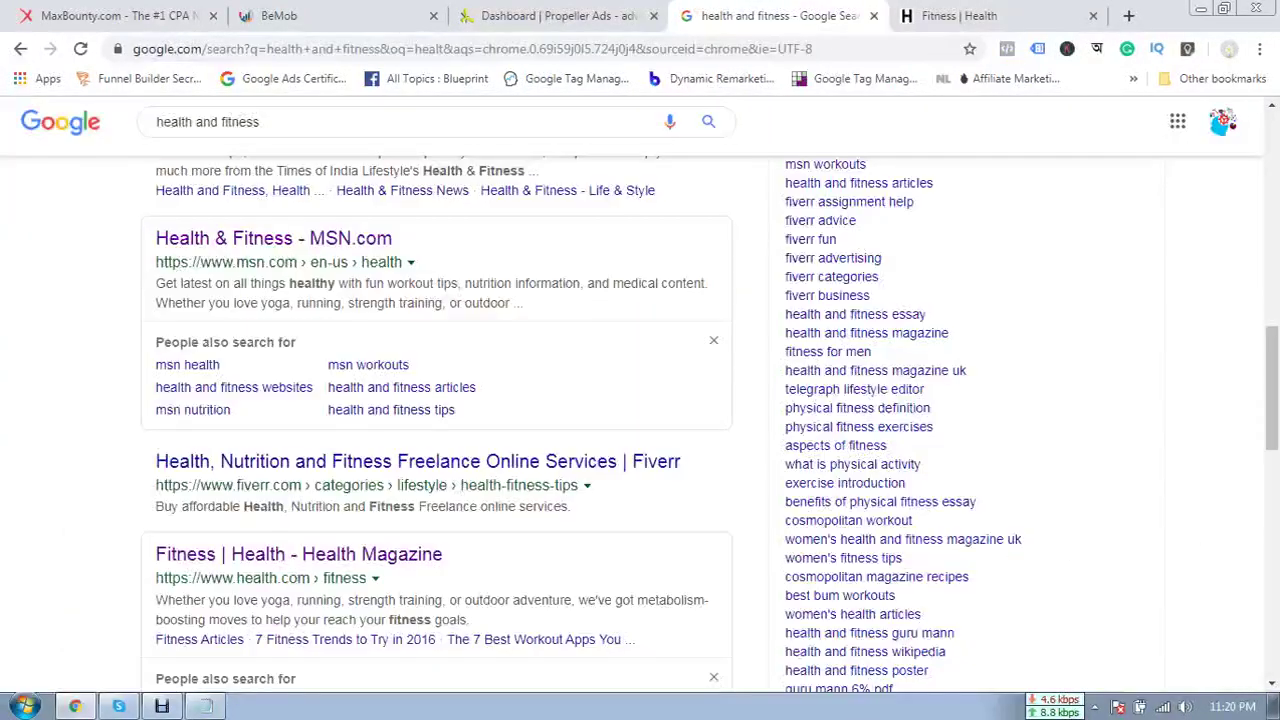
{"action": "scroll", "coordinate": [640, 400], "scroll_direction": "up", "scroll_amount": 10}
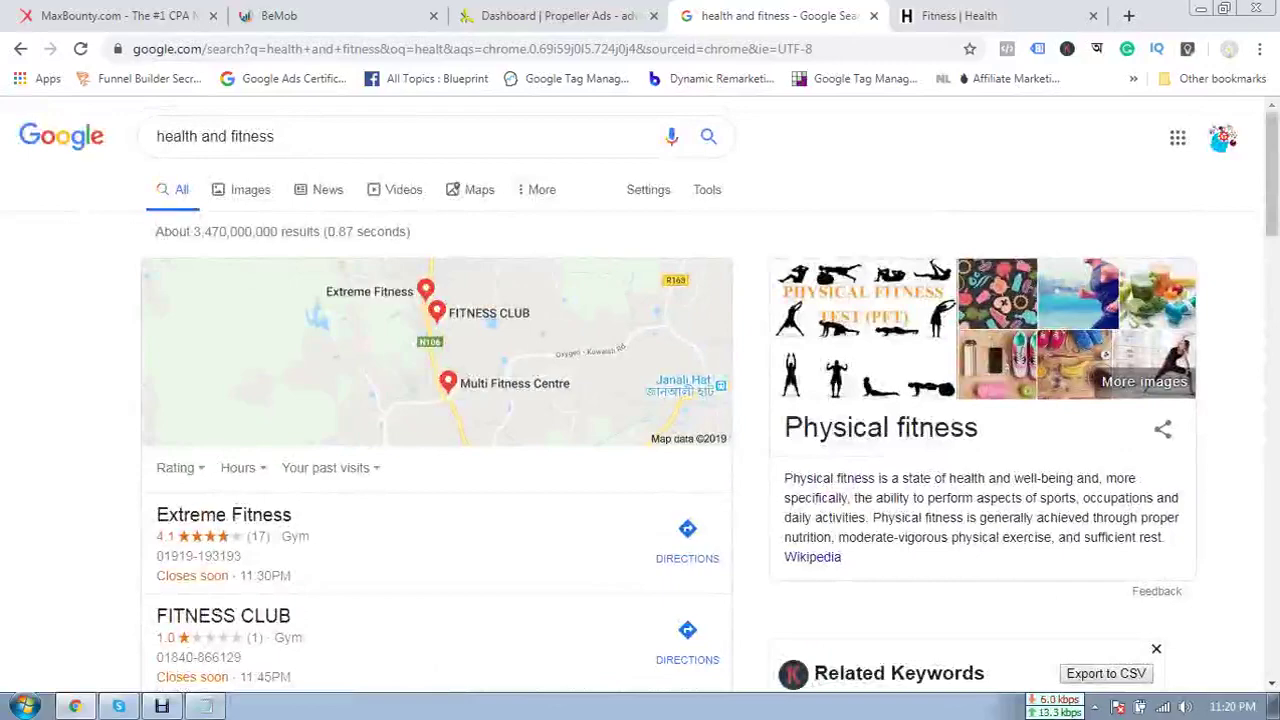
{"action": "scroll", "coordinate": [640, 420], "scroll_direction": "down", "scroll_amount": 6}
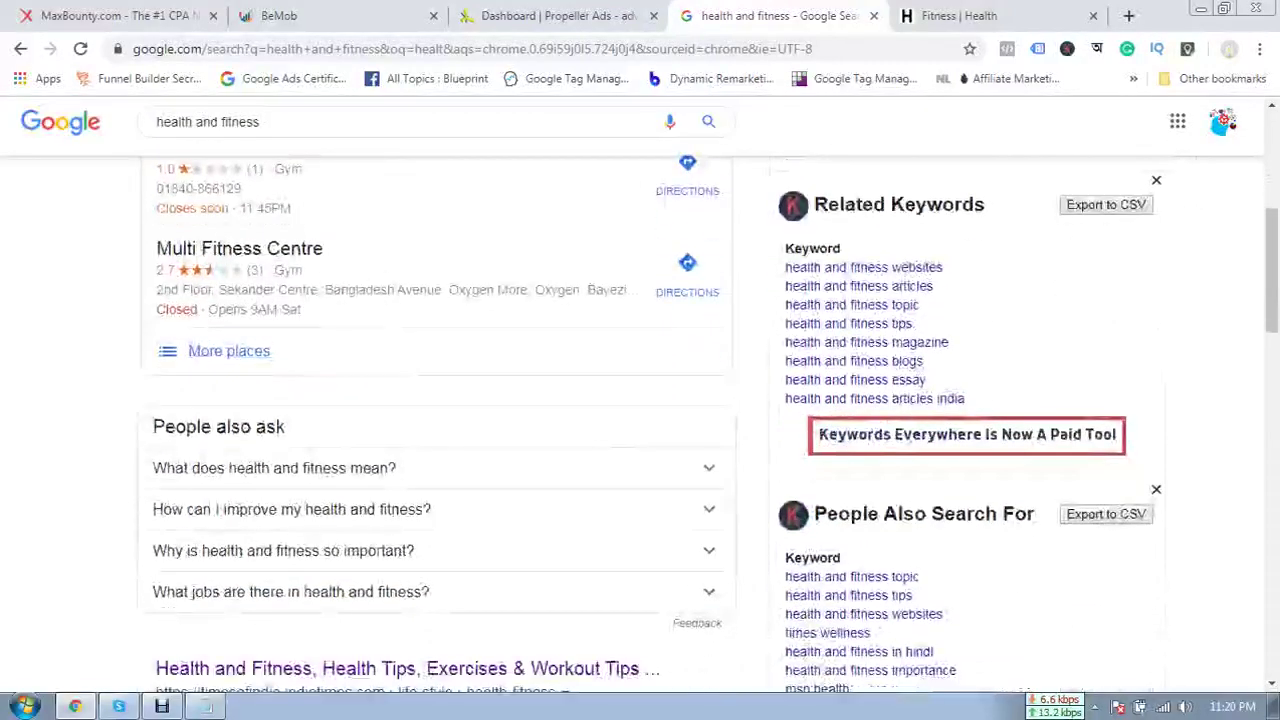
{"action": "scroll", "coordinate": [640, 420], "scroll_direction": "up", "scroll_amount": 6}
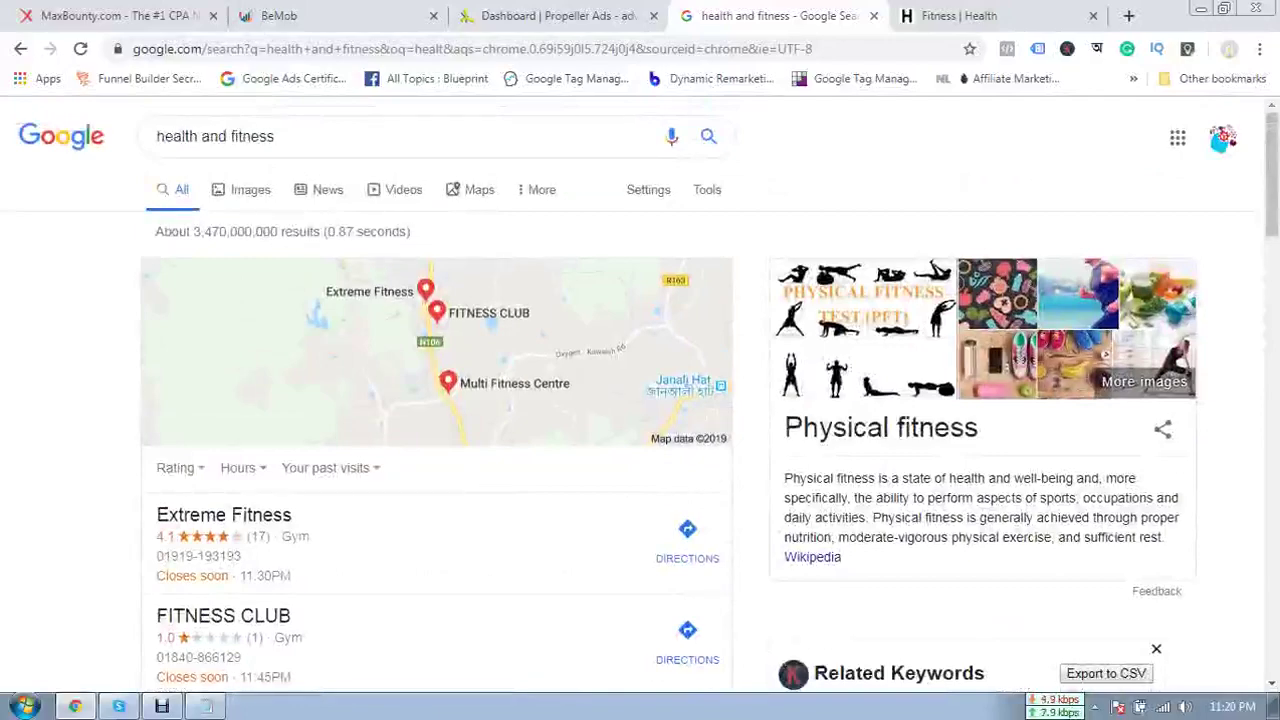
{"action": "scroll", "coordinate": [640, 420], "scroll_direction": "down", "scroll_amount": 8}
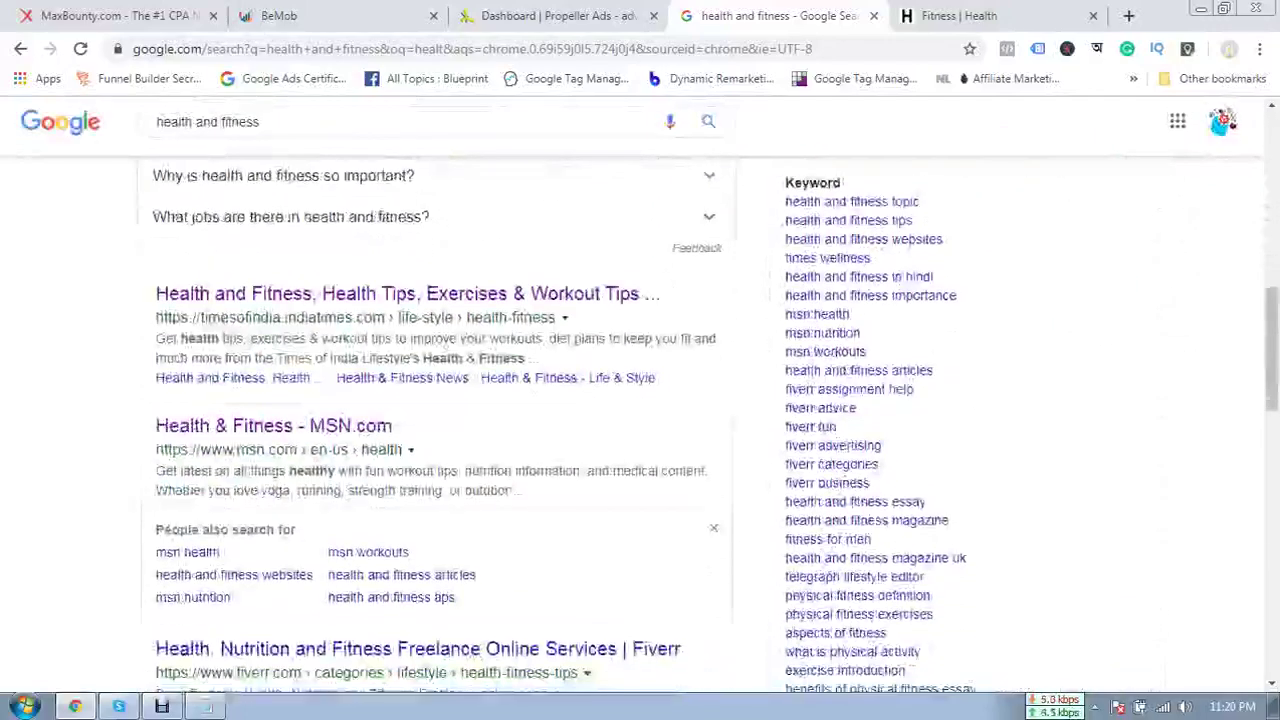
{"action": "left_click", "coordinate": [1002, 16]}
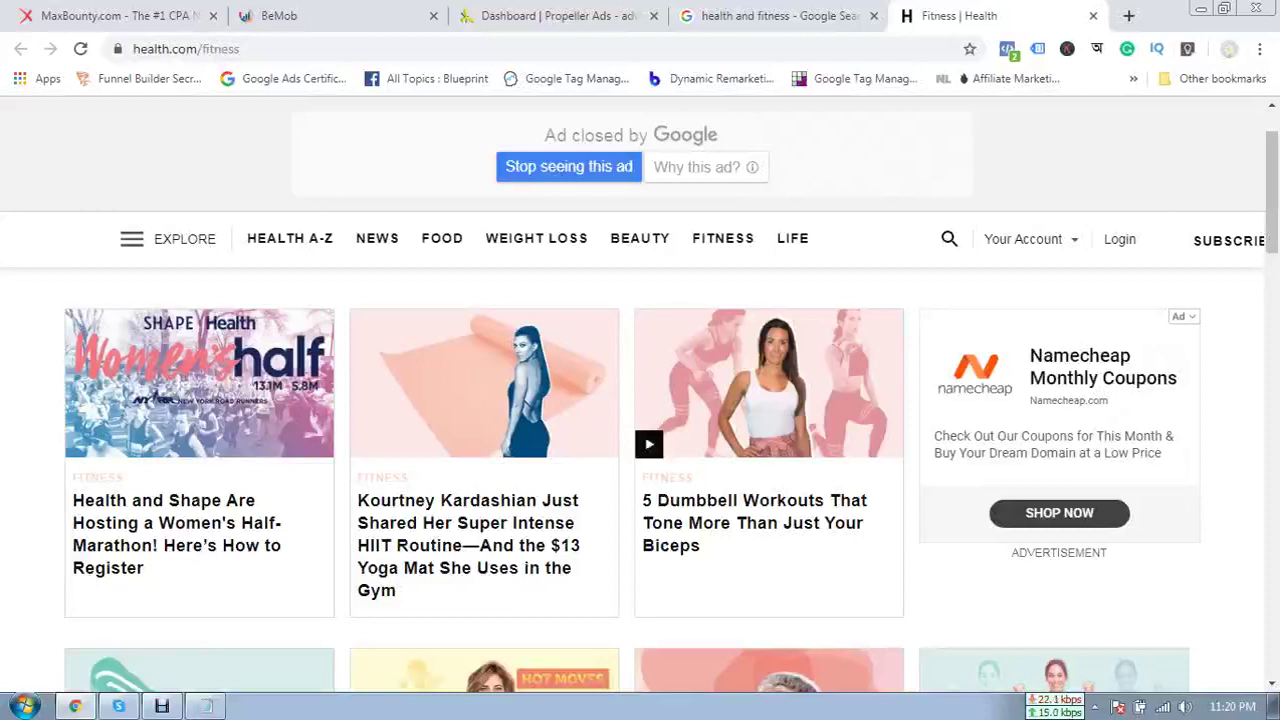
- Switch to the PropellerAds dashboard and examine the campaign statistics for 10/10/2019
{"action": "left_click", "coordinate": [557, 16]}
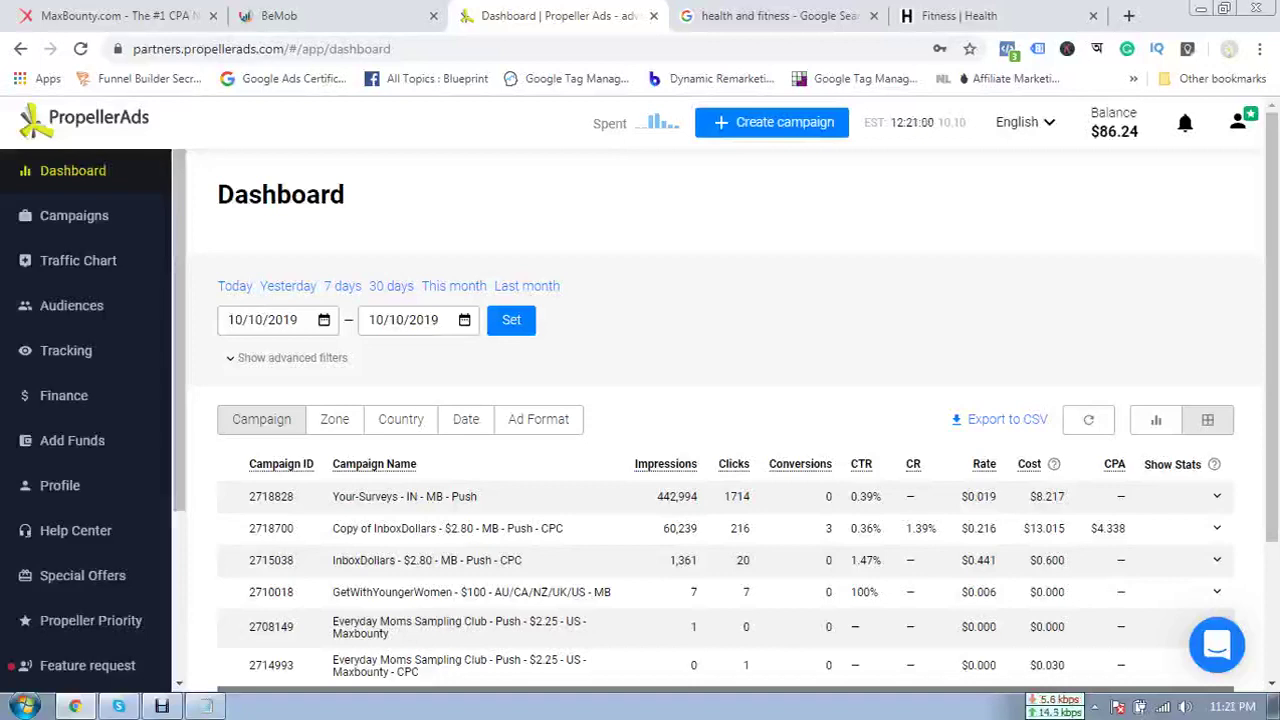
{"action": "scroll", "coordinate": [725, 450], "scroll_direction": "down", "scroll_amount": 2}
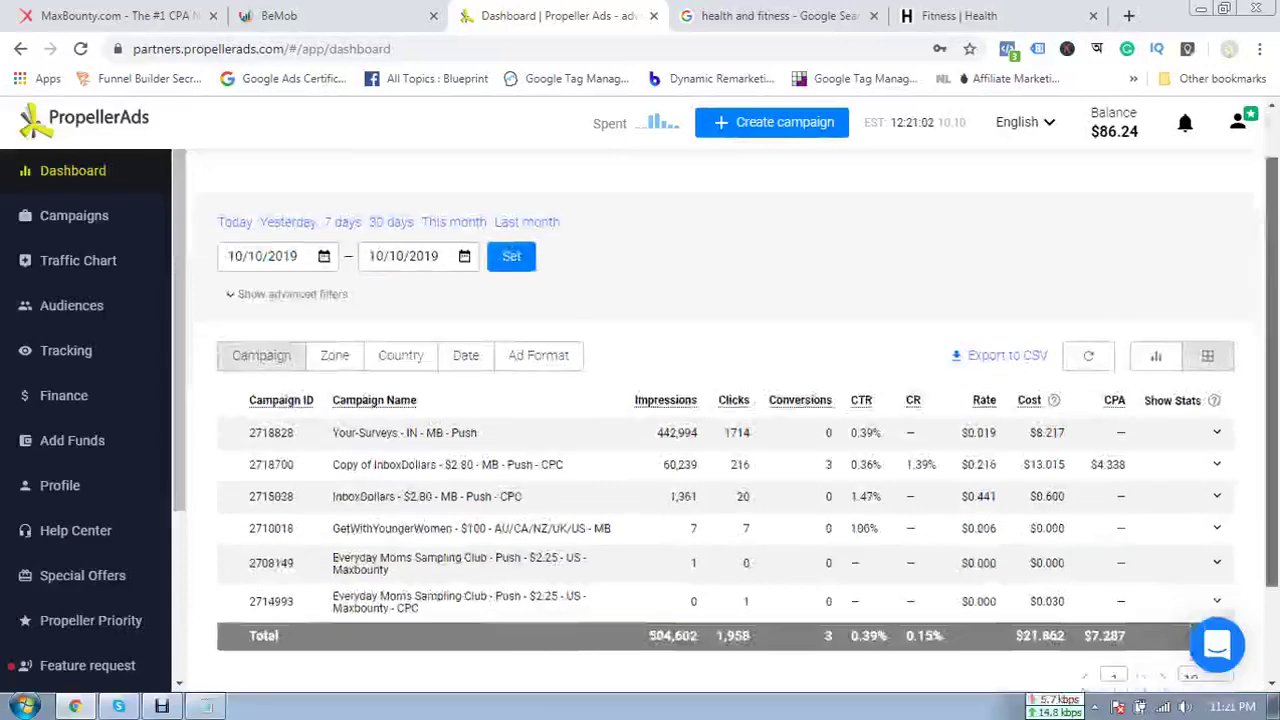
{"action": "scroll", "coordinate": [725, 450], "scroll_direction": "up", "scroll_amount": 2}
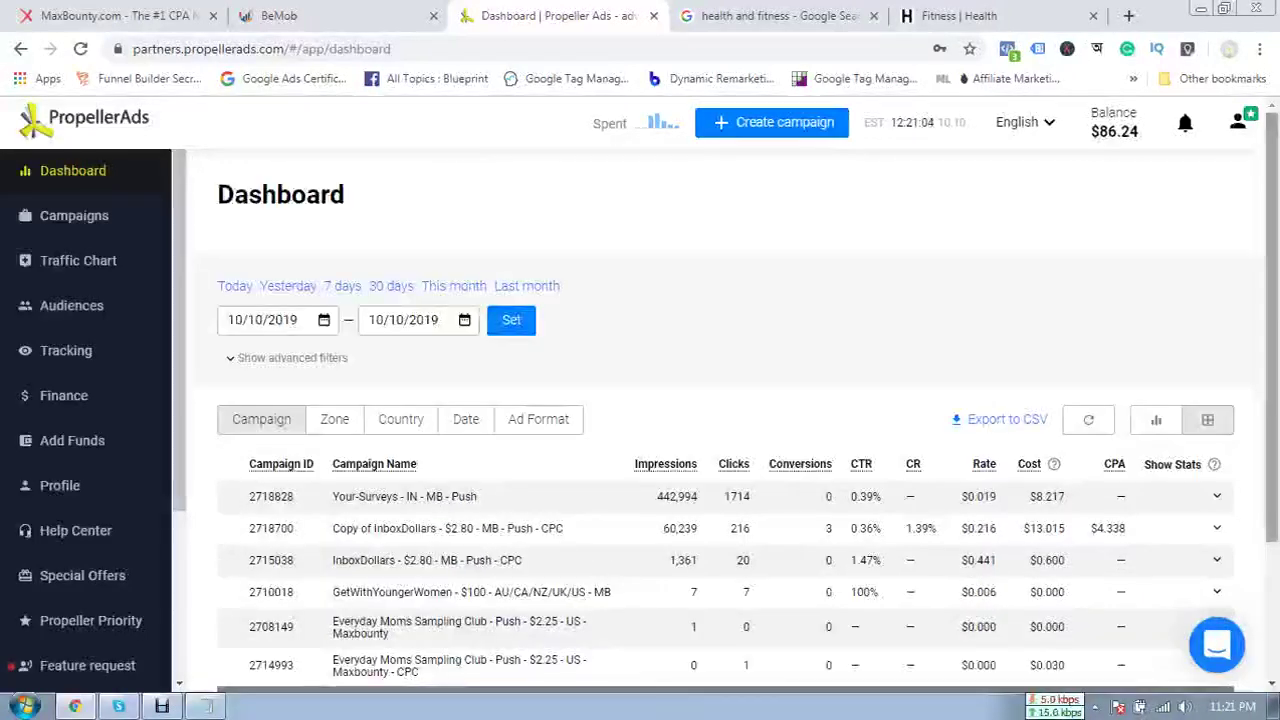
{"action": "scroll", "coordinate": [725, 450], "scroll_direction": "down", "scroll_amount": 1}
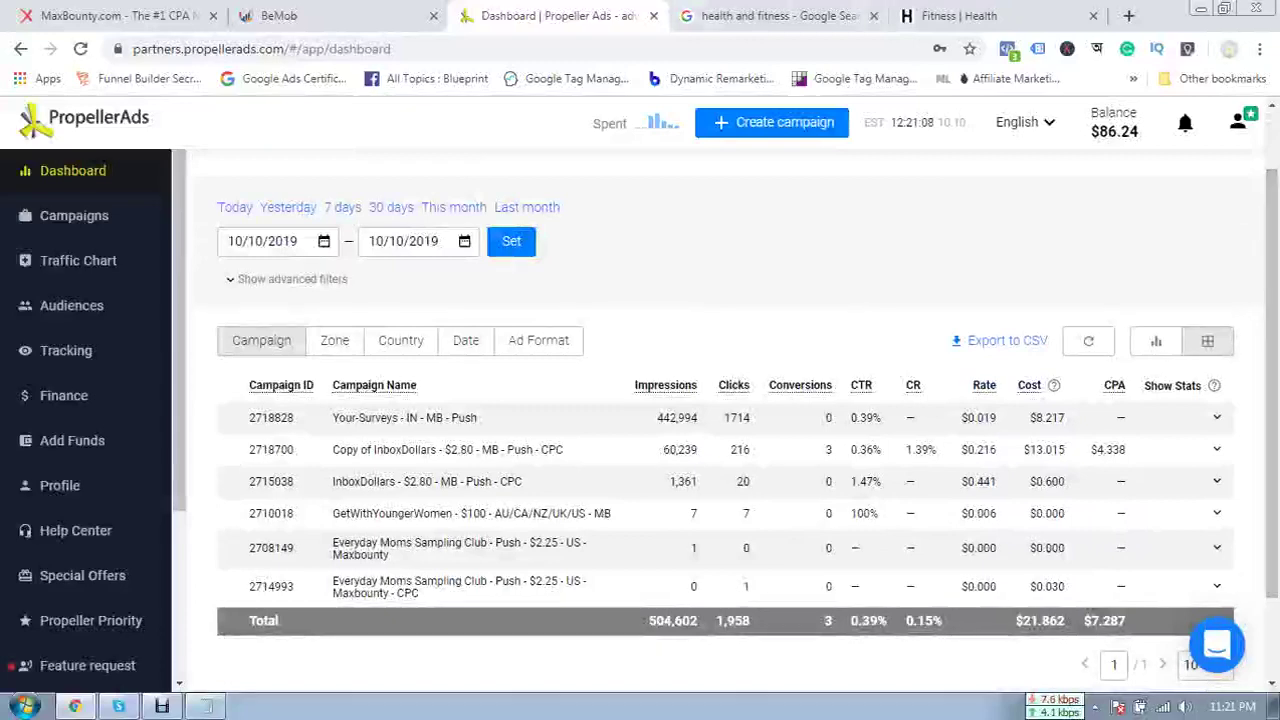
- Revisit the Google results, the Health Fitness page and BeMob, and come back to the PropellerAds dashboard
{"action": "key", "text": "ctrl+Tab"}
{"action": "scroll", "coordinate": [640, 420], "scroll_direction": "up", "scroll_amount": 6}
{"action": "scroll", "coordinate": [440, 265], "scroll_direction": "up", "scroll_amount": 3}
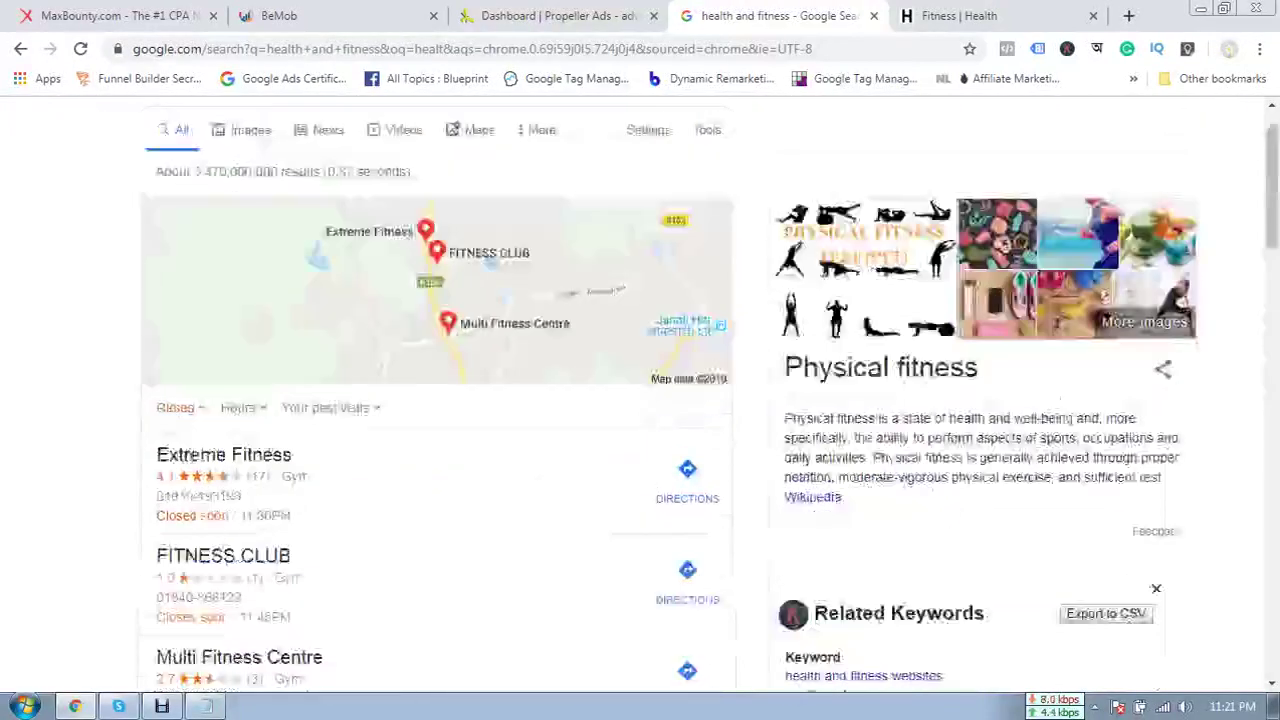
{"action": "left_click", "coordinate": [965, 16]}
{"action": "left_click", "coordinate": [325, 16]}
{"action": "key", "text": "ctrl+Tab"}
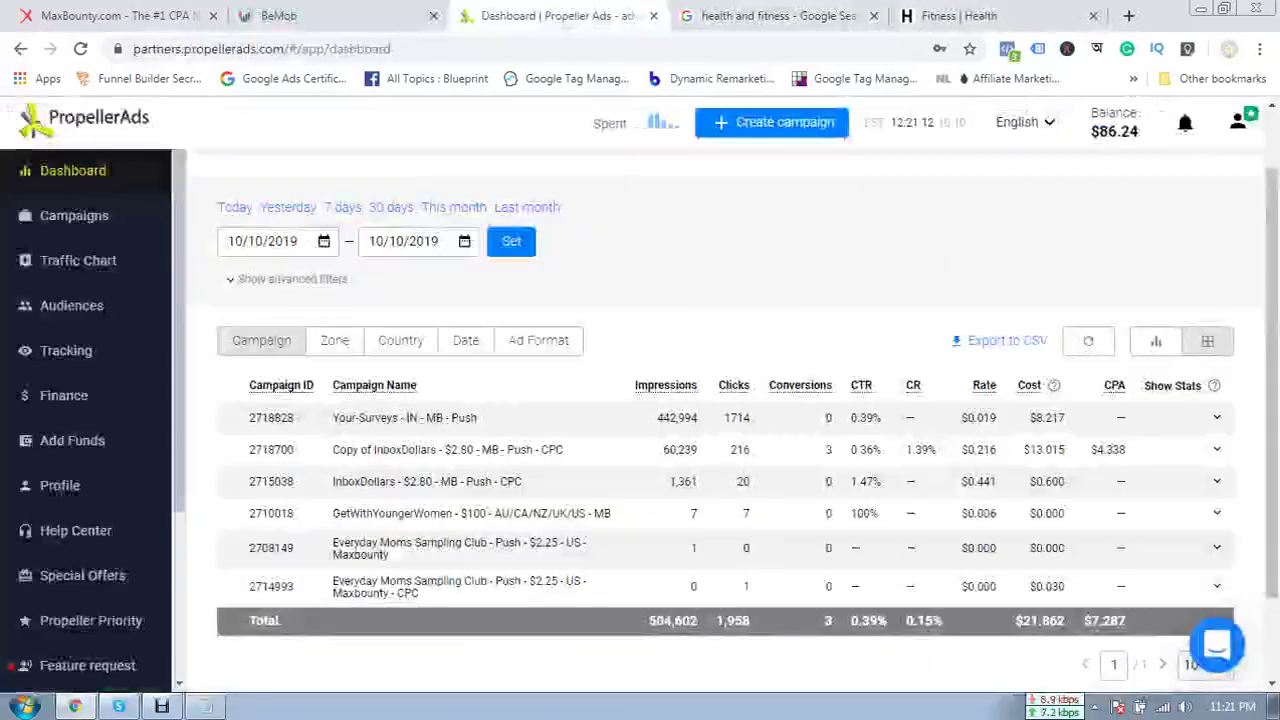
- Look down the Google results toward the website listings and show the Namecheap ad on the Health Fitness page
{"action": "key", "text": "ctrl+Tab"}
{"action": "scroll", "coordinate": [640, 420], "scroll_direction": "down", "scroll_amount": 3}
{"action": "scroll", "coordinate": [640, 420], "scroll_direction": "down", "scroll_amount": 3}
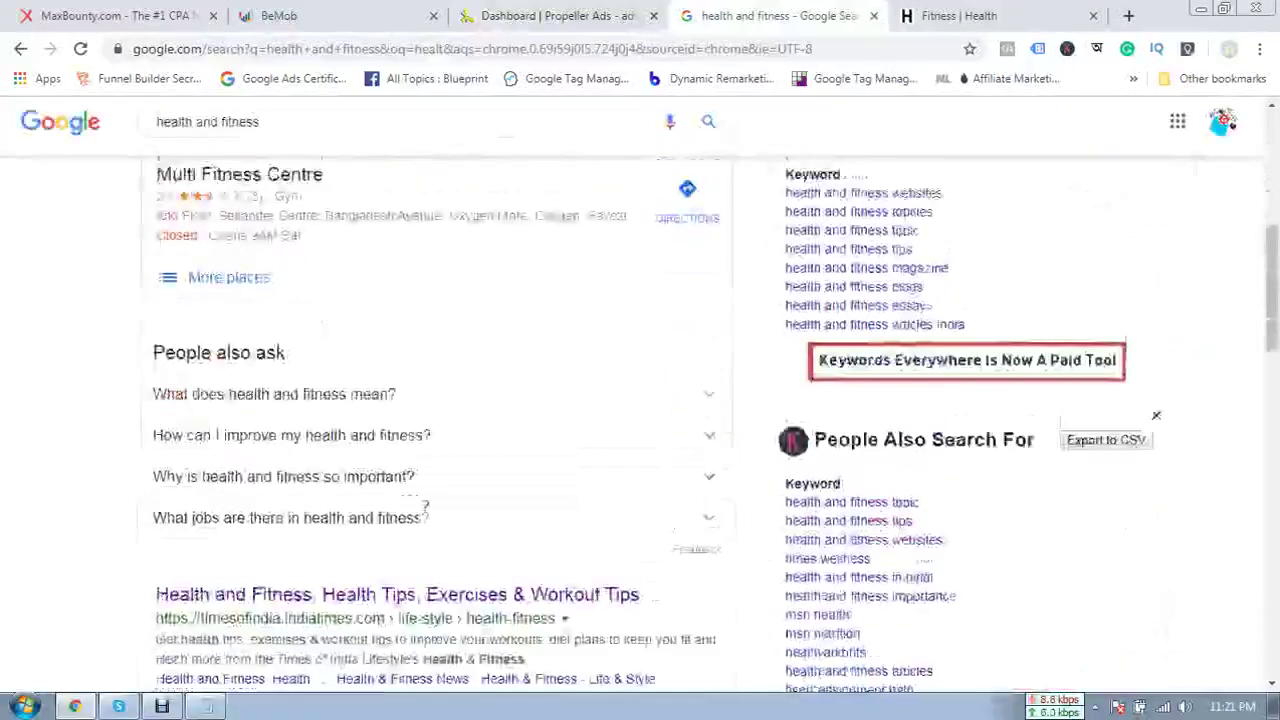
{"action": "key", "text": "ctrl+Tab"}
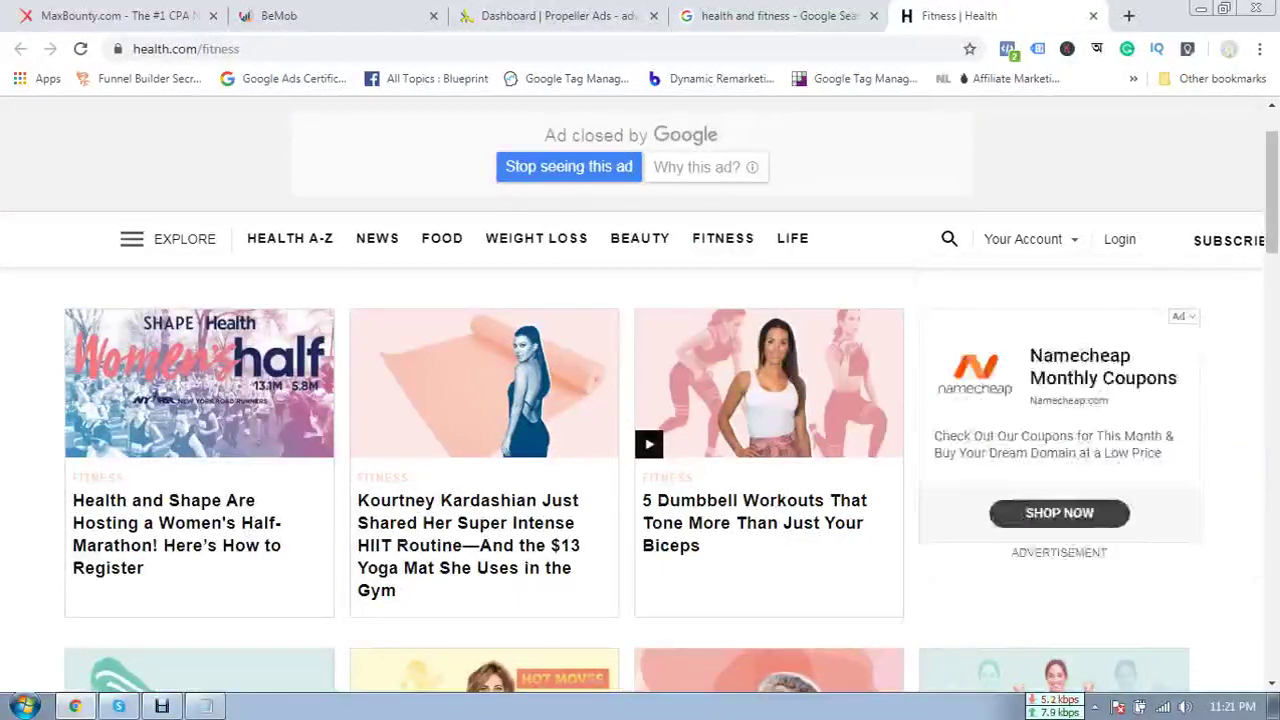
- Set the PropellerAds dashboard statistics to the 7 days range and view the campaign table through its totals
{"action": "left_click", "coordinate": [557, 16]}
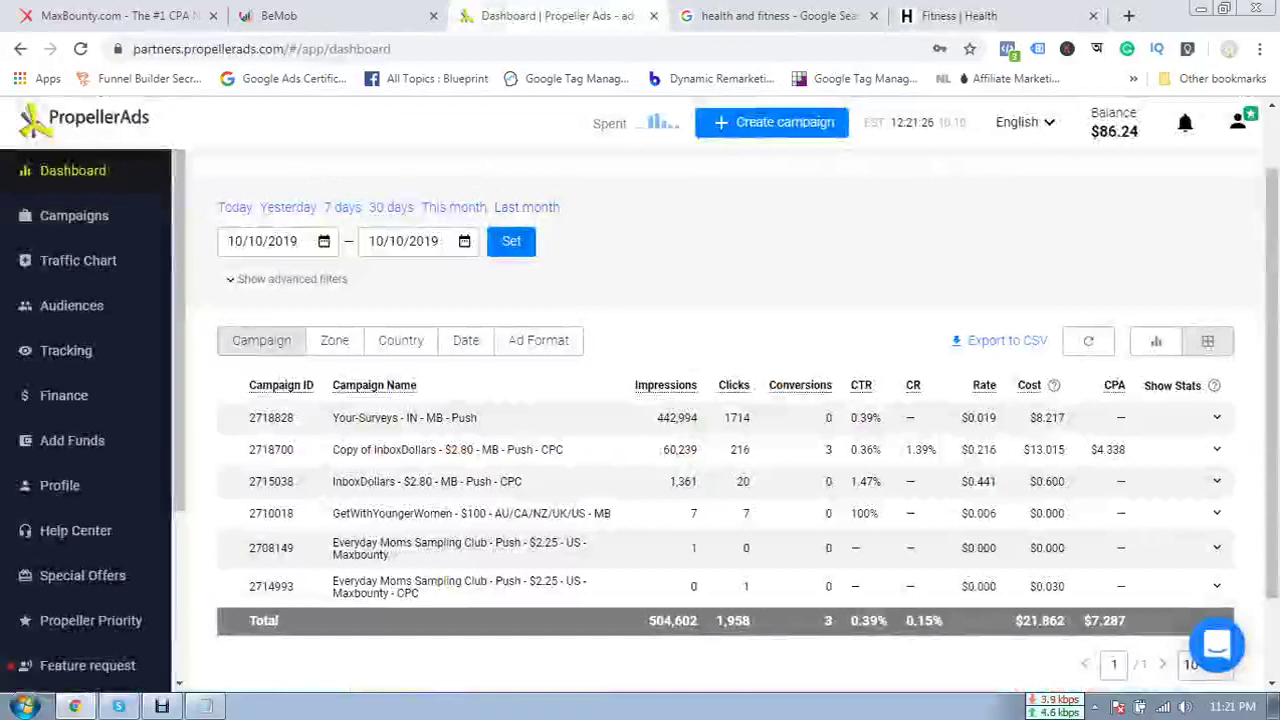
{"action": "scroll", "coordinate": [726, 400], "scroll_direction": "up", "scroll_amount": 2}
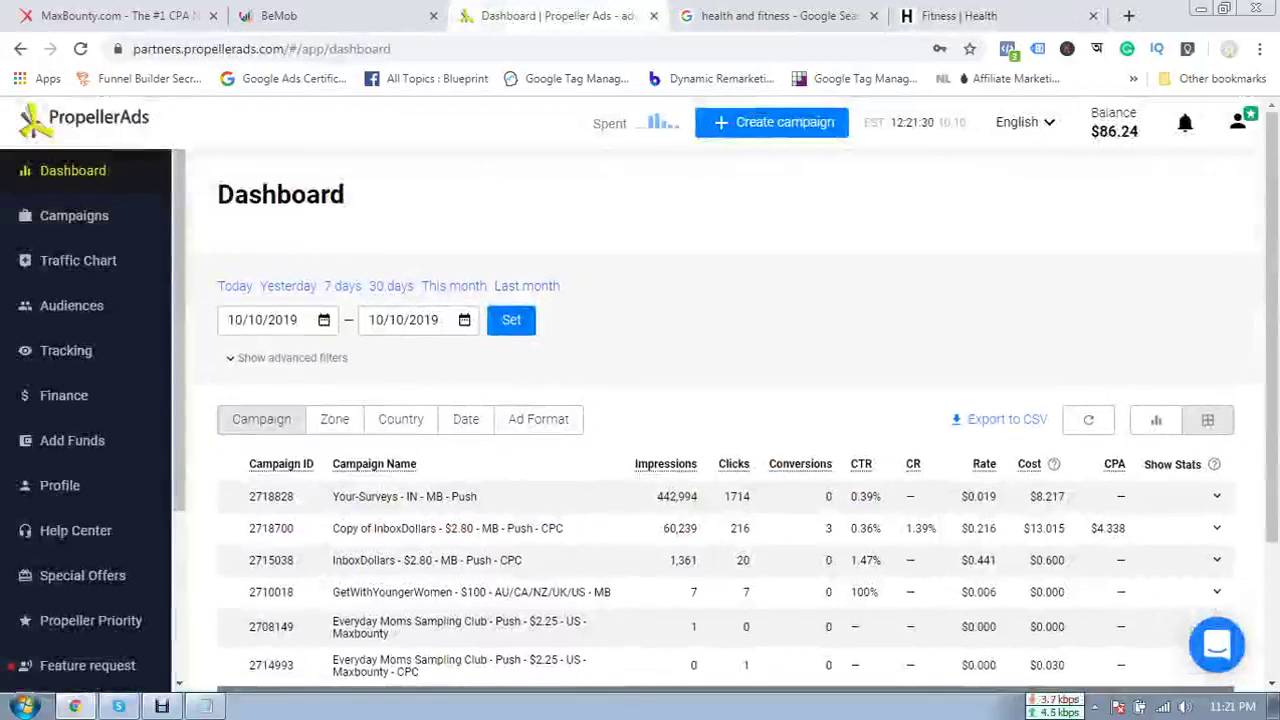
{"action": "scroll", "coordinate": [726, 400], "scroll_direction": "down", "scroll_amount": 2}
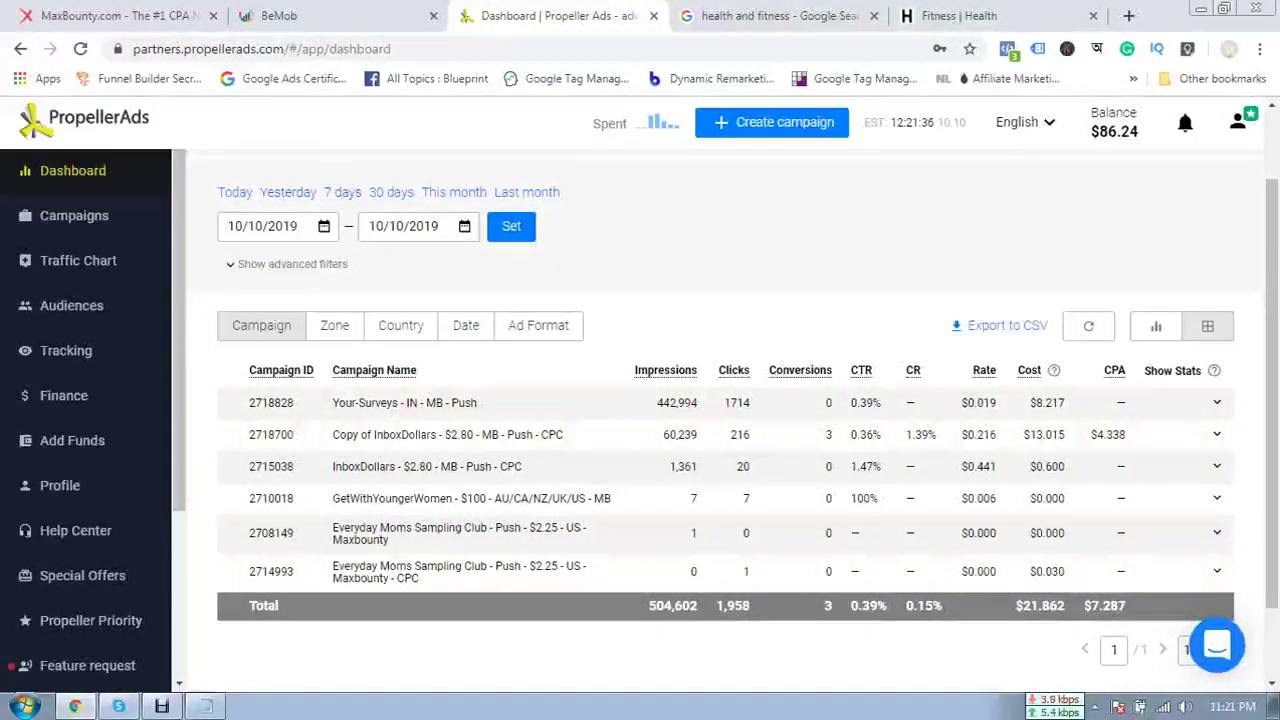
{"action": "left_click", "coordinate": [343, 192]}
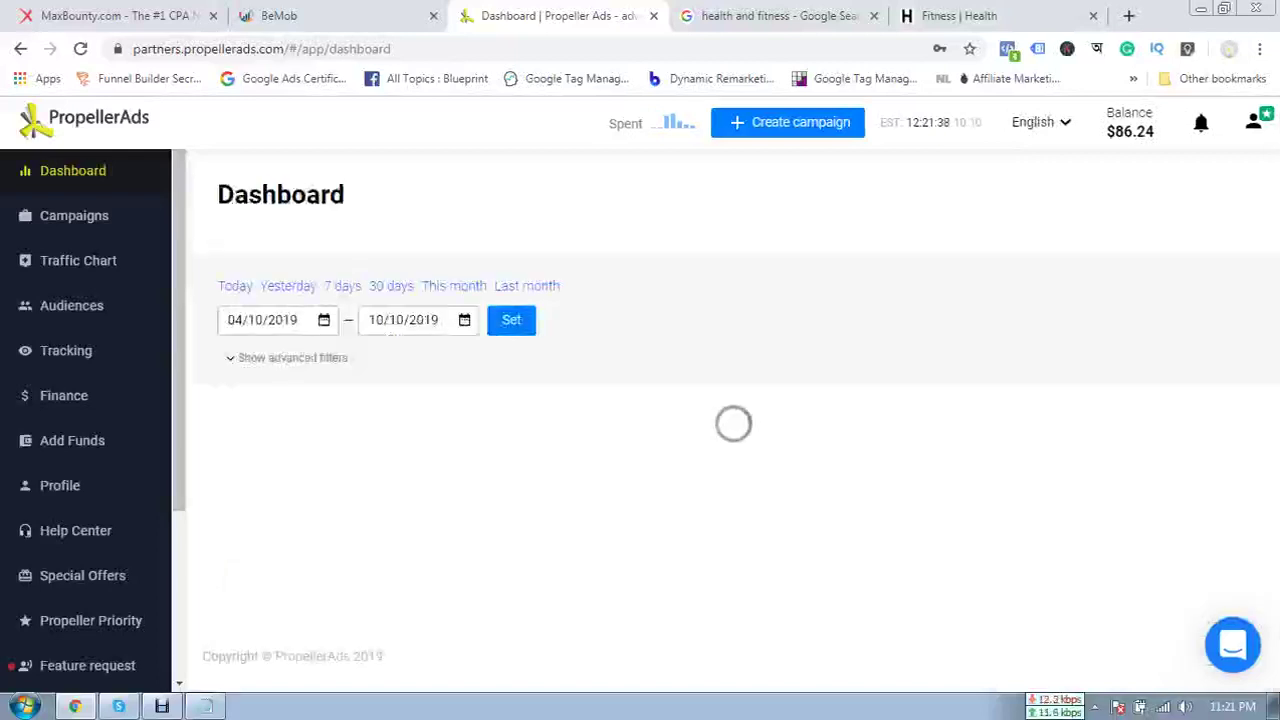
{"action": "scroll", "coordinate": [738, 420], "scroll_direction": "down", "scroll_amount": 1}
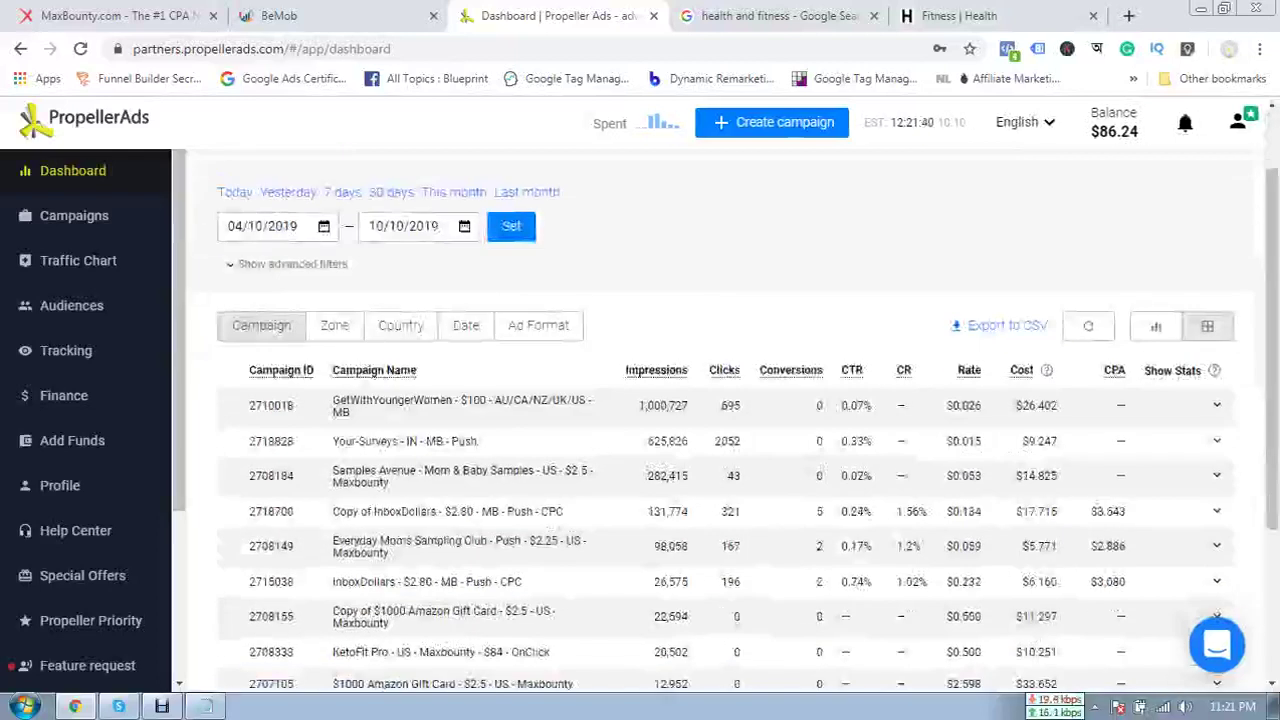
{"action": "scroll", "coordinate": [738, 420], "scroll_direction": "down", "scroll_amount": 1}
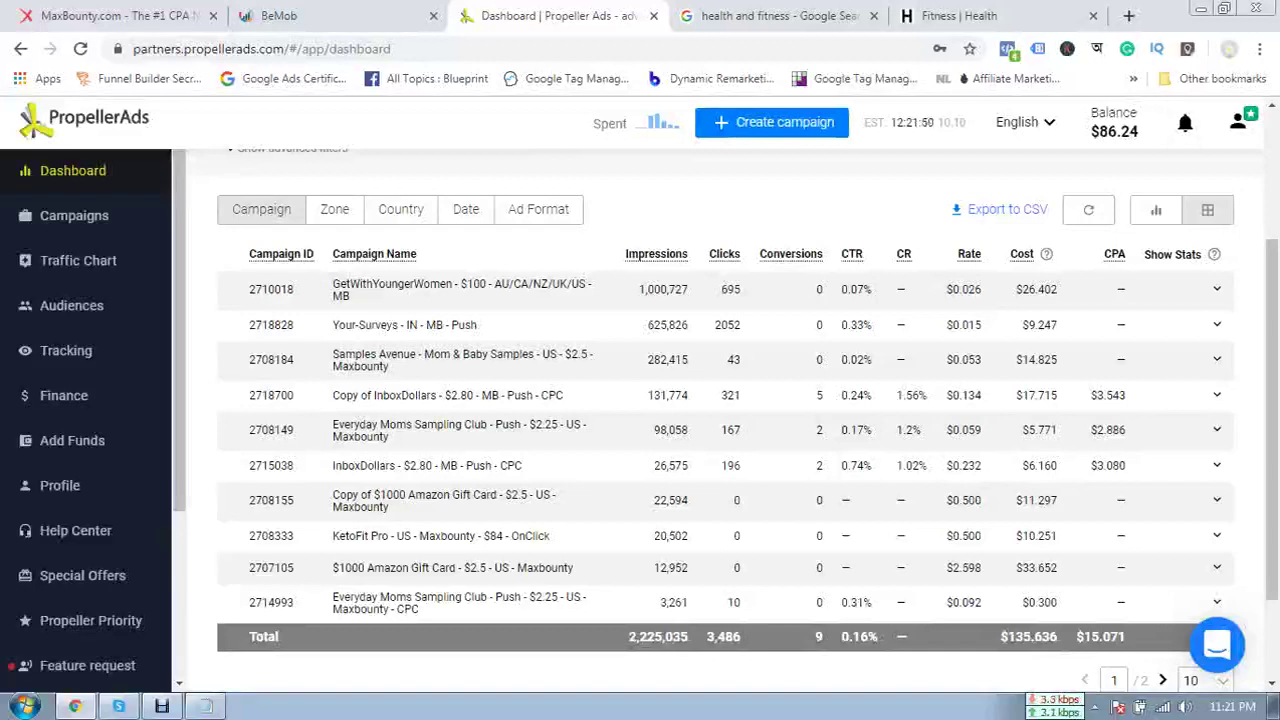
- Check the BeMob dashboard and the MaxBounty earnings summary, and return to the PropellerAds campaign statistics
{"action": "left_click", "coordinate": [346, 16]}
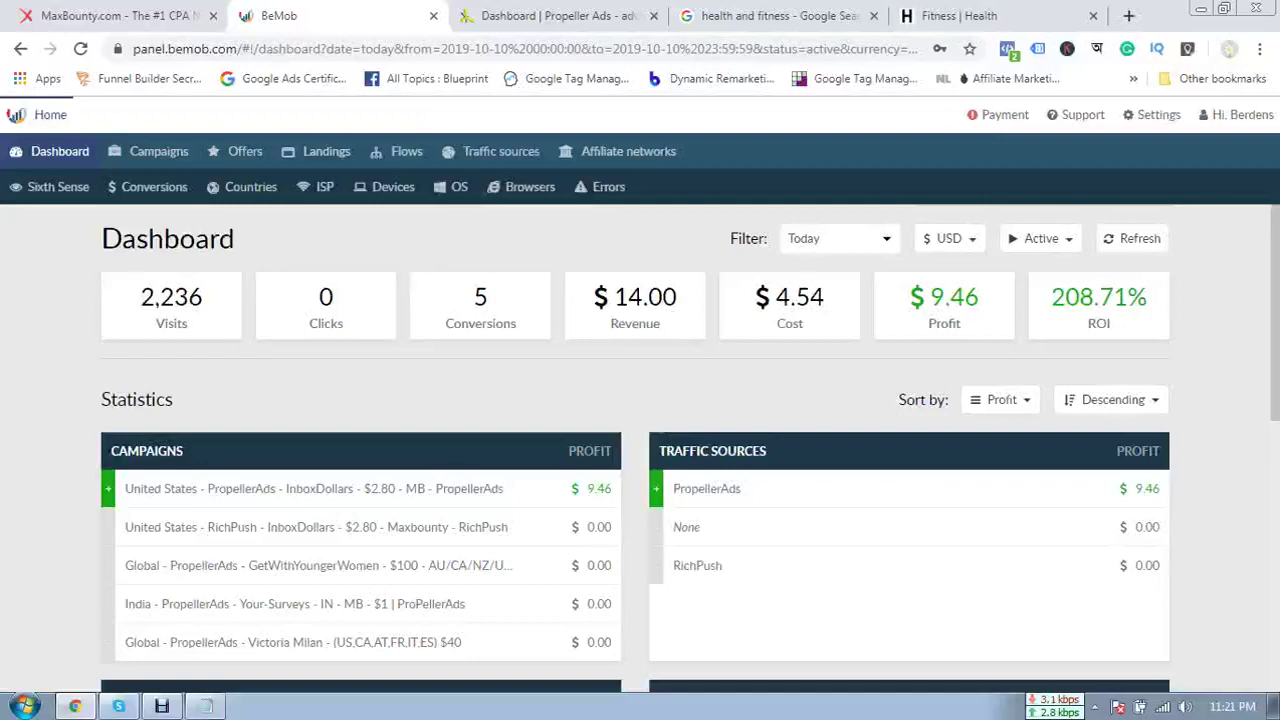
{"action": "key", "text": "ctrl+shift+Tab"}
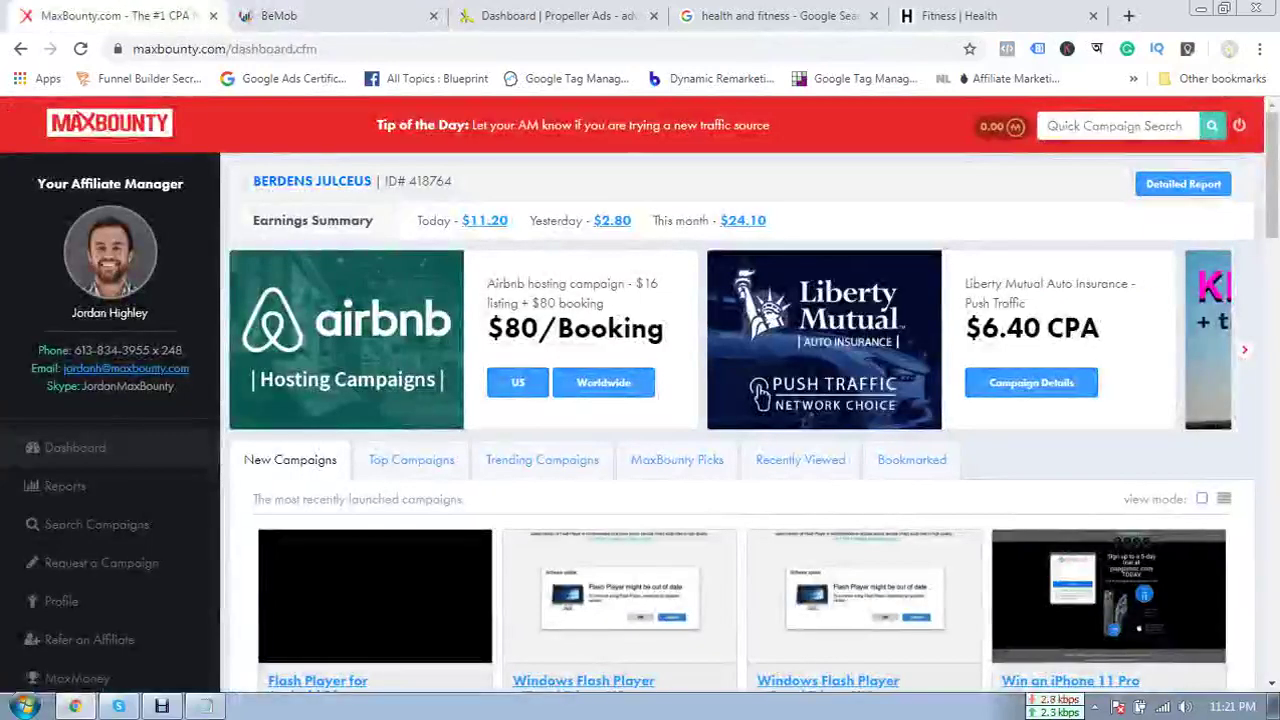
{"action": "key", "text": "ctrl+Tab"}
{"action": "key", "text": "ctrl+Tab"}
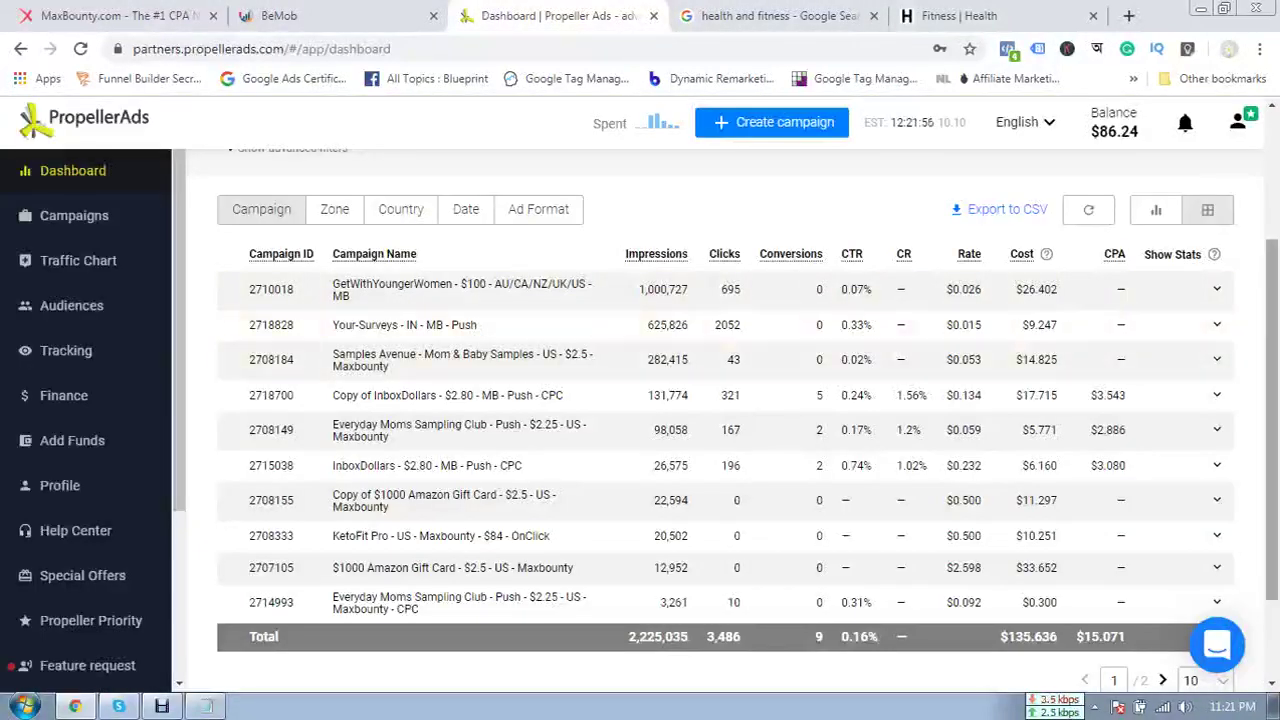
- Examine the date range and the seven-day impressions, clicks, conversions and cost of the PropellerAds campaigns
{"action": "scroll", "coordinate": [725, 420], "scroll_direction": "up", "scroll_amount": 2}
{"action": "scroll", "coordinate": [725, 420], "scroll_direction": "down", "scroll_amount": 2}
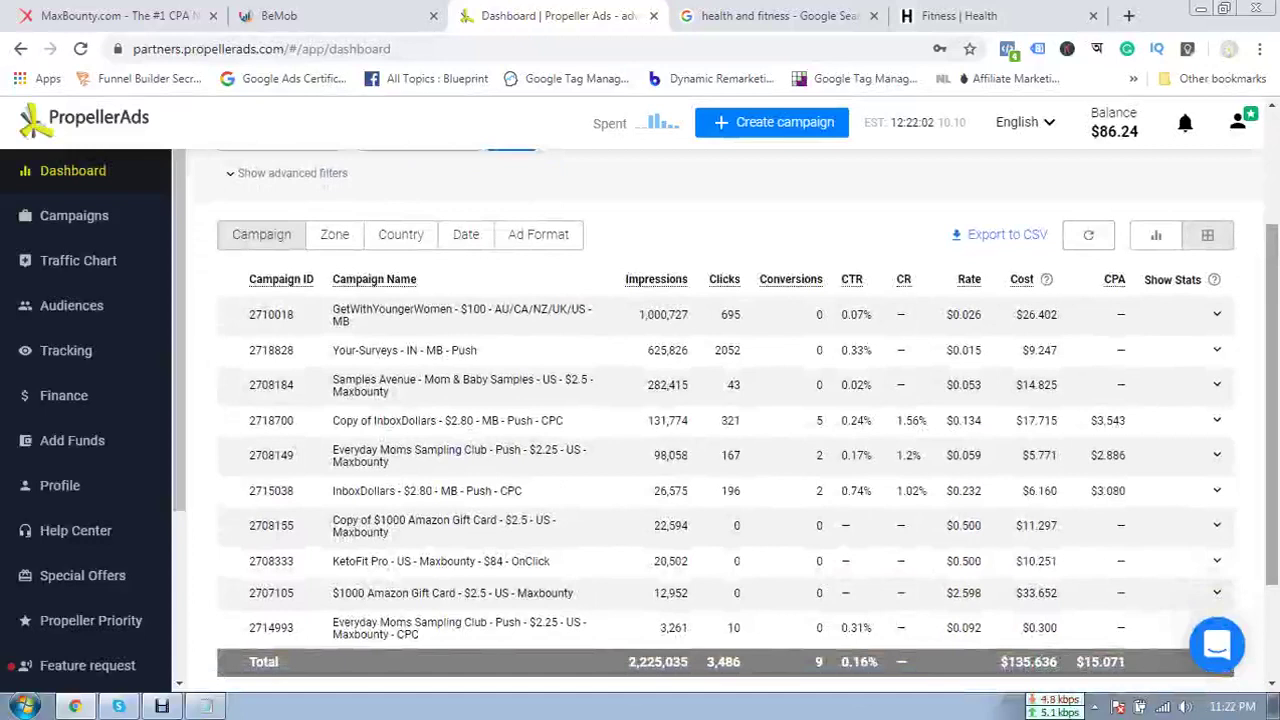
{"action": "scroll", "coordinate": [738, 405], "scroll_direction": "up", "scroll_amount": 2}
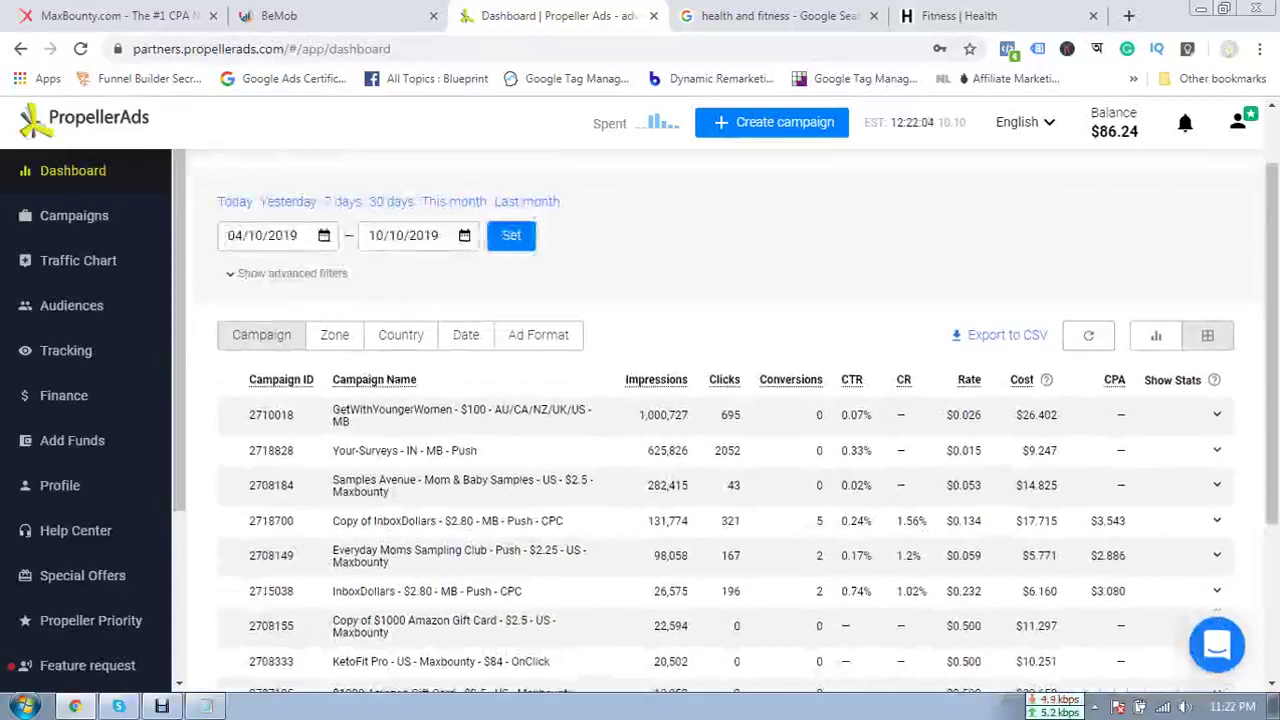
{"action": "scroll", "coordinate": [725, 450], "scroll_direction": "down", "scroll_amount": 1}
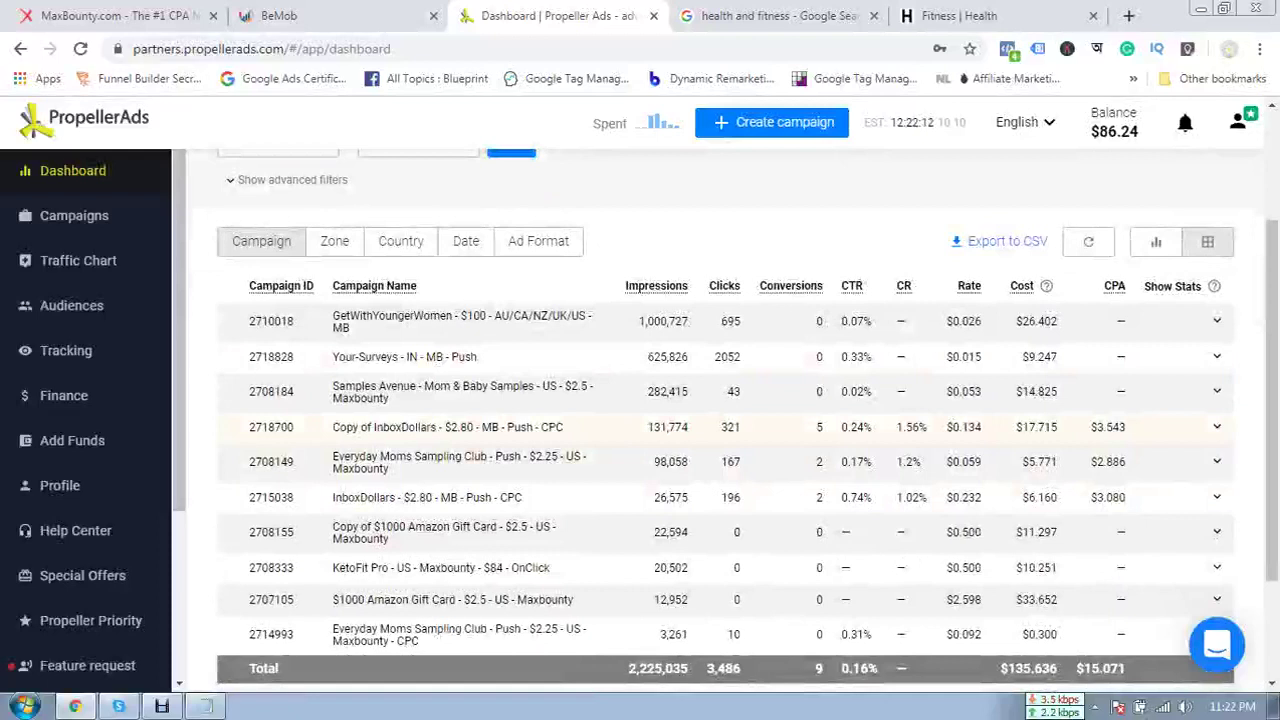
- Open this month's earnings report from the MaxBounty earnings summary and show its campaign details table
{"action": "key", "text": "ctrl+shift+Tab"}
{"action": "key", "text": "ctrl+shift+Tab"}
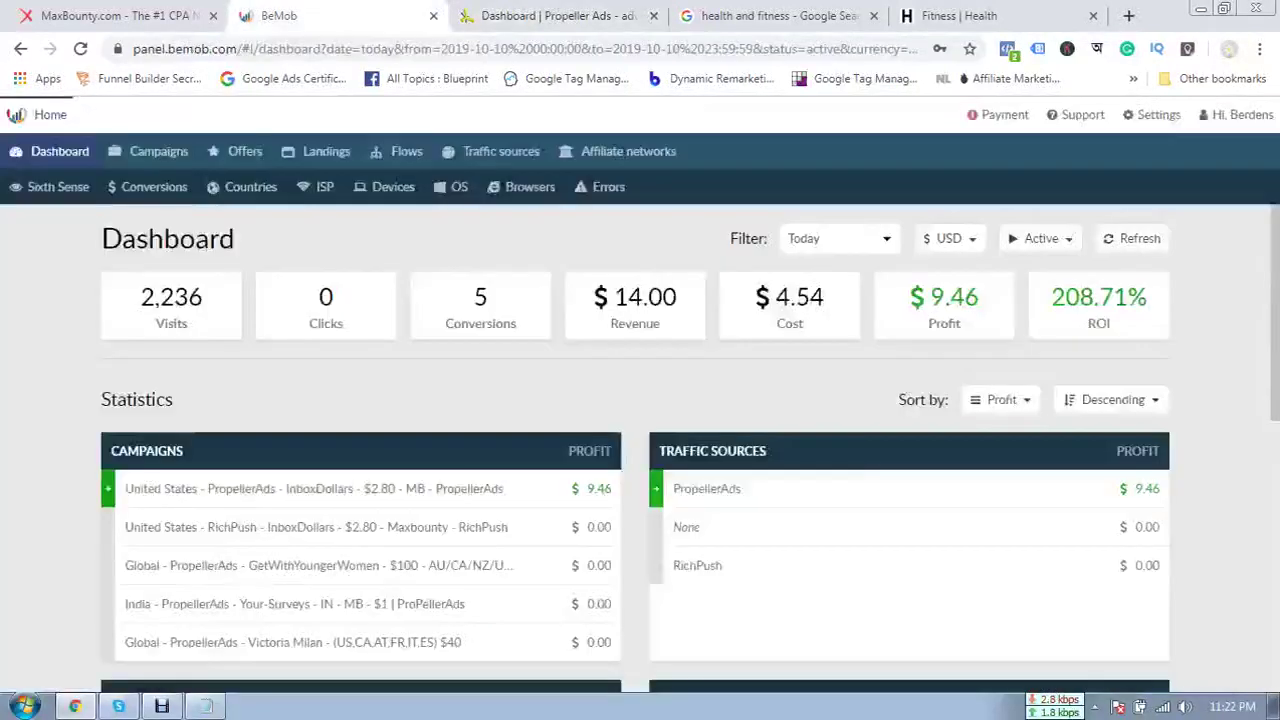
{"action": "left_click", "coordinate": [743, 221]}
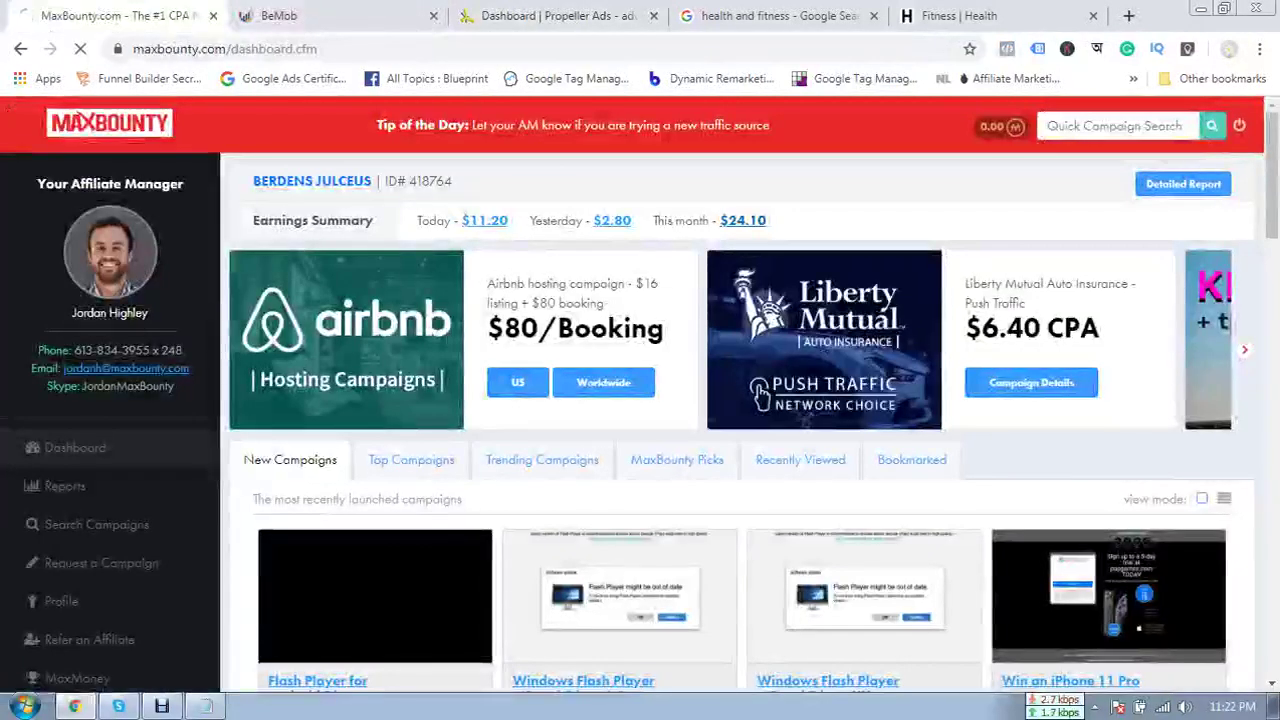
{"action": "scroll", "coordinate": [740, 400], "scroll_direction": "down", "scroll_amount": 2}
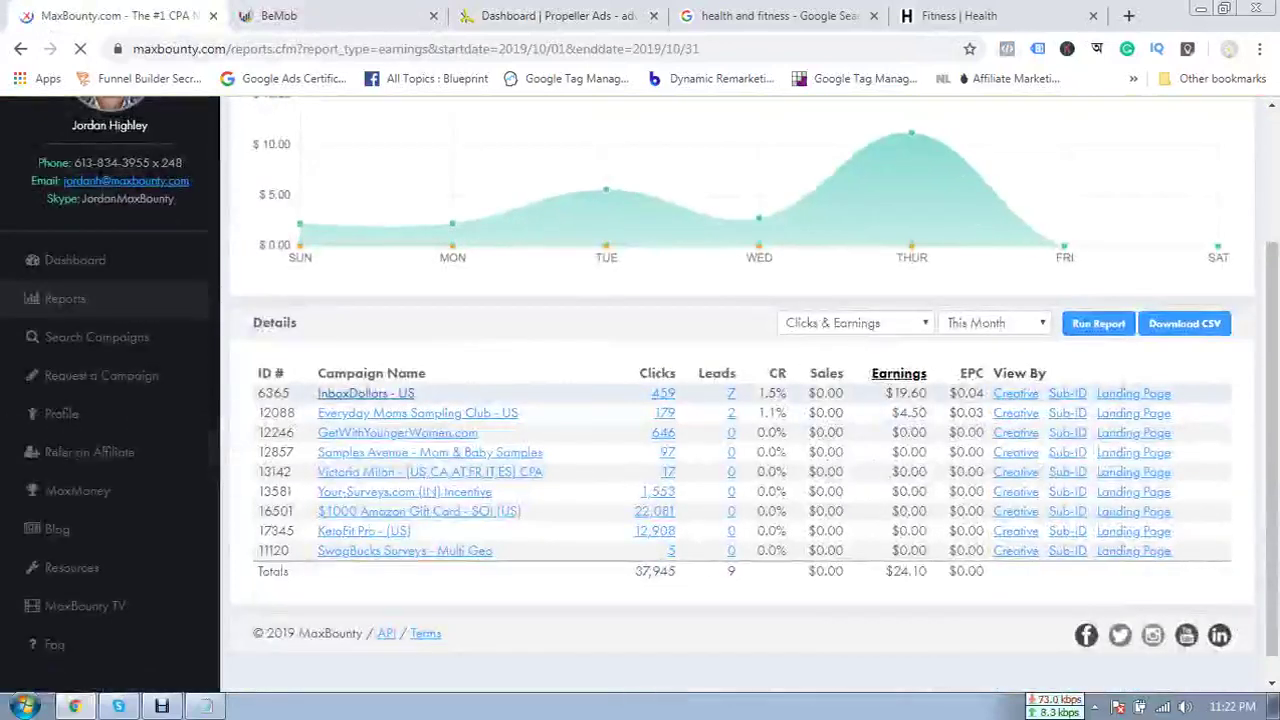
- Return to the PropellerAds dashboard, review the campaign statistics table and open the Campaigns list
{"action": "left_click", "coordinate": [955, 16]}
{"action": "left_click", "coordinate": [780, 16]}
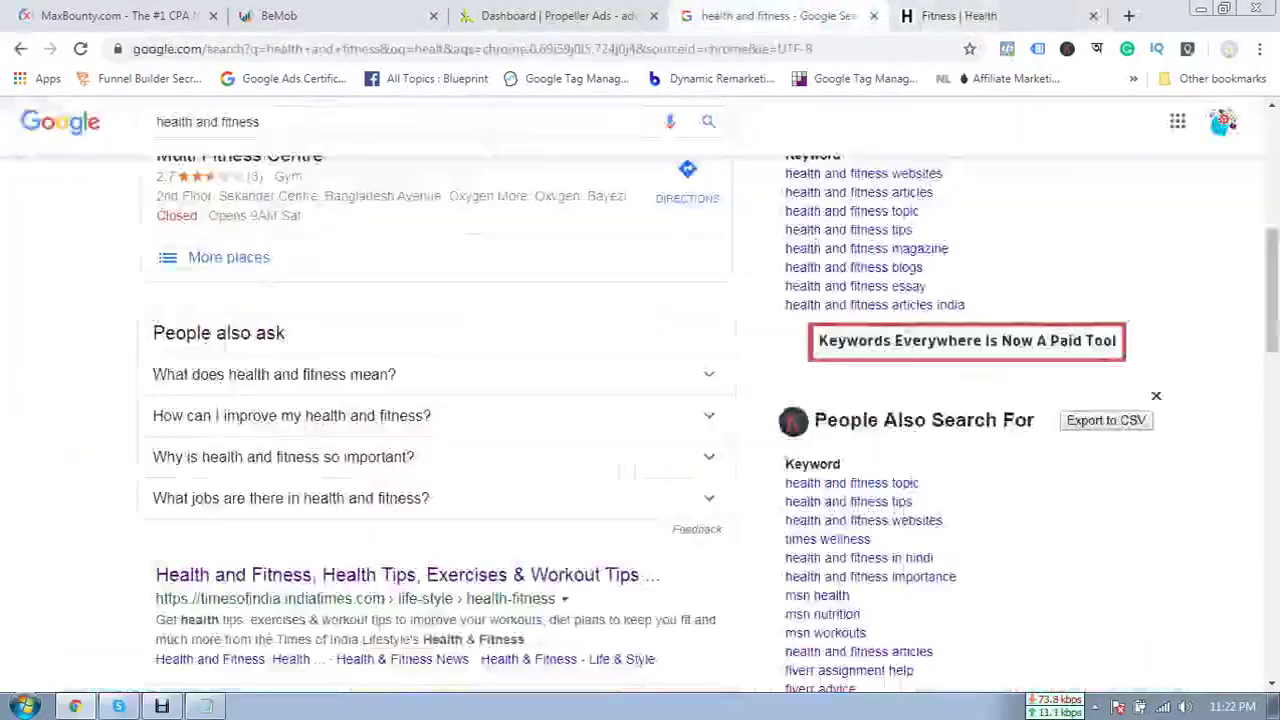
{"action": "left_click", "coordinate": [600, 16]}
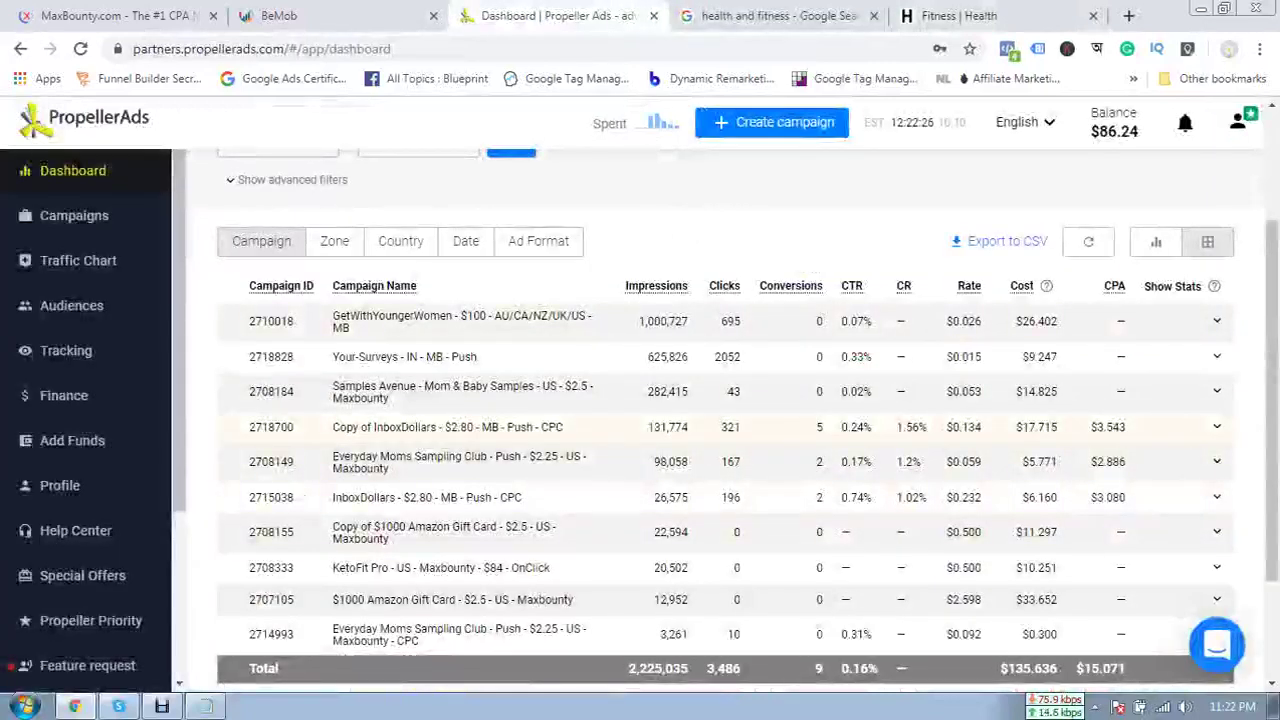
{"action": "scroll", "coordinate": [725, 455], "scroll_direction": "up", "scroll_amount": 1}
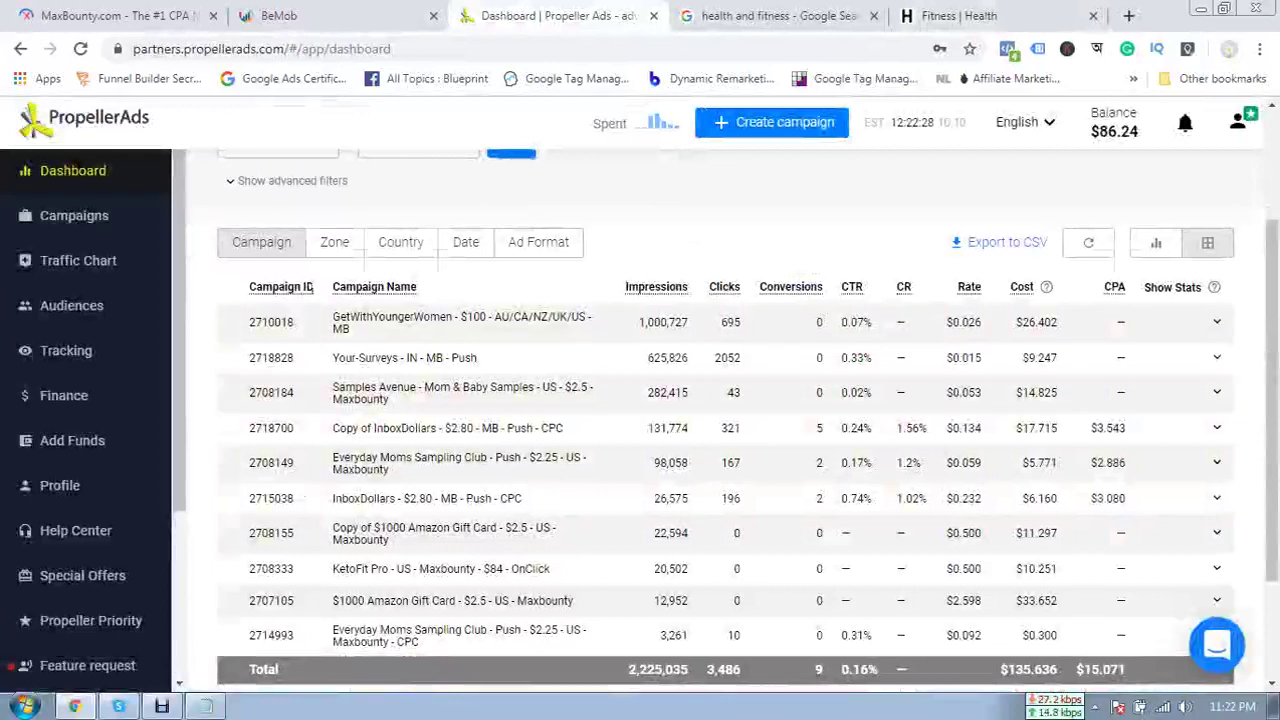
{"action": "scroll", "coordinate": [725, 455], "scroll_direction": "down", "scroll_amount": 1}
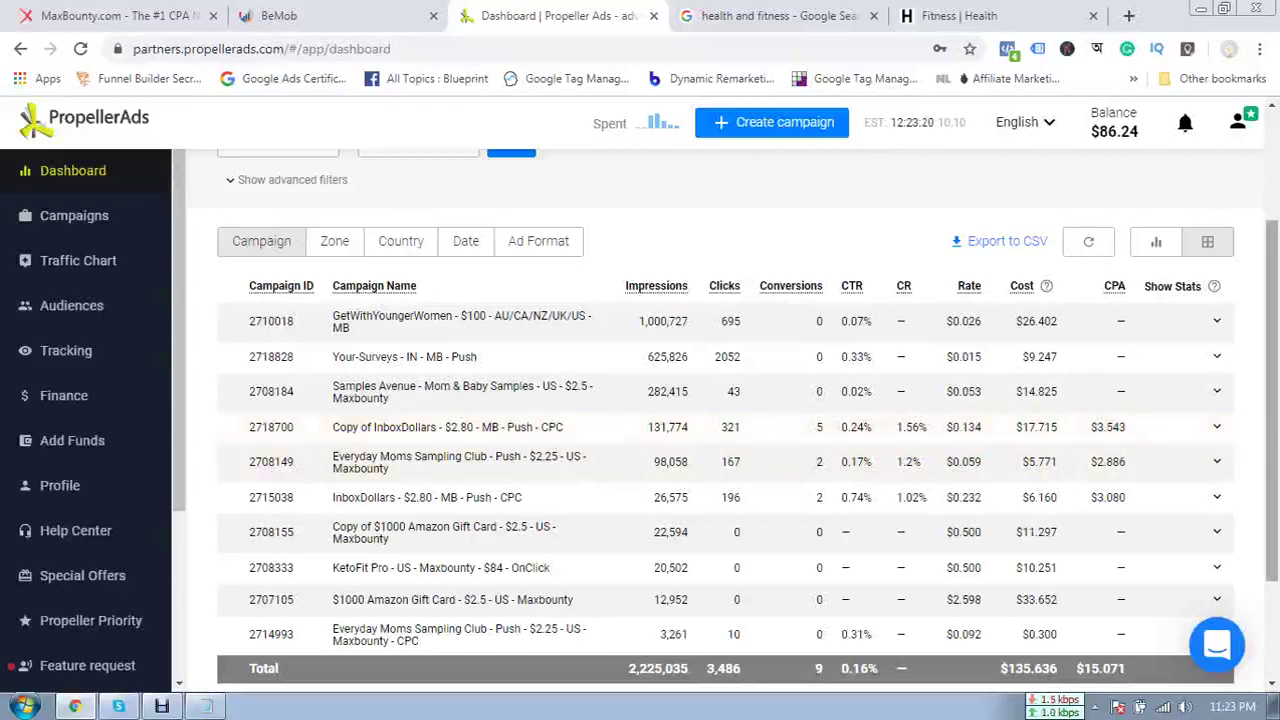
{"action": "scroll", "coordinate": [725, 420], "scroll_direction": "up", "scroll_amount": 2}
{"action": "left_click", "coordinate": [74, 215]}
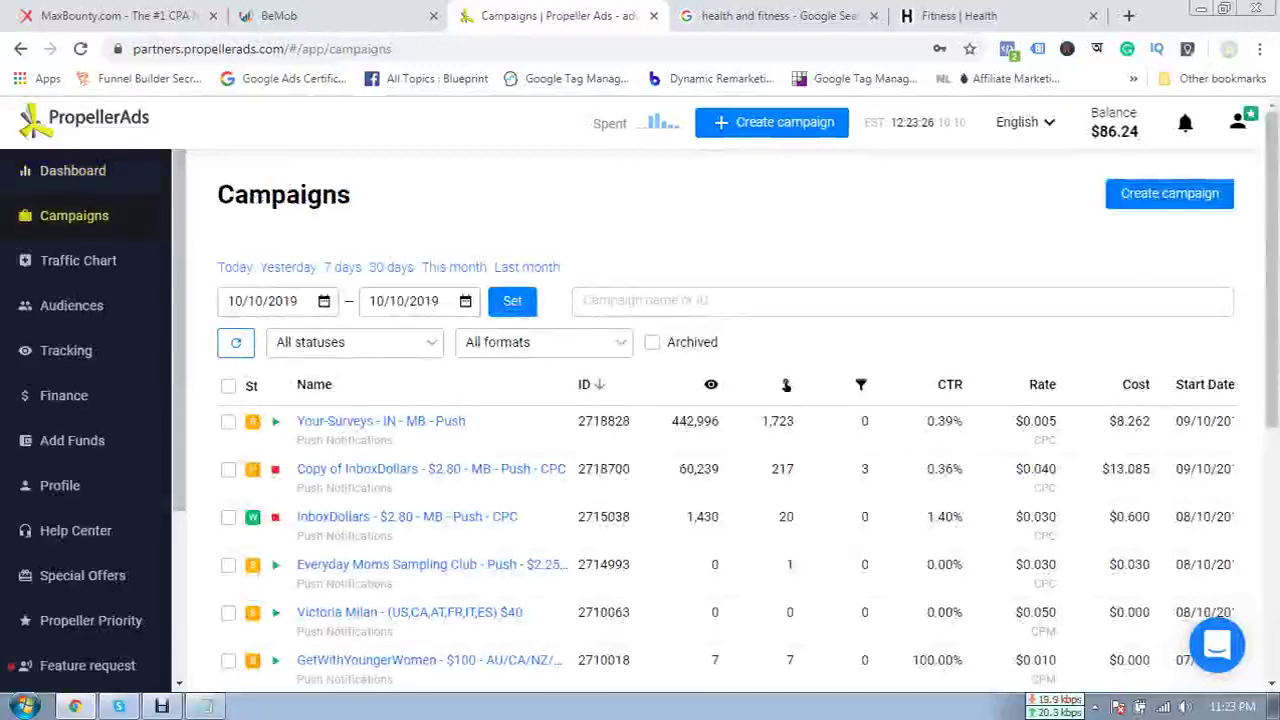
- Open the InboxDollars - US offer from the MaxBounty earnings report, review its details and show the tracking link builder options
{"action": "left_click", "coordinate": [120, 16]}
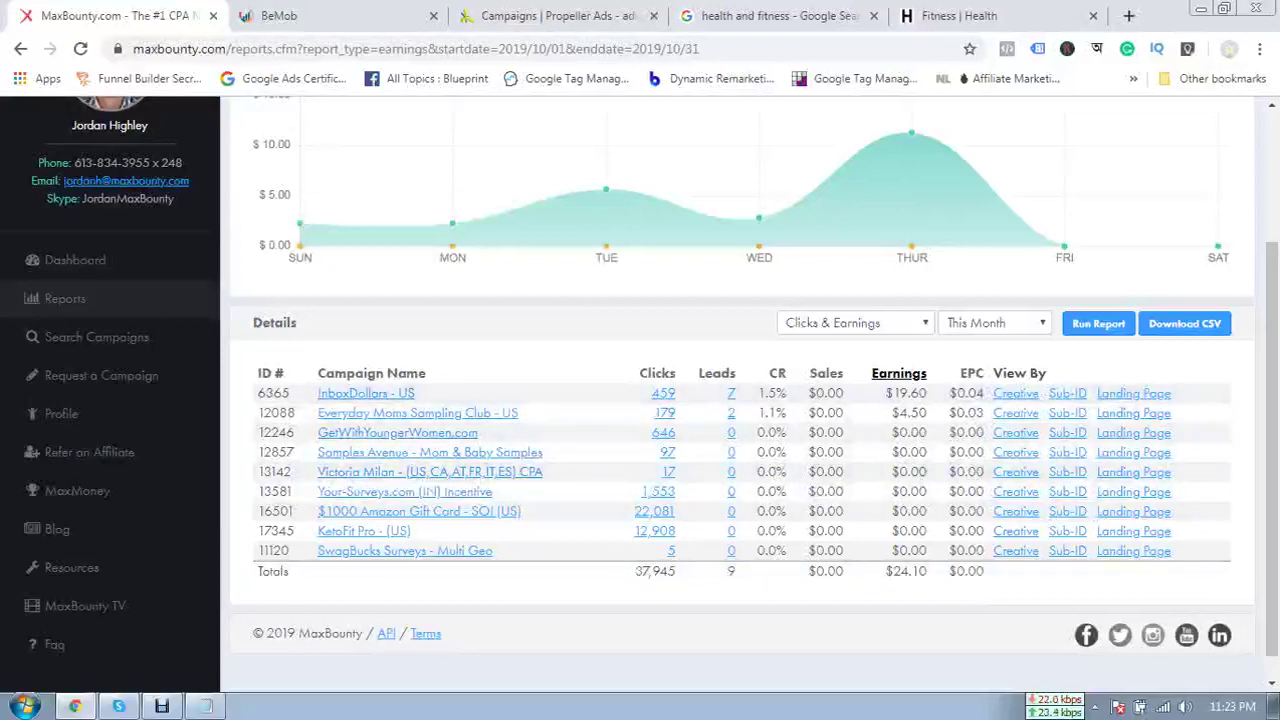
{"action": "left_click", "coordinate": [366, 393]}
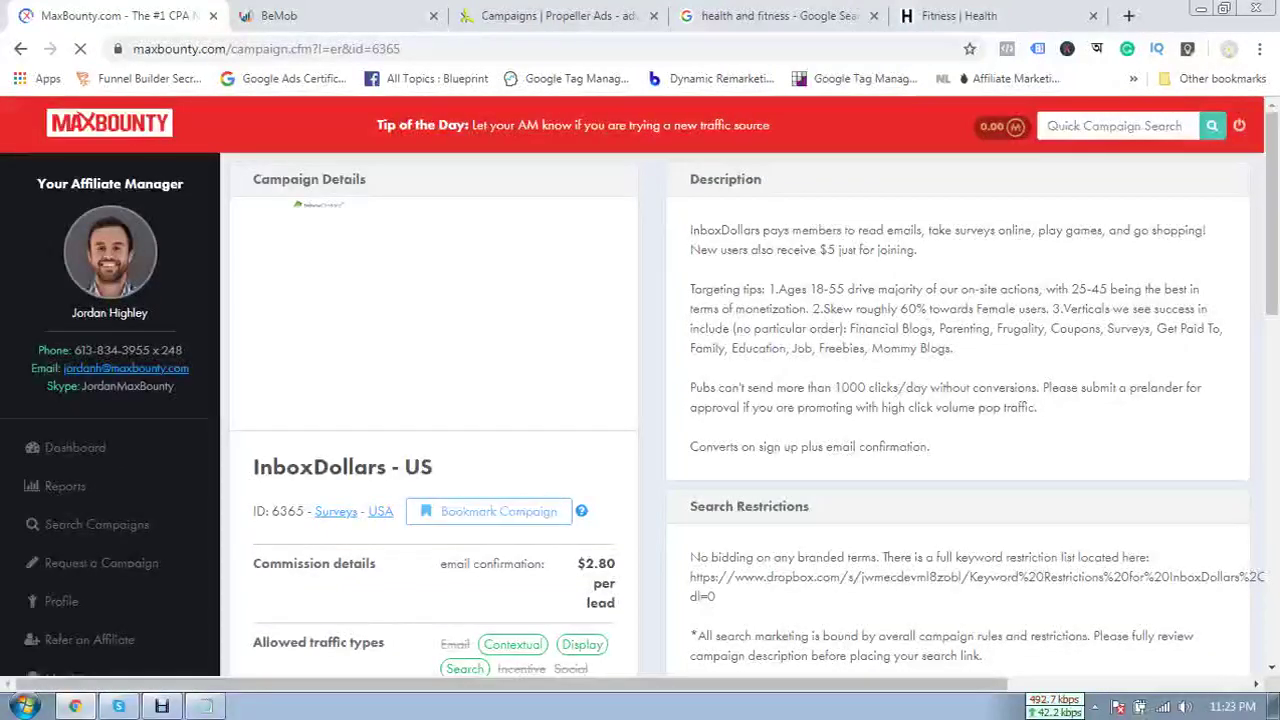
{"action": "scroll", "coordinate": [650, 385], "scroll_direction": "down", "scroll_amount": 3}
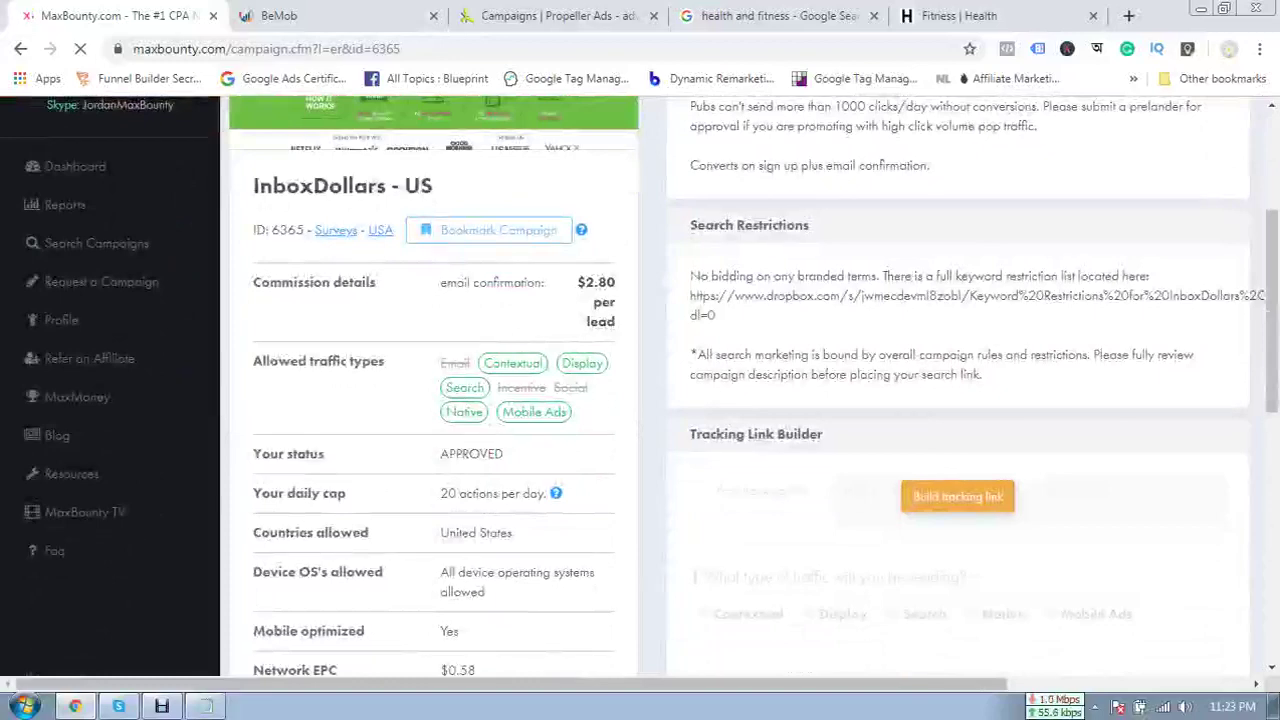
{"action": "scroll", "coordinate": [650, 385], "scroll_direction": "down", "scroll_amount": 2}
{"action": "scroll", "coordinate": [650, 385], "scroll_direction": "up", "scroll_amount": 4}
{"action": "scroll", "coordinate": [650, 385], "scroll_direction": "down", "scroll_amount": 3}
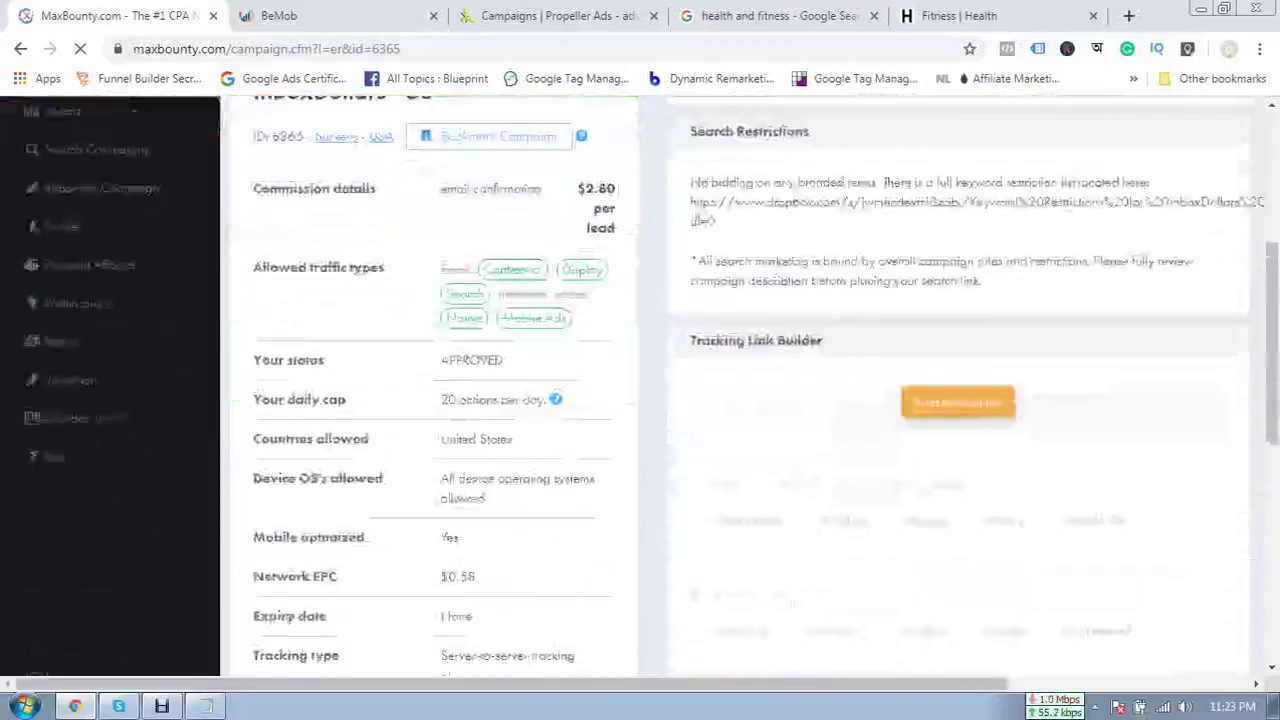
{"action": "scroll", "coordinate": [650, 400], "scroll_direction": "down", "scroll_amount": 2}
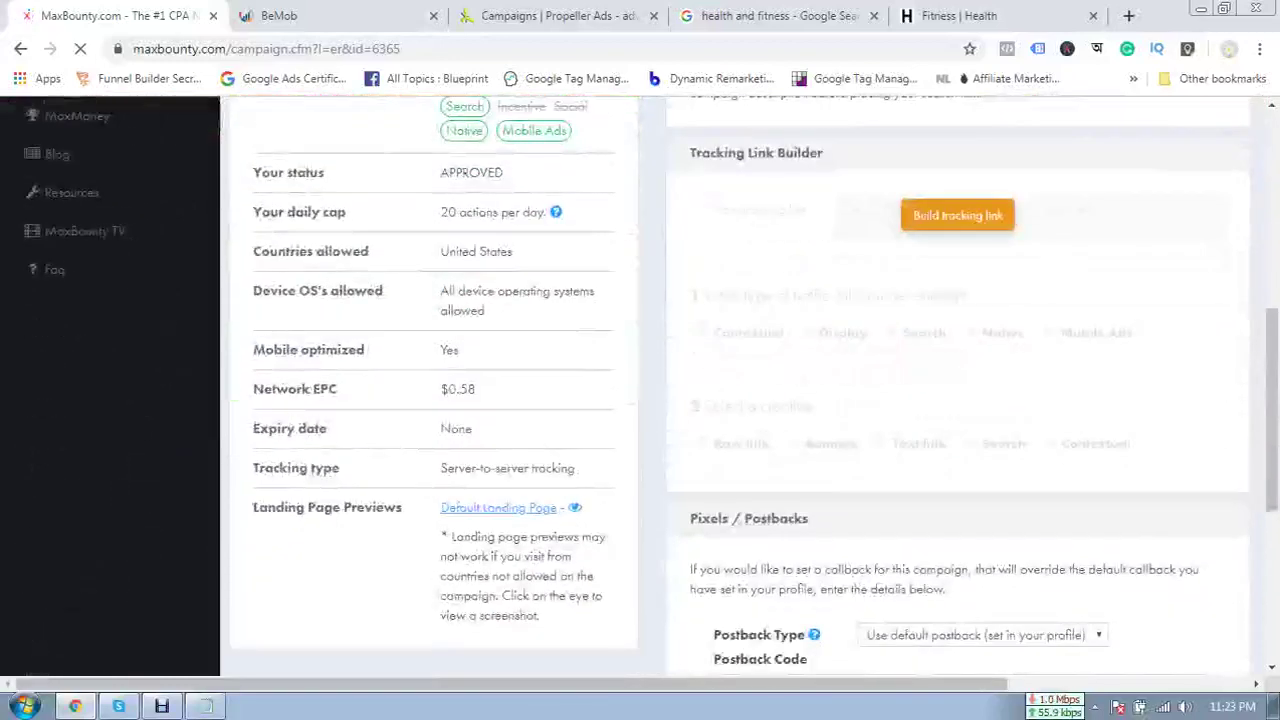
{"action": "left_click", "coordinate": [957, 216]}
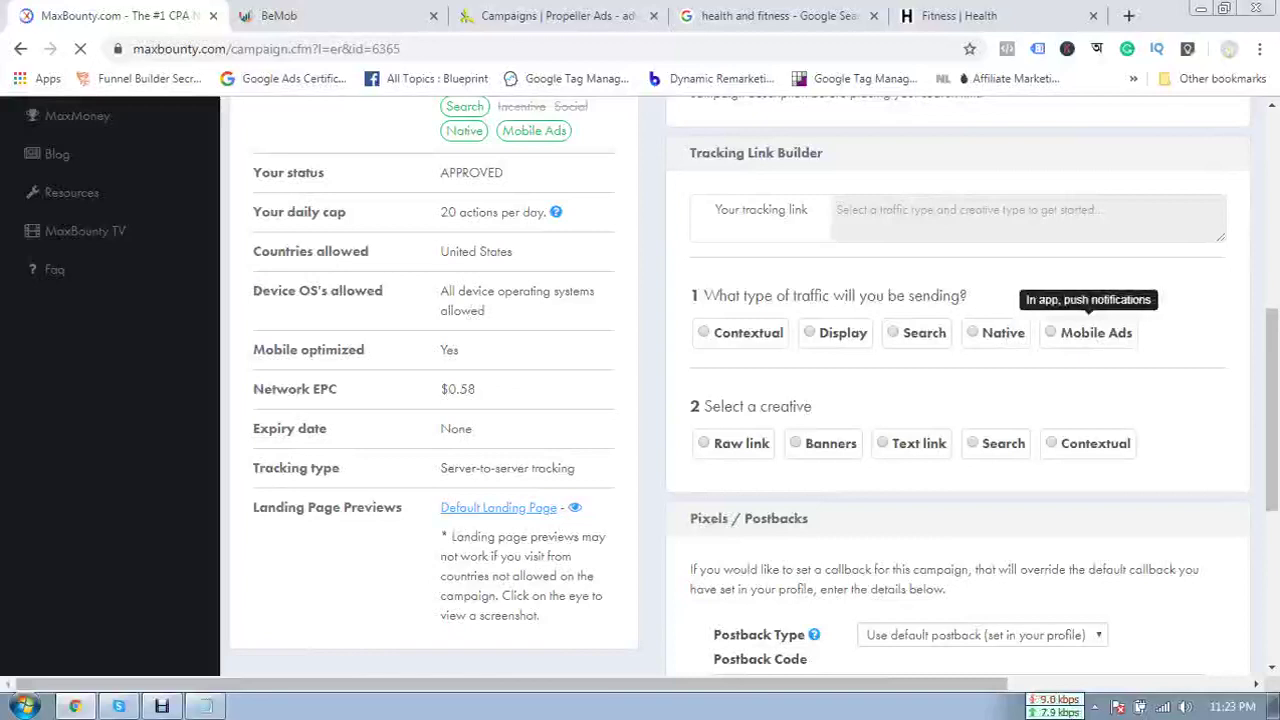
- Show the last 7 days in the PropellerAds Campaigns list and open "Copy of InboxDollars - $2.80 - MB - Push - CPC" for editing
{"action": "left_click", "coordinate": [540, 16]}
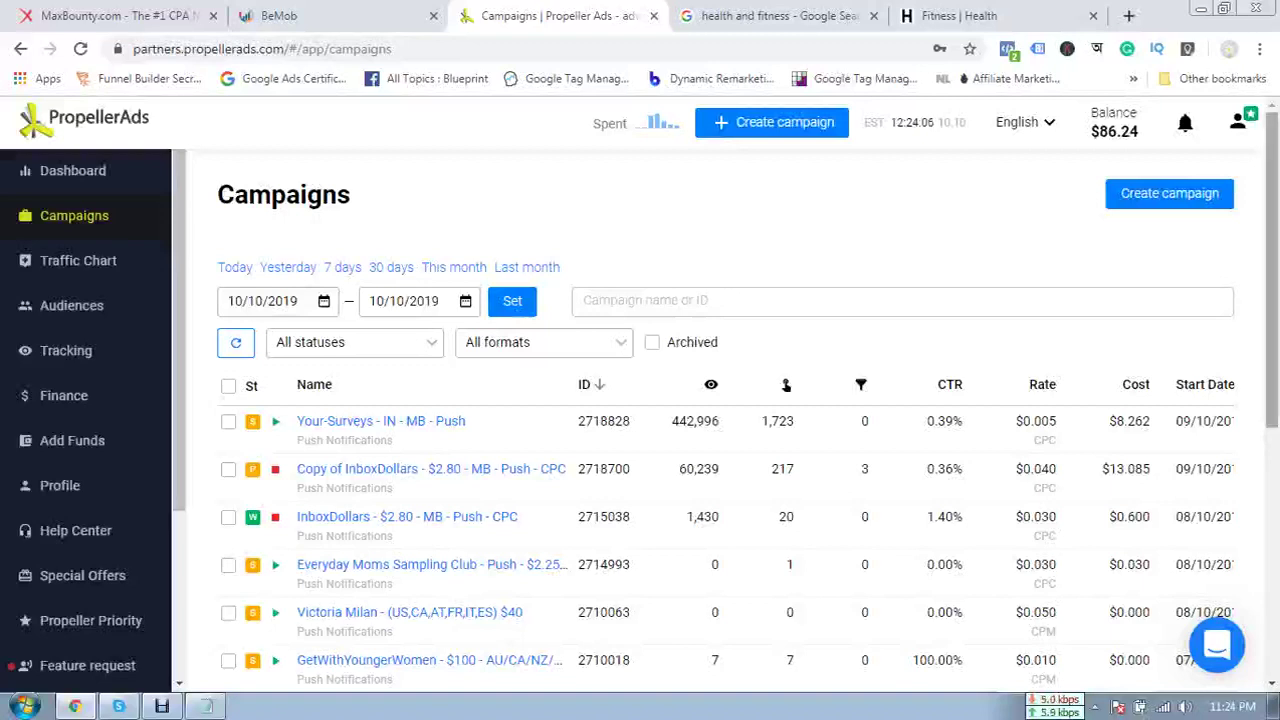
{"action": "scroll", "coordinate": [1272, 270], "scroll_direction": "down", "scroll_amount": 1}
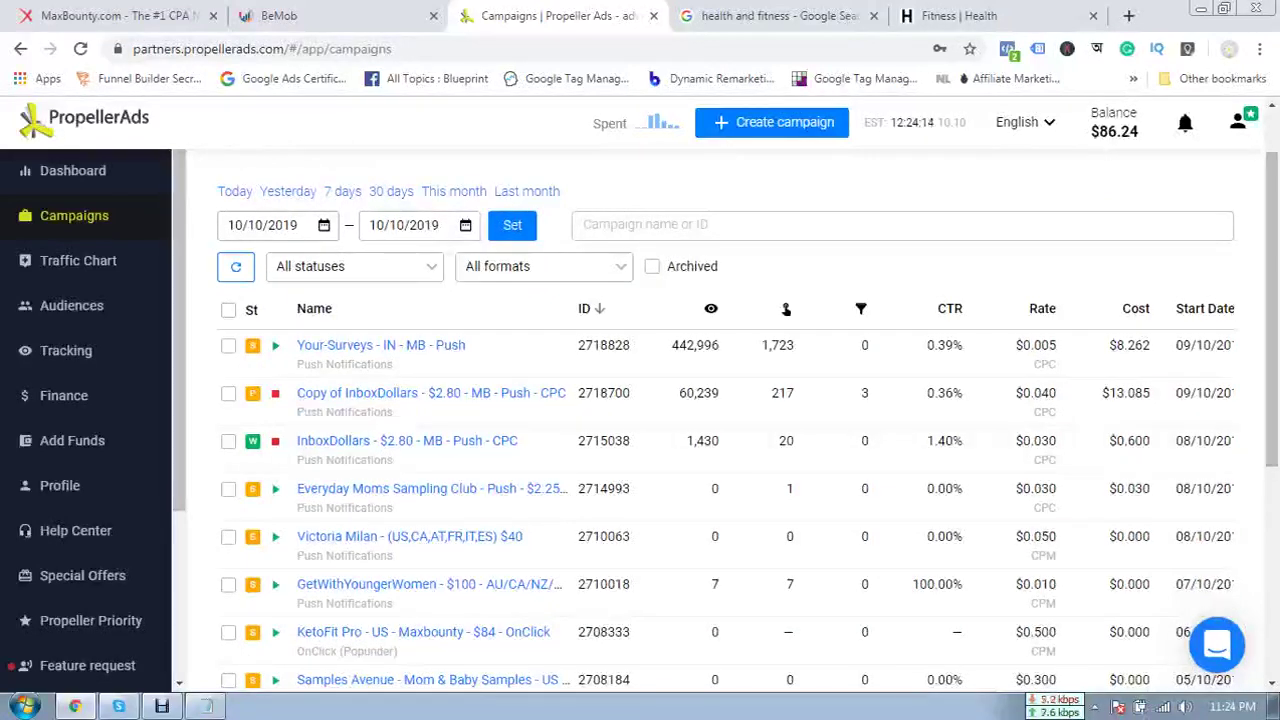
{"action": "left_click", "coordinate": [342, 191]}
{"action": "left_click_drag", "start_coordinate": [1271, 280], "coordinate": [1271, 281]}
{"action": "scroll", "coordinate": [640, 420], "scroll_direction": "down", "scroll_amount": 1}
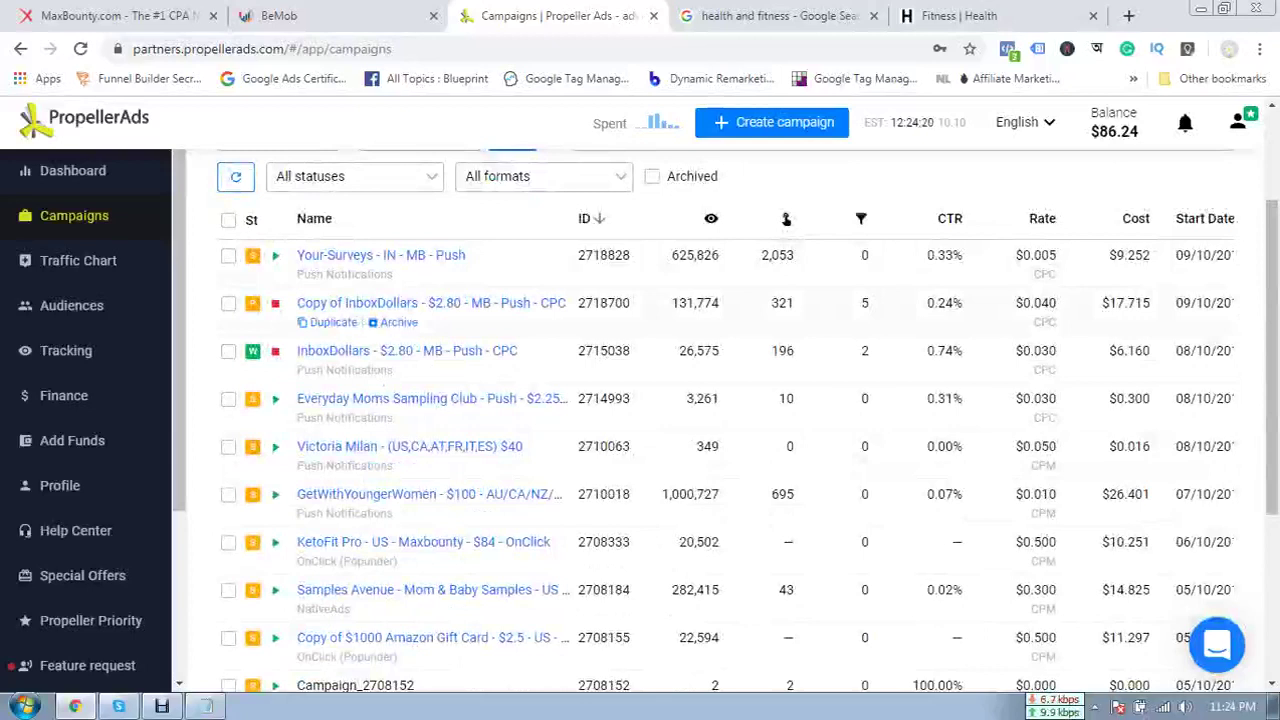
{"action": "left_click", "coordinate": [431, 303]}
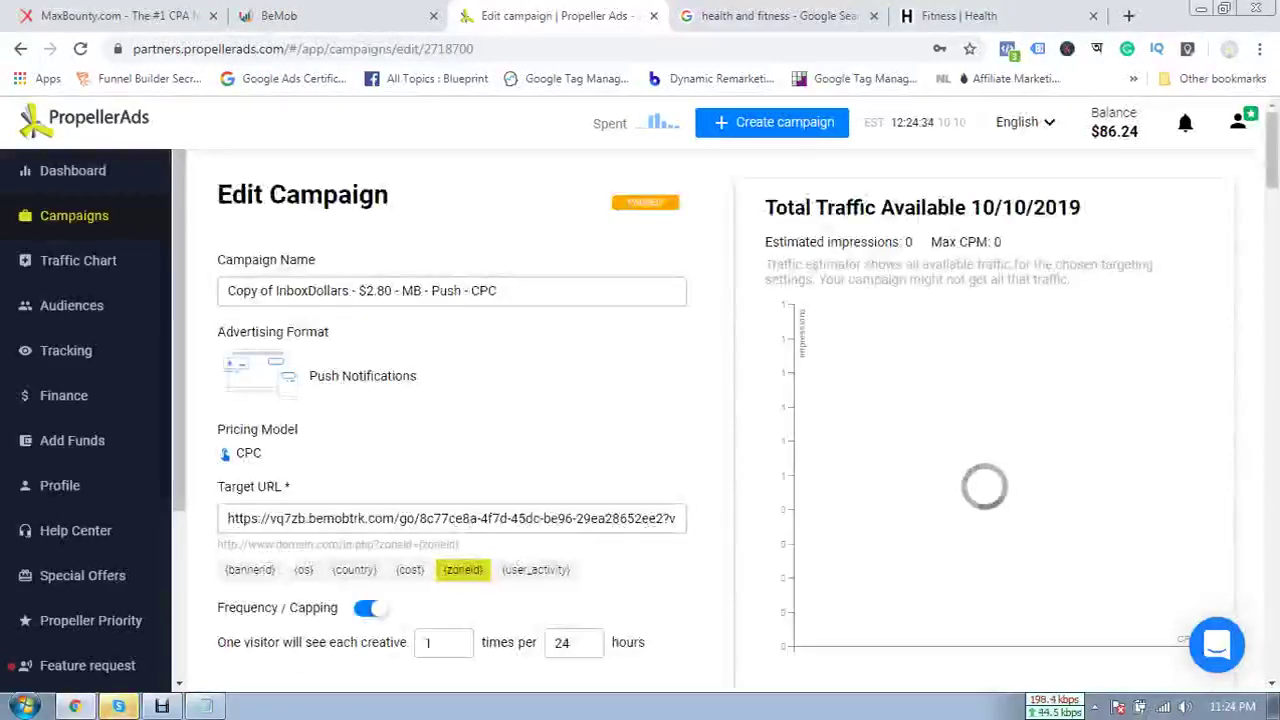
- Examine the payout, network, ad format and pricing parts of the campaign name
{"action": "left_click_drag", "start_coordinate": [359, 291], "coordinate": [400, 291]}
{"action": "left_click", "coordinate": [400, 291]}
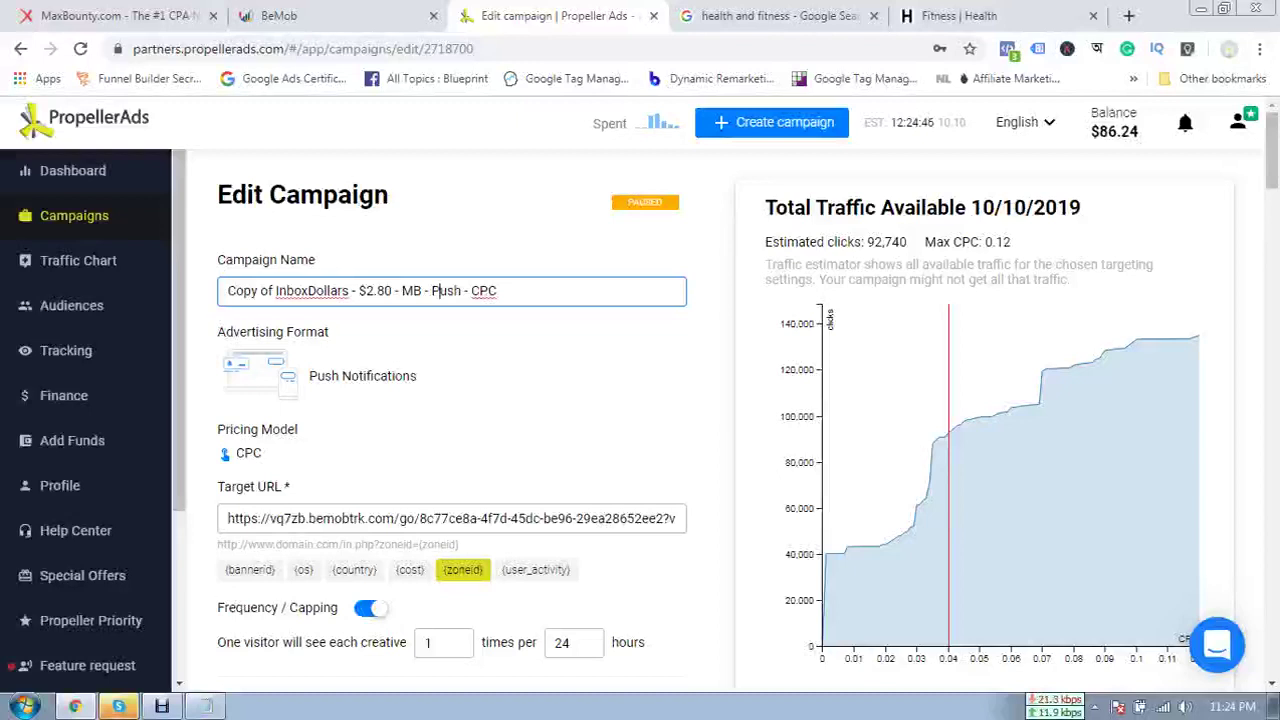
{"action": "left_click_drag", "start_coordinate": [472, 291], "coordinate": [498, 291]}
{"action": "left_click", "coordinate": [440, 334]}
{"action": "left_click", "coordinate": [500, 291]}
{"action": "left_click", "coordinate": [500, 291]}
{"action": "left_click", "coordinate": [468, 291]}
{"action": "left_click", "coordinate": [500, 291]}
{"action": "left_click", "coordinate": [500, 291]}
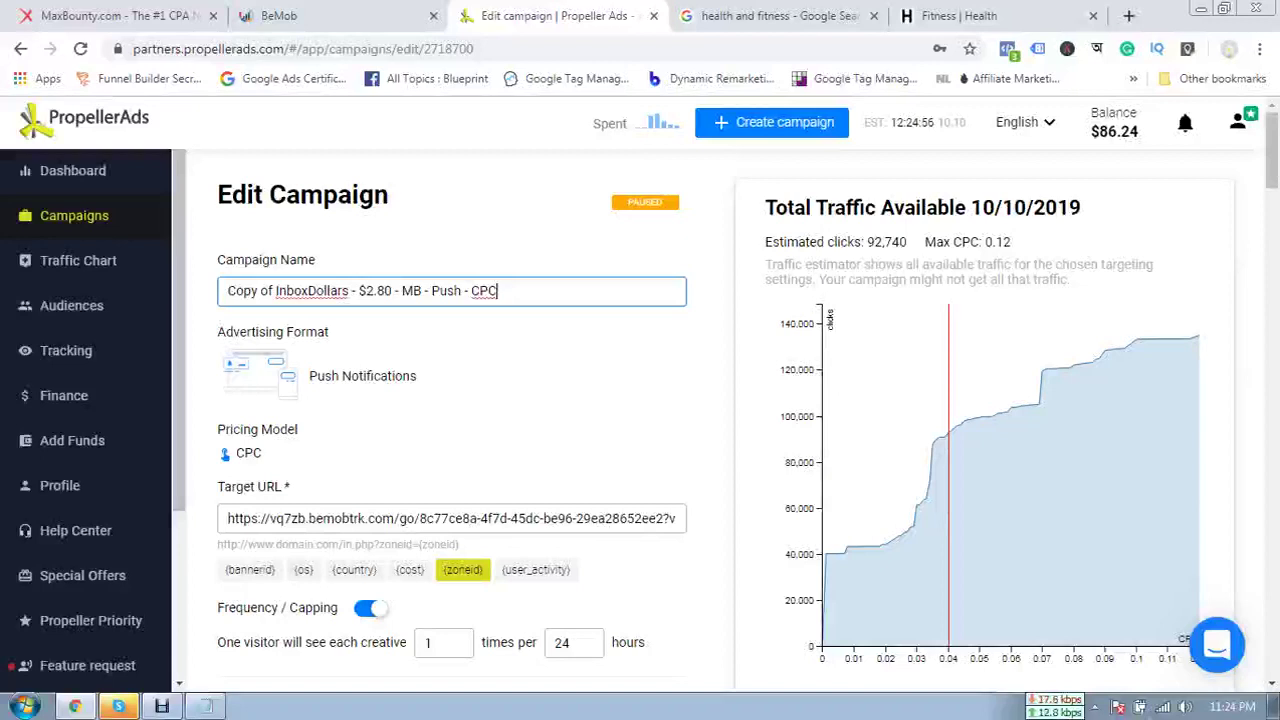
- Examine the campaign's advertising format, pricing model and BeMob tracking link in the Target URL
{"action": "scroll", "coordinate": [460, 400], "scroll_direction": "down", "scroll_amount": 1}
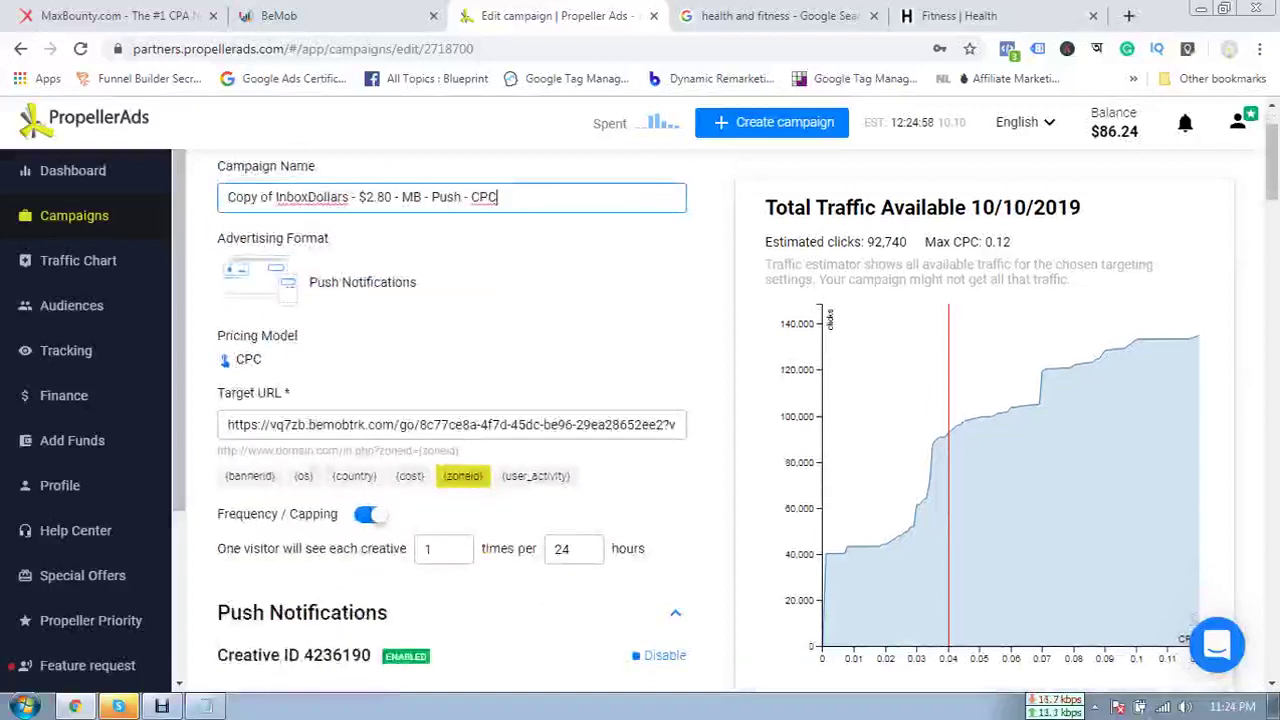
{"action": "left_click_drag", "start_coordinate": [309, 283], "coordinate": [417, 283]}
{"action": "left_click", "coordinate": [430, 283]}
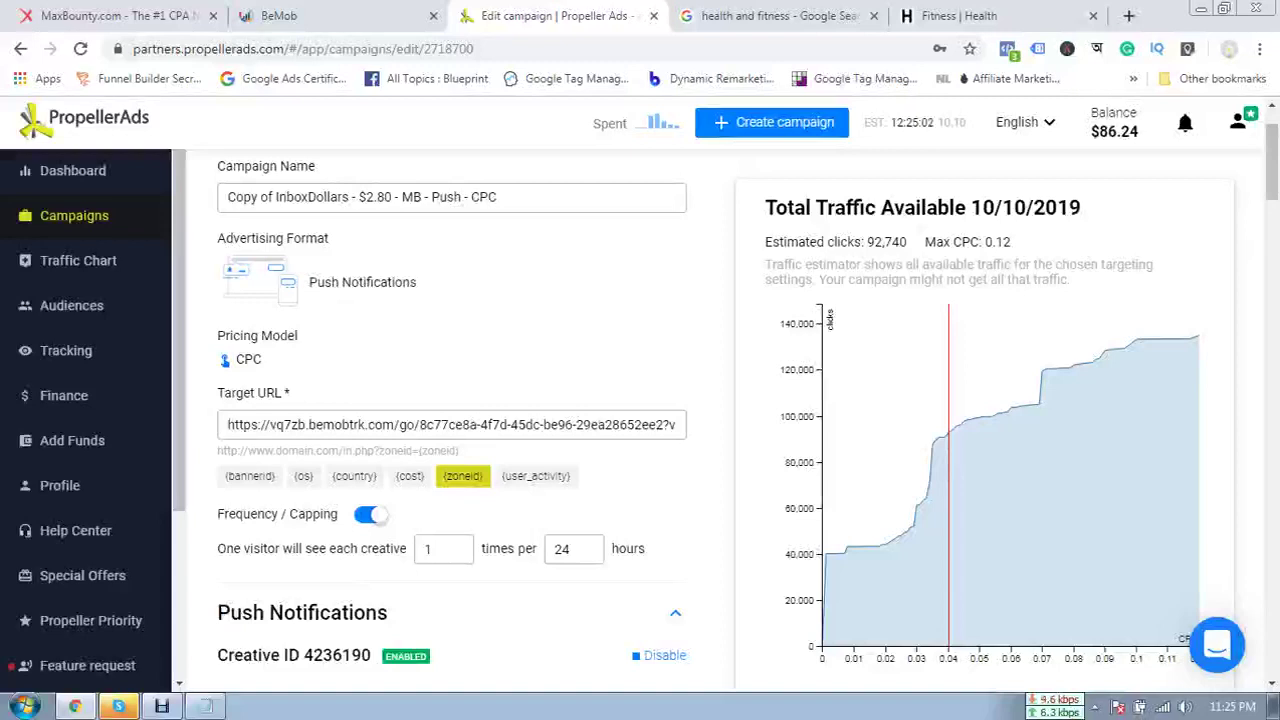
{"action": "left_click_drag", "start_coordinate": [418, 283], "coordinate": [317, 283]}
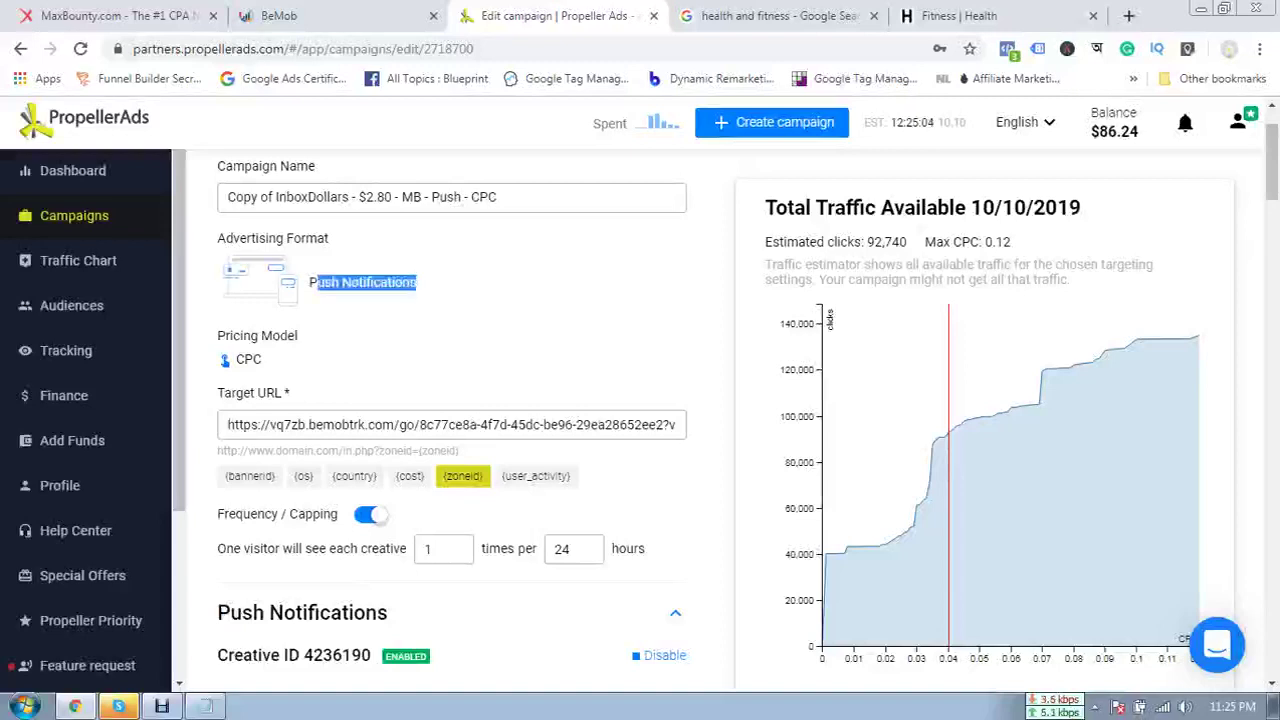
{"action": "left_click", "coordinate": [416, 282]}
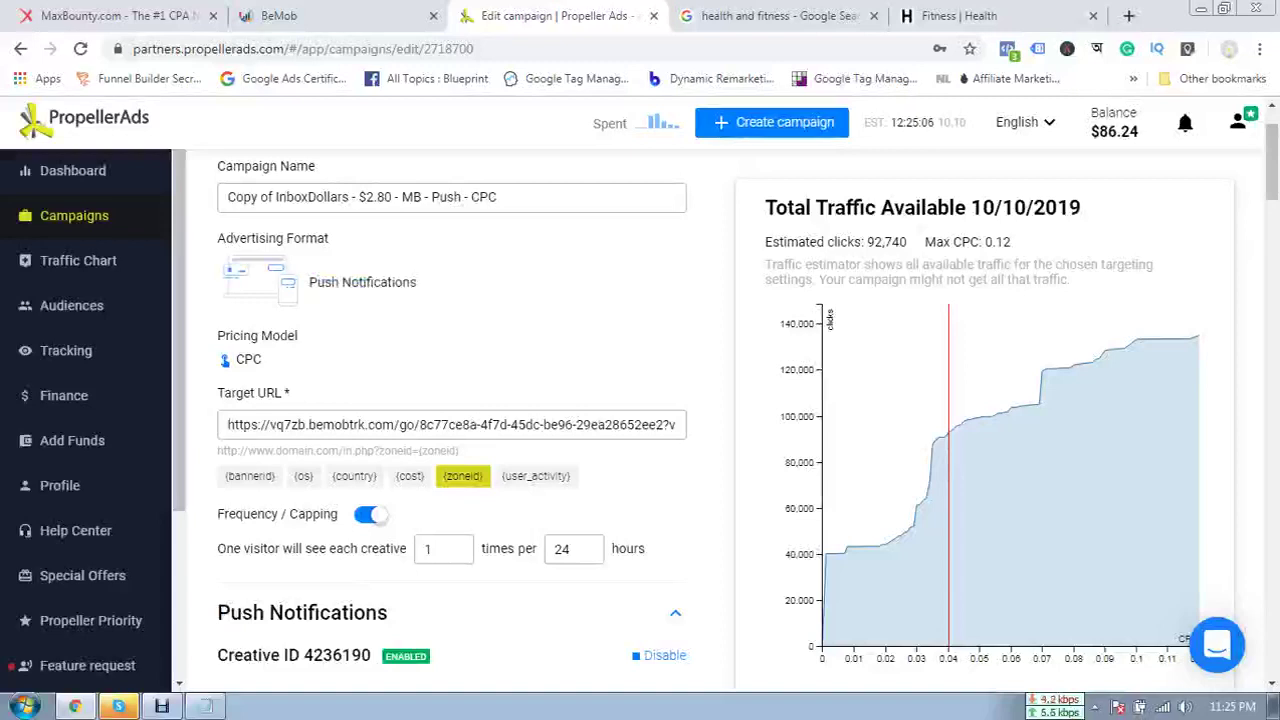
{"action": "scroll", "coordinate": [450, 420], "scroll_direction": "down", "scroll_amount": 1}
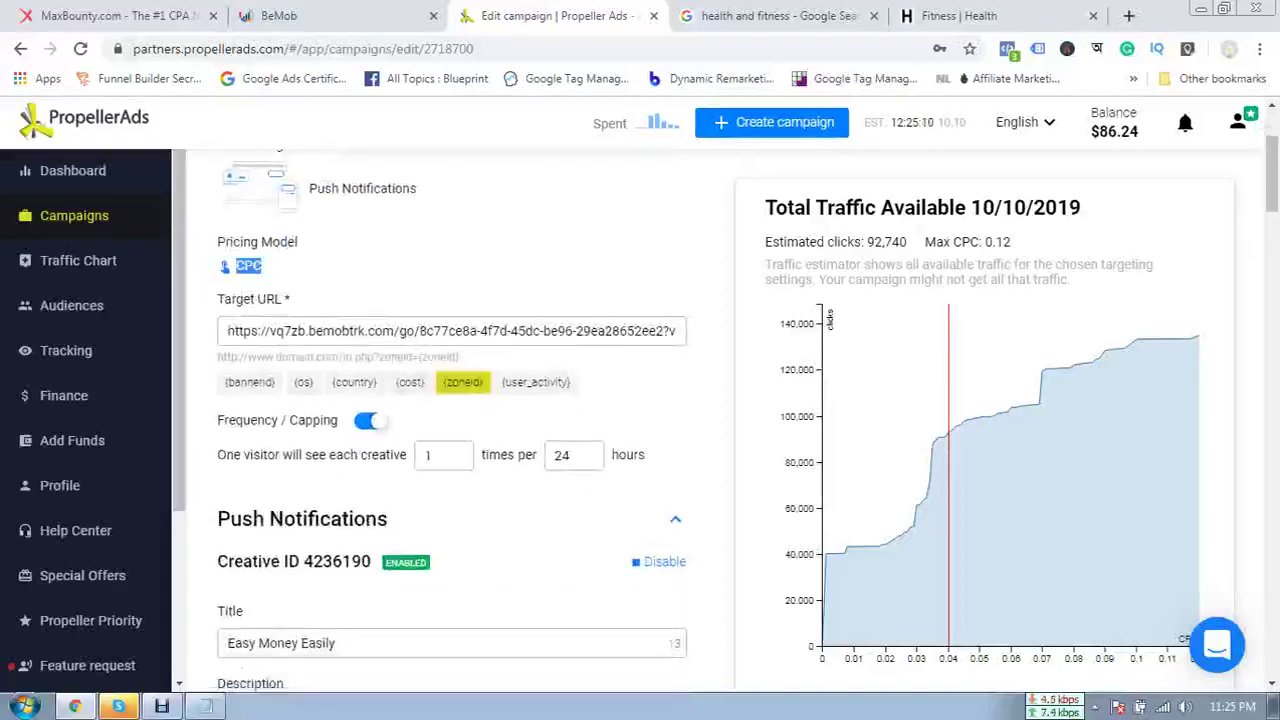
{"action": "scroll", "coordinate": [450, 420], "scroll_direction": "up", "scroll_amount": 2}
{"action": "scroll", "coordinate": [450, 420], "scroll_direction": "down", "scroll_amount": 2}
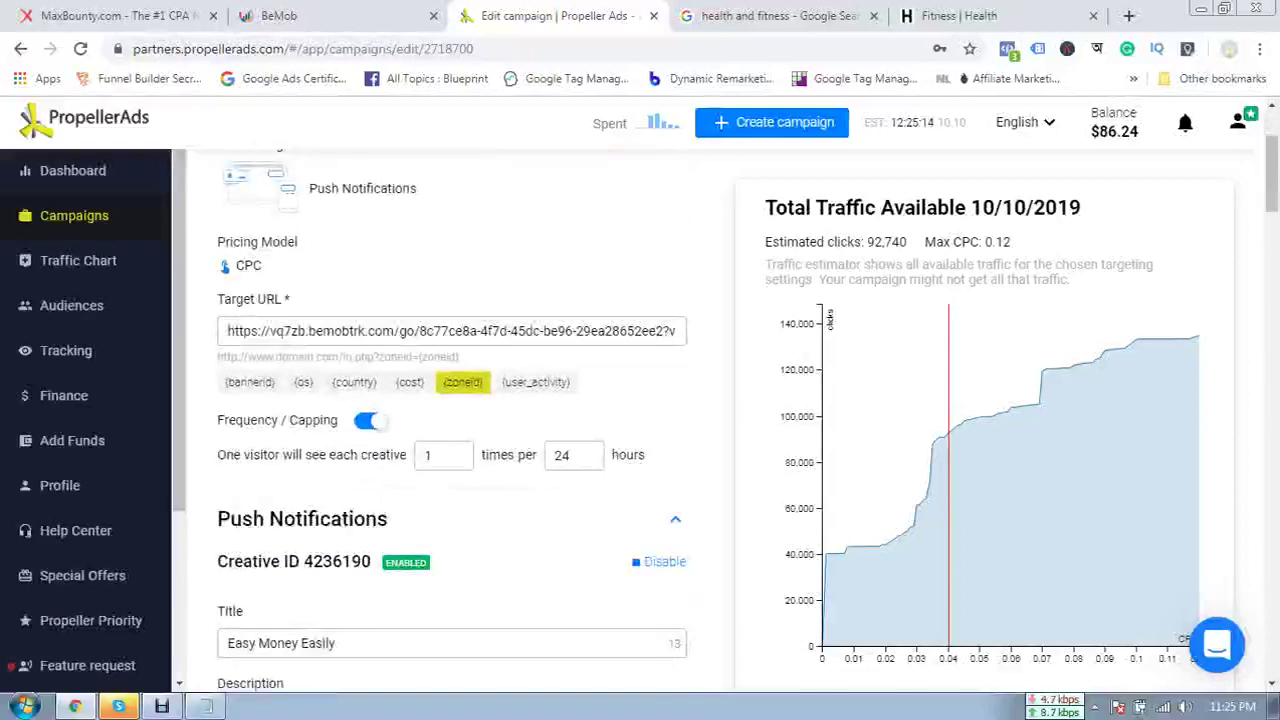
{"action": "left_click_drag", "start_coordinate": [269, 331], "coordinate": [558, 331]}
{"action": "left_click", "coordinate": [558, 331]}
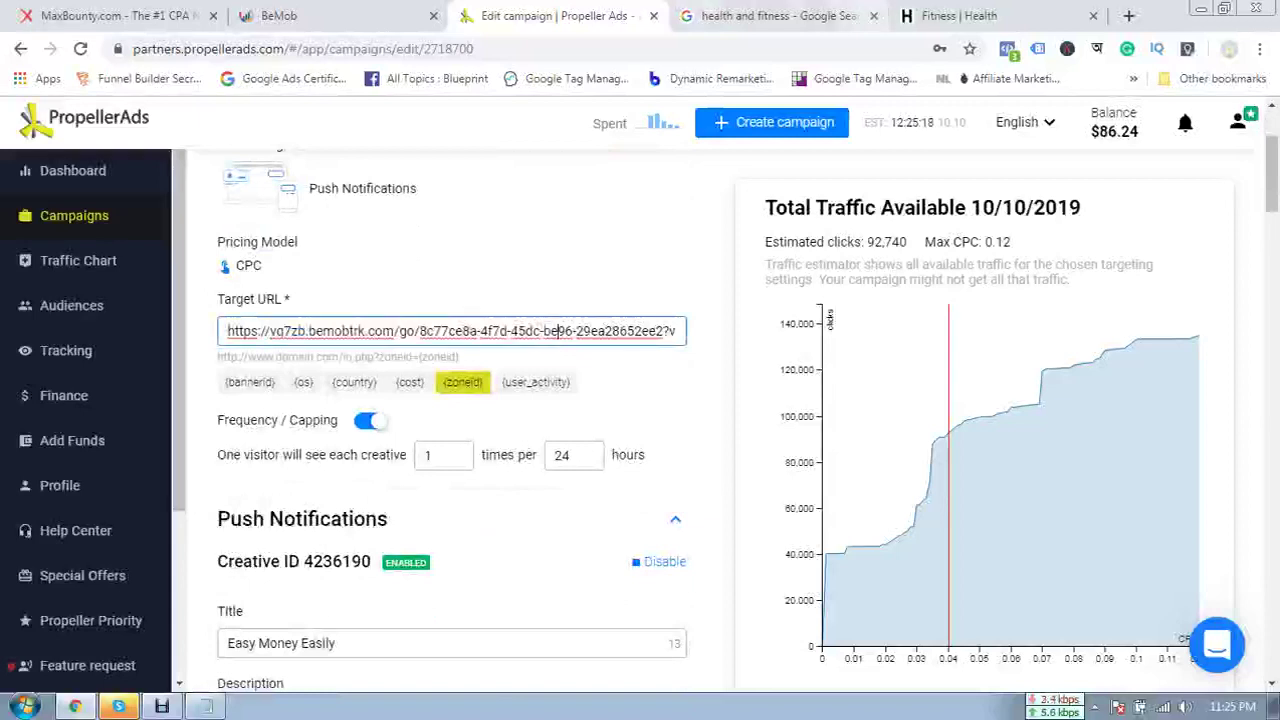
- Switch to the BeMob dashboard and examine today's conversions, revenue, cost, profit and ROI
{"action": "left_click", "coordinate": [300, 15]}
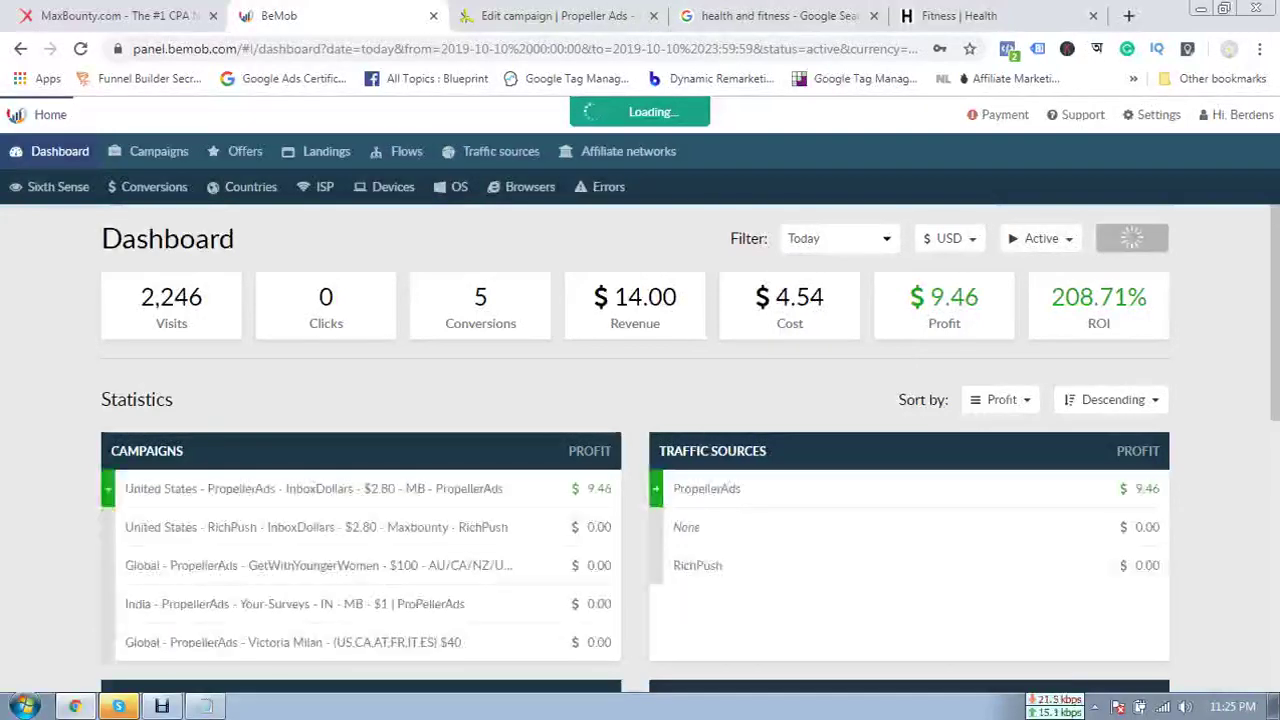
{"action": "left_click_drag", "start_coordinate": [473, 298], "coordinate": [519, 325]}
{"action": "left_click", "coordinate": [519, 325]}
{"action": "left_click_drag", "start_coordinate": [613, 298], "coordinate": [682, 342]}
{"action": "left_click", "coordinate": [684, 340]}
{"action": "left_click_drag", "start_coordinate": [777, 298], "coordinate": [820, 326]}
{"action": "left_click", "coordinate": [783, 290]}
{"action": "left_click", "coordinate": [820, 326]}
{"action": "left_click_drag", "start_coordinate": [922, 297], "coordinate": [961, 325]}
{"action": "left_click", "coordinate": [961, 325]}
{"action": "double_click", "coordinate": [1099, 323]}
{"action": "left_click", "coordinate": [1108, 324]}
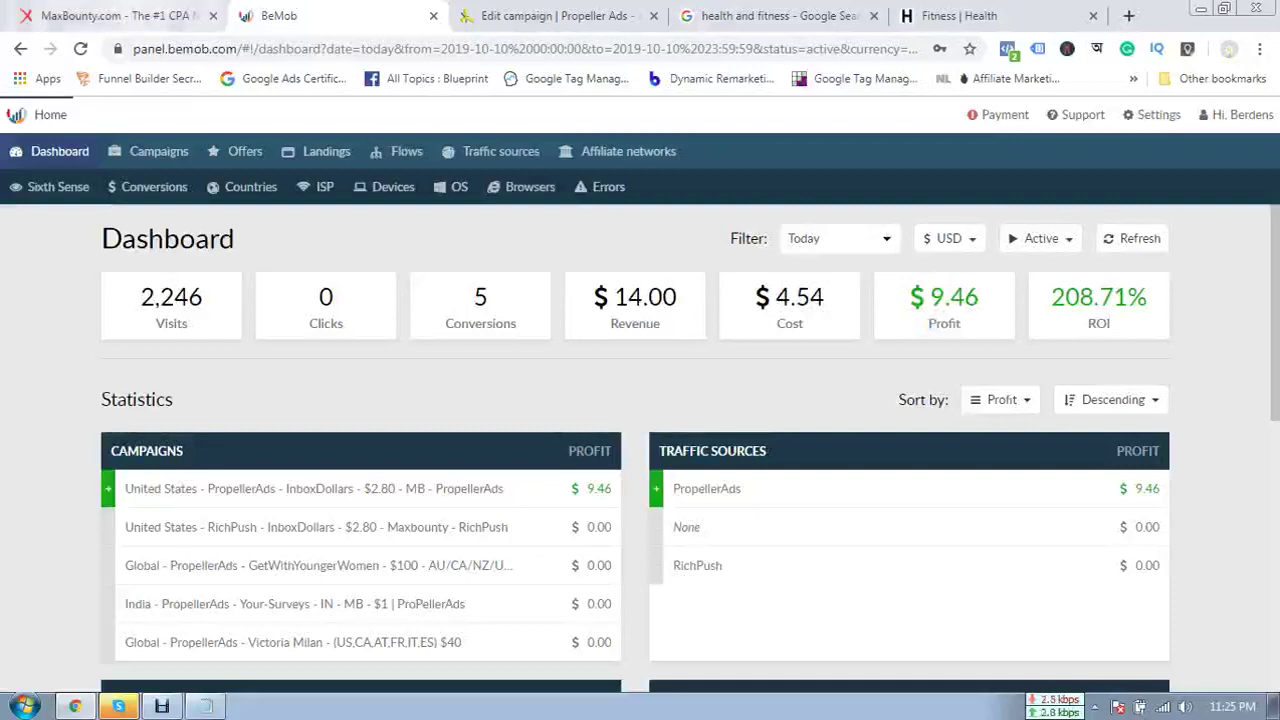
{"action": "mouse_move", "coordinate": [530, 187]}
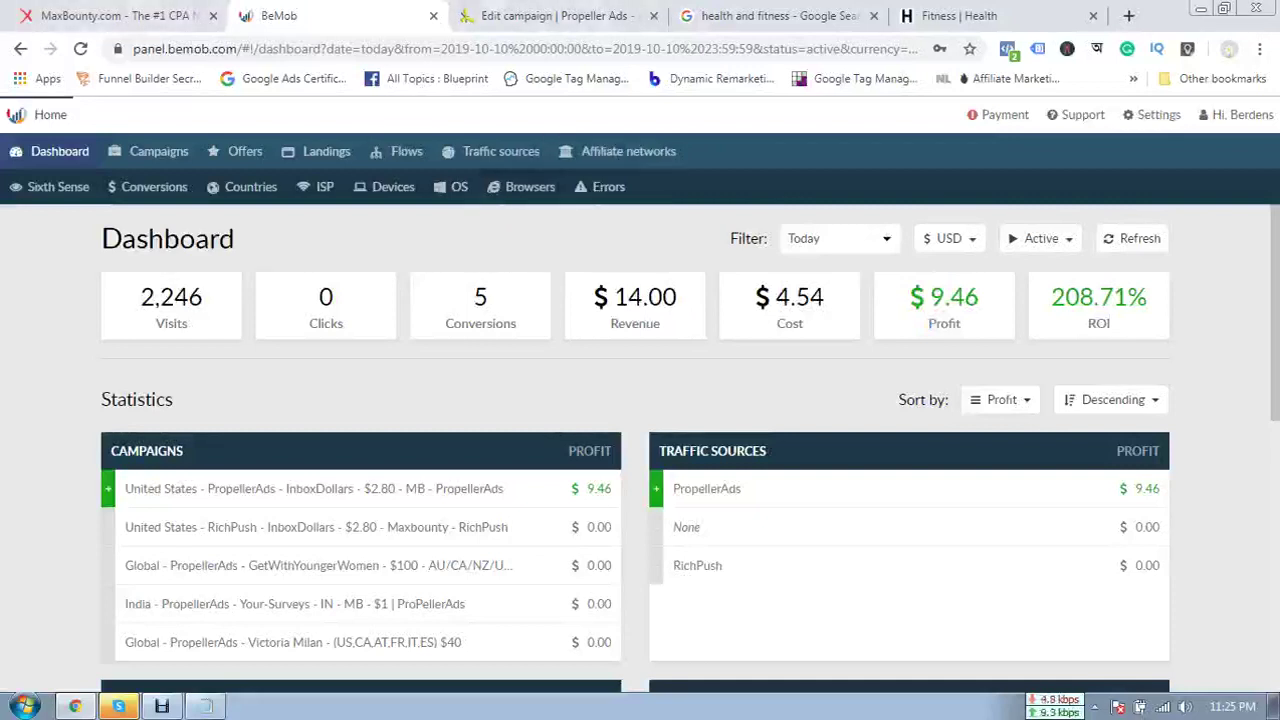
- Compare the PropellerAds campaign with the BeMob dashboard once more and review the campaign's frequency capping and push creative
{"action": "left_click", "coordinate": [540, 15]}
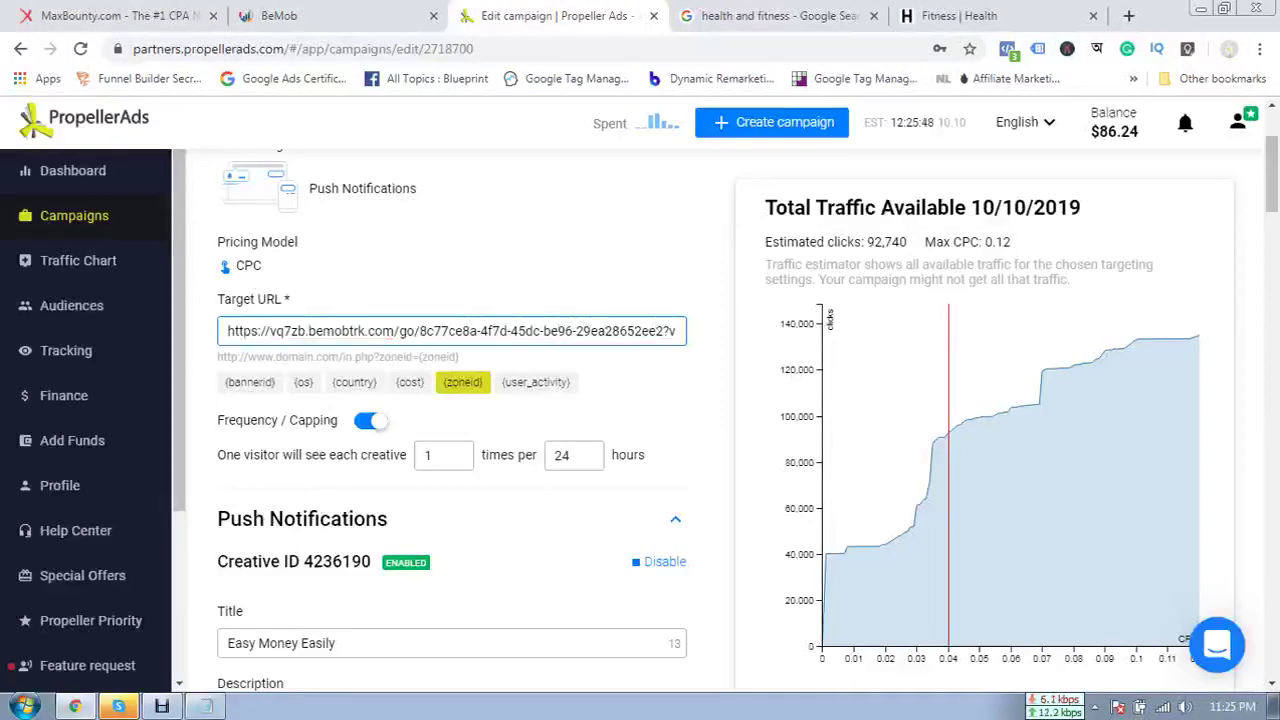
{"action": "left_click", "coordinate": [290, 15]}
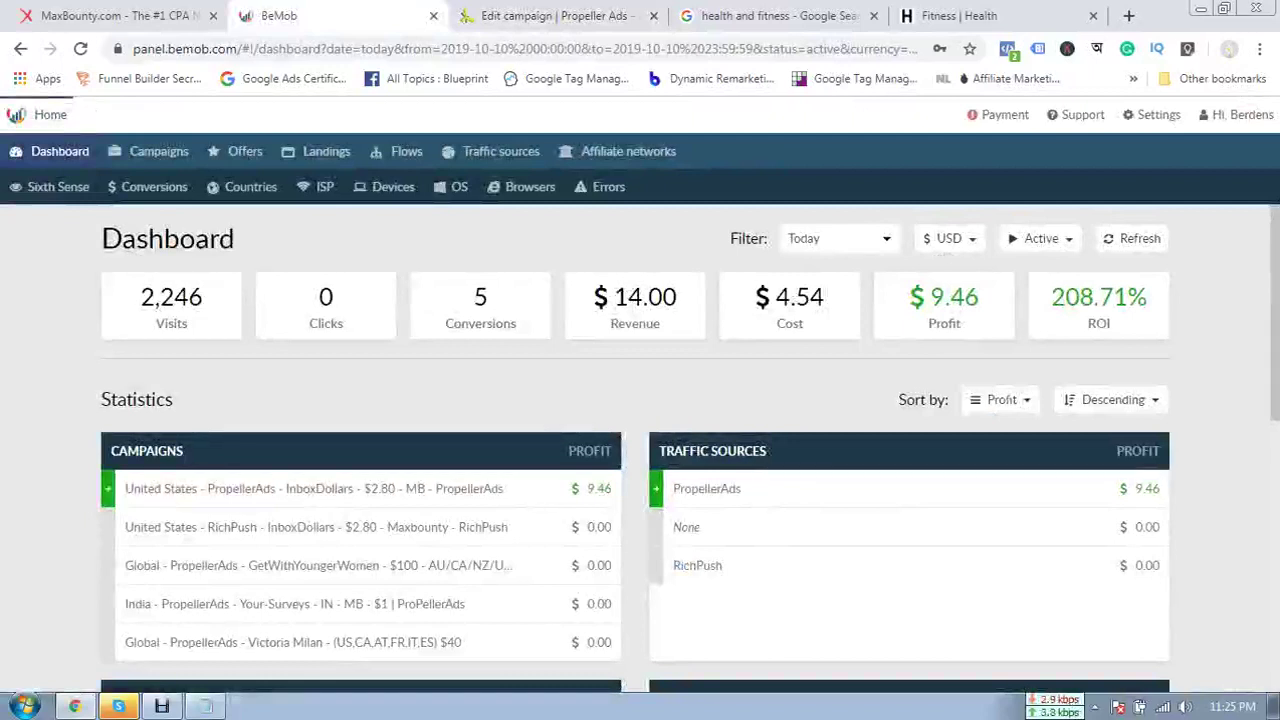
{"action": "left_click", "coordinate": [505, 12]}
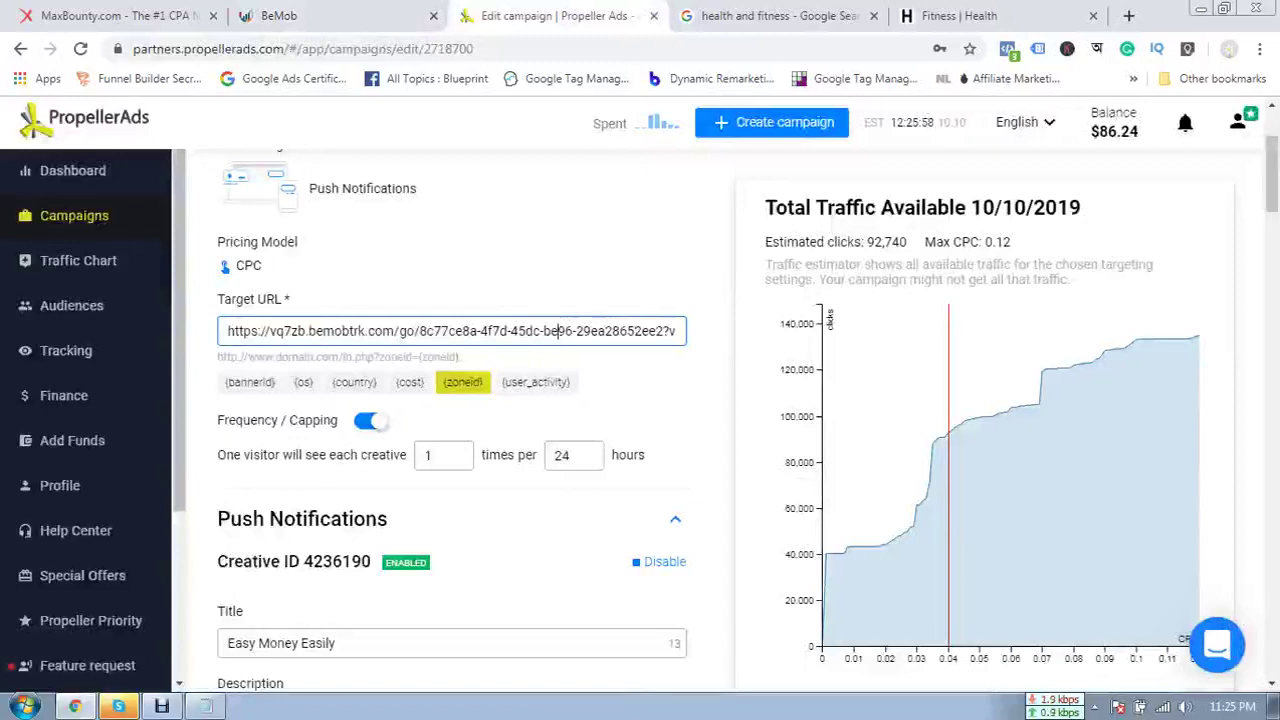
{"action": "scroll", "coordinate": [452, 420], "scroll_direction": "down", "scroll_amount": 1}
{"action": "scroll", "coordinate": [452, 420], "scroll_direction": "down", "scroll_amount": 1}
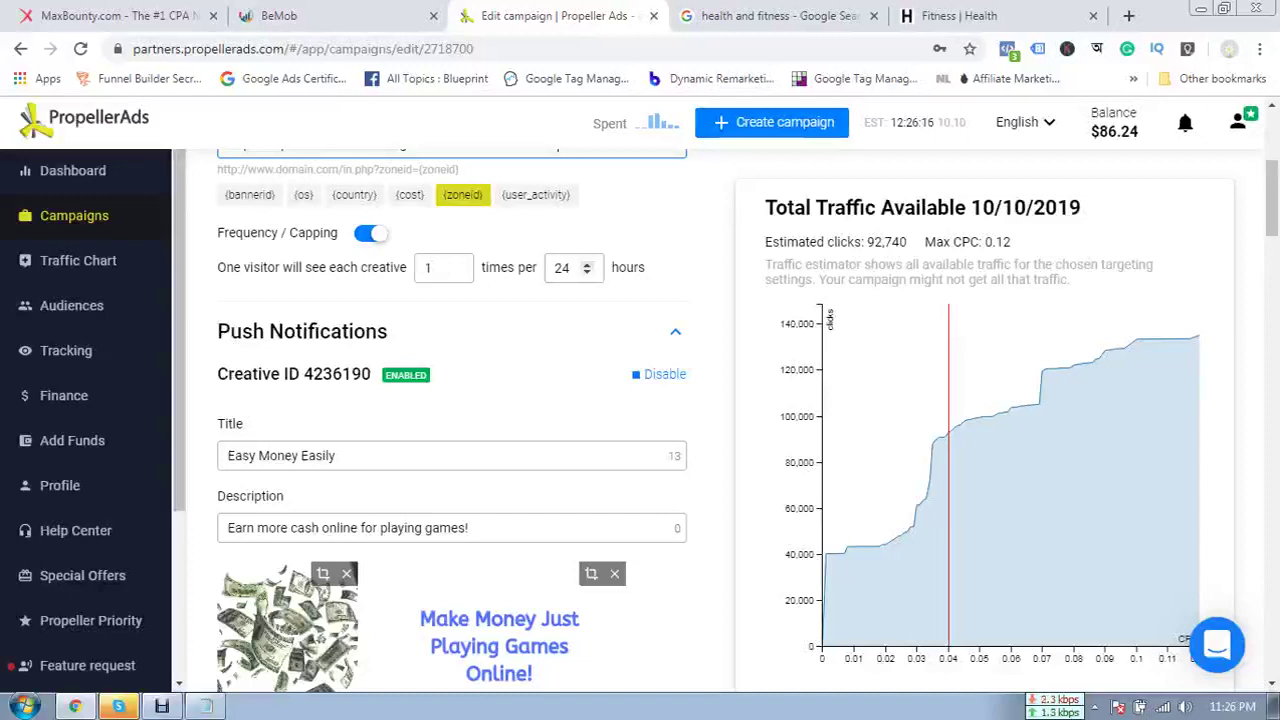
- Replace the first word of the push notification title with "Make" so it reads "Make Money Easily"
{"action": "scroll", "coordinate": [450, 420], "scroll_direction": "down", "scroll_amount": 1}
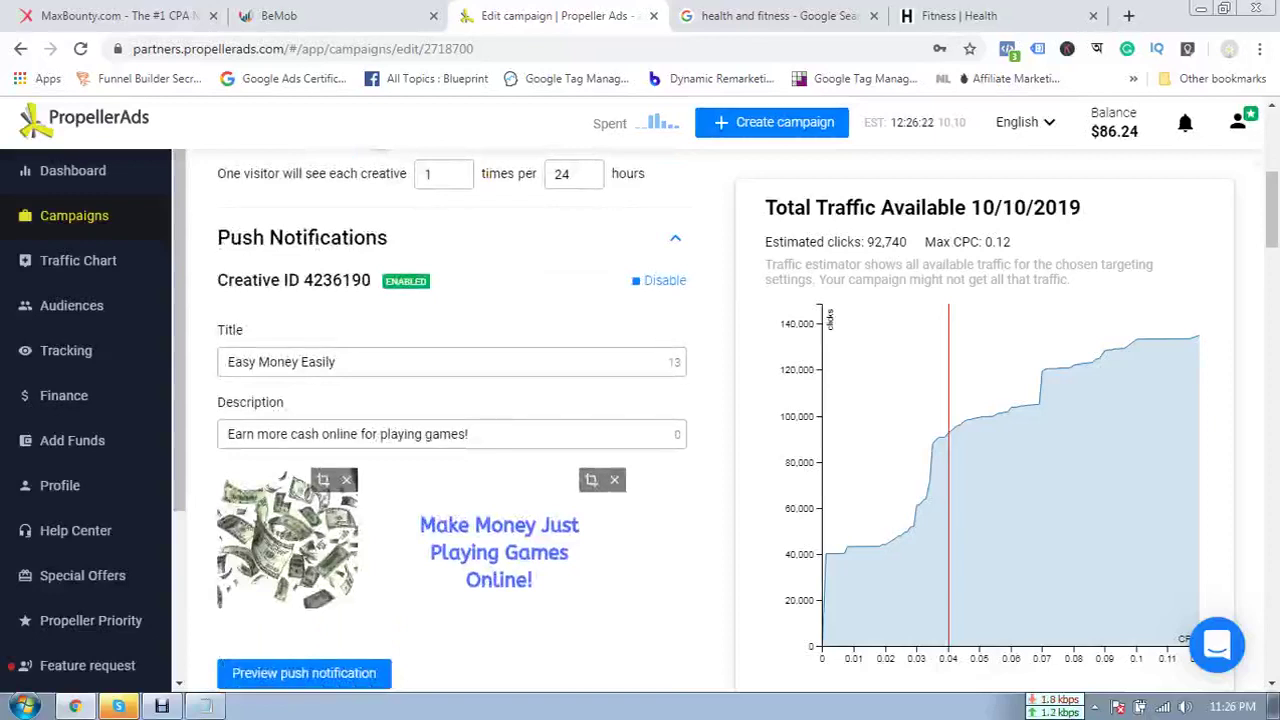
{"action": "left_click_drag", "start_coordinate": [259, 362], "coordinate": [66, 396]}
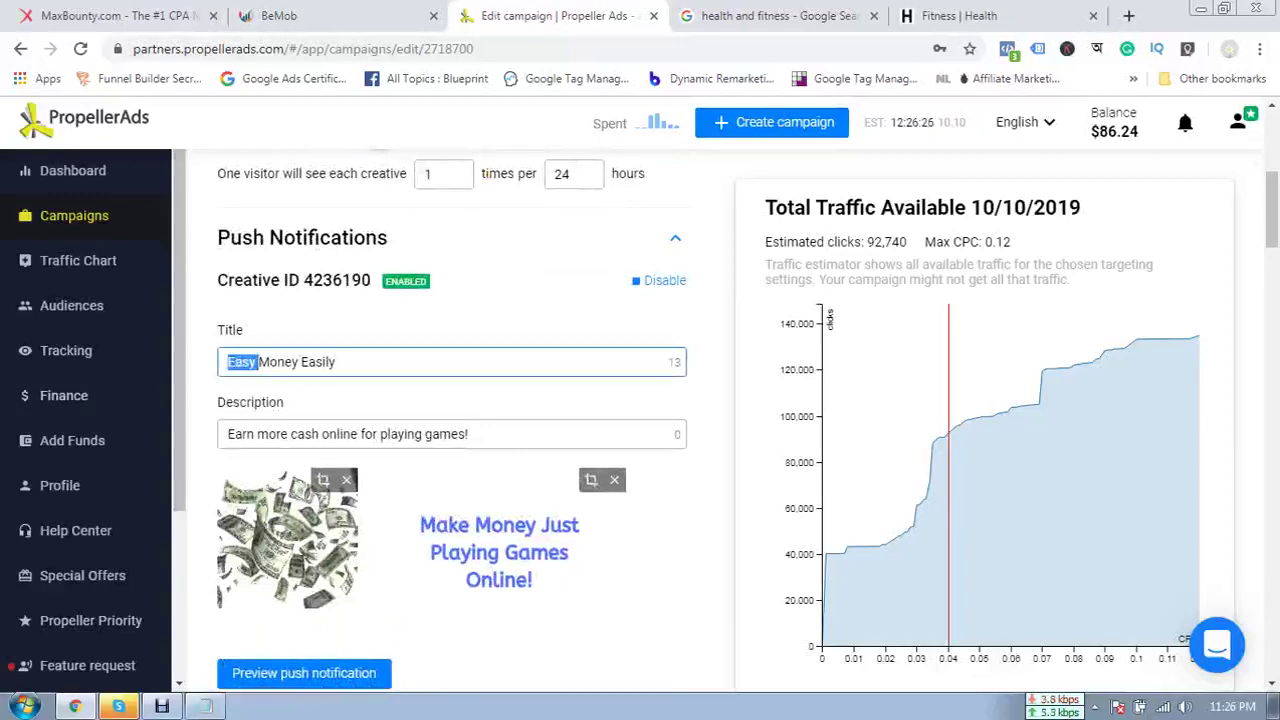
{"action": "type", "text": "mAK"}
{"action": "key", "text": "BackSpace"}
{"action": "key", "text": "BackSpace"}
{"action": "key", "text": "BackSpace"}
{"action": "type", "text": "Make"}
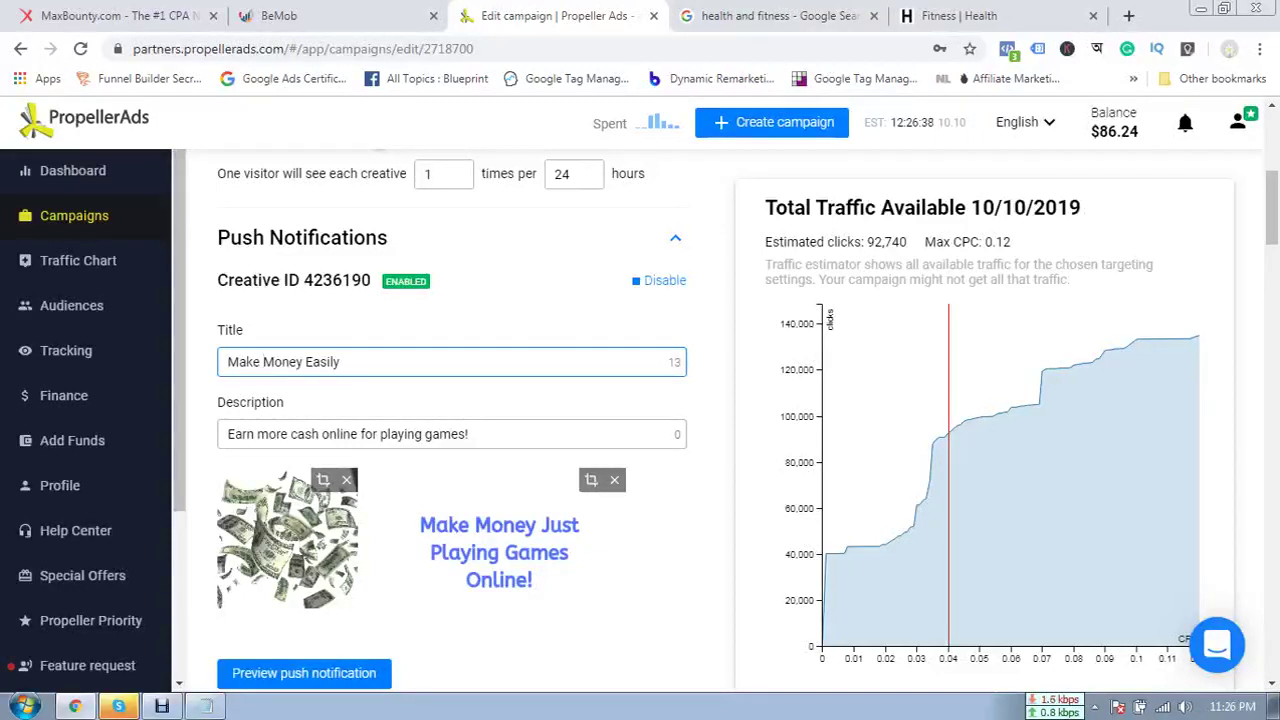
- Insert "Internet" before "Easily" in the push notification title so it reads "Make Money Internet Easily"
{"action": "left_click", "coordinate": [340, 362]}
{"action": "left_click", "coordinate": [305, 362]}
{"action": "type", "text": "Internet"}
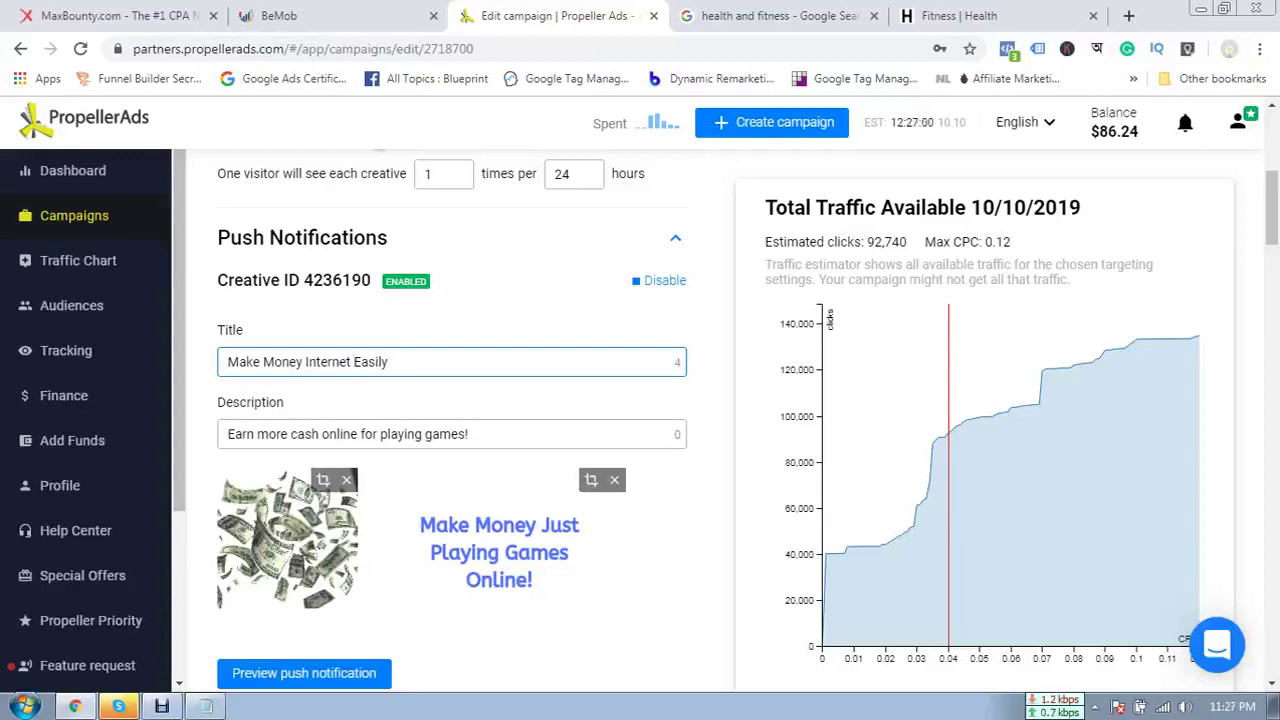
- Reword the enabled creative's push notification title so it reads "Easy Way To Make Money Online"
{"action": "key", "text": "shift+End"}
{"action": "key", "text": "BackSpace"}
{"action": "type", "text": "Easy WAY"}
{"action": "key", "text": "BackSpace"}
{"action": "key", "text": "BackSpace"}
{"action": "type", "text": "a"}
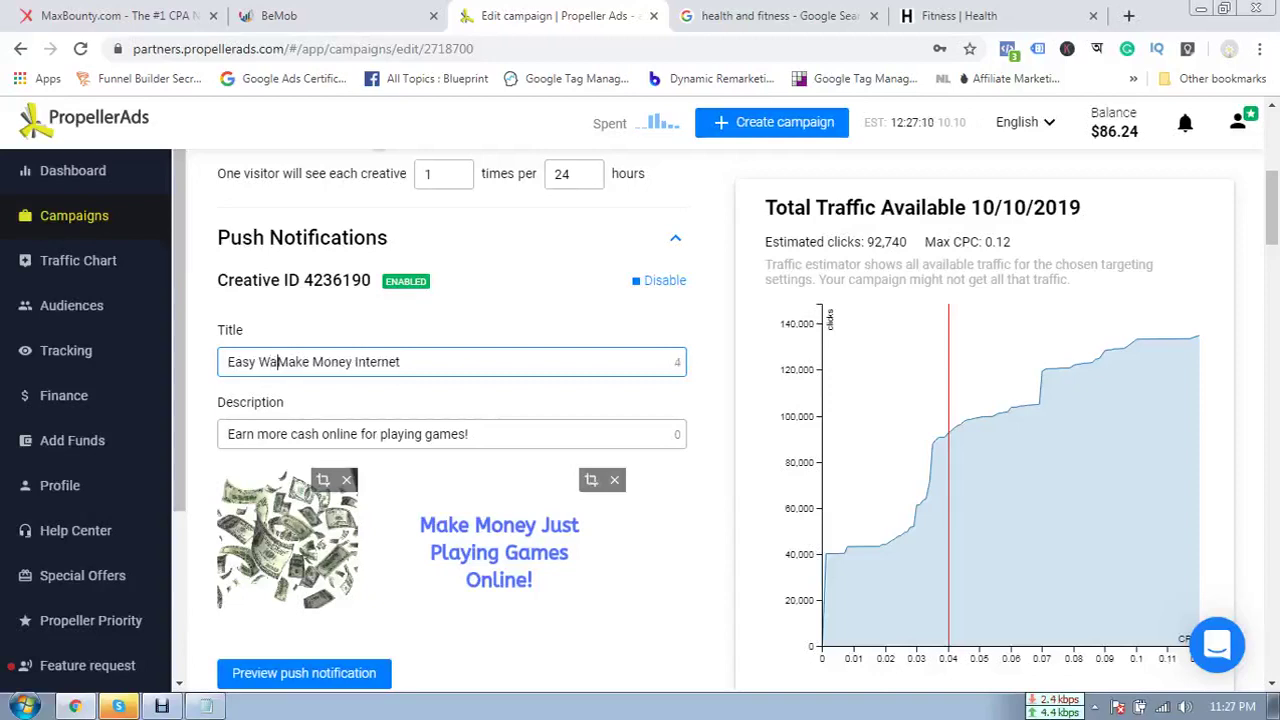
{"action": "type", "text": "y To"}
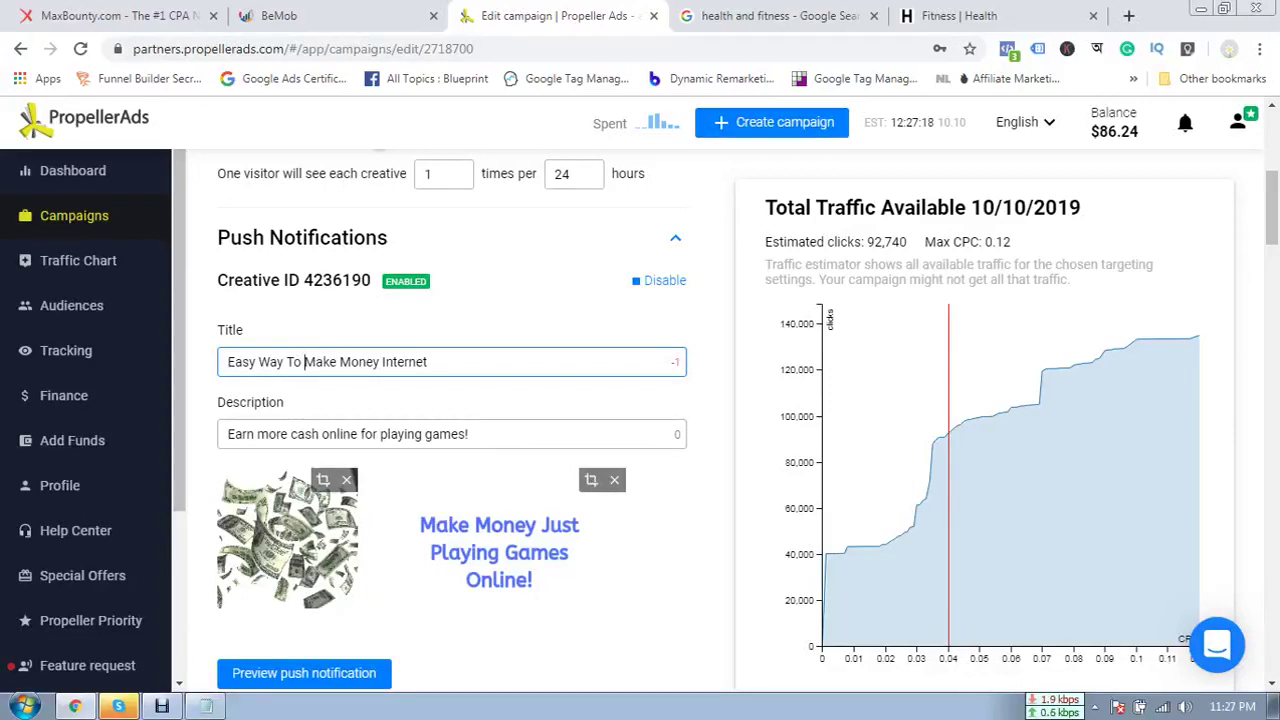
{"action": "key", "text": "ctrl+shift+Left"}
{"action": "type", "text": "Online"}
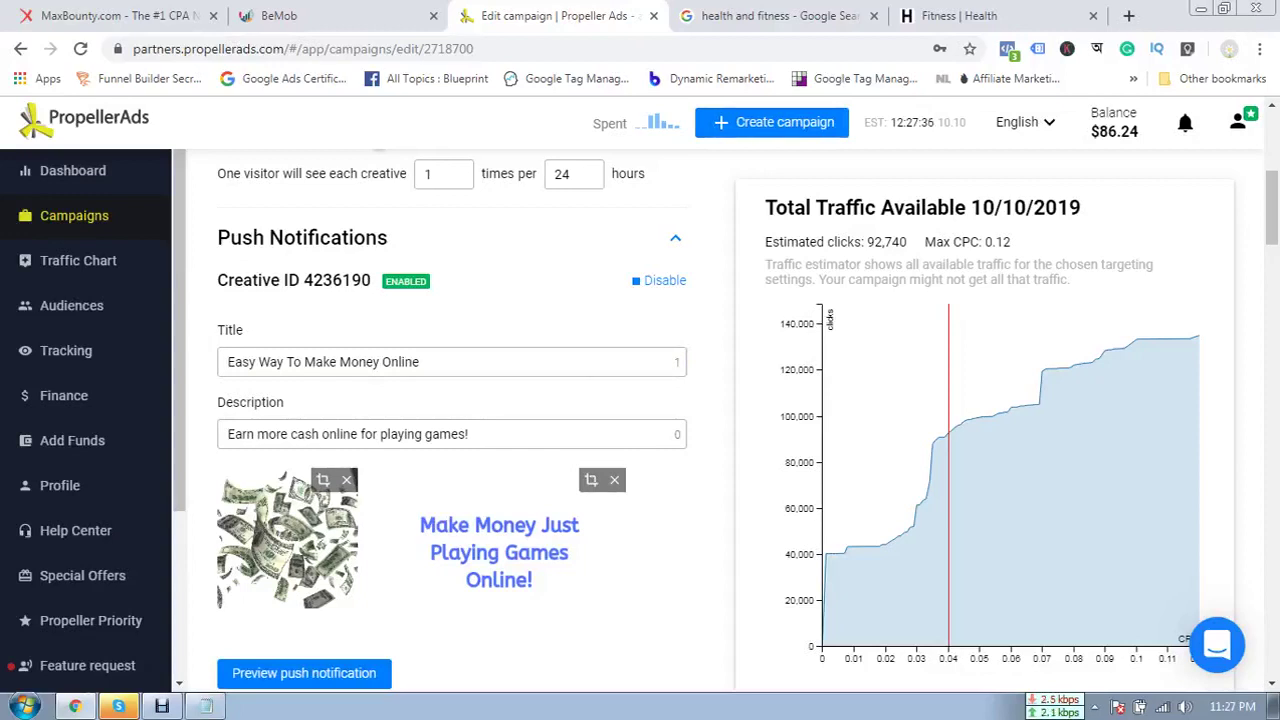
- Preview the first push notification creative as it displays on Android, Windows and Mac OS
{"action": "scroll", "coordinate": [450, 420], "scroll_direction": "down", "scroll_amount": 1}
{"action": "left_click_drag", "start_coordinate": [422, 268], "coordinate": [377, 268]}
{"action": "left_click", "coordinate": [480, 222]}
{"action": "scroll", "coordinate": [450, 420], "scroll_direction": "down", "scroll_amount": 1}
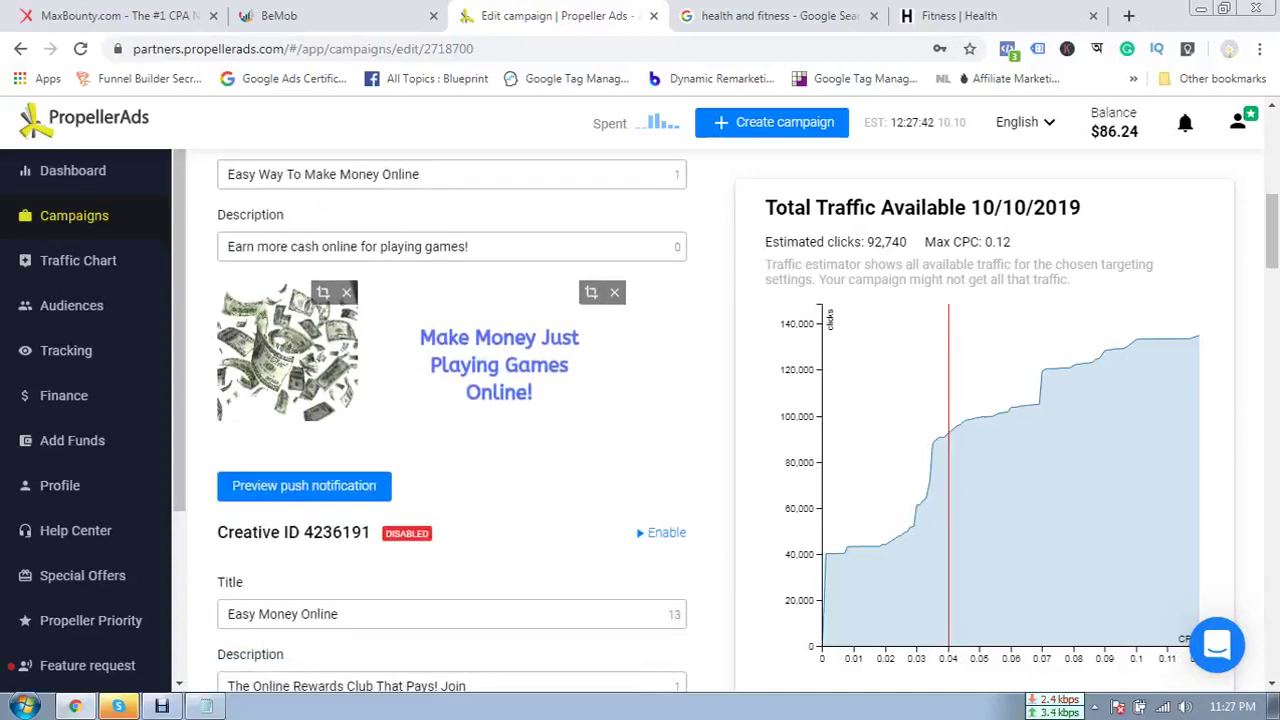
{"action": "left_click", "coordinate": [304, 485]}
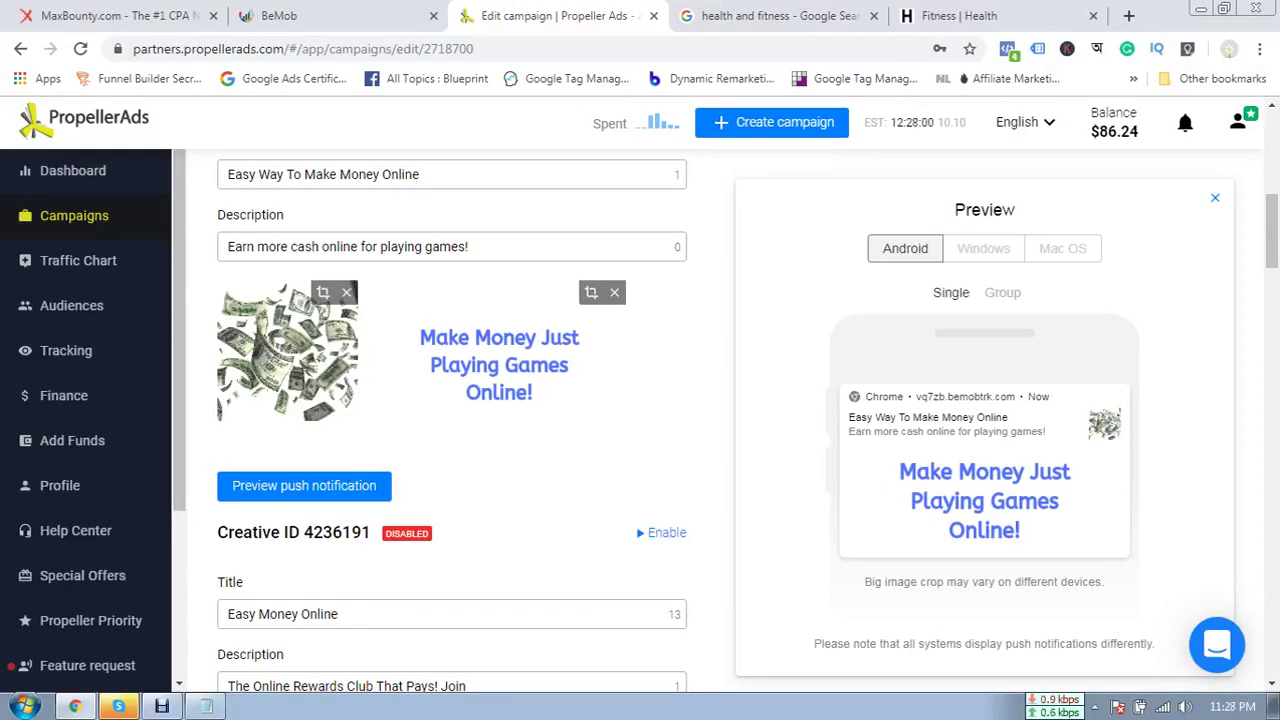
{"action": "left_click", "coordinate": [984, 249]}
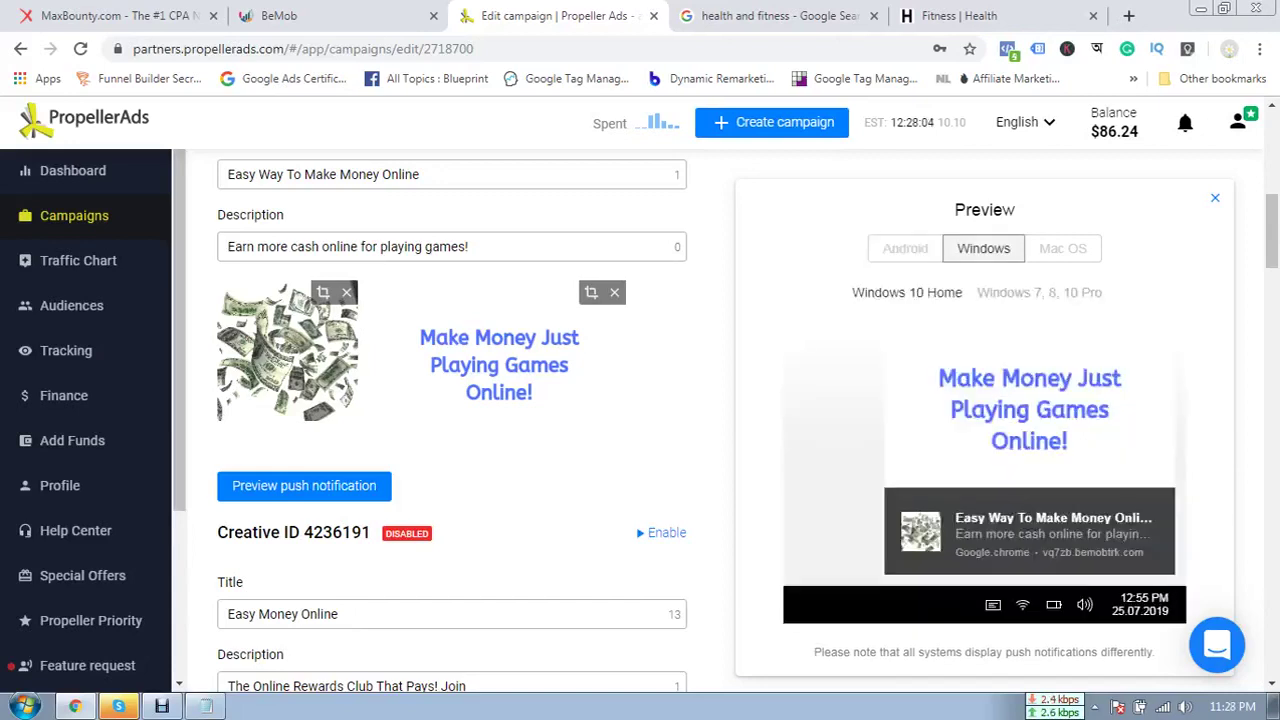
{"action": "left_click", "coordinate": [1039, 293]}
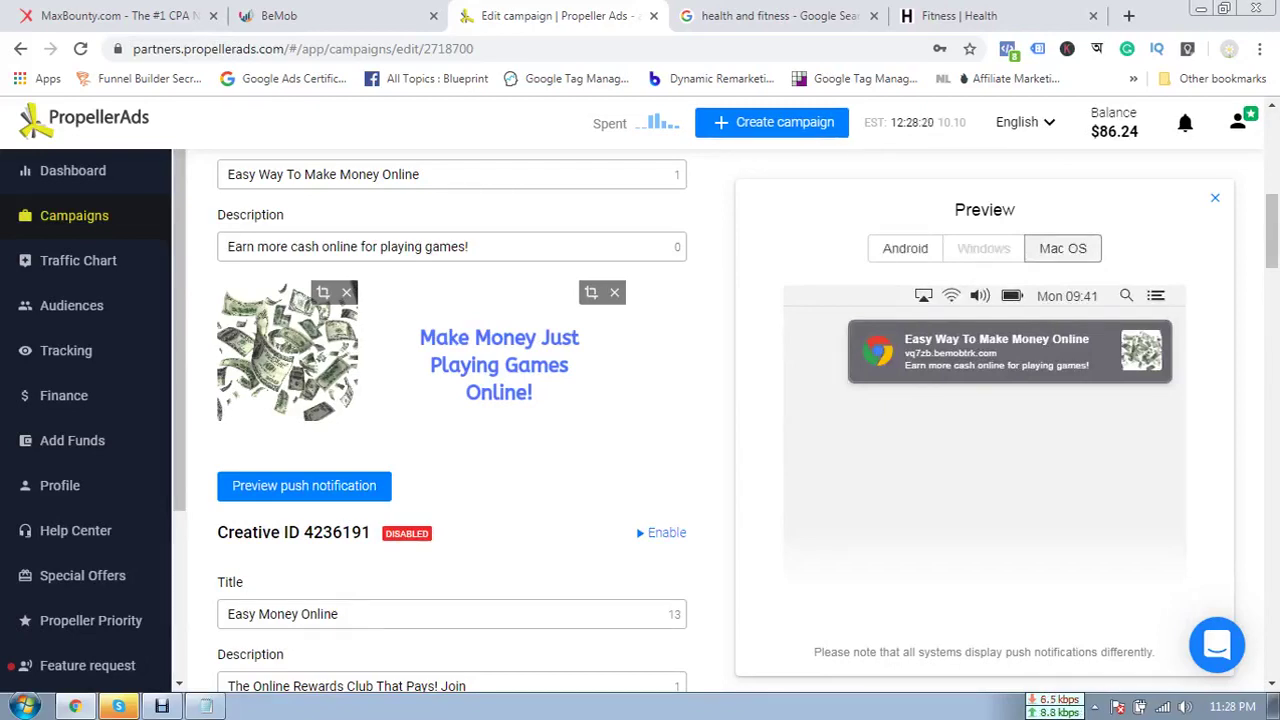
{"action": "left_click", "coordinate": [905, 249]}
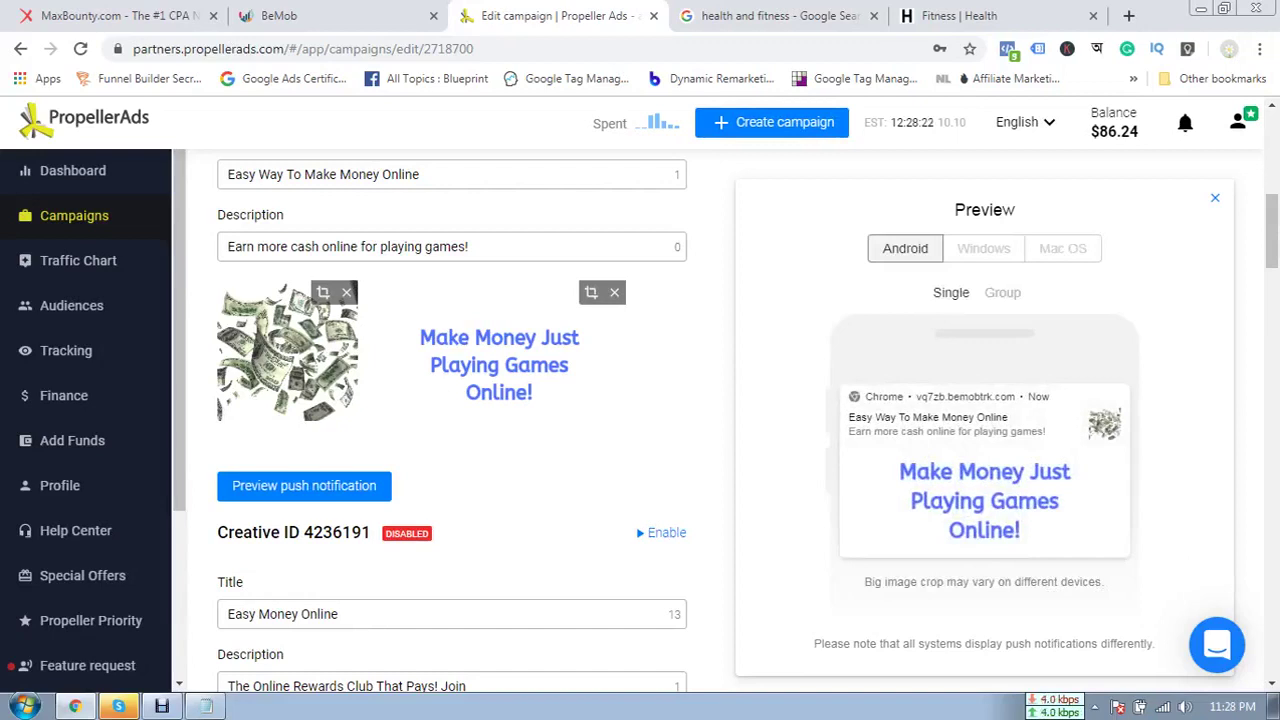
{"action": "scroll", "coordinate": [450, 420], "scroll_direction": "down", "scroll_amount": 1}
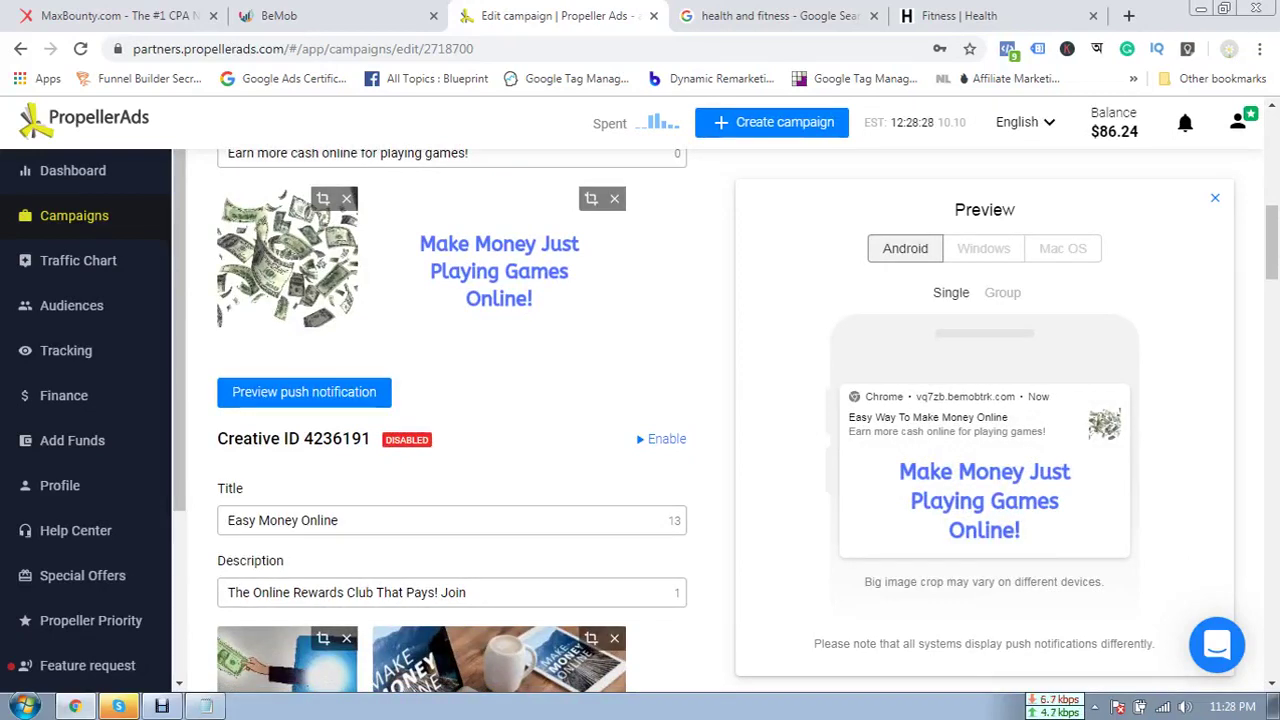
{"action": "scroll", "coordinate": [450, 420], "scroll_direction": "up", "scroll_amount": 1}
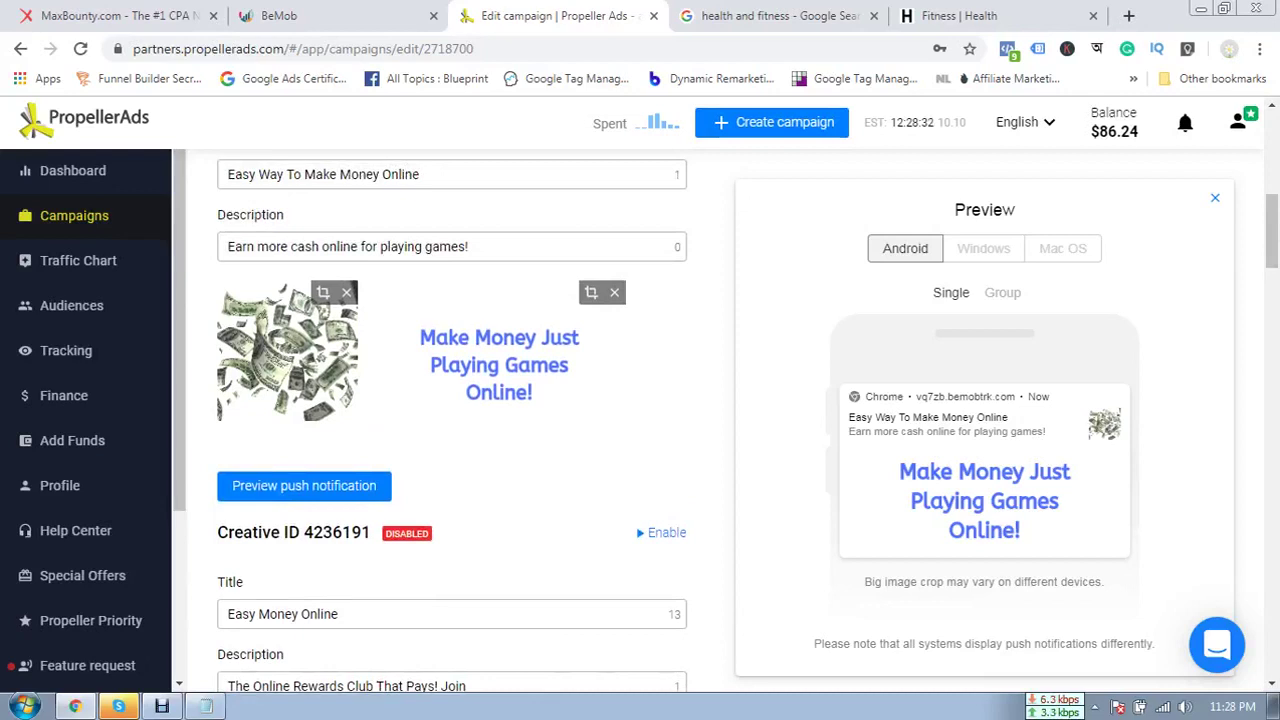
- Change the second creative's description to "Online Rewards Club That Pays! Join Now"
{"action": "scroll", "coordinate": [450, 420], "scroll_direction": "down", "scroll_amount": 3}
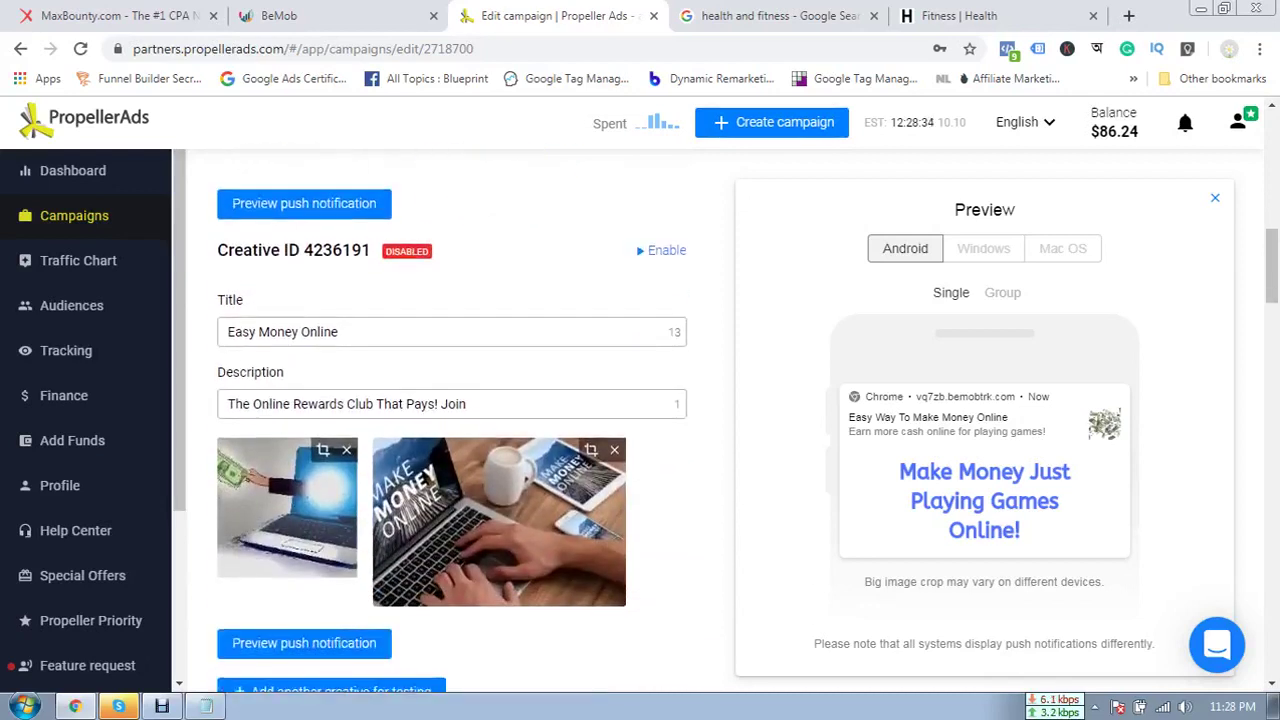
{"action": "scroll", "coordinate": [450, 420], "scroll_direction": "down", "scroll_amount": 1}
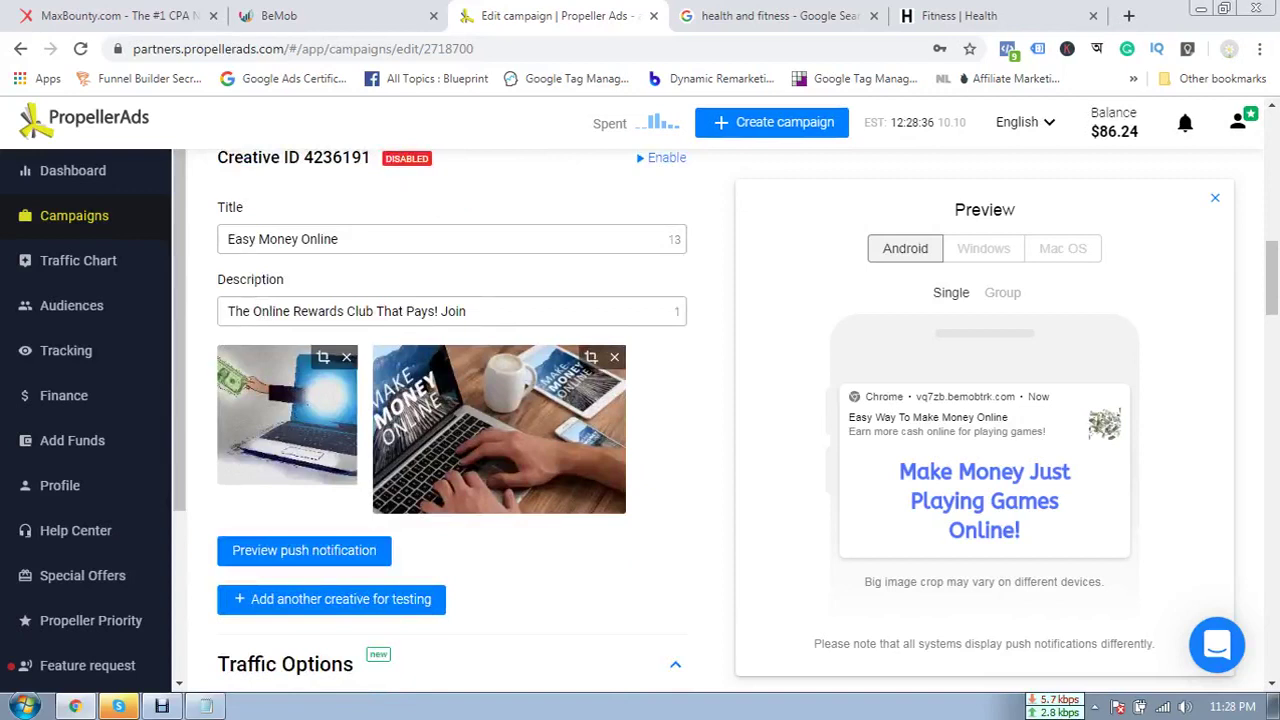
{"action": "left_click", "coordinate": [342, 239]}
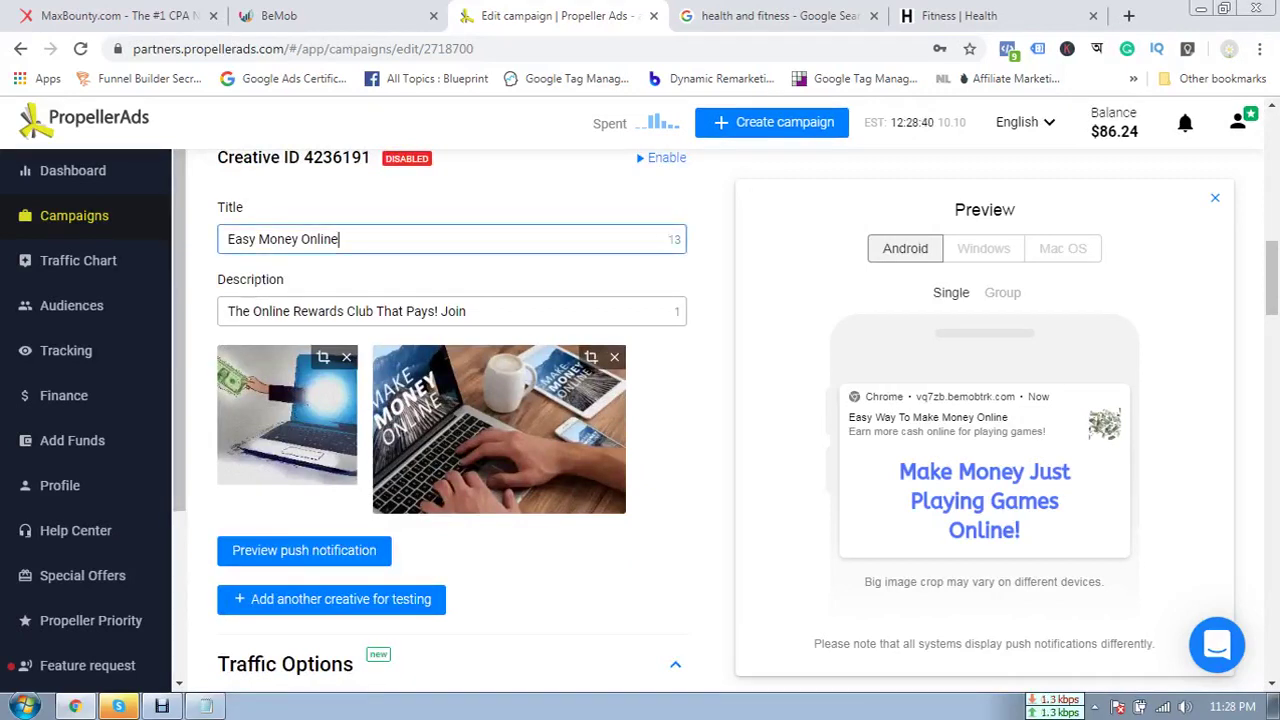
{"action": "left_click", "coordinate": [468, 311]}
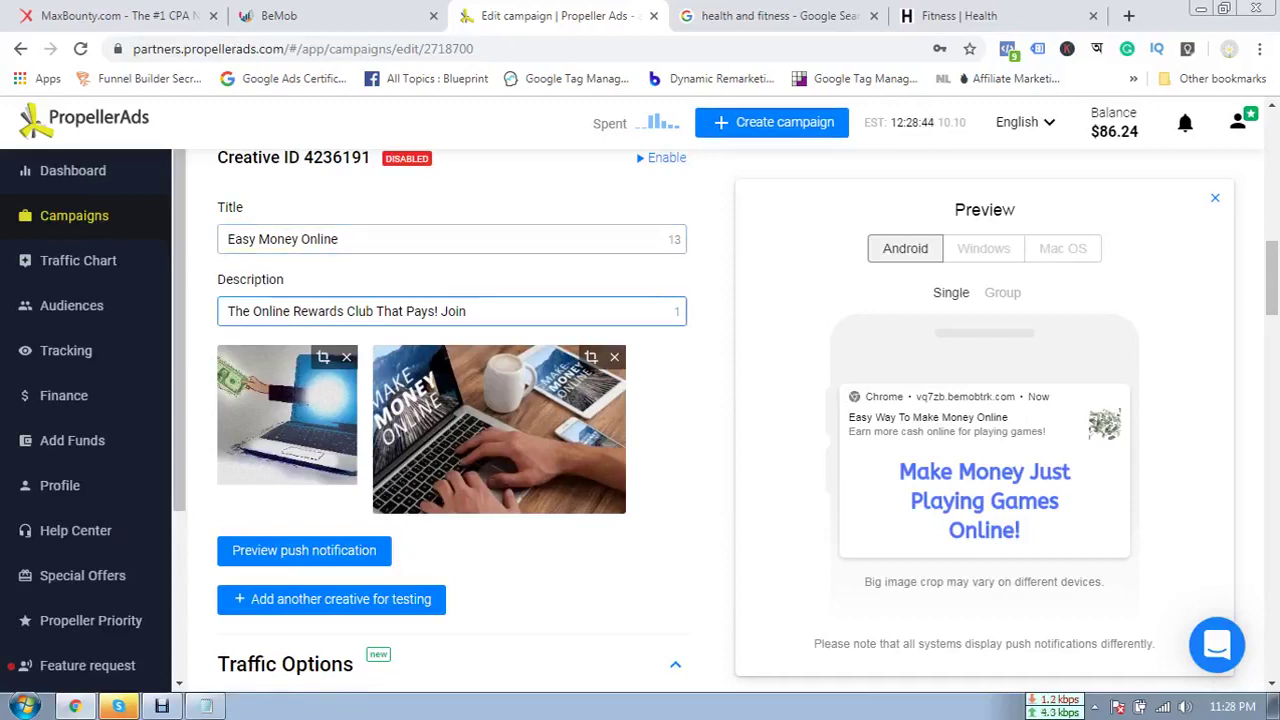
{"action": "left_click_drag", "start_coordinate": [251, 311], "coordinate": [229, 311]}
{"action": "key", "text": "BackSpace"}
{"action": "key", "text": "Delete"}
{"action": "key", "text": "BackSpace"}
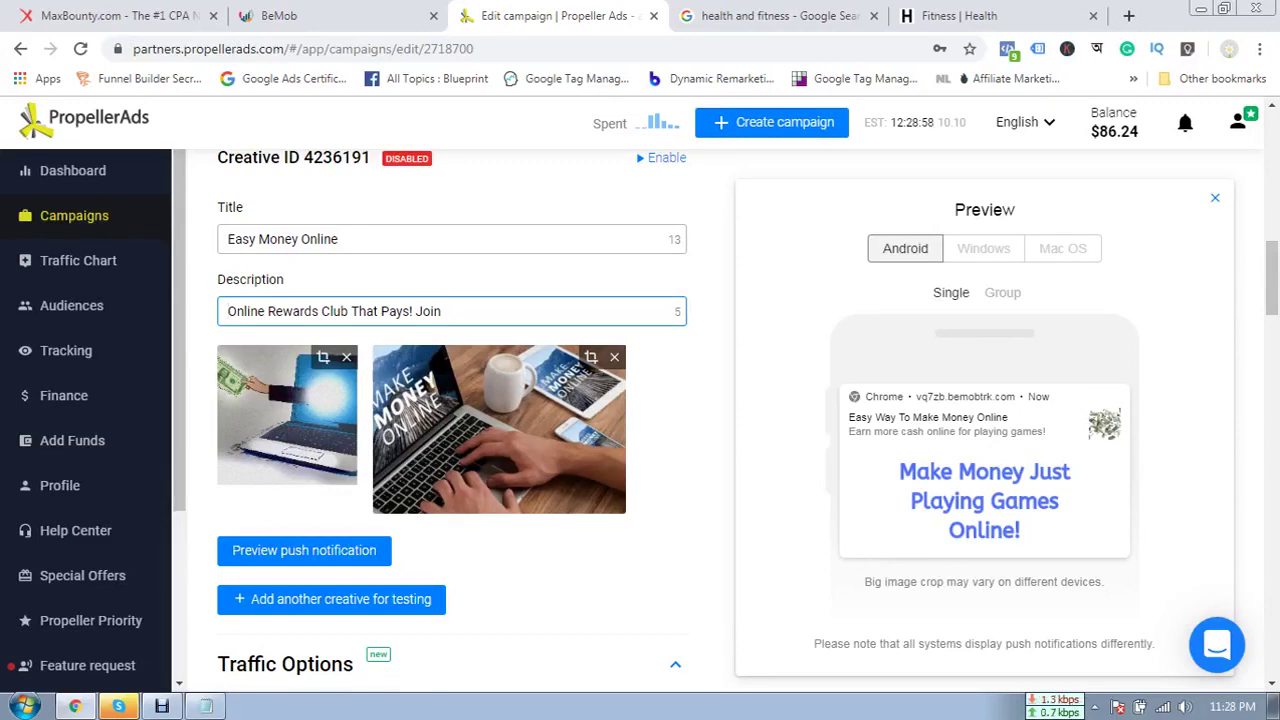
{"action": "type", "text": "Now"}
{"action": "key", "text": "Tab"}
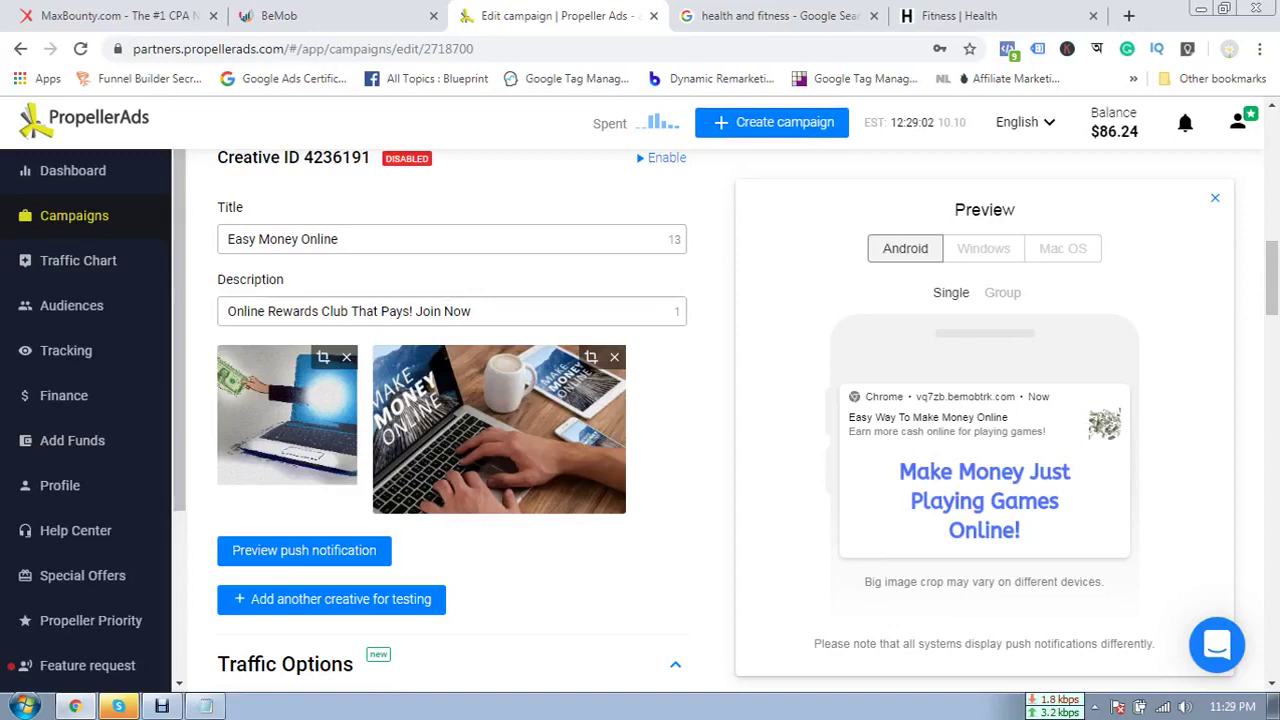
- Enable the second push notification creative, titled "Easy Money Online"
{"action": "scroll", "coordinate": [450, 420], "scroll_direction": "up", "scroll_amount": 6}
{"action": "scroll", "coordinate": [450, 420], "scroll_direction": "down", "scroll_amount": 3}
{"action": "scroll", "coordinate": [450, 420], "scroll_direction": "up", "scroll_amount": 2}
{"action": "scroll", "coordinate": [450, 420], "scroll_direction": "down", "scroll_amount": 3}
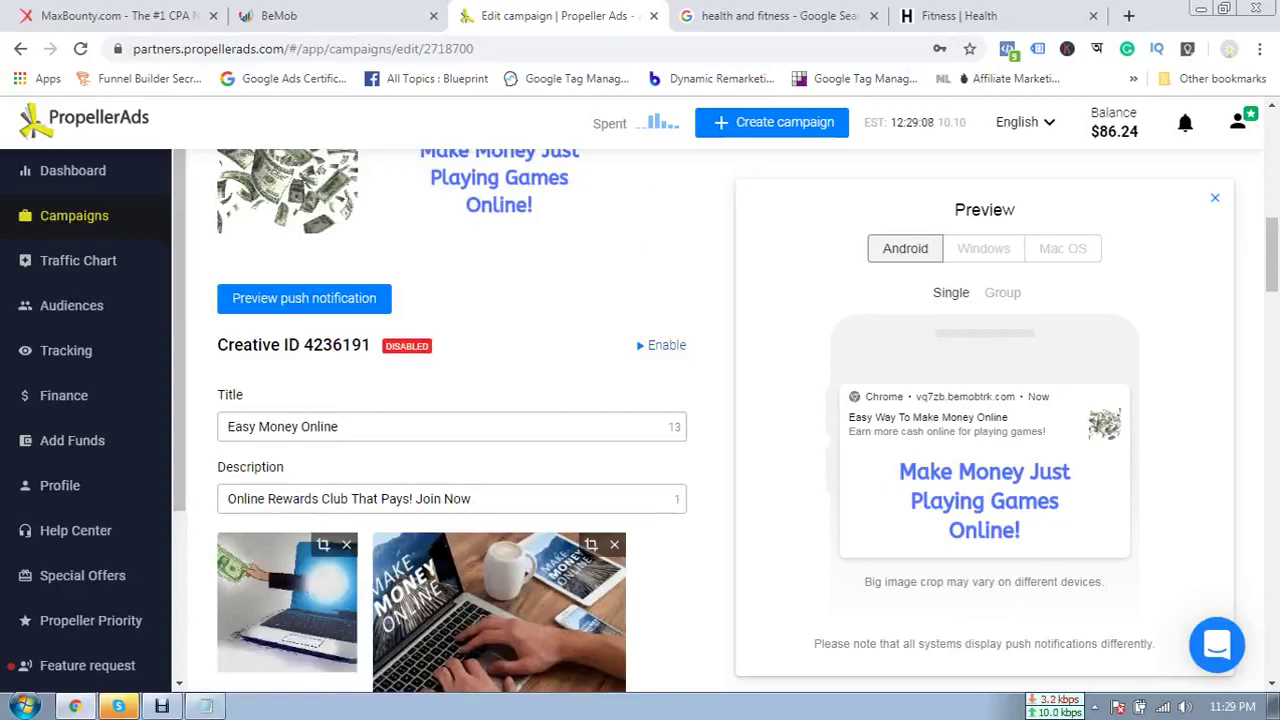
{"action": "left_click", "coordinate": [662, 345]}
{"action": "scroll", "coordinate": [662, 345], "scroll_direction": "down", "scroll_amount": 1}
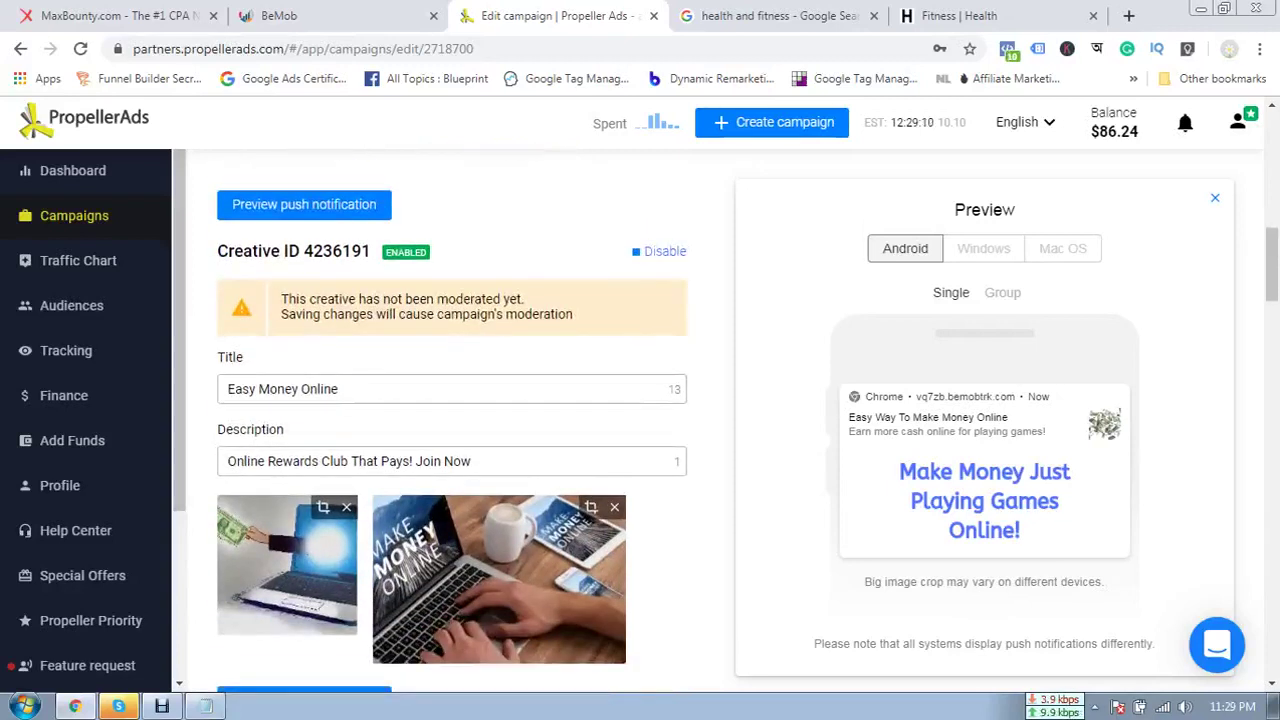
- Preview the "Easy Money Online" push notification with its updated description and images
{"action": "scroll", "coordinate": [450, 420], "scroll_direction": "down", "scroll_amount": 1}
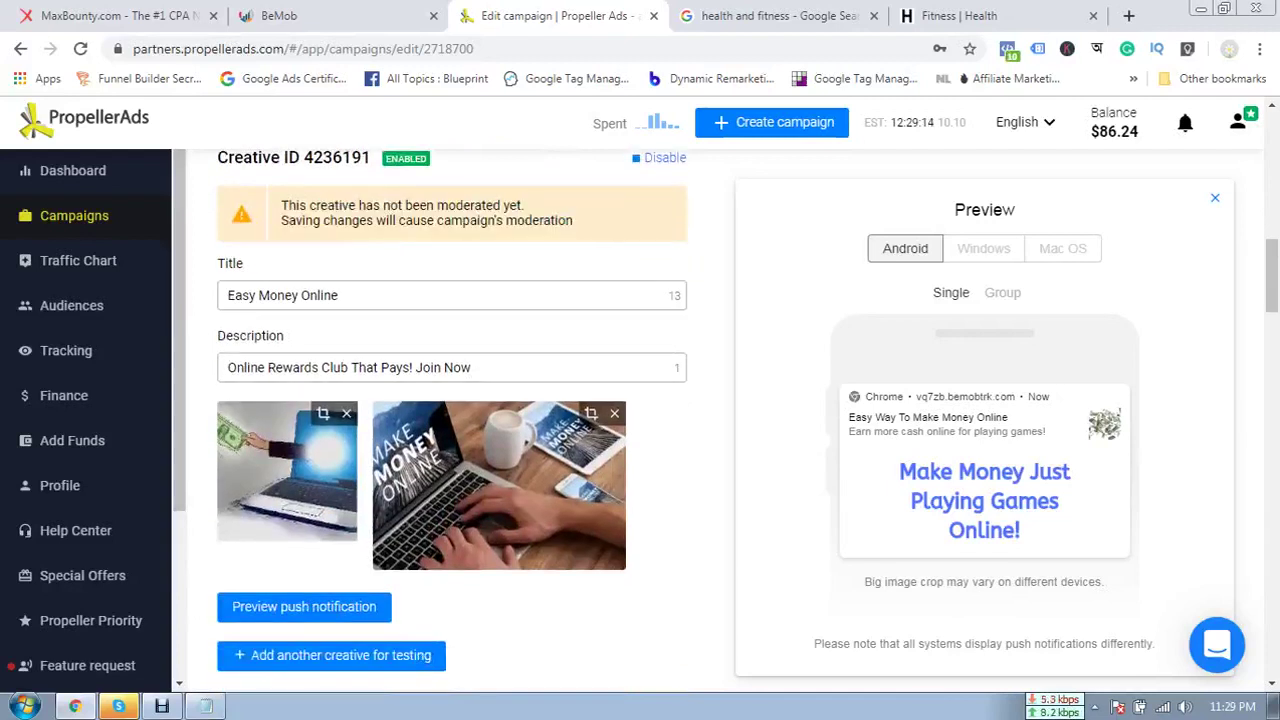
{"action": "scroll", "coordinate": [450, 420], "scroll_direction": "down", "scroll_amount": 2}
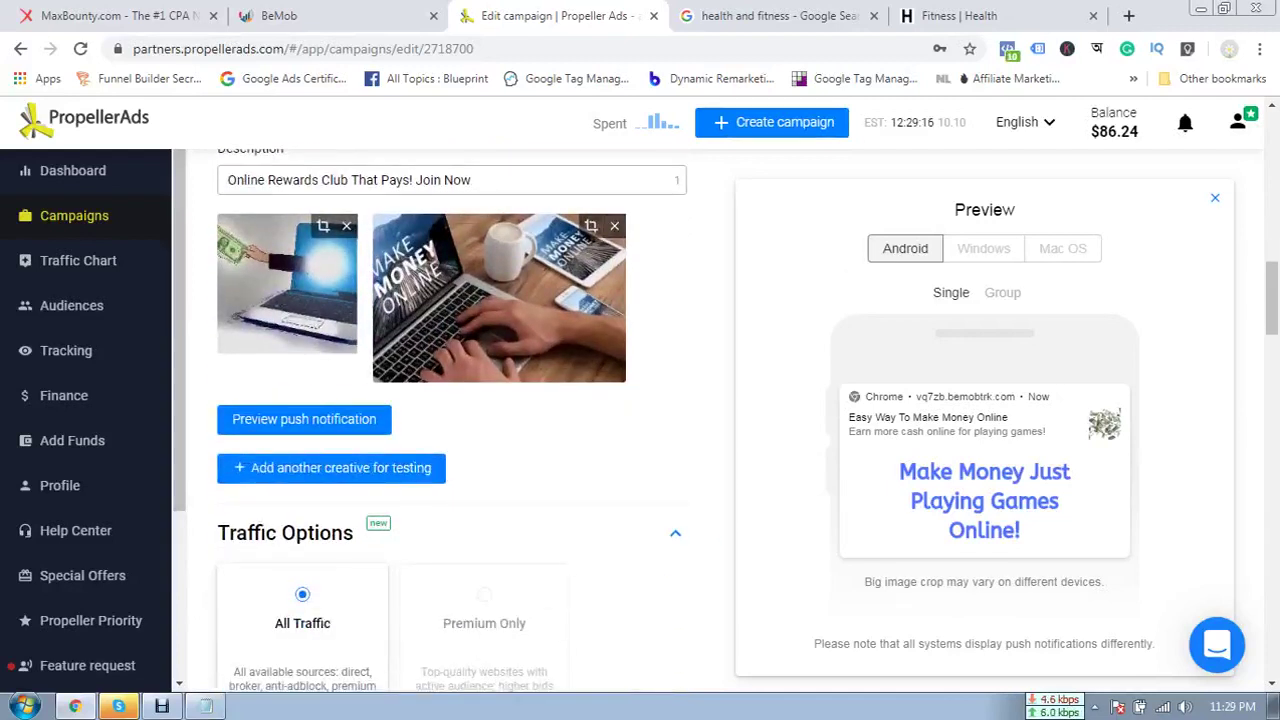
{"action": "left_click", "coordinate": [304, 420]}
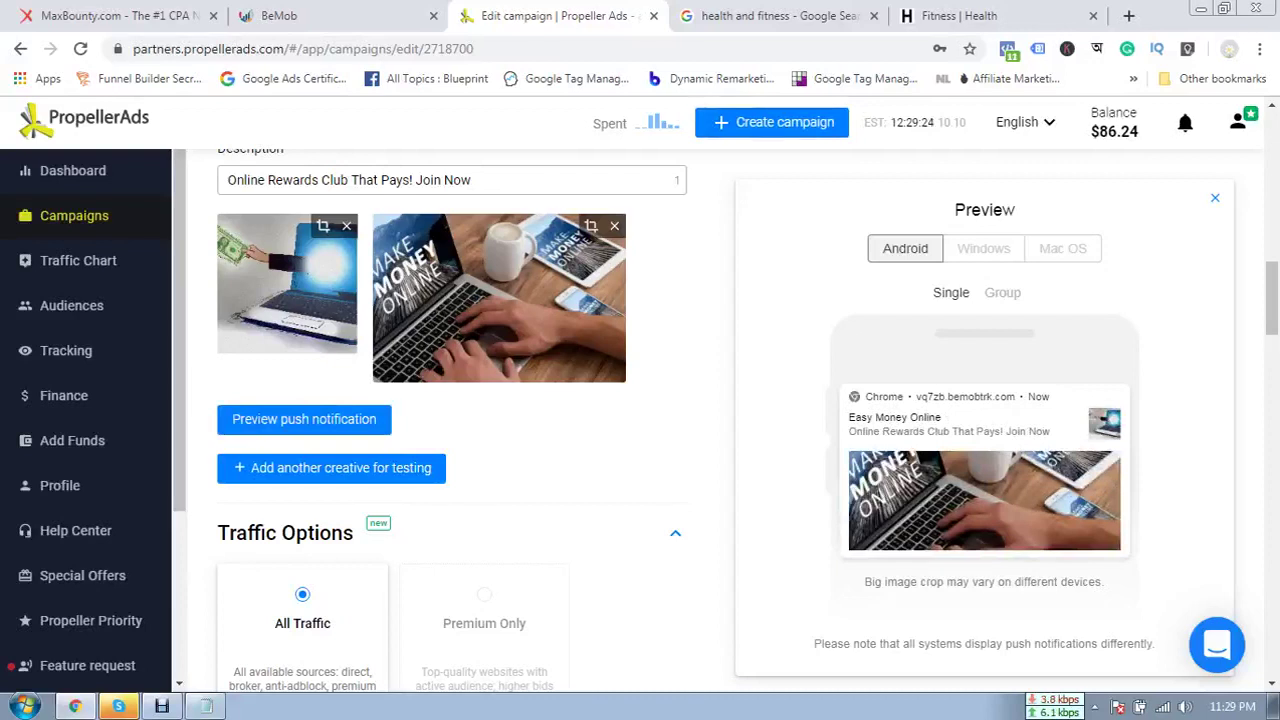
- Review the campaign's Traffic Options and try including Broker traffic under All Traffic
{"action": "scroll", "coordinate": [450, 400], "scroll_direction": "down", "scroll_amount": 2}
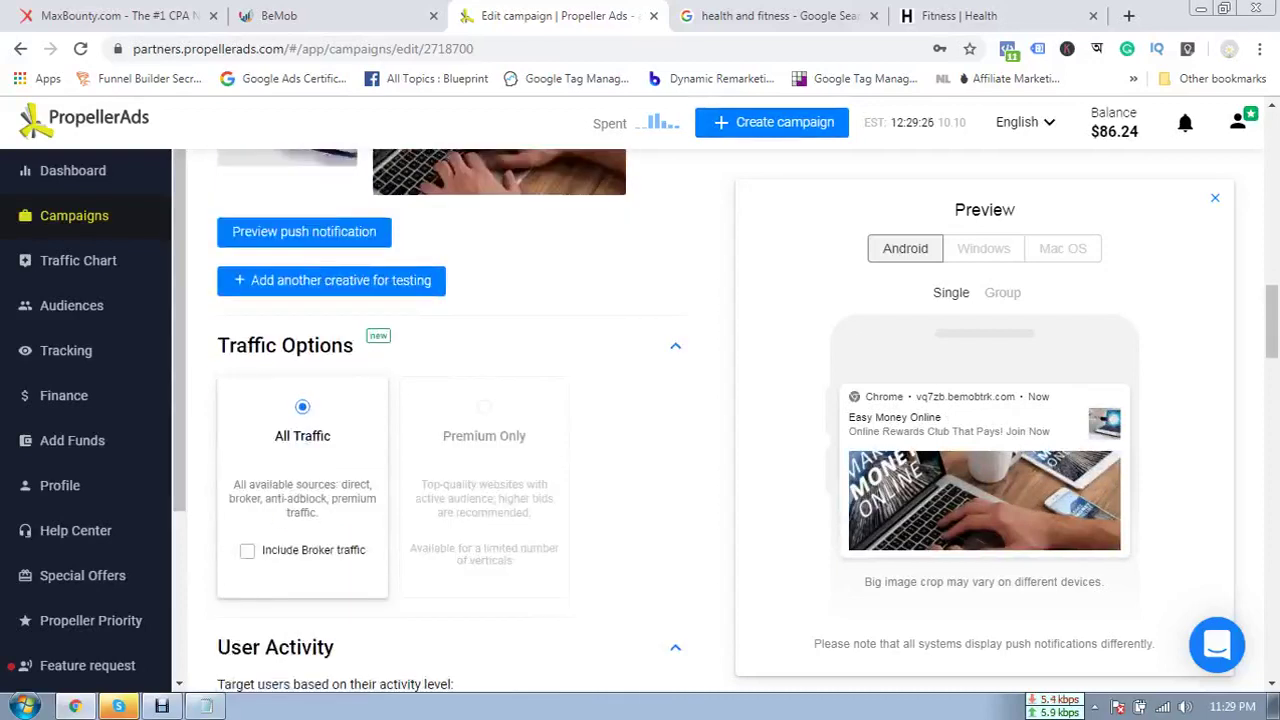
{"action": "scroll", "coordinate": [450, 400], "scroll_direction": "up", "scroll_amount": 2}
{"action": "scroll", "coordinate": [450, 400], "scroll_direction": "up", "scroll_amount": 2}
{"action": "scroll", "coordinate": [450, 400], "scroll_direction": "down", "scroll_amount": 4}
{"action": "scroll", "coordinate": [450, 400], "scroll_direction": "down", "scroll_amount": 2}
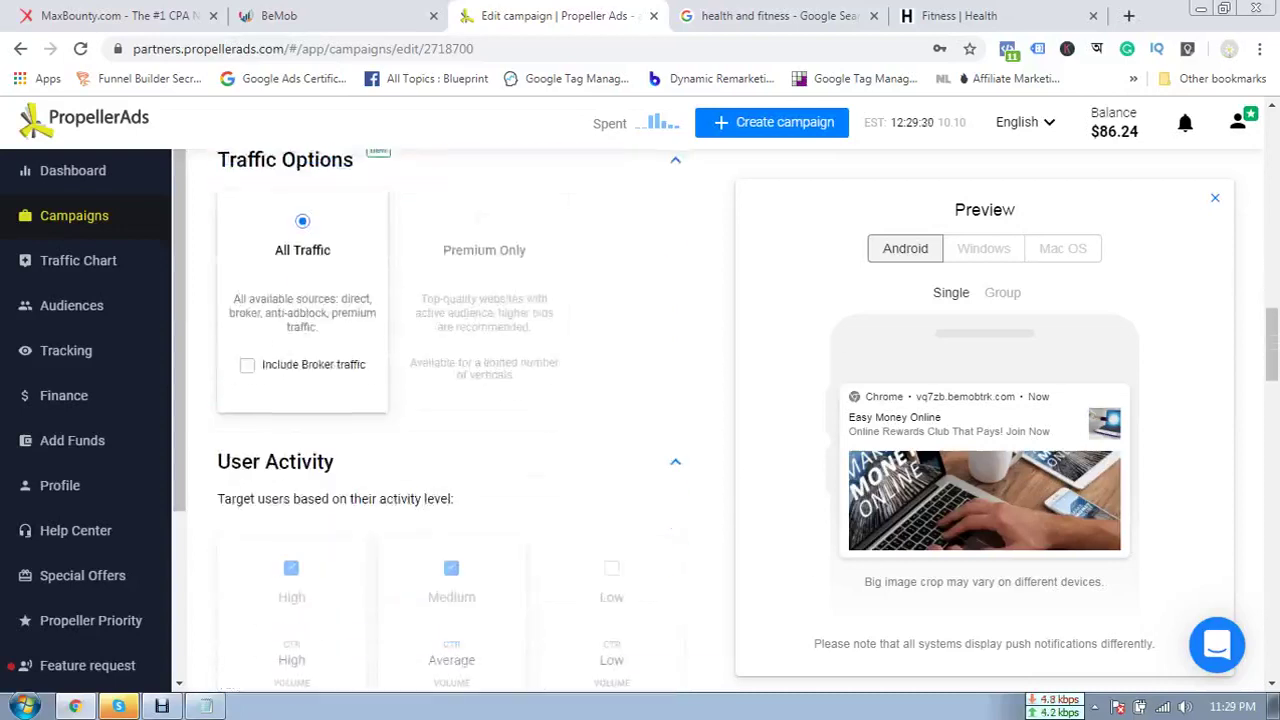
{"action": "scroll", "coordinate": [450, 400], "scroll_direction": "up", "scroll_amount": 1}
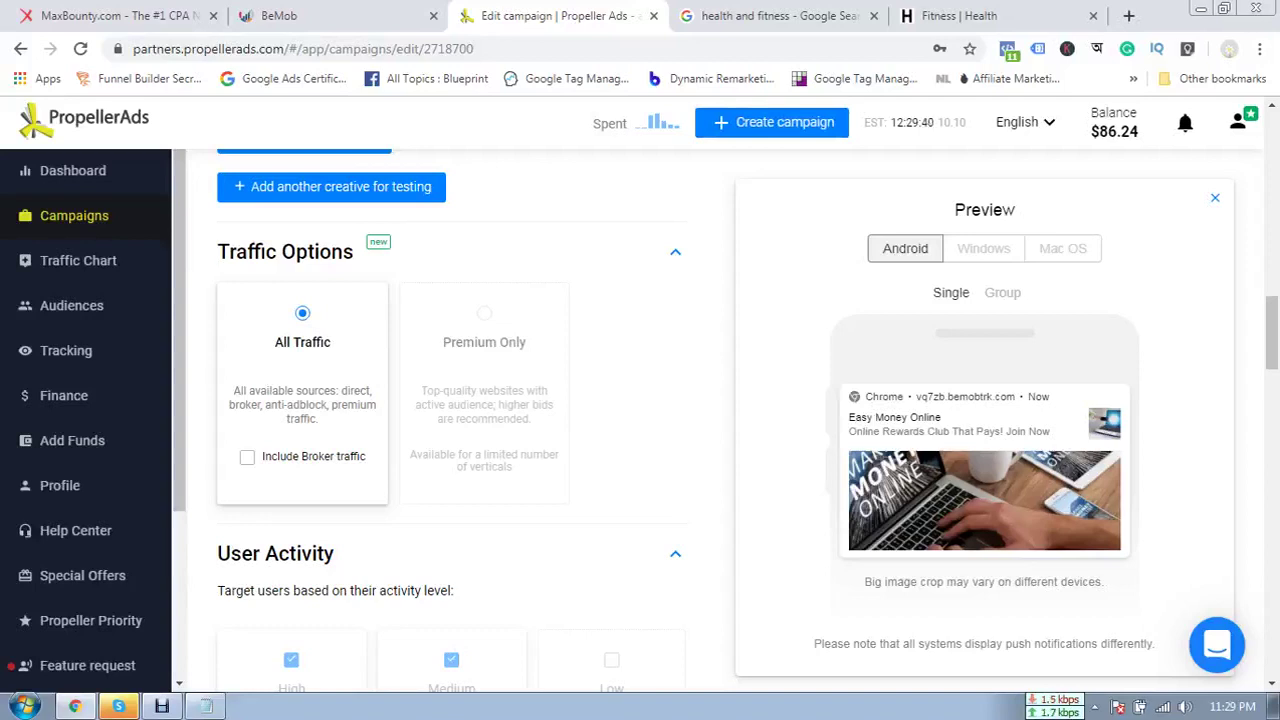
{"action": "scroll", "coordinate": [450, 420], "scroll_direction": "down", "scroll_amount": 2}
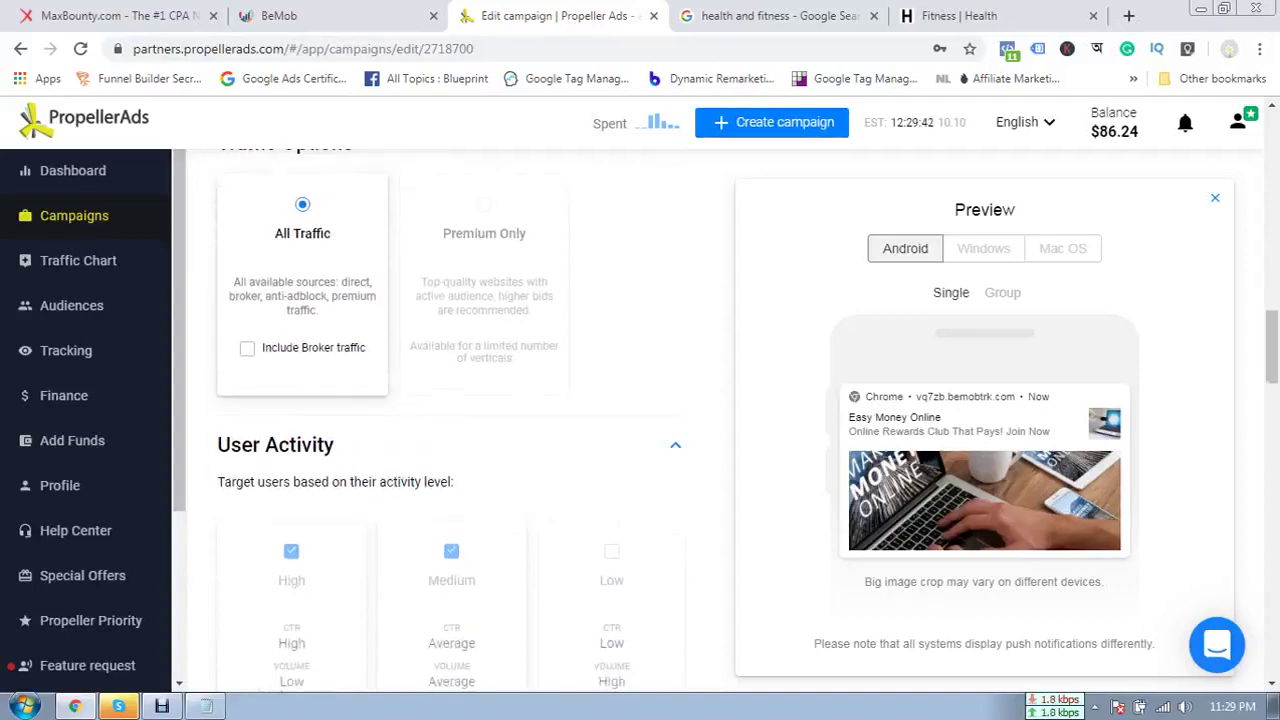
{"action": "left_click", "coordinate": [247, 269]}
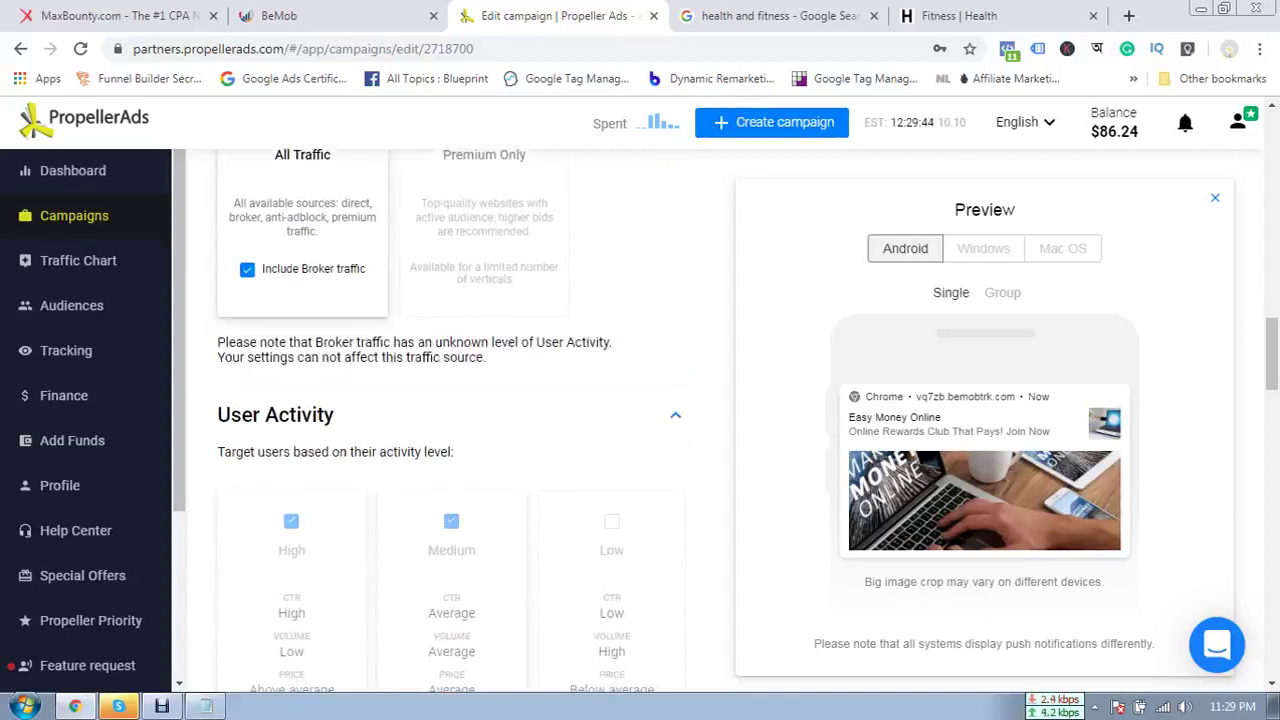
{"action": "left_click", "coordinate": [247, 269]}
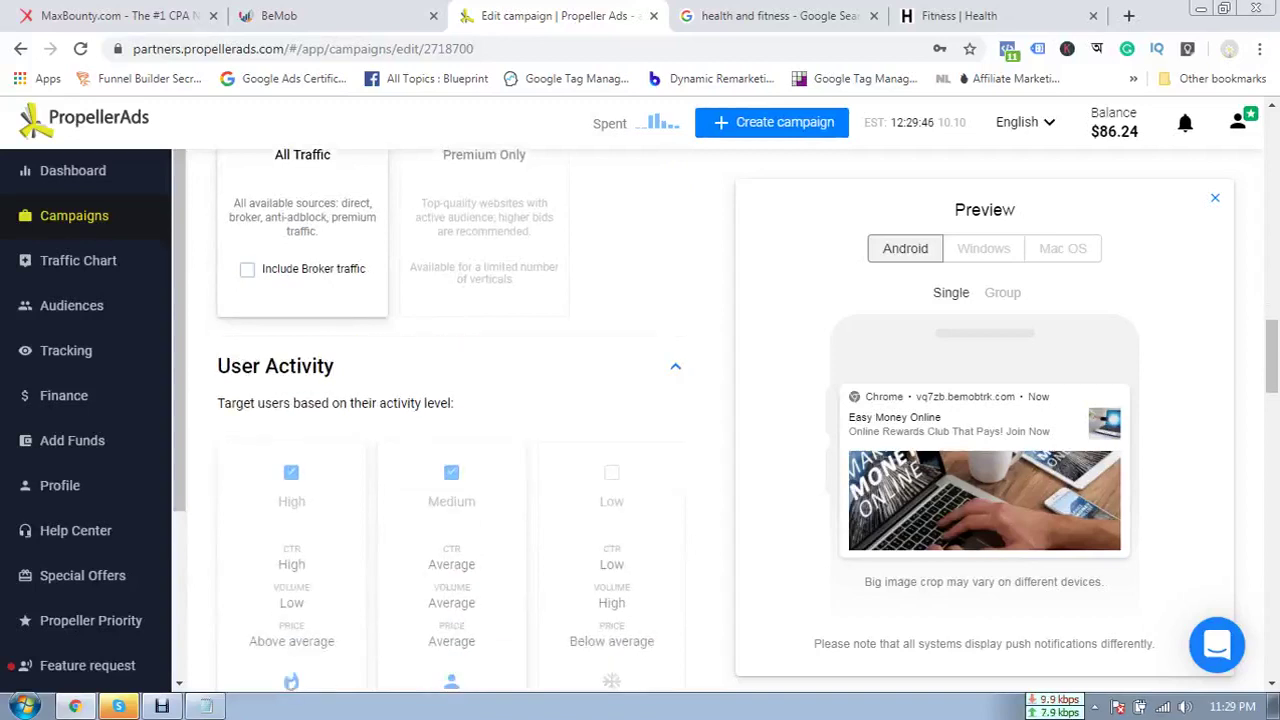
- Review the User Activity levels, then try automatic optimization under Countries & Bid with a target CPA of 0
{"action": "scroll", "coordinate": [450, 420], "scroll_direction": "down", "scroll_amount": 2}
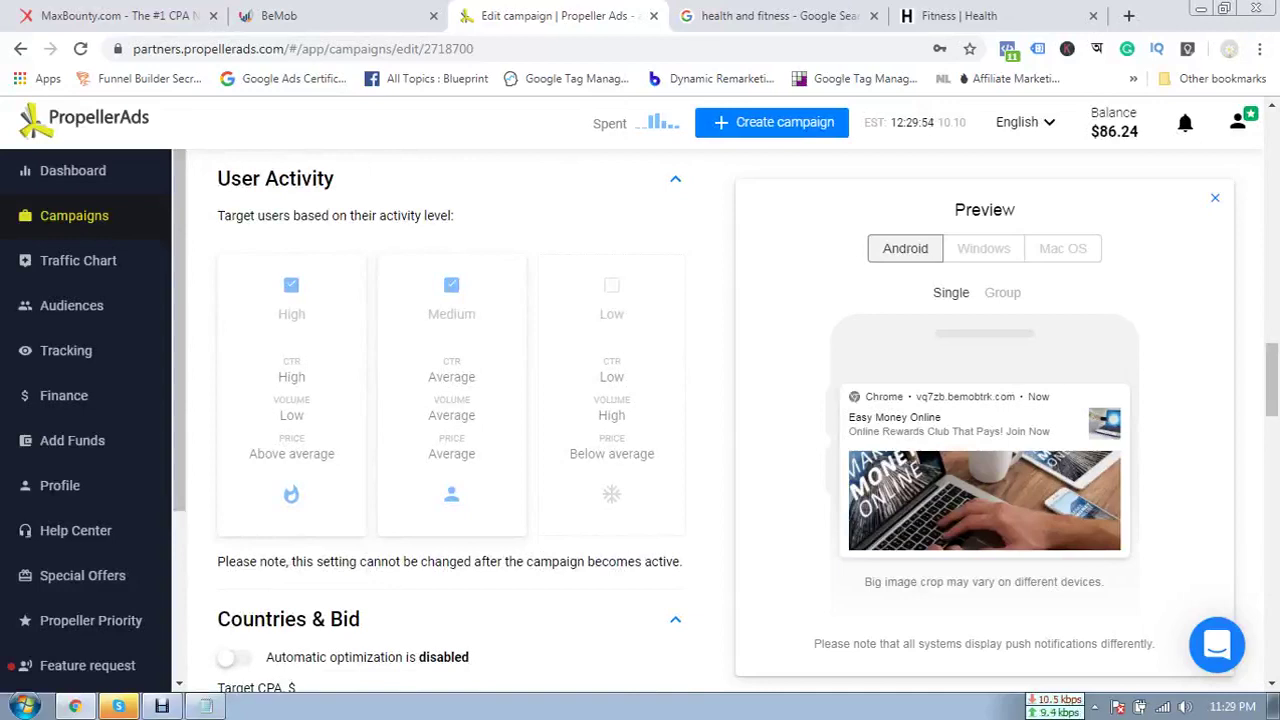
{"action": "scroll", "coordinate": [450, 420], "scroll_direction": "down", "scroll_amount": 3}
{"action": "scroll", "coordinate": [450, 420], "scroll_direction": "down", "scroll_amount": 1}
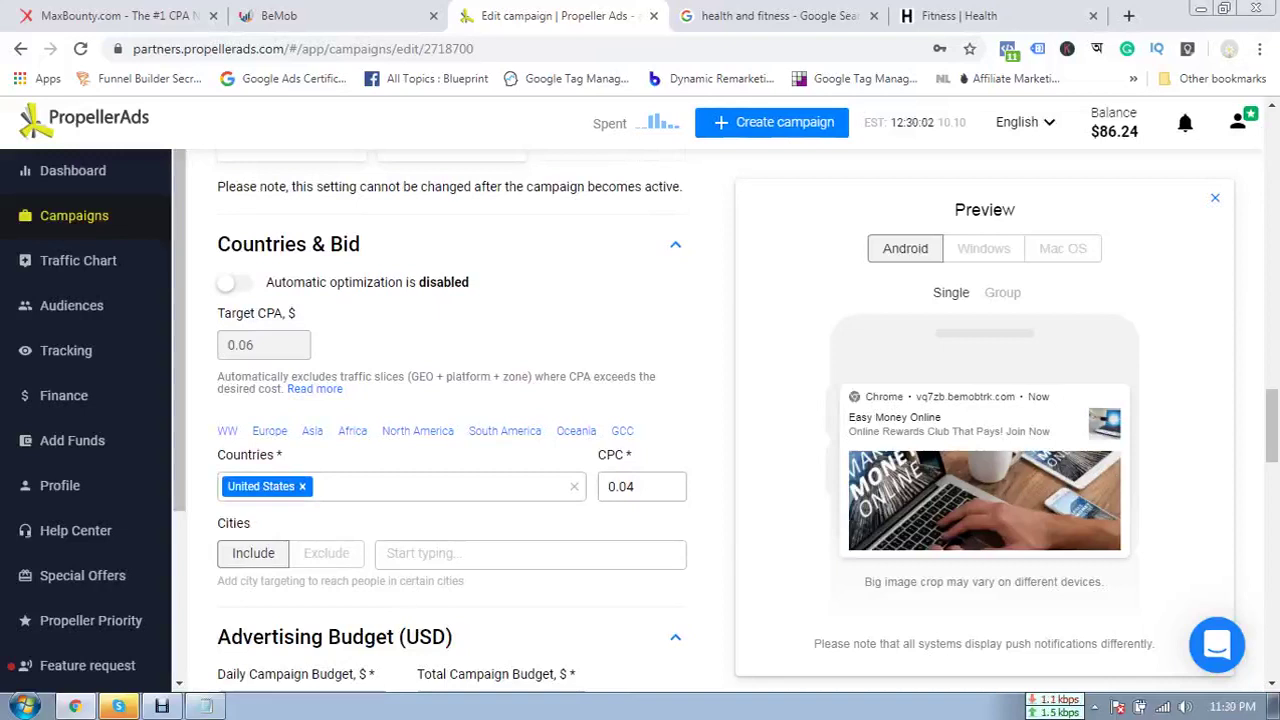
{"action": "left_click", "coordinate": [235, 283]}
{"action": "left_click", "coordinate": [256, 345]}
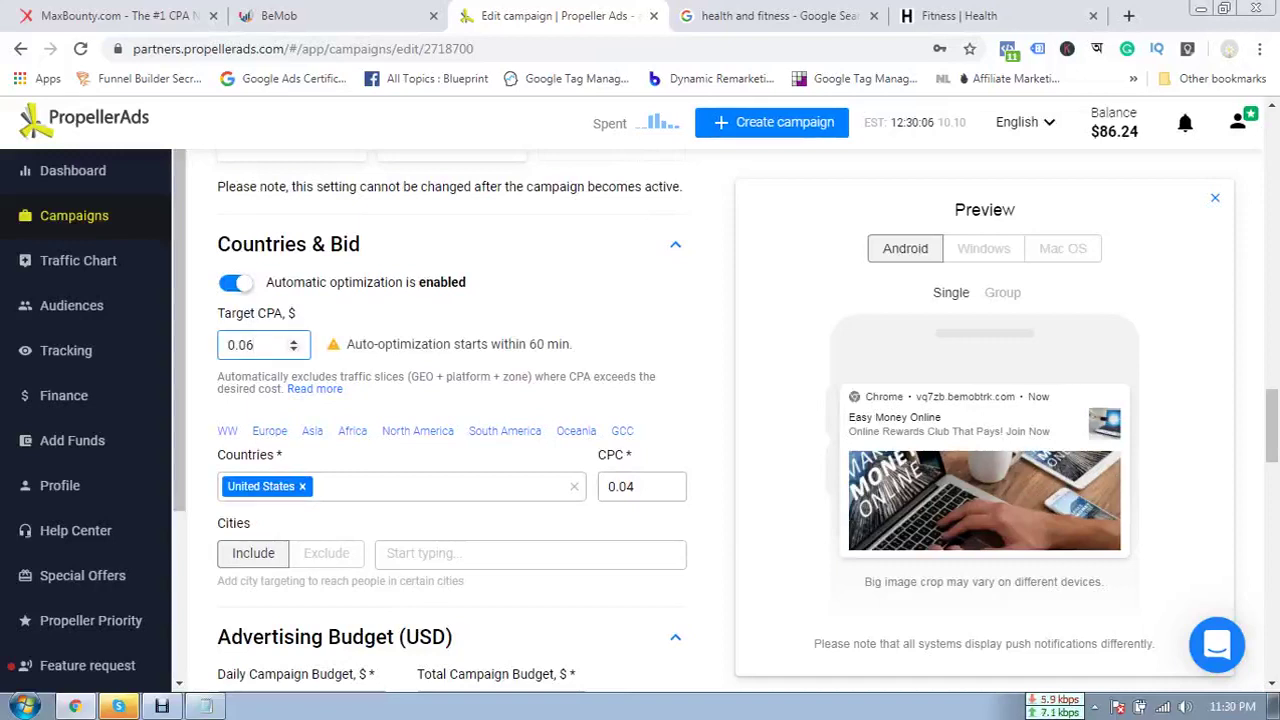
{"action": "left_click", "coordinate": [234, 282]}
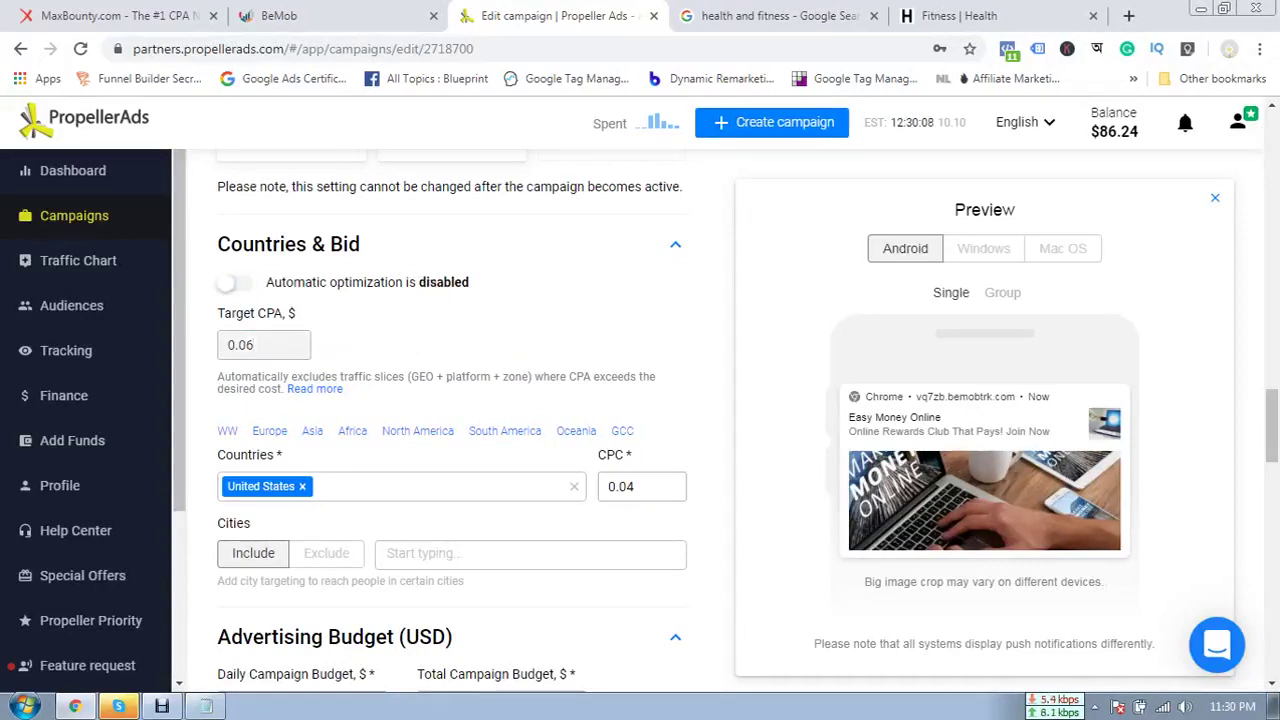
{"action": "left_click", "coordinate": [234, 282]}
{"action": "left_click_drag", "start_coordinate": [257, 345], "coordinate": [224, 345]}
{"action": "type", "text": "0"}
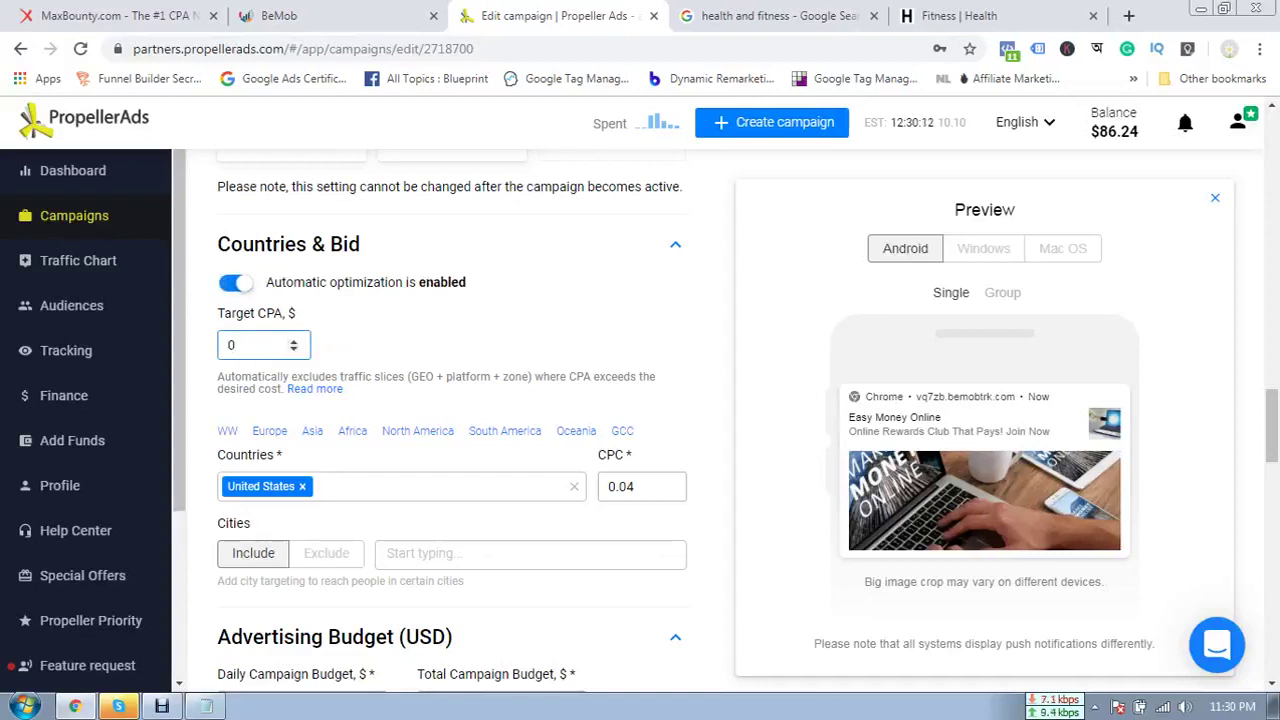
- Set the CPC bid for the United States to 0.05
{"action": "scroll", "coordinate": [665, 392], "scroll_direction": "down", "scroll_amount": 1}
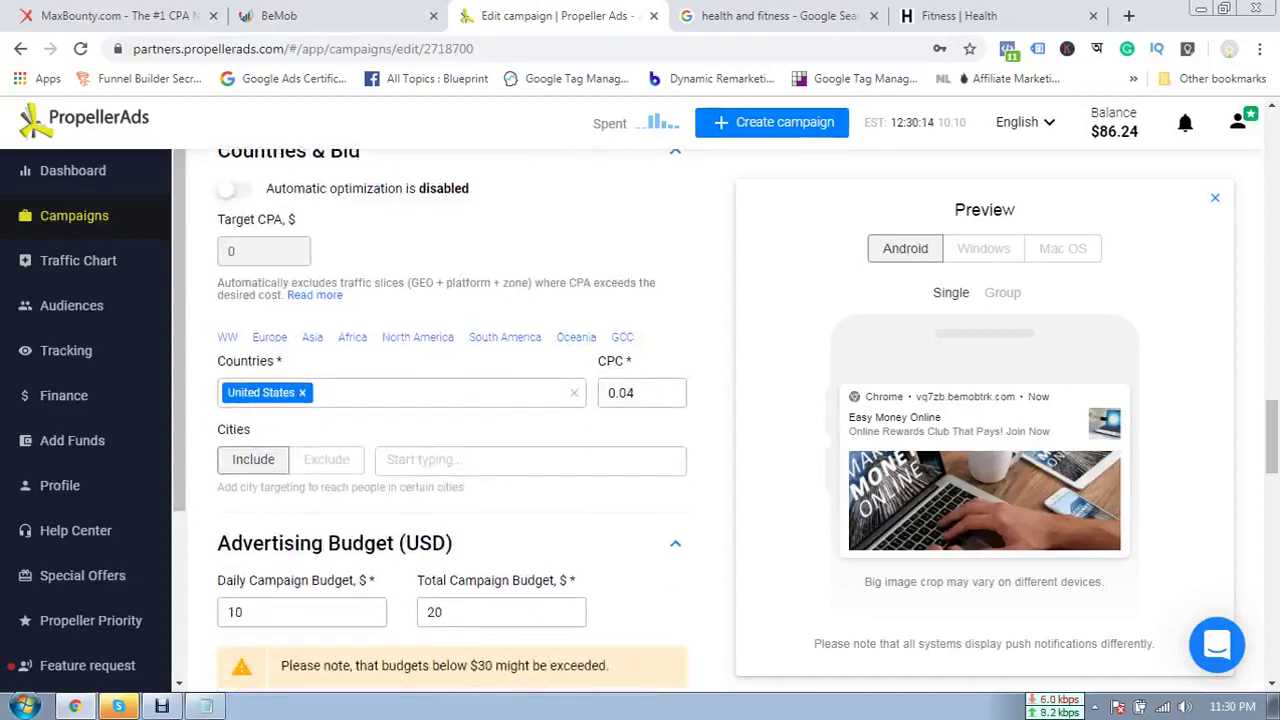
{"action": "left_click", "coordinate": [640, 392]}
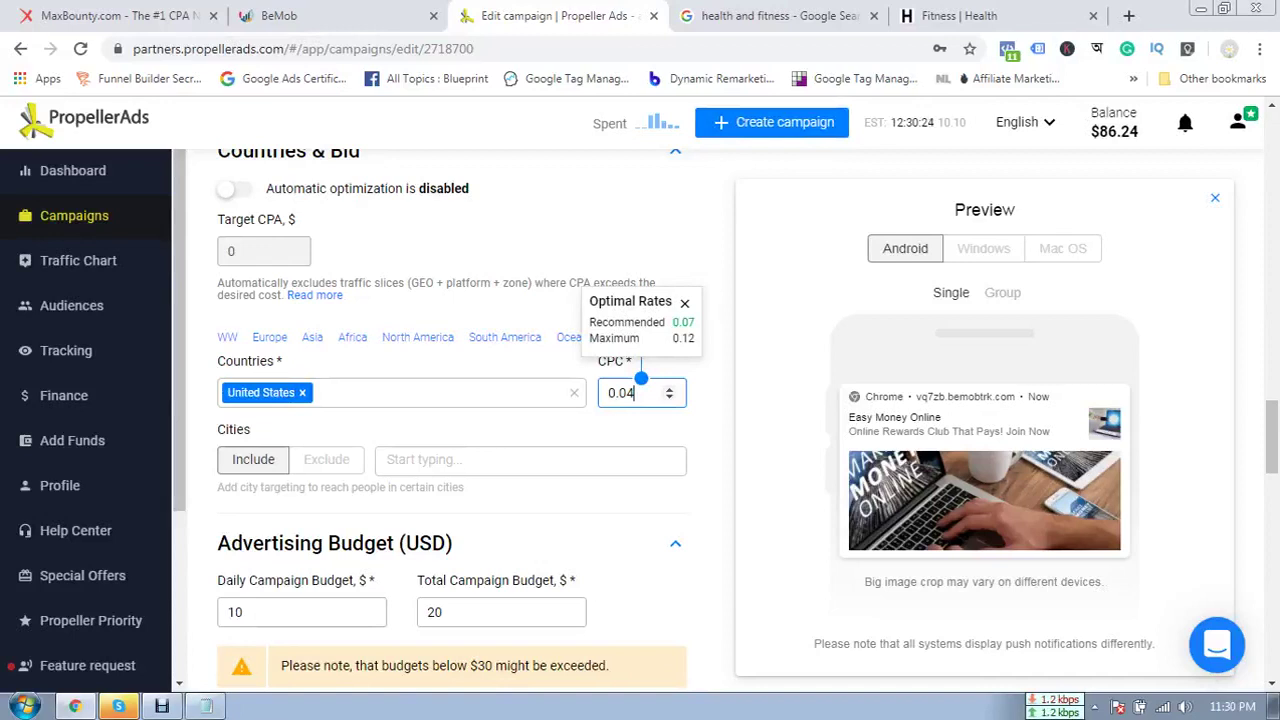
{"action": "key", "text": "BackSpace"}
{"action": "type", "text": "5"}
{"action": "key", "text": "Tab"}
- Lower the United States CPC bid to 0.009
{"action": "left_click", "coordinate": [636, 392]}
{"action": "key", "text": "BackSpace"}
{"action": "type", "text": "09"}
{"action": "key", "text": "Tab"}
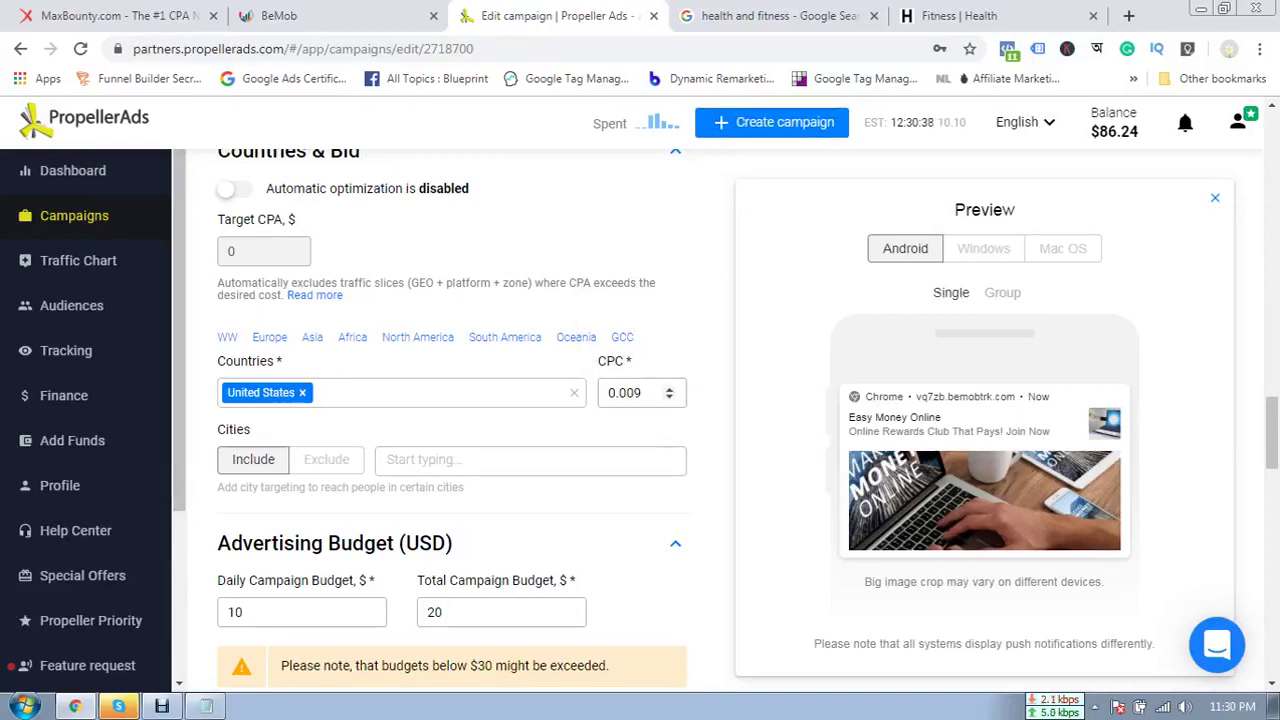
- Check the optimal CPC rates suggested for the United States bid and dismiss them
{"action": "left_click", "coordinate": [647, 393]}
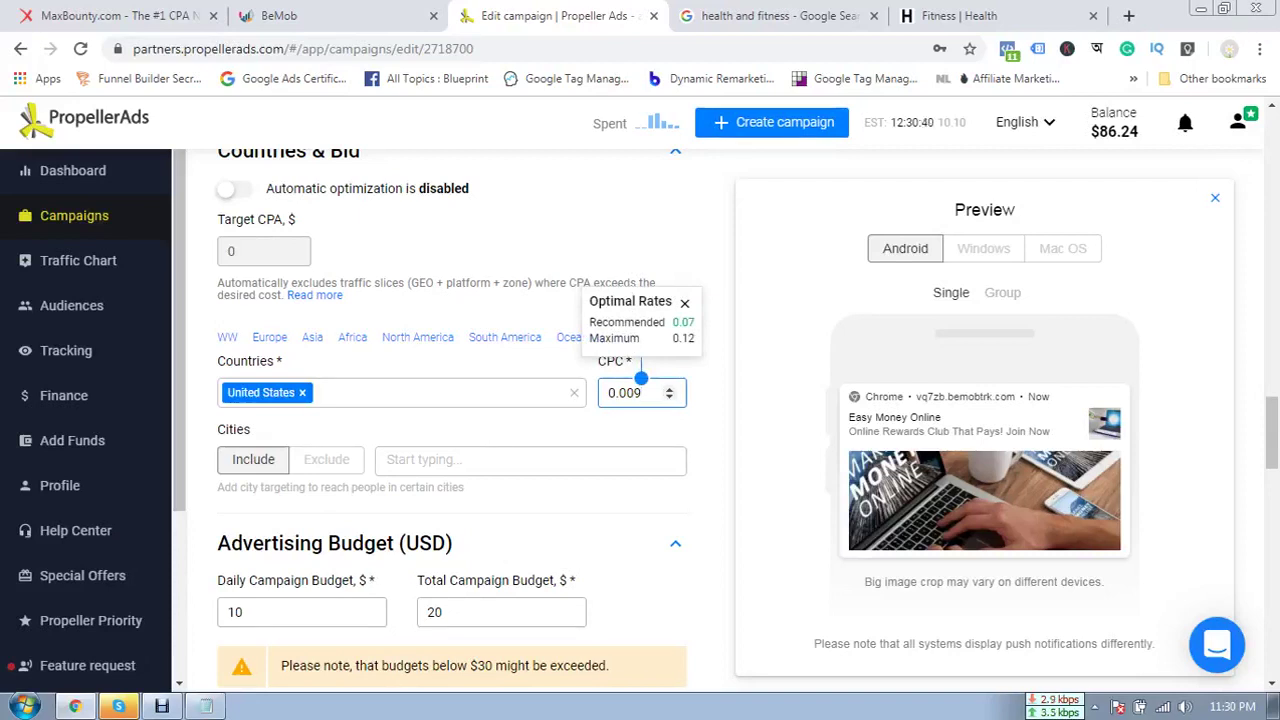
{"action": "left_click", "coordinate": [709, 427]}
{"action": "left_click", "coordinate": [647, 393]}
{"action": "left_click", "coordinate": [685, 303]}
{"action": "left_click", "coordinate": [642, 393]}
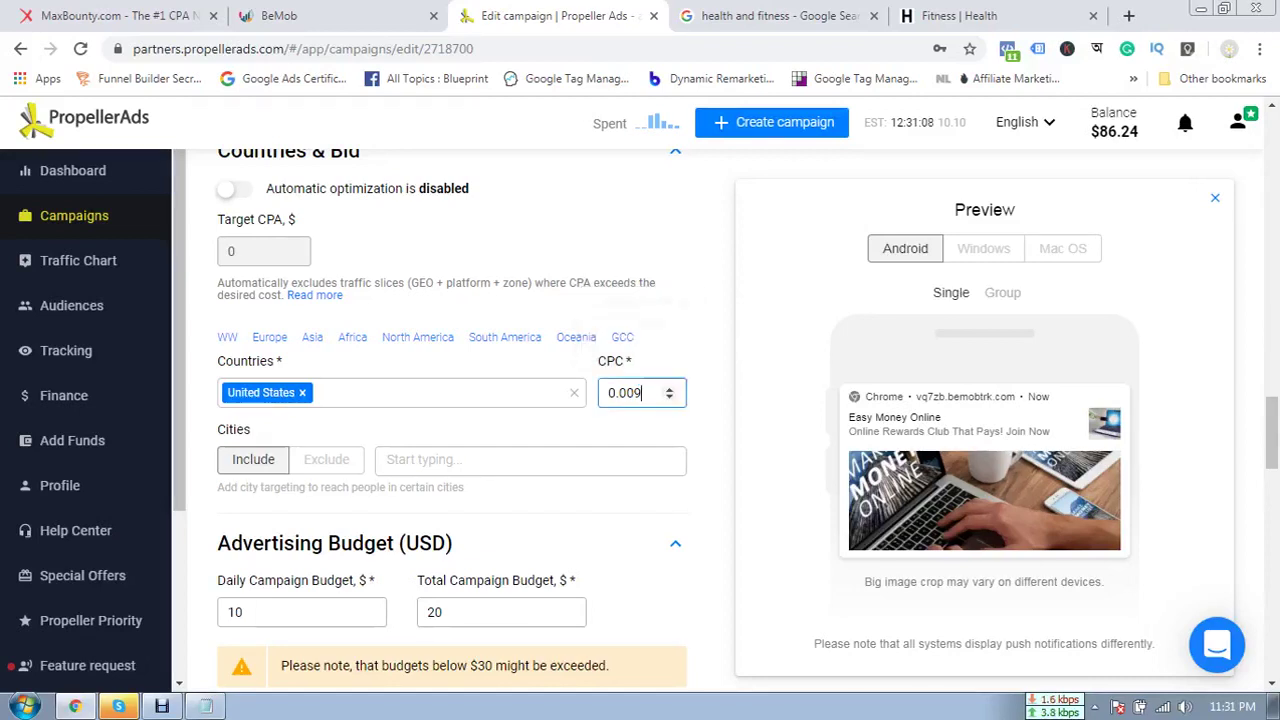
{"action": "left_click", "coordinate": [685, 303]}
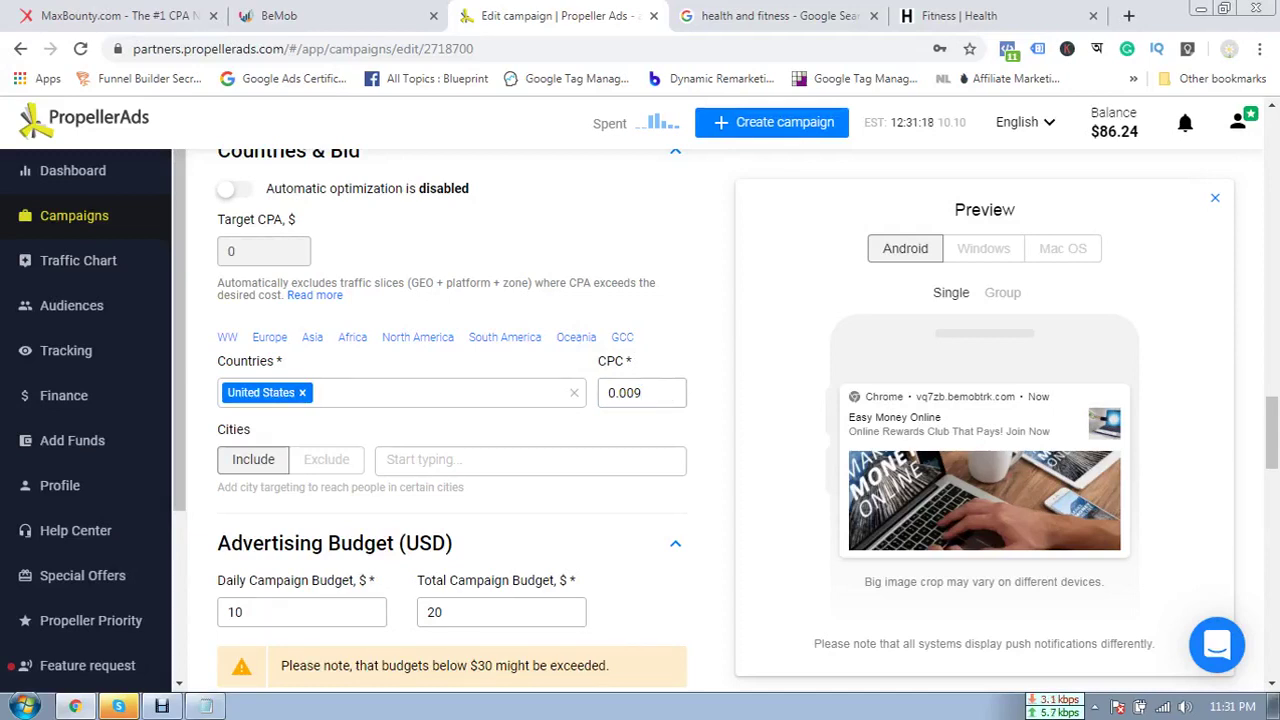
- Review the daily and total campaign budgets under Advertising Budget
{"action": "scroll", "coordinate": [450, 420], "scroll_direction": "down", "scroll_amount": 1}
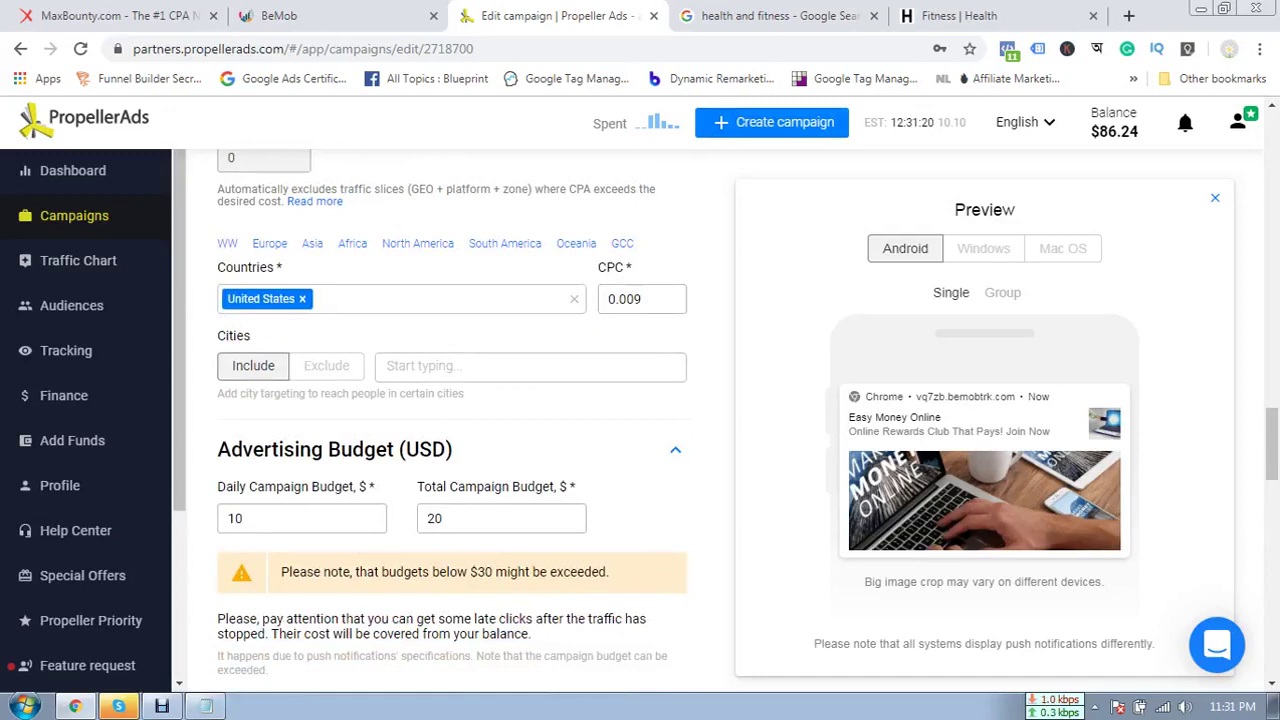
{"action": "scroll", "coordinate": [450, 420], "scroll_direction": "down", "scroll_amount": 1}
{"action": "scroll", "coordinate": [570, 331], "scroll_direction": "down", "scroll_amount": 1}
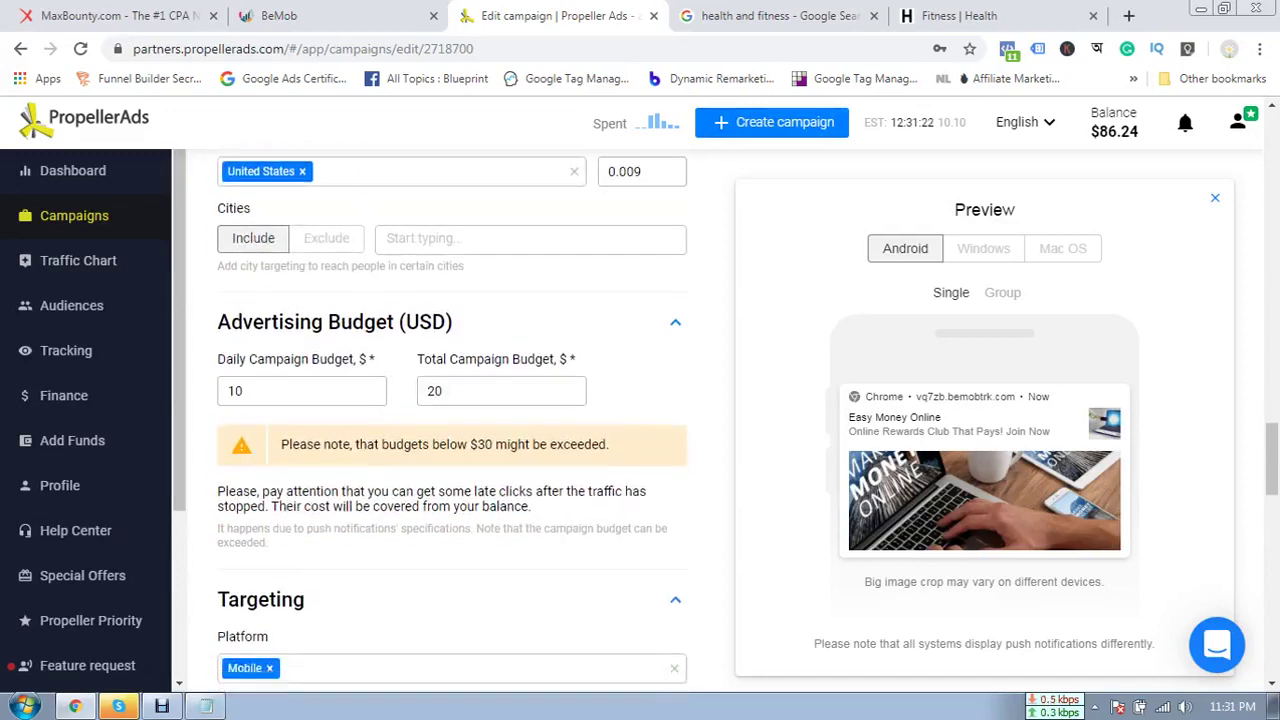
{"action": "left_click", "coordinate": [290, 331]}
{"action": "key", "text": "Tab"}
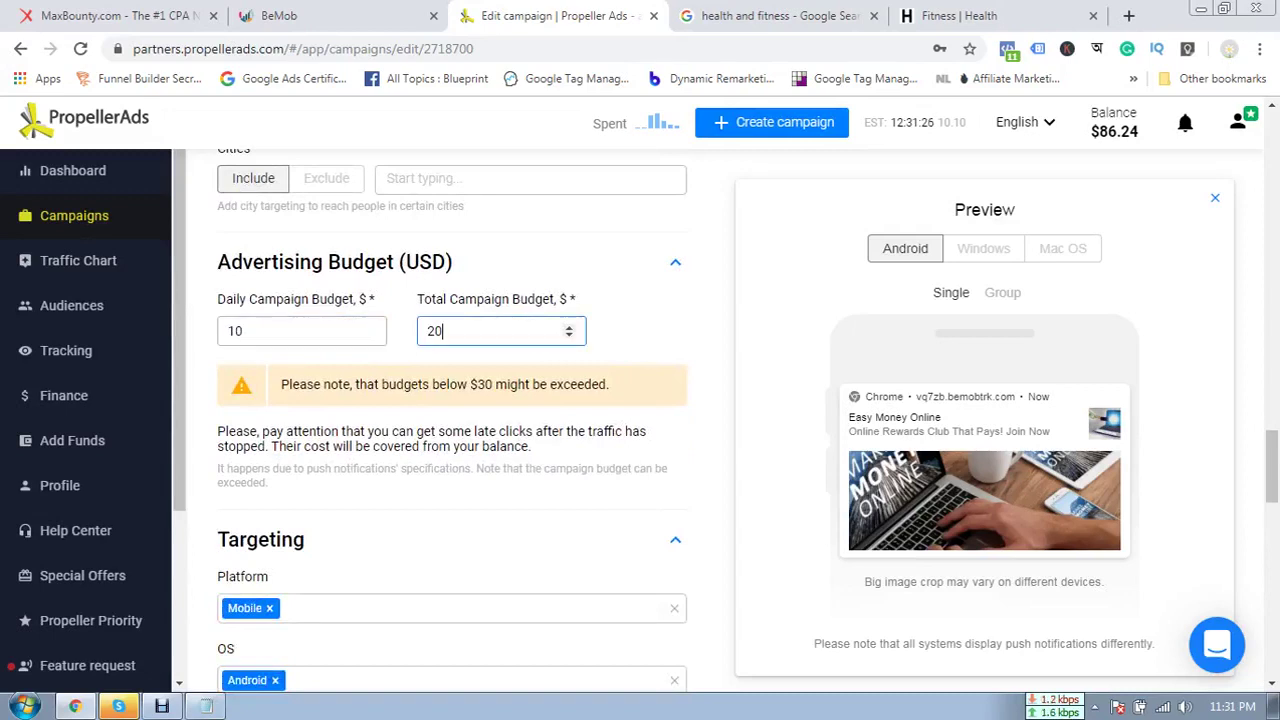
- Replace the Mobile platform with Desktop under Targeting
{"action": "scroll", "coordinate": [450, 420], "scroll_direction": "down", "scroll_amount": 2}
{"action": "scroll", "coordinate": [450, 420], "scroll_direction": "down", "scroll_amount": 1}
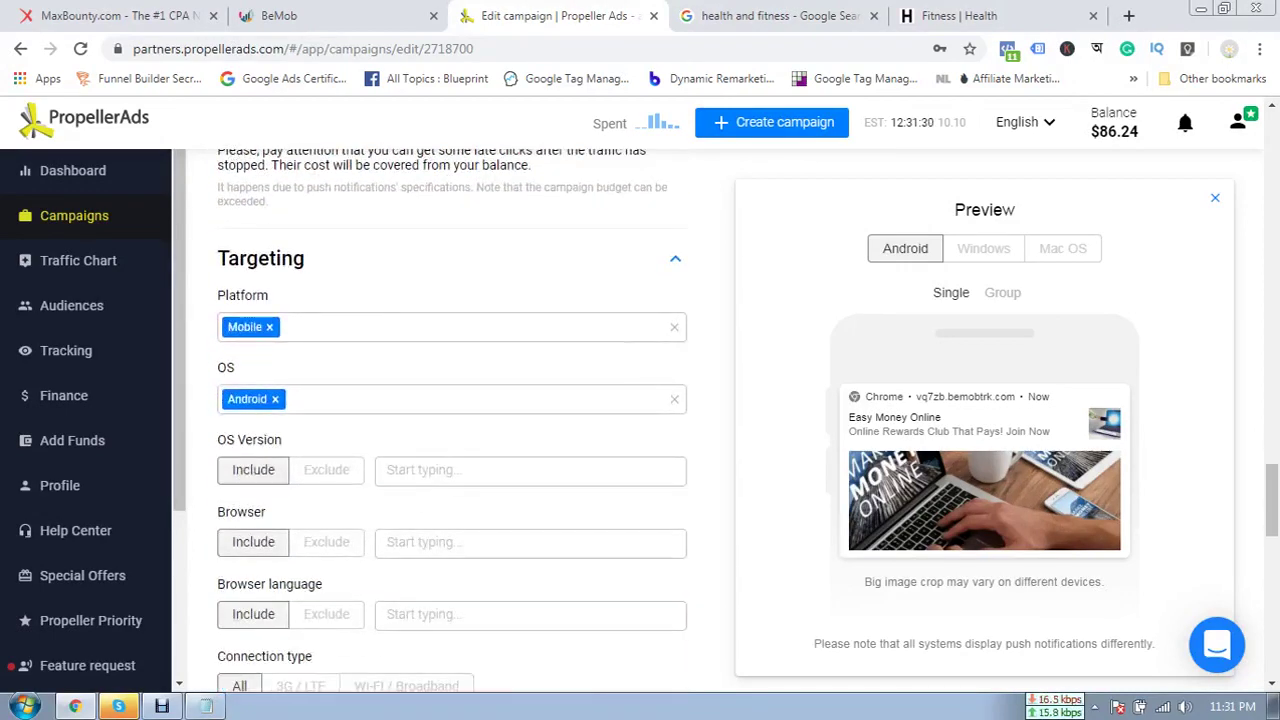
{"action": "left_click", "coordinate": [674, 327]}
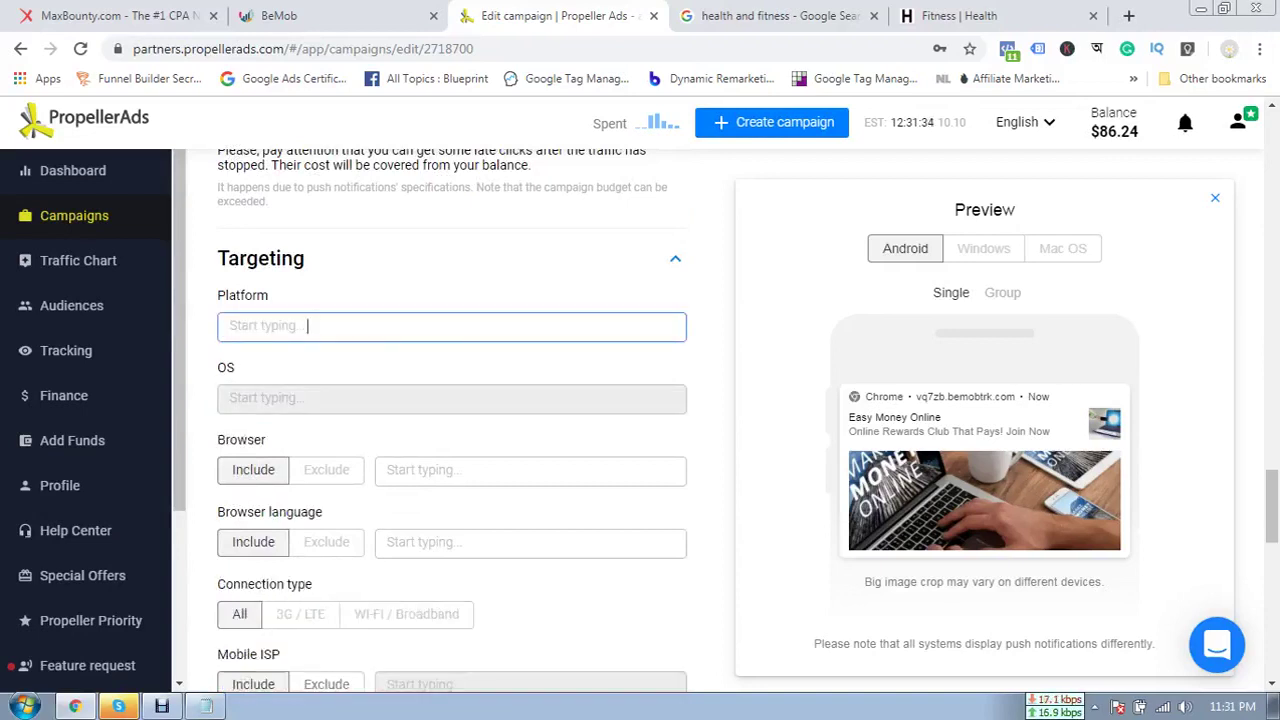
{"action": "type", "text": "des"}
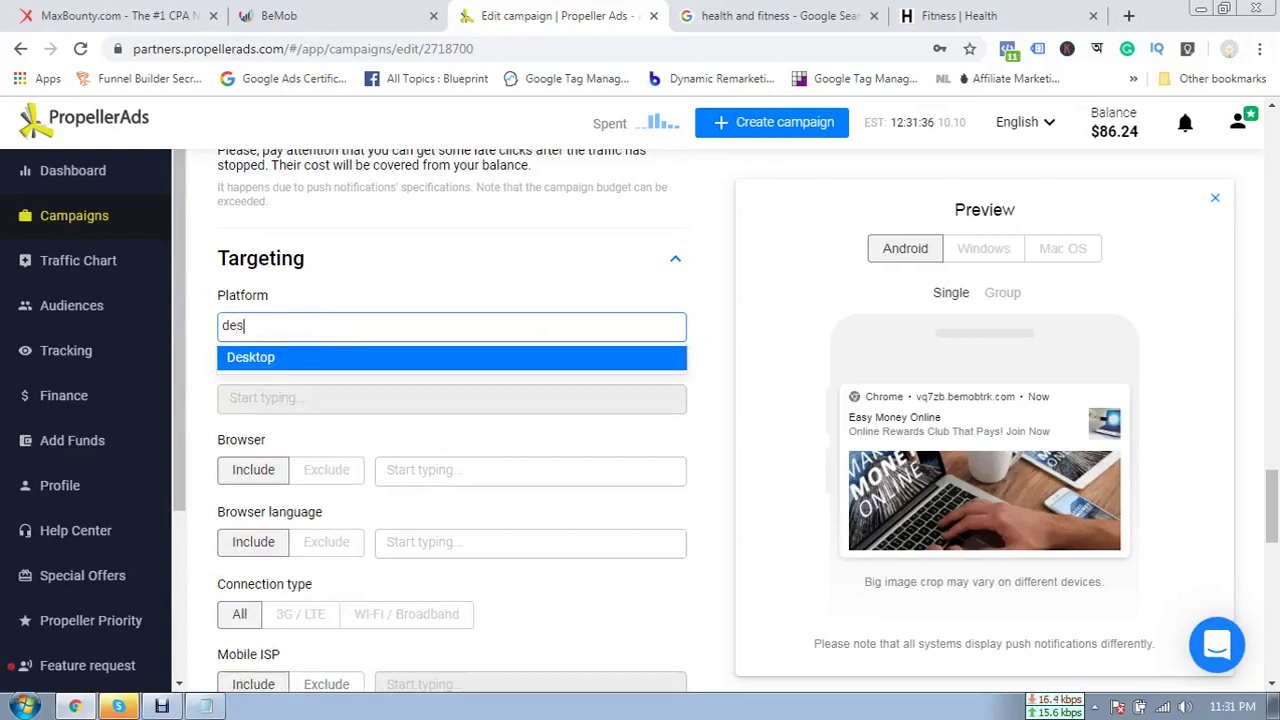
{"action": "key", "text": "Return"}
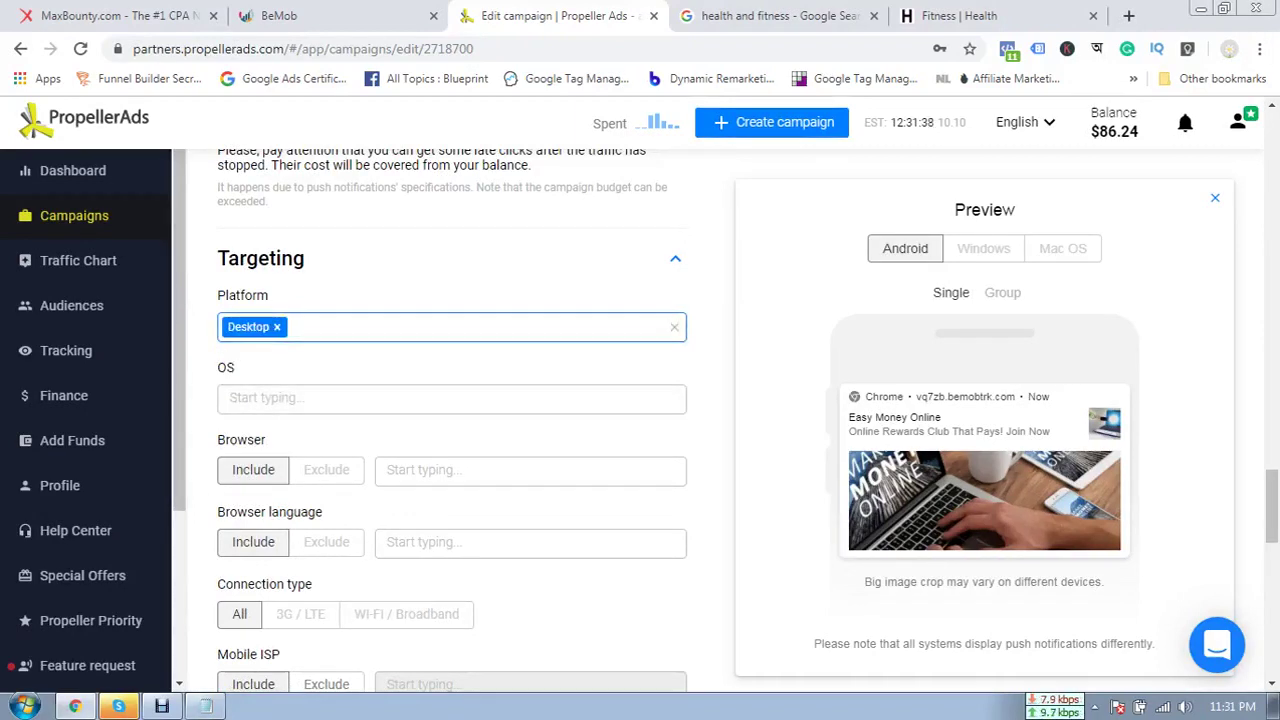
- Close the push notification preview to show the traffic estimate and switch the targeting platform back to Mobile
{"action": "left_click", "coordinate": [1215, 197]}
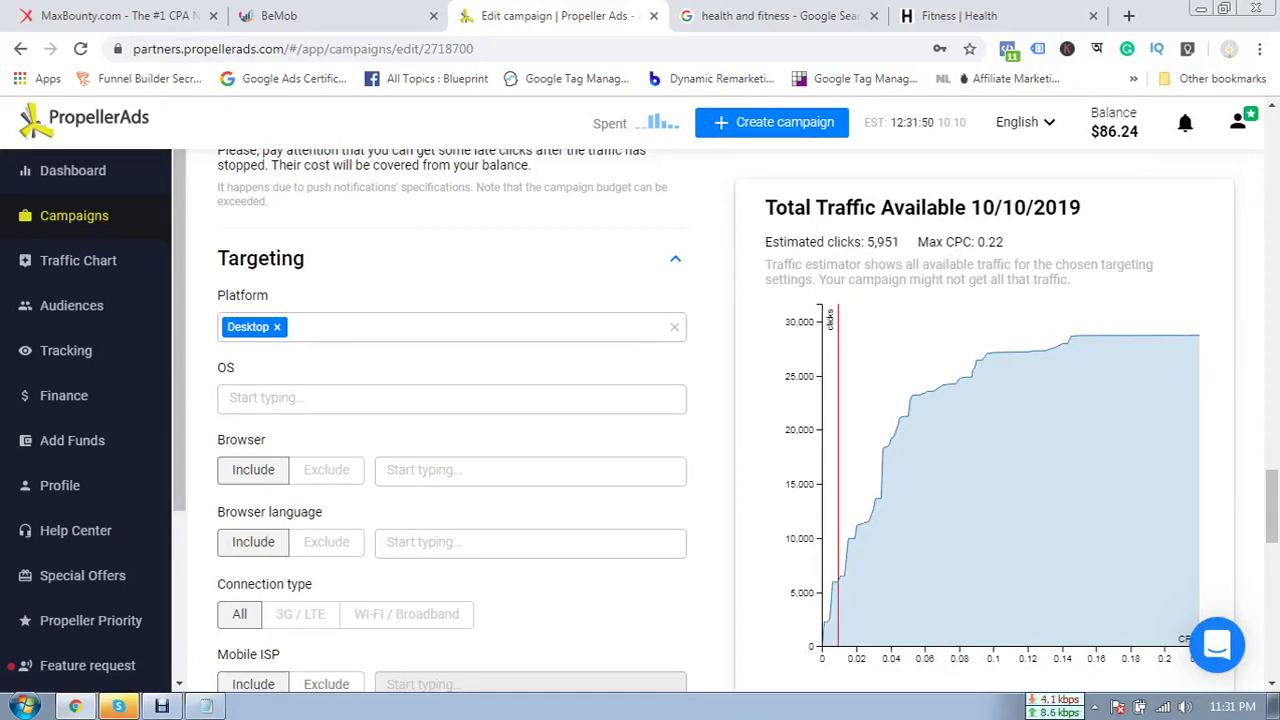
{"action": "left_click", "coordinate": [277, 327]}
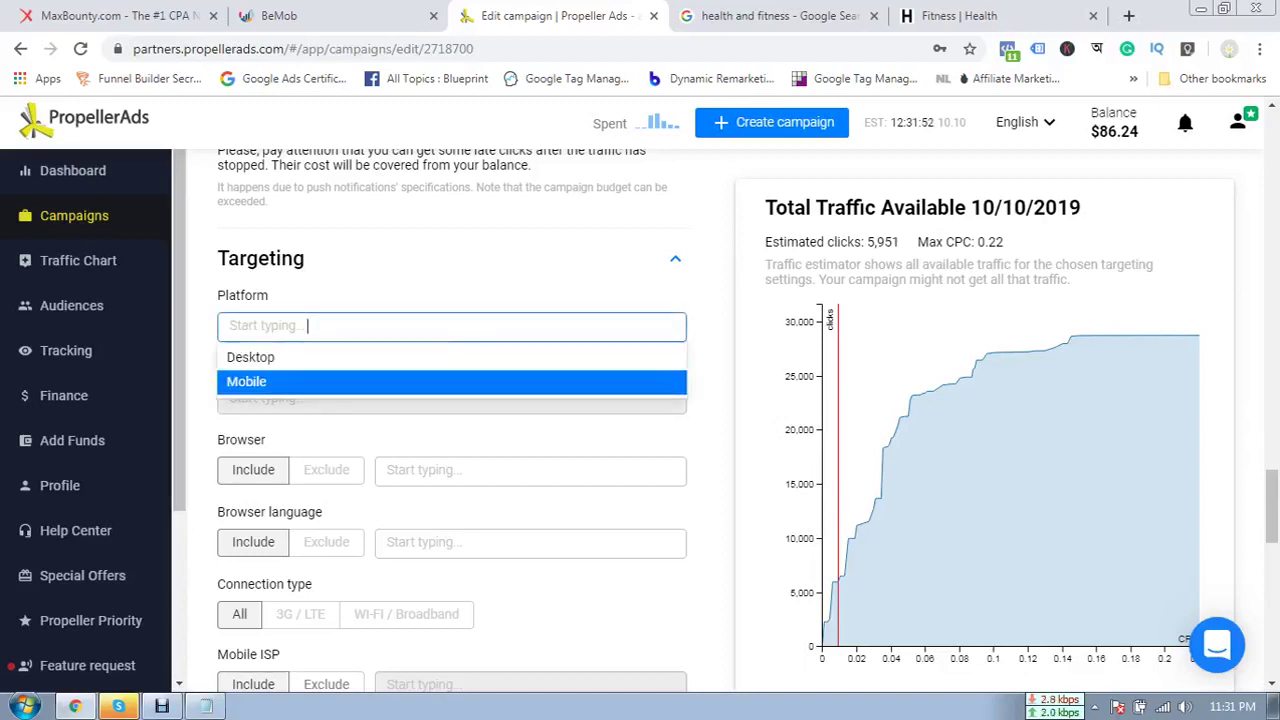
{"action": "left_click", "coordinate": [247, 381]}
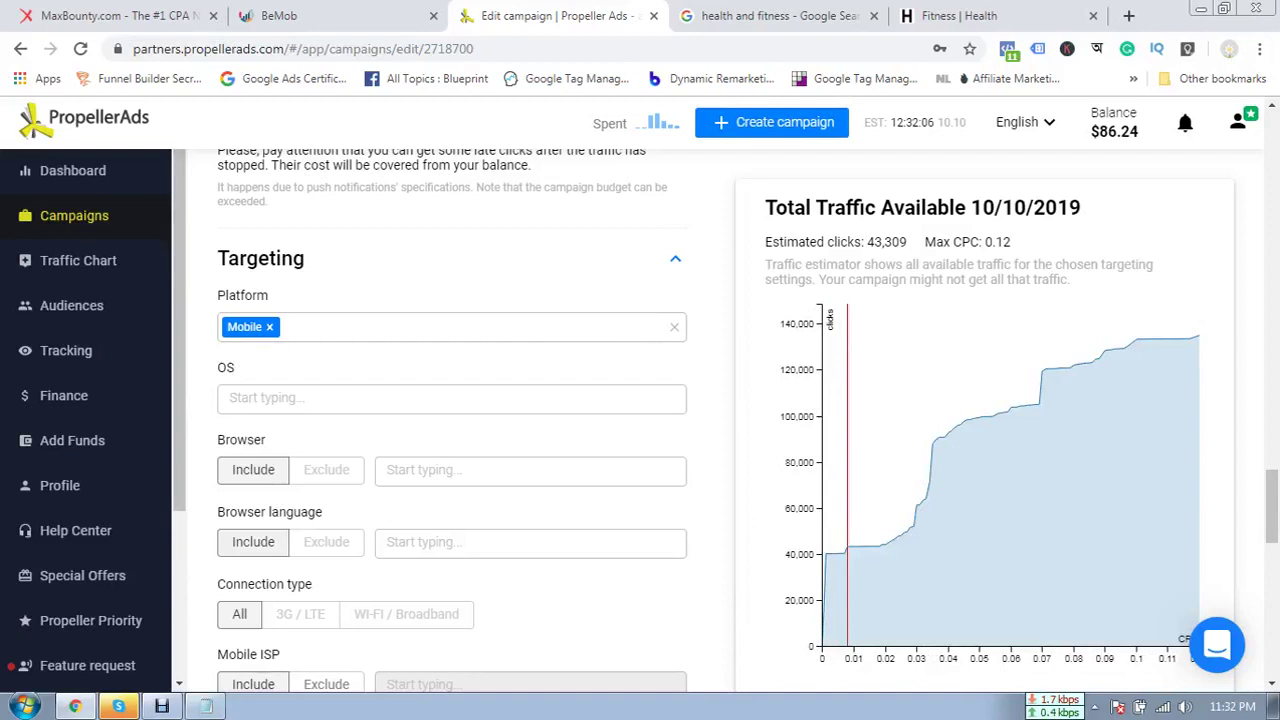
- Review the Targeting options, including browser, language, connection type, mobile ISP and zone limitation
{"action": "scroll", "coordinate": [452, 420], "scroll_direction": "down", "scroll_amount": 1}
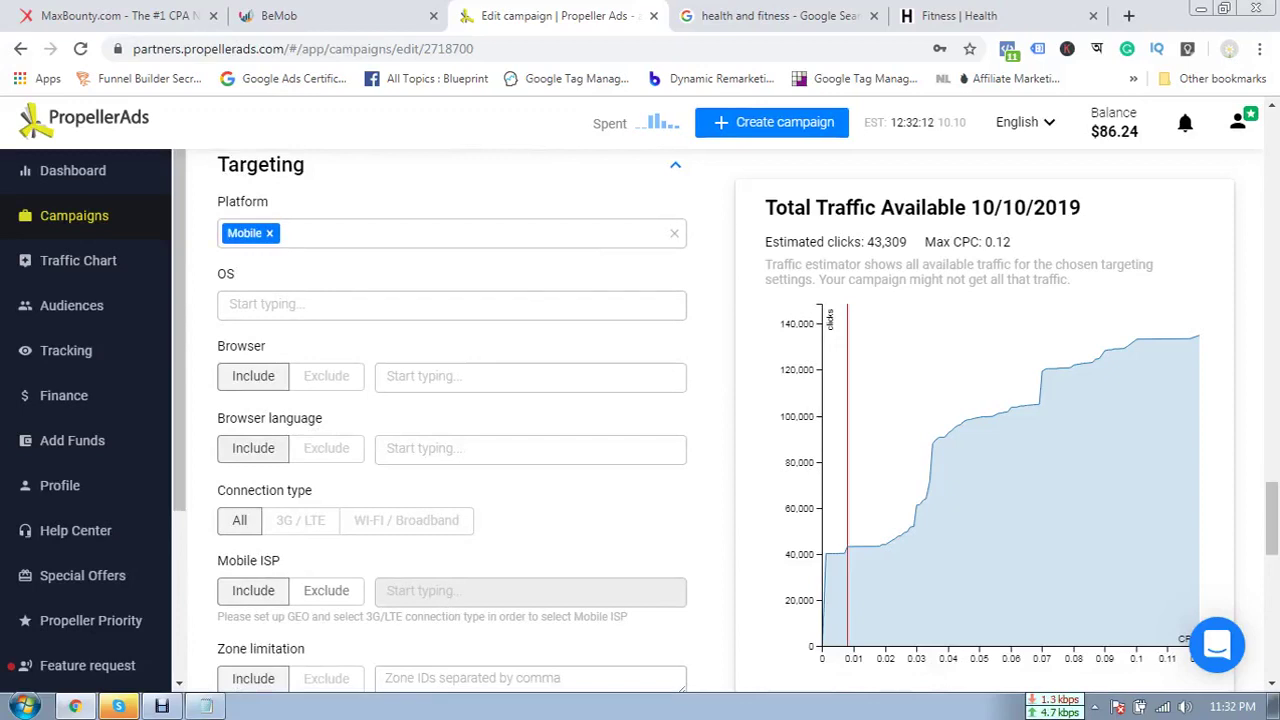
{"action": "scroll", "coordinate": [452, 420], "scroll_direction": "down", "scroll_amount": 2}
{"action": "scroll", "coordinate": [452, 420], "scroll_direction": "down", "scroll_amount": 3}
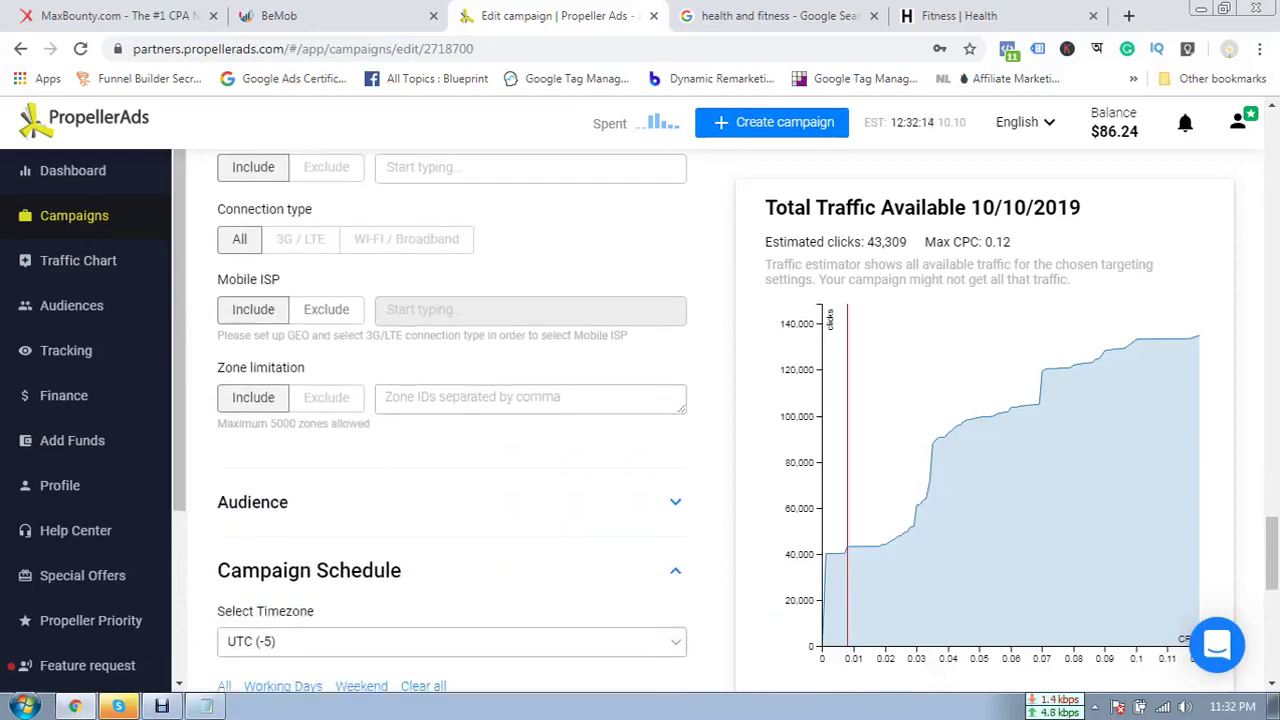
{"action": "scroll", "coordinate": [452, 420], "scroll_direction": "up", "scroll_amount": 4}
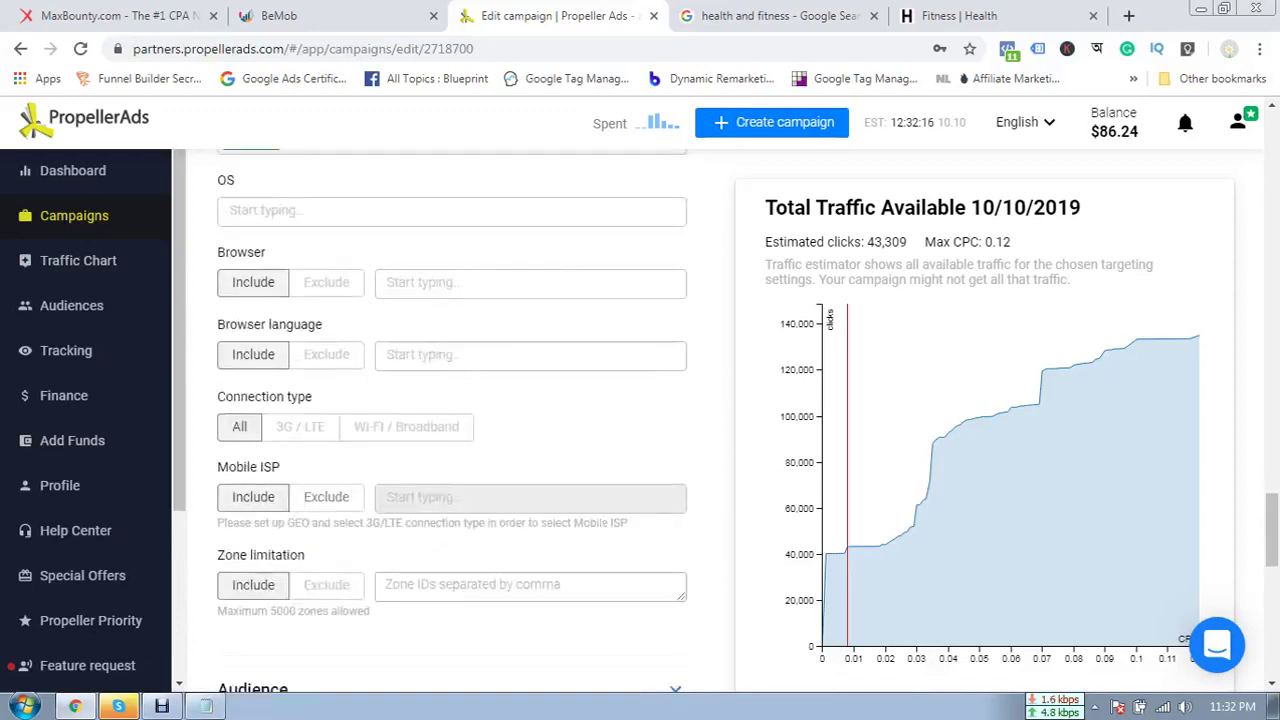
{"action": "scroll", "coordinate": [452, 420], "scroll_direction": "down", "scroll_amount": 3}
{"action": "scroll", "coordinate": [452, 420], "scroll_direction": "down", "scroll_amount": 2}
{"action": "scroll", "coordinate": [452, 420], "scroll_direction": "up", "scroll_amount": 6}
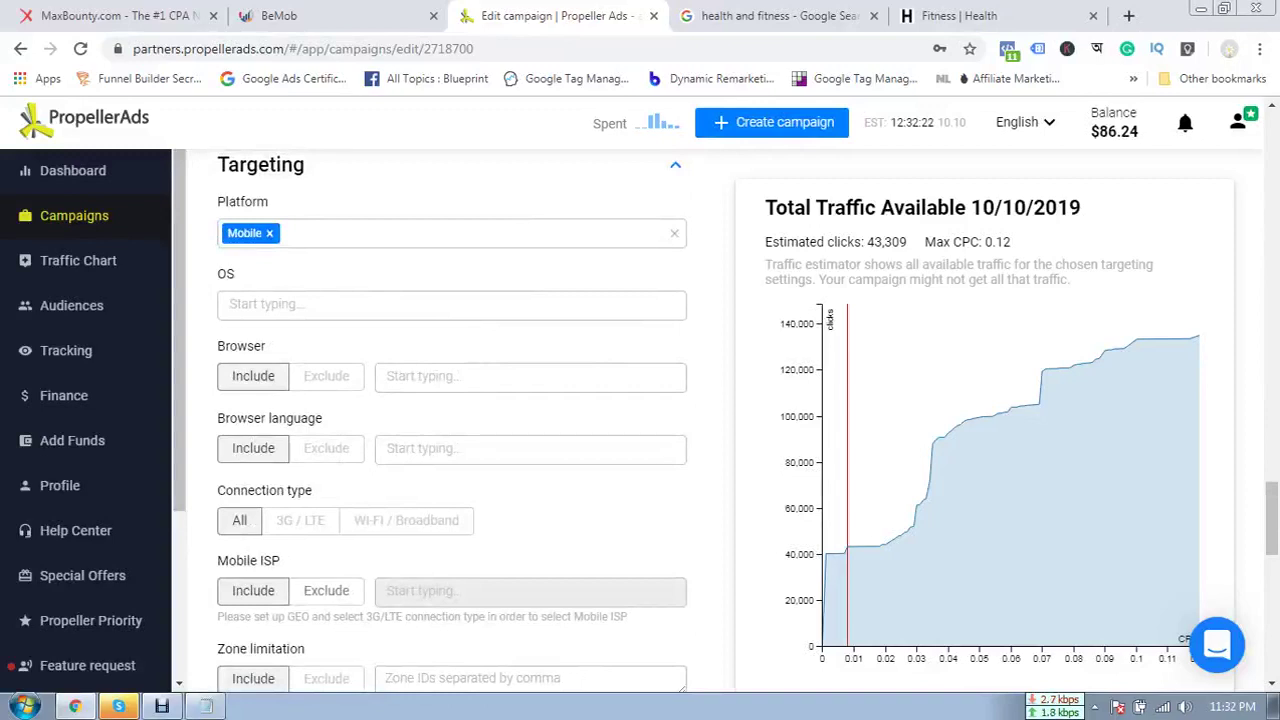
{"action": "scroll", "coordinate": [452, 420], "scroll_direction": "up", "scroll_amount": 2}
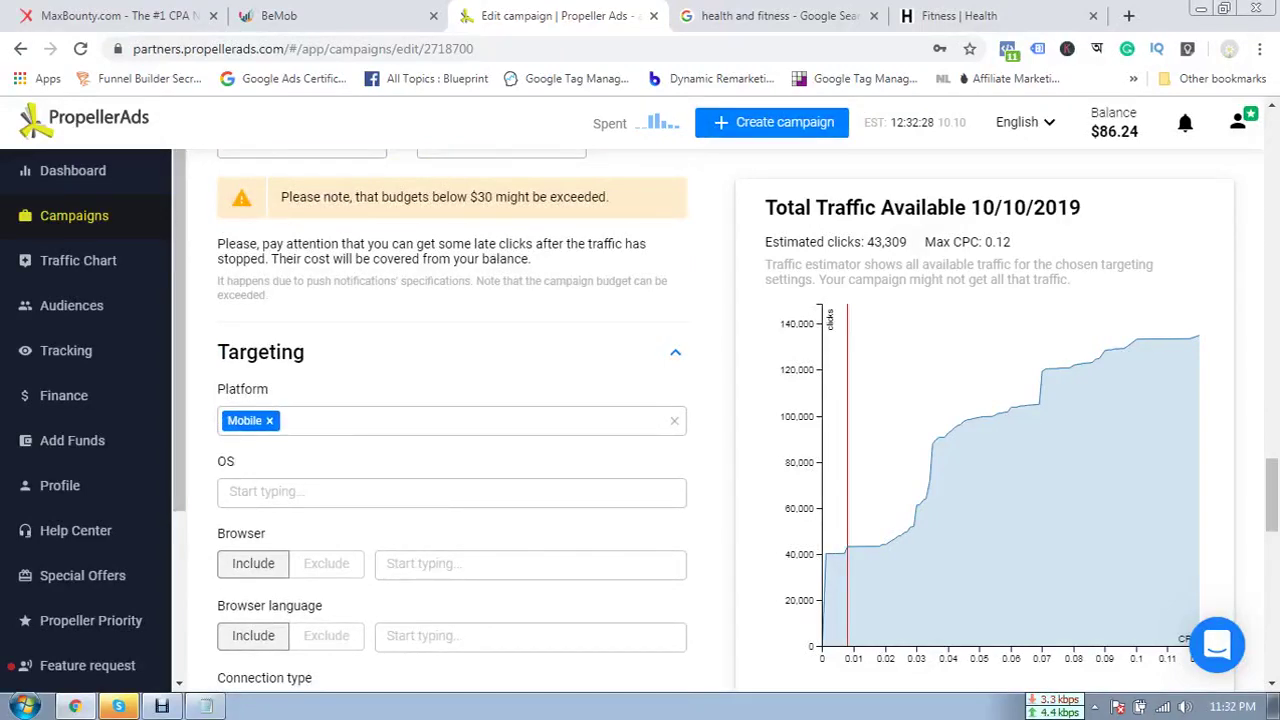
- Go back over the Countries & Bid, User Activity and Traffic Options settings
{"action": "scroll", "coordinate": [452, 420], "scroll_direction": "up", "scroll_amount": 5}
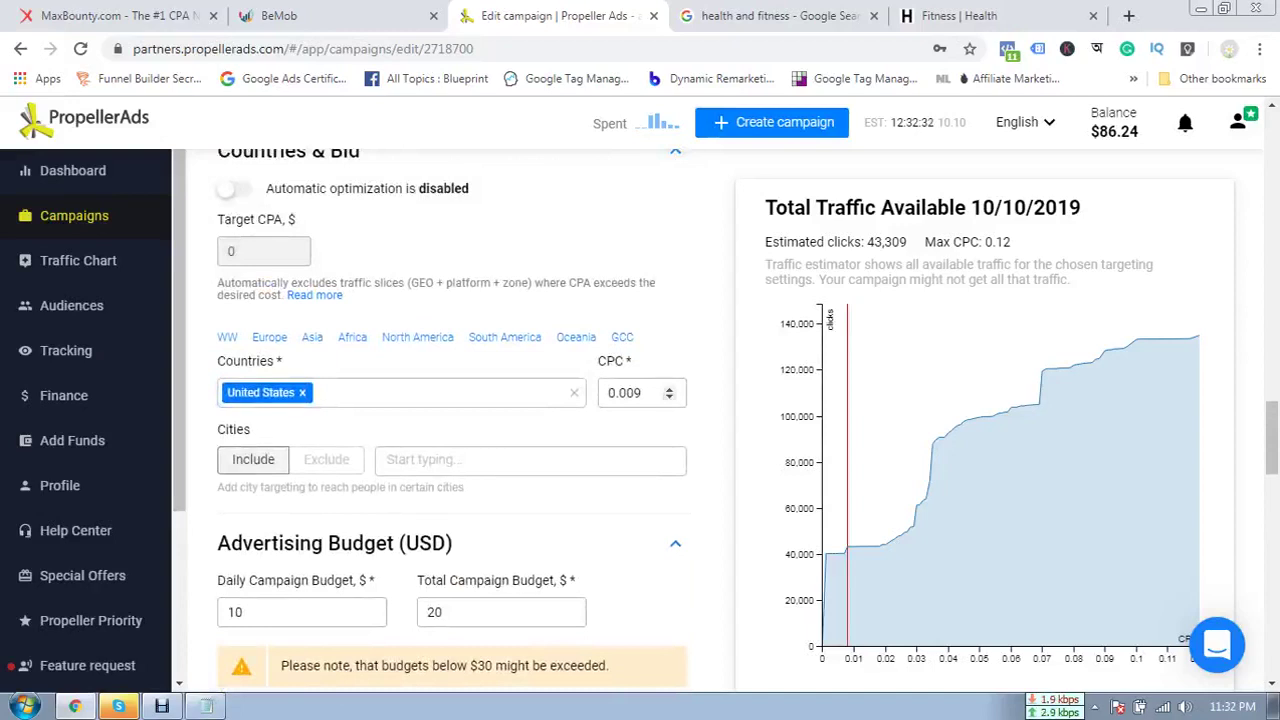
{"action": "scroll", "coordinate": [452, 420], "scroll_direction": "up", "scroll_amount": 5}
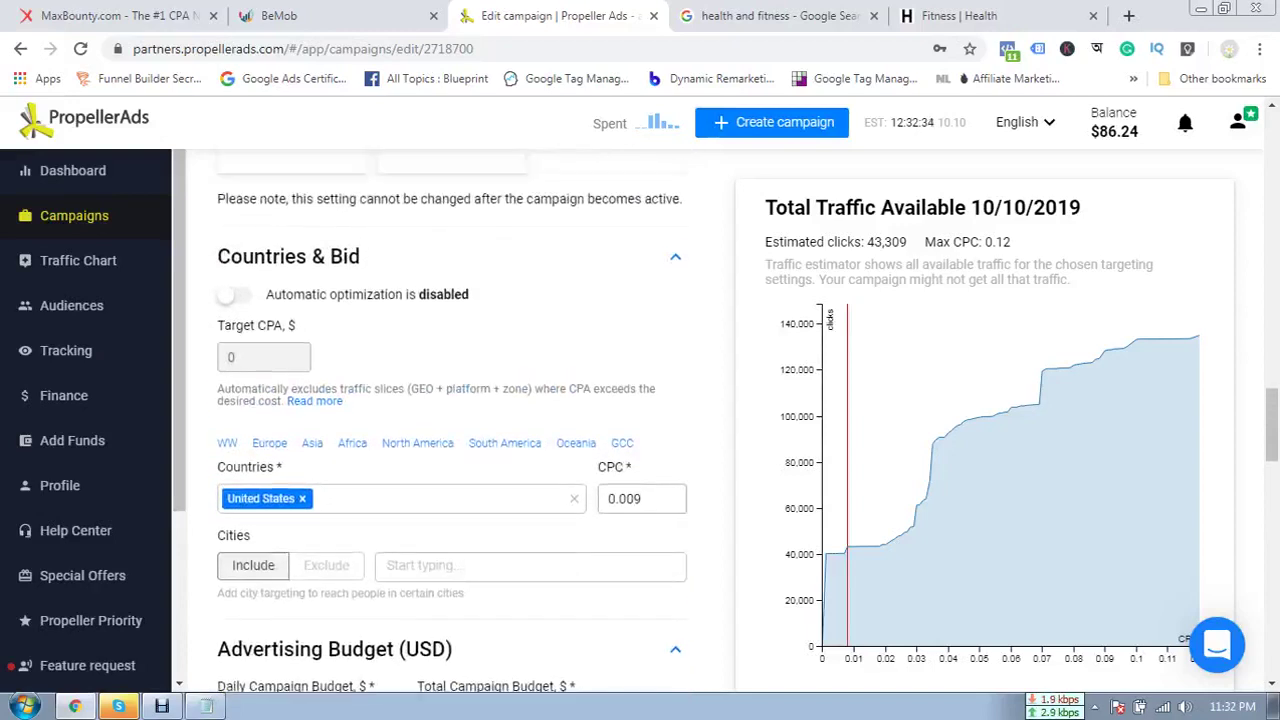
{"action": "scroll", "coordinate": [452, 420], "scroll_direction": "up", "scroll_amount": 3}
{"action": "scroll", "coordinate": [452, 420], "scroll_direction": "down", "scroll_amount": 2}
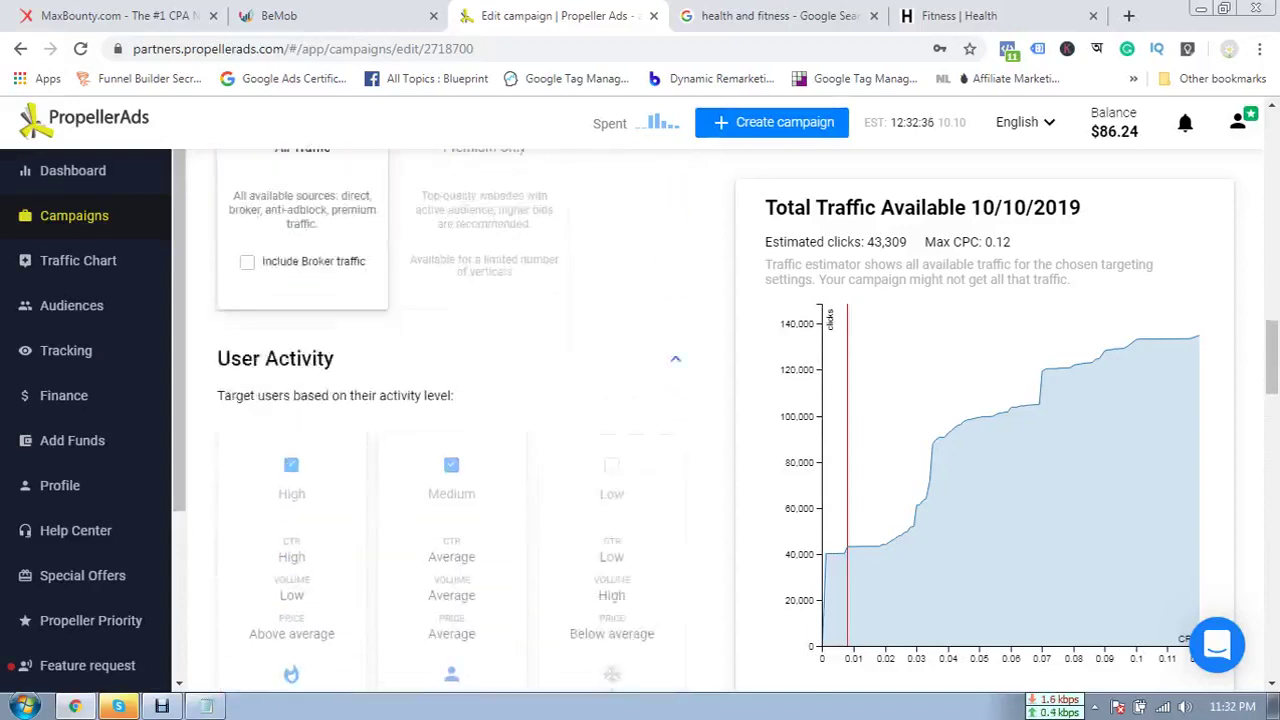
{"action": "scroll", "coordinate": [452, 420], "scroll_direction": "up", "scroll_amount": 2}
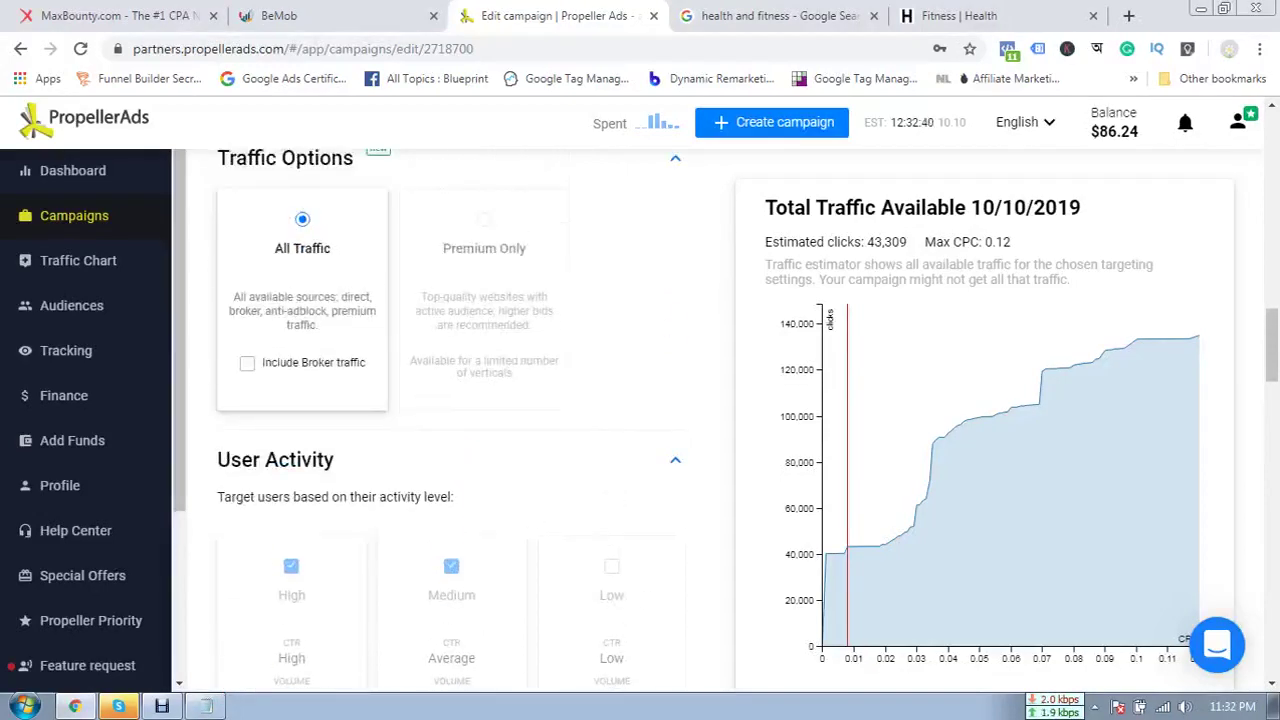
{"action": "scroll", "coordinate": [452, 420], "scroll_direction": "up", "scroll_amount": 1}
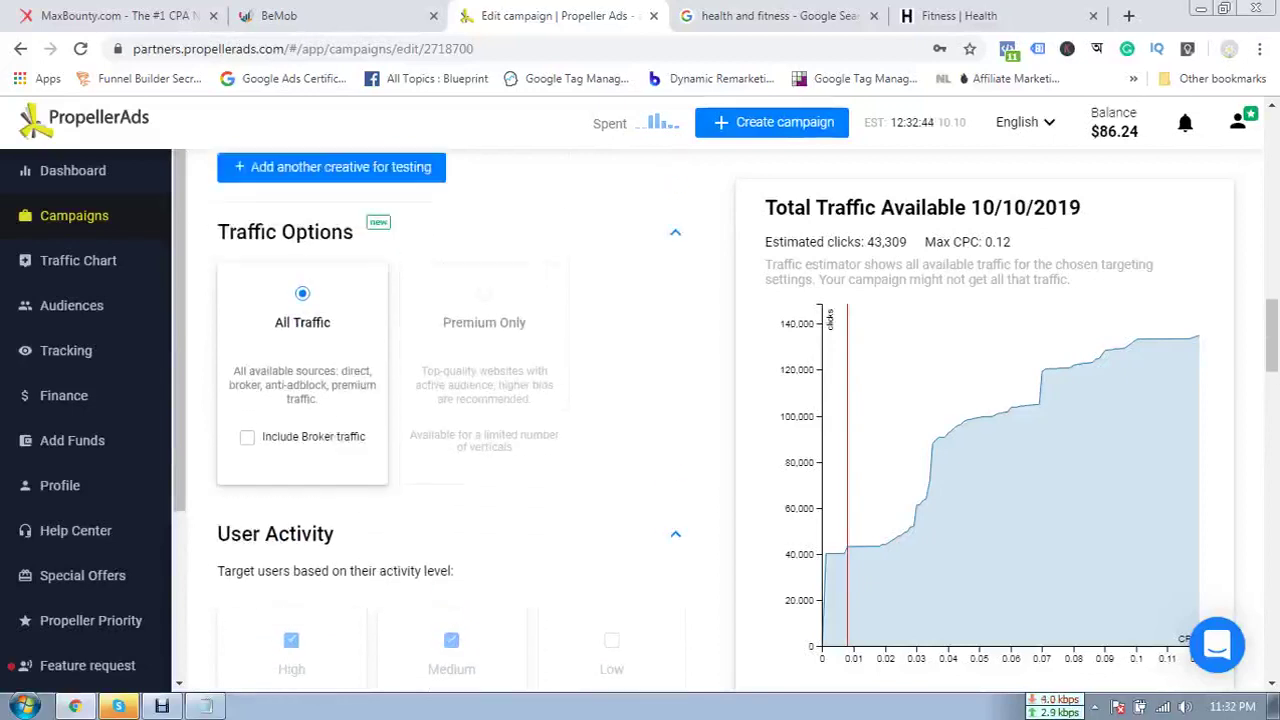
- Examine the frequency capping and both push notification creatives, including their titles, descriptions and images
{"action": "scroll", "coordinate": [452, 420], "scroll_direction": "up", "scroll_amount": 9}
{"action": "scroll", "coordinate": [452, 420], "scroll_direction": "up", "scroll_amount": 9}
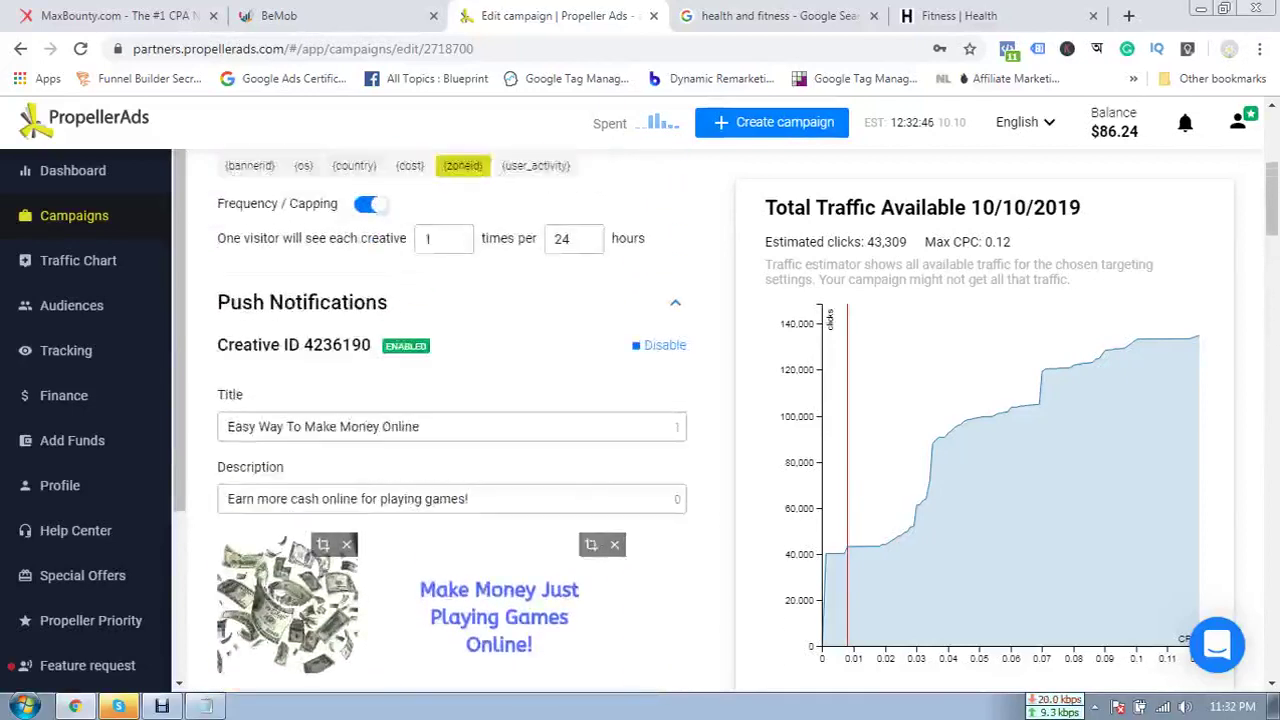
{"action": "scroll", "coordinate": [452, 420], "scroll_direction": "down", "scroll_amount": 4}
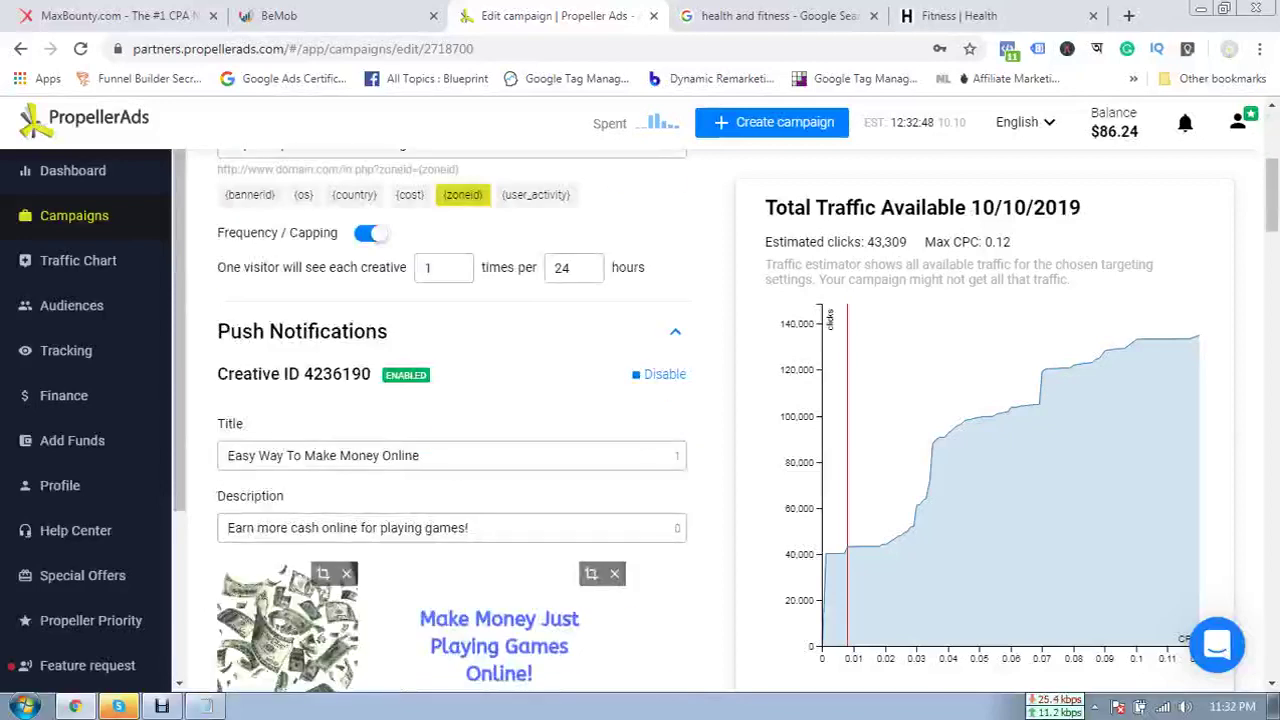
{"action": "scroll", "coordinate": [452, 420], "scroll_direction": "up", "scroll_amount": 2}
{"action": "scroll", "coordinate": [452, 420], "scroll_direction": "down", "scroll_amount": 6}
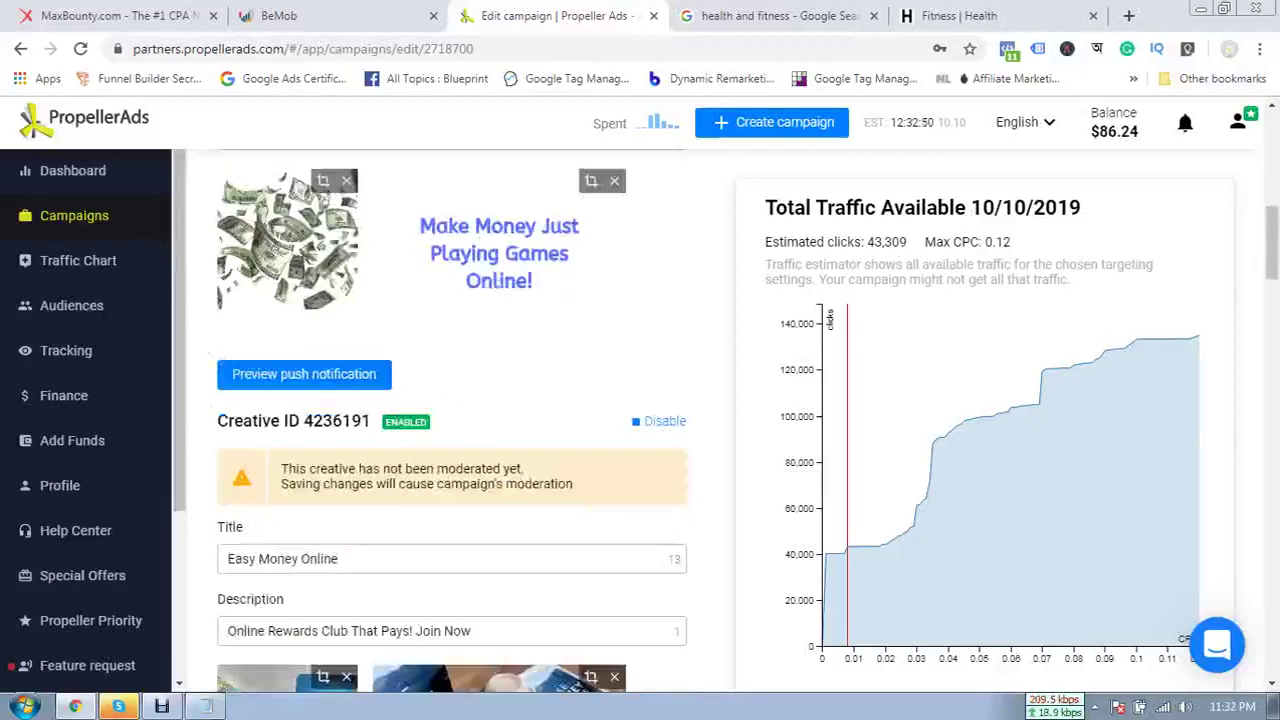
{"action": "scroll", "coordinate": [452, 420], "scroll_direction": "down", "scroll_amount": 1}
{"action": "scroll", "coordinate": [452, 420], "scroll_direction": "up", "scroll_amount": 2}
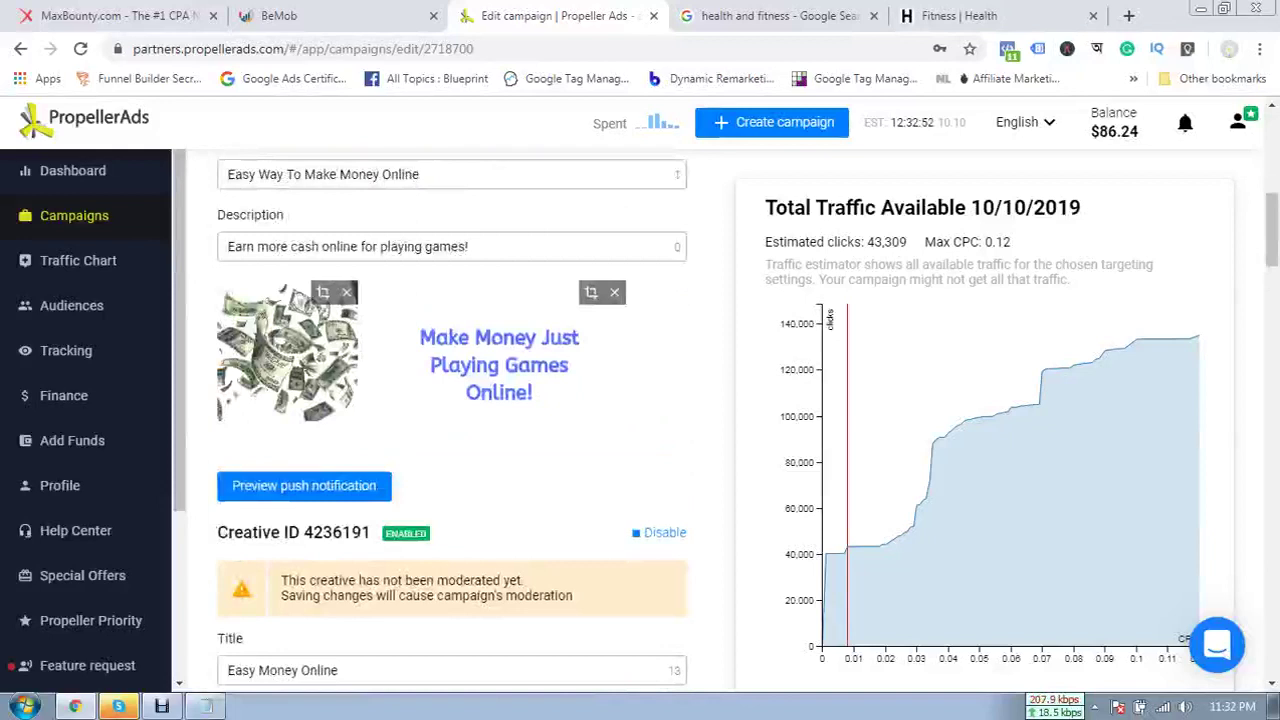
{"action": "scroll", "coordinate": [452, 420], "scroll_direction": "down", "scroll_amount": 7}
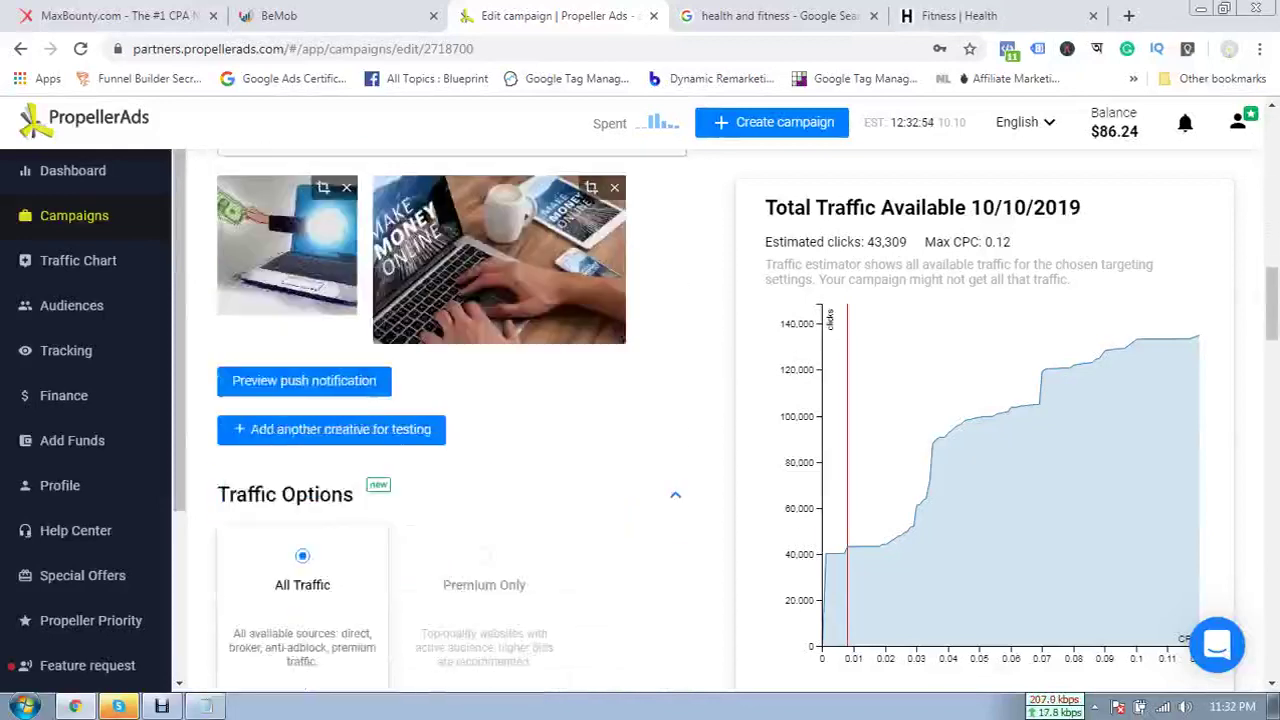
- Set the campaign's targeted operating system to Android, keeping the Mobile platform
{"action": "scroll", "coordinate": [452, 420], "scroll_direction": "down", "scroll_amount": 3}
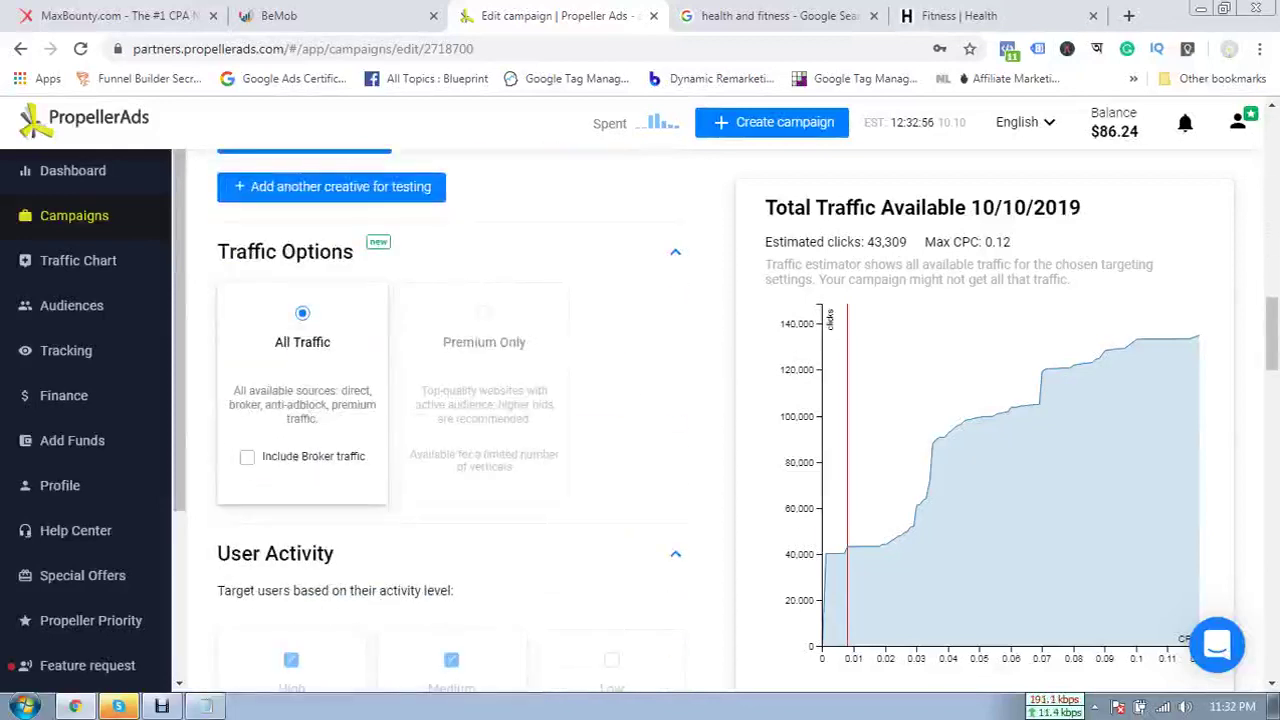
{"action": "scroll", "coordinate": [452, 420], "scroll_direction": "down", "scroll_amount": 5}
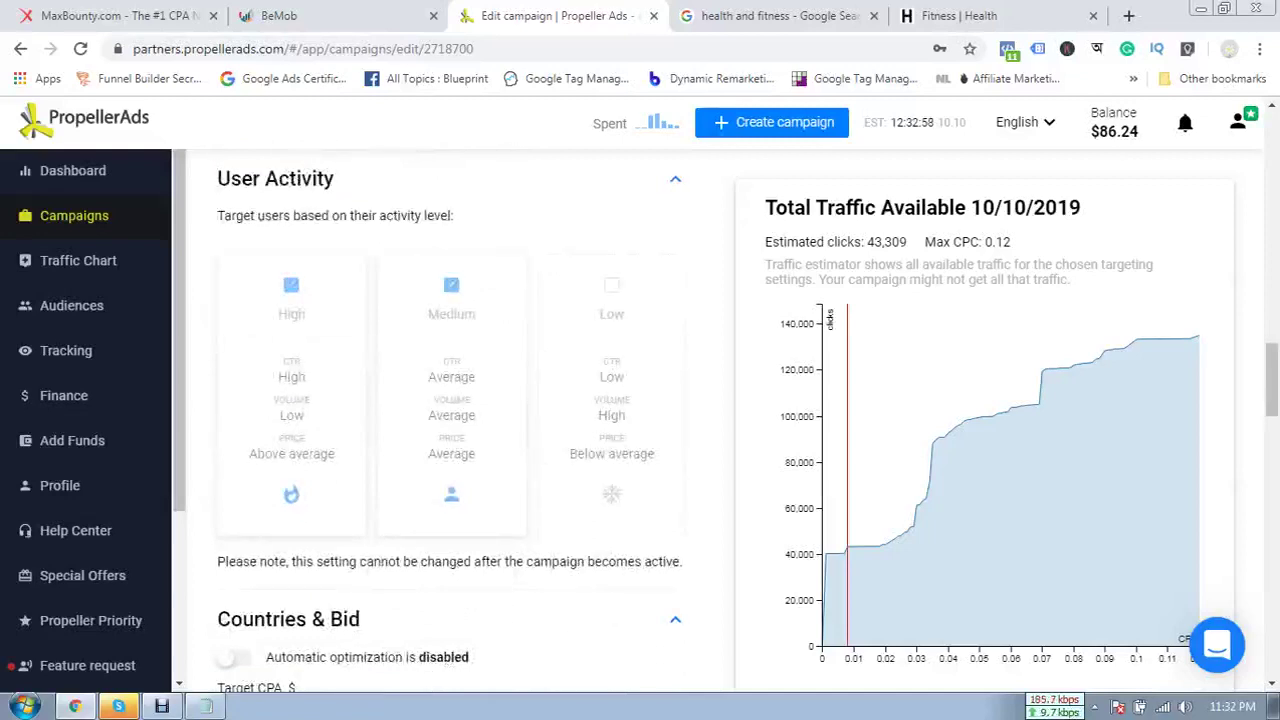
{"action": "scroll", "coordinate": [452, 420], "scroll_direction": "down", "scroll_amount": 5}
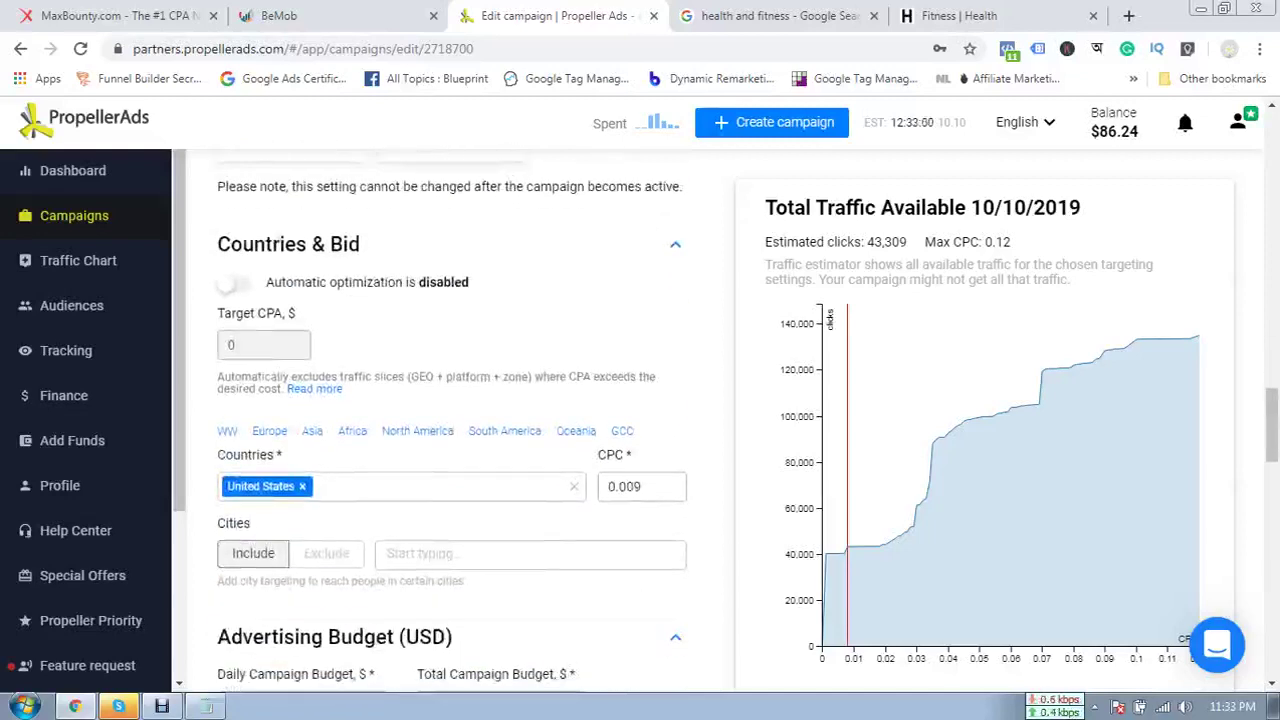
{"action": "scroll", "coordinate": [640, 392], "scroll_direction": "down", "scroll_amount": 1}
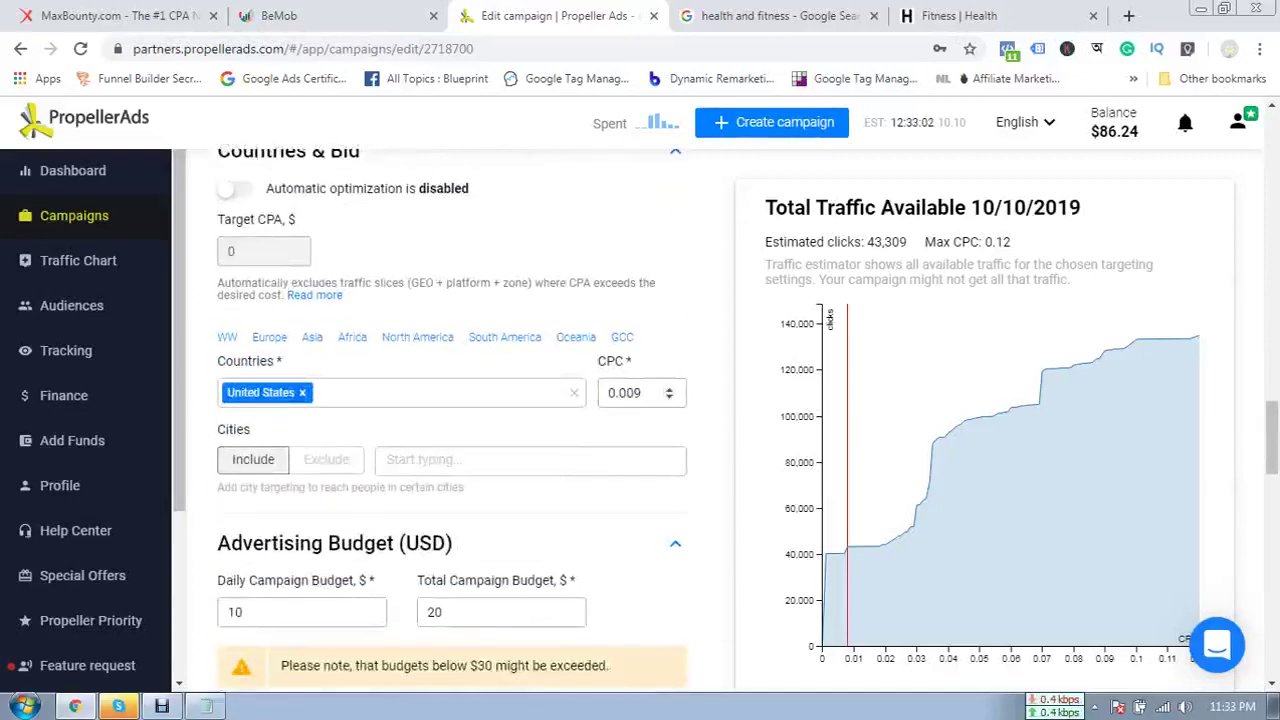
{"action": "scroll", "coordinate": [640, 392], "scroll_direction": "down", "scroll_amount": 5}
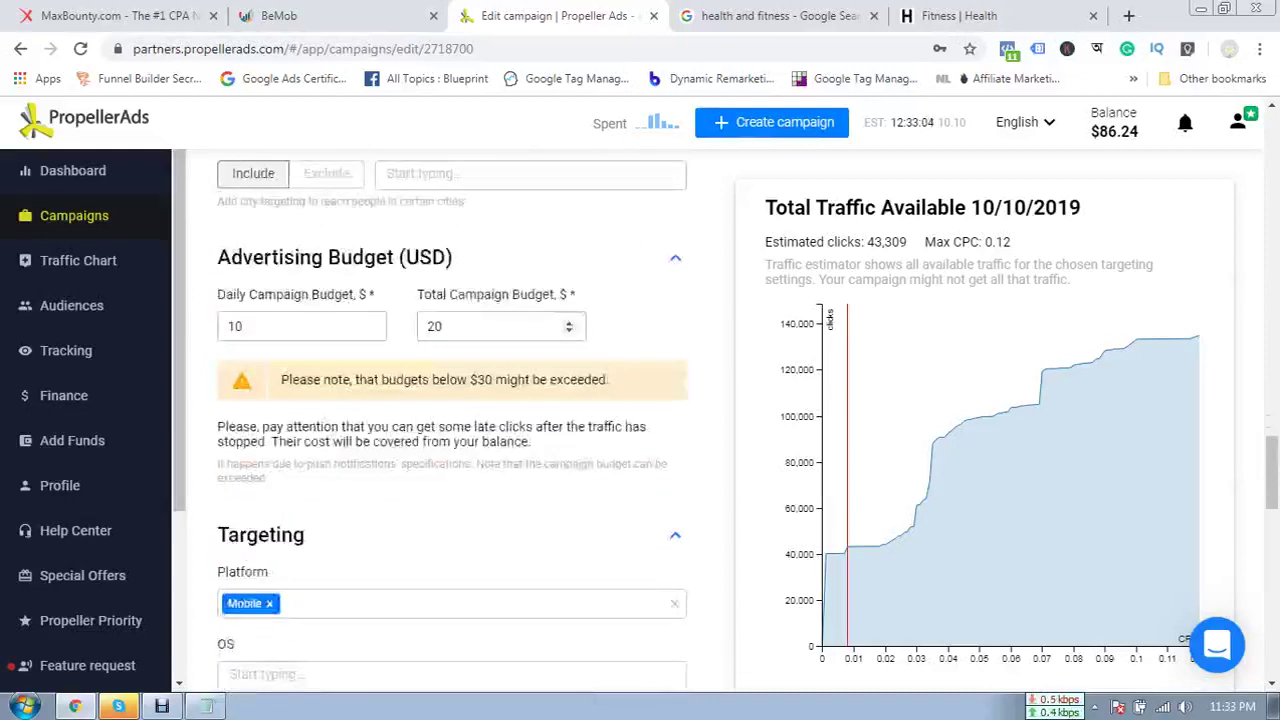
{"action": "scroll", "coordinate": [452, 420], "scroll_direction": "down", "scroll_amount": 2}
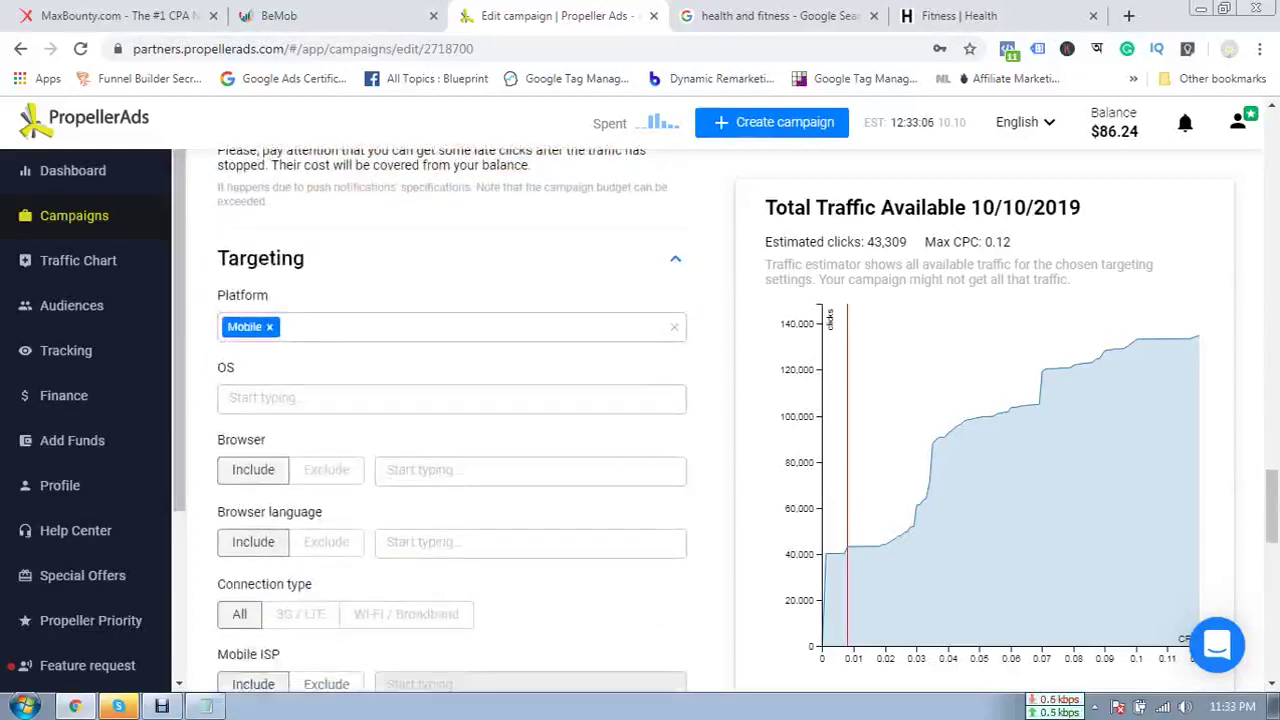
{"action": "left_click", "coordinate": [308, 398]}
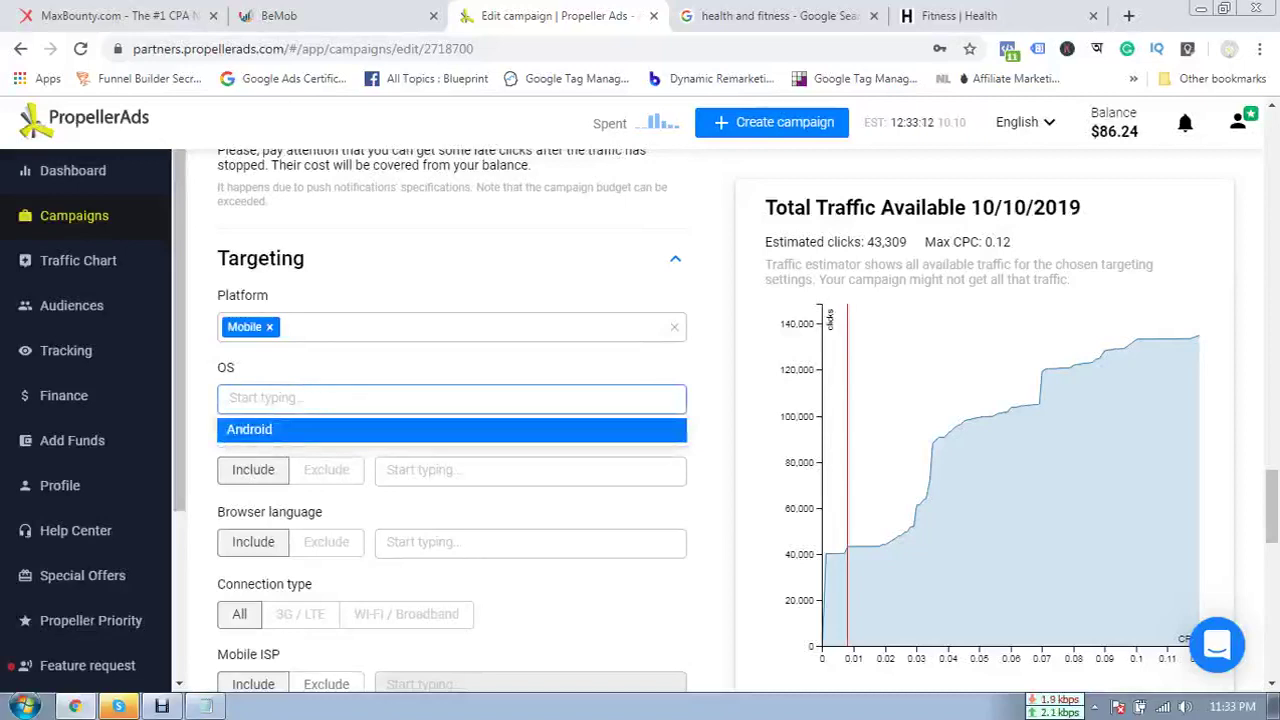
{"action": "key", "text": "Return"}
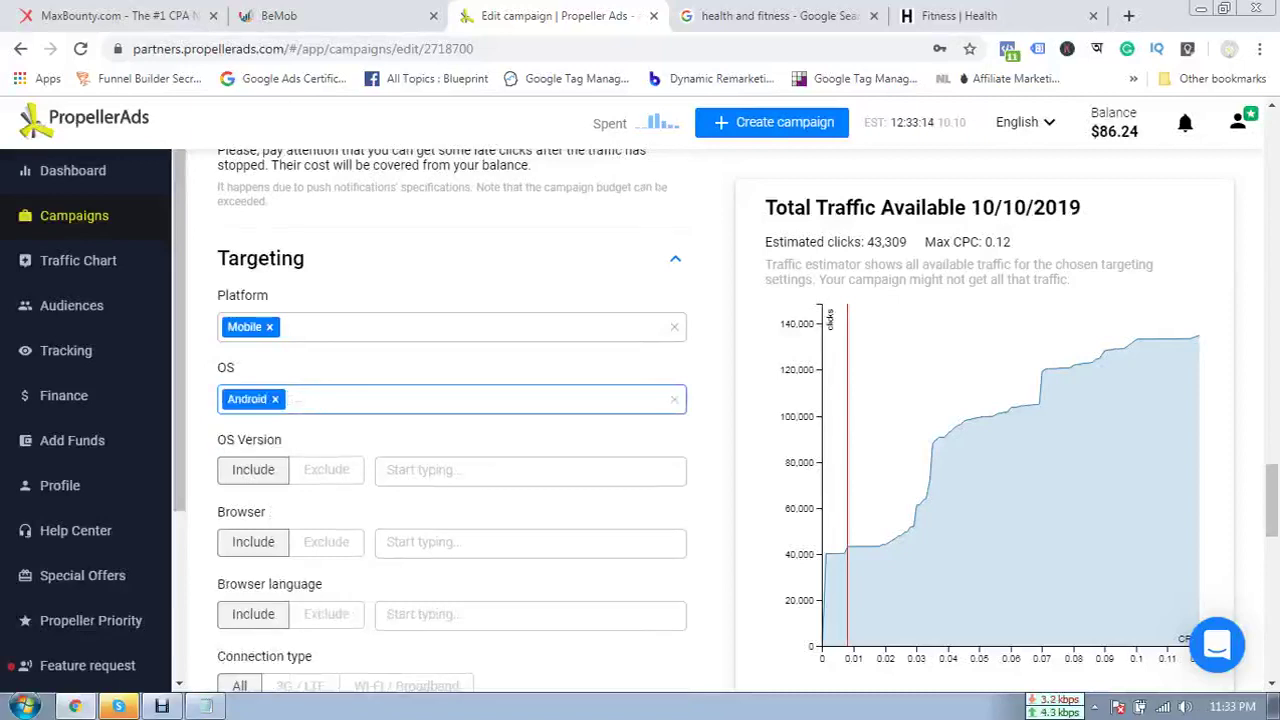
- Include Android 9, Android 8, Android 10 and Android 7 as OS versions and Google Chrome as the browser
{"action": "scroll", "coordinate": [452, 420], "scroll_direction": "down", "scroll_amount": 1}
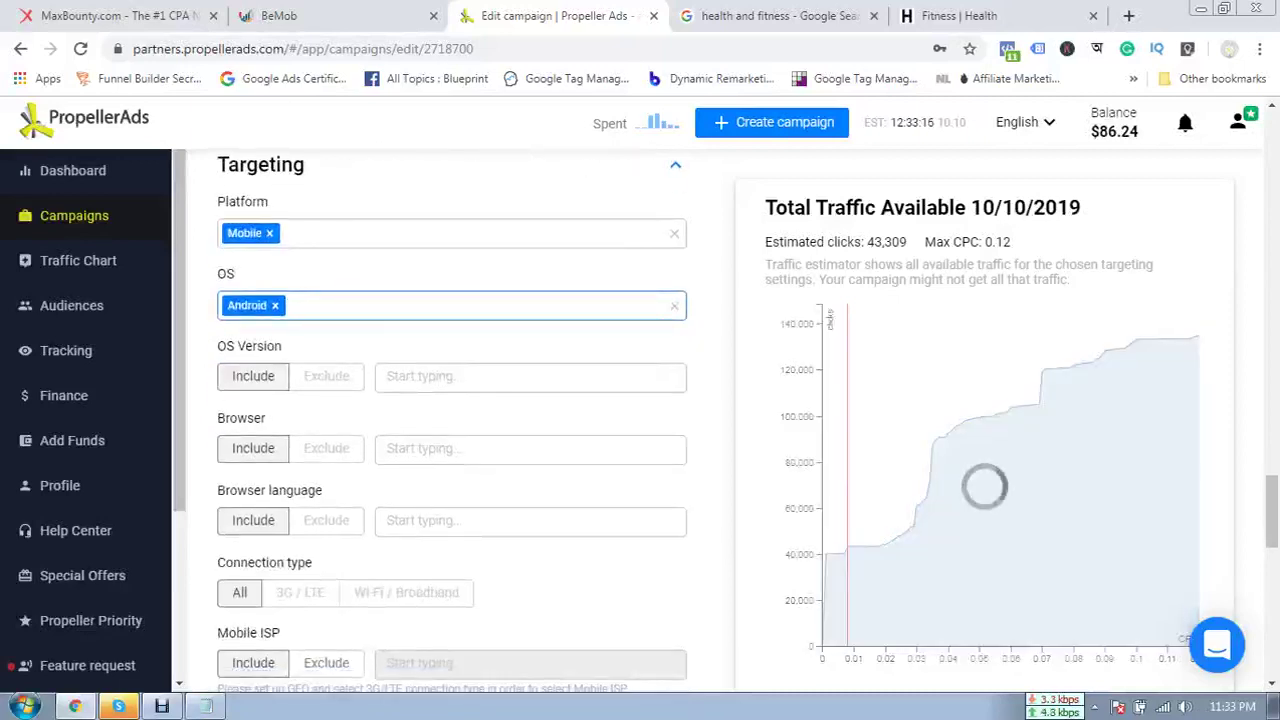
{"action": "left_click", "coordinate": [466, 376]}
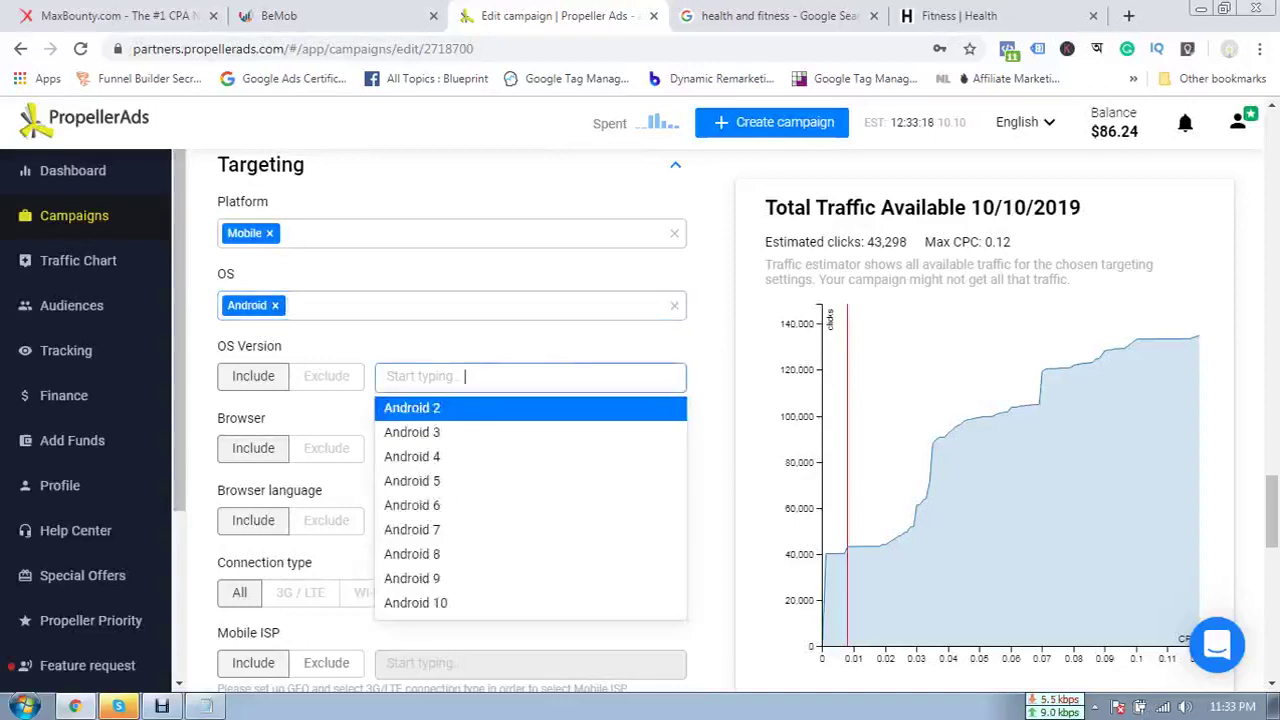
{"action": "scroll", "coordinate": [466, 503], "scroll_direction": "down", "scroll_amount": 4}
{"action": "scroll", "coordinate": [466, 400], "scroll_direction": "down", "scroll_amount": 1}
{"action": "scroll", "coordinate": [466, 357], "scroll_direction": "up", "scroll_amount": 3}
{"action": "key", "text": "Return"}
{"action": "key", "text": "Down"}
{"action": "key", "text": "Down"}
{"action": "key", "text": "Down"}
{"action": "key", "text": "Down"}
{"action": "key", "text": "Down"}
{"action": "key", "text": "Down"}
{"action": "key", "text": "Down"}
{"action": "key", "text": "Return"}
{"action": "key", "text": "Down"}
{"action": "key", "text": "Down"}
{"action": "key", "text": "Down"}
{"action": "key", "text": "Down"}
{"action": "key", "text": "Down"}
{"action": "key", "text": "Down"}
{"action": "key", "text": "Down"}
{"action": "key", "text": "Return"}
{"action": "key", "text": "Down"}
{"action": "key", "text": "Down"}
{"action": "key", "text": "Down"}
{"action": "key", "text": "Down"}
{"action": "key", "text": "Down"}
{"action": "key", "text": "Down"}
{"action": "key", "text": "Return"}
{"action": "key", "text": "Tab"}
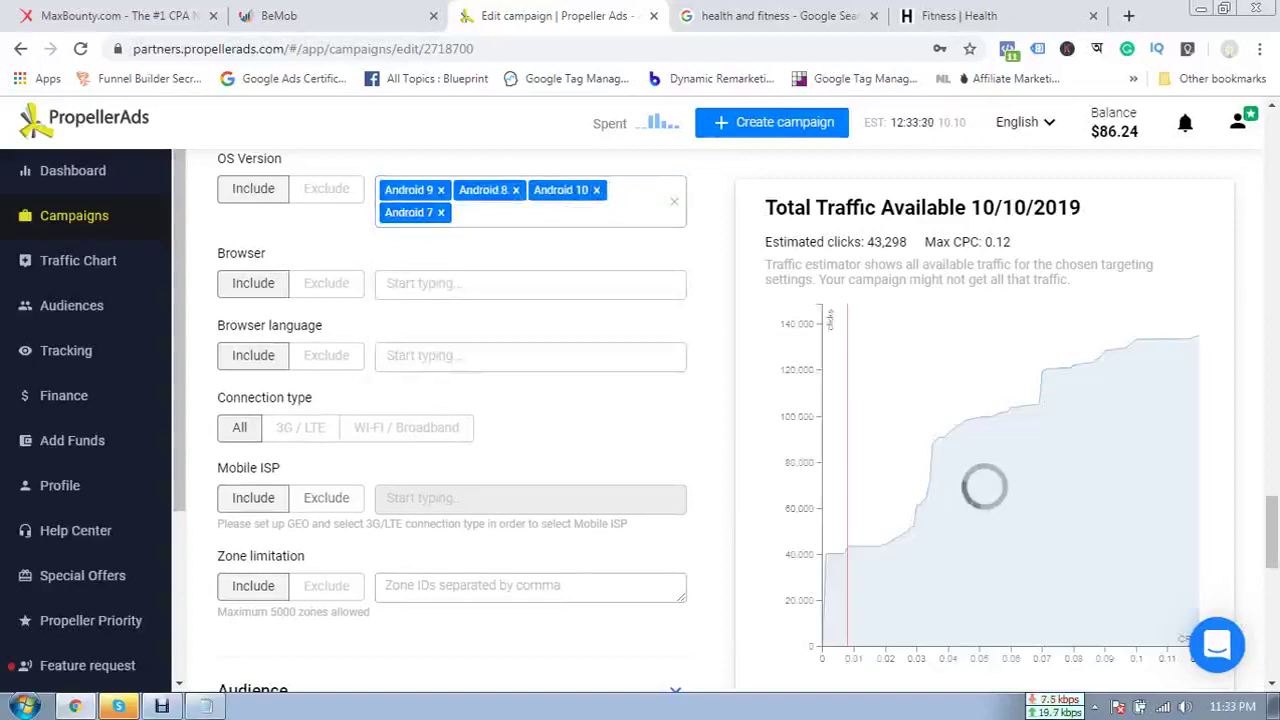
{"action": "left_click", "coordinate": [464, 283]}
{"action": "key", "text": "Return"}
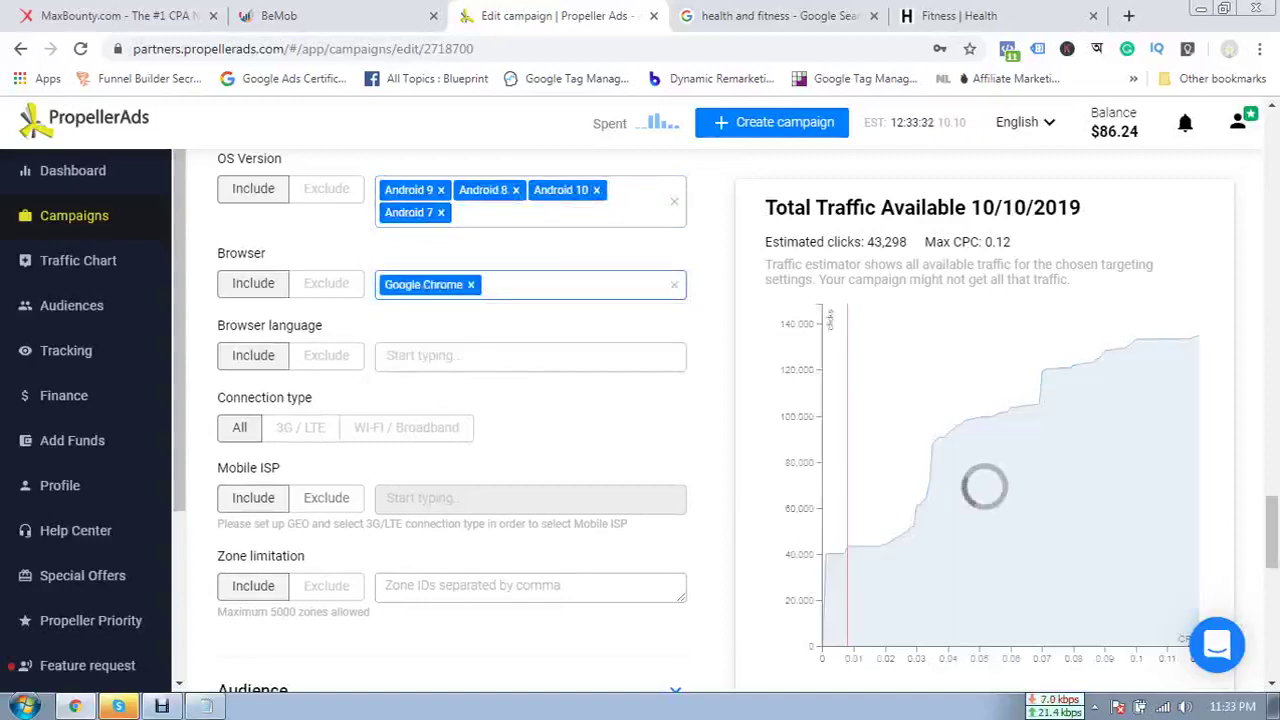
- Remove Android 7, Android 10 and Android 8 from the included OS versions, leaving only Android 9
{"action": "scroll", "coordinate": [450, 400], "scroll_direction": "up", "scroll_amount": 1}
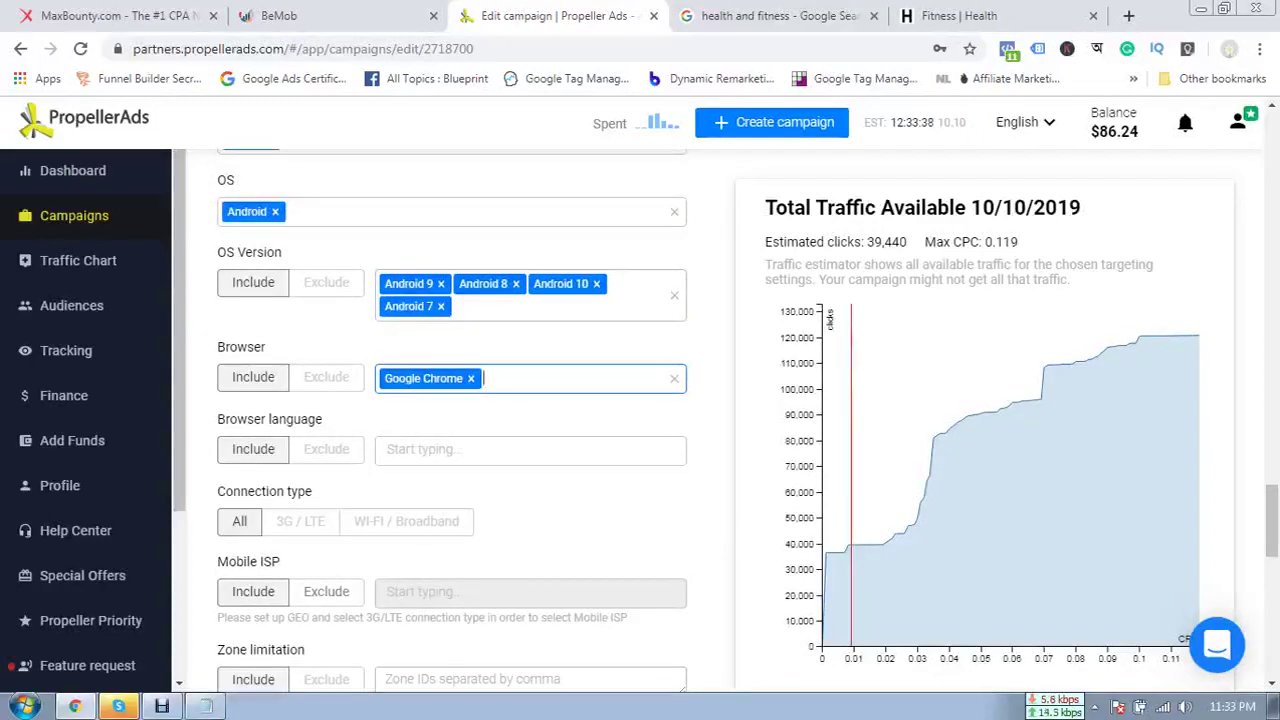
{"action": "left_click", "coordinate": [440, 306]}
{"action": "key", "text": "BackSpace"}
{"action": "key", "text": "BackSpace"}
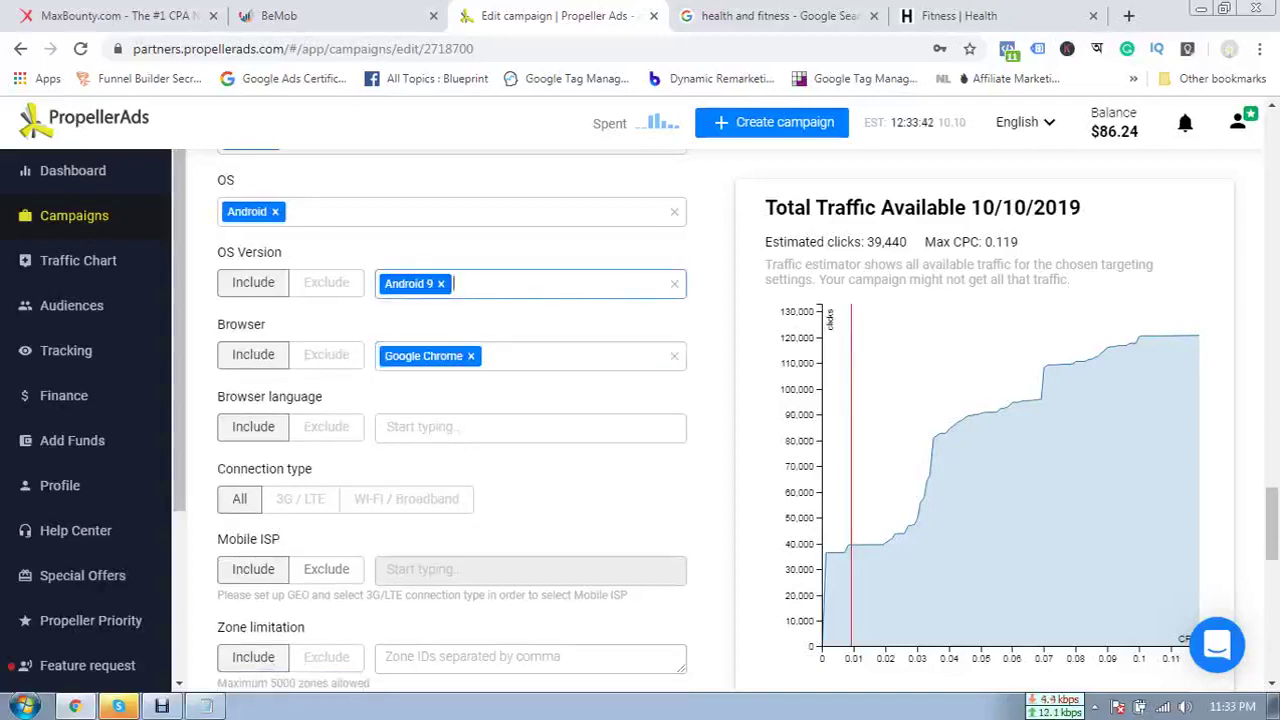
- Try Android 8 and Android 6 as additional OS versions to compare the traffic estimates, and remove them again
{"action": "left_click", "coordinate": [515, 284]}
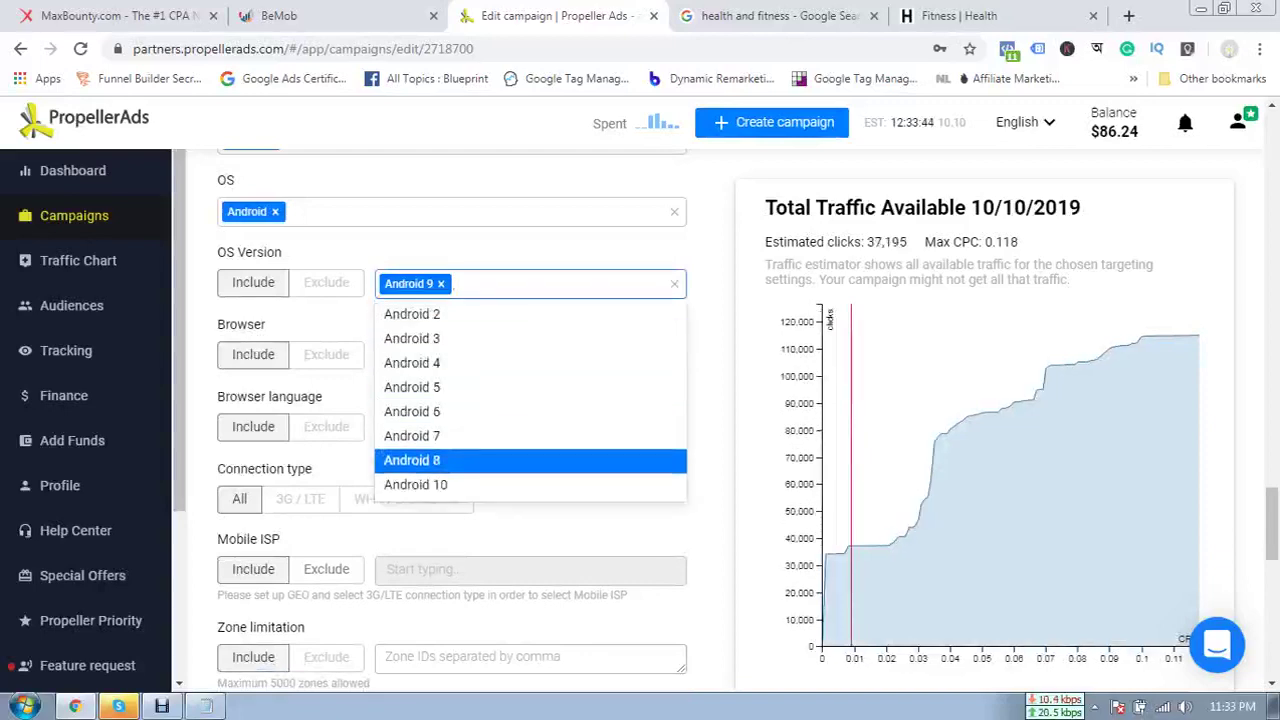
{"action": "left_click", "coordinate": [480, 461]}
{"action": "left_click", "coordinate": [580, 284]}
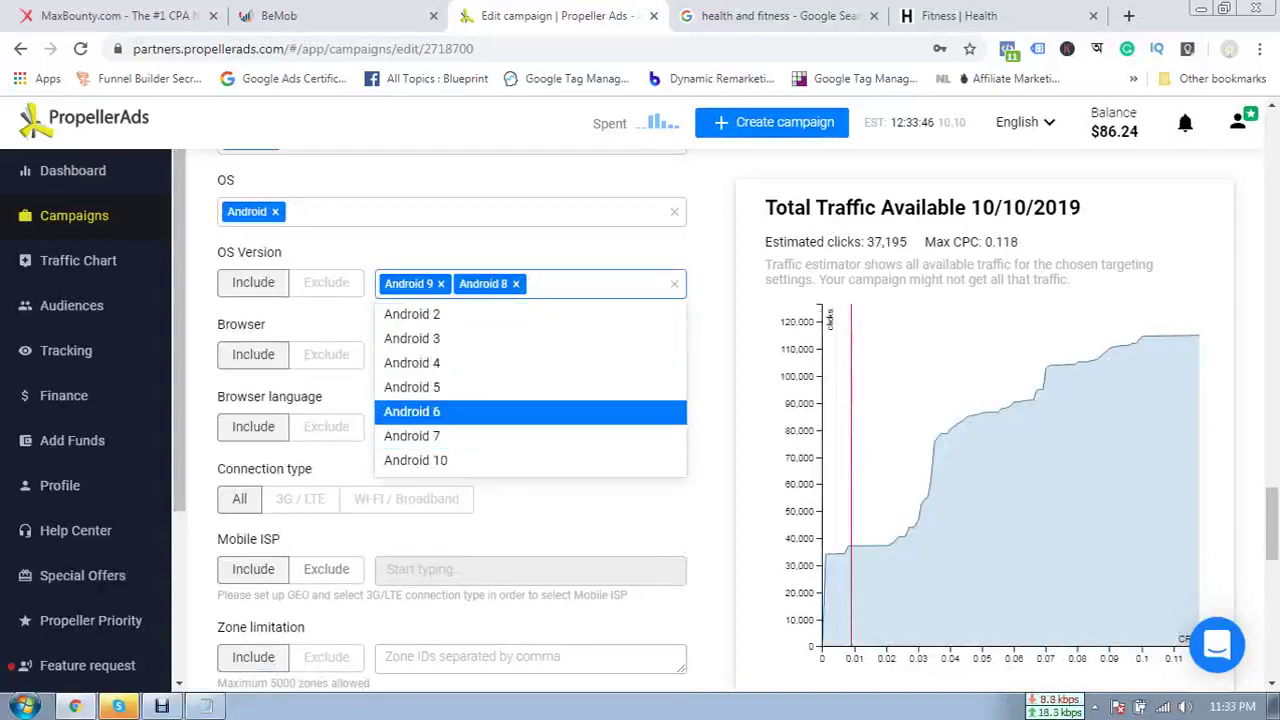
{"action": "left_click", "coordinate": [480, 412]}
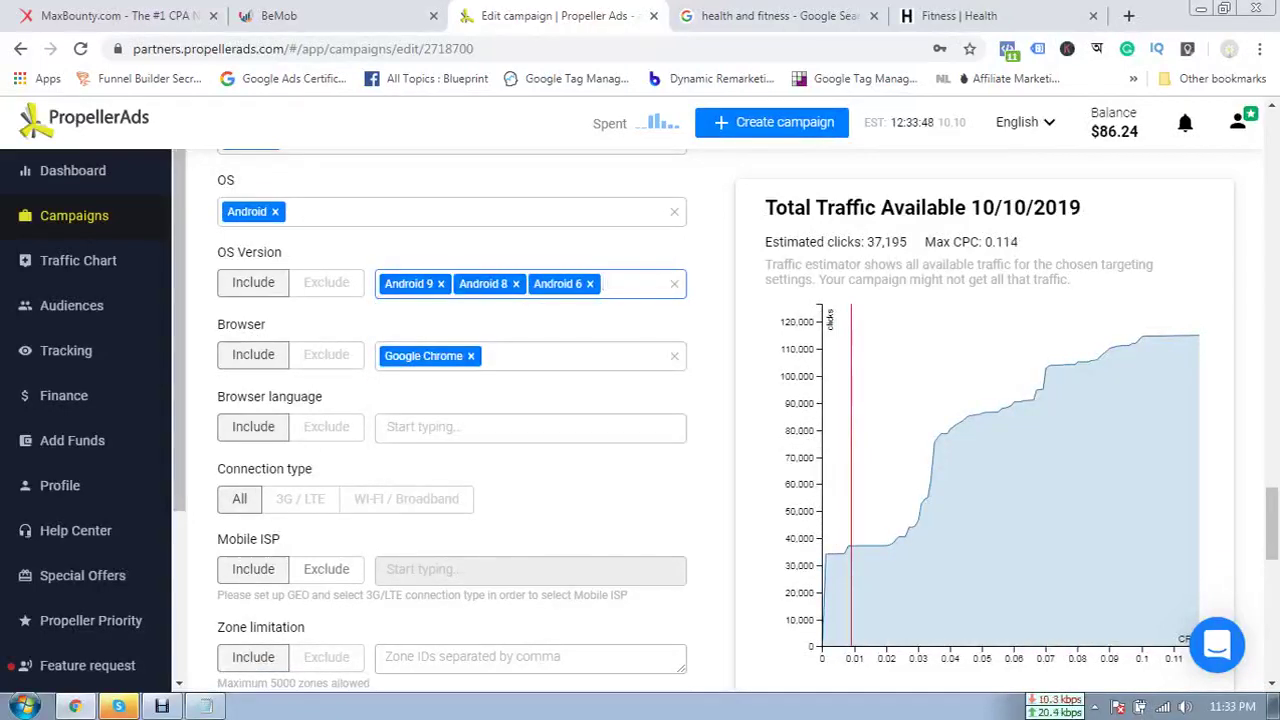
{"action": "key", "text": "BackSpace"}
{"action": "key", "text": "BackSpace"}
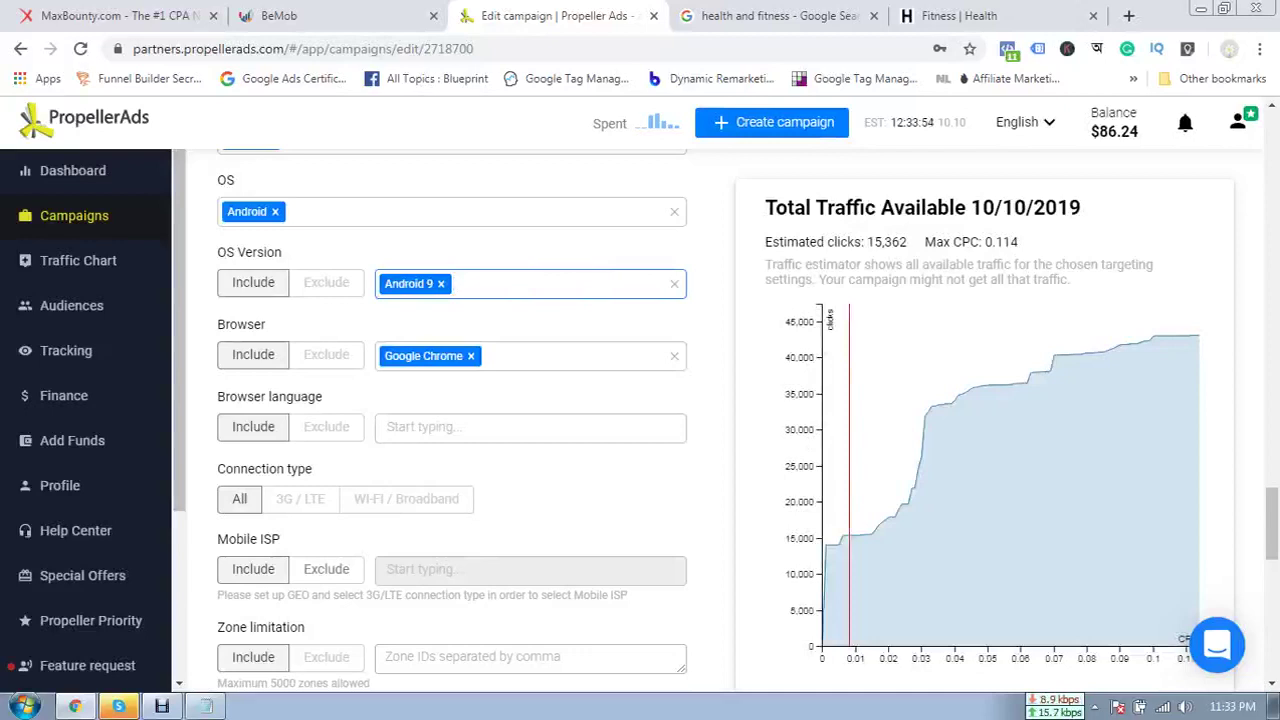
{"action": "left_click", "coordinate": [530, 284]}
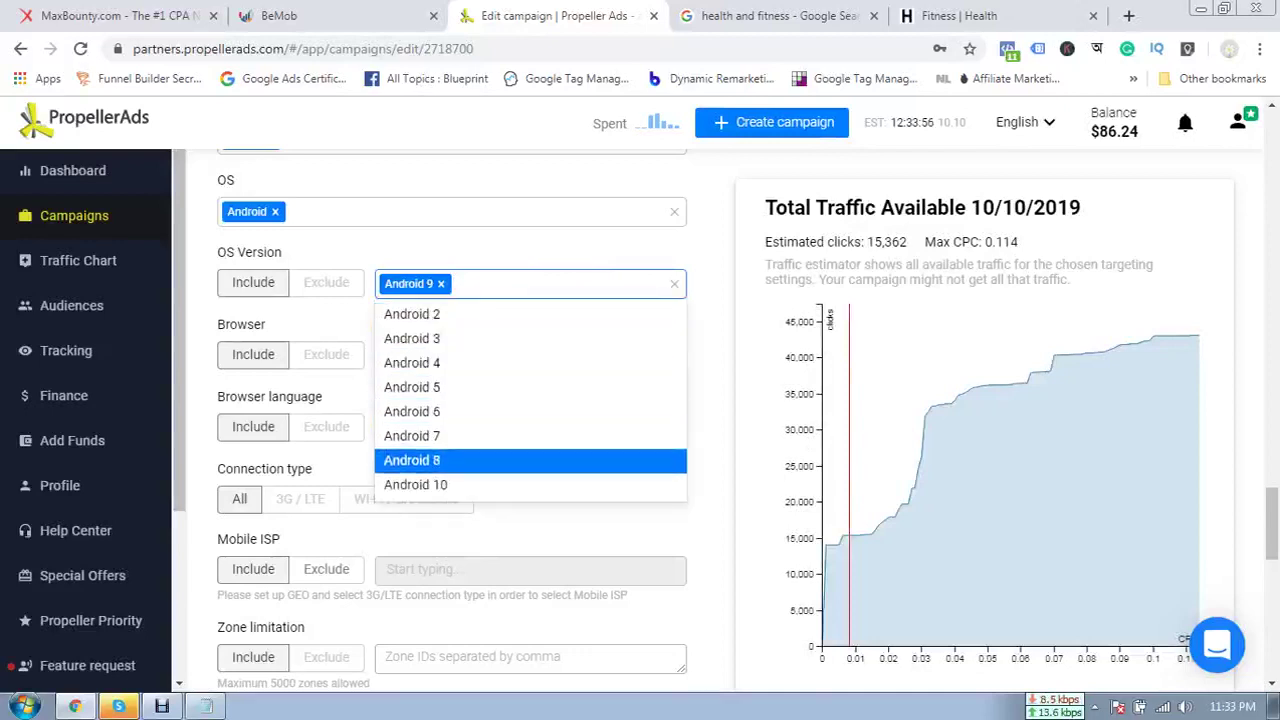
{"action": "key", "text": "Return"}
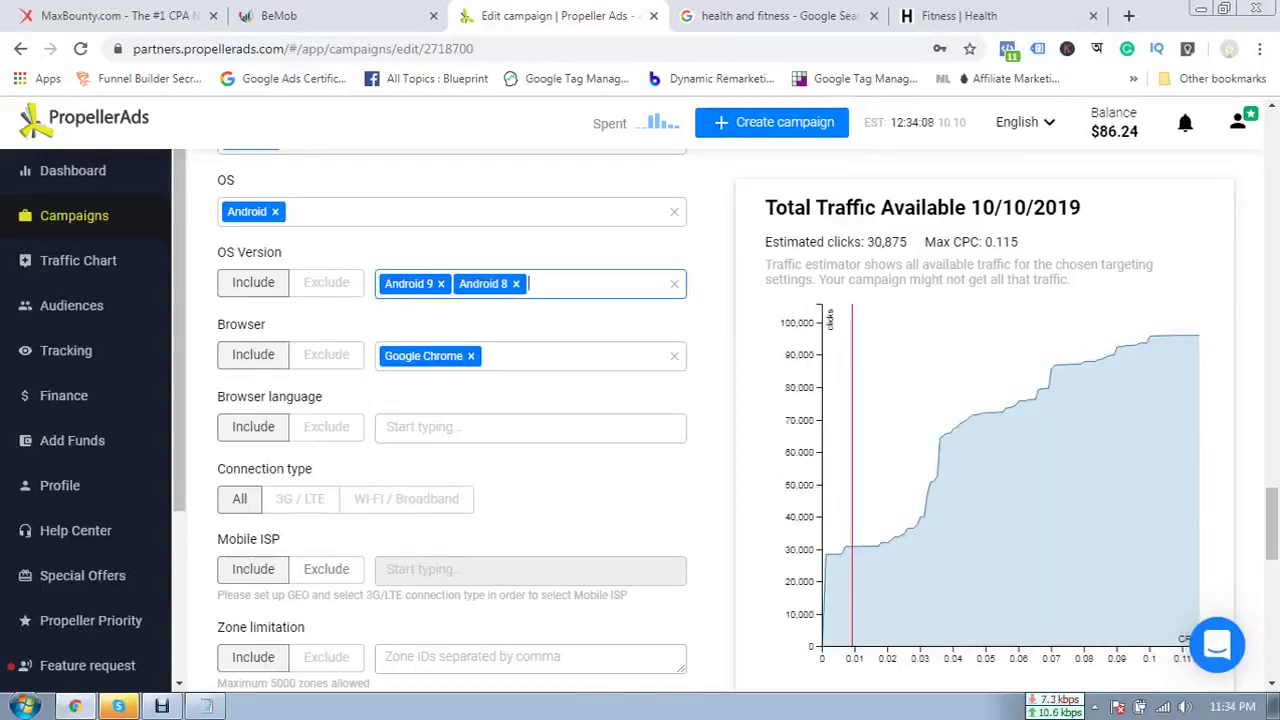
{"action": "key", "text": "BackSpace"}
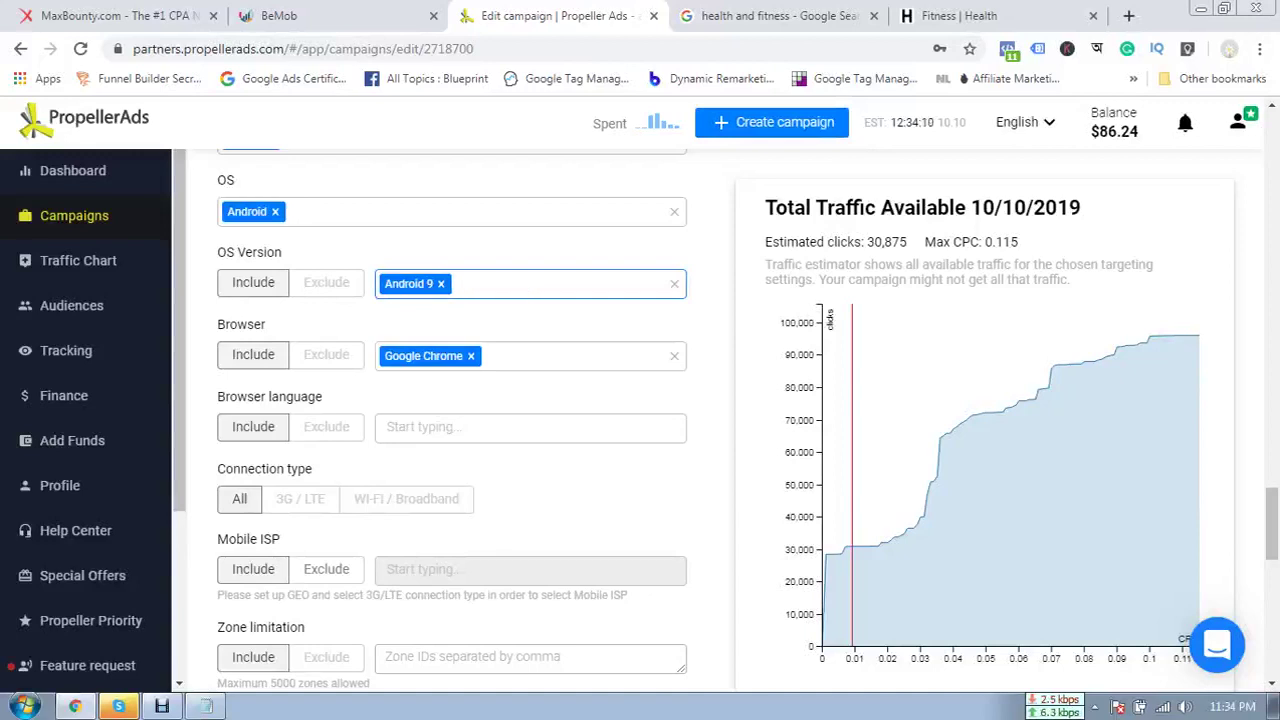
- Include English as the targeted browser language
{"action": "scroll", "coordinate": [450, 400], "scroll_direction": "down", "scroll_amount": 1}
{"action": "left_click", "coordinate": [465, 334]}
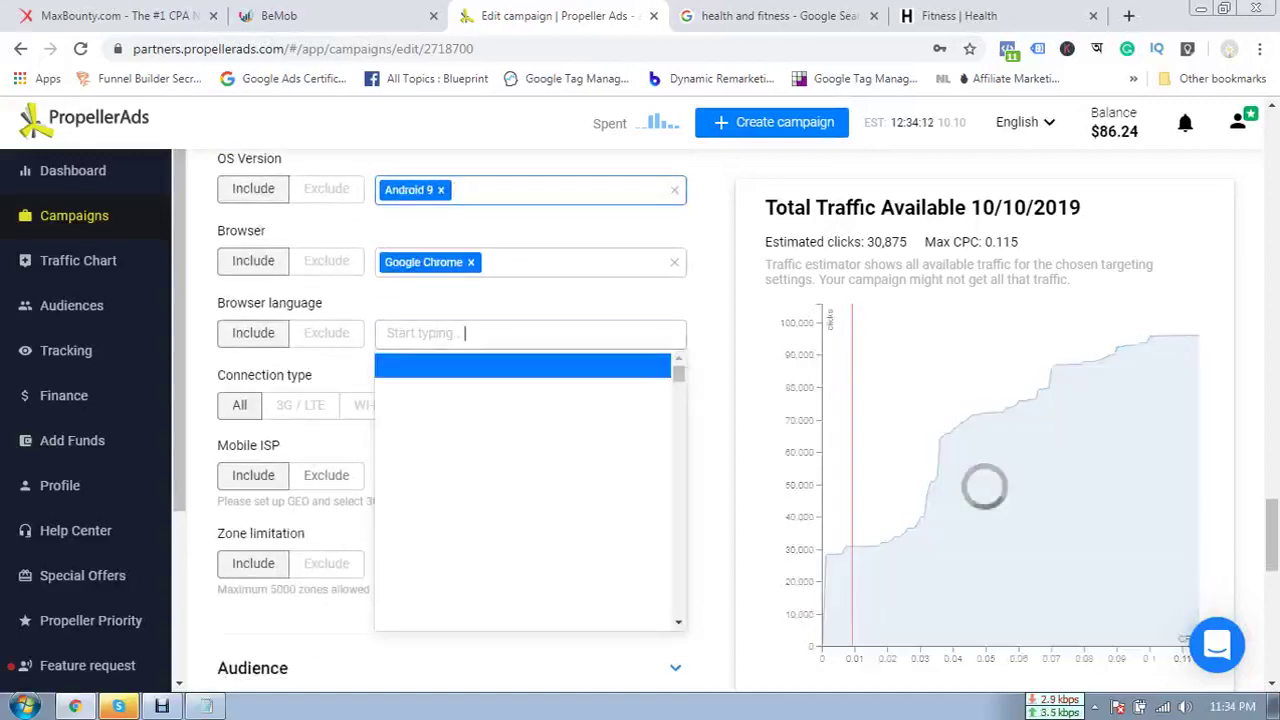
{"action": "type", "text": "e"}
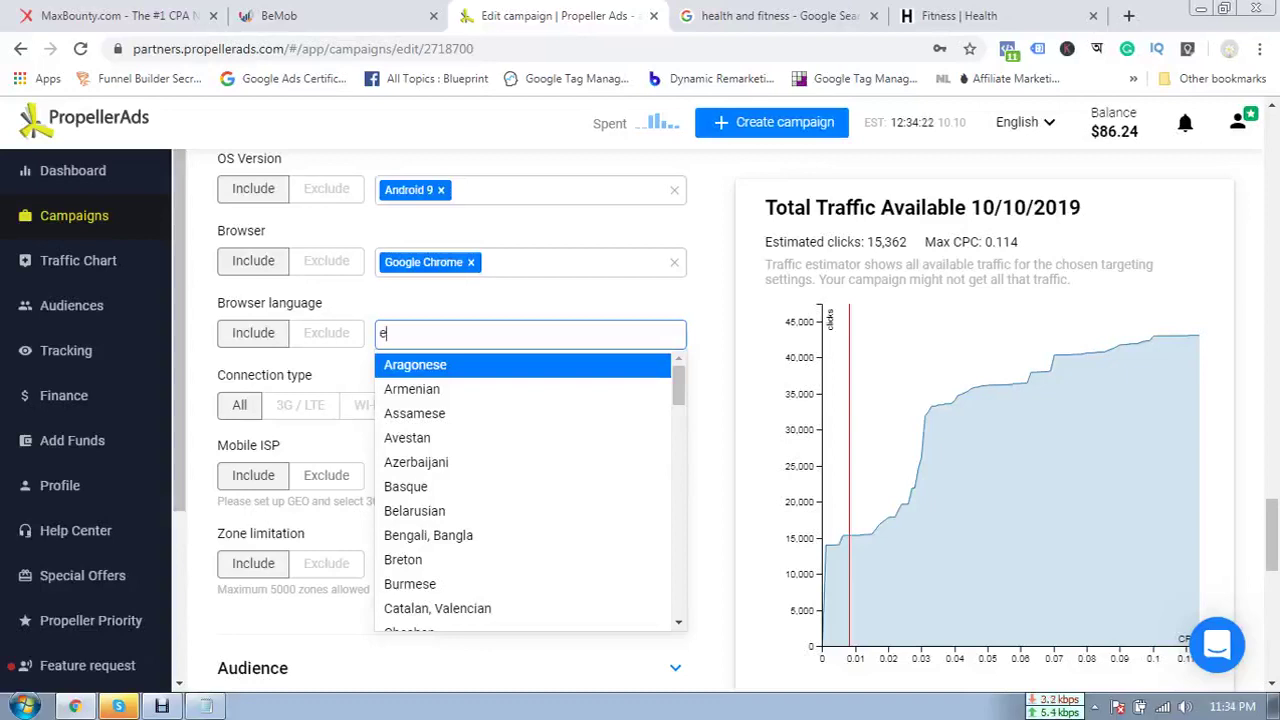
{"action": "scroll", "coordinate": [523, 490], "scroll_direction": "down", "scroll_amount": 1}
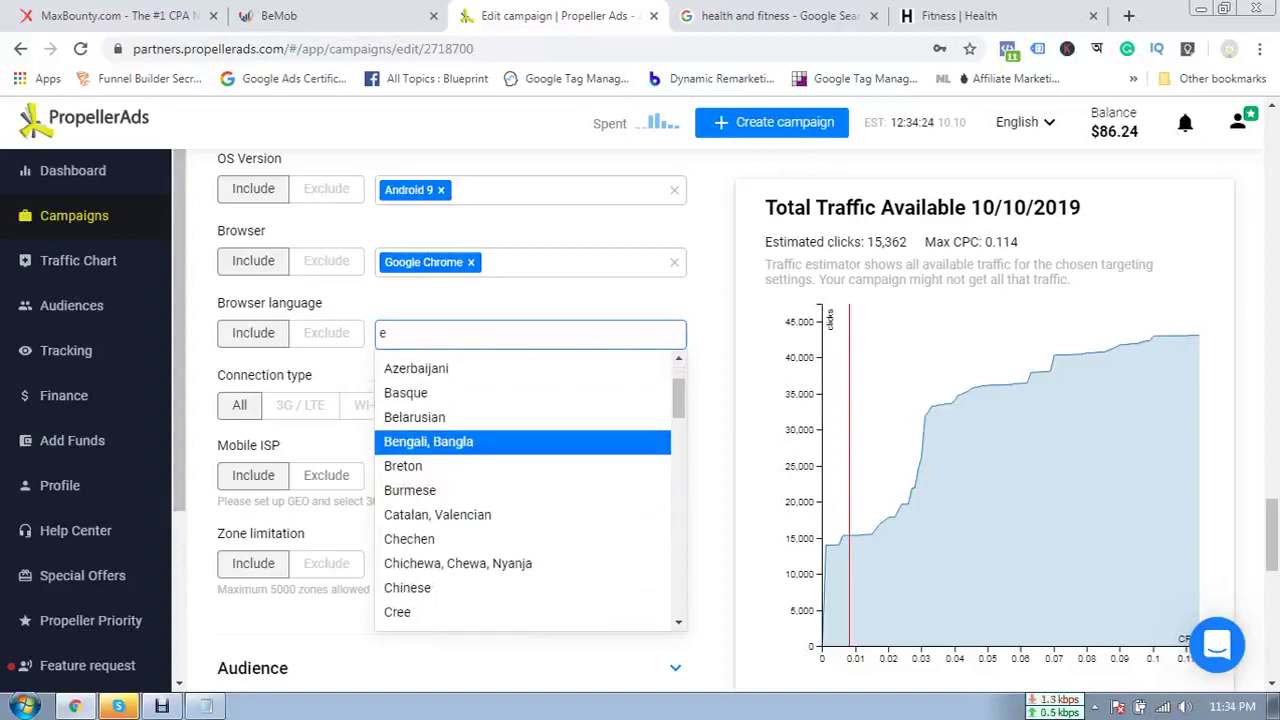
{"action": "key", "text": "Down"}
{"action": "key", "text": "Down"}
{"action": "key", "text": "Down"}
{"action": "key", "text": "Down"}
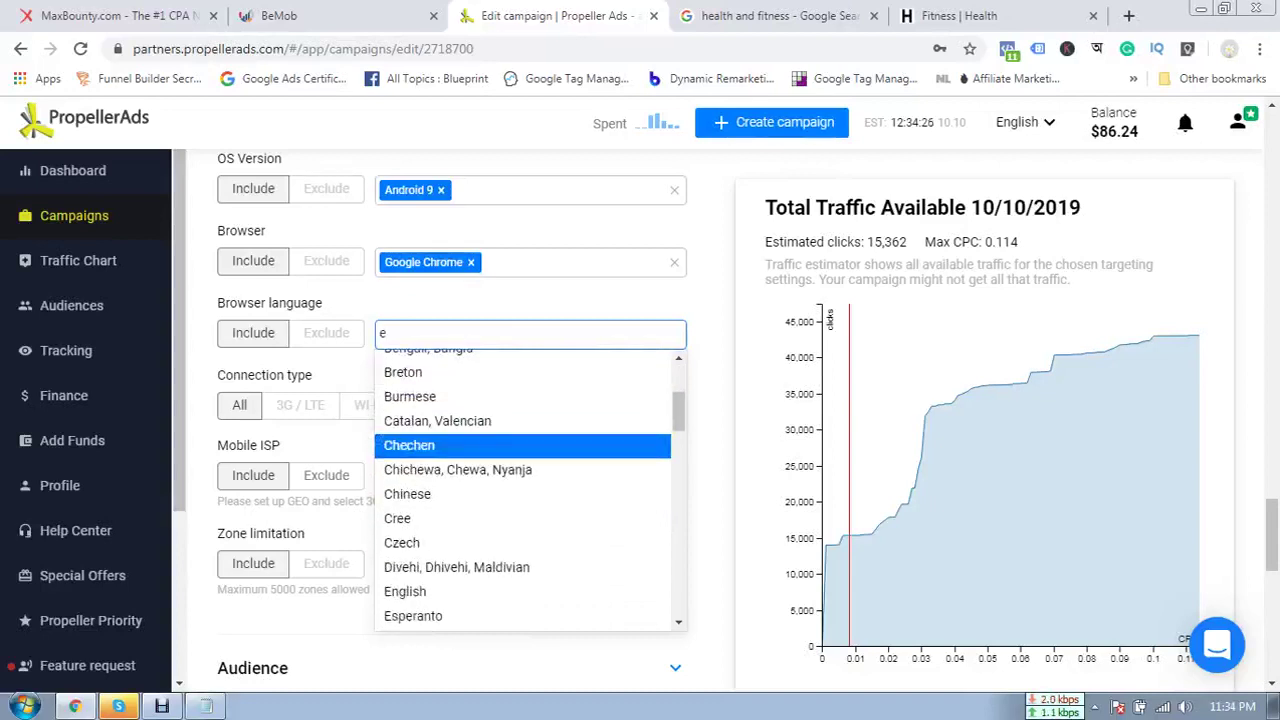
{"action": "key", "text": "Up"}
{"action": "key", "text": "Up"}
{"action": "key", "text": "Up"}
{"action": "key", "text": "Up"}
{"action": "key", "text": "Up"}
{"action": "key", "text": "Up"}
{"action": "key", "text": "Up"}
{"action": "key", "text": "Down"}
{"action": "key", "text": "Down"}
{"action": "key", "text": "Down"}
{"action": "key", "text": "Down"}
{"action": "key", "text": "Down"}
{"action": "key", "text": "Down"}
{"action": "key", "text": "Down"}
{"action": "key", "text": "Down"}
{"action": "key", "text": "Down"}
{"action": "key", "text": "Down"}
{"action": "key", "text": "Down"}
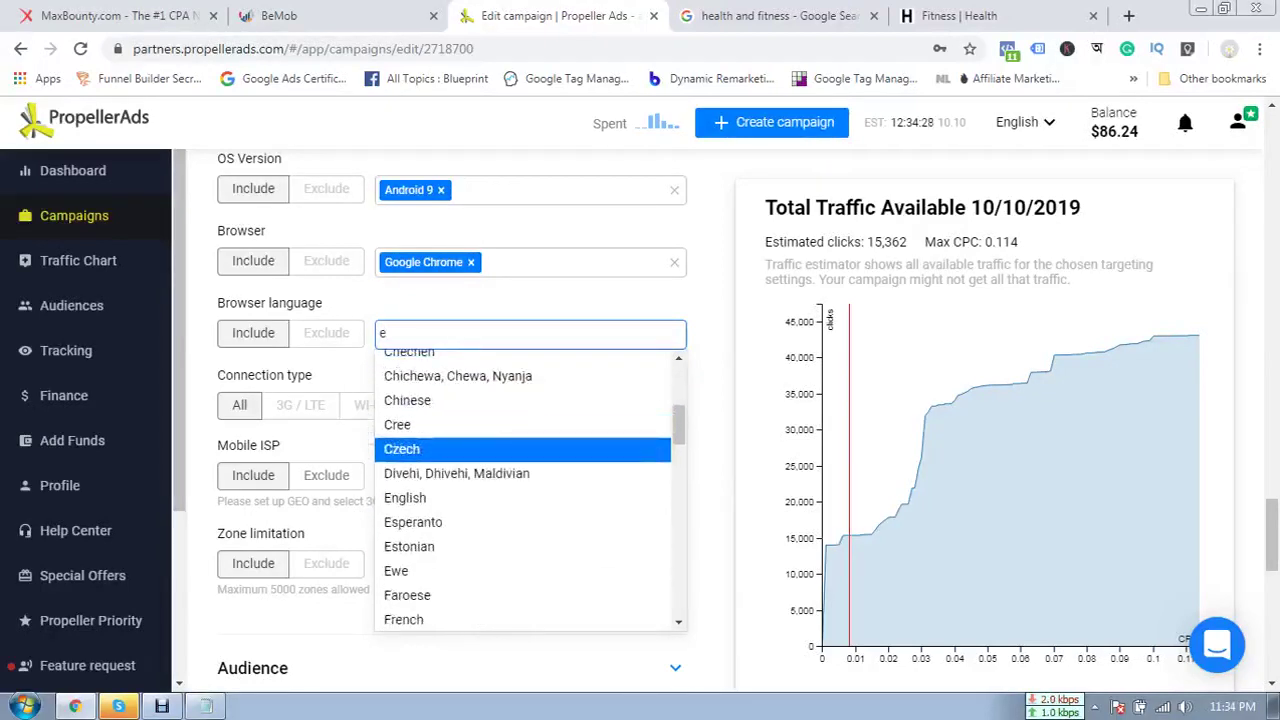
{"action": "key", "text": "Down"}
{"action": "key", "text": "Down"}
{"action": "key", "text": "Down"}
{"action": "key", "text": "Down"}
{"action": "key", "text": "Down"}
{"action": "key", "text": "Down"}
{"action": "key", "text": "Up"}
{"action": "key", "text": "Up"}
{"action": "key", "text": "Up"}
{"action": "key", "text": "Up"}
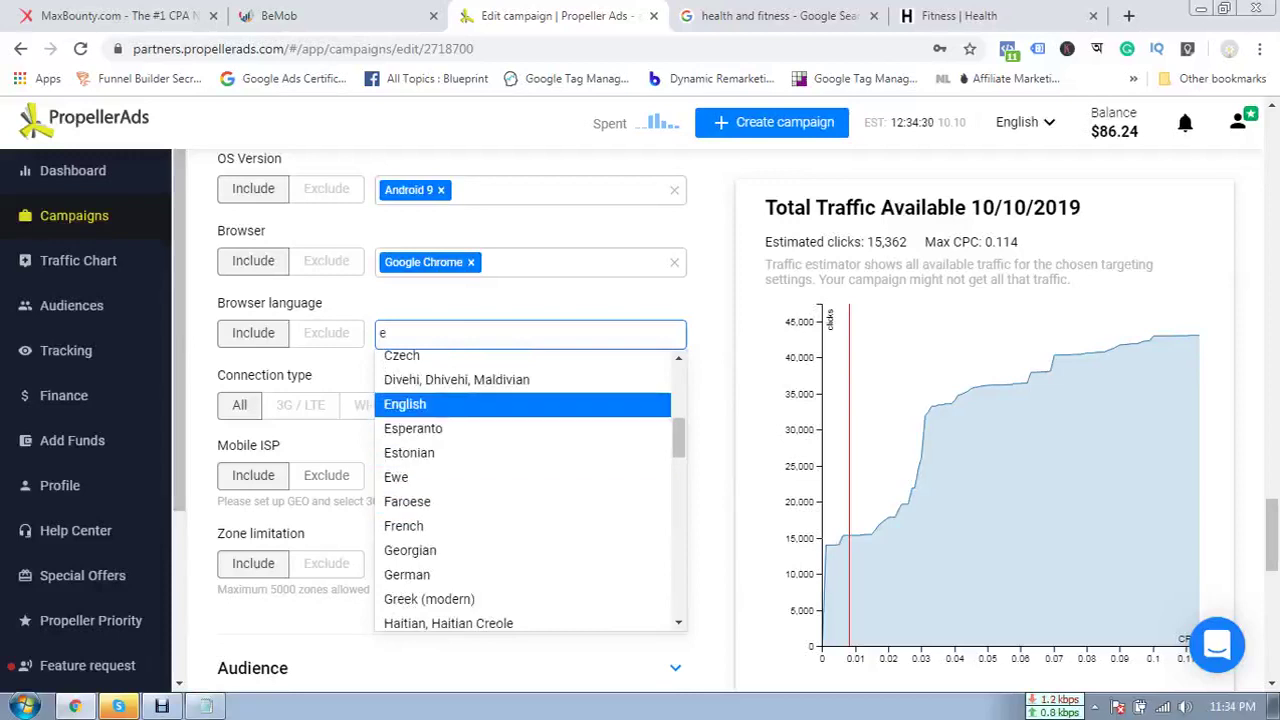
{"action": "key", "text": "Return"}
{"action": "key", "text": "Down"}
{"action": "key", "text": "Down"}
{"action": "key", "text": "Down"}
{"action": "key", "text": "Down"}
{"action": "key", "text": "Down"}
{"action": "key", "text": "Down"}
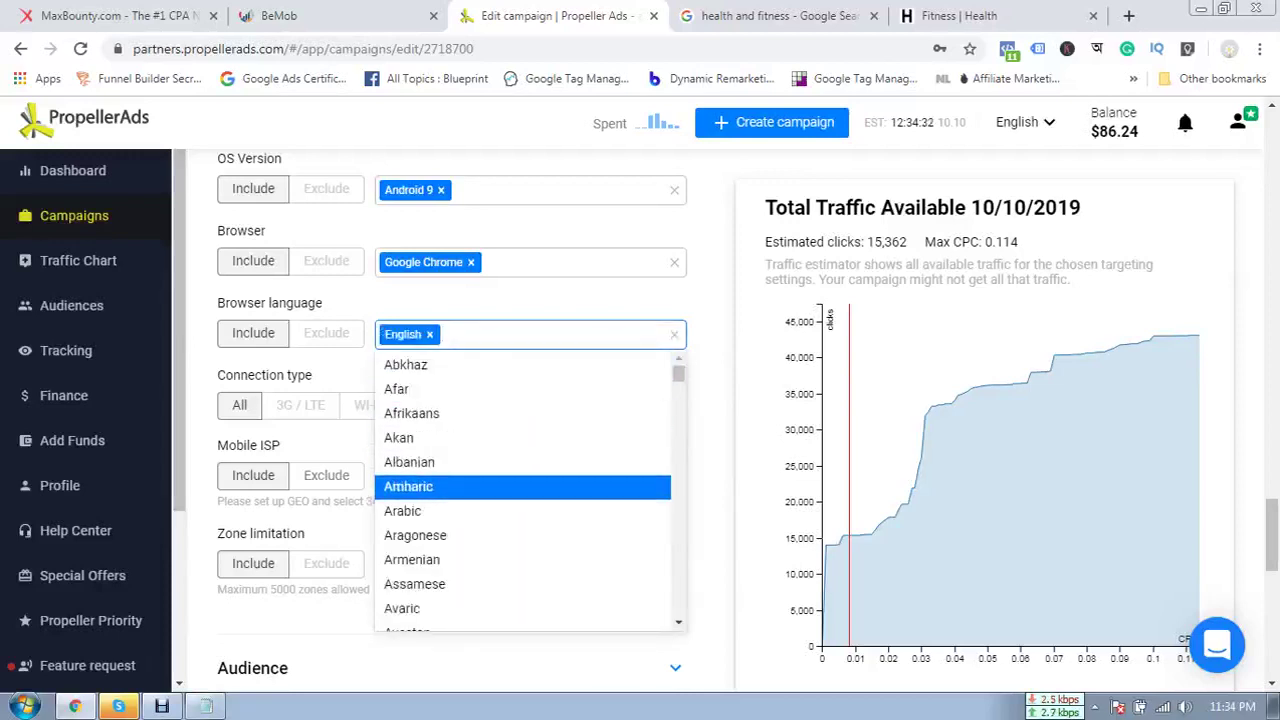
{"action": "key", "text": "Up"}
{"action": "key", "text": "Up"}
{"action": "key", "text": "Up"}
{"action": "key", "text": "Up"}
{"action": "key", "text": "Up"}
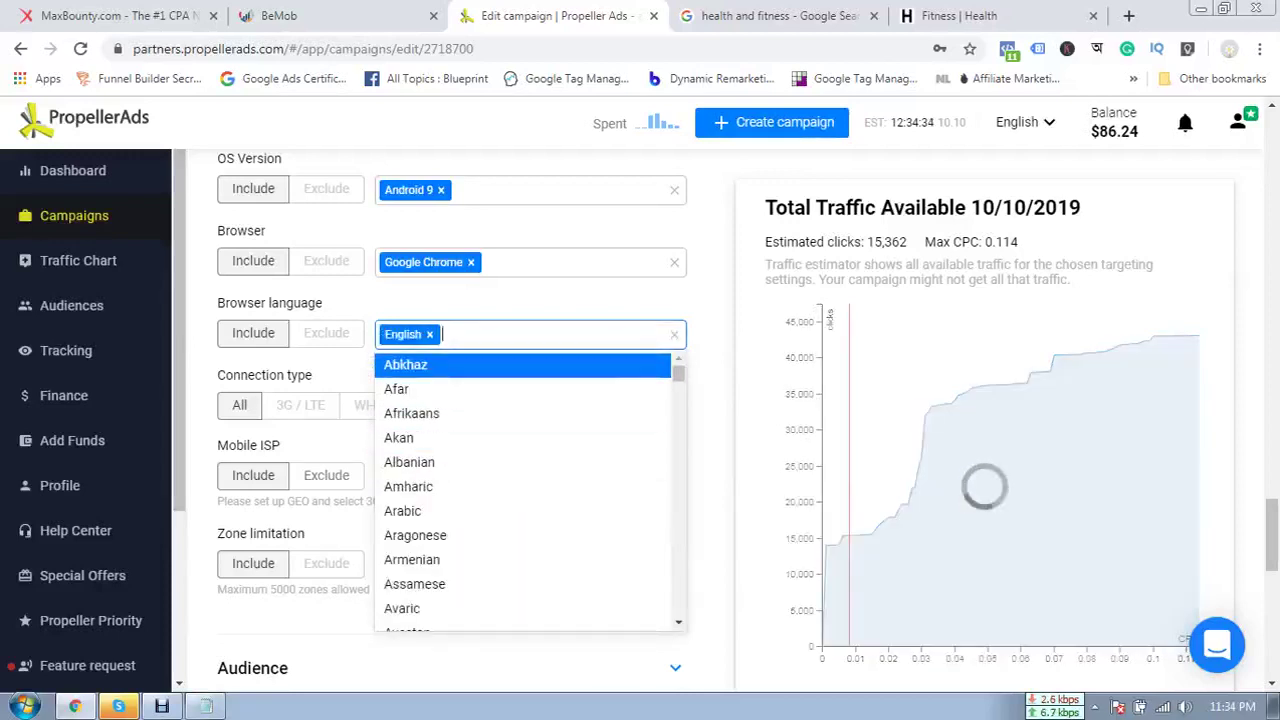
{"action": "key", "text": "Escape"}
- Look back over the Advertising Budget and Targeting settings alongside the updated traffic estimate
{"action": "scroll", "coordinate": [450, 420], "scroll_direction": "up", "scroll_amount": 8}
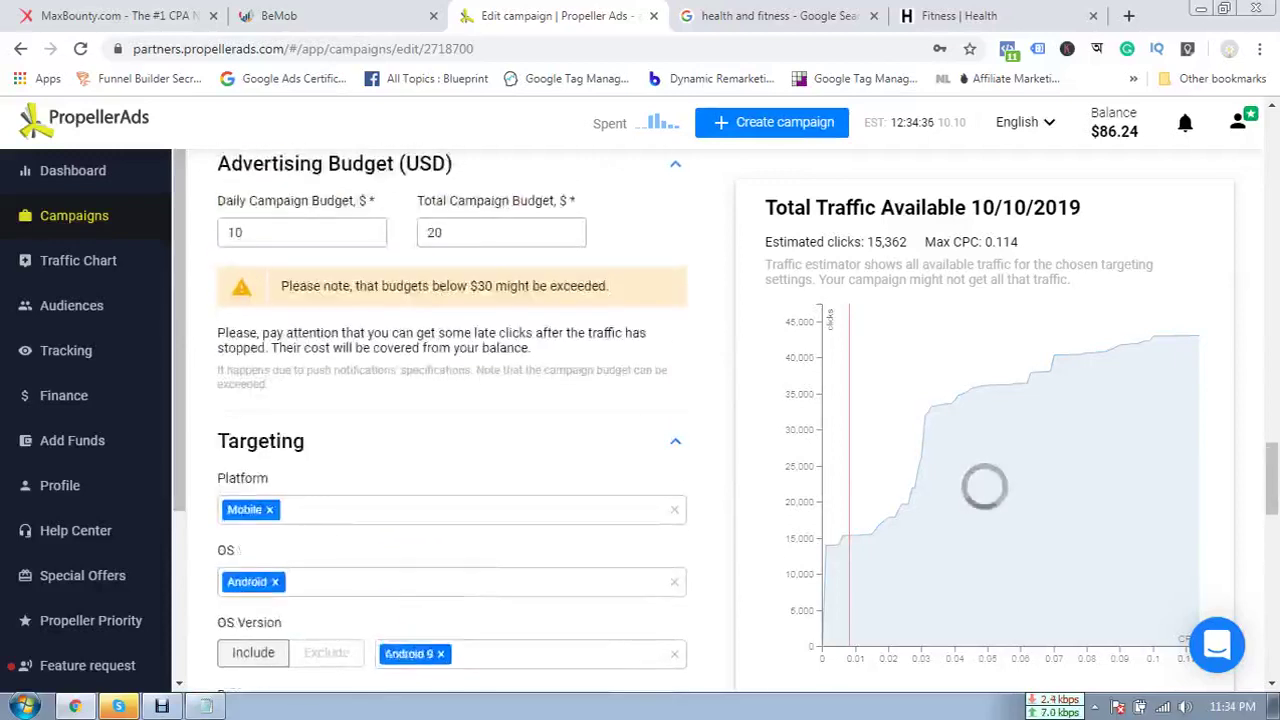
{"action": "scroll", "coordinate": [450, 420], "scroll_direction": "down", "scroll_amount": 8}
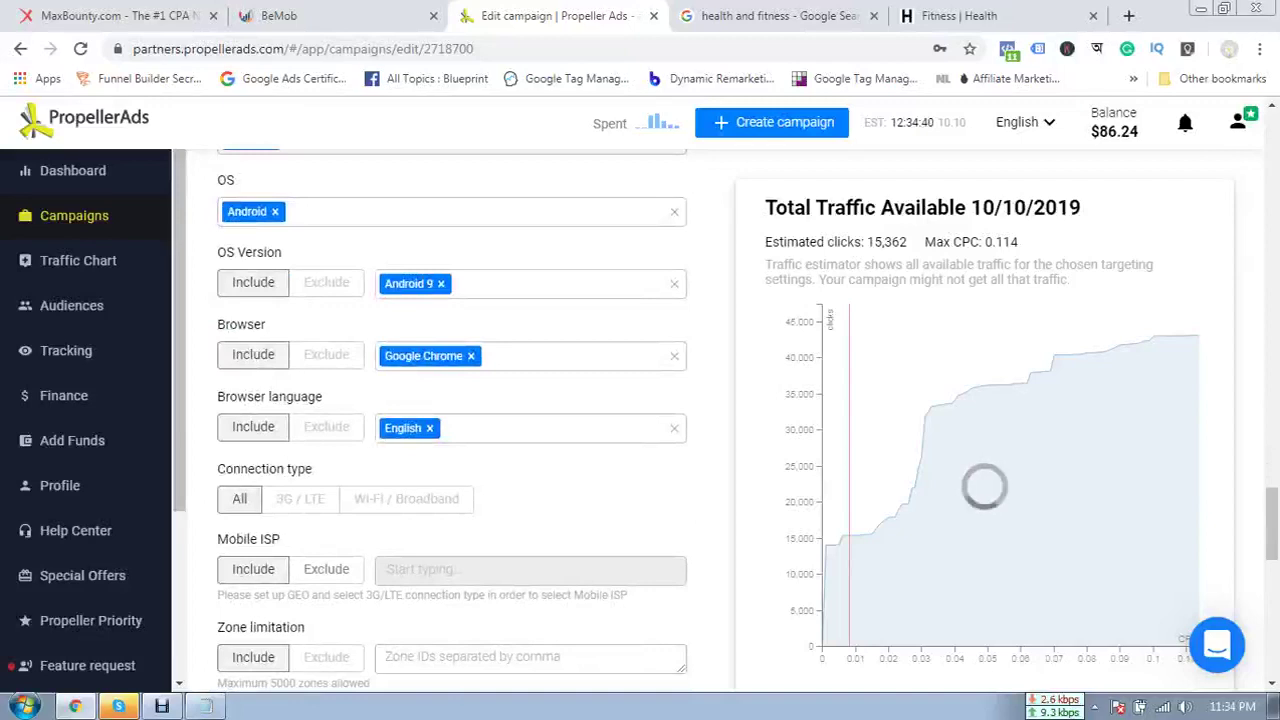
{"action": "scroll", "coordinate": [450, 420], "scroll_direction": "up", "scroll_amount": 6}
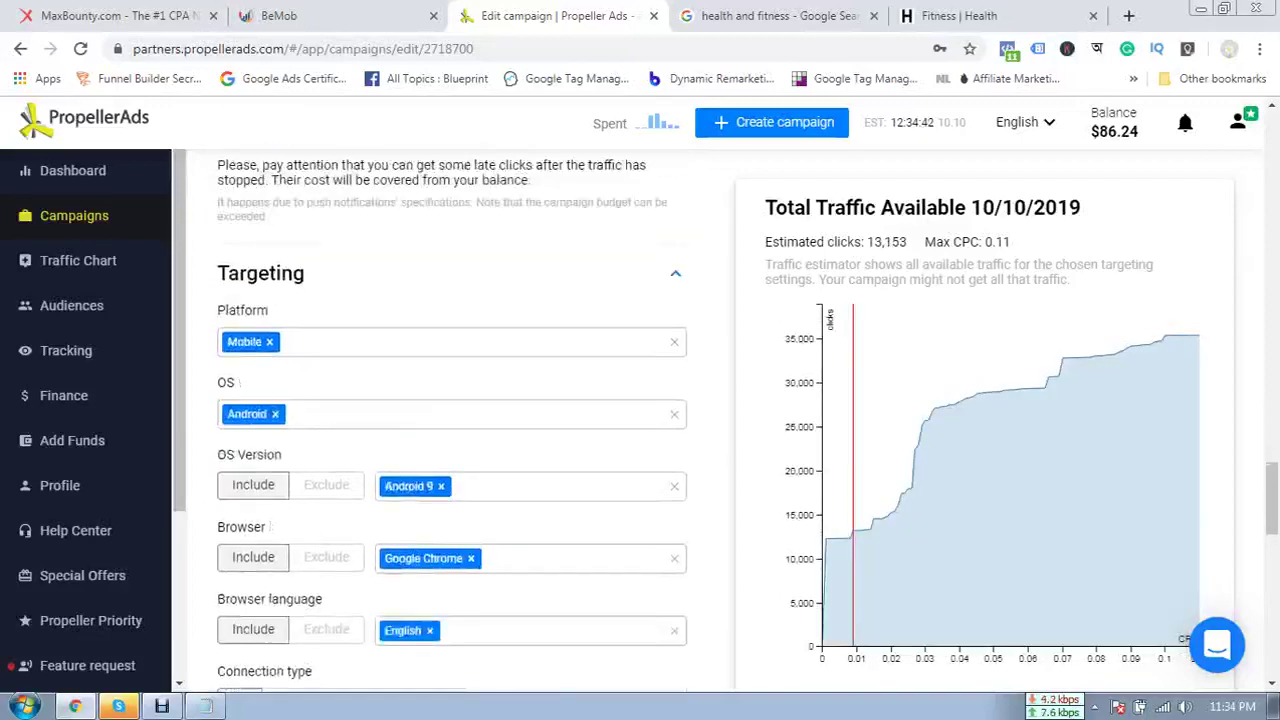
{"action": "scroll", "coordinate": [450, 420], "scroll_direction": "down", "scroll_amount": 5}
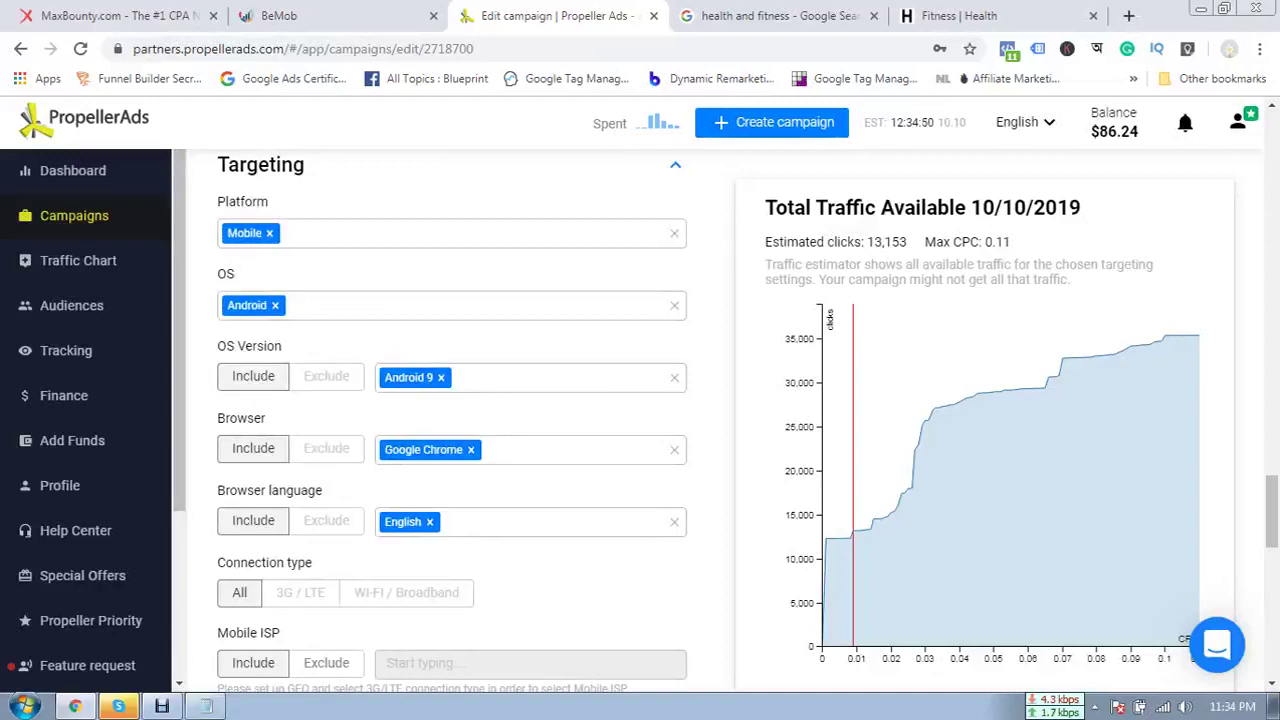
- Expand the Audience section and view the Campaign Schedule's timezone, hourly grid and start and end dates
{"action": "scroll", "coordinate": [450, 420], "scroll_direction": "down", "scroll_amount": 1}
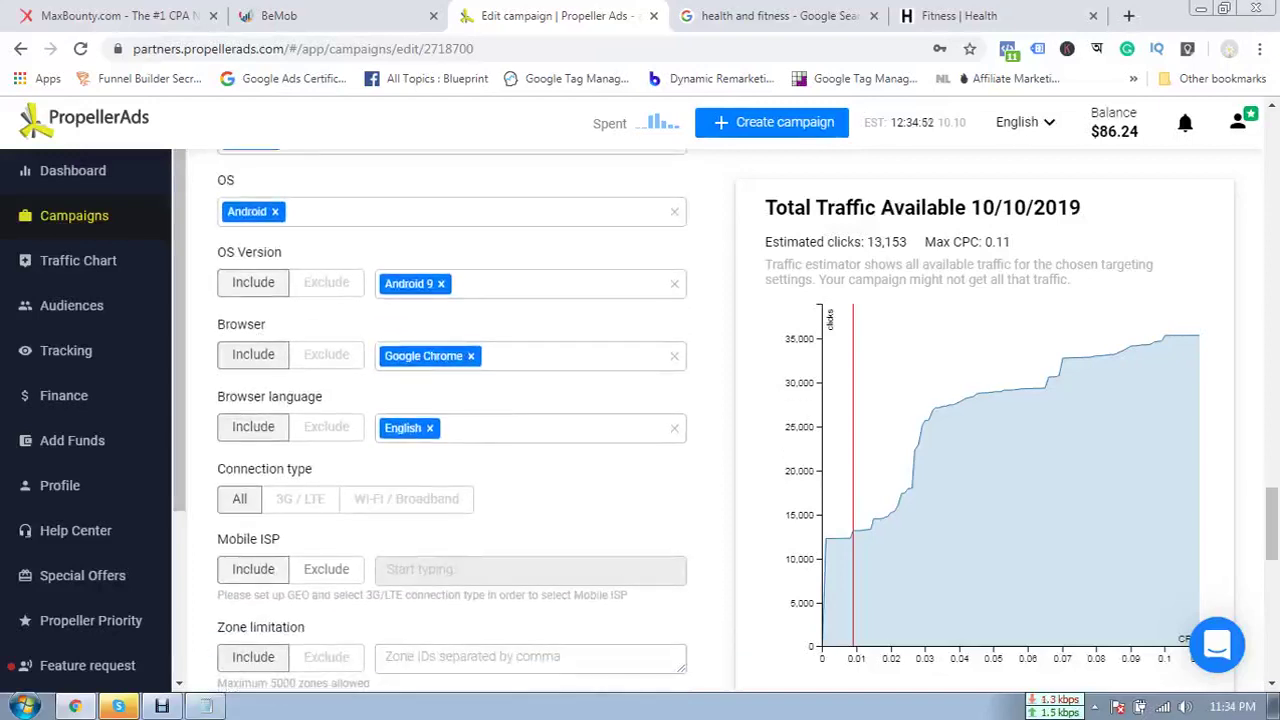
{"action": "scroll", "coordinate": [450, 420], "scroll_direction": "down", "scroll_amount": 2}
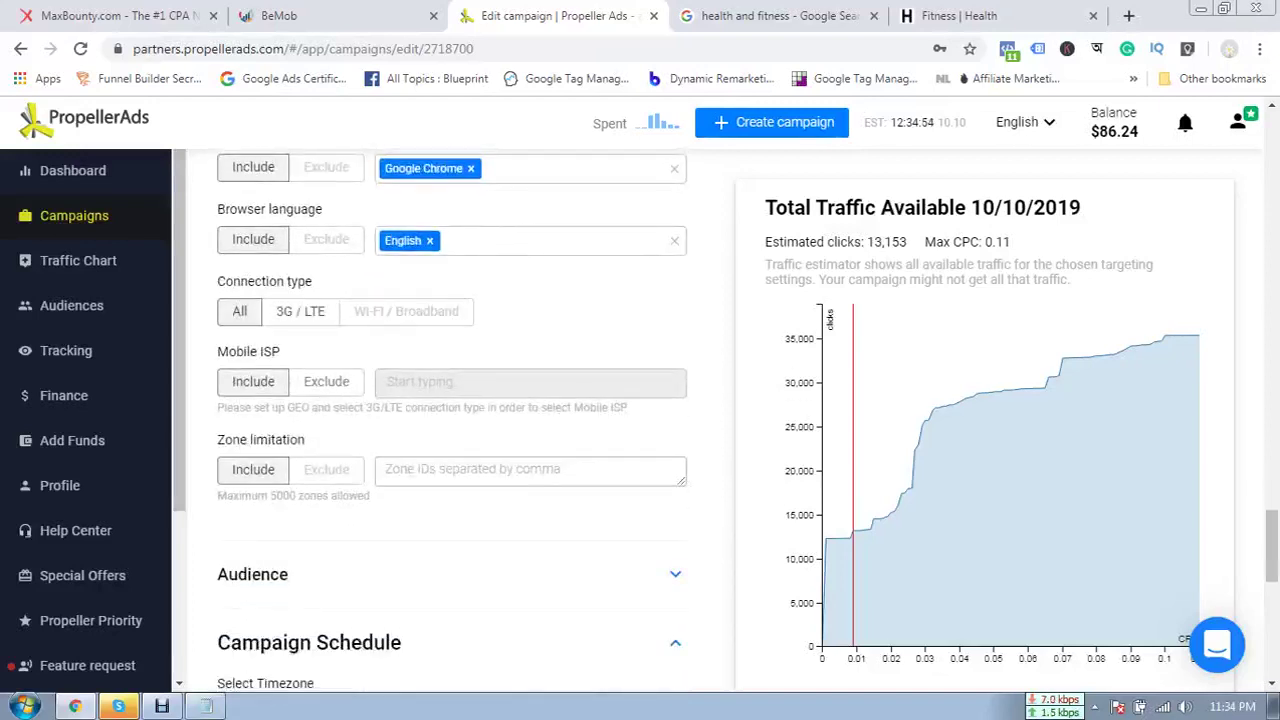
{"action": "scroll", "coordinate": [450, 420], "scroll_direction": "down", "scroll_amount": 3}
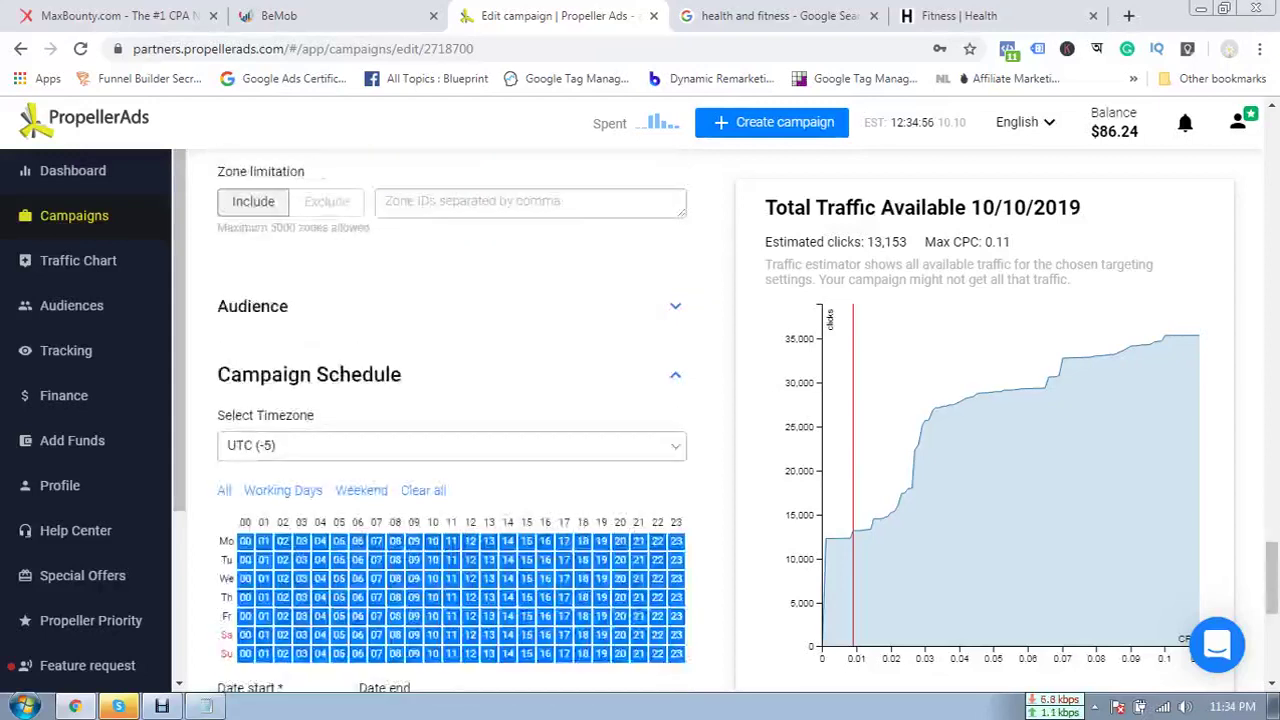
{"action": "left_click", "coordinate": [675, 292]}
{"action": "scroll", "coordinate": [450, 420], "scroll_direction": "down", "scroll_amount": 2}
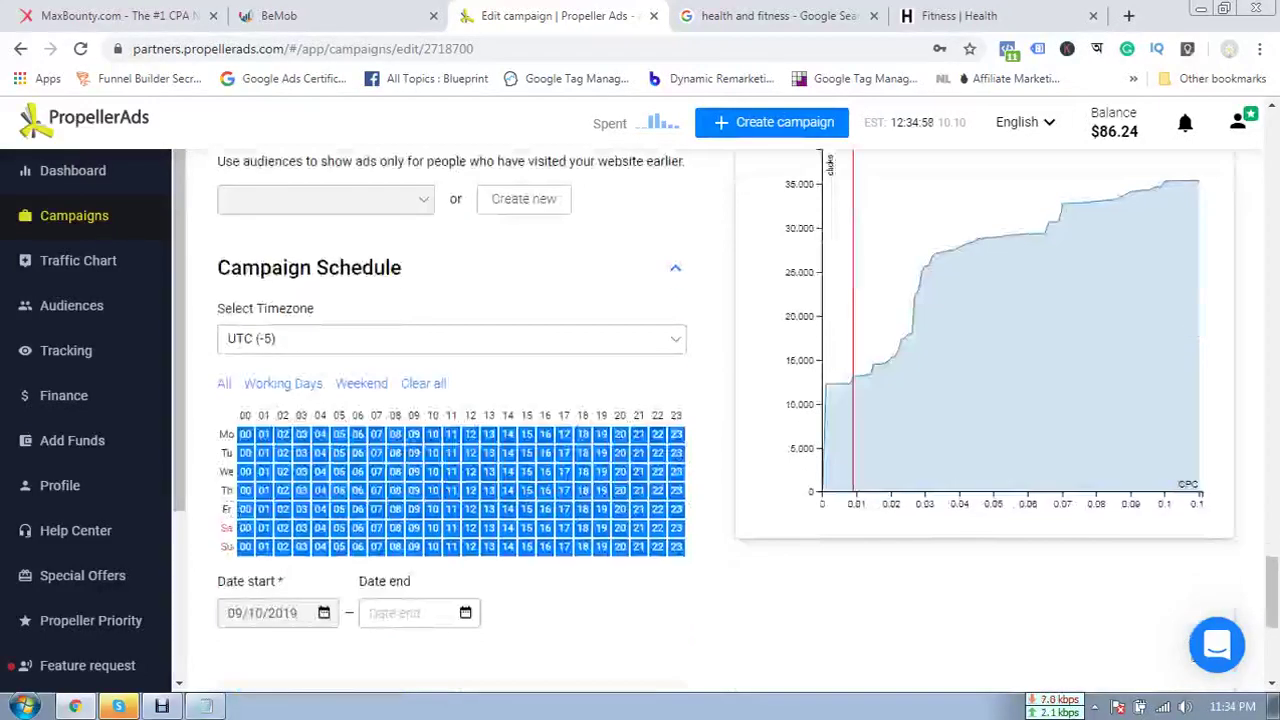
- Review the campaign schedule and start date, and try to save and start the campaign
{"action": "scroll", "coordinate": [450, 420], "scroll_direction": "up", "scroll_amount": 2}
{"action": "scroll", "coordinate": [450, 420], "scroll_direction": "down", "scroll_amount": 2}
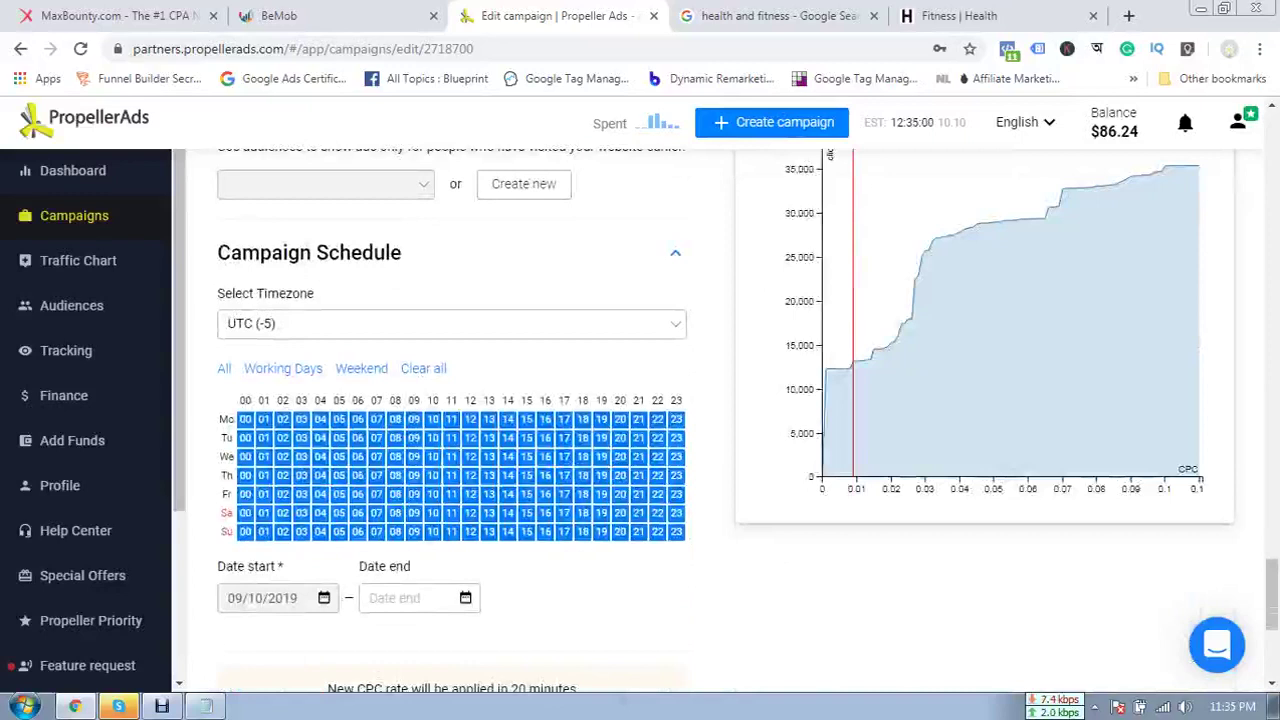
{"action": "scroll", "coordinate": [450, 420], "scroll_direction": "down", "scroll_amount": 1}
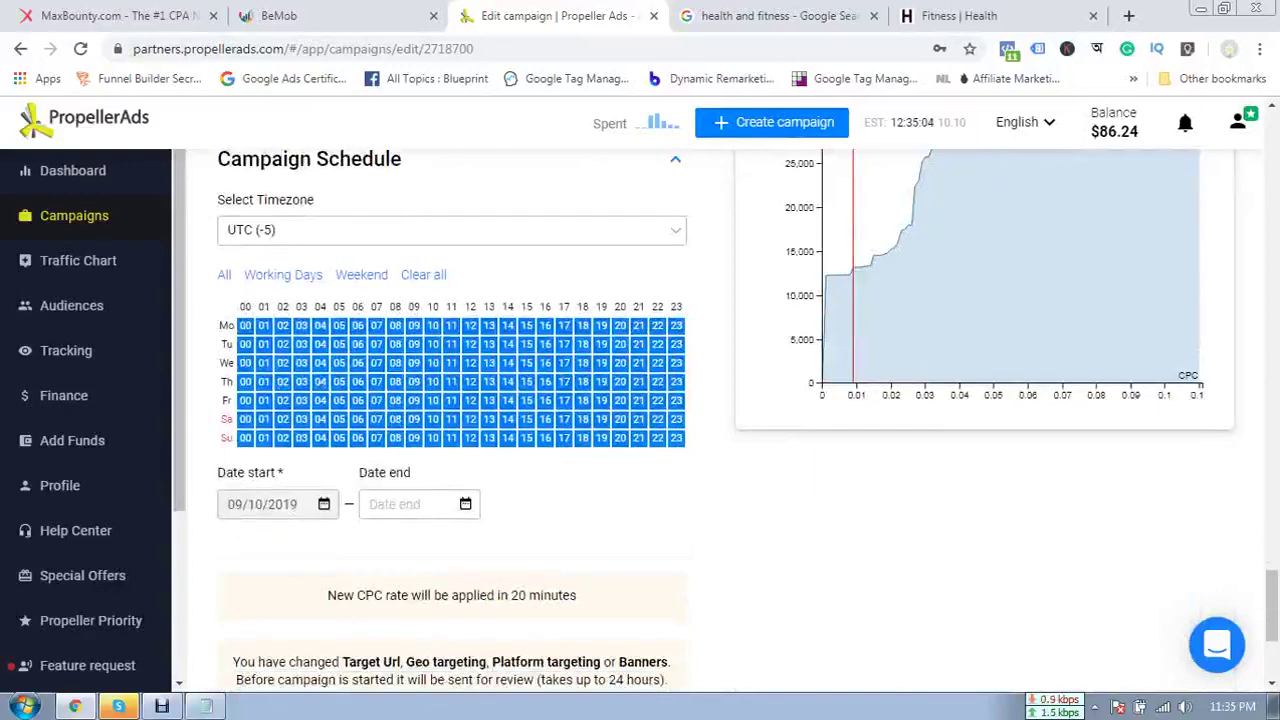
{"action": "scroll", "coordinate": [450, 400], "scroll_direction": "down", "scroll_amount": 3}
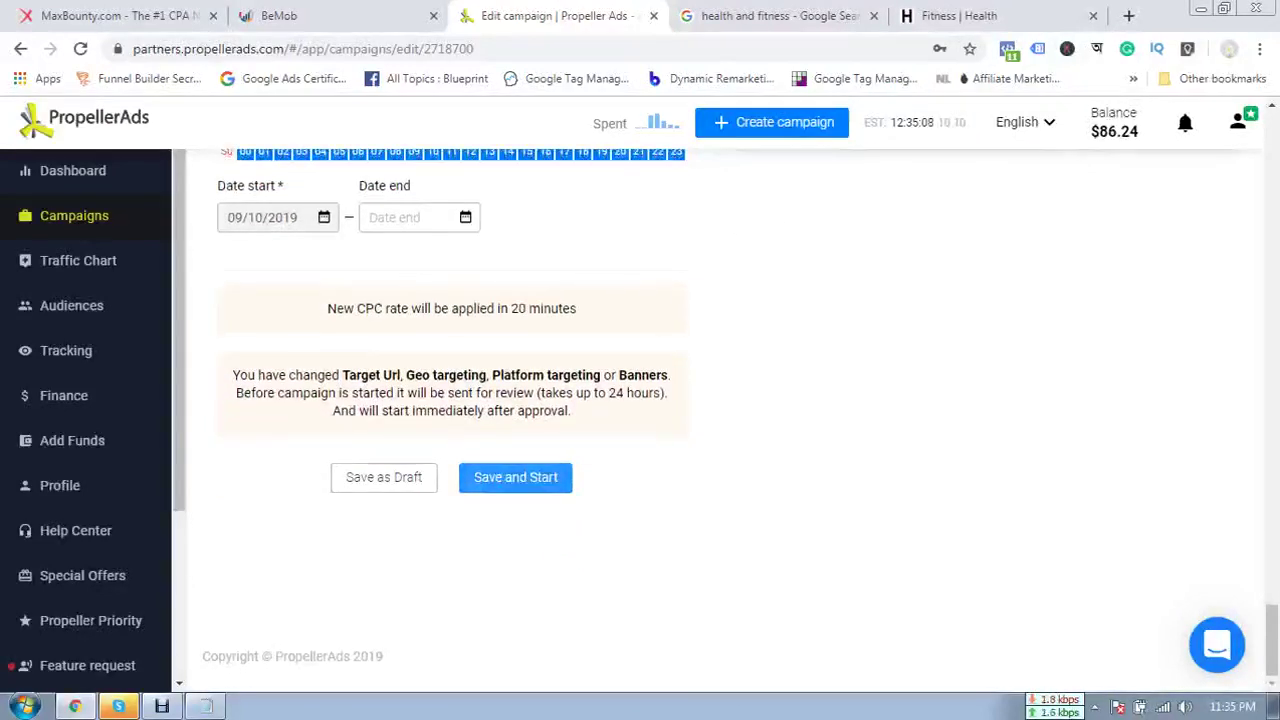
{"action": "left_click", "coordinate": [515, 477]}
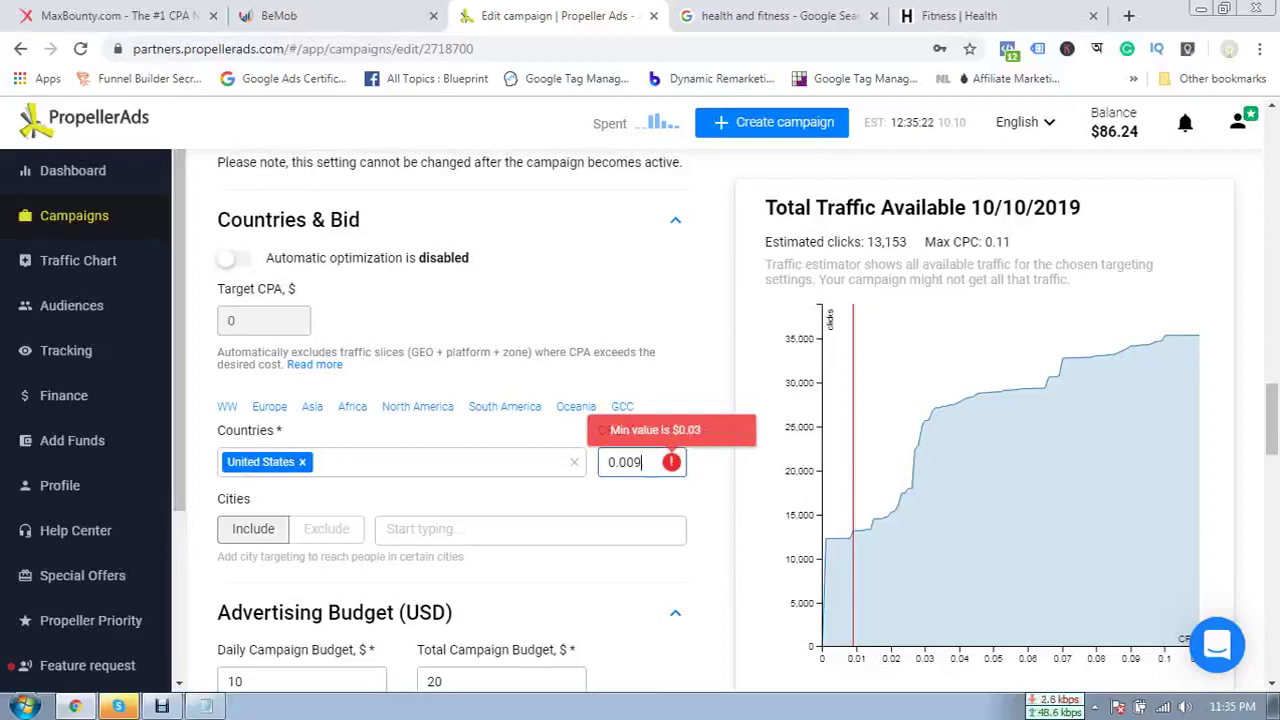
- Set the CPC bid for the United States to 0.03
{"action": "key", "text": "BackSpace"}
{"action": "key", "text": "BackSpace"}
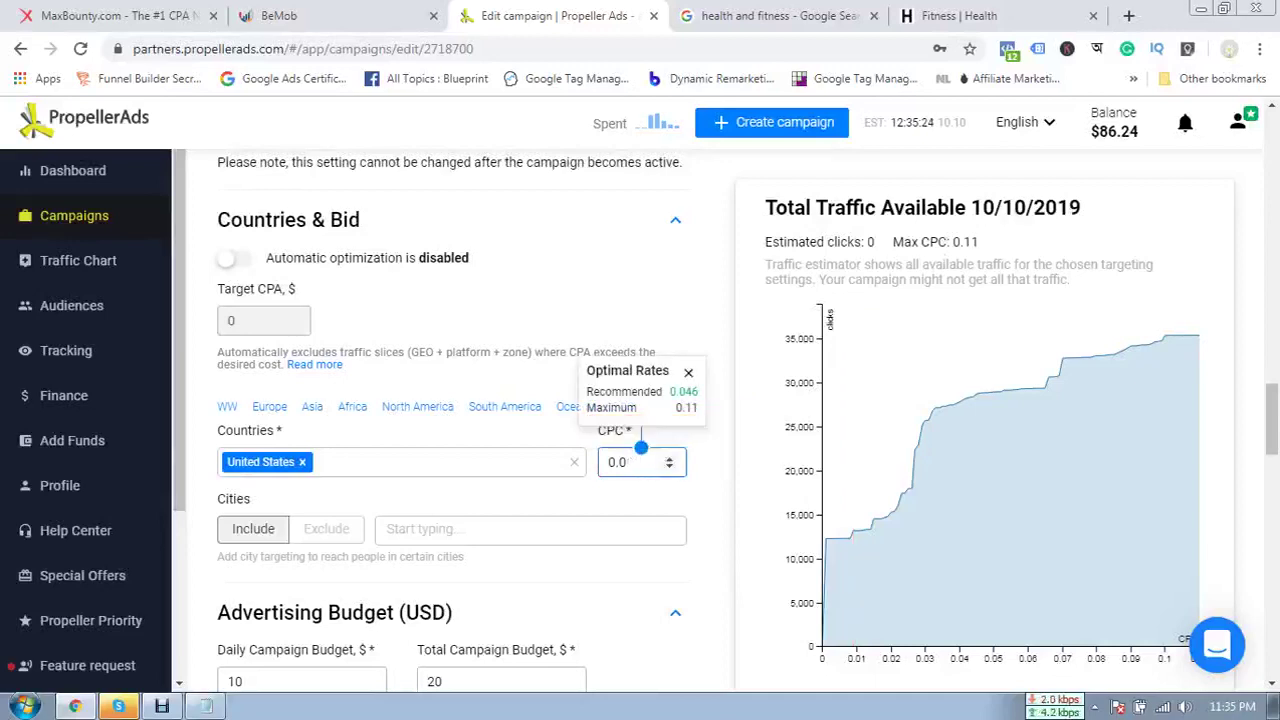
{"action": "type", "text": "3"}
{"action": "key", "text": "Tab"}
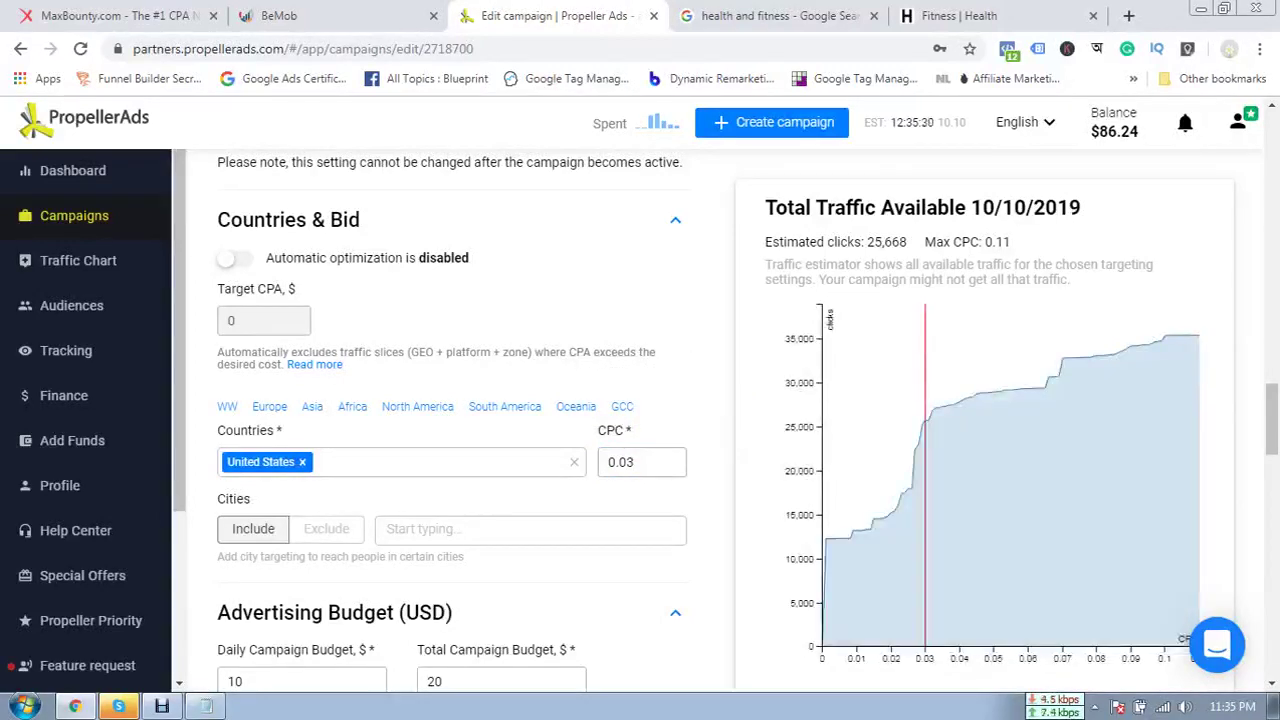
- Test CPC bids of 0.06 and 0.07 against the traffic estimate, and return the bid to 0.03
{"action": "left_click", "coordinate": [665, 462]}
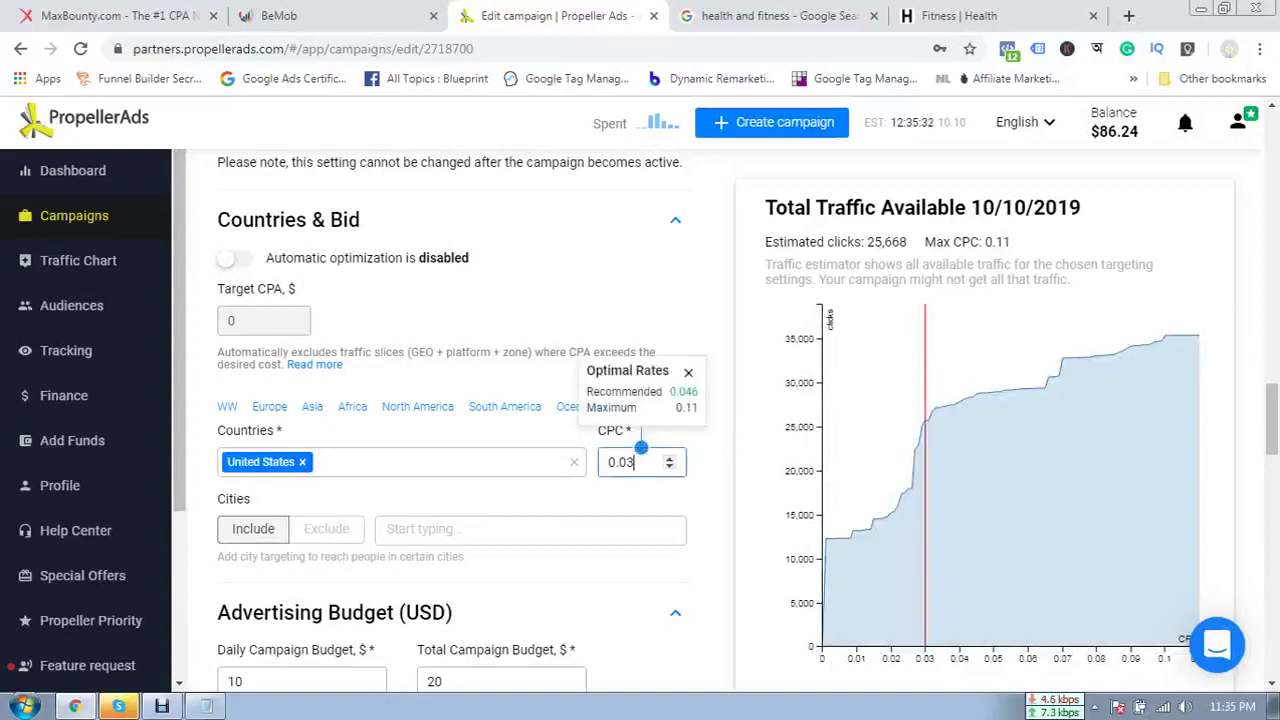
{"action": "key", "text": "BackSpace"}
{"action": "type", "text": "6"}
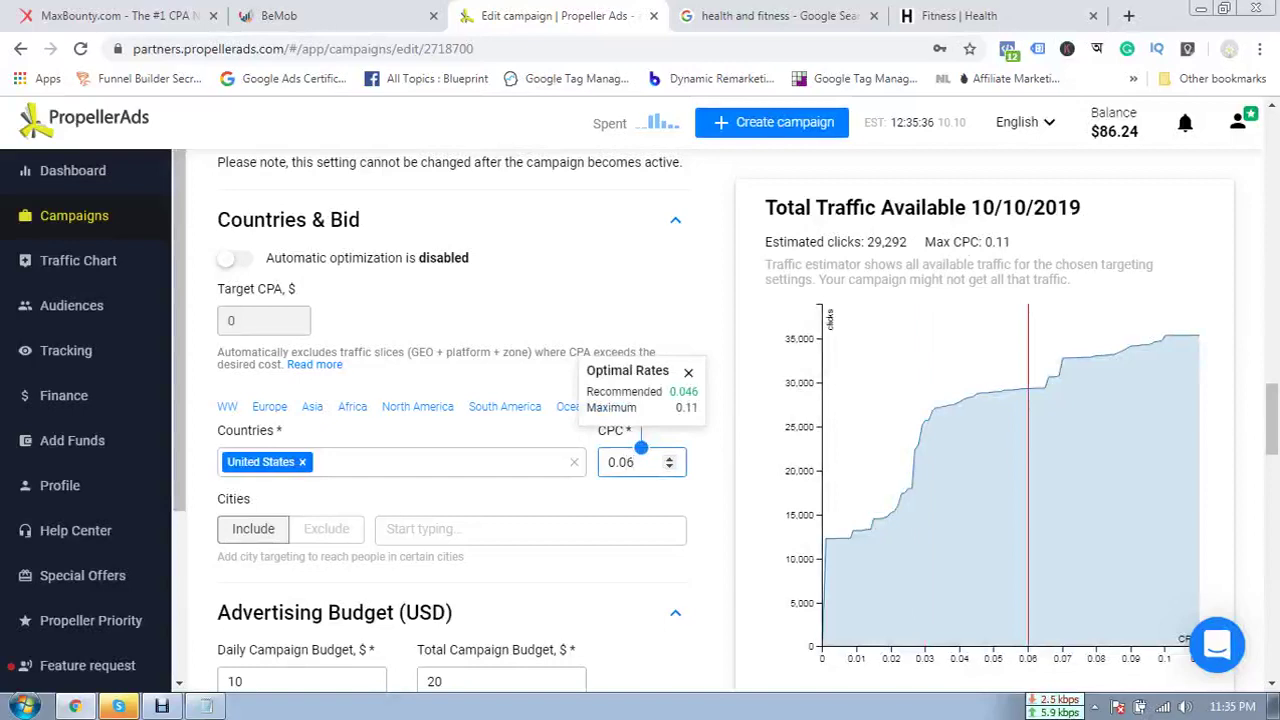
{"action": "key", "text": "BackSpace"}
{"action": "type", "text": "7"}
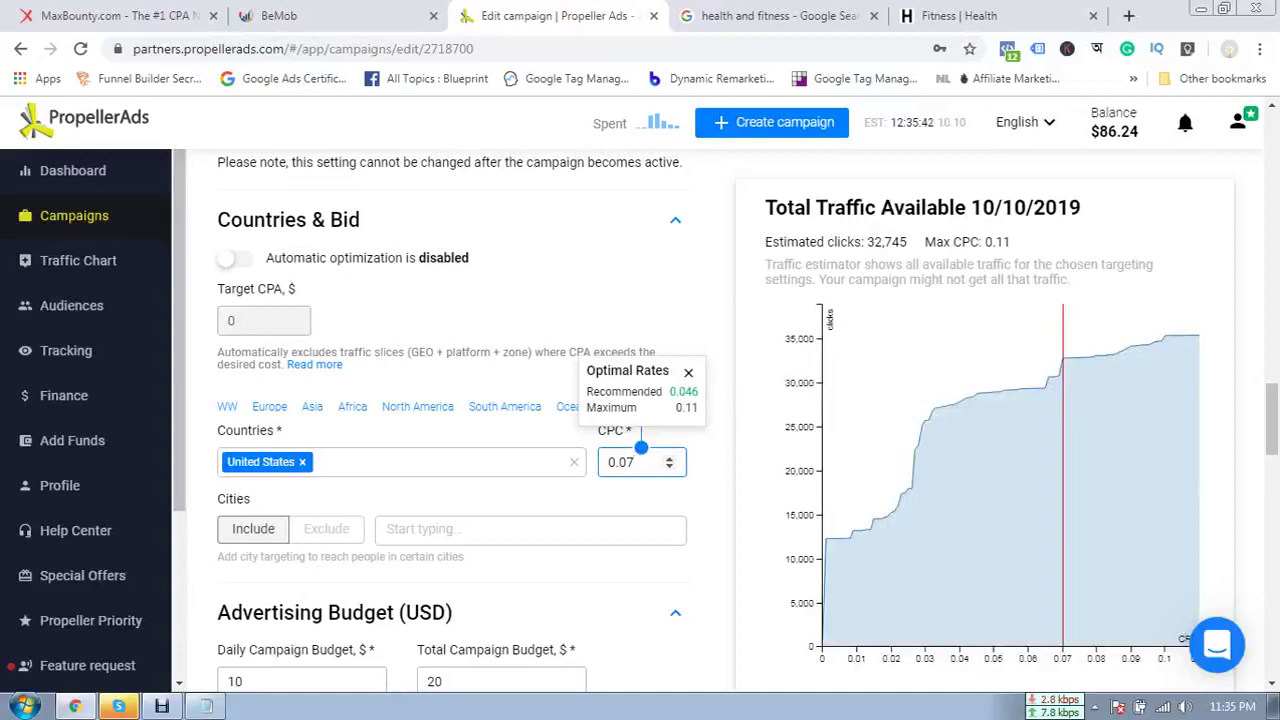
{"action": "key", "text": "BackSpace"}
{"action": "type", "text": "3"}
{"action": "key", "text": "Tab"}
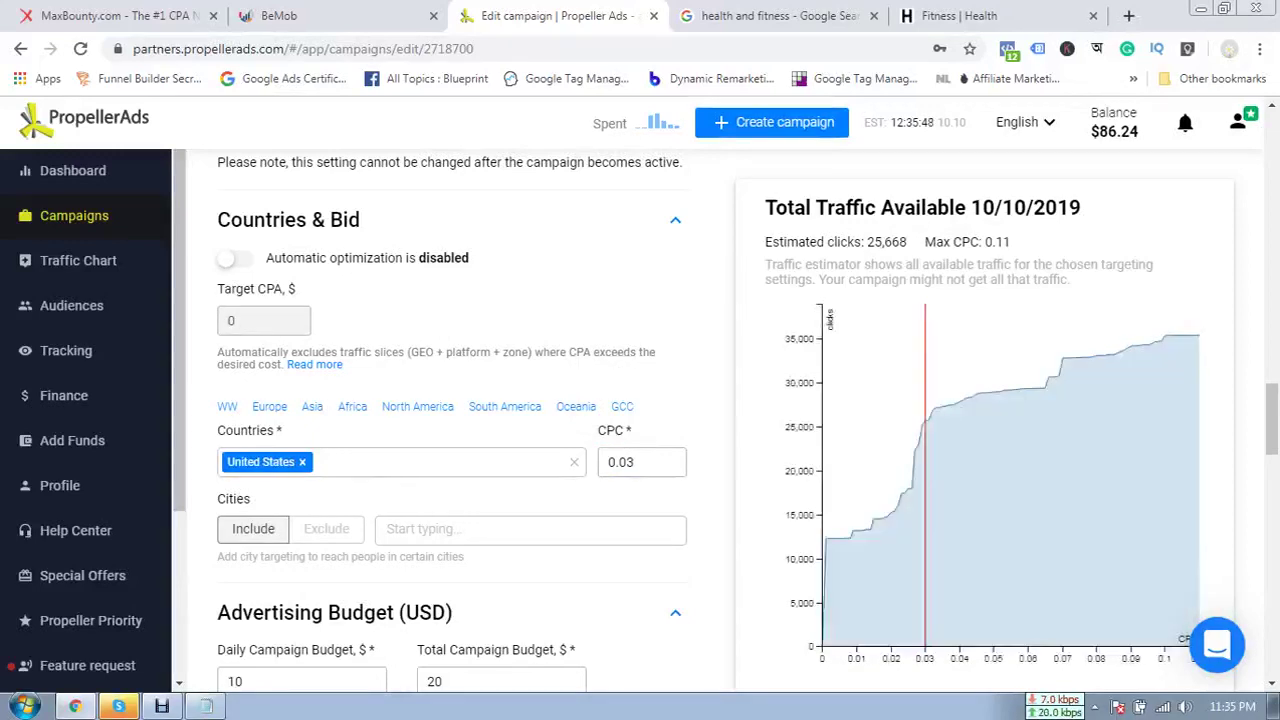
- Set the United States CPC bid to the recommended 0.046
{"action": "left_click", "coordinate": [641, 448]}
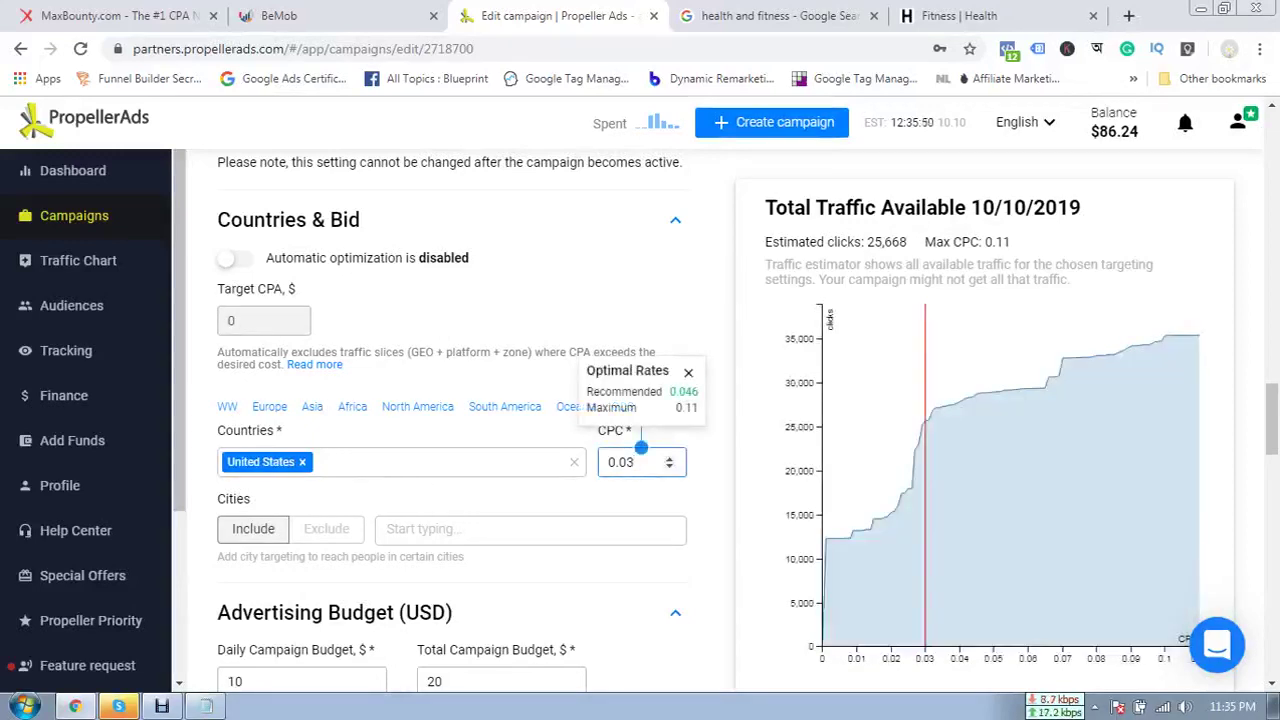
{"action": "key", "text": "BackSpace"}
{"action": "type", "text": "46"}
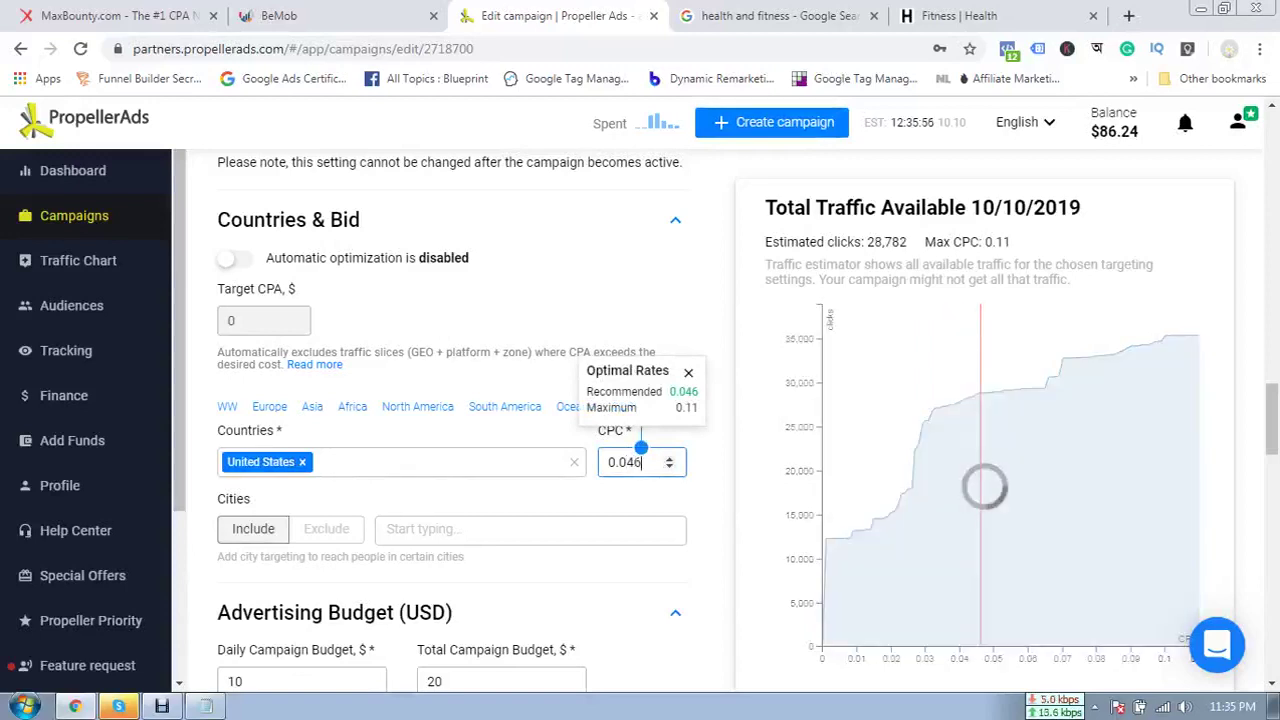
{"action": "key", "text": "Tab"}
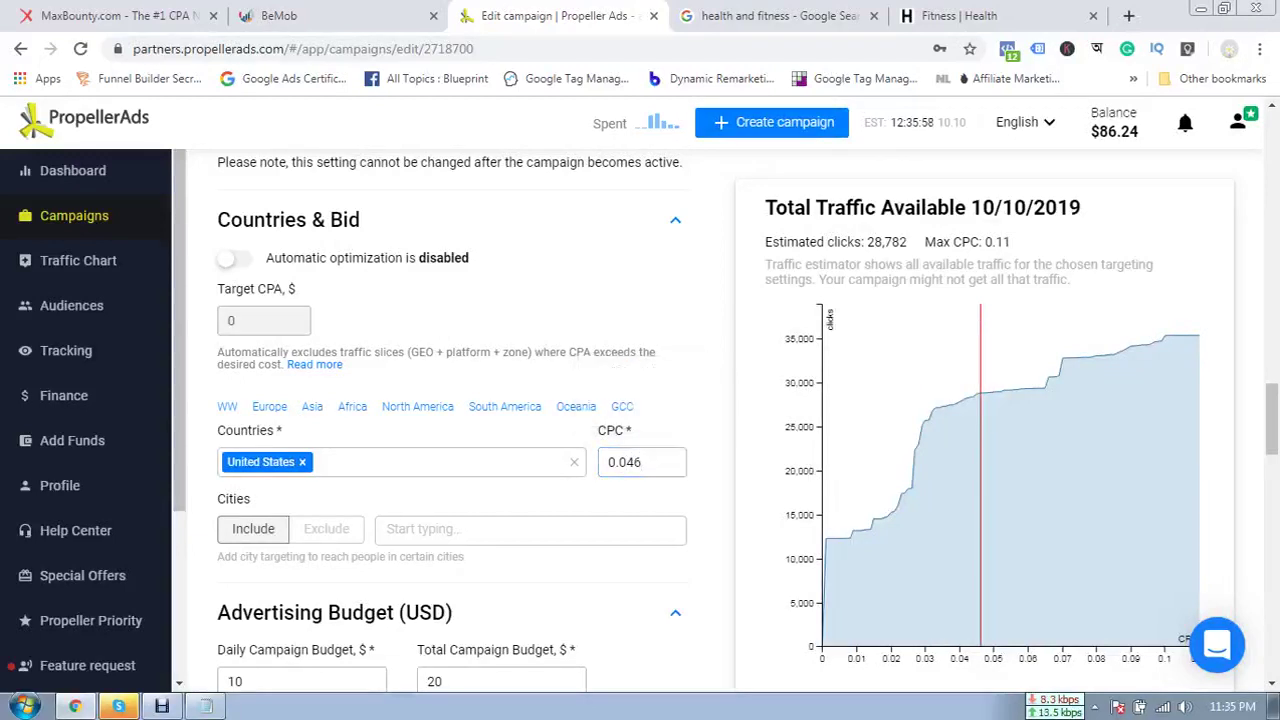
- Highlight the estimated clicks figure in the traffic estimate and open the Calculator
{"action": "left_click_drag", "start_coordinate": [867, 242], "coordinate": [908, 243]}
{"action": "left_click", "coordinate": [908, 243]}
{"action": "double_click", "coordinate": [887, 242]}
{"action": "left_click", "coordinate": [887, 242]}
{"action": "left_click", "coordinate": [25, 706]}
{"action": "left_click", "coordinate": [75, 371]}
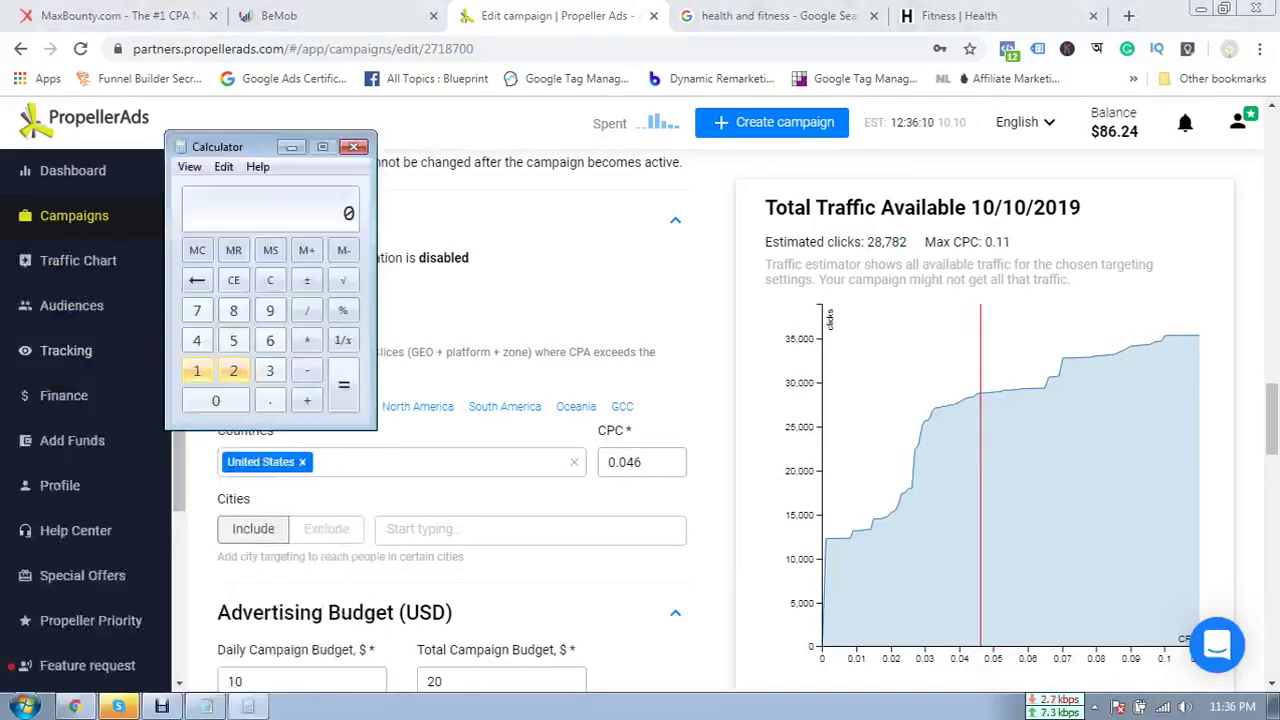
- Change the United States CPC bid back to 0.03 in the campaign form
{"action": "left_click", "coordinate": [640, 462]}
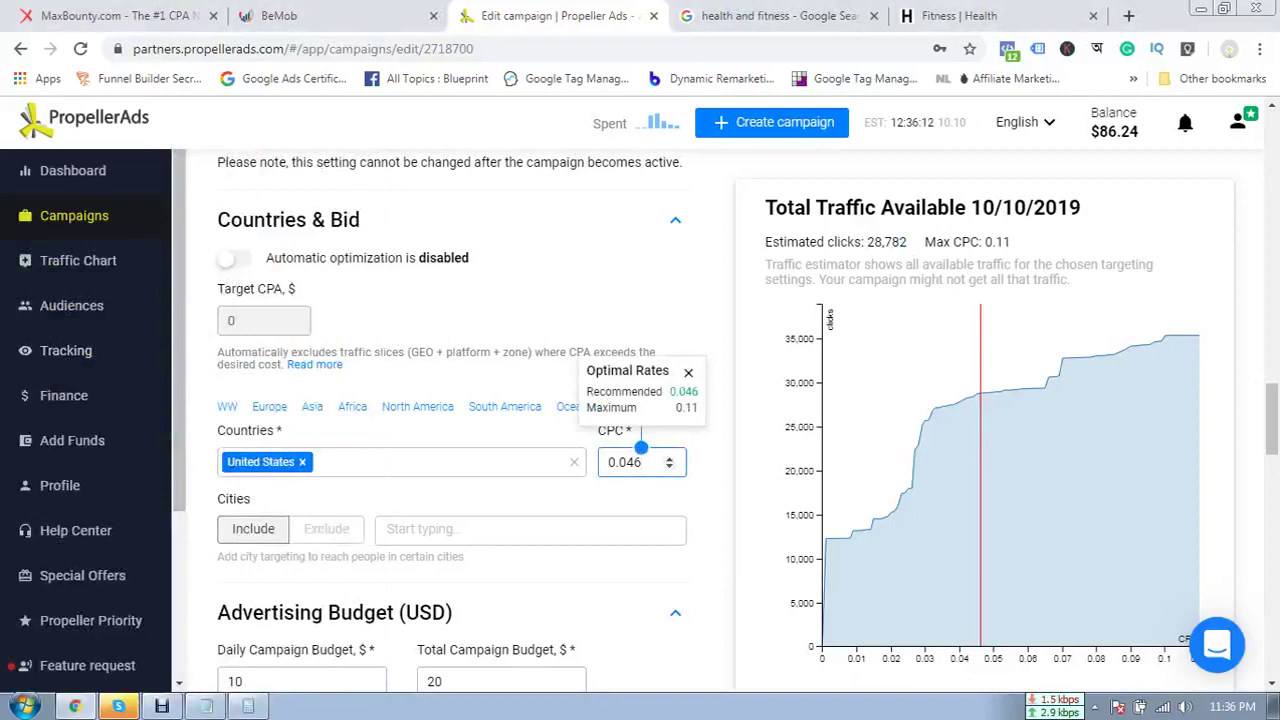
{"action": "key", "text": "BackSpace"}
{"action": "key", "text": "BackSpace"}
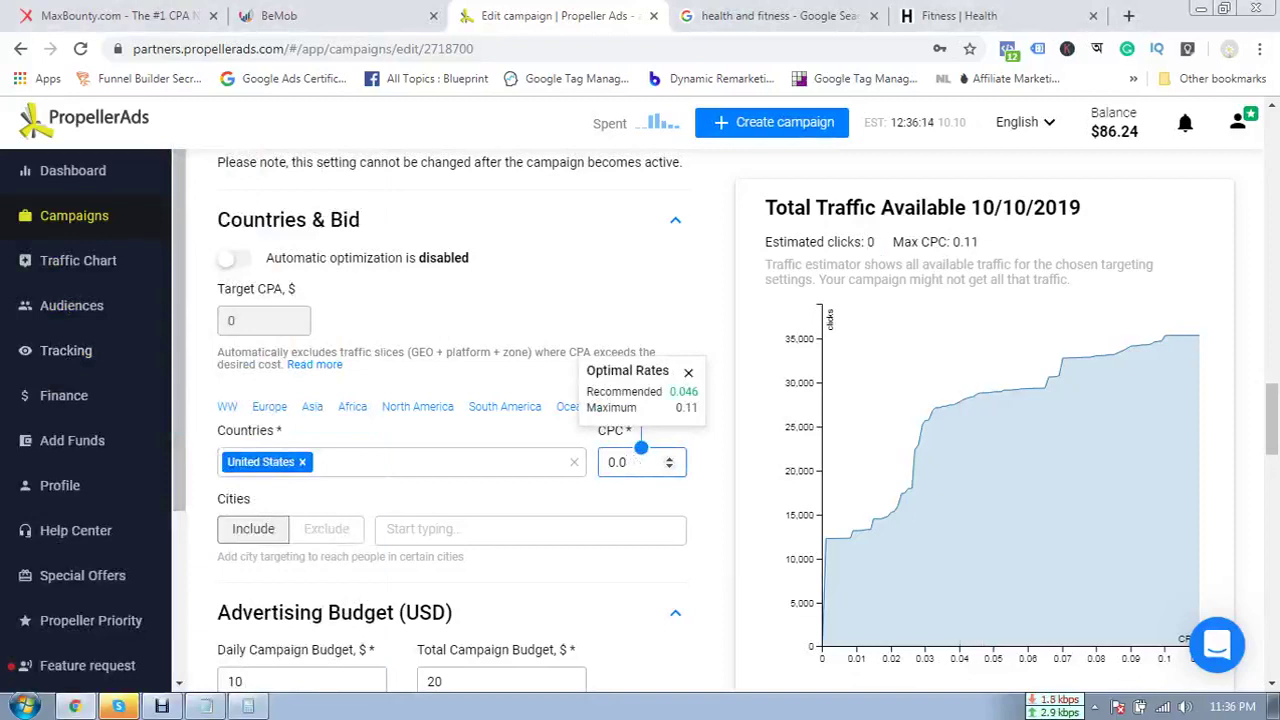
{"action": "type", "text": "3"}
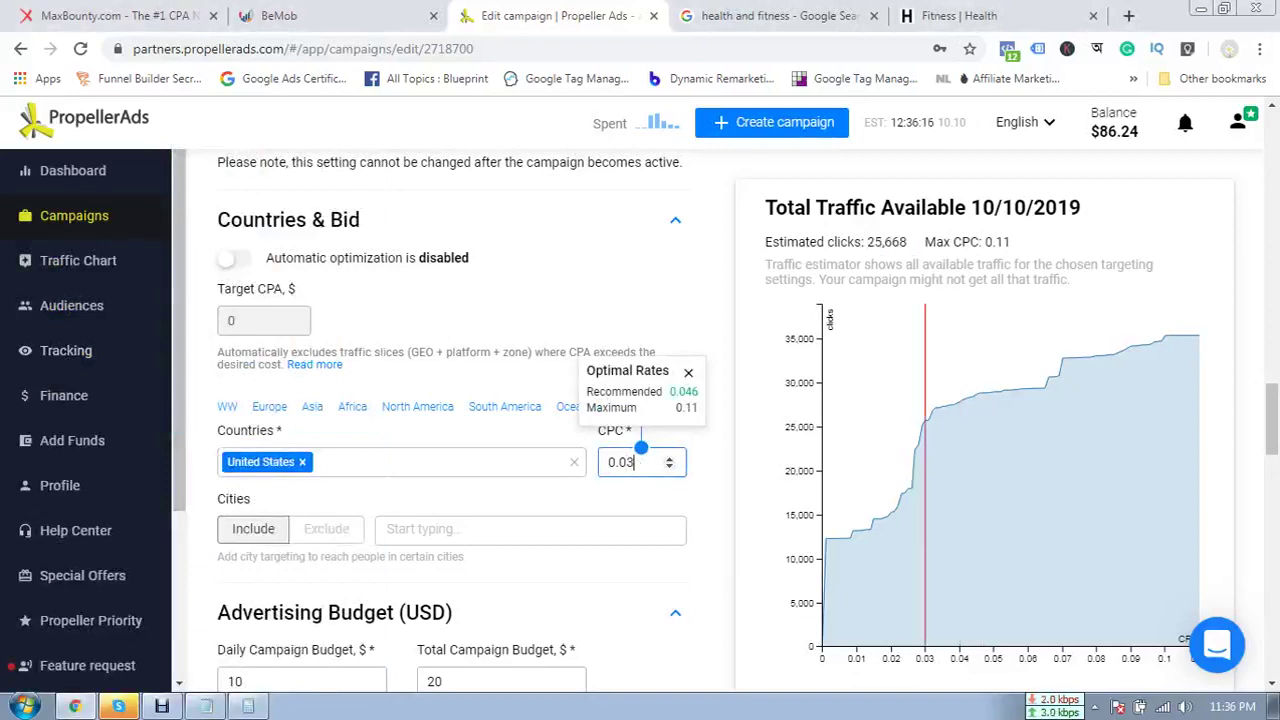
{"action": "key", "text": "Tab"}
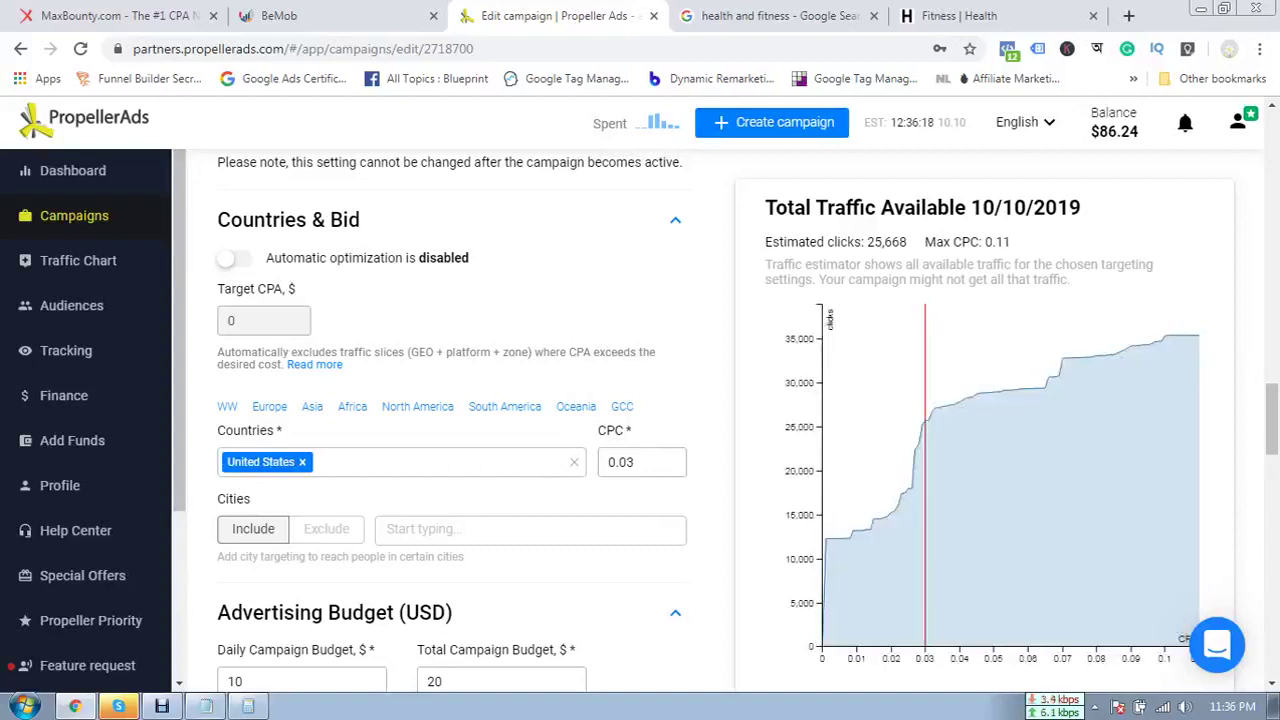
- Switch to the Calculator and multiply 25668 clicks by the 0.03 CPC
{"action": "left_click", "coordinate": [248, 706]}
{"action": "type", "text": "25668*"}
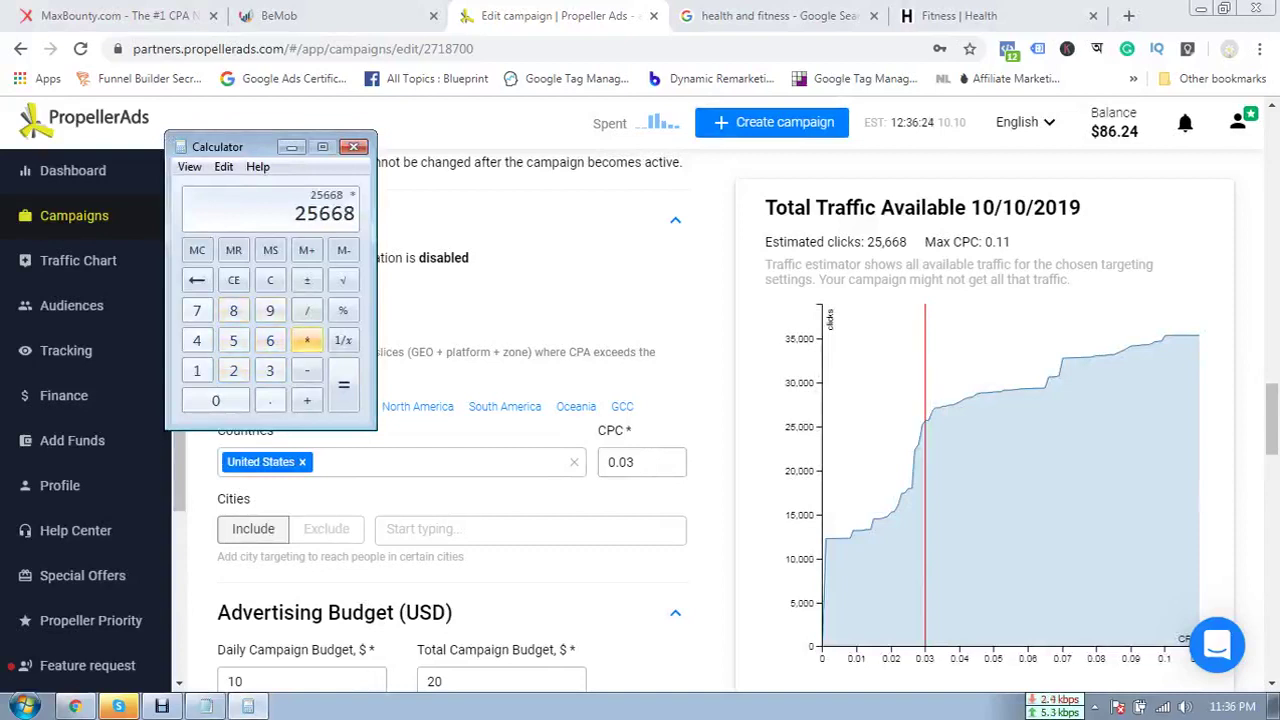
{"action": "type", "text": "0.03"}
{"action": "key", "text": "Return"}
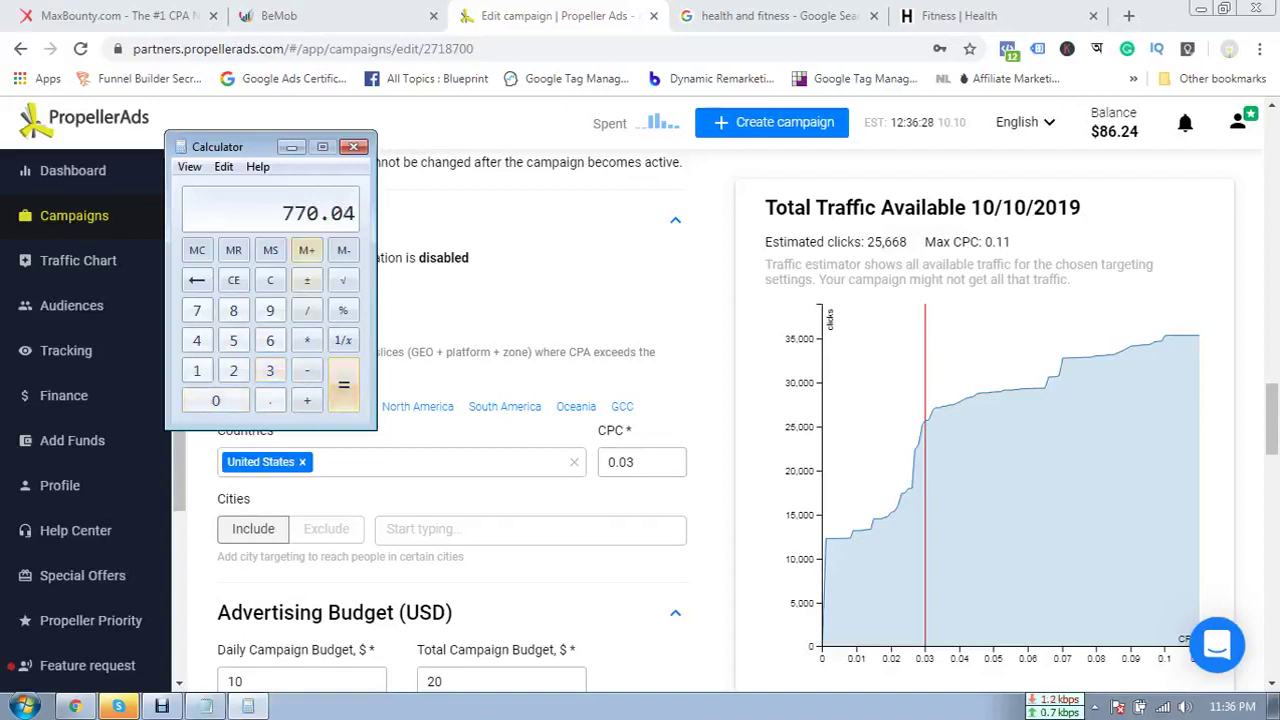
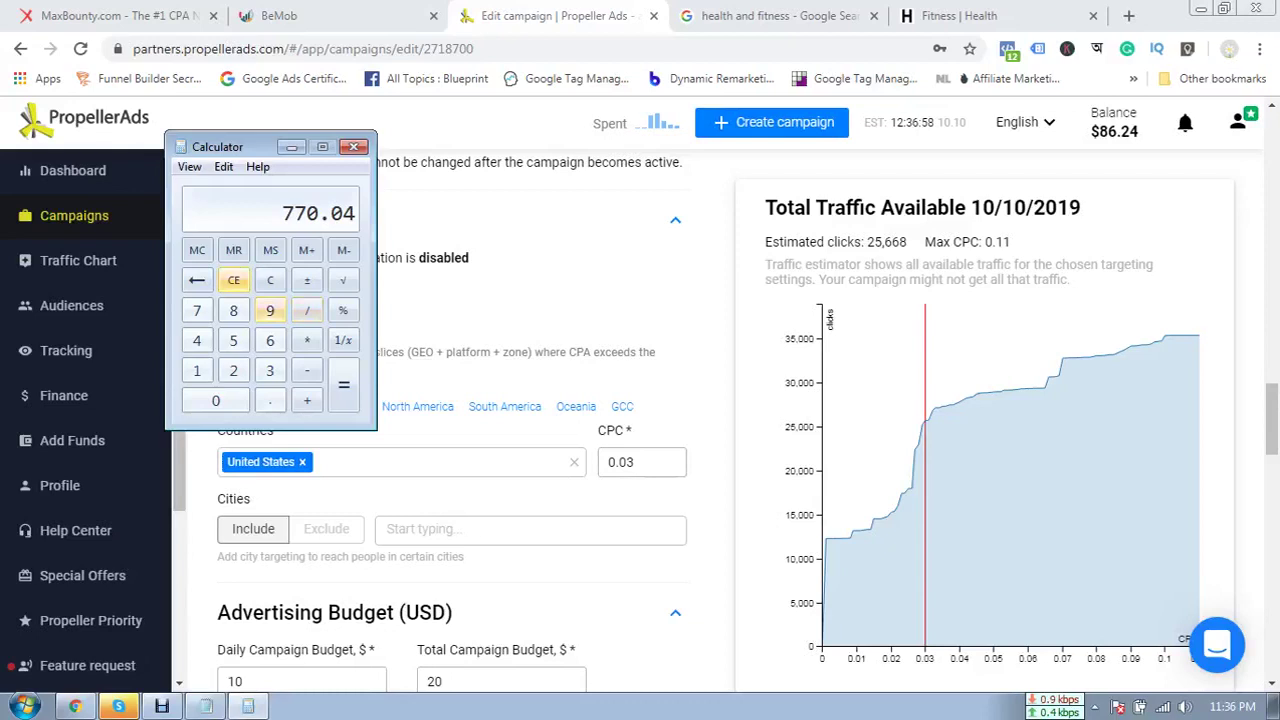
- Clear the calculation, enter 25000 and try applying a percentage to it
{"action": "left_click", "coordinate": [233, 280]}
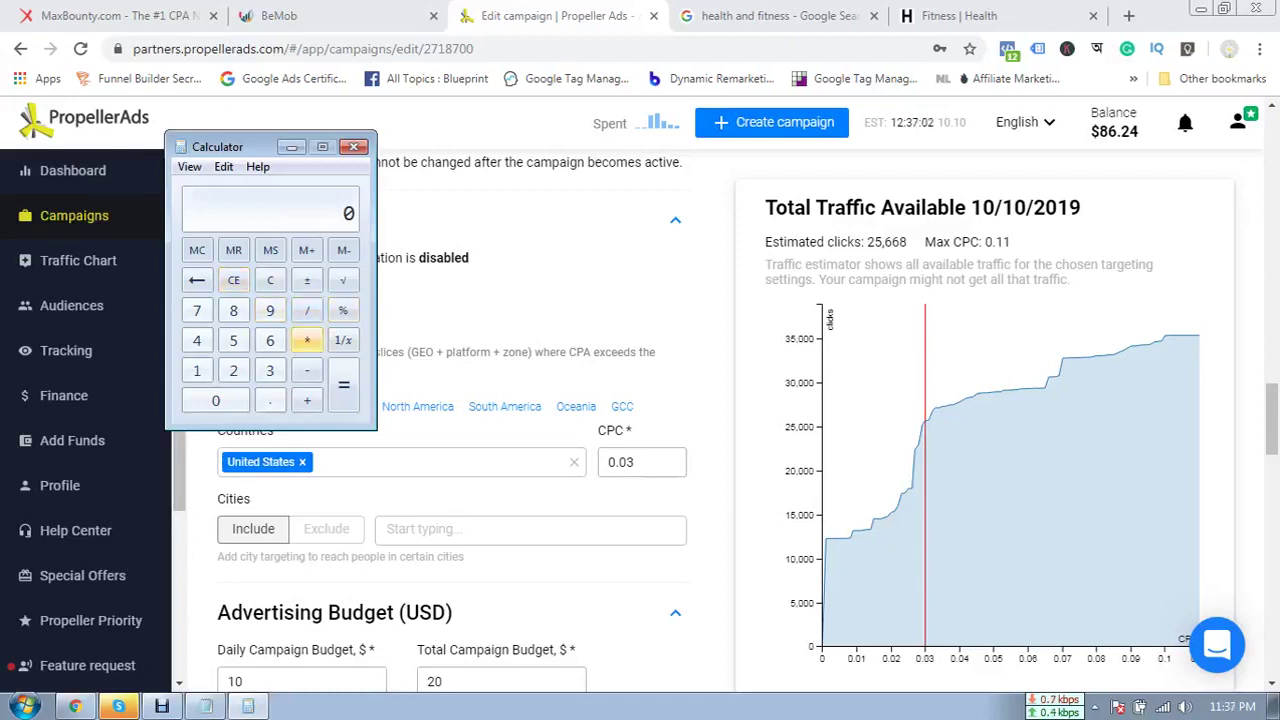
{"action": "left_click", "coordinate": [233, 370]}
{"action": "left_click", "coordinate": [233, 340]}
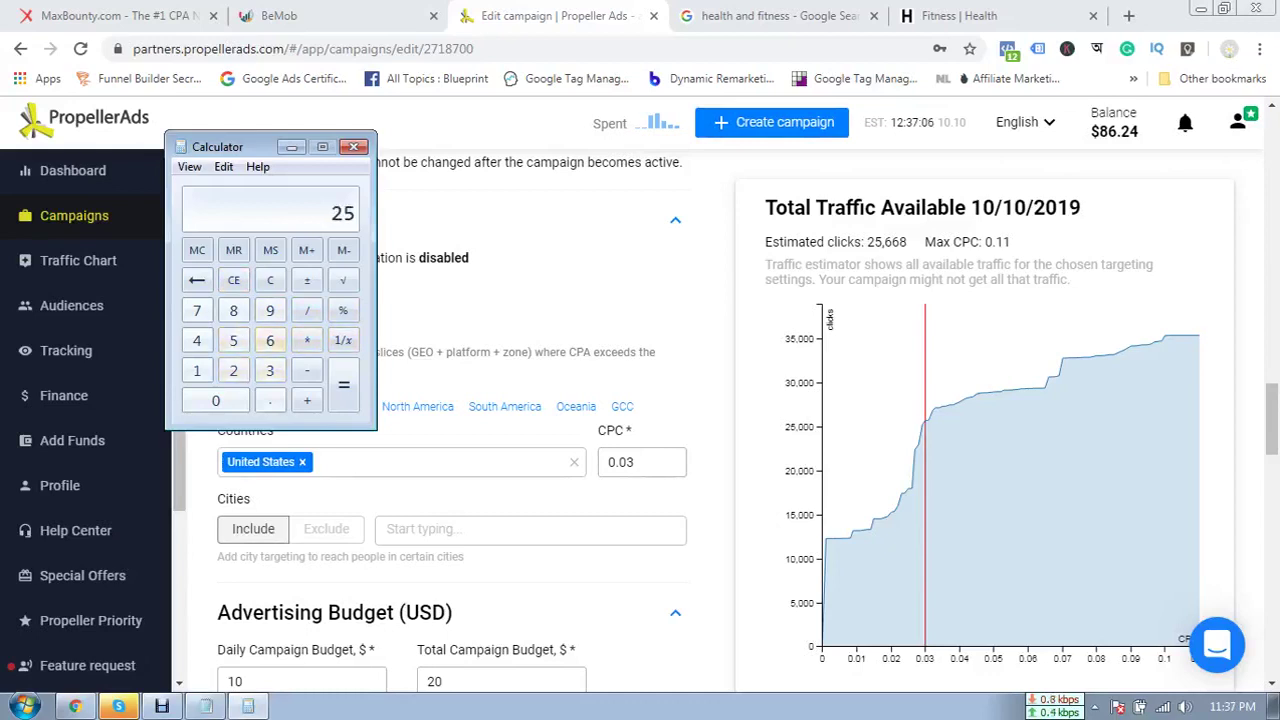
{"action": "left_click", "coordinate": [215, 400]}
{"action": "left_click", "coordinate": [215, 400]}
{"action": "left_click", "coordinate": [215, 400]}
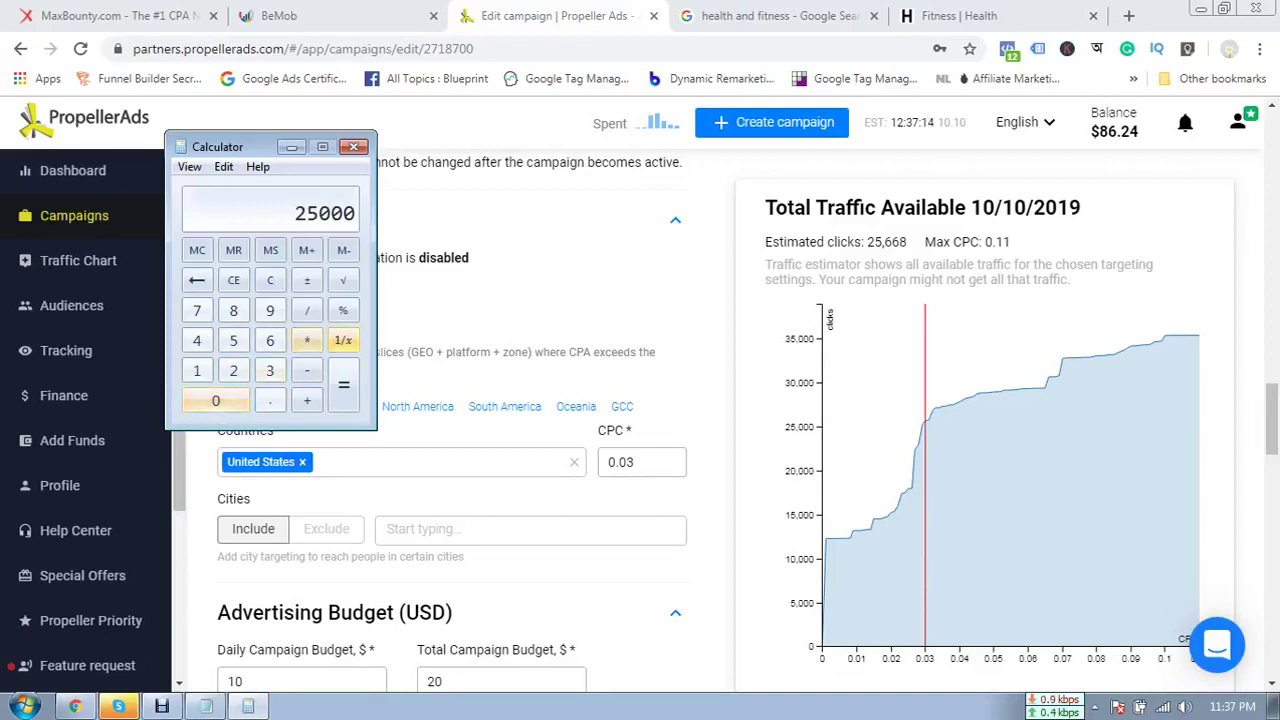
{"action": "left_click", "coordinate": [343, 310]}
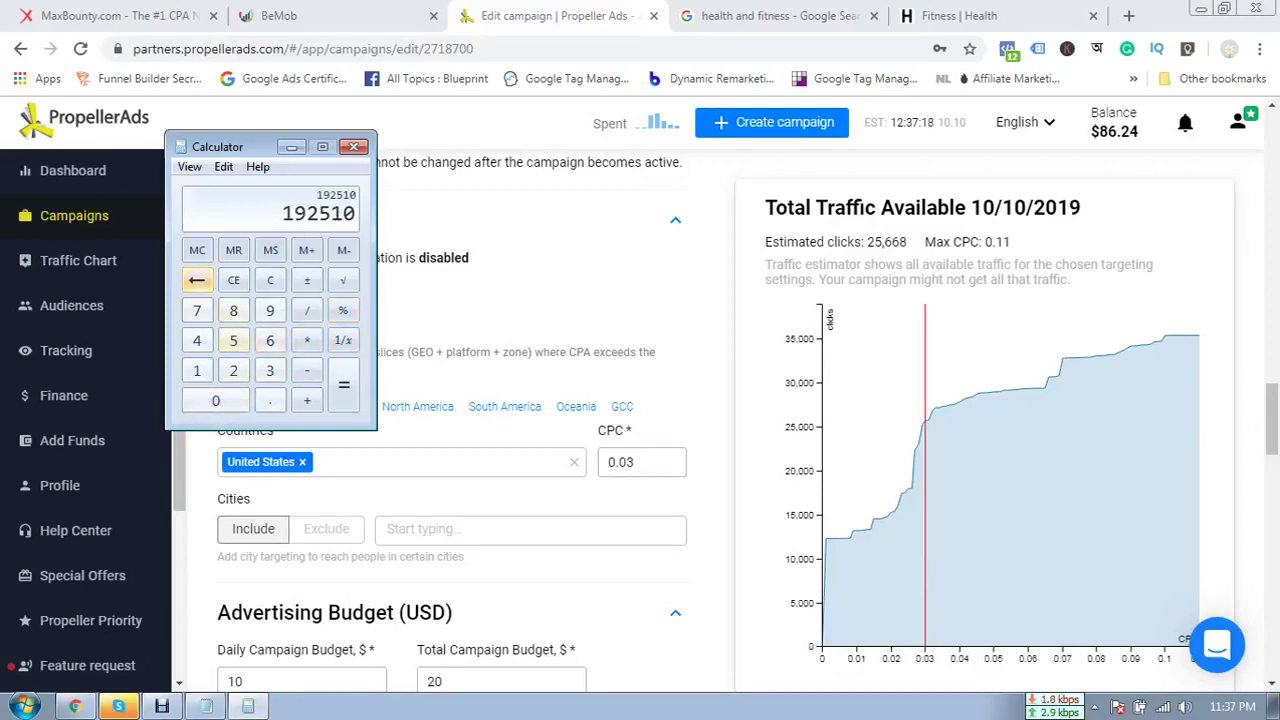
- Try to work out 2 percent of 25000 using division, and clear the calculation
{"action": "left_click", "coordinate": [233, 280]}
{"action": "left_click", "coordinate": [233, 370]}
{"action": "left_click", "coordinate": [233, 340]}
{"action": "double_click", "coordinate": [215, 400]}
{"action": "left_click", "coordinate": [215, 400]}
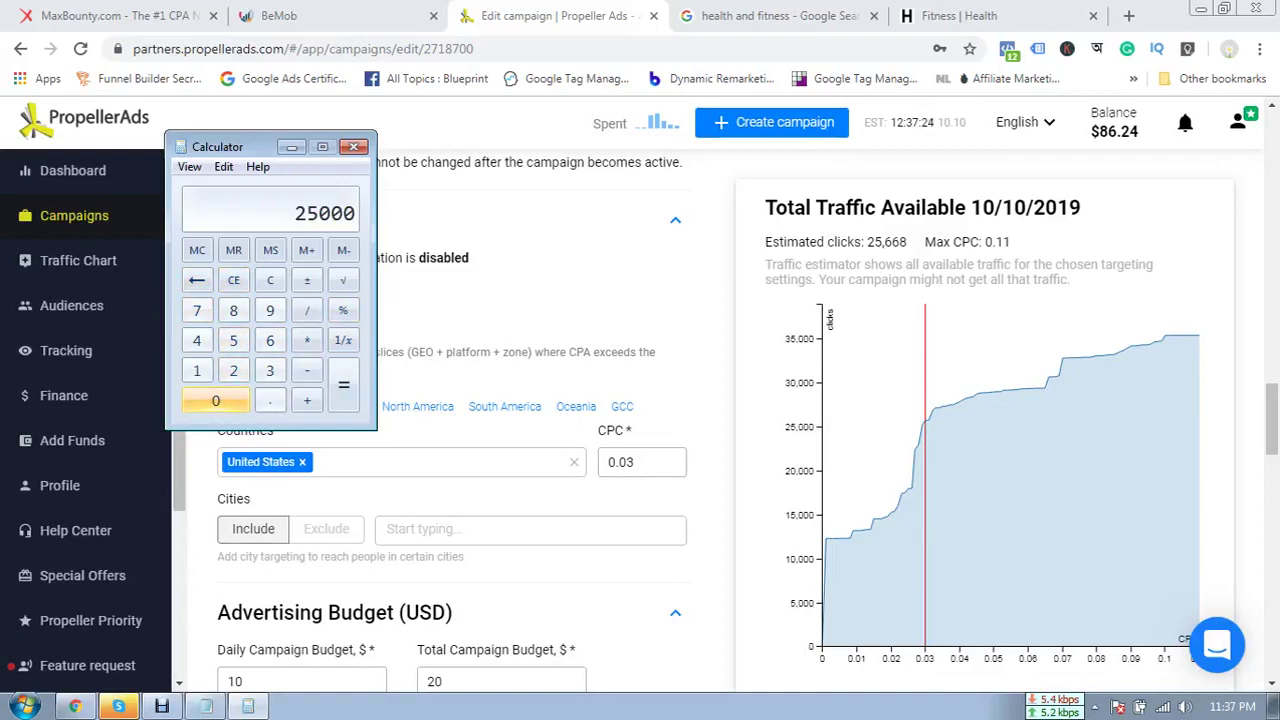
{"action": "left_click", "coordinate": [307, 310]}
{"action": "left_click", "coordinate": [233, 370]}
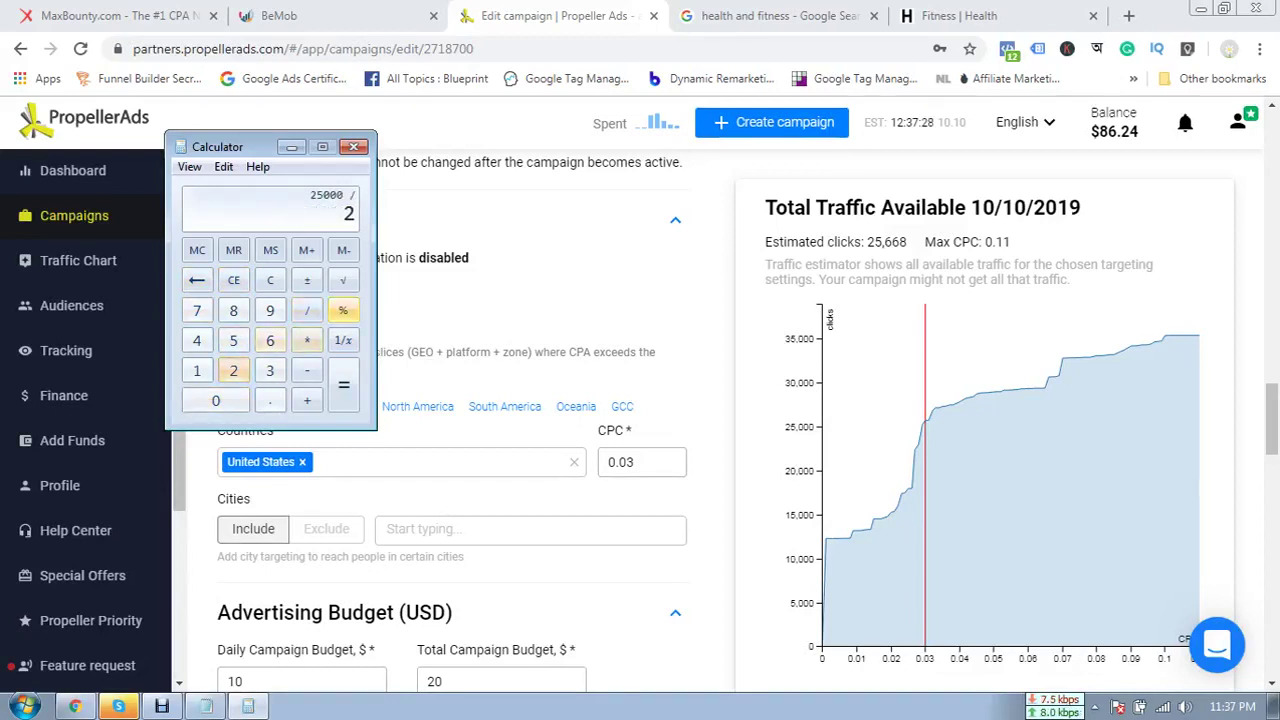
{"action": "left_click", "coordinate": [343, 310]}
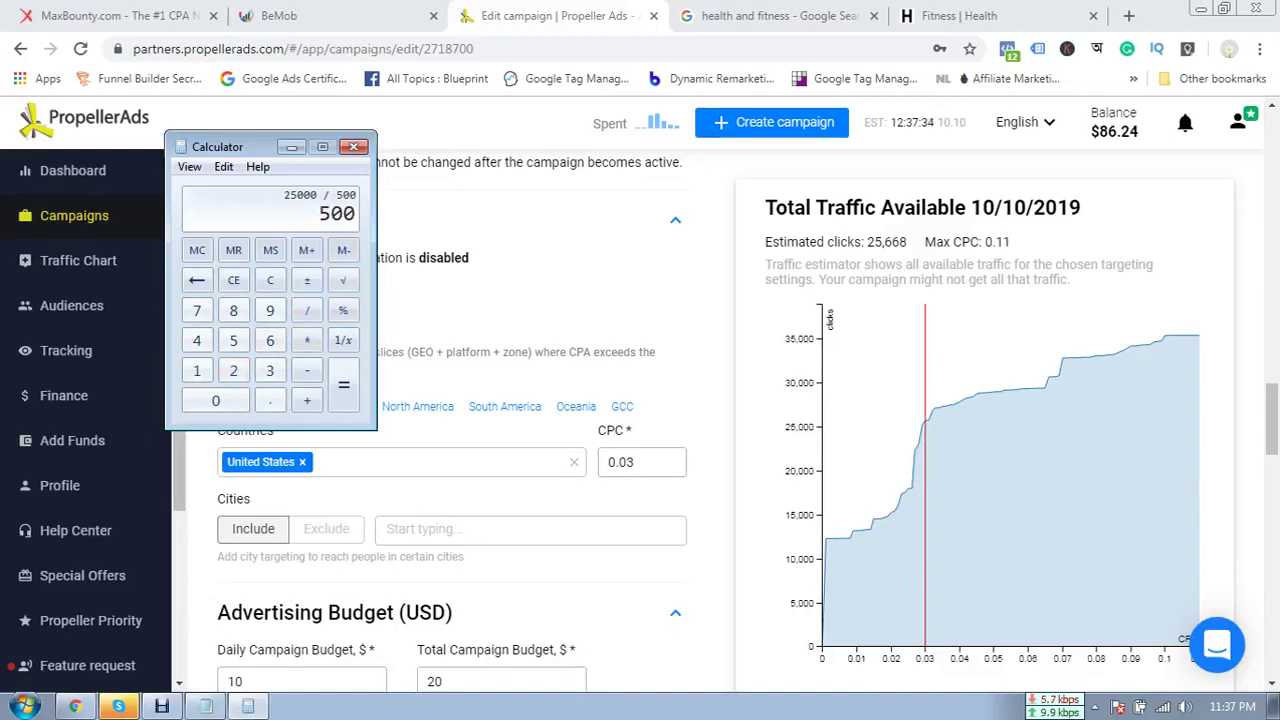
{"action": "left_click", "coordinate": [343, 310]}
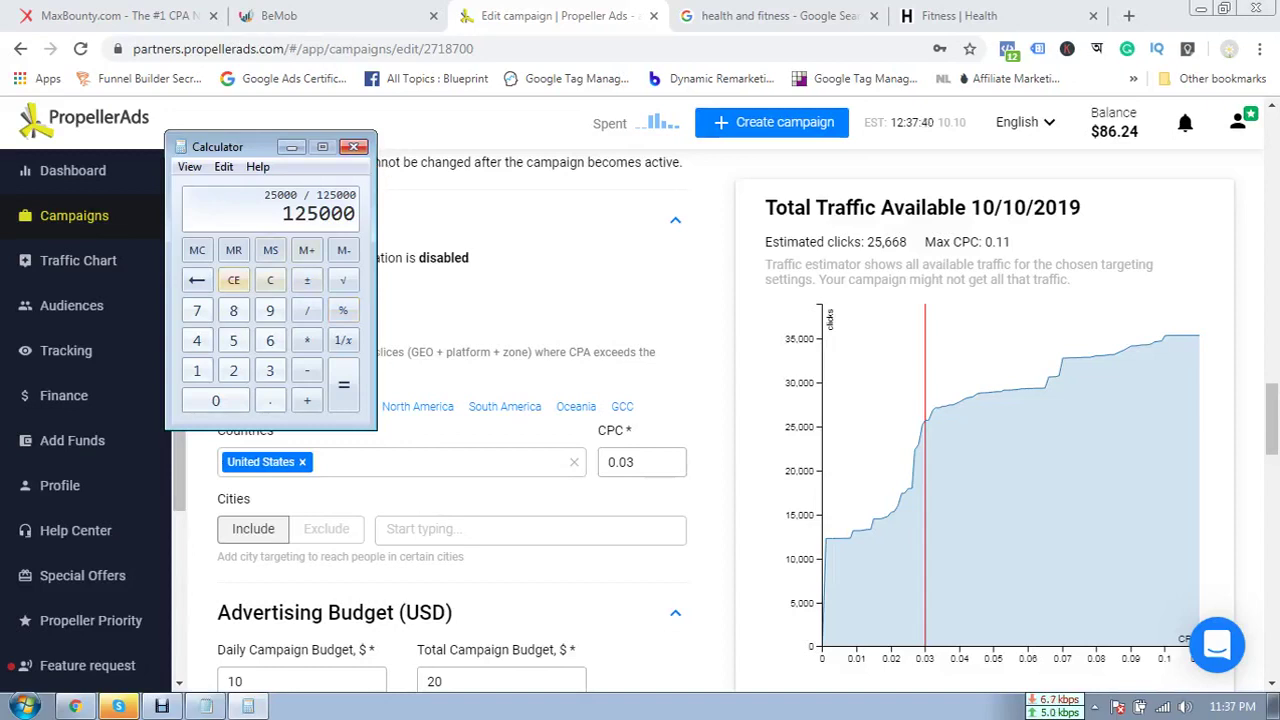
{"action": "left_click", "coordinate": [233, 280]}
{"action": "left_click", "coordinate": [270, 280]}
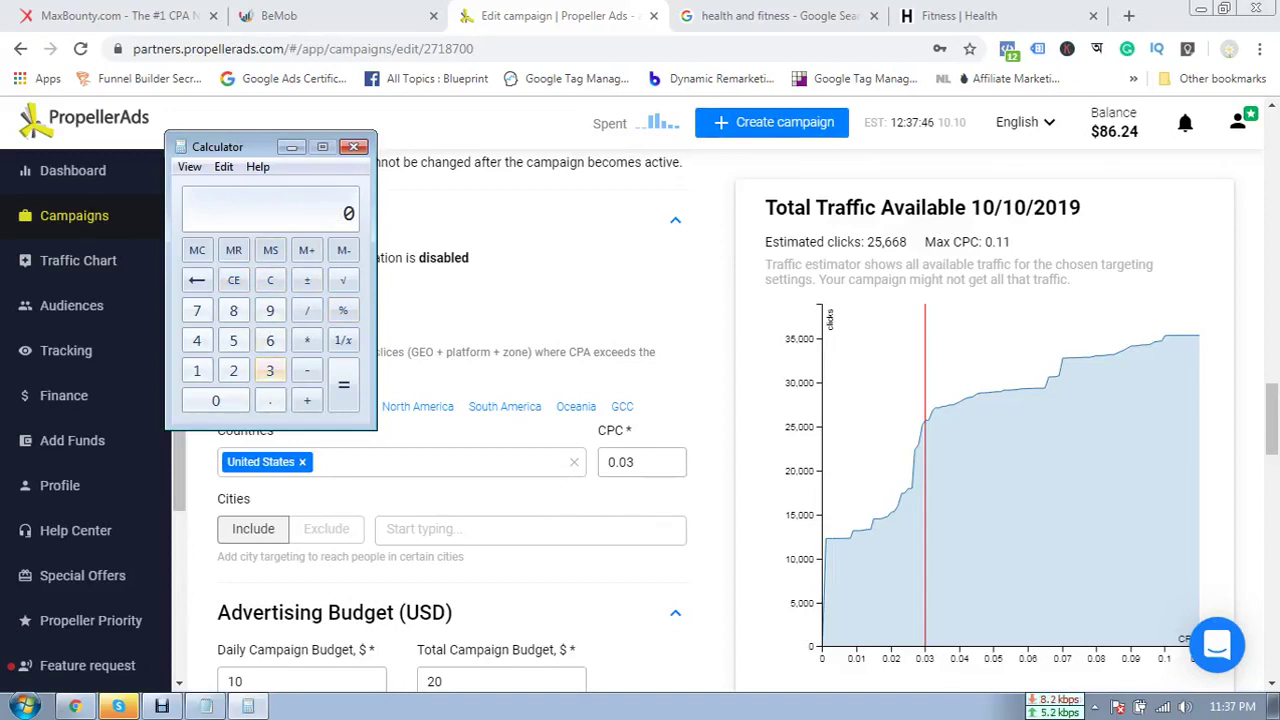
- Multiply 500 by 2 in the Calculator and close it
{"action": "left_click", "coordinate": [233, 340]}
{"action": "left_click", "coordinate": [215, 400]}
{"action": "left_click", "coordinate": [215, 400]}
{"action": "left_click", "coordinate": [307, 340]}
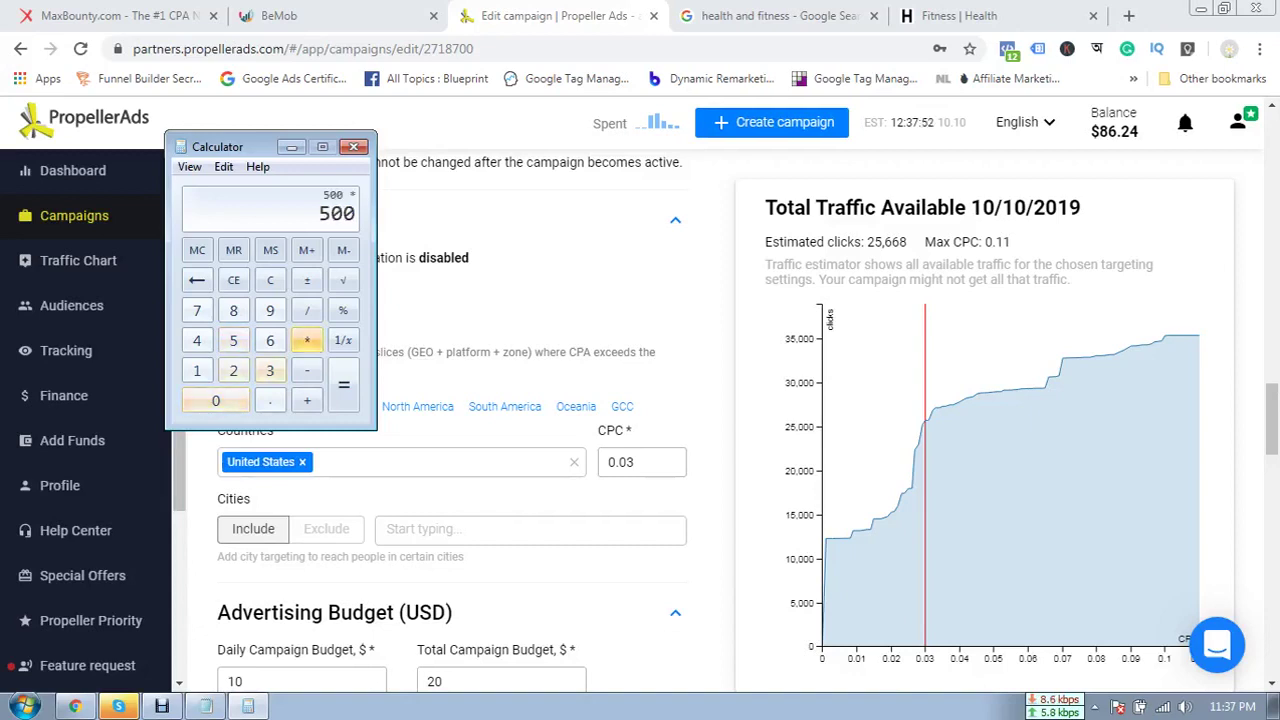
{"action": "left_click", "coordinate": [233, 370]}
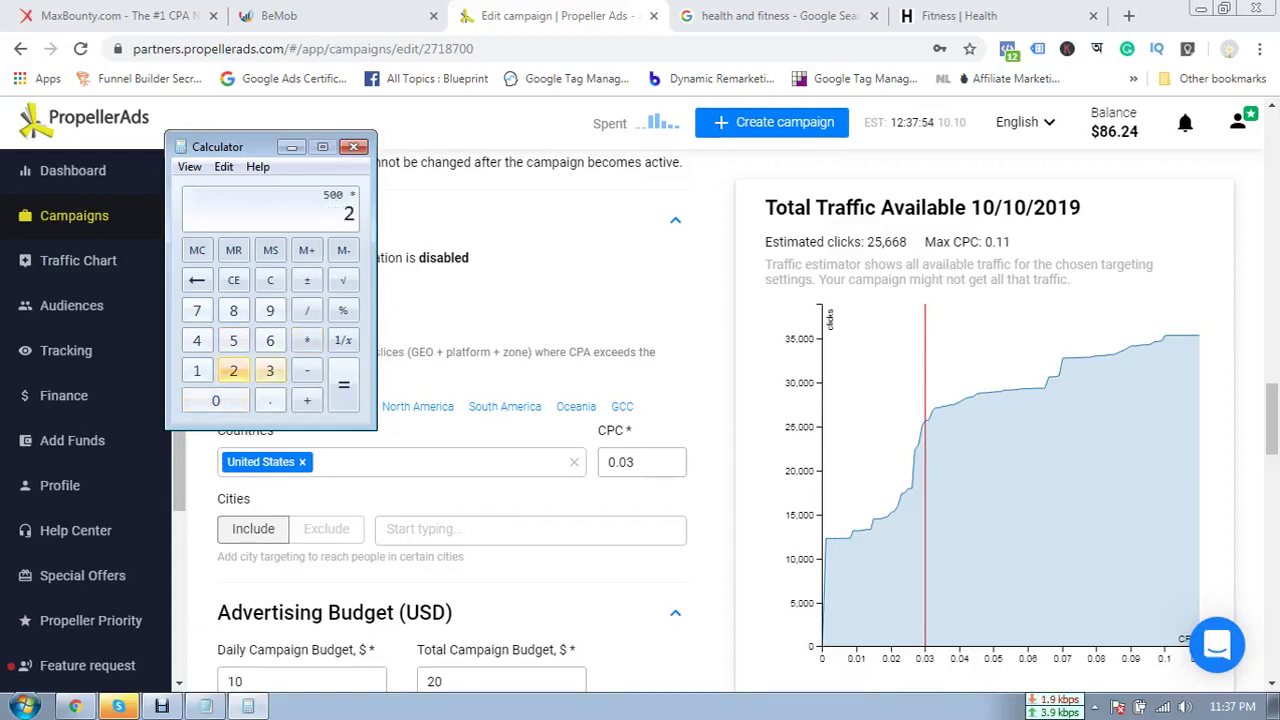
{"action": "left_click", "coordinate": [343, 385]}
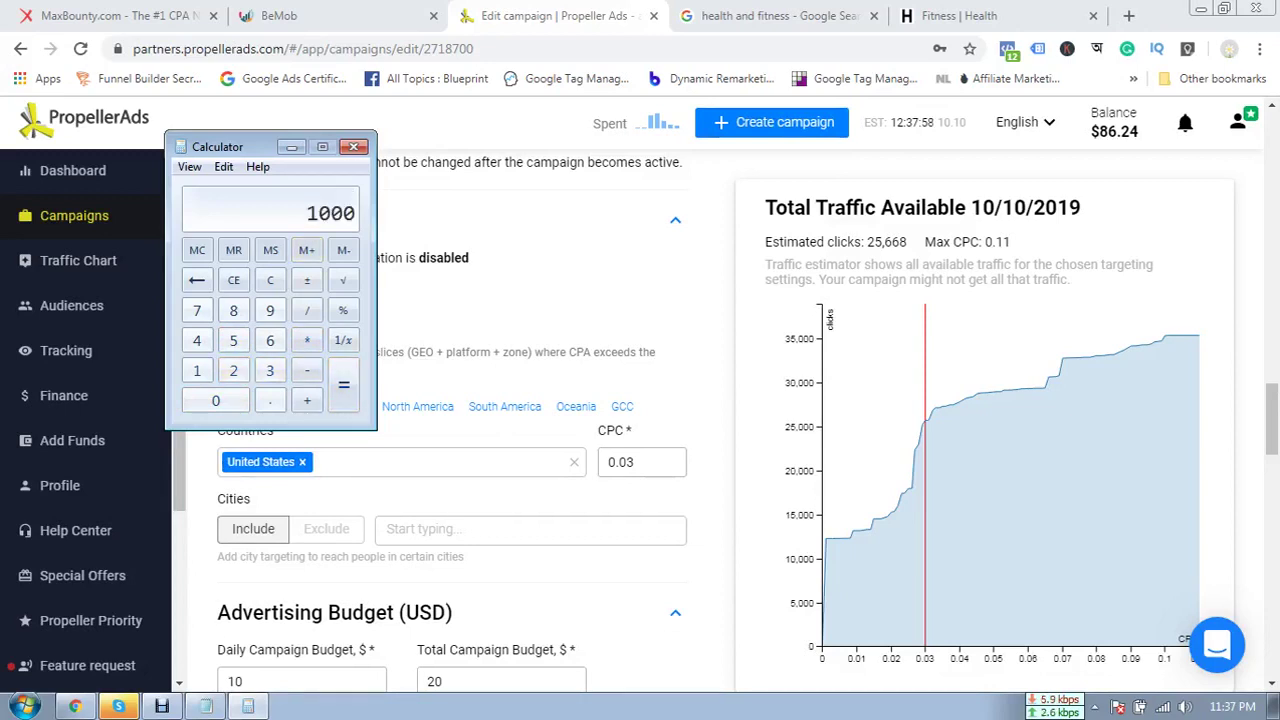
{"action": "left_click", "coordinate": [353, 147]}
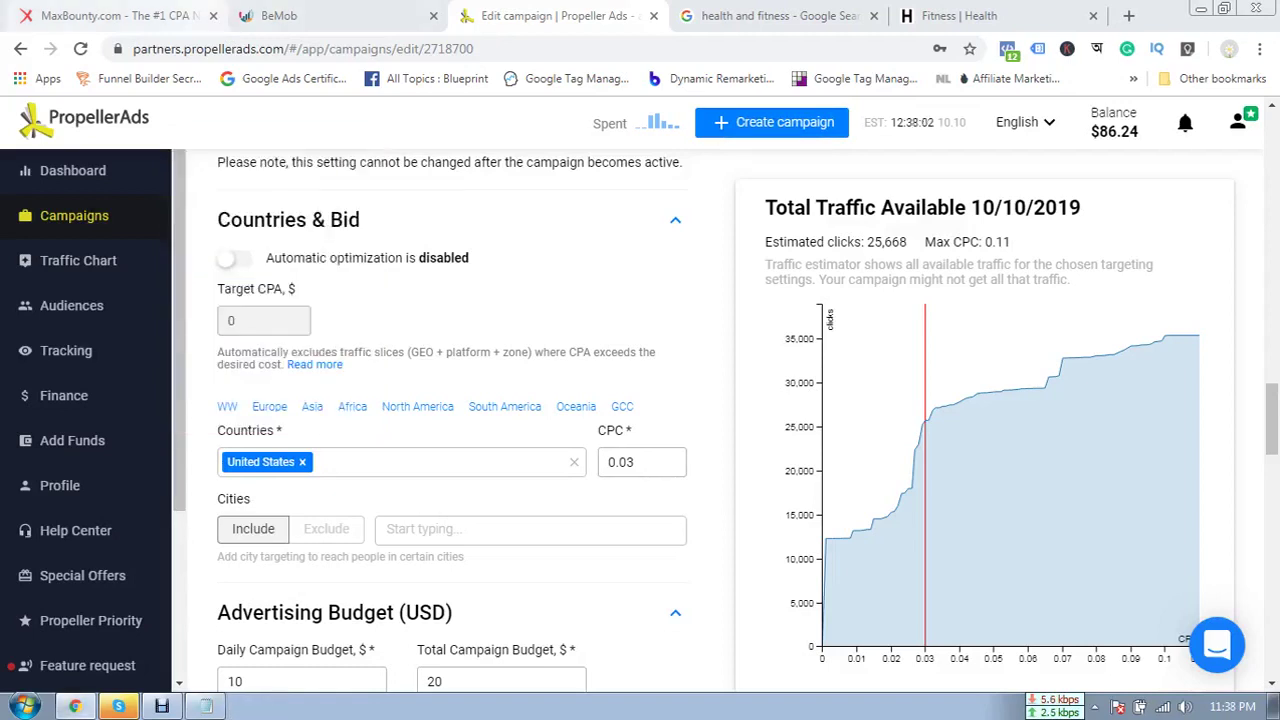
- Switch to the MaxBounty InboxDollars - US offer page, multiply 500 by the 2.8 commission in the Calculator, and close the Calculator
{"action": "left_click", "coordinate": [125, 16]}
{"action": "scroll", "coordinate": [640, 385], "scroll_direction": "up", "scroll_amount": 3}
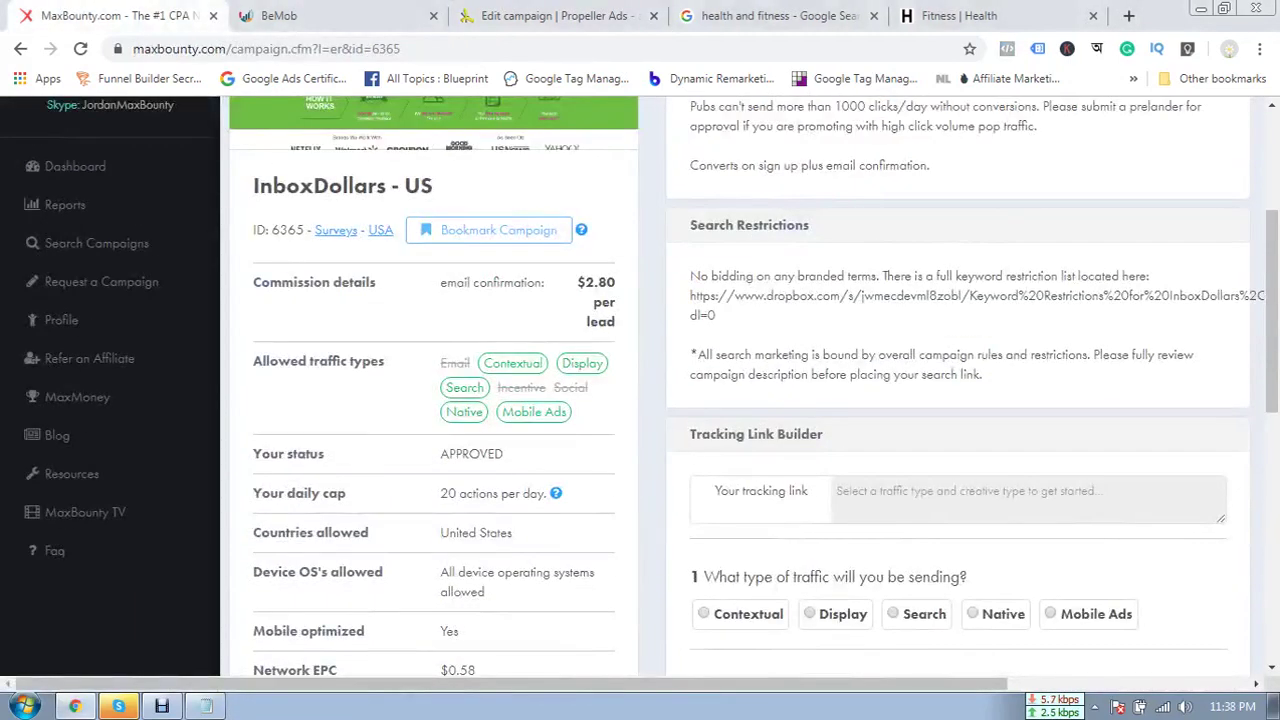
{"action": "left_click", "coordinate": [24, 706]}
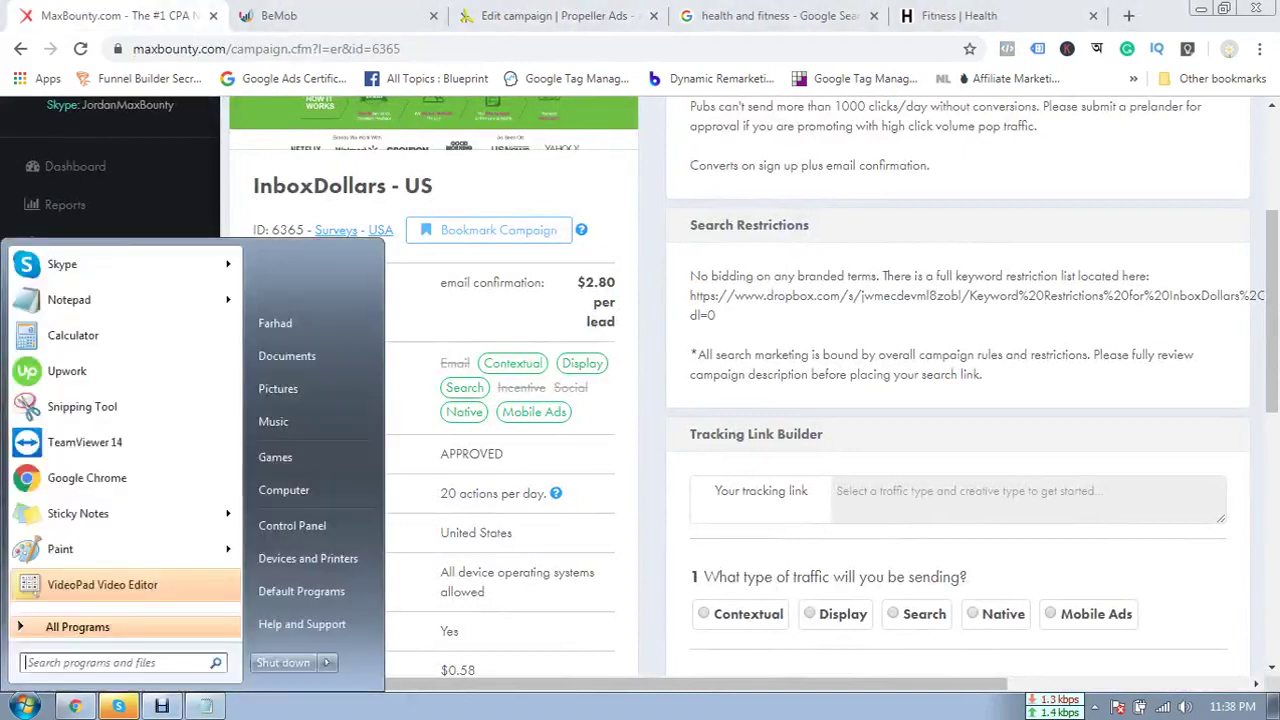
{"action": "left_click", "coordinate": [220, 335]}
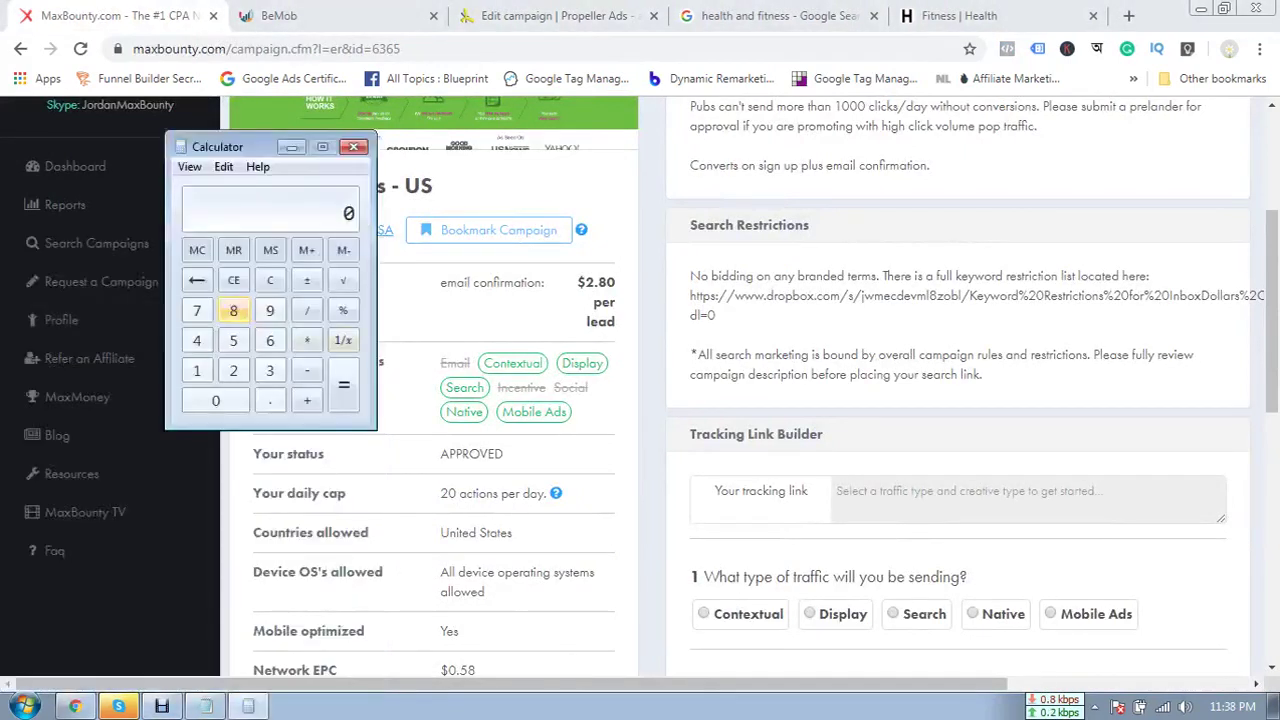
{"action": "left_click", "coordinate": [233, 340]}
{"action": "double_click", "coordinate": [215, 400]}
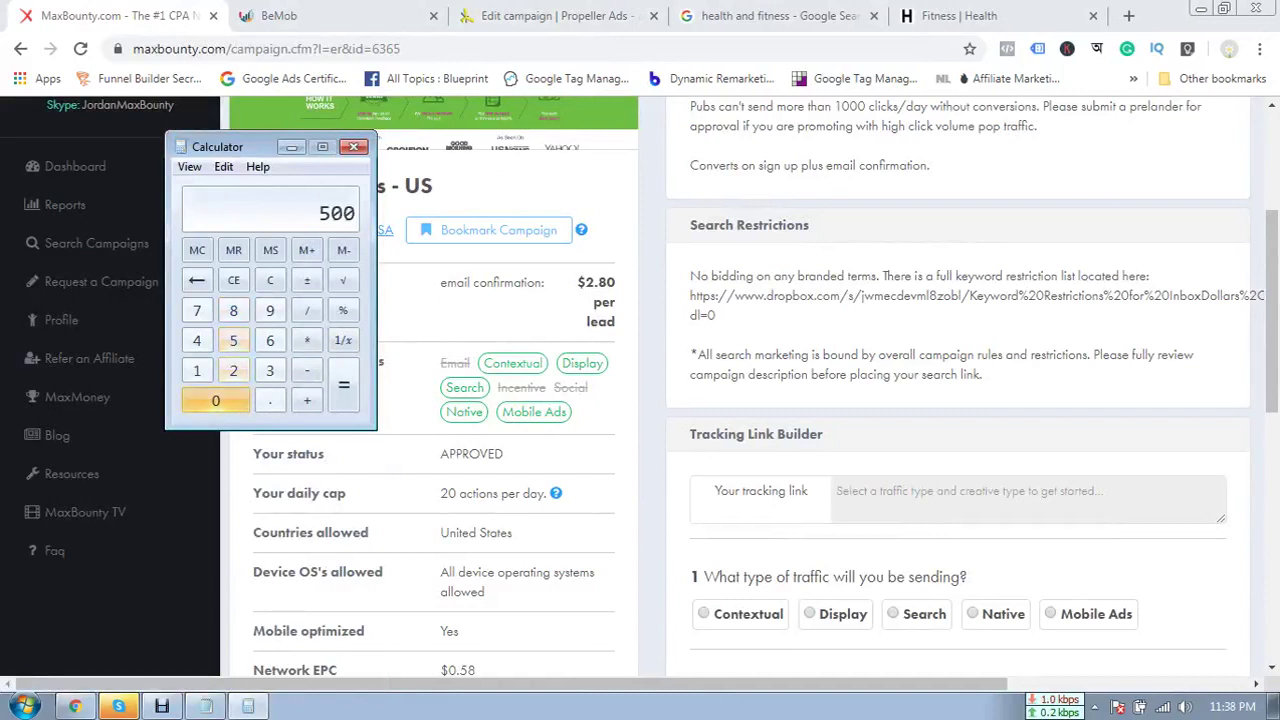
{"action": "left_click", "coordinate": [307, 340]}
{"action": "left_click", "coordinate": [233, 370]}
{"action": "left_click", "coordinate": [270, 400]}
{"action": "left_click", "coordinate": [233, 310]}
{"action": "left_click", "coordinate": [343, 385]}
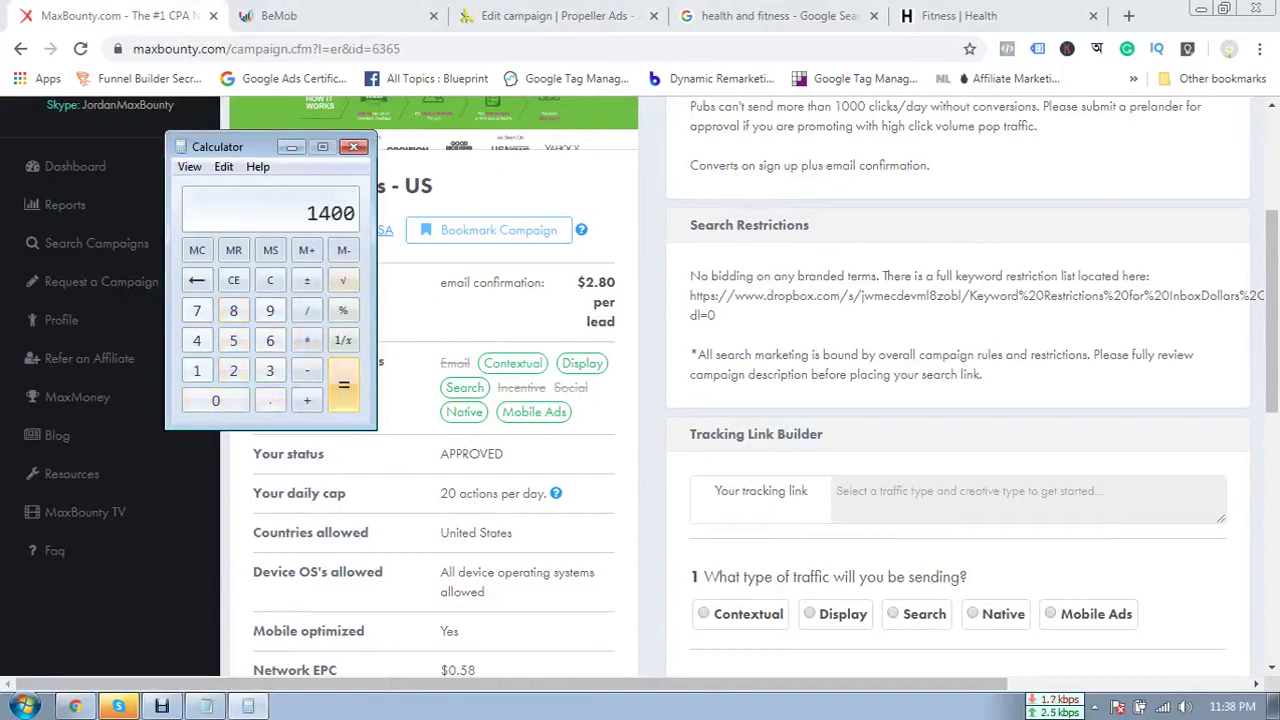
{"action": "left_click", "coordinate": [353, 147]}
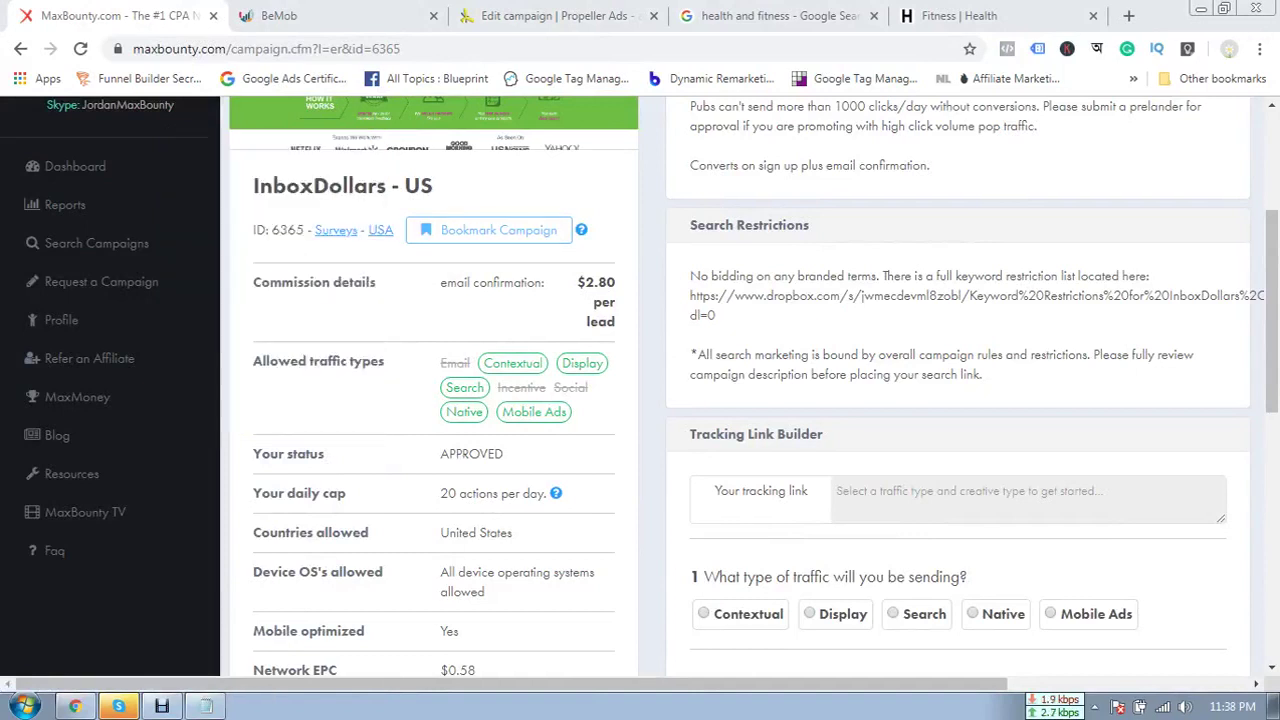
- Return to the PropellerAds campaign, review its budget and targeting settings, and save and start the campaign
{"action": "left_click", "coordinate": [558, 16]}
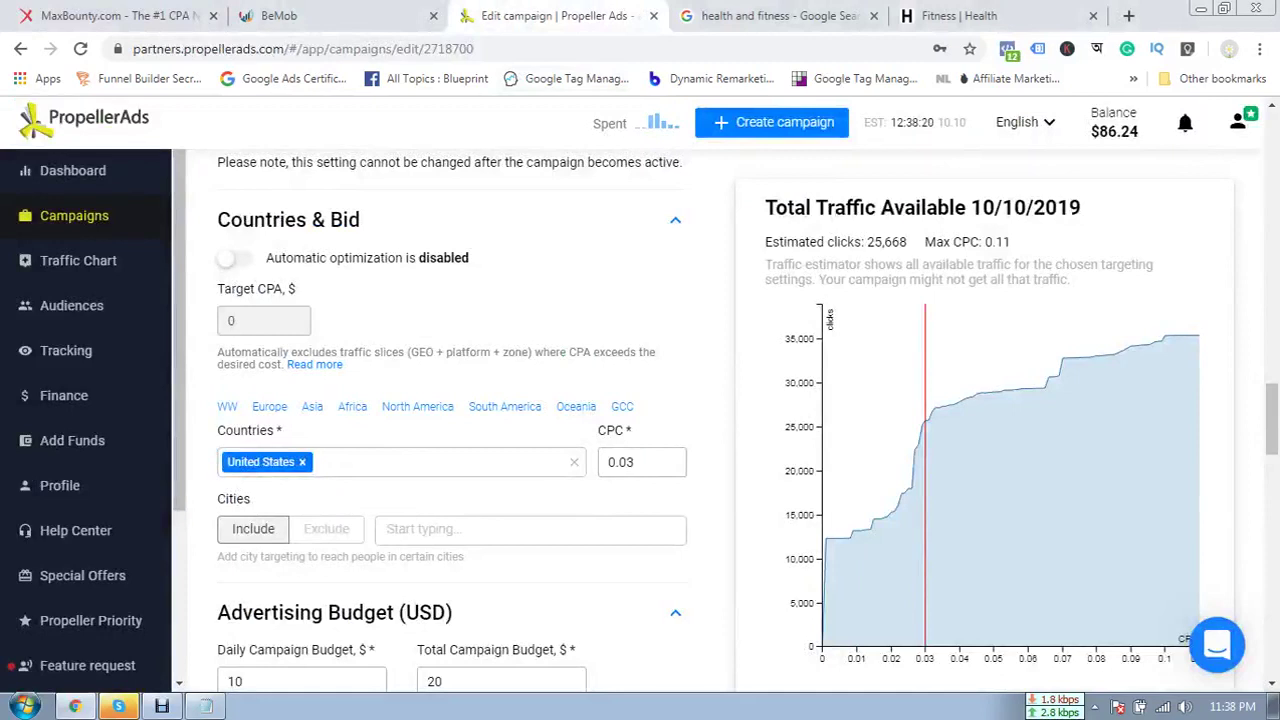
{"action": "scroll", "coordinate": [450, 420], "scroll_direction": "down", "scroll_amount": 1}
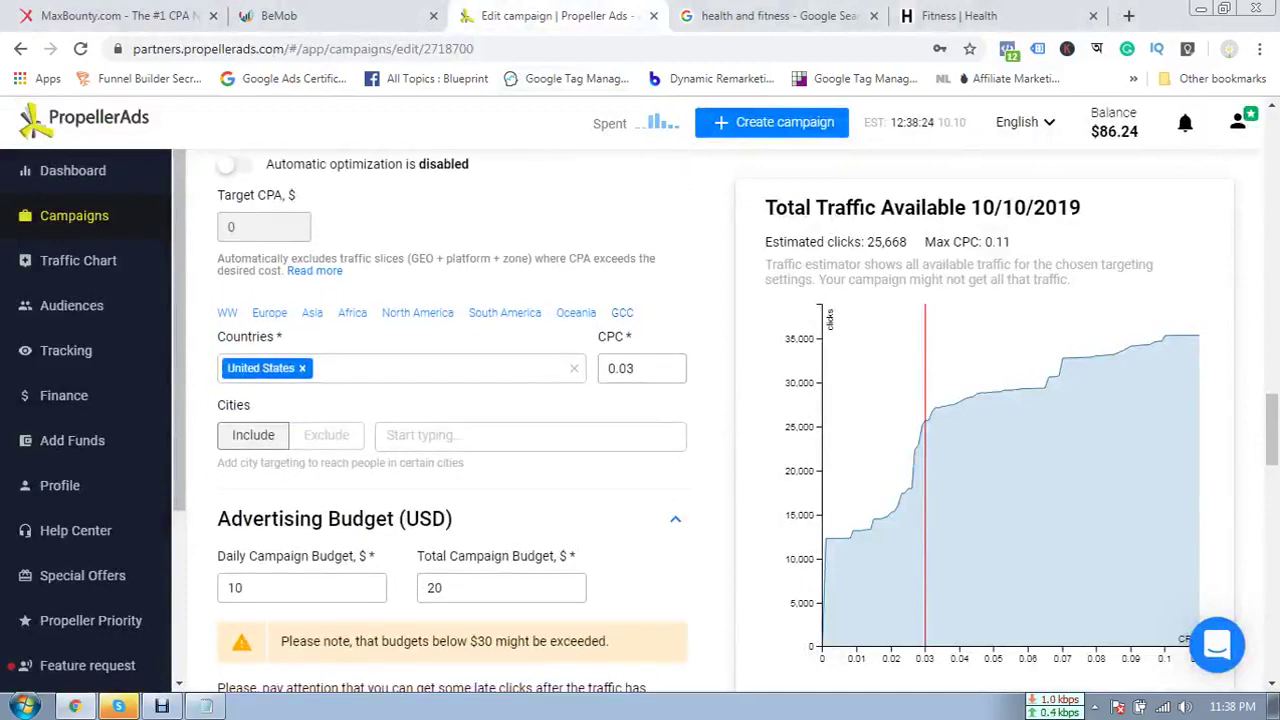
{"action": "scroll", "coordinate": [450, 420], "scroll_direction": "down", "scroll_amount": 1}
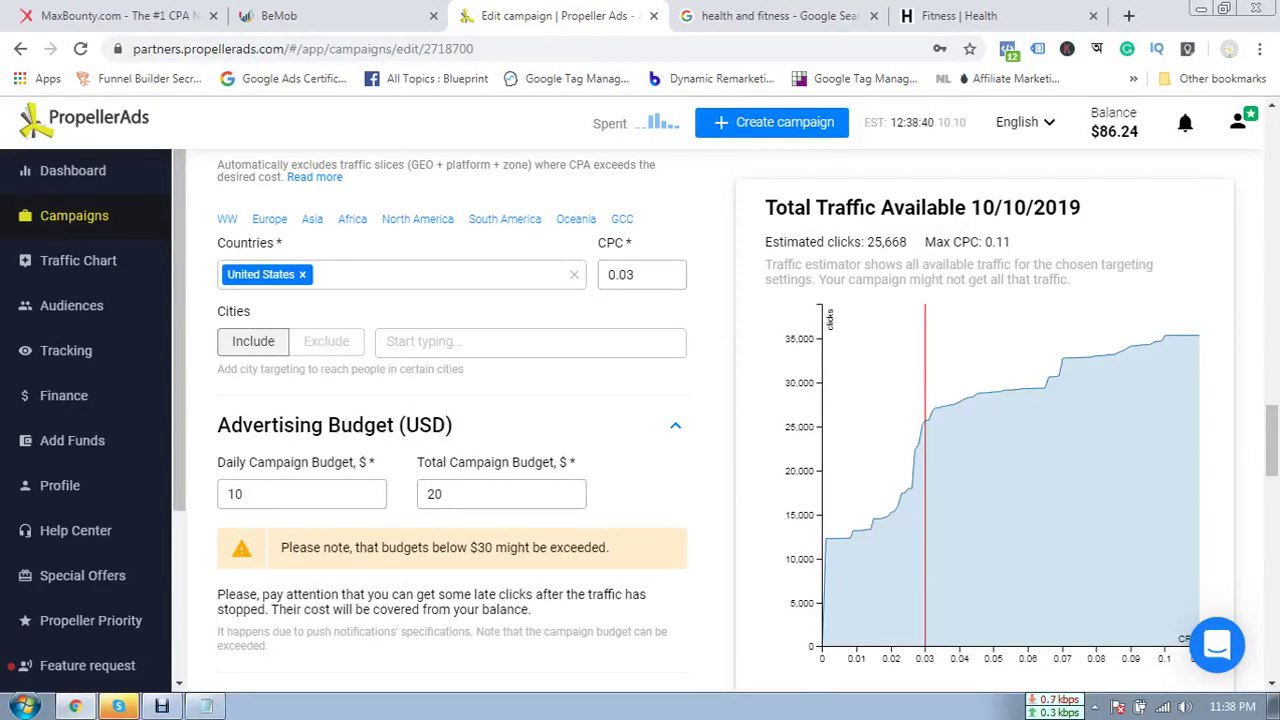
{"action": "scroll", "coordinate": [452, 420], "scroll_direction": "down", "scroll_amount": 3}
{"action": "scroll", "coordinate": [452, 420], "scroll_direction": "down", "scroll_amount": 9}
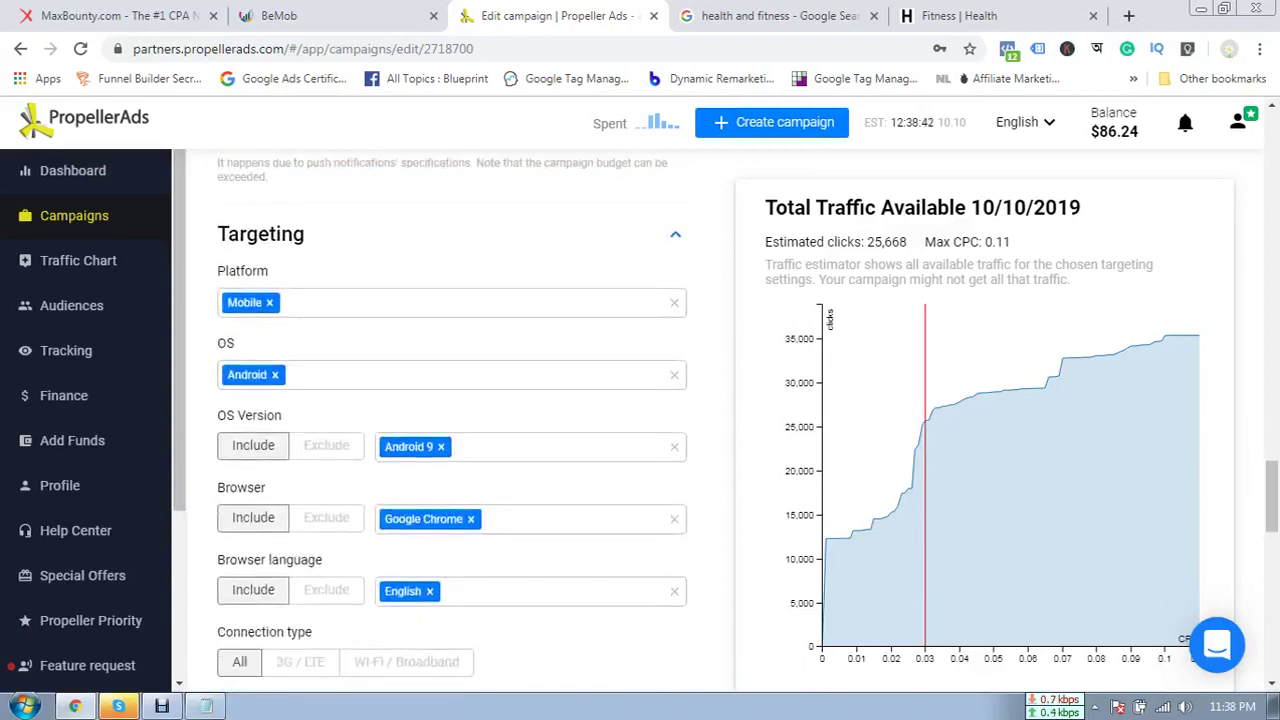
{"action": "scroll", "coordinate": [452, 420], "scroll_direction": "down", "scroll_amount": 5}
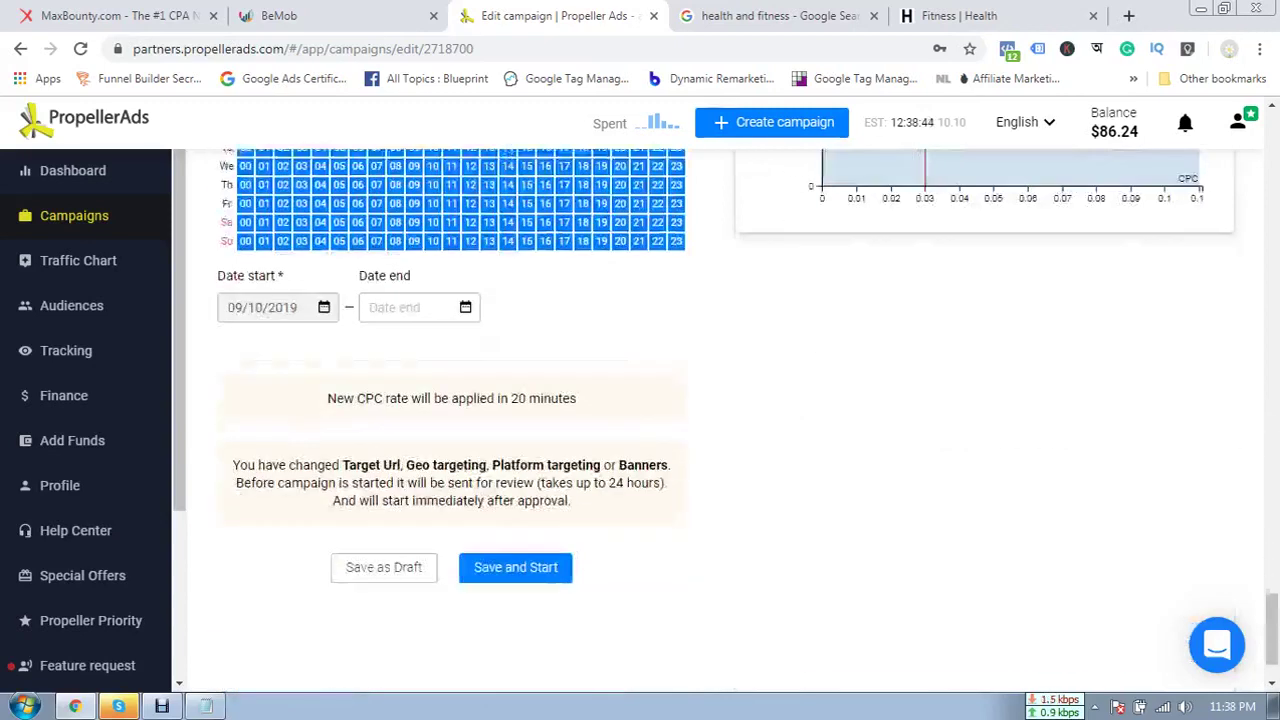
{"action": "left_click", "coordinate": [515, 477]}
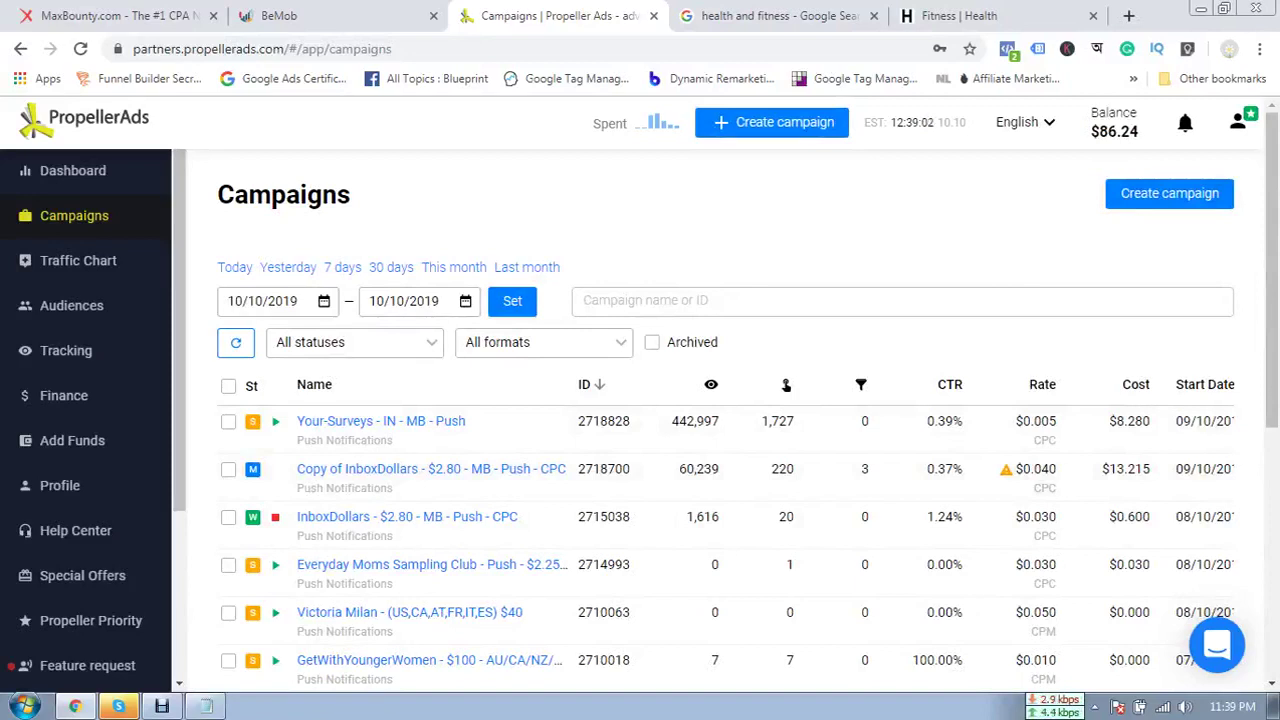
- Switch to BeMob and start a new affiliate network from the MaxBounty template
{"action": "left_click", "coordinate": [279, 15]}
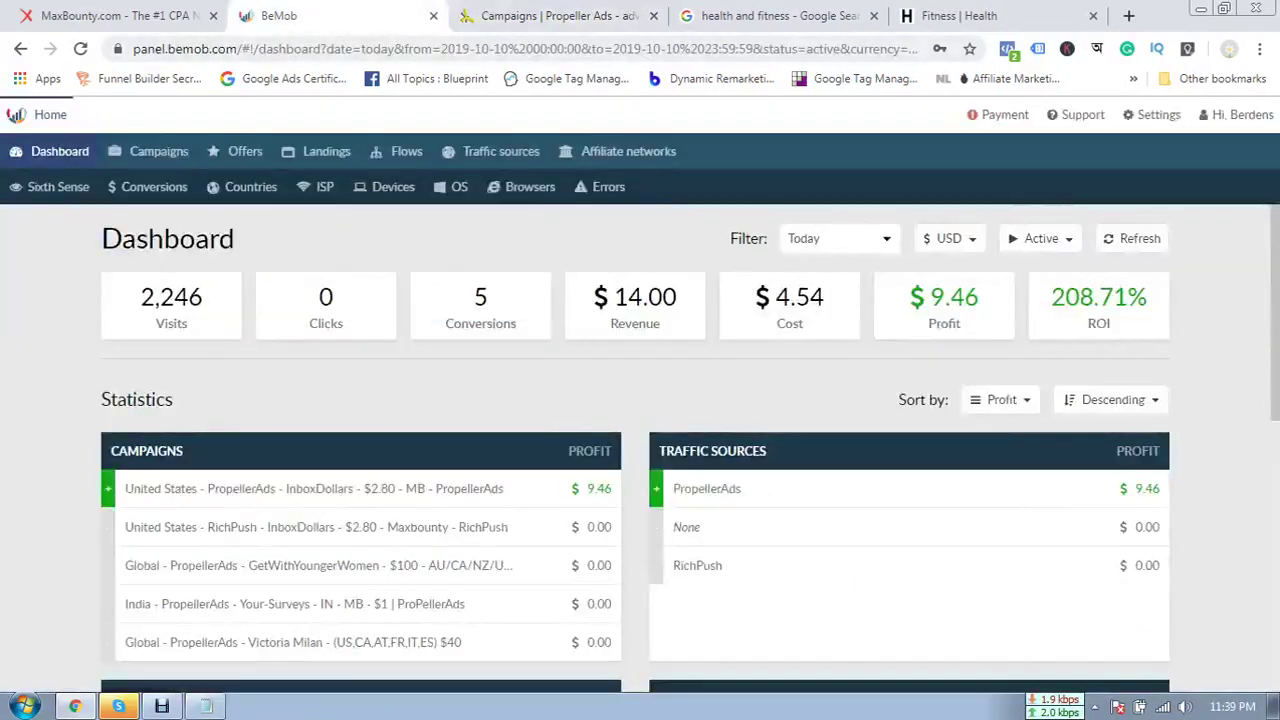
{"action": "left_click", "coordinate": [620, 151]}
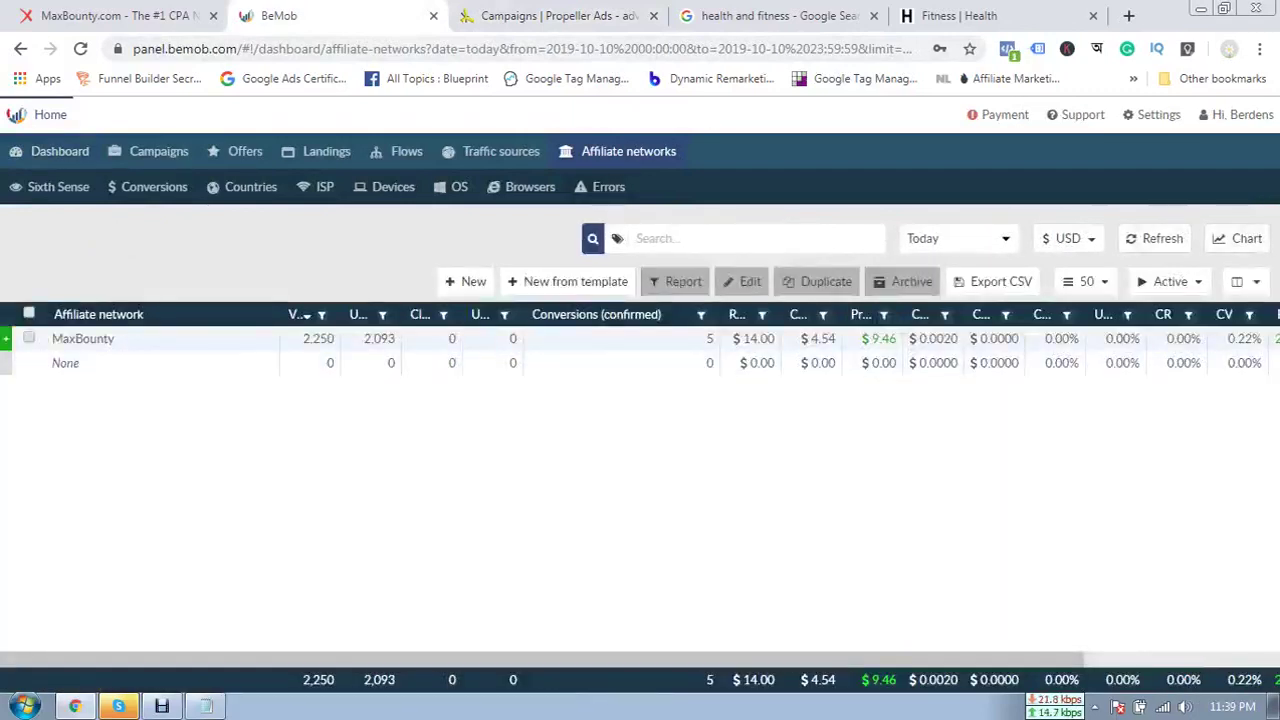
{"action": "left_click", "coordinate": [568, 281]}
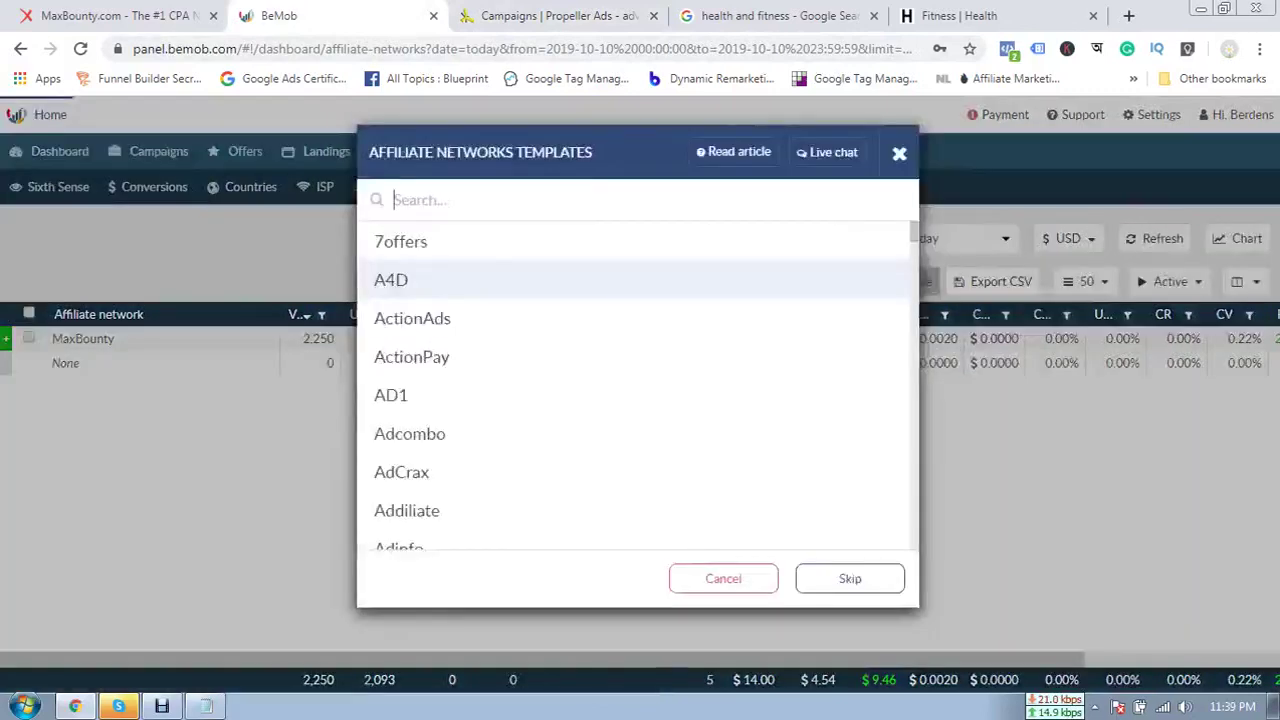
{"action": "type", "text": "max"}
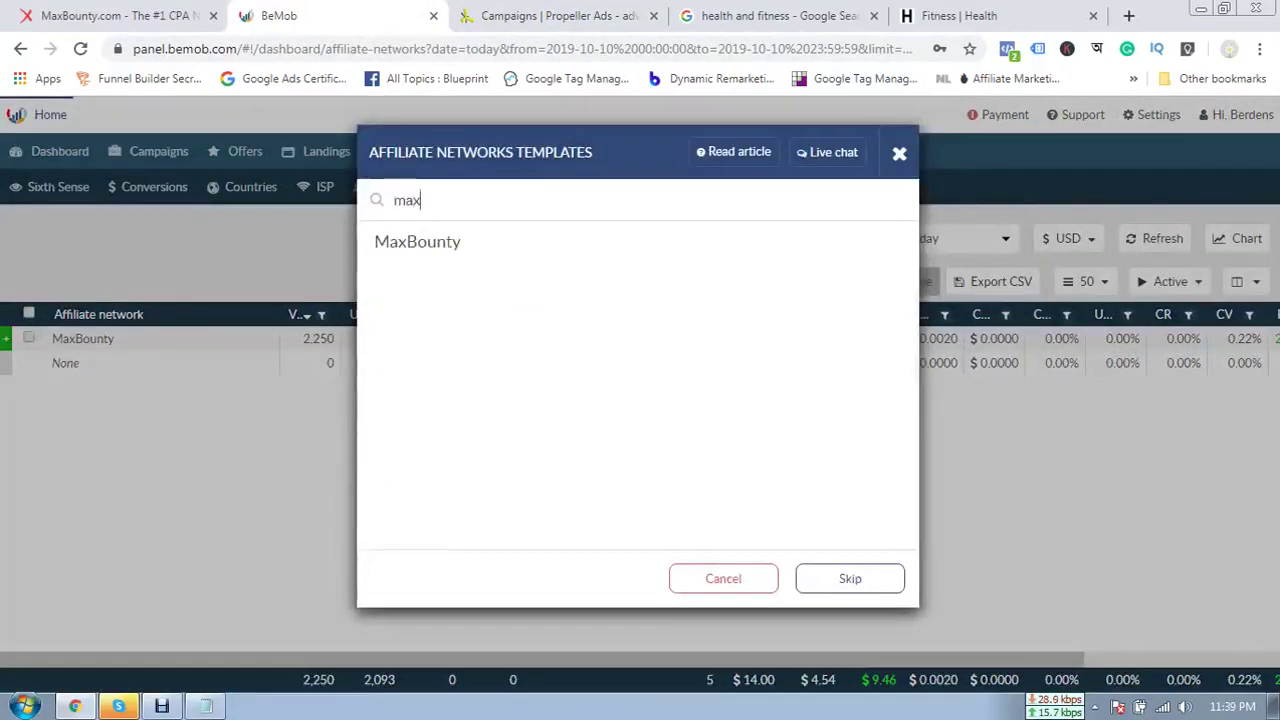
{"action": "key", "text": "Return"}
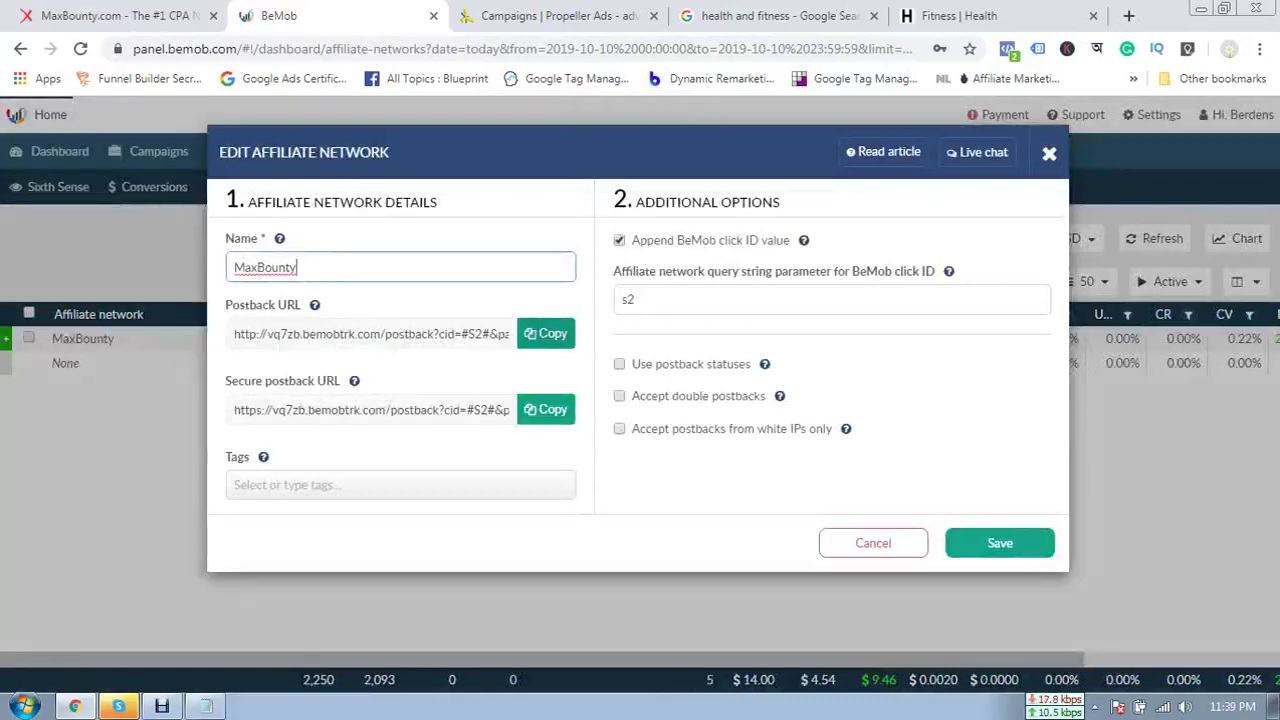
- Copy the MaxBounty network's non-secure postback URL and paste it into the Notepad note, below the list of phases
{"action": "left_click", "coordinate": [546, 334]}
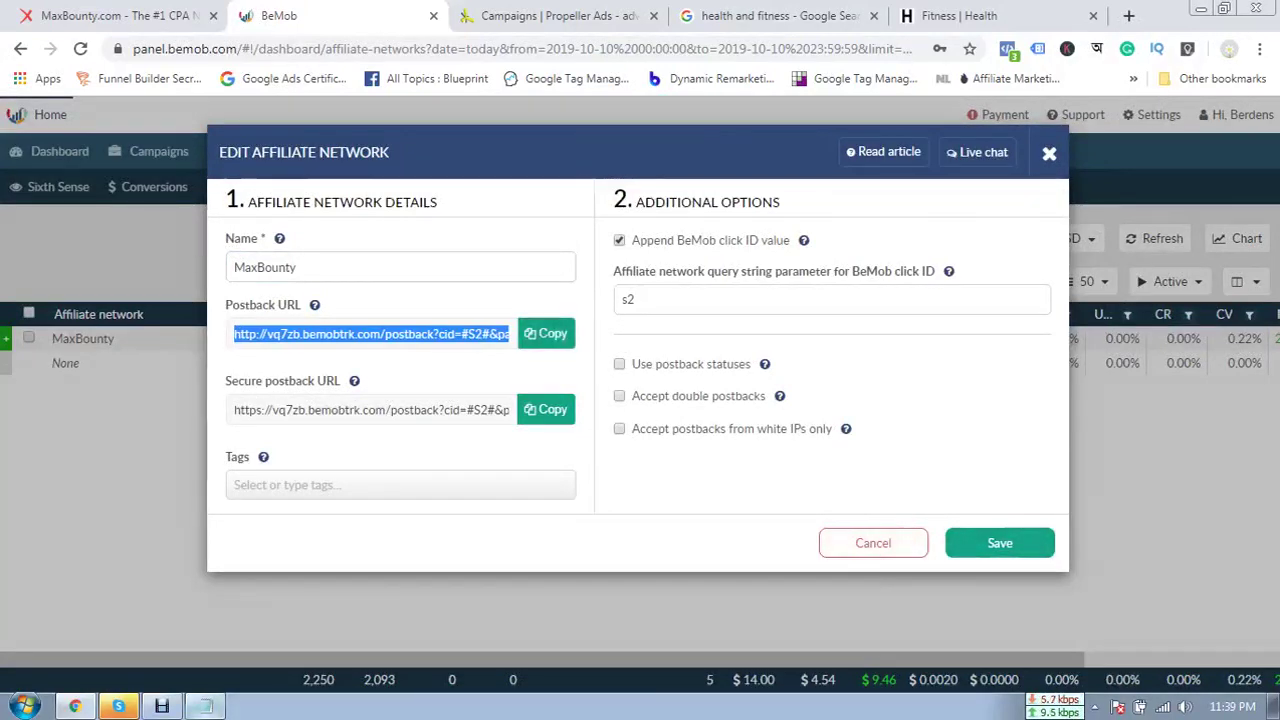
{"action": "key", "text": "alt+Tab"}
{"action": "left_click", "coordinate": [452, 214]}
{"action": "key", "text": "Return"}
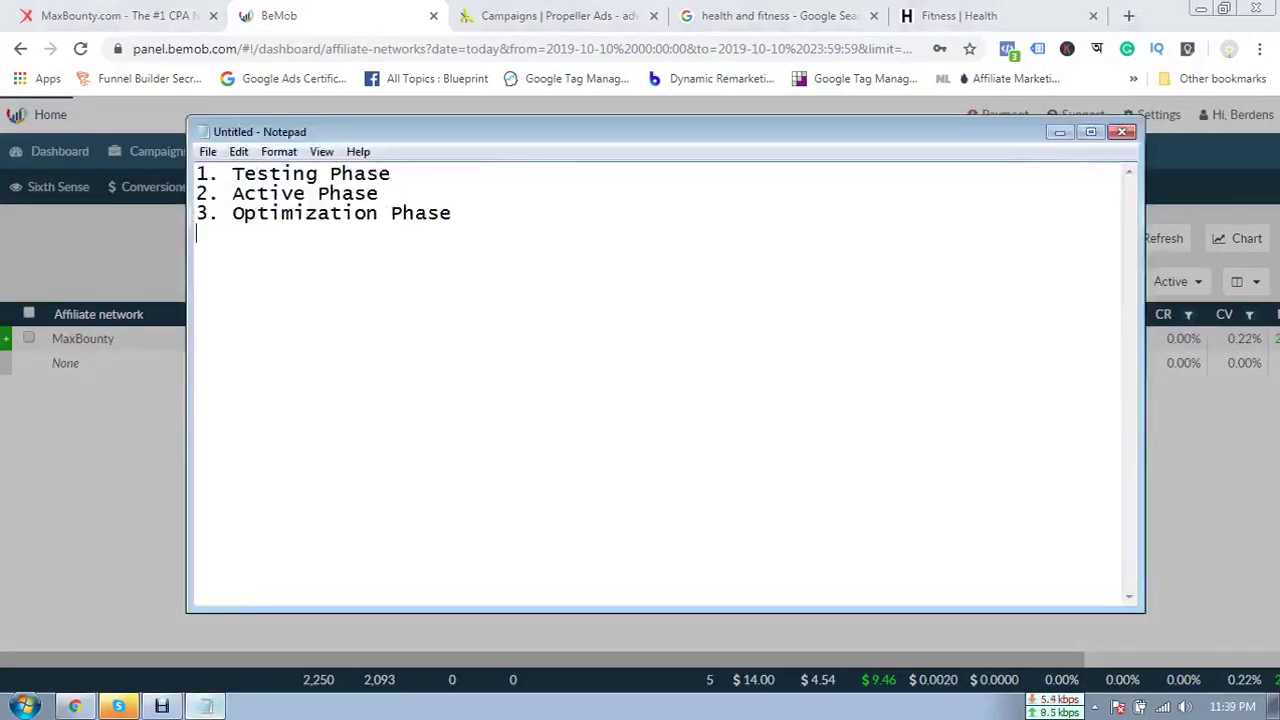
{"action": "key", "text": "Return"}
{"action": "key", "text": "Return"}
{"action": "key", "text": "ctrl+v"}
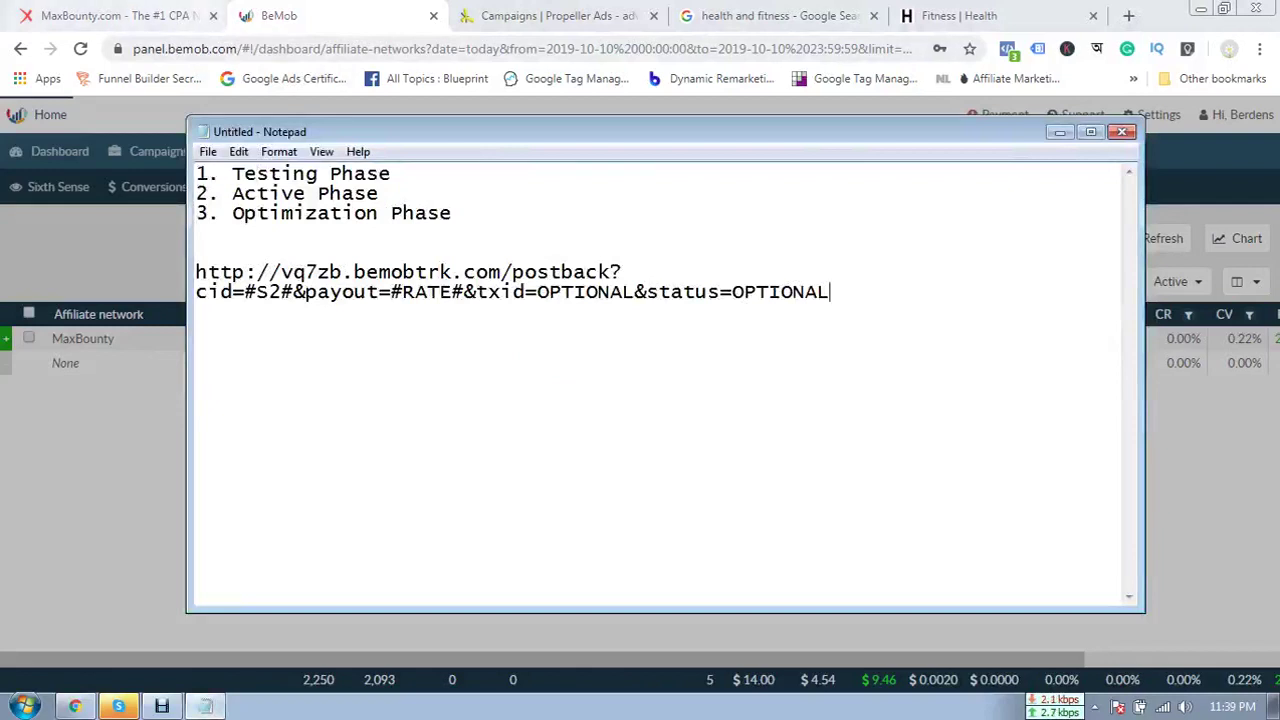
- Open the MaxBounty profile settings and choose URL (any campaign tracking type) as the Default Postback Type
{"action": "left_click", "coordinate": [108, 16]}
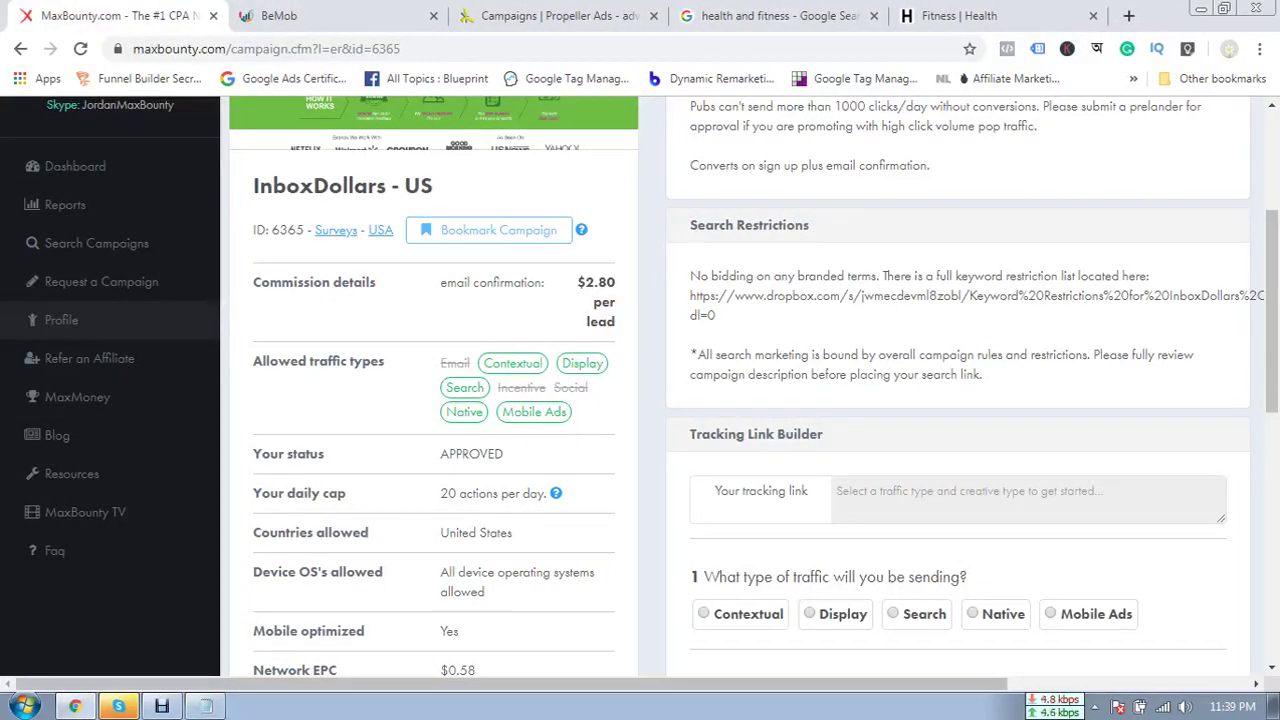
{"action": "left_click", "coordinate": [162, 706]}
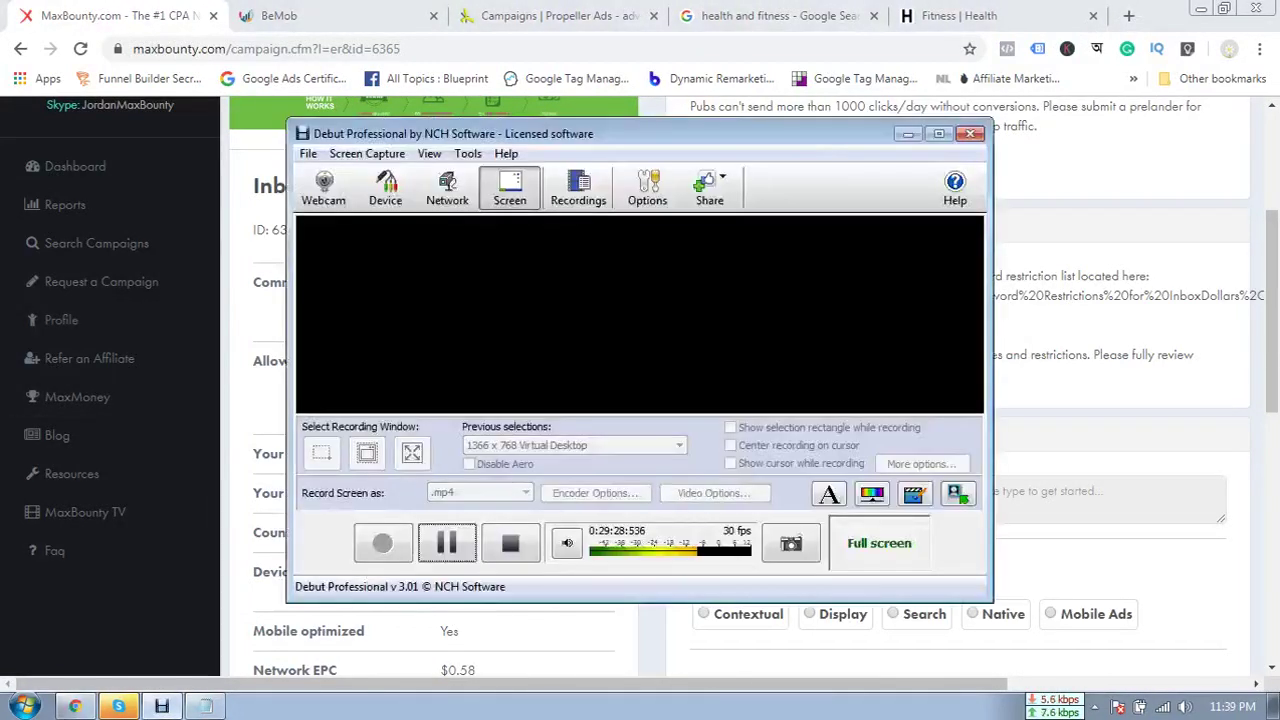
{"action": "left_click", "coordinate": [447, 543]}
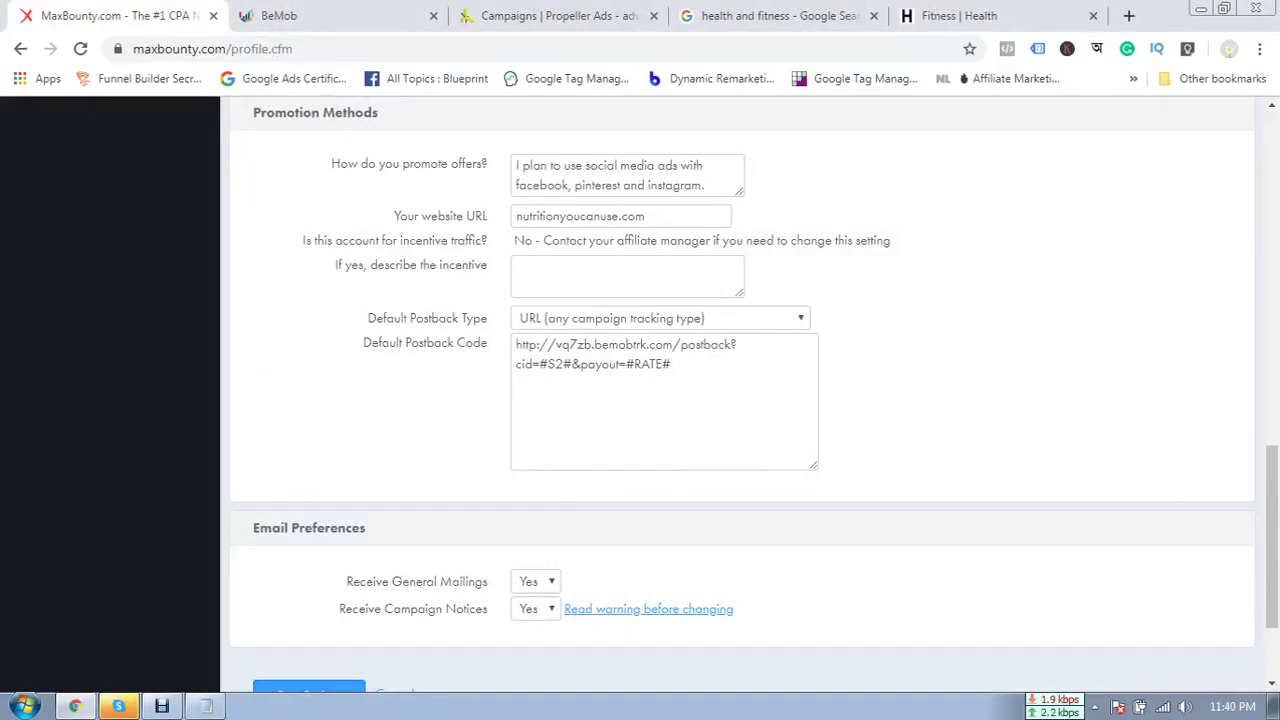
{"action": "left_click", "coordinate": [660, 318]}
{"action": "left_click", "coordinate": [640, 360]}
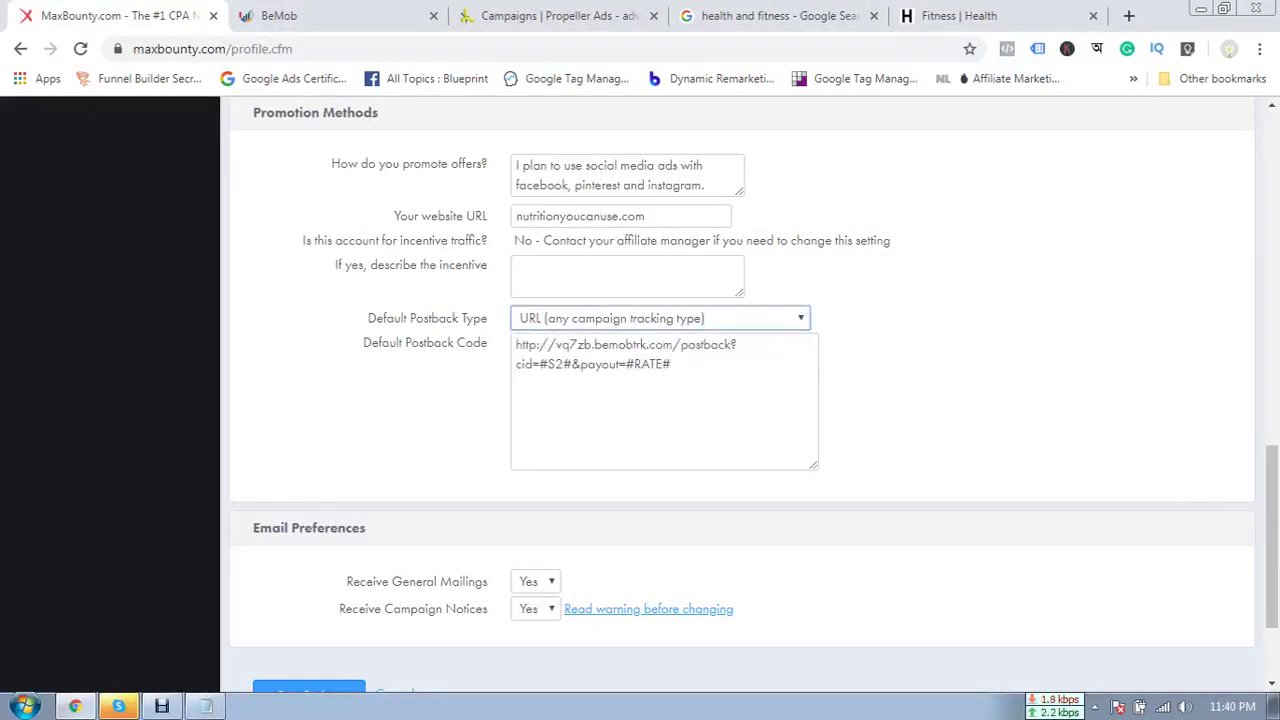
- Remove "&txid=OPTIONAL&status=OPTIONAL" from the end of the postback URL in Notepad
{"action": "left_click", "coordinate": [205, 706]}
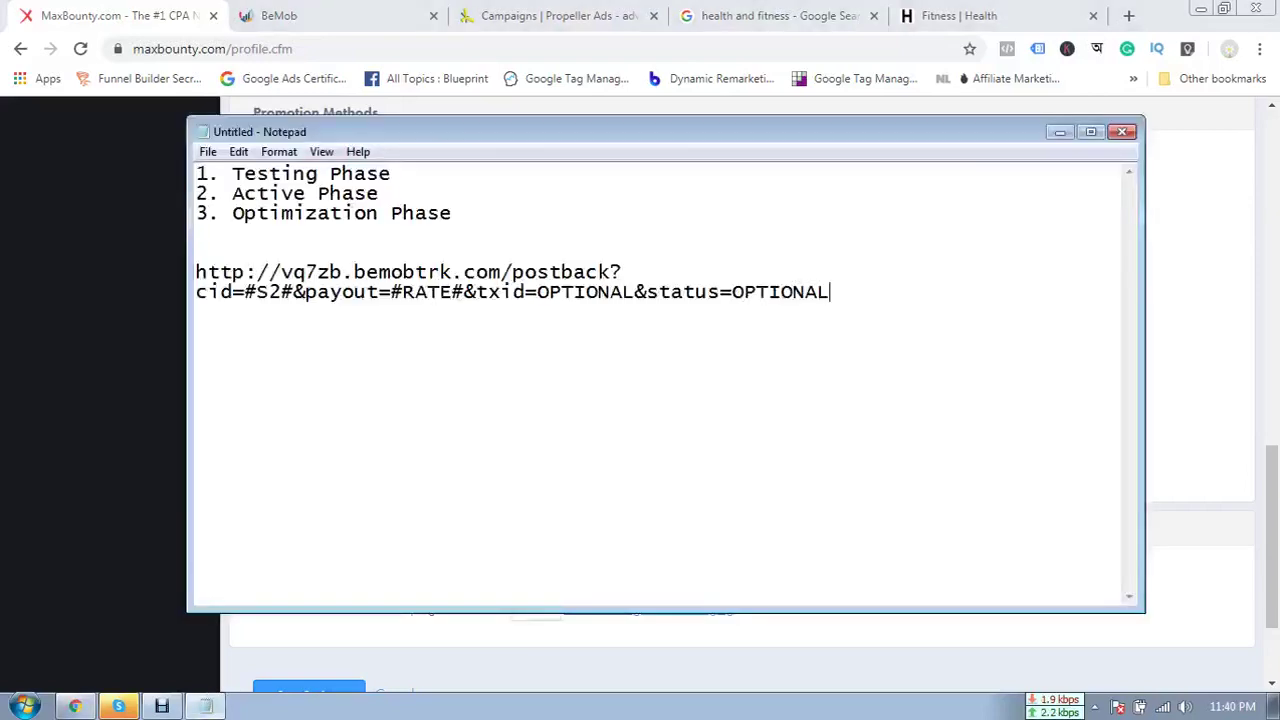
{"action": "left_click_drag", "start_coordinate": [196, 271], "coordinate": [830, 291]}
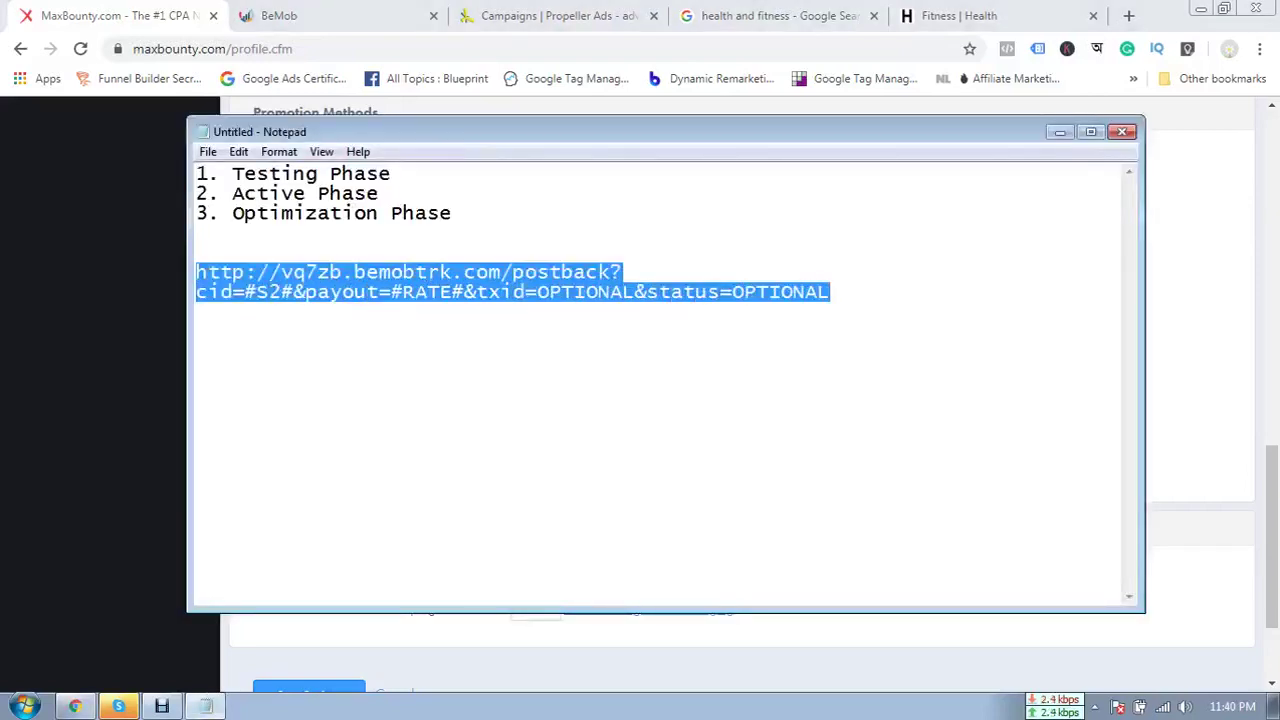
{"action": "key", "text": "alt+Tab"}
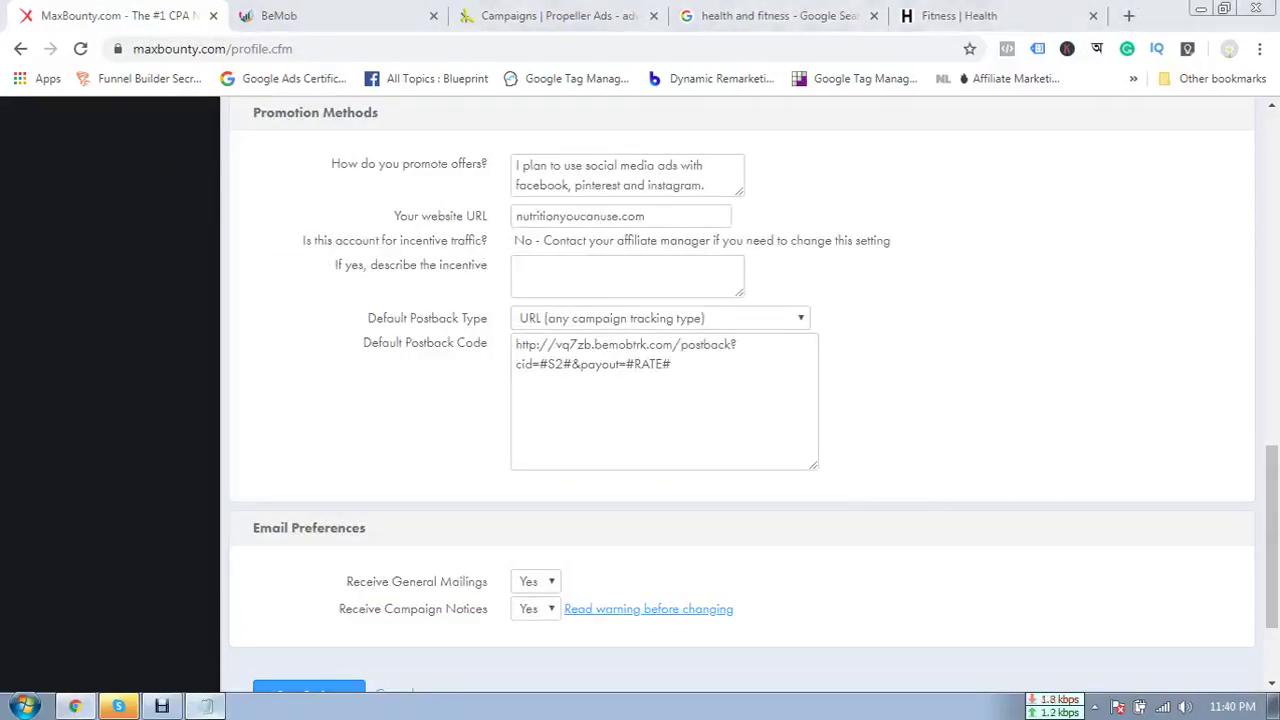
{"action": "left_click", "coordinate": [205, 706]}
{"action": "left_click", "coordinate": [573, 291]}
{"action": "left_click_drag", "start_coordinate": [464, 291], "coordinate": [830, 291]}
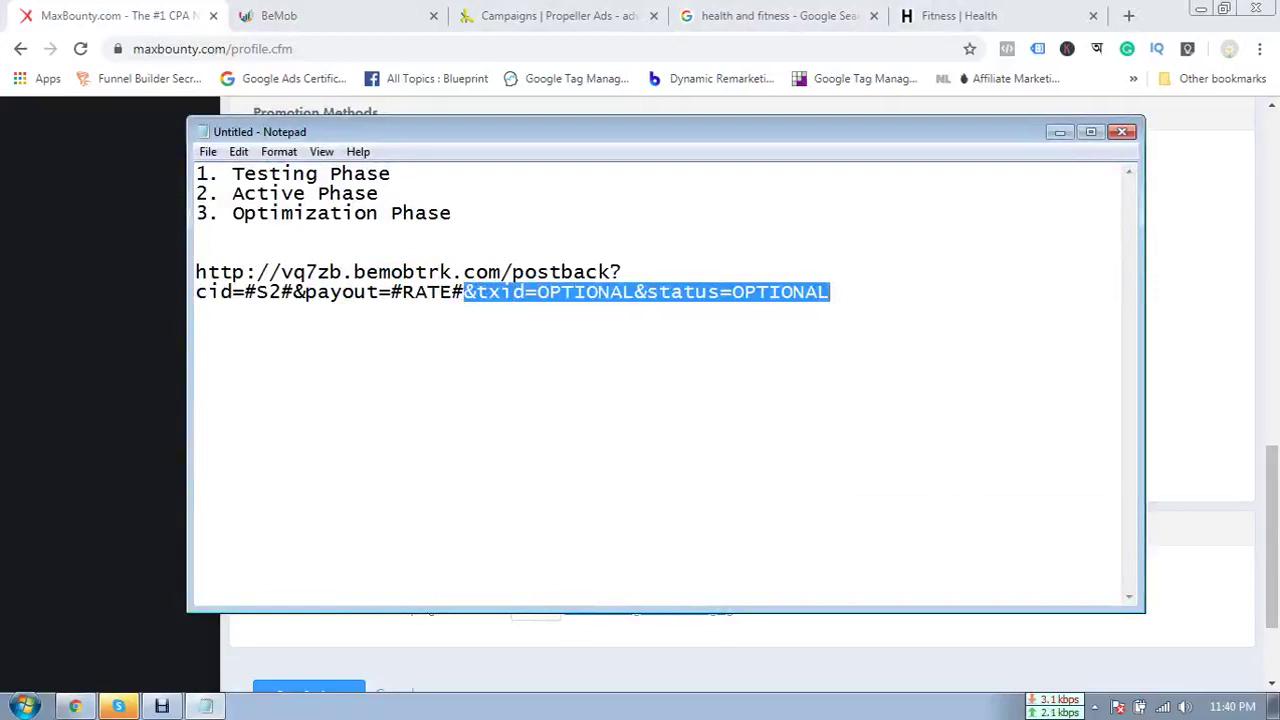
{"action": "key", "text": "Delete"}
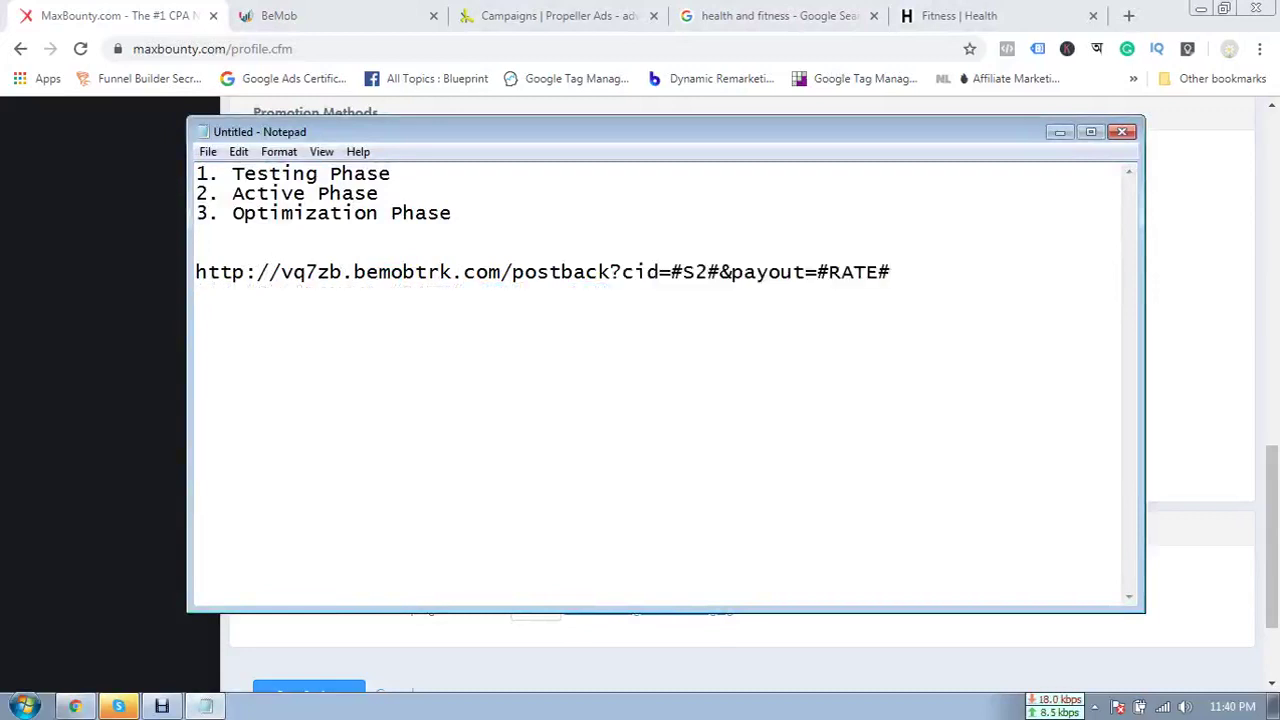
- Examine the parts of the trimmed postback URL in Notepad and select the whole URL
{"action": "left_click_drag", "start_coordinate": [342, 272], "coordinate": [574, 272]}
{"action": "left_click", "coordinate": [574, 272]}
{"action": "left_click_drag", "start_coordinate": [330, 272], "coordinate": [890, 272]}
{"action": "left_click", "coordinate": [294, 272]}
{"action": "left_click", "coordinate": [344, 272]}
{"action": "left_click", "coordinate": [344, 272]}
{"action": "left_click", "coordinate": [890, 272]}
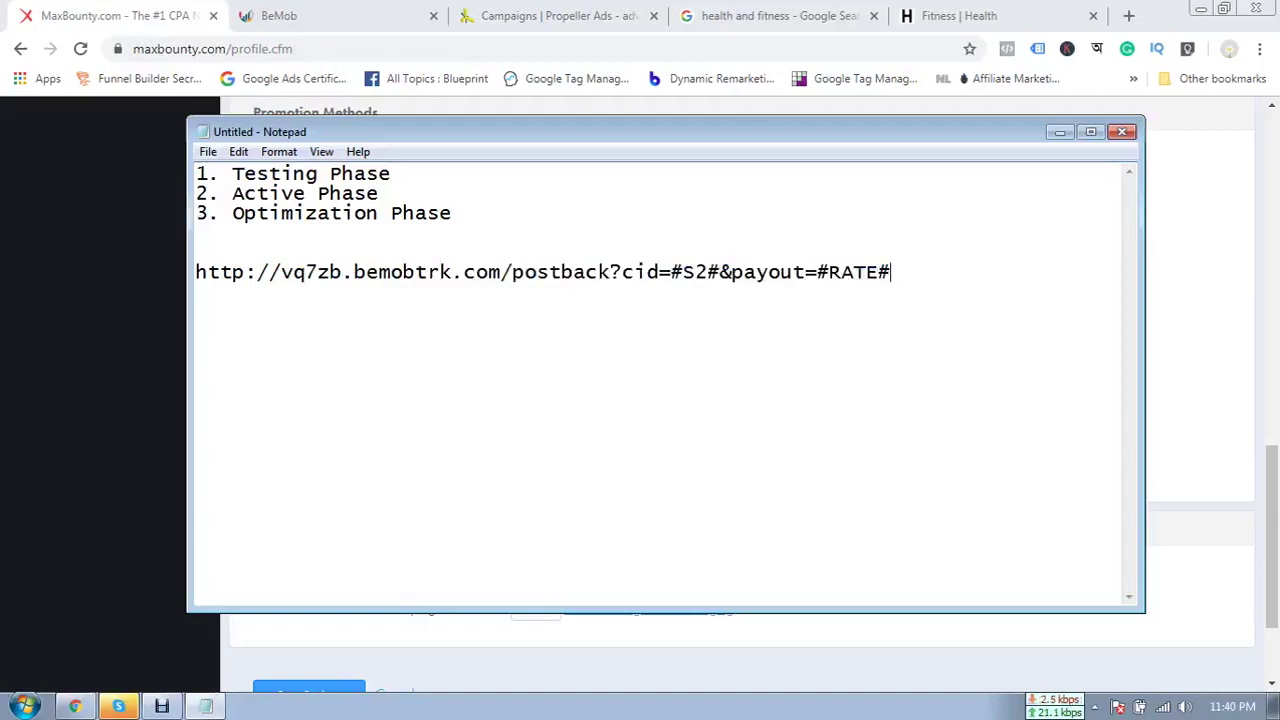
{"action": "left_click_drag", "start_coordinate": [196, 272], "coordinate": [890, 272]}
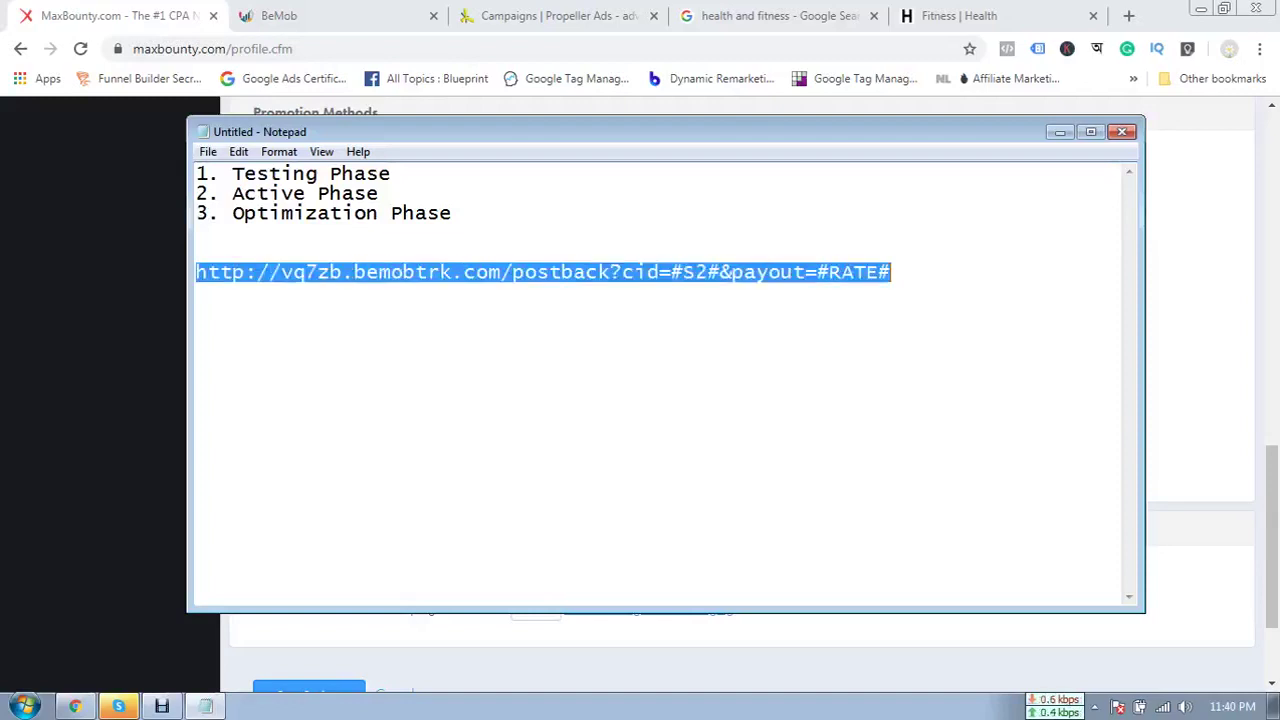
- Compare the Default Postback Code in the MaxBounty profile with the postback URL in BeMob's affiliate network settings
{"action": "left_click", "coordinate": [120, 16]}
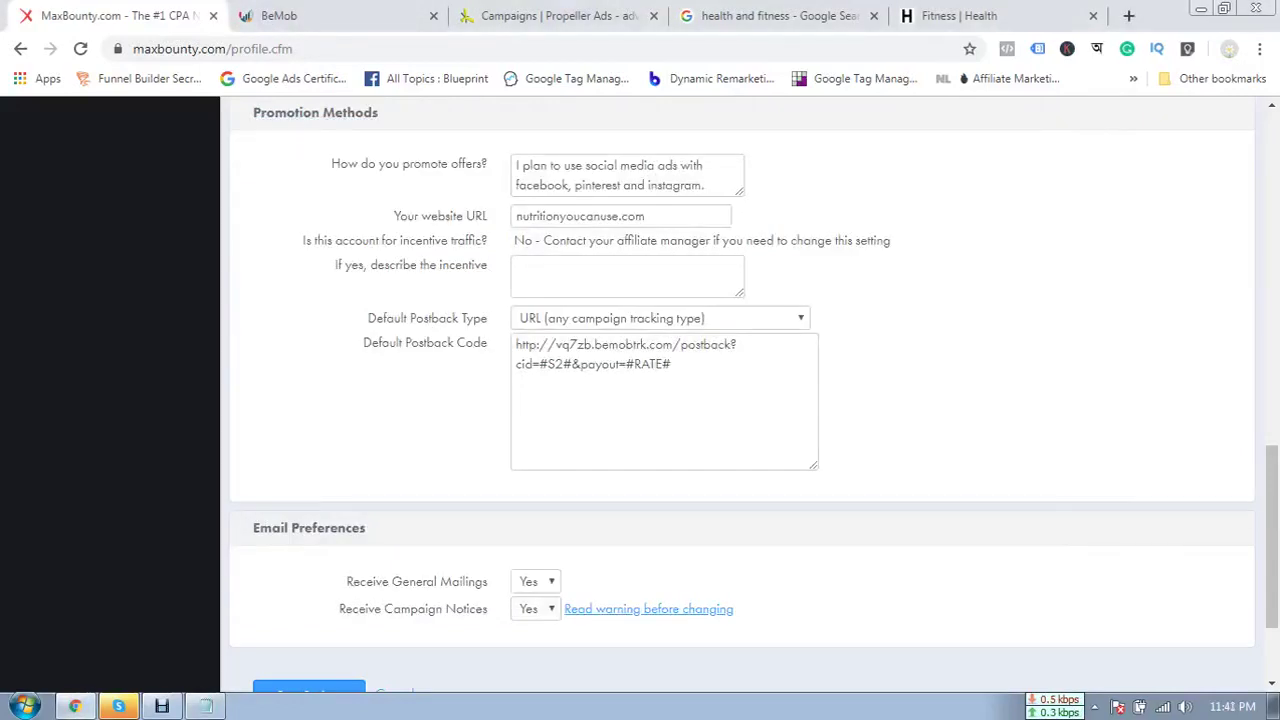
{"action": "scroll", "coordinate": [740, 400], "scroll_direction": "down", "scroll_amount": 2}
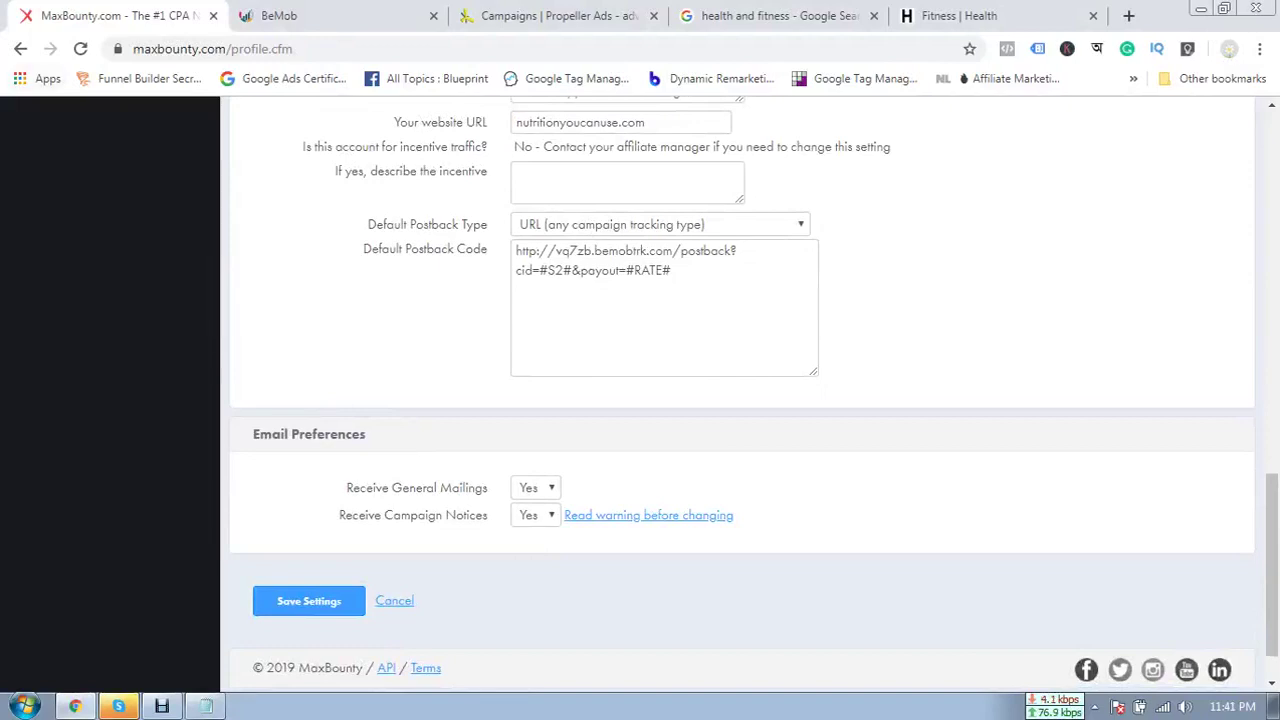
{"action": "left_click", "coordinate": [330, 15]}
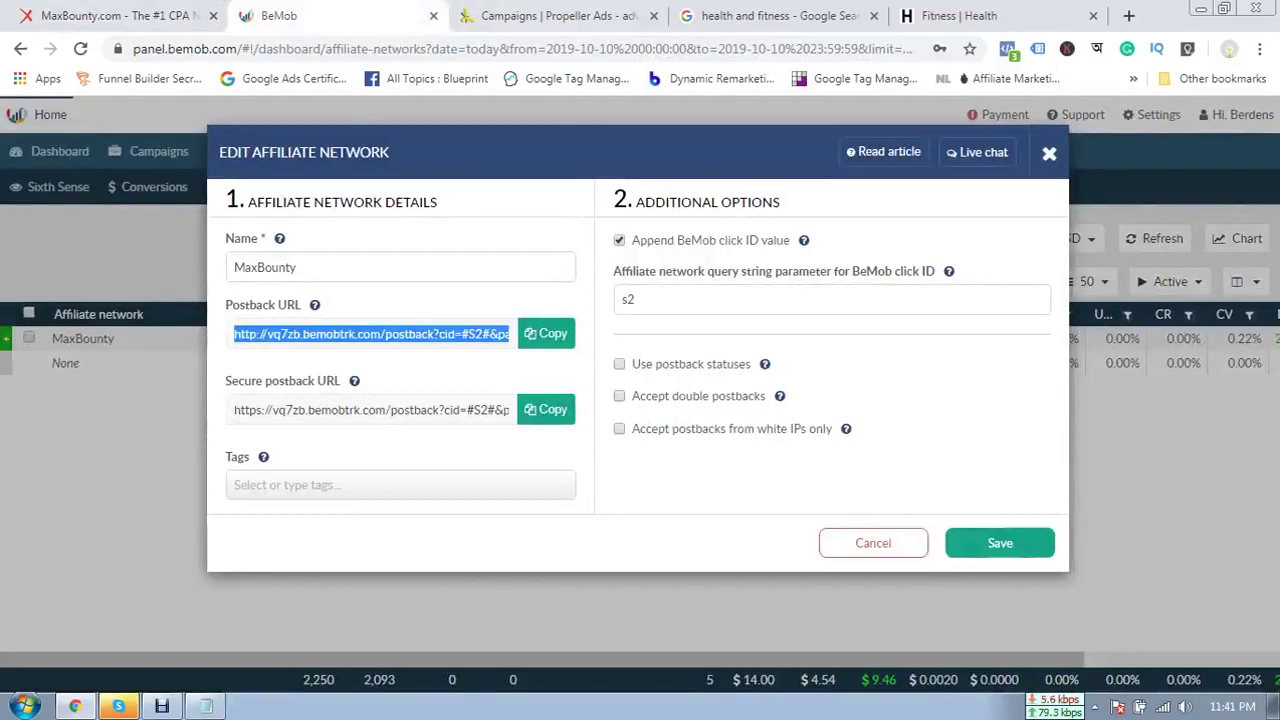
{"action": "left_click", "coordinate": [160, 15]}
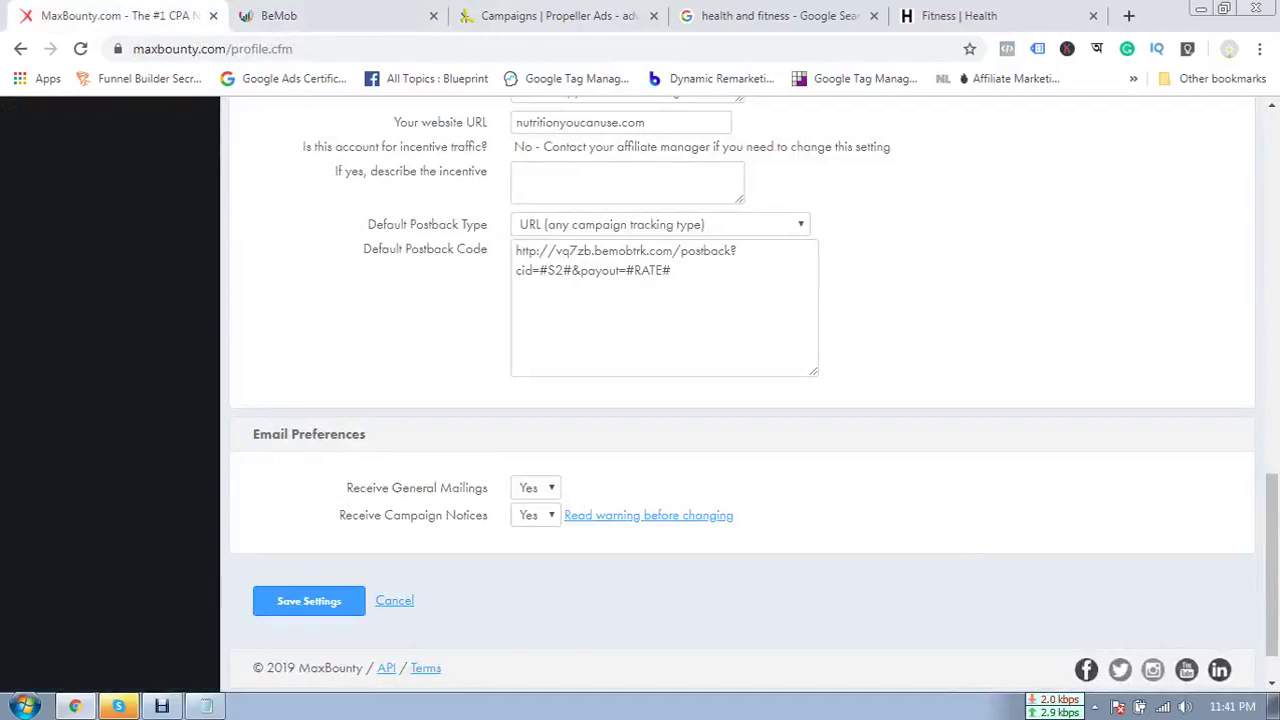
- Leave the MaxBounty profile, switch to BeMob, and replace the open affiliate network settings with the traffic sources list
{"action": "left_click", "coordinate": [20, 48]}
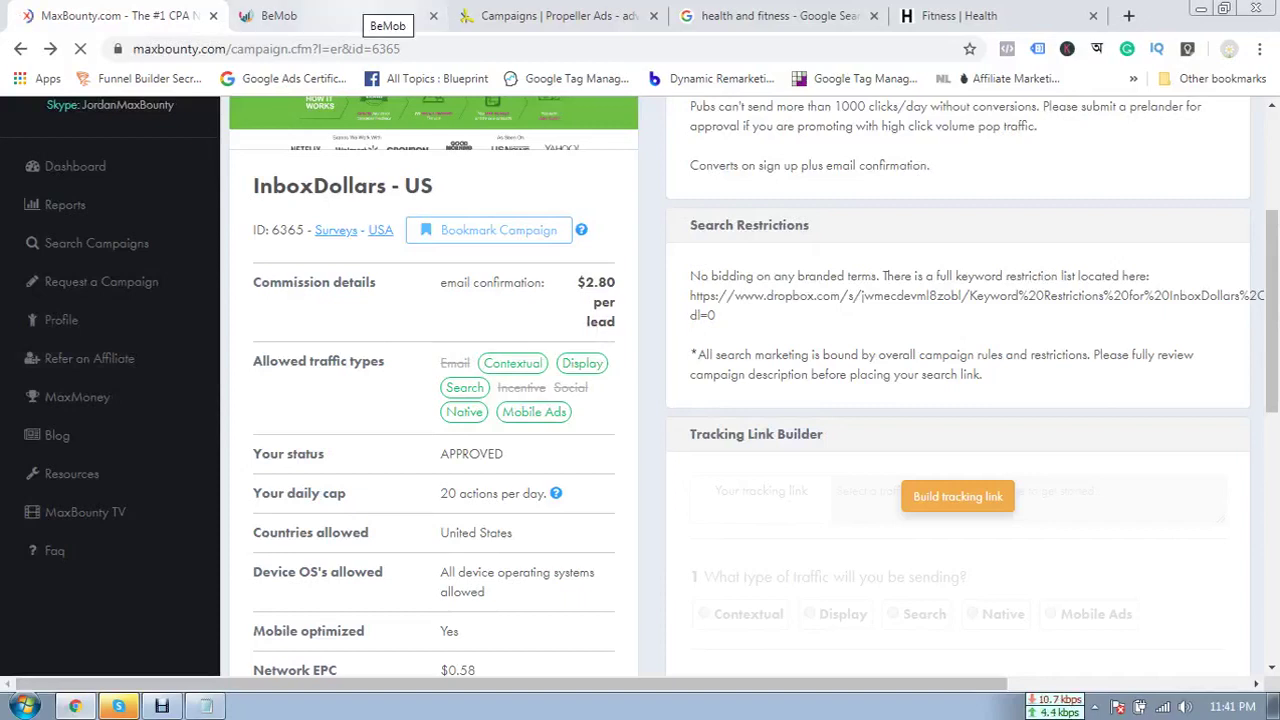
{"action": "left_click", "coordinate": [360, 16]}
{"action": "left_click", "coordinate": [876, 541]}
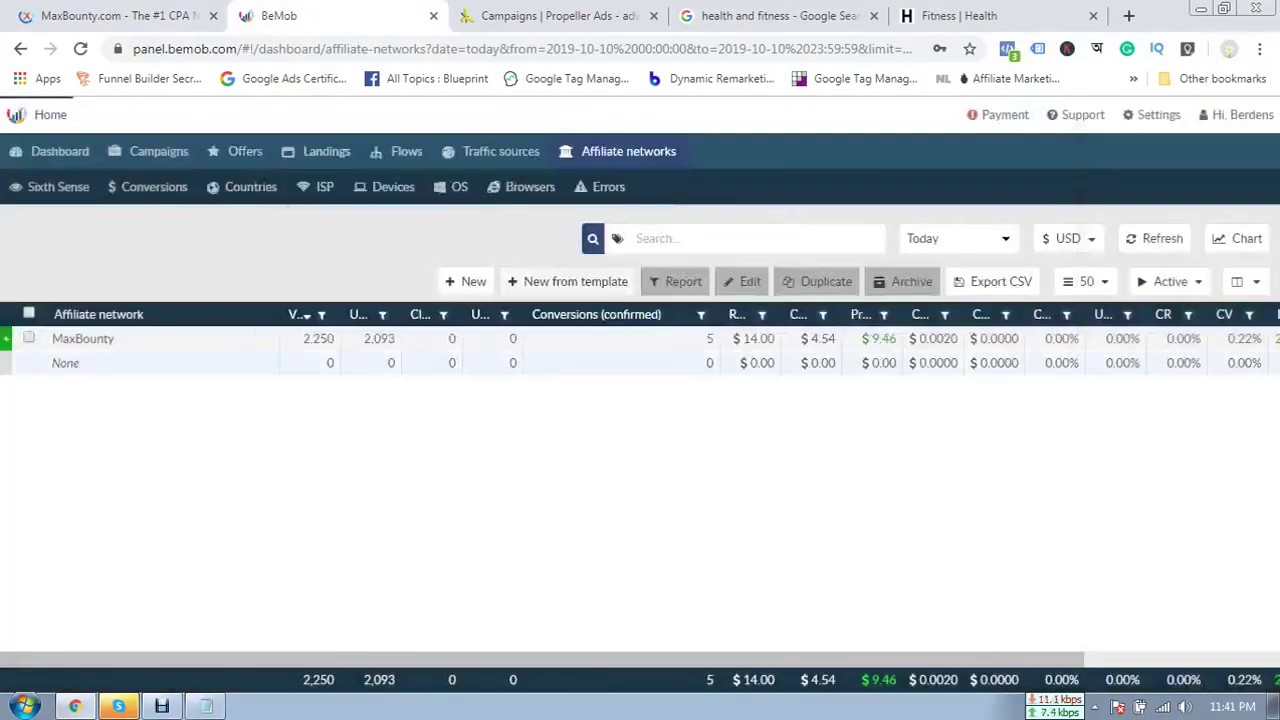
{"action": "left_click", "coordinate": [500, 152]}
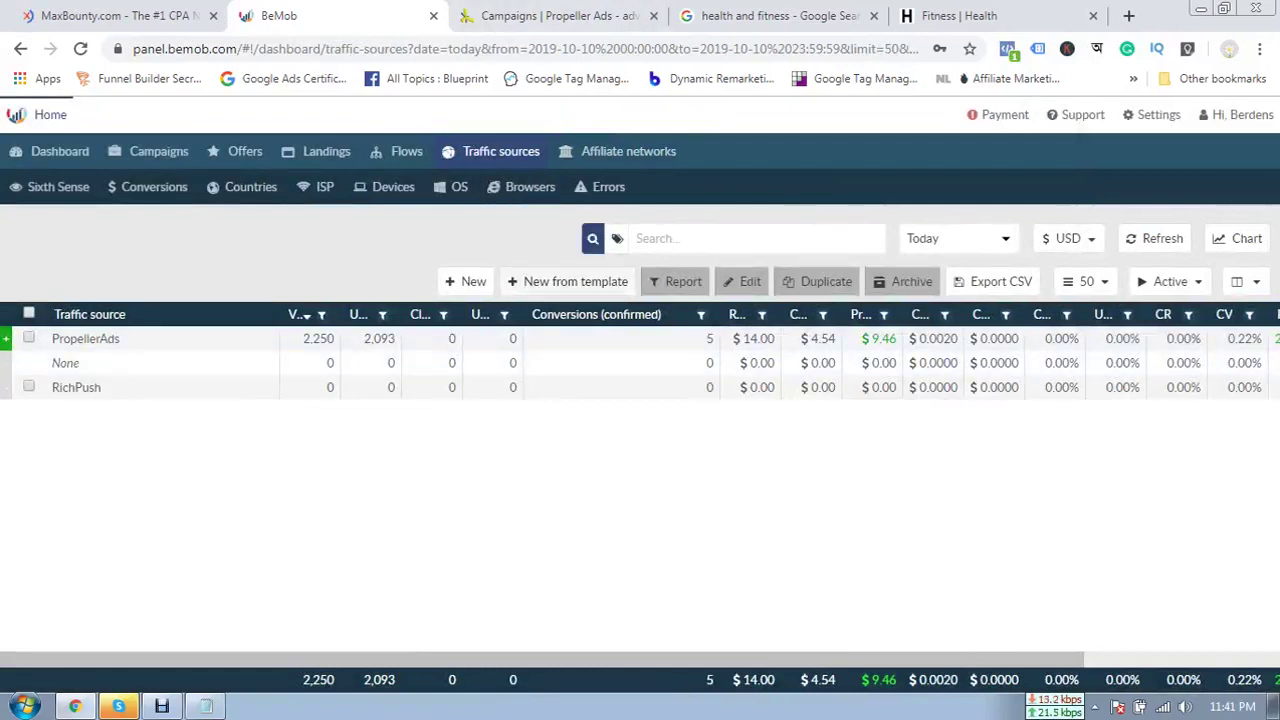
- Create a new traffic source from the PropellerAds template, filtering the template list by "prop"
{"action": "left_click", "coordinate": [568, 282]}
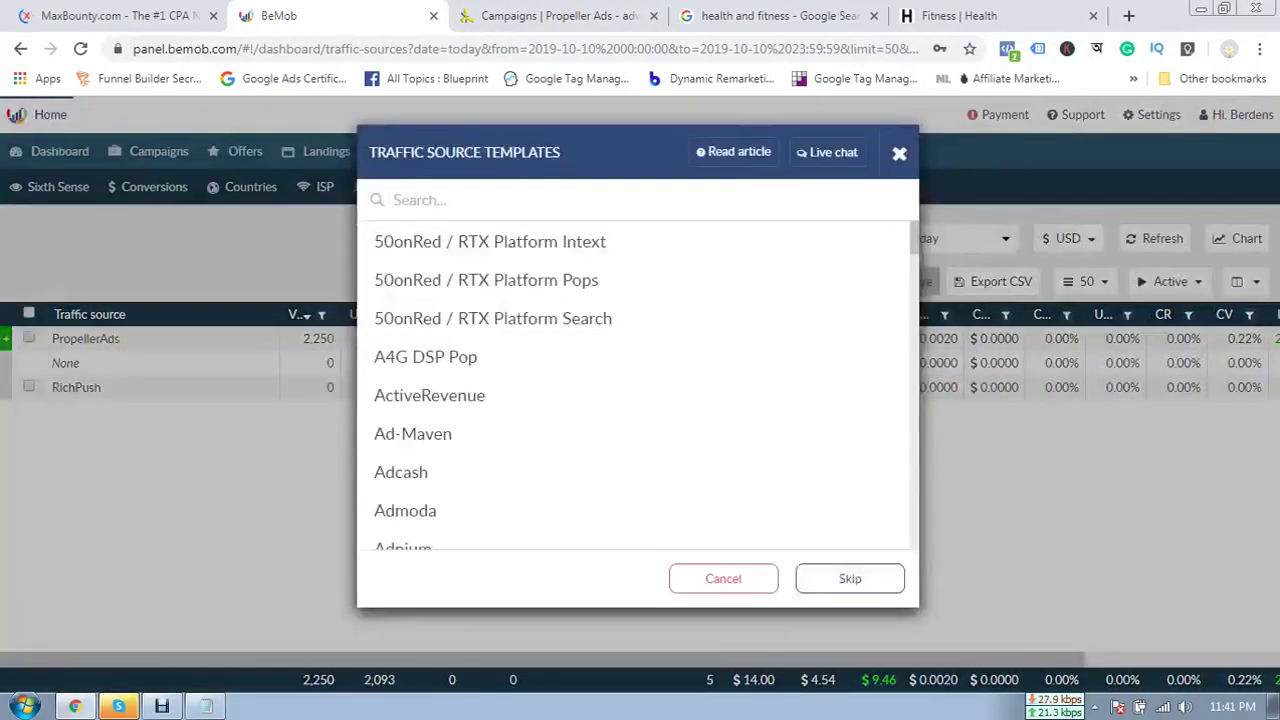
{"action": "type", "text": "prop"}
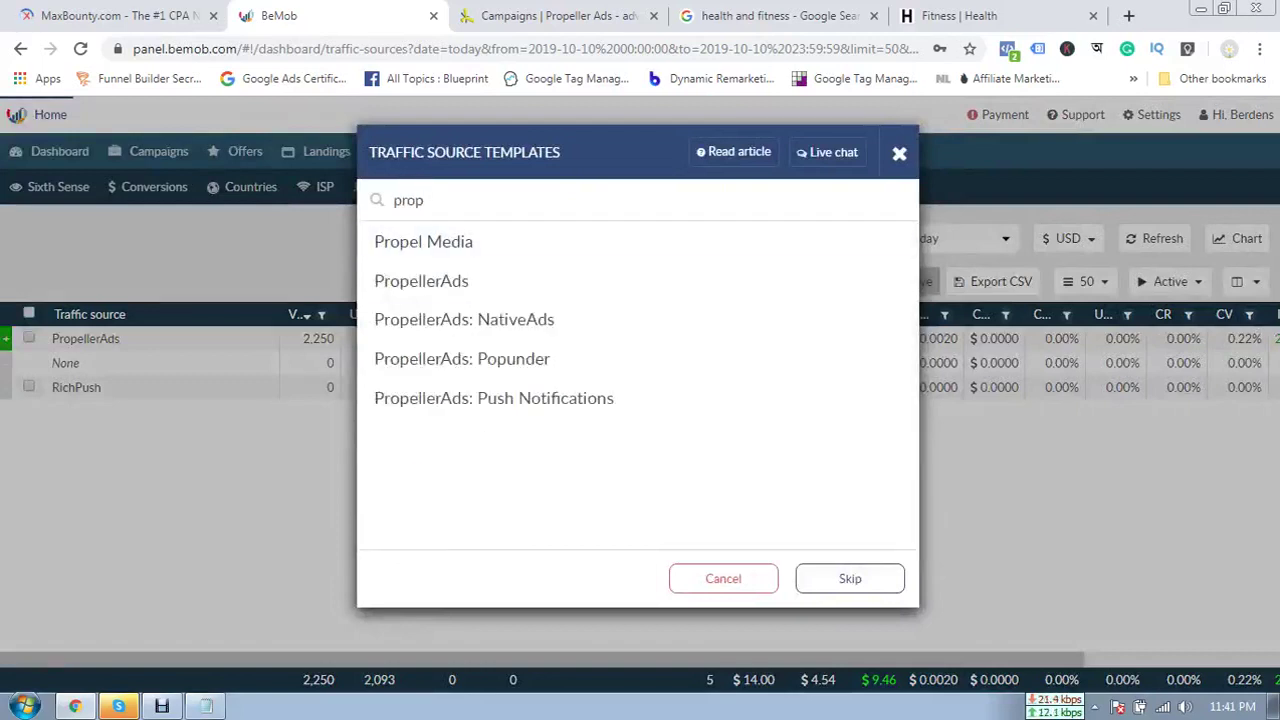
{"action": "key", "text": "Down"}
{"action": "key", "text": "Down"}
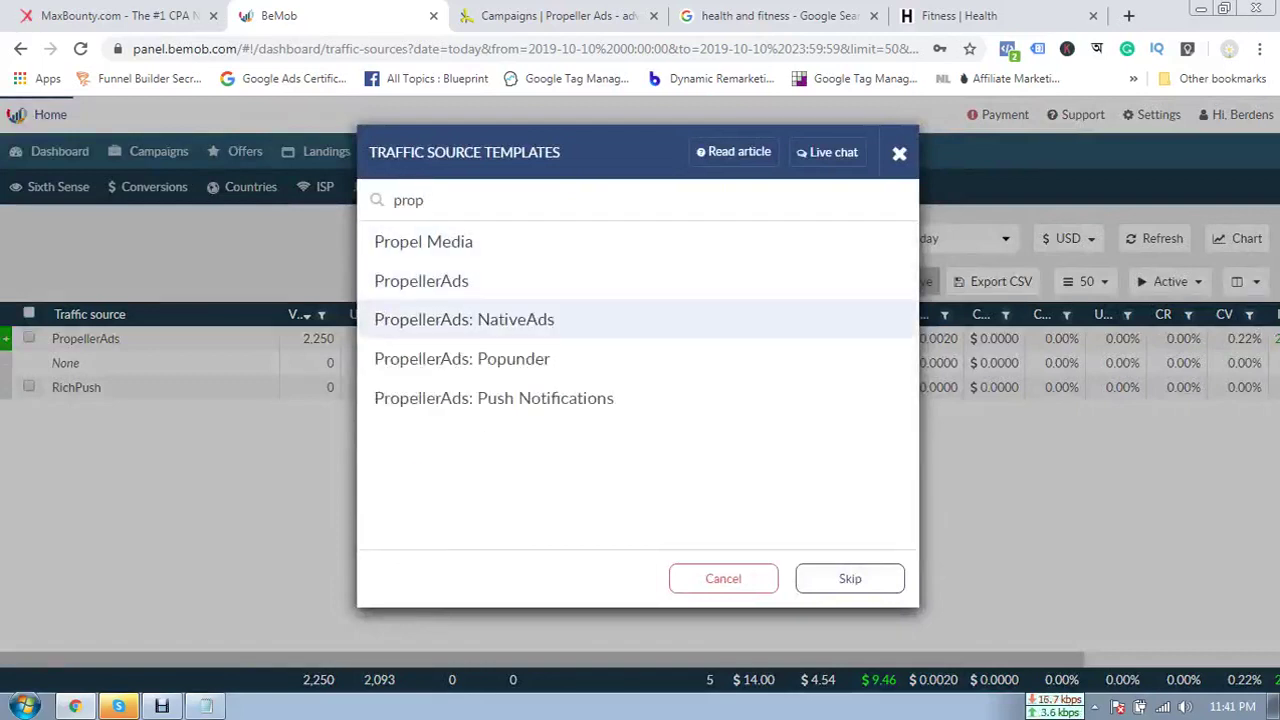
{"action": "key", "text": "Down"}
{"action": "key", "text": "Down"}
{"action": "key", "text": "Up"}
{"action": "key", "text": "Up"}
{"action": "key", "text": "Up"}
{"action": "key", "text": "Up"}
{"action": "key", "text": "Down"}
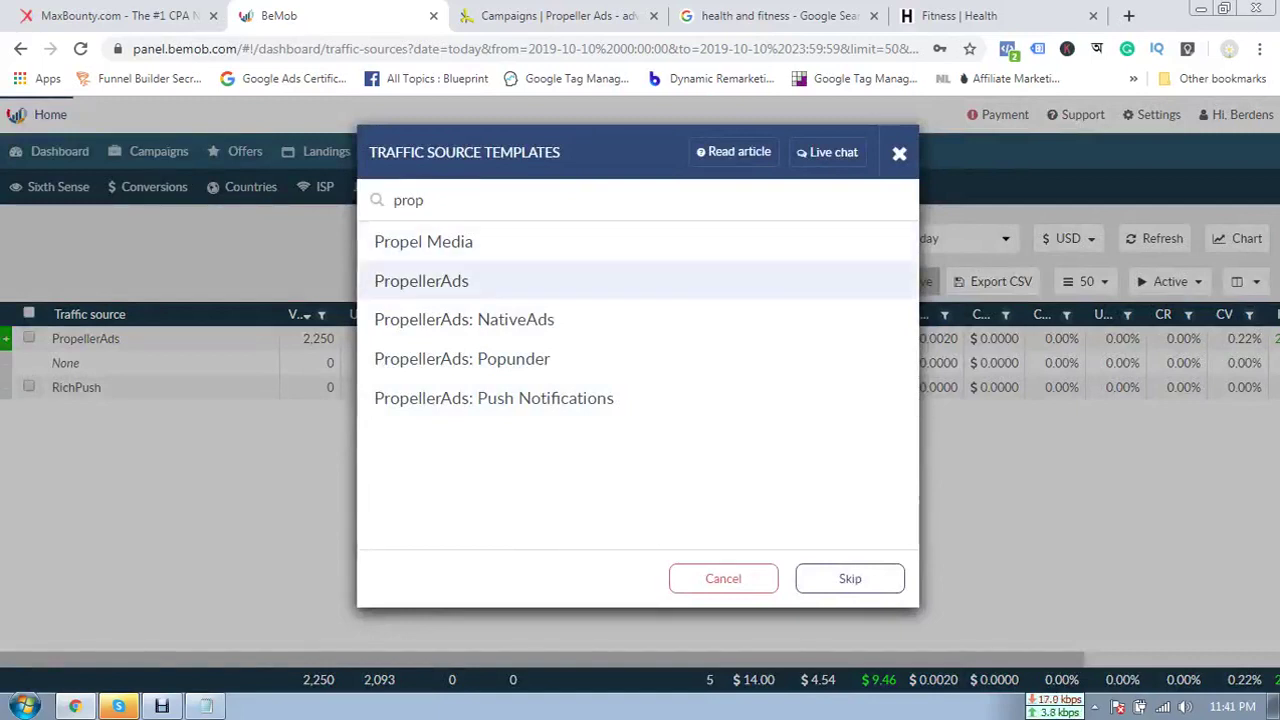
{"action": "key", "text": "Down"}
{"action": "key", "text": "Down"}
{"action": "key", "text": "Down"}
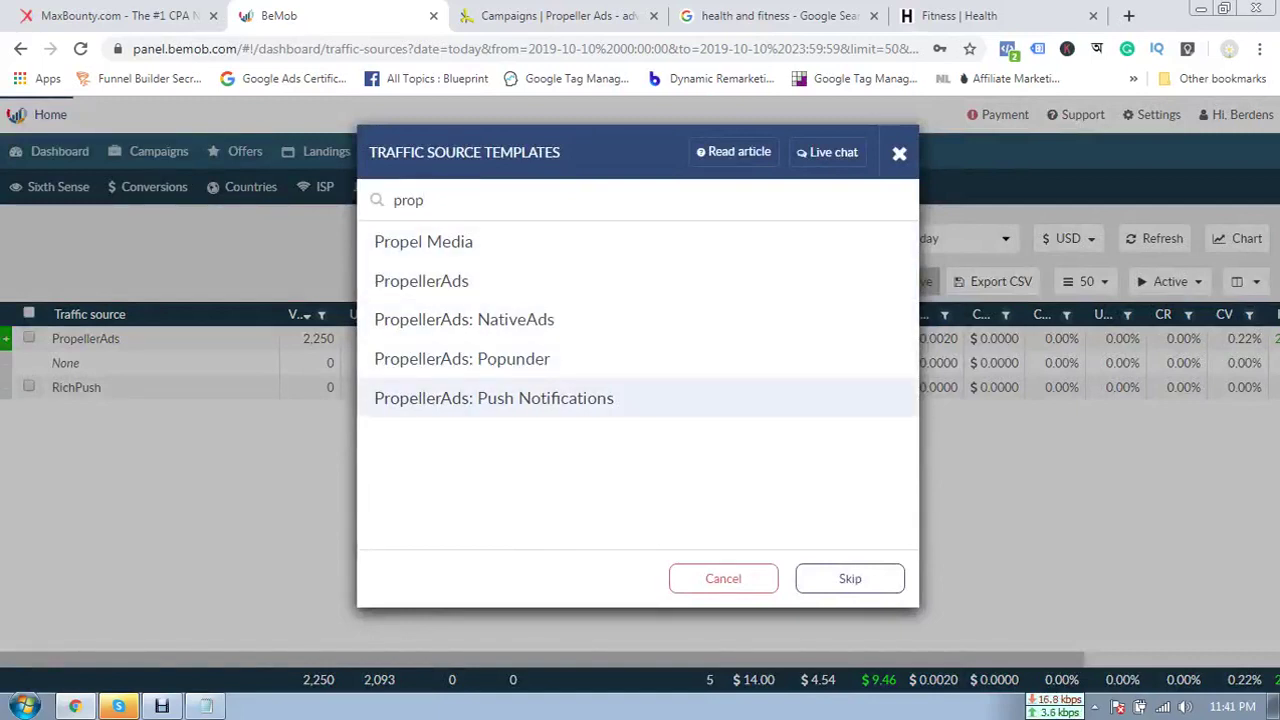
{"action": "key", "text": "Up"}
{"action": "key", "text": "Up"}
{"action": "key", "text": "Up"}
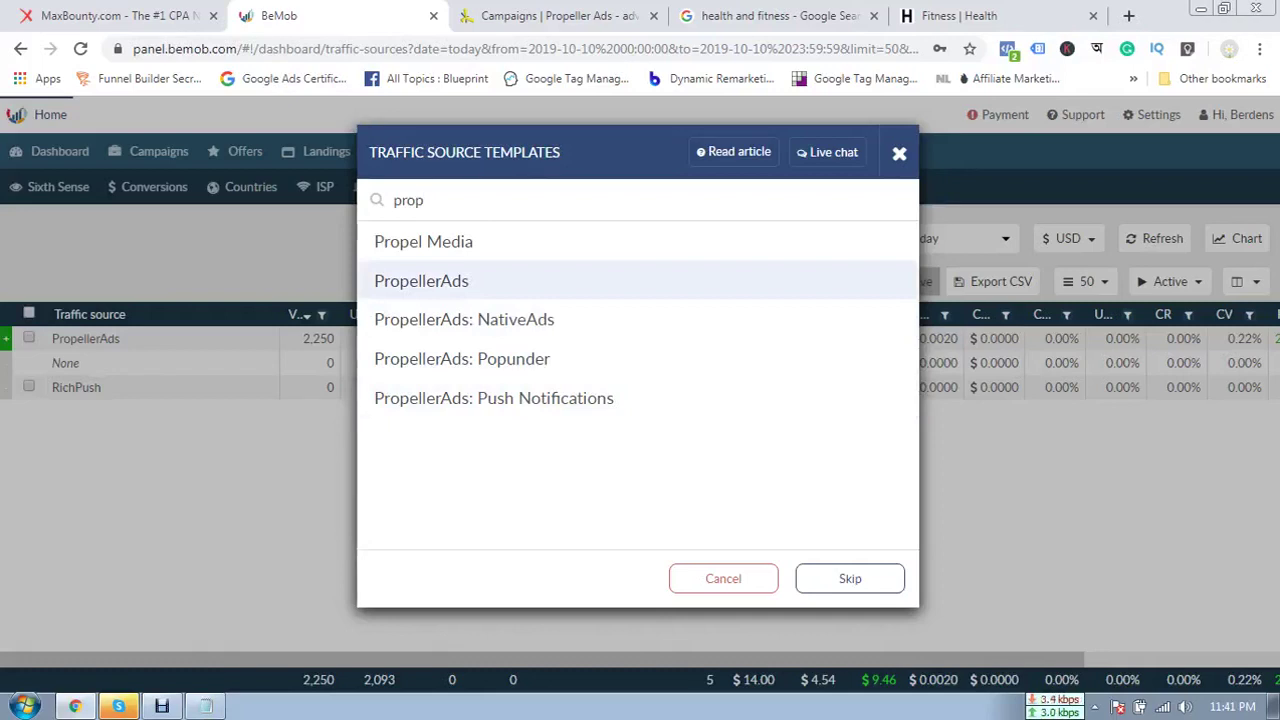
{"action": "key", "text": "Return"}
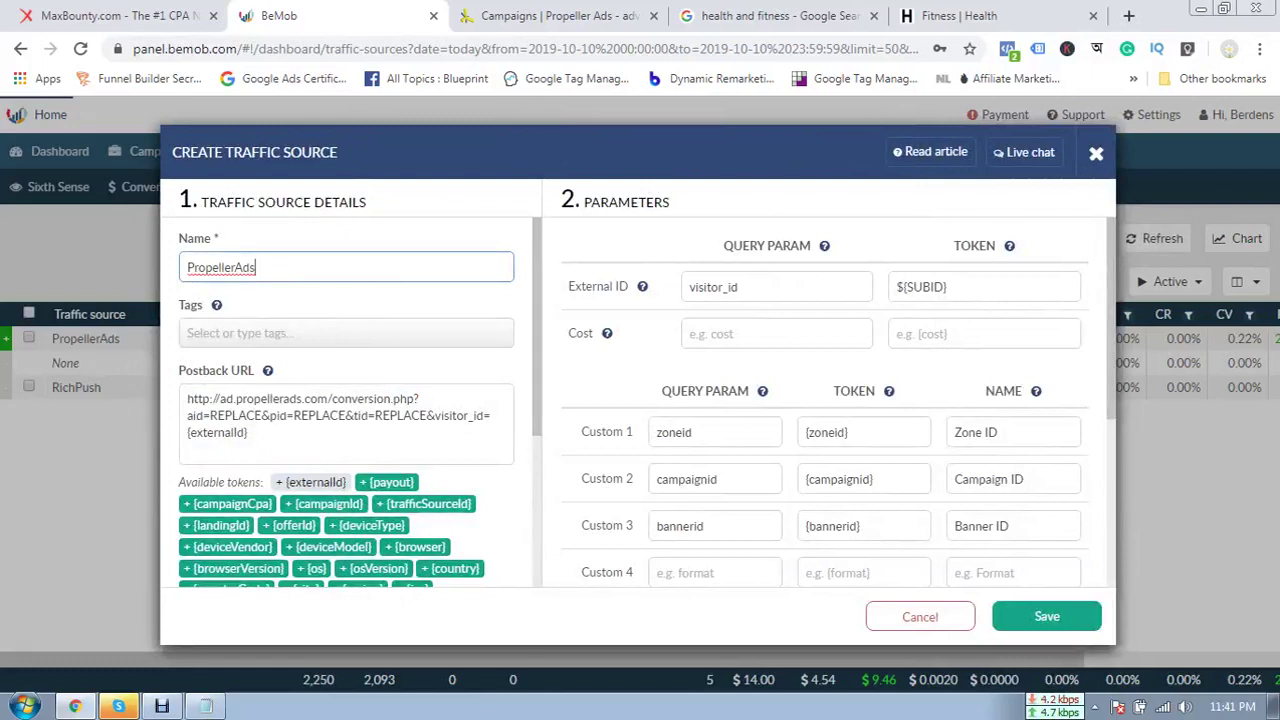
- Select and copy the template's whole Postback URL in the new PropellerAds traffic source
{"action": "scroll", "coordinate": [346, 400], "scroll_direction": "down", "scroll_amount": 1}
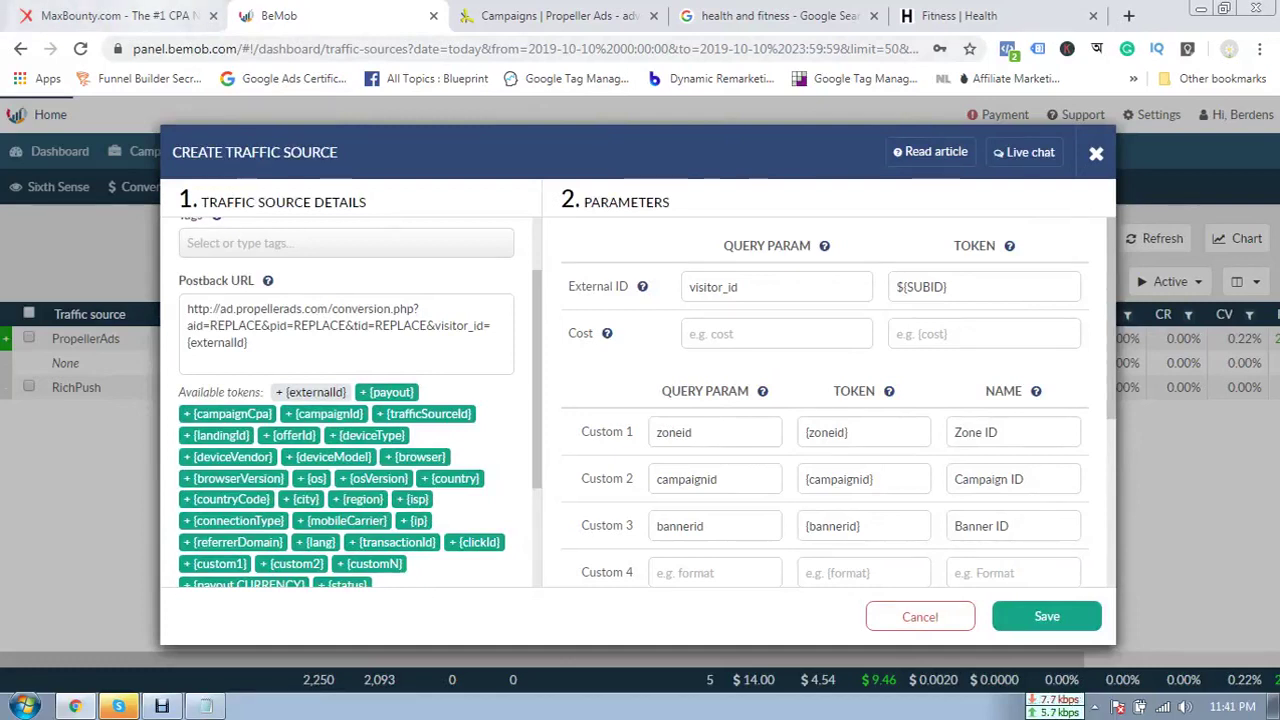
{"action": "left_click", "coordinate": [560, 16]}
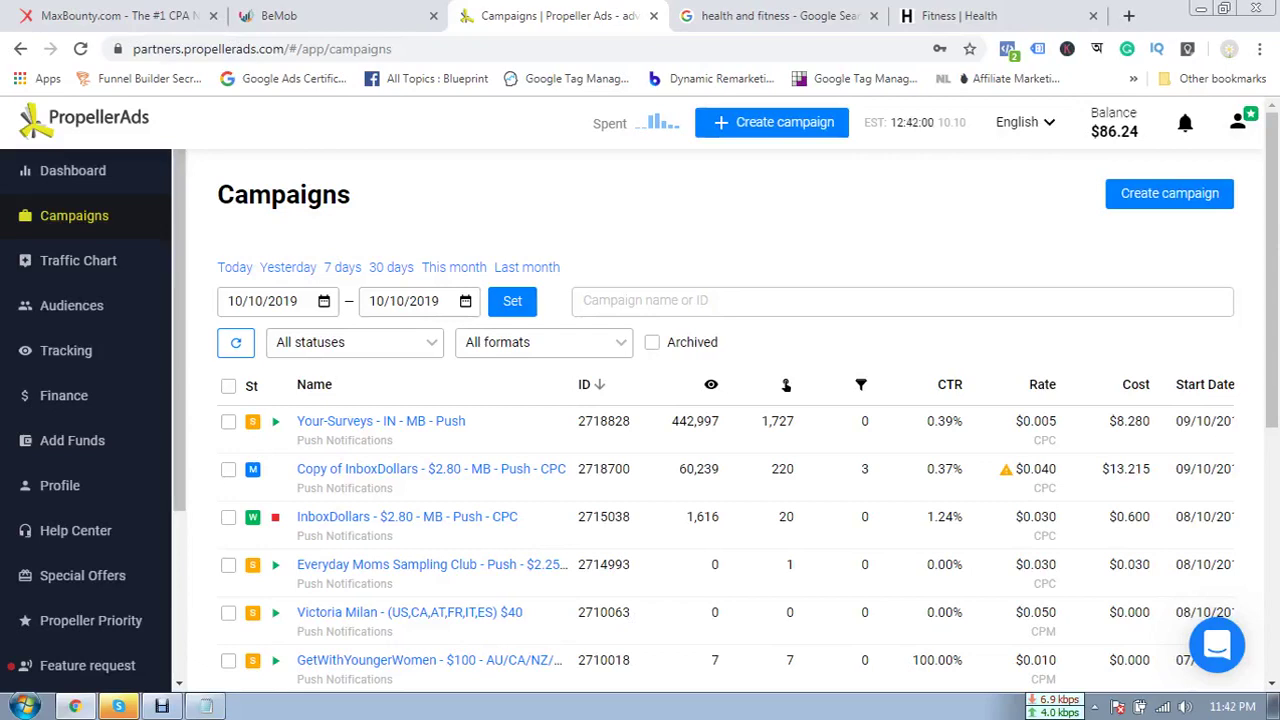
{"action": "left_click", "coordinate": [279, 15]}
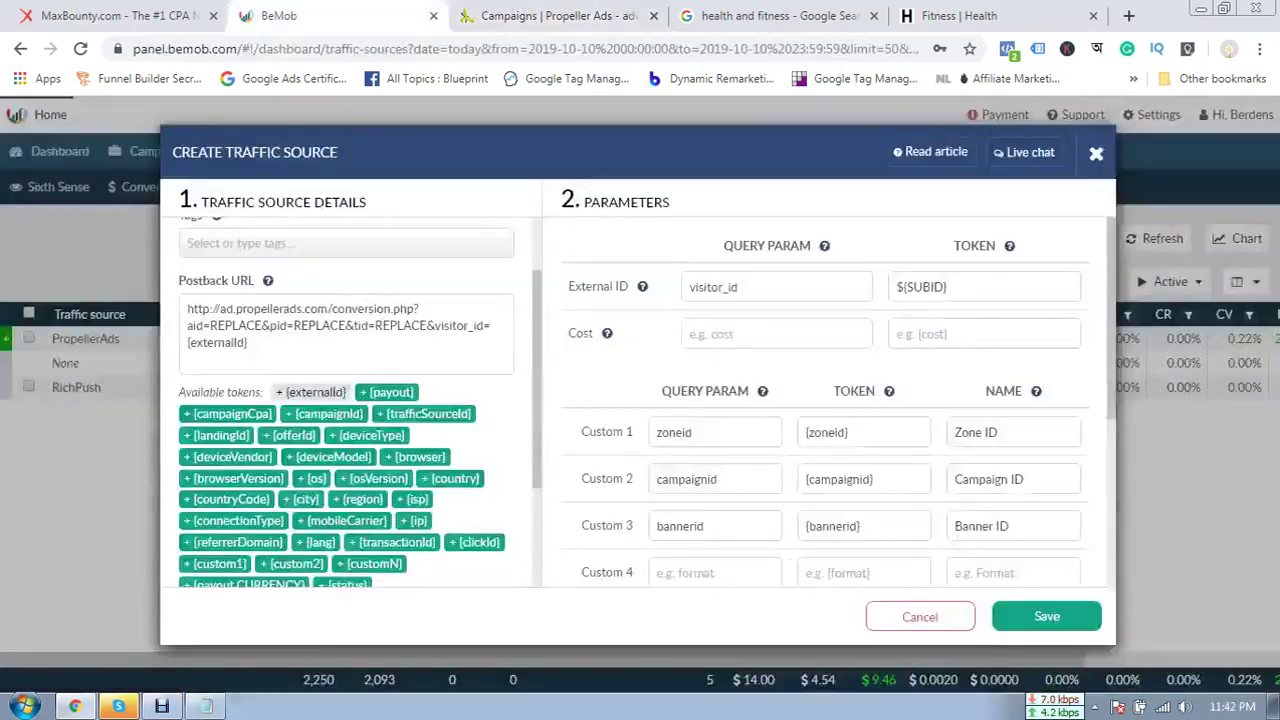
{"action": "scroll", "coordinate": [357, 400], "scroll_direction": "up", "scroll_amount": 2}
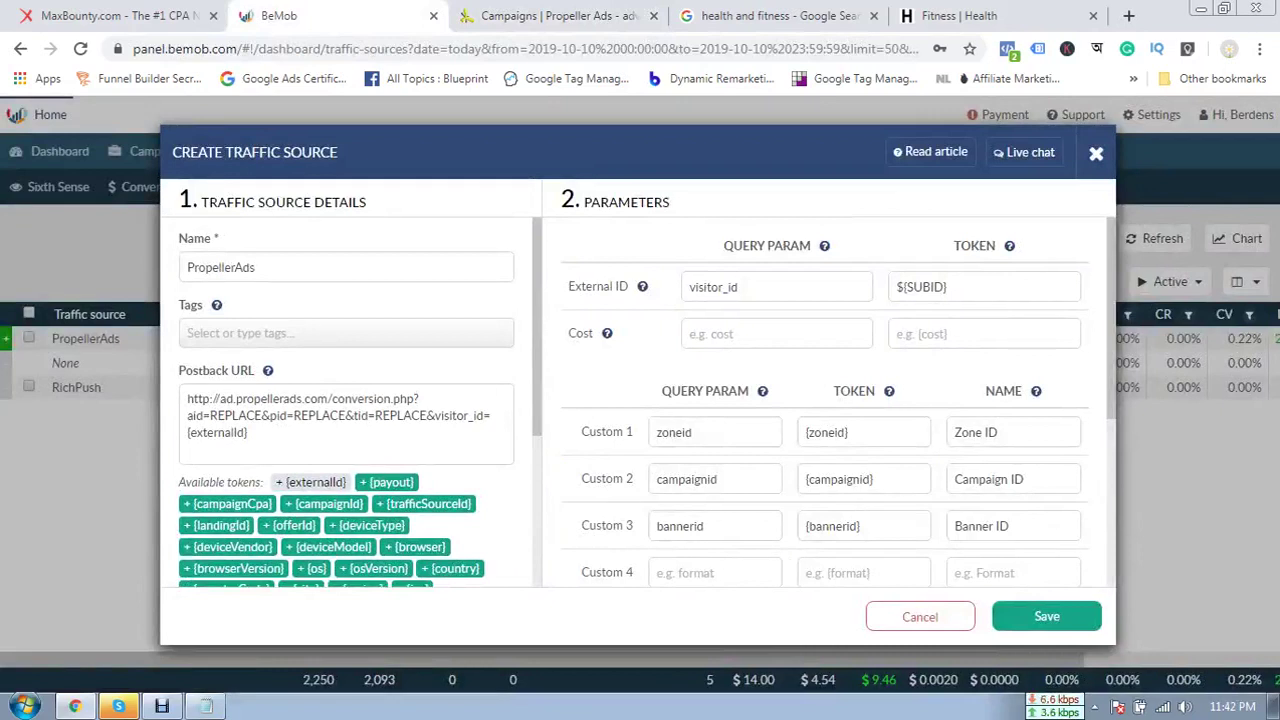
{"action": "left_click_drag", "start_coordinate": [248, 432], "coordinate": [187, 398]}
{"action": "right_click", "coordinate": [232, 400]}
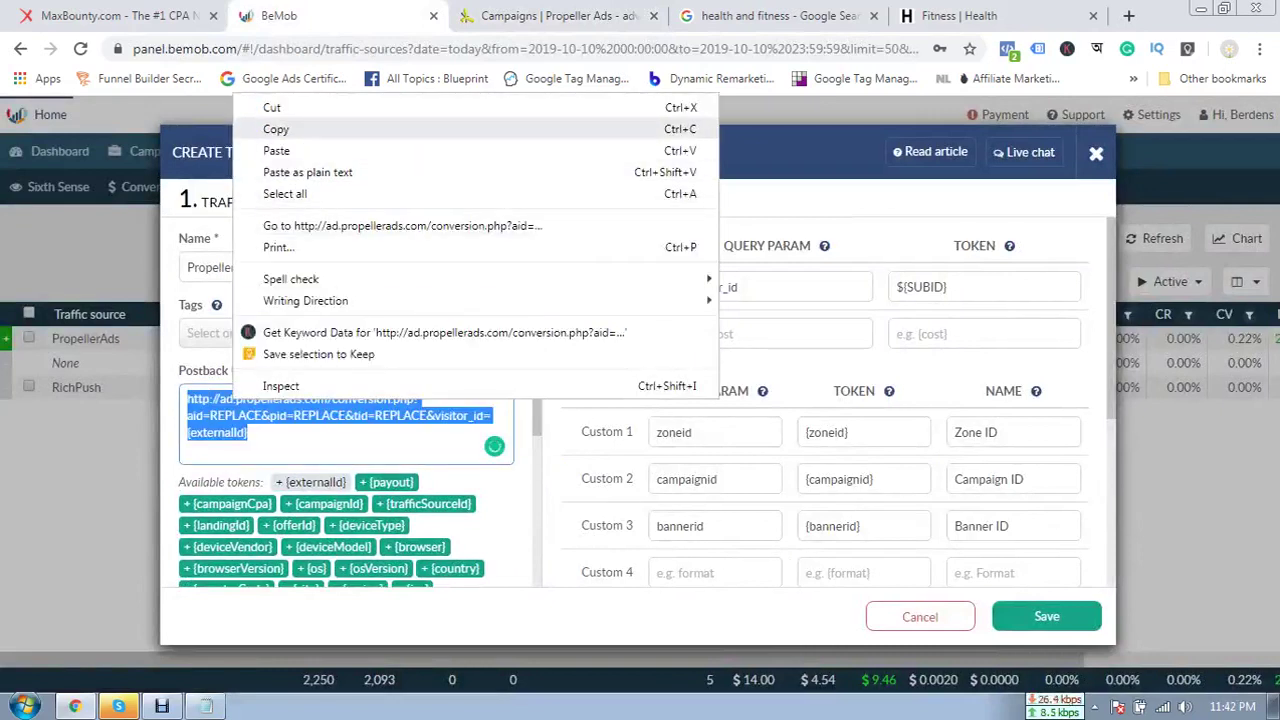
{"action": "left_click", "coordinate": [276, 129]}
- Switch to PropellerAds, choose BeMob as the tracker for conversion tracking, and copy the generated S2S Postback URL
{"action": "left_click", "coordinate": [550, 15]}
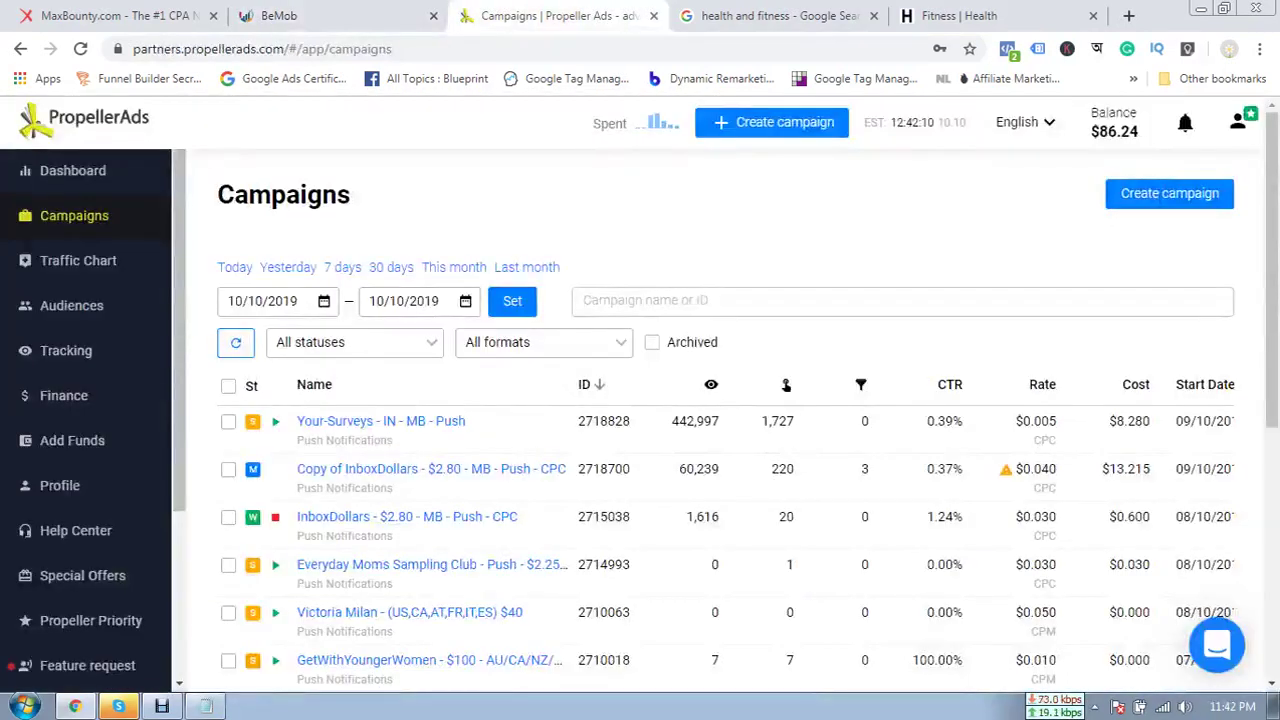
{"action": "left_click", "coordinate": [66, 350]}
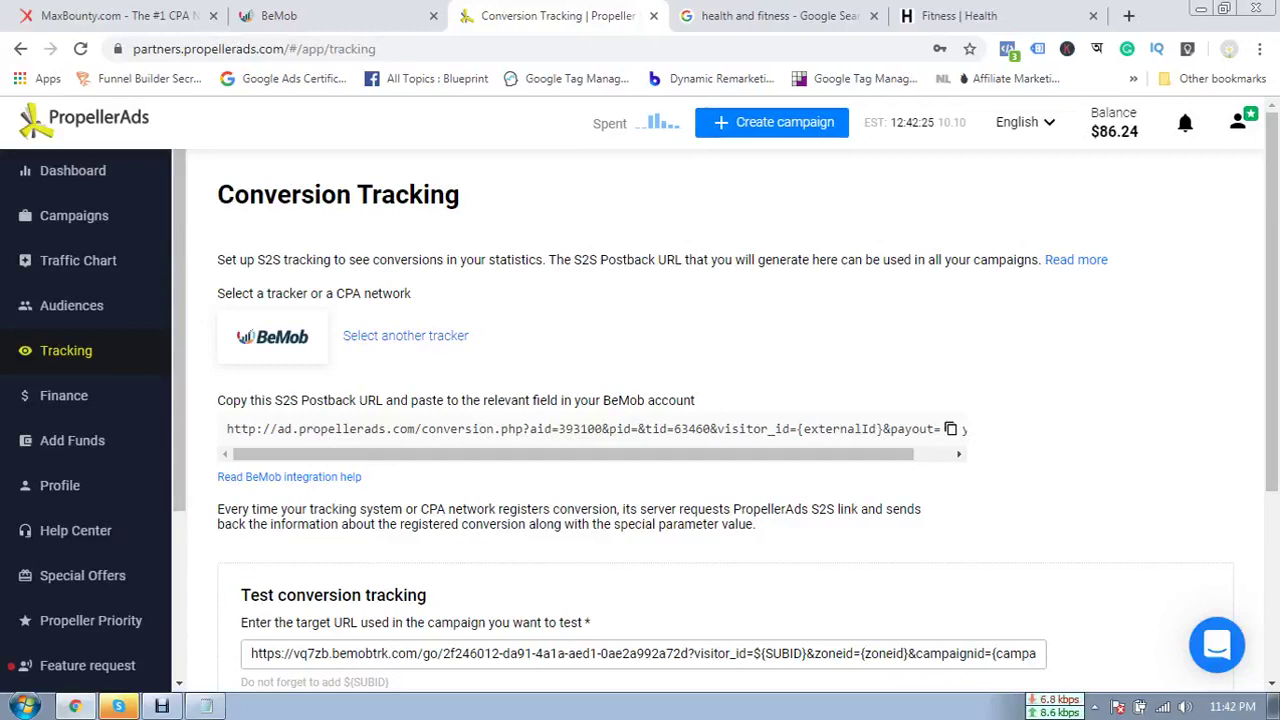
{"action": "left_click", "coordinate": [405, 336]}
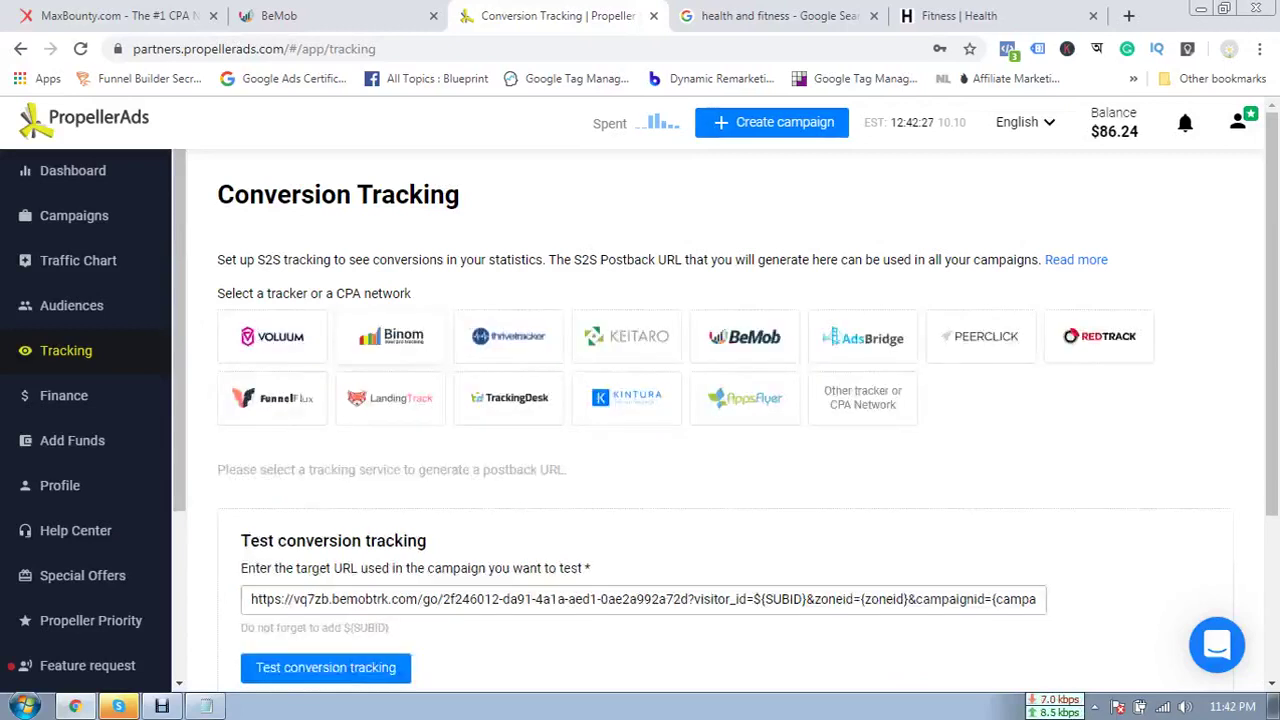
{"action": "left_click", "coordinate": [744, 337]}
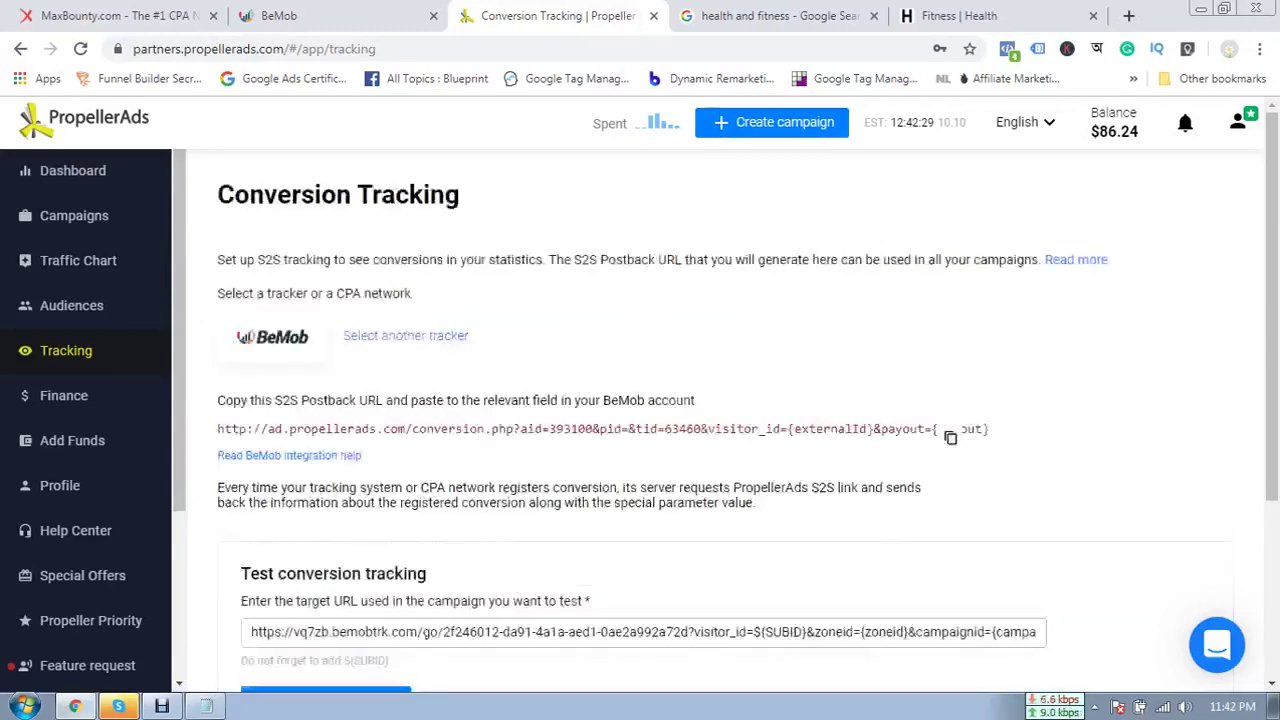
{"action": "left_click", "coordinate": [405, 336]}
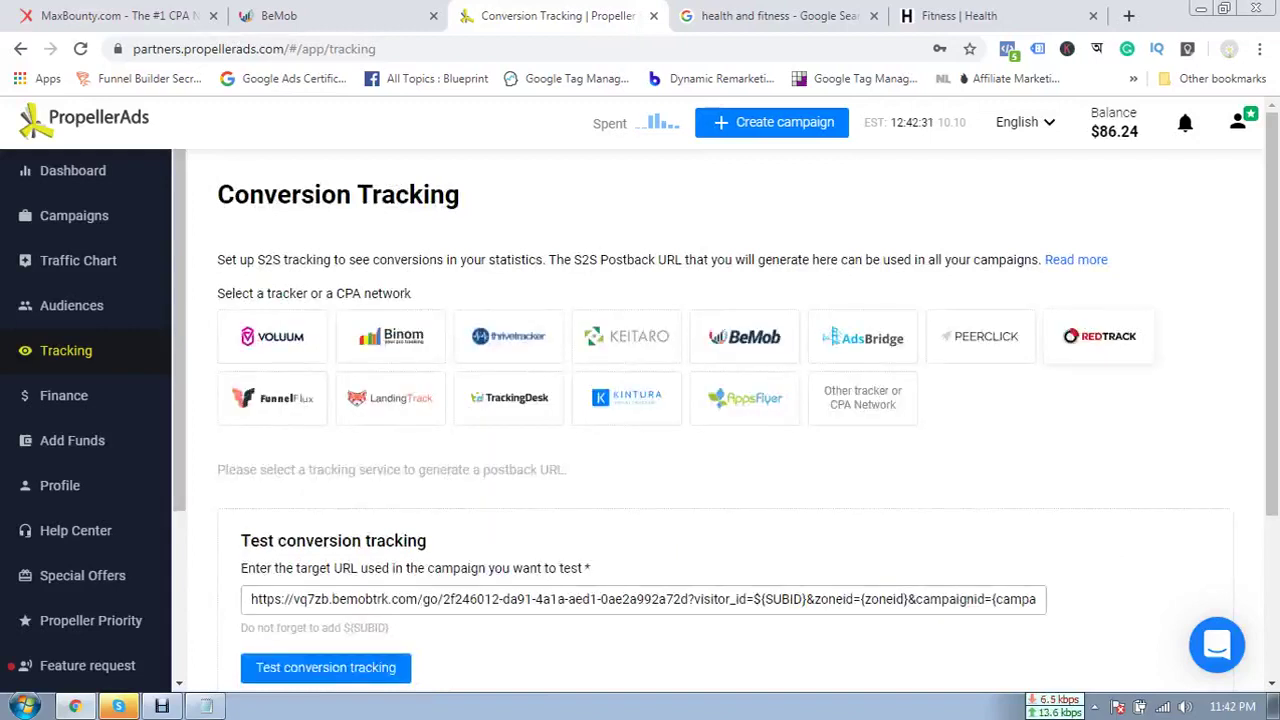
{"action": "left_click", "coordinate": [744, 337]}
{"action": "scroll", "coordinate": [700, 400], "scroll_direction": "down", "scroll_amount": 1}
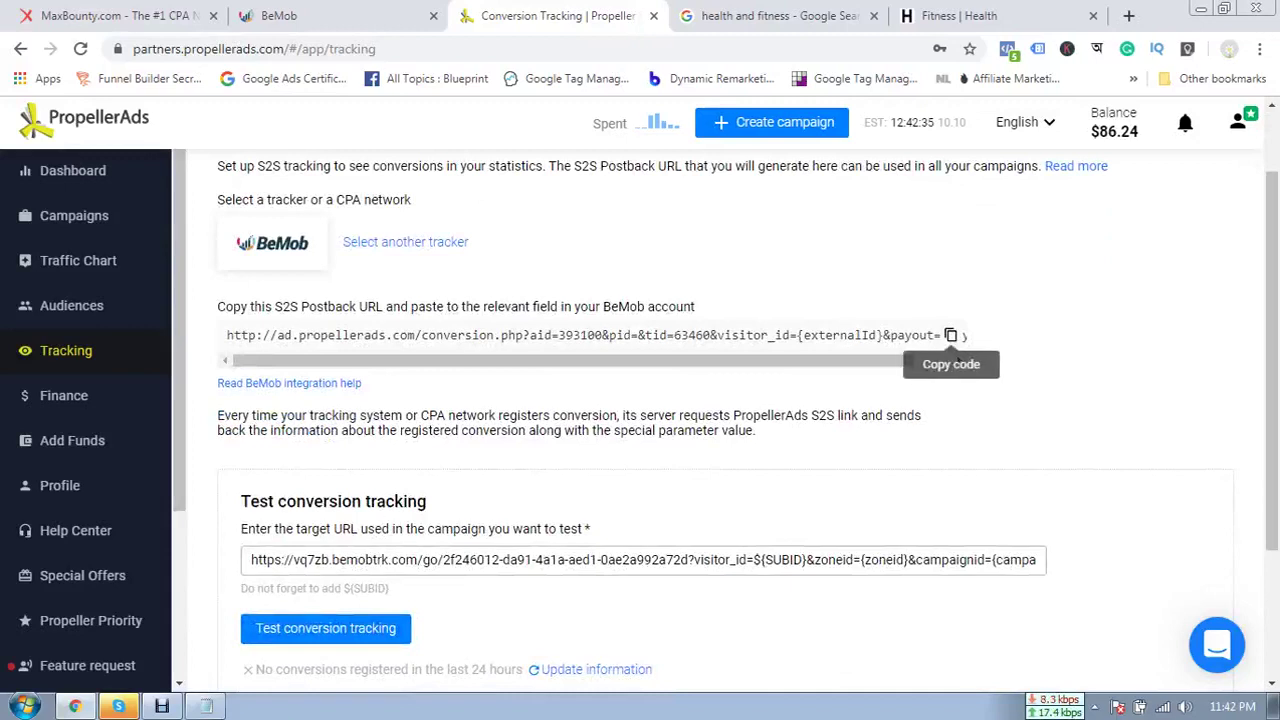
{"action": "left_click", "coordinate": [951, 335]}
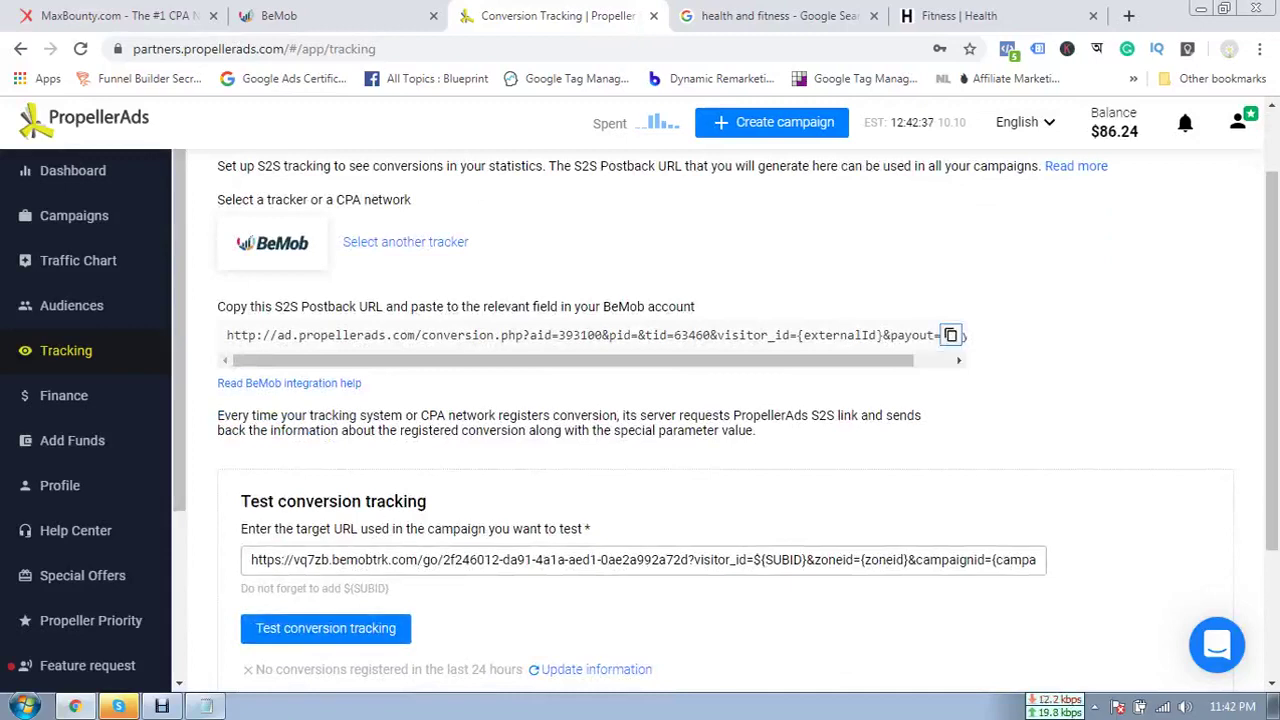
- Paste the PropellerAds S2S Postback URL into Notepad below the BeMob postback URL
{"action": "left_click", "coordinate": [206, 706]}
{"action": "left_click", "coordinate": [900, 285]}
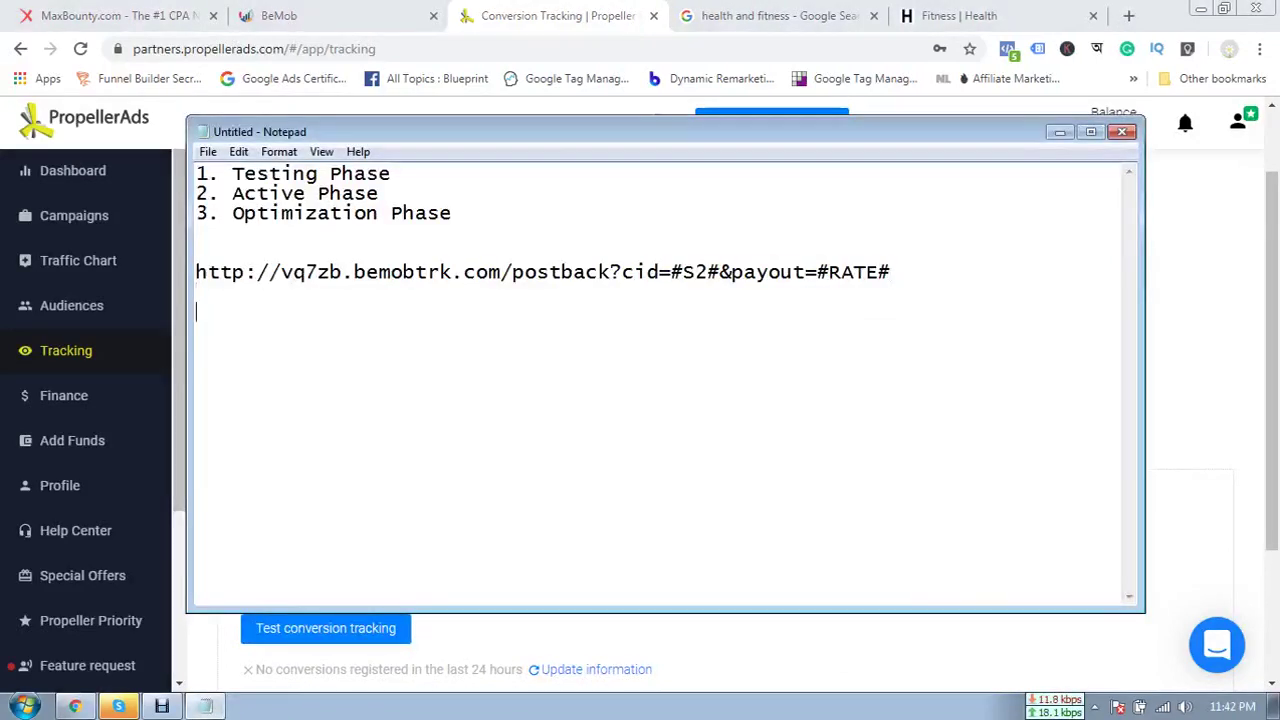
{"action": "key", "text": "Return"}
{"action": "key", "text": "ctrl+v"}
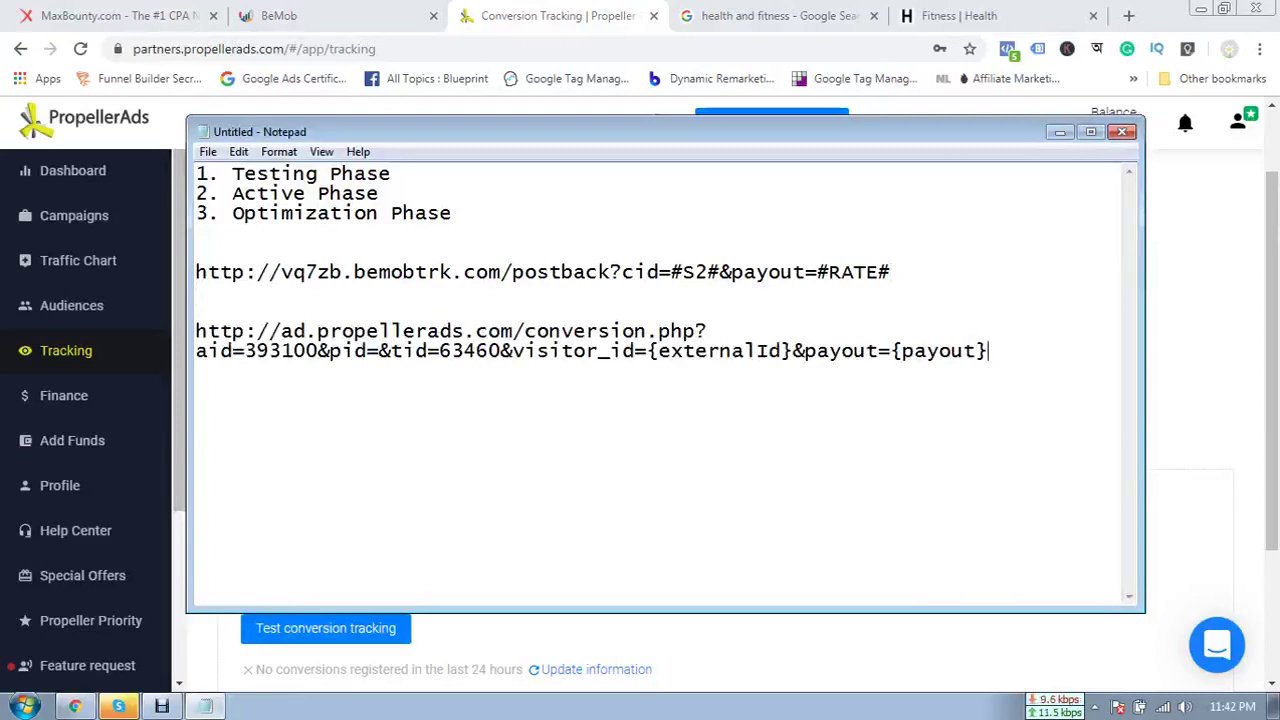
- Examine the domain, aid, pid, tid, visitor_id and payout parts of the PropellerAds postback URL in Notepad and select the whole URL
{"action": "left_click_drag", "start_coordinate": [305, 332], "coordinate": [415, 332]}
{"action": "left_click", "coordinate": [452, 332]}
{"action": "left_click_drag", "start_coordinate": [548, 332], "coordinate": [622, 332]}
{"action": "left_click", "coordinate": [622, 332]}
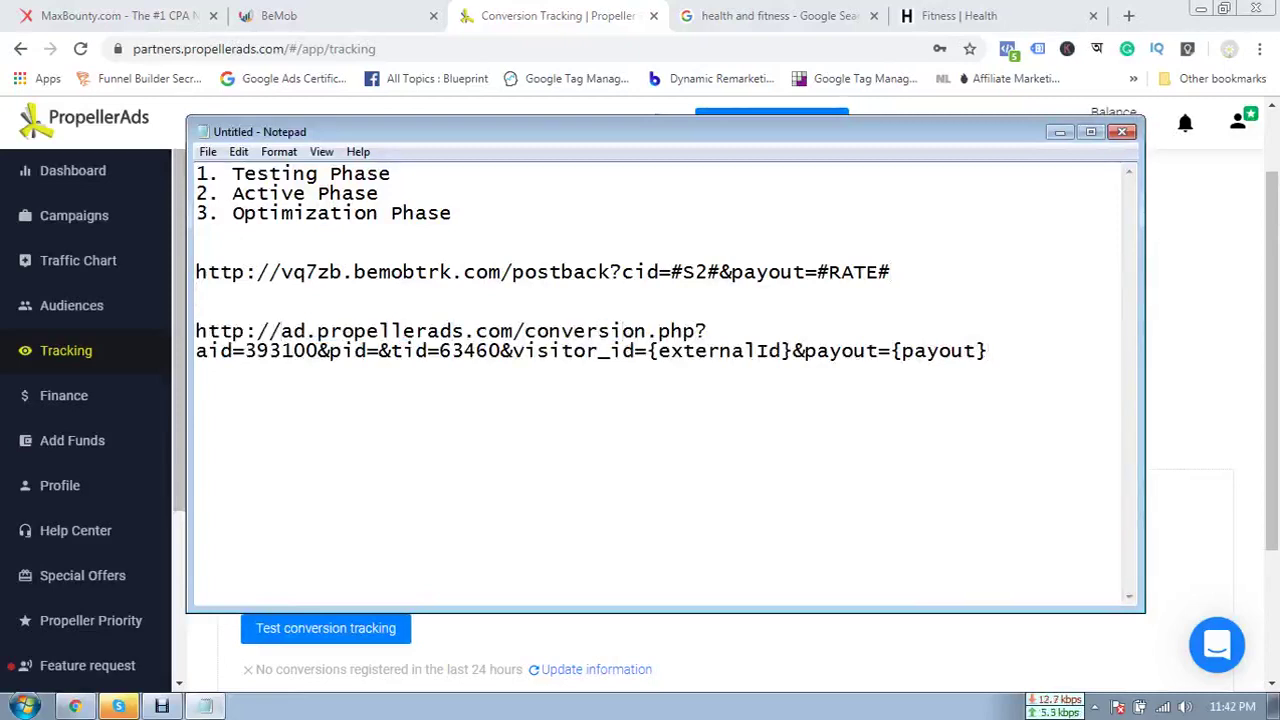
{"action": "left_click_drag", "start_coordinate": [245, 350], "coordinate": [466, 350]}
{"action": "left_click", "coordinate": [343, 350]}
{"action": "left_click", "coordinate": [390, 350]}
{"action": "left_click", "coordinate": [466, 350]}
{"action": "left_click_drag", "start_coordinate": [546, 350], "coordinate": [850, 312]}
{"action": "left_click", "coordinate": [688, 350]}
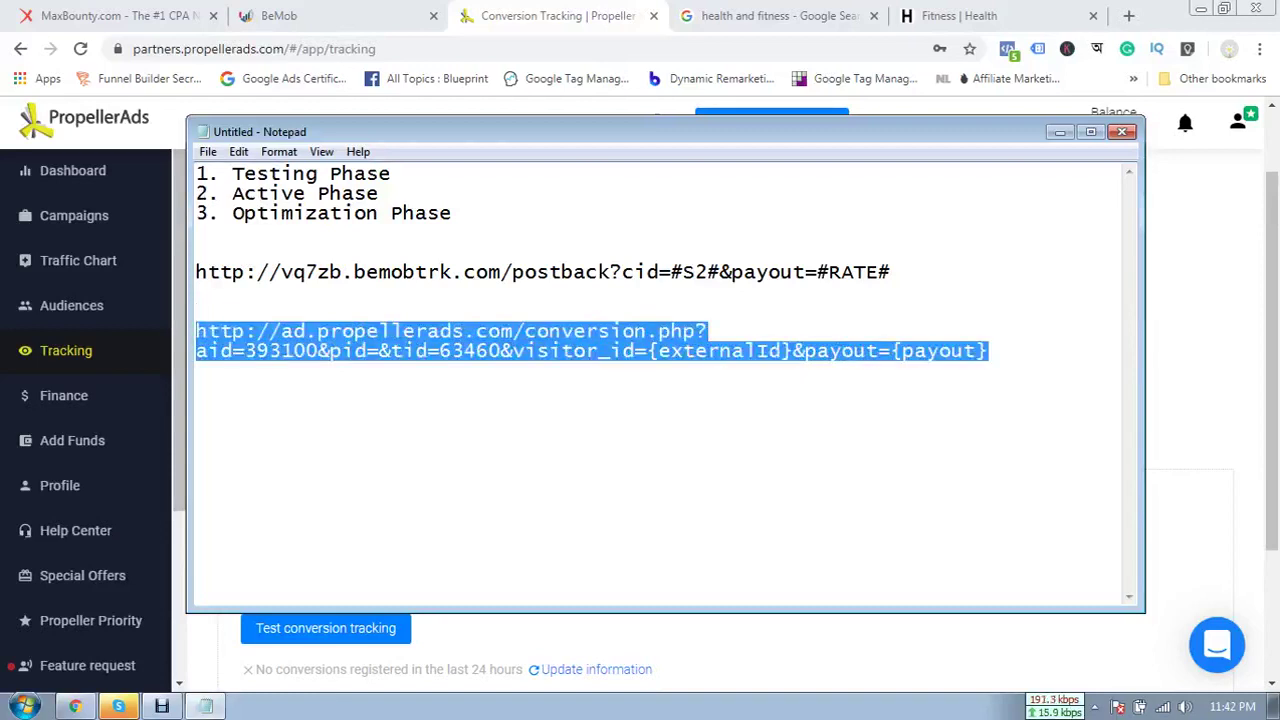
- Copy the PropellerAds postback URL from Notepad and replace the Postback URL of BeMob's new traffic source with it
{"action": "left_click", "coordinate": [300, 15]}
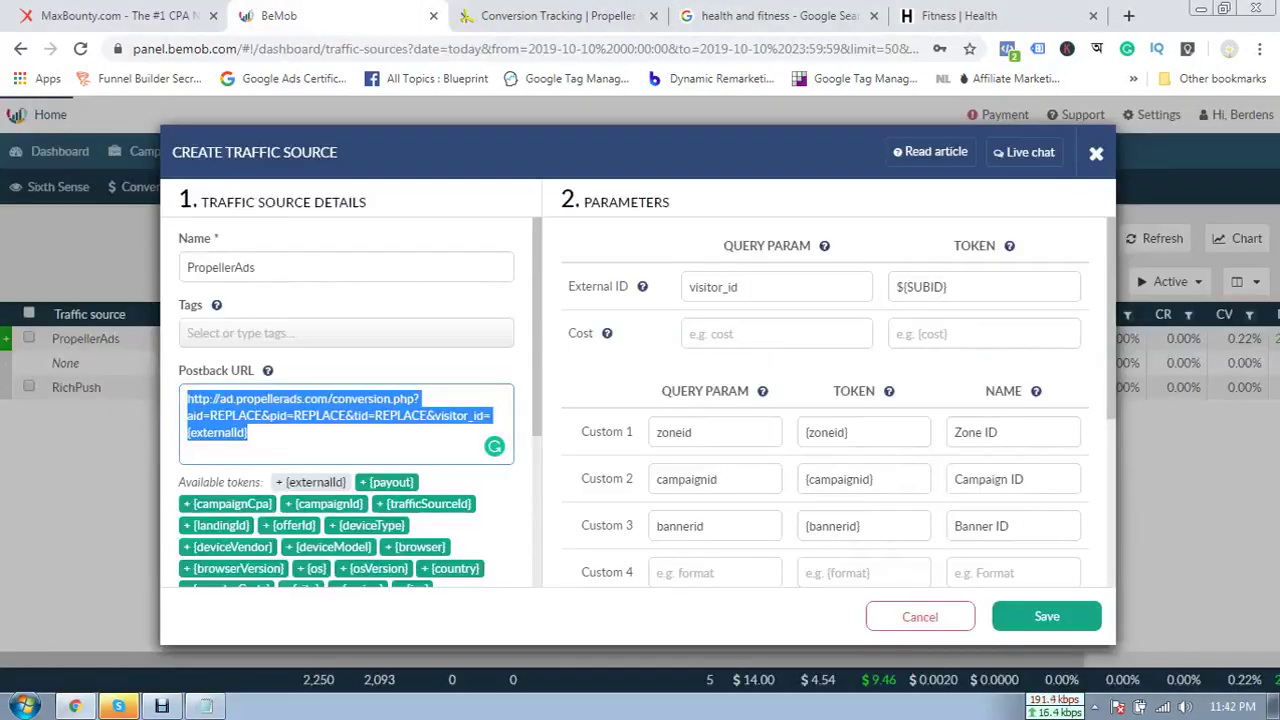
{"action": "left_click", "coordinate": [206, 706]}
{"action": "right_click", "coordinate": [459, 347]}
{"action": "left_click", "coordinate": [503, 409]}
{"action": "left_click", "coordinate": [1060, 132]}
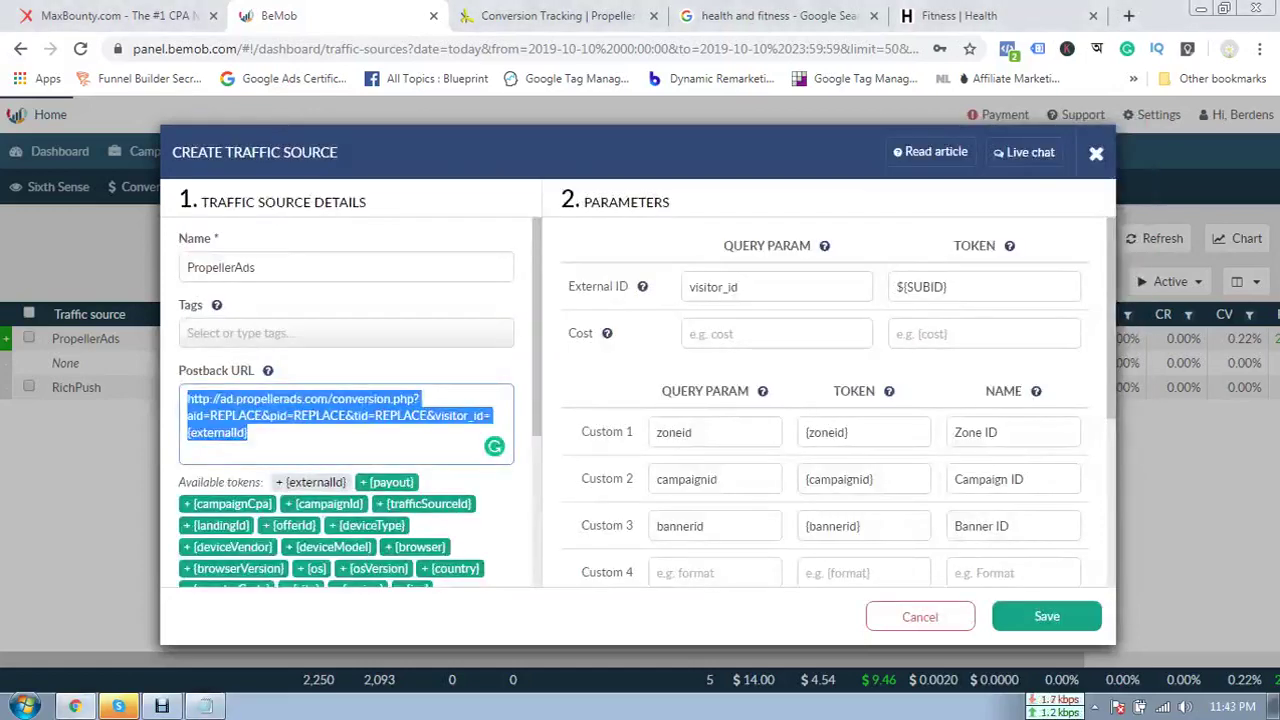
{"action": "key", "text": "ctrl+v"}
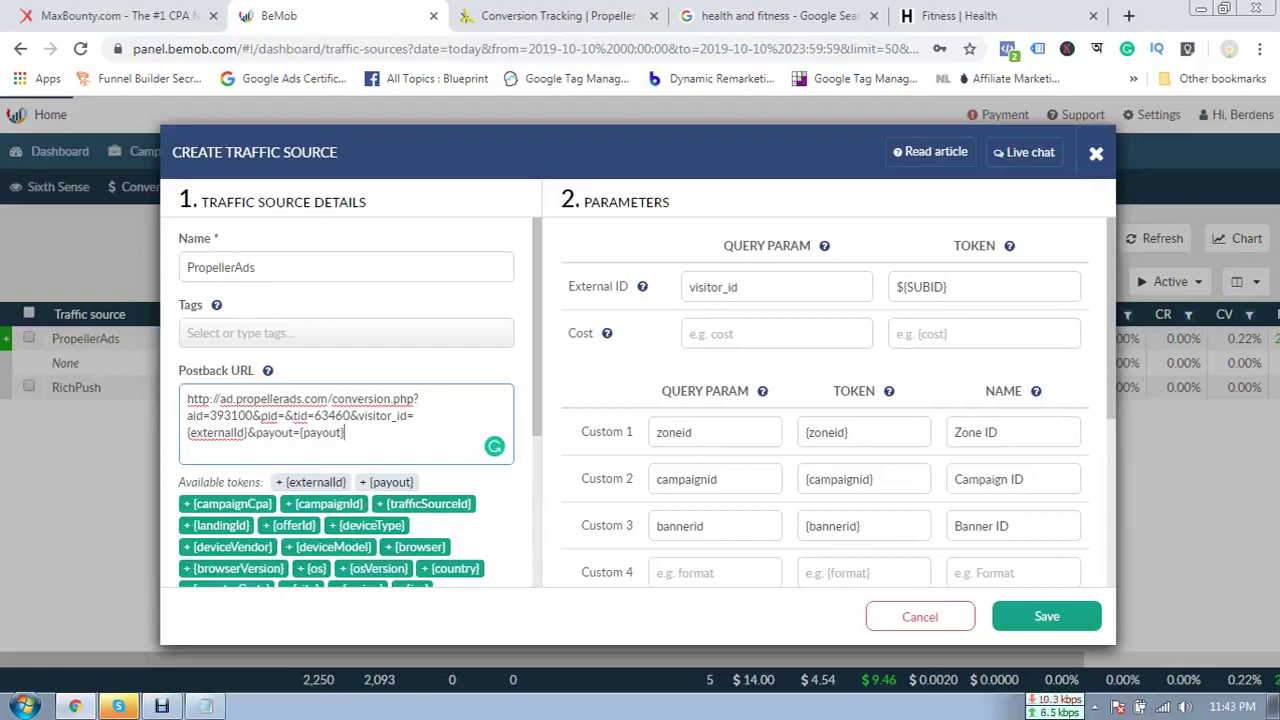
- Examine the visitor_id, {externalId} and {payout} parts of the traffic source's Postback URL and compare it with the PropellerAds tracking page
{"action": "mouse_move", "coordinate": [358, 416]}
{"action": "left_mouse_down"}
{"action": "mouse_move", "coordinate": [408, 416]}
{"action": "mouse_move", "coordinate": [357, 415]}
{"action": "left_mouse_up"}
{"action": "left_click", "coordinate": [415, 416]}
{"action": "left_click", "coordinate": [357, 415]}
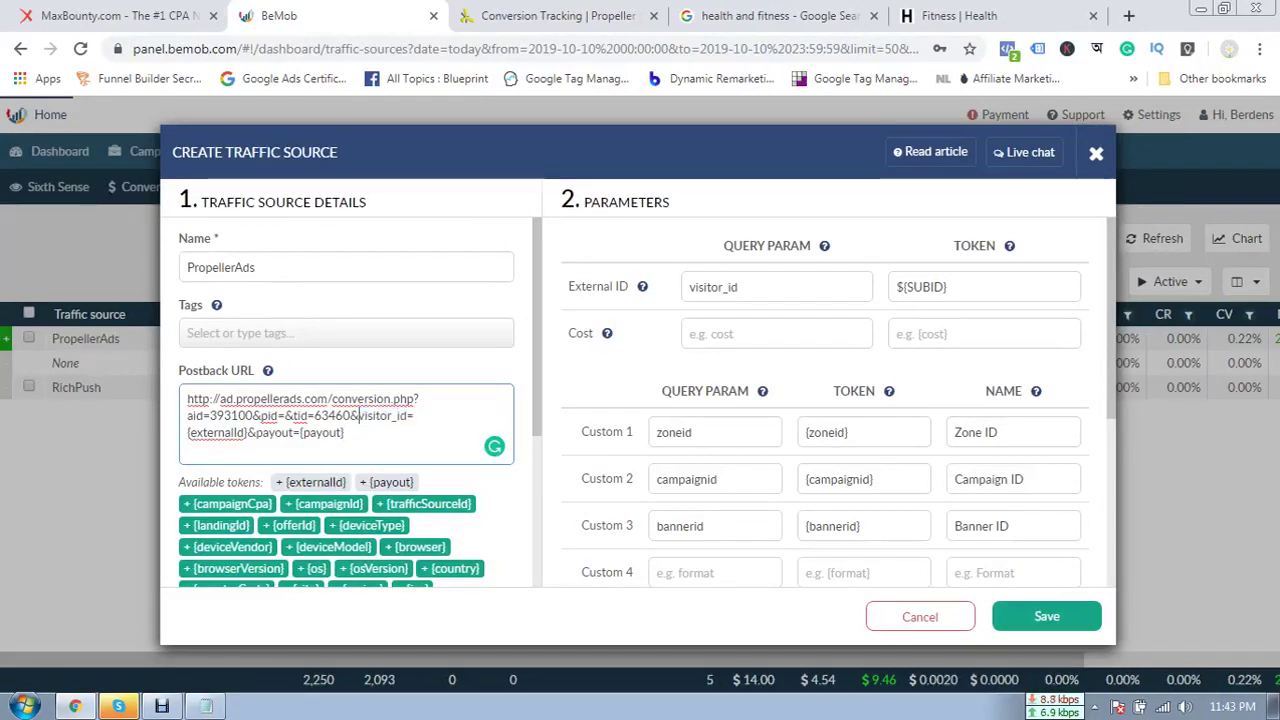
{"action": "left_click_drag", "start_coordinate": [187, 432], "coordinate": [247, 432]}
{"action": "left_click", "coordinate": [247, 432]}
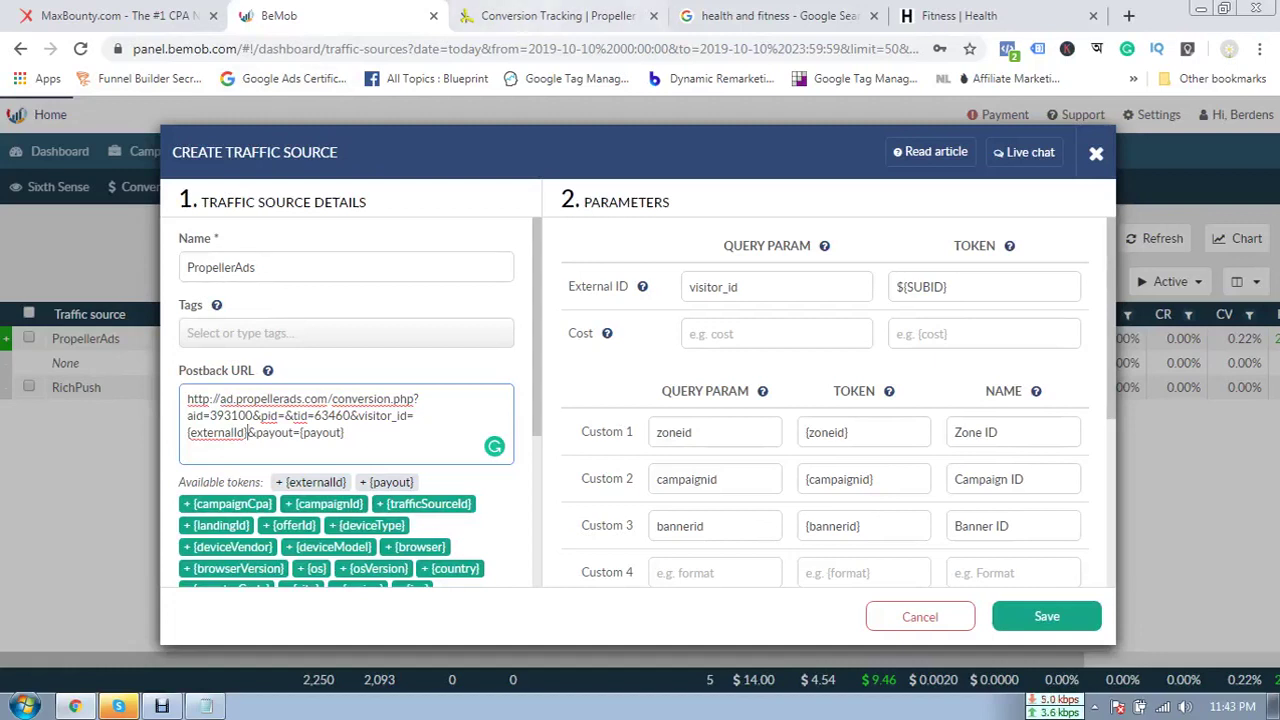
{"action": "key", "text": "shift+Left"}
{"action": "key", "text": "shift+Left"}
{"action": "key", "text": "shift+Left"}
{"action": "key", "text": "shift+Left"}
{"action": "key", "text": "shift+Left"}
{"action": "key", "text": "shift+Left"}
{"action": "key", "text": "shift+Left"}
{"action": "key", "text": "shift+Left"}
{"action": "key", "text": "shift+Left"}
{"action": "key", "text": "shift+Left"}
{"action": "key", "text": "shift+Left"}
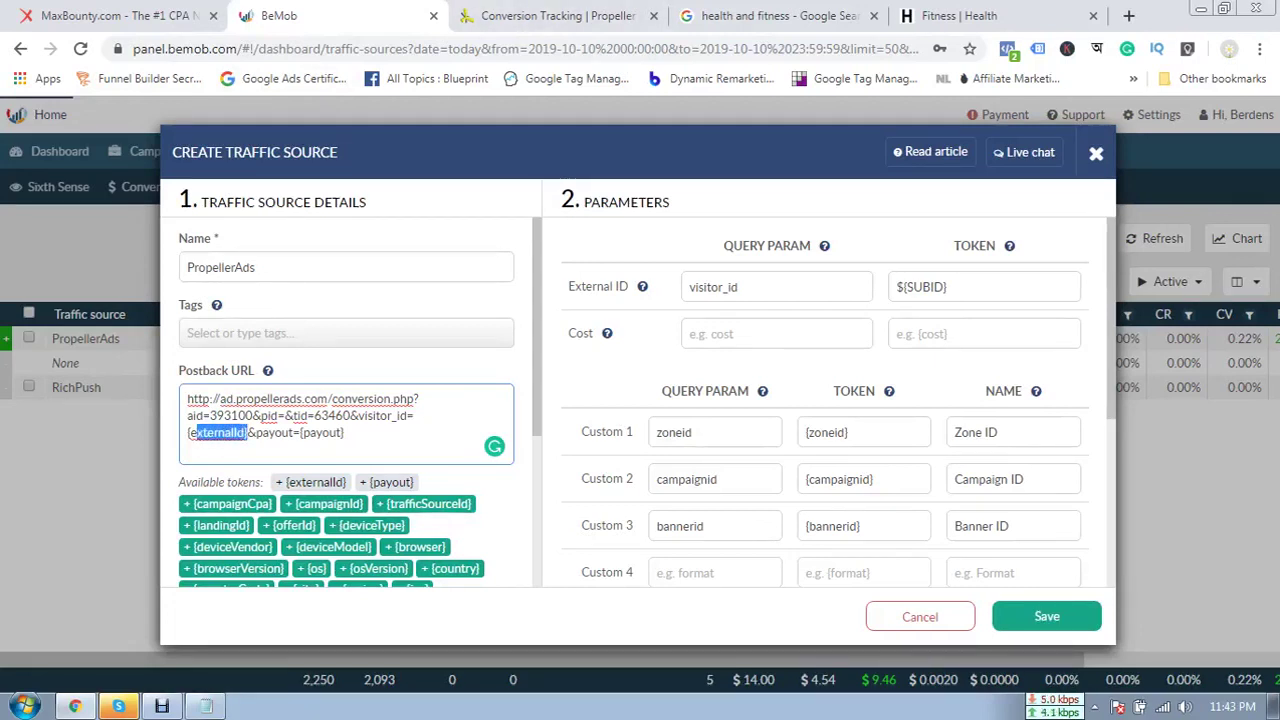
{"action": "left_click_drag", "start_coordinate": [345, 433], "coordinate": [300, 433]}
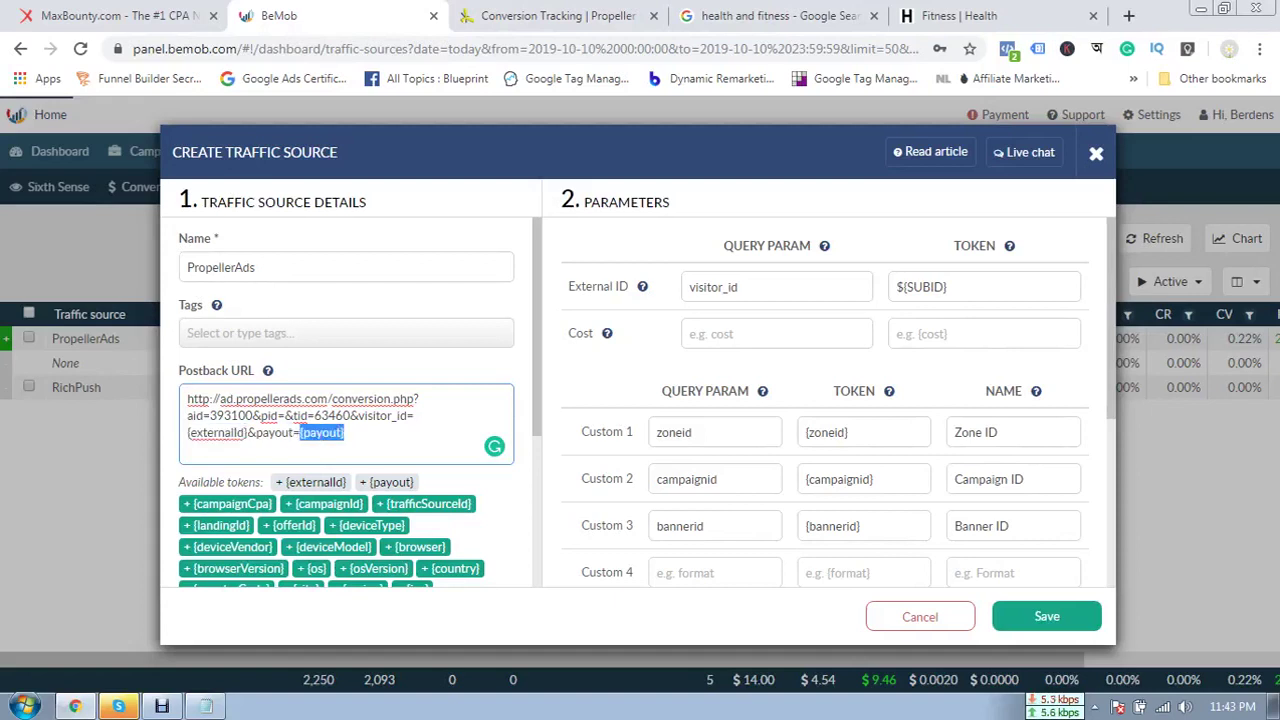
{"action": "left_click", "coordinate": [317, 433]}
{"action": "left_click", "coordinate": [532, 16]}
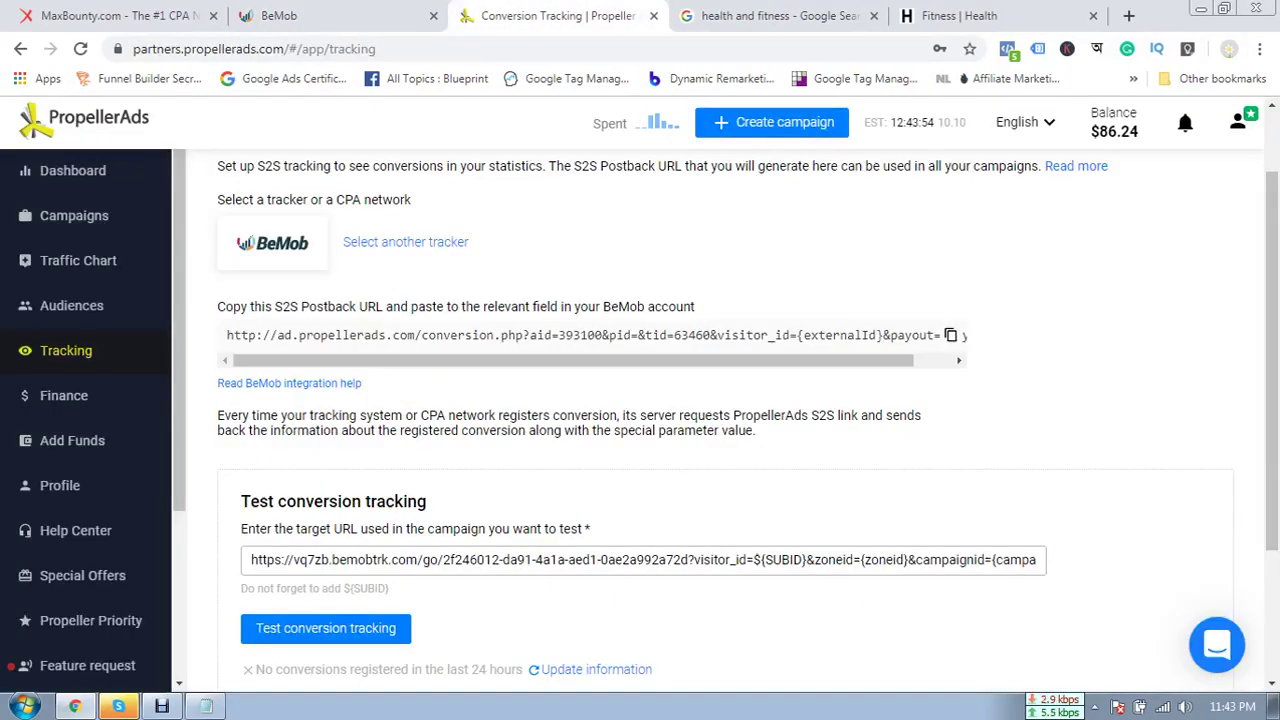
{"action": "key", "text": "ctrl+shift+Tab"}
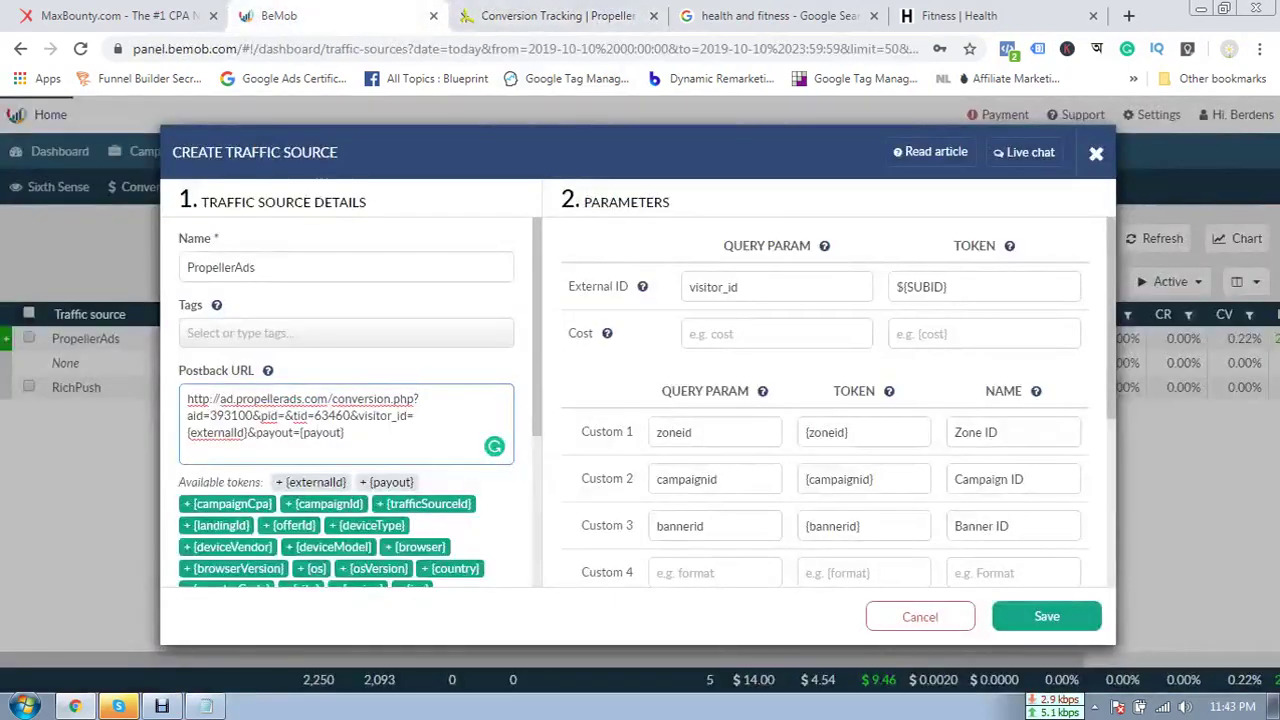
- Examine the payout parameter in the traffic source's Postback URL, remove its {payout} token and restore it
{"action": "double_click", "coordinate": [309, 432]}
{"action": "left_click", "coordinate": [345, 432]}
{"action": "triple_click", "coordinate": [392, 482]}
{"action": "left_click", "coordinate": [440, 482]}
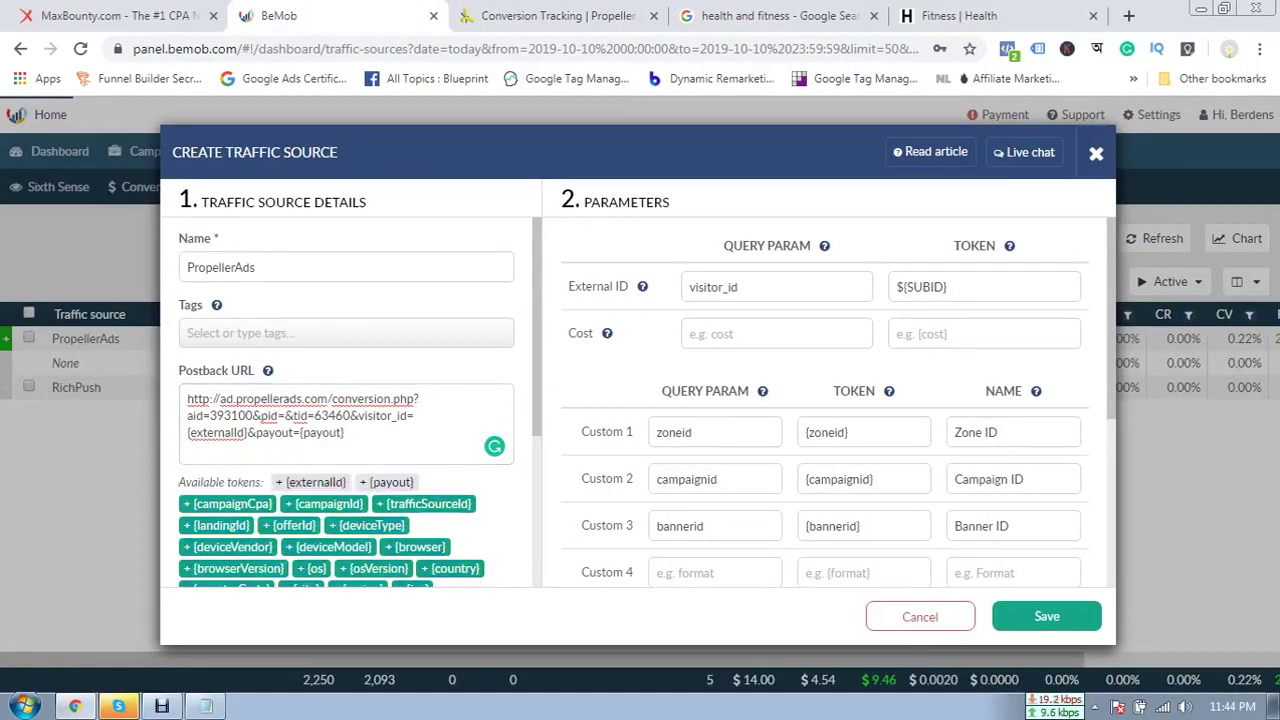
{"action": "left_click_drag", "start_coordinate": [345, 433], "coordinate": [300, 433]}
{"action": "key", "text": "BackSpace"}
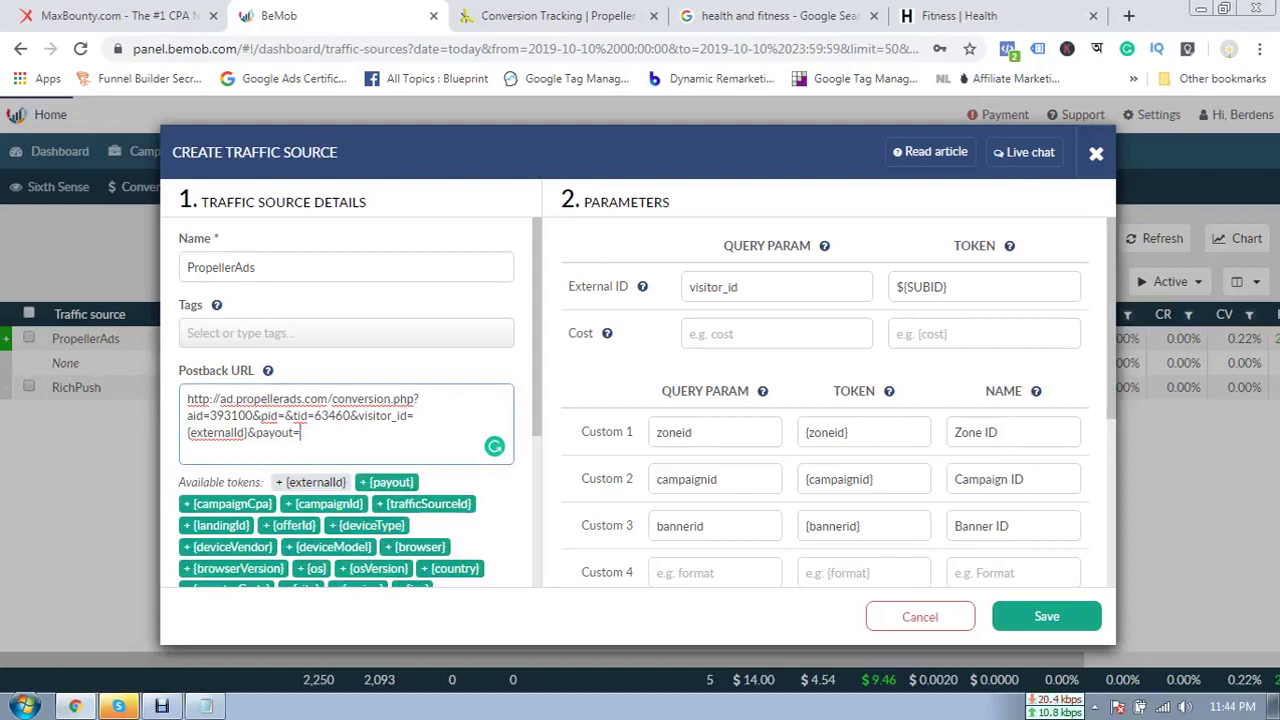
{"action": "key", "text": "ctrl+z"}
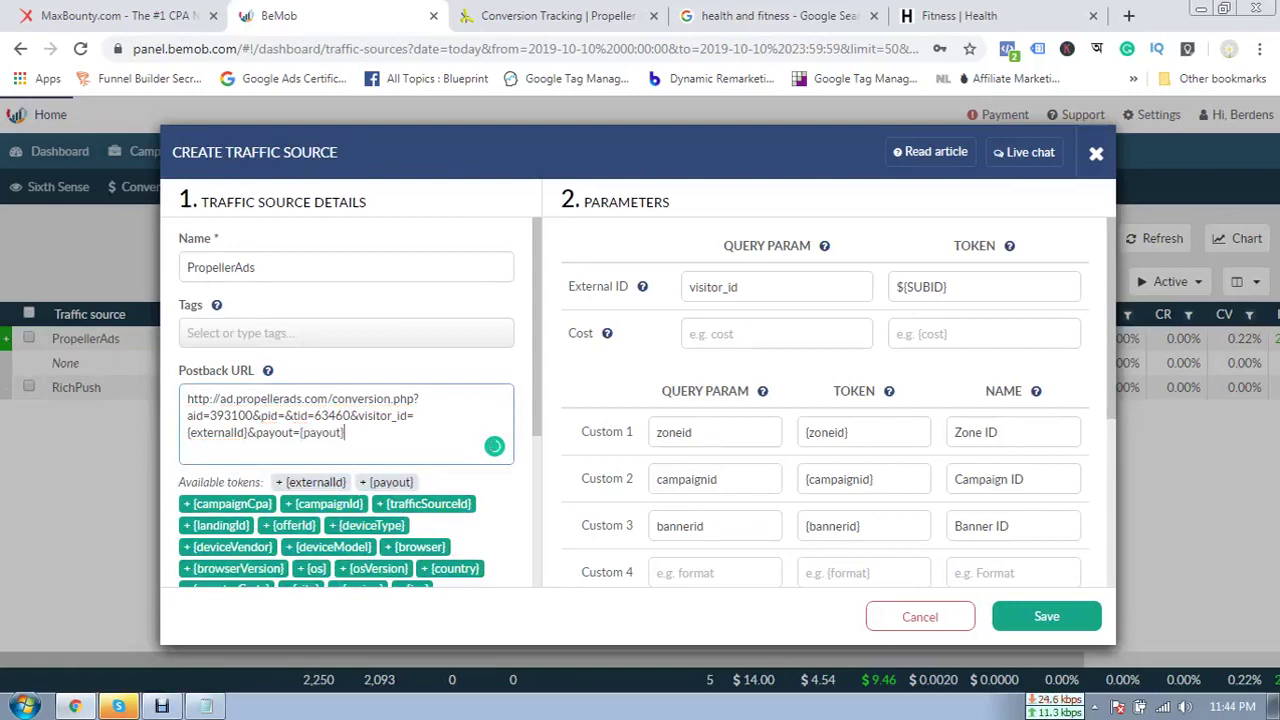
- Close the new PropellerAds traffic source form without saving its changes
{"action": "scroll", "coordinate": [346, 400], "scroll_direction": "down", "scroll_amount": 3}
{"action": "scroll", "coordinate": [346, 400], "scroll_direction": "up", "scroll_amount": 3}
{"action": "left_click", "coordinate": [920, 616]}
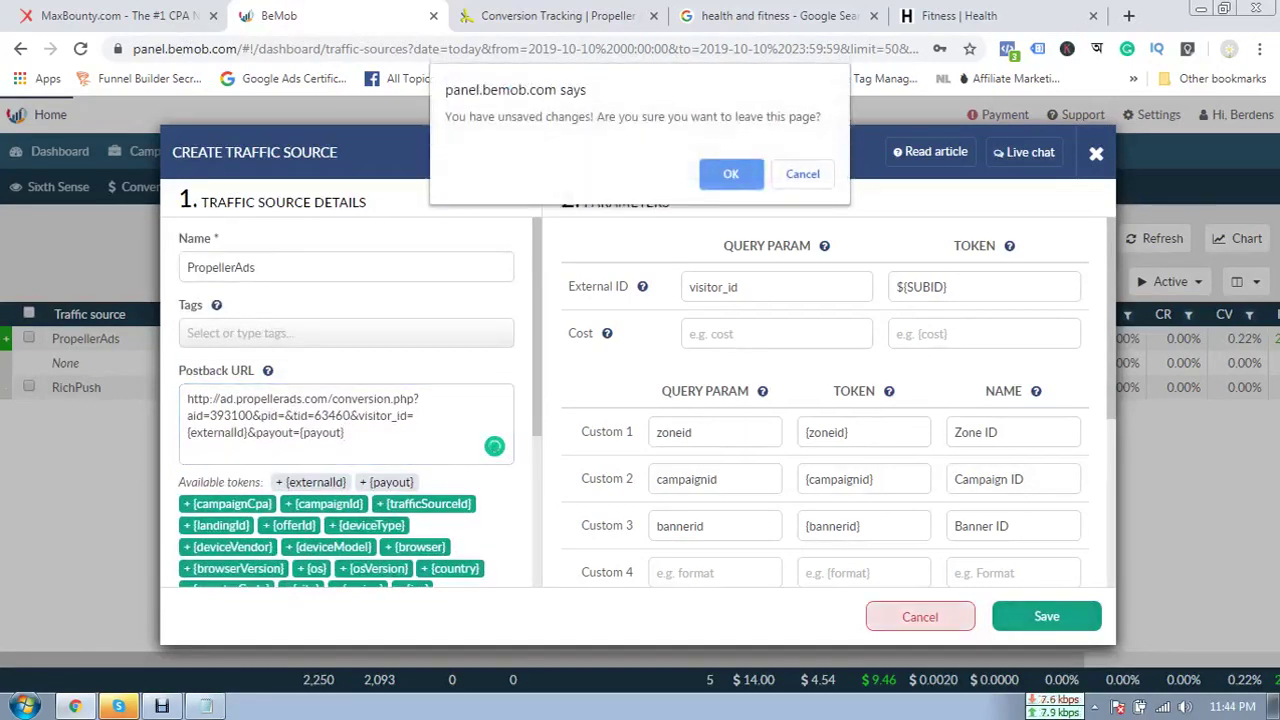
{"action": "key", "text": "Return"}
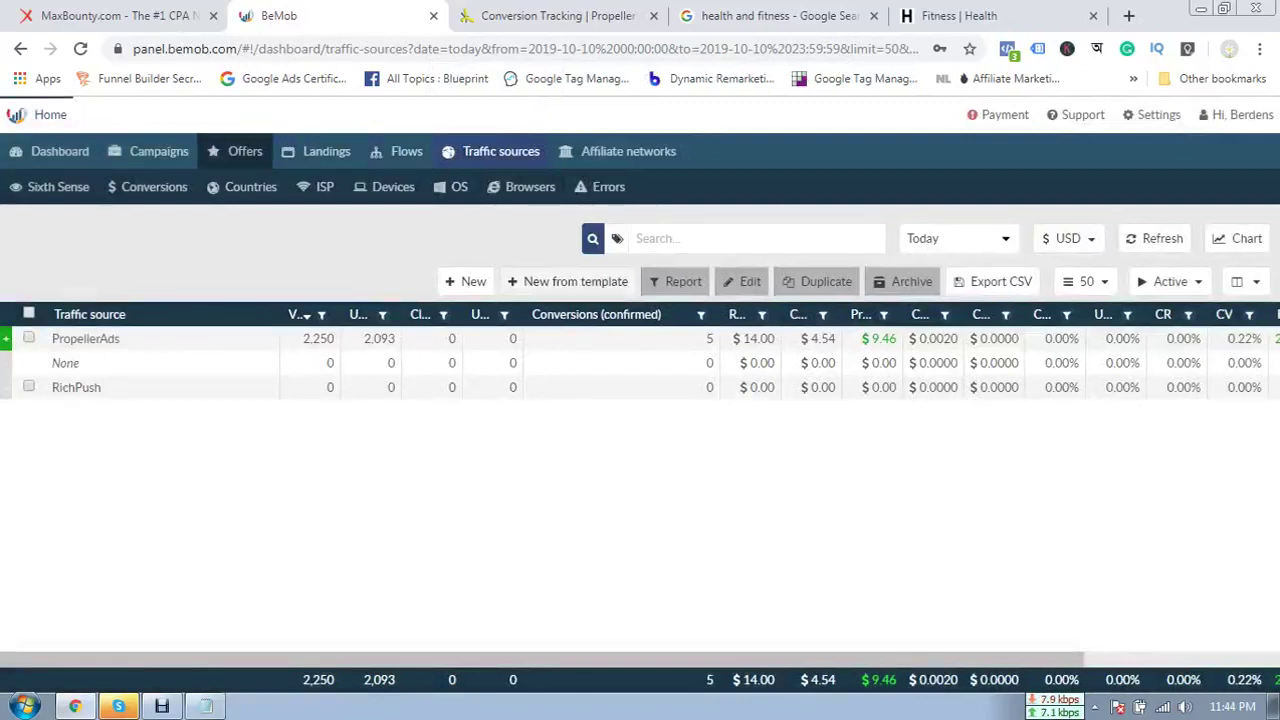
- Open the United States InboxDollars - $2.80 - Maxbounty - RichPush offer in BeMob for editing
{"action": "left_click", "coordinate": [240, 151]}
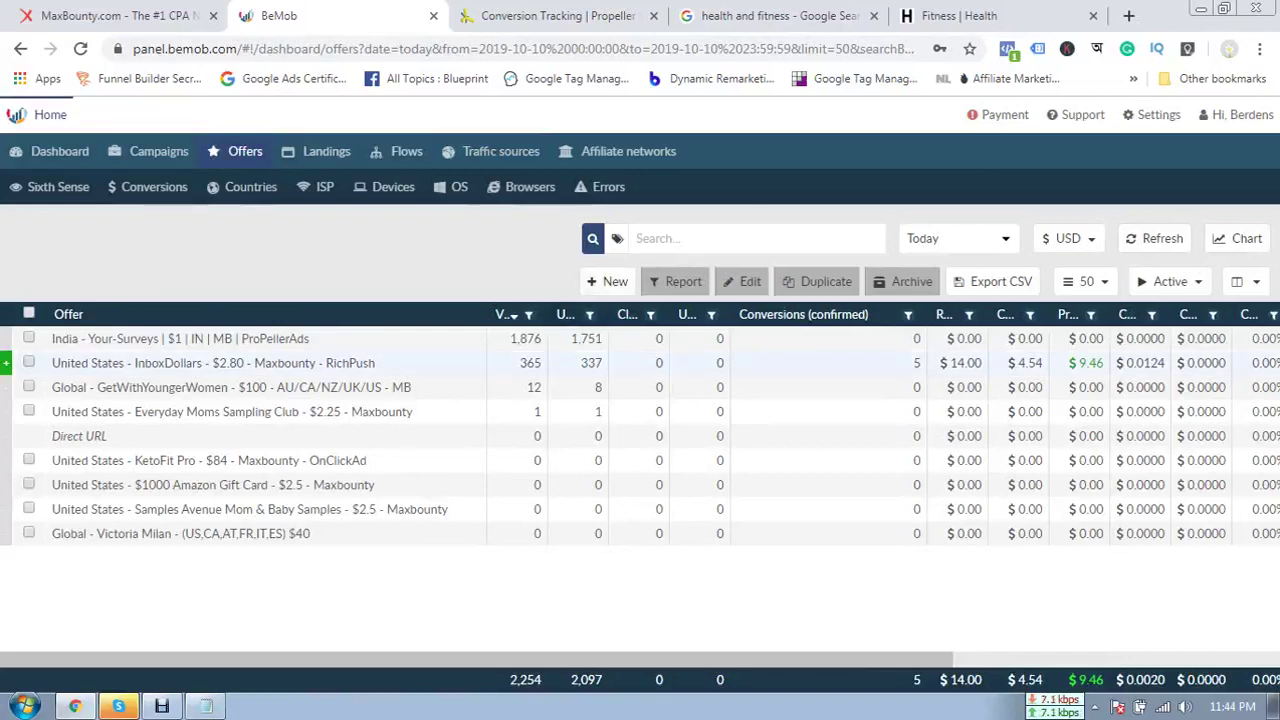
{"action": "left_click", "coordinate": [213, 363]}
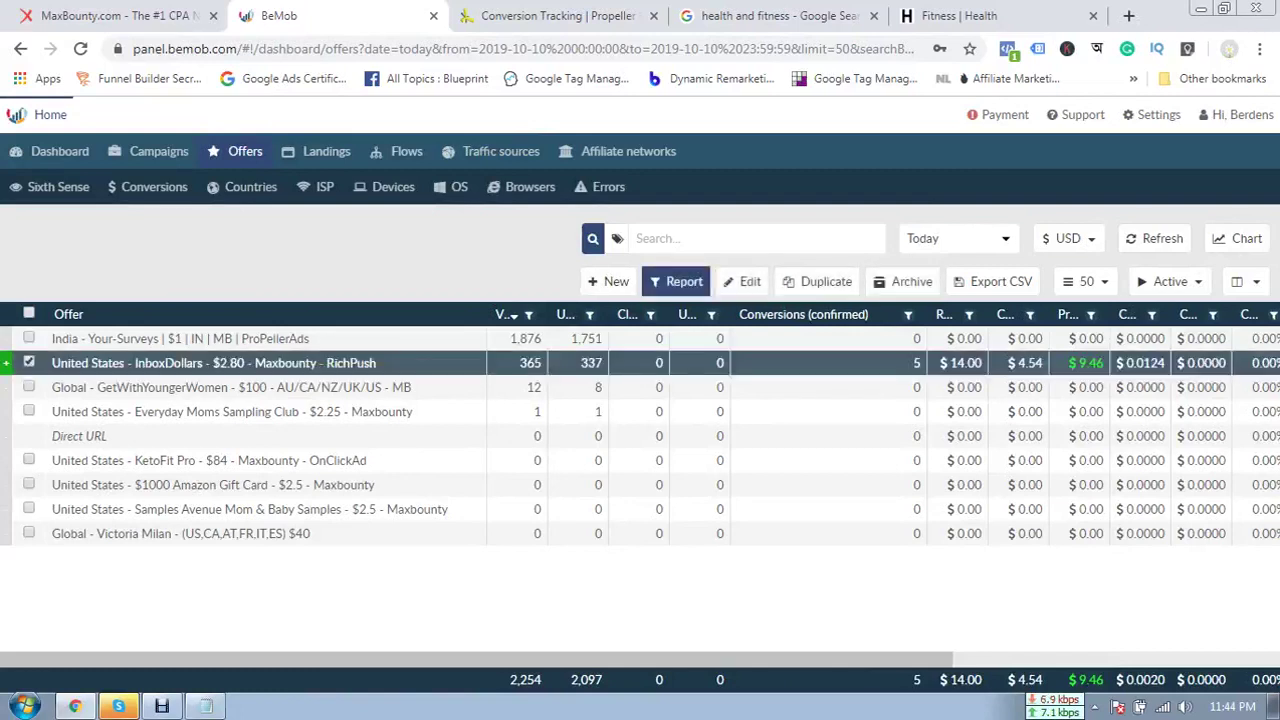
{"action": "left_click", "coordinate": [677, 282]}
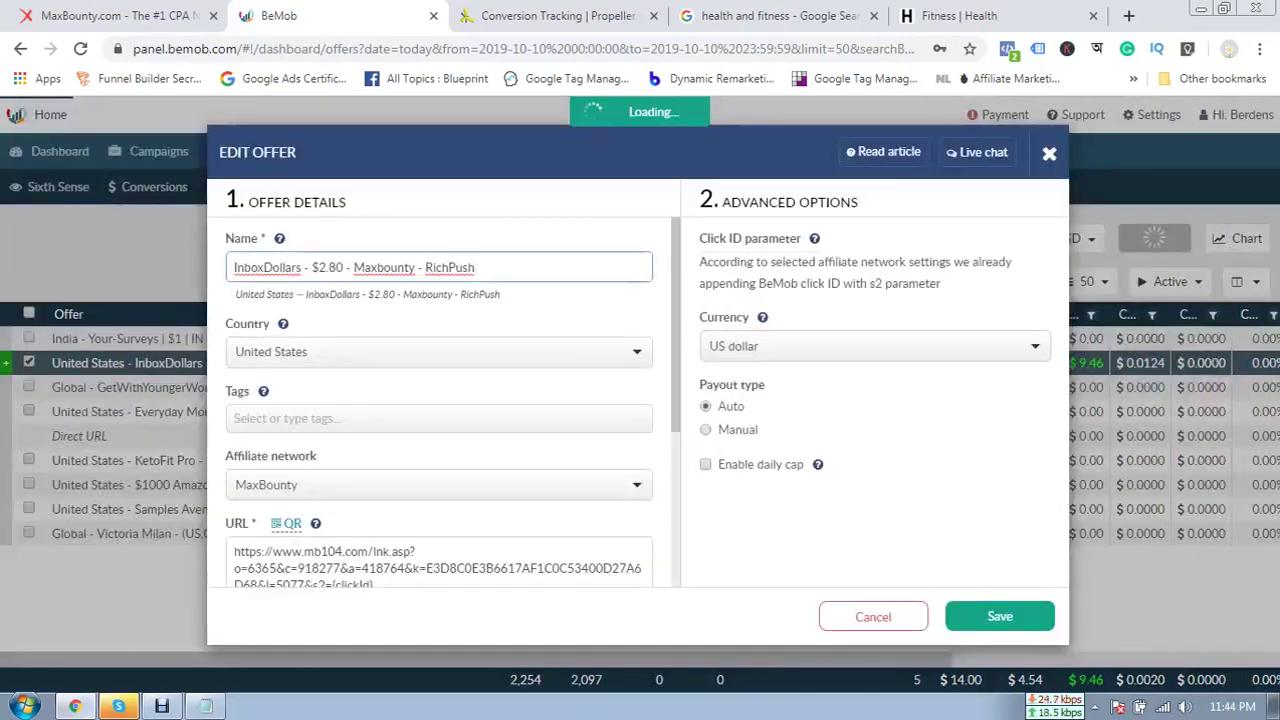
- Examine the offer name part by part: the offer title, payout, affiliate network and traffic source
{"action": "left_click_drag", "start_coordinate": [482, 267], "coordinate": [232, 267]}
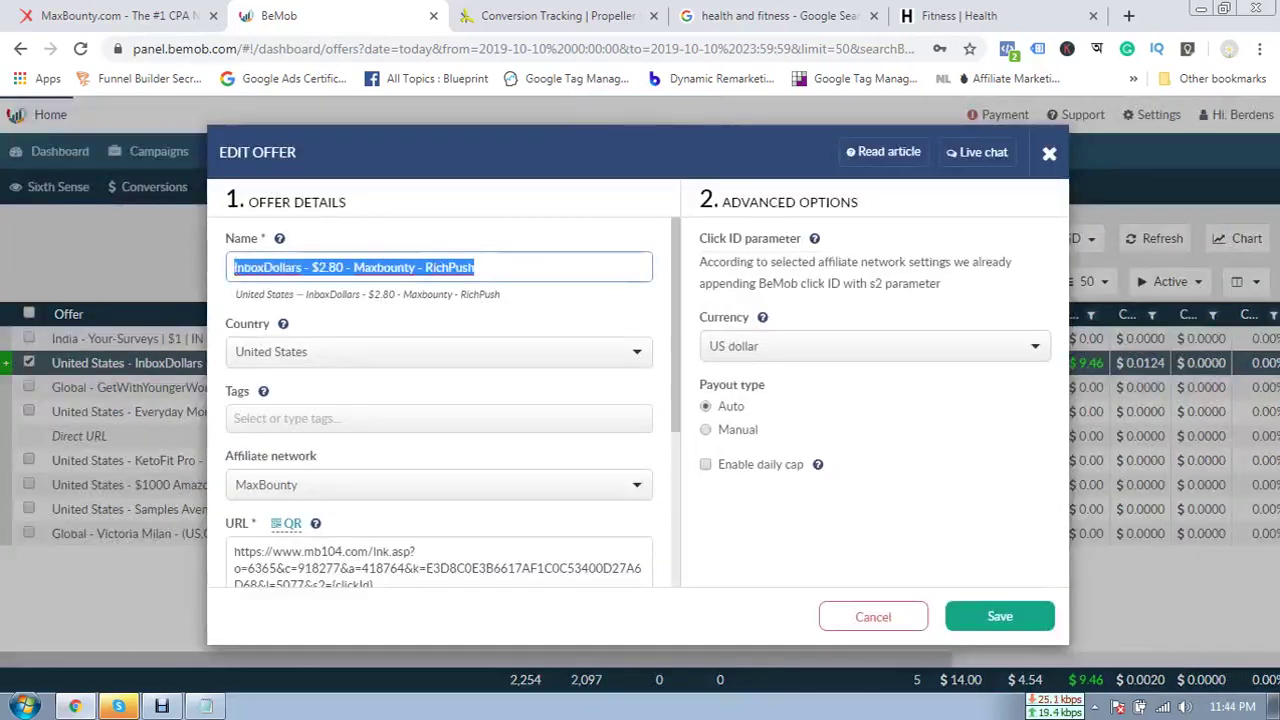
{"action": "left_click", "coordinate": [490, 267]}
{"action": "left_click_drag", "start_coordinate": [480, 267], "coordinate": [232, 267]}
{"action": "left_click", "coordinate": [337, 267]}
{"action": "left_click_drag", "start_coordinate": [365, 267], "coordinate": [477, 267]}
{"action": "left_click", "coordinate": [405, 267]}
{"action": "left_click", "coordinate": [478, 267]}
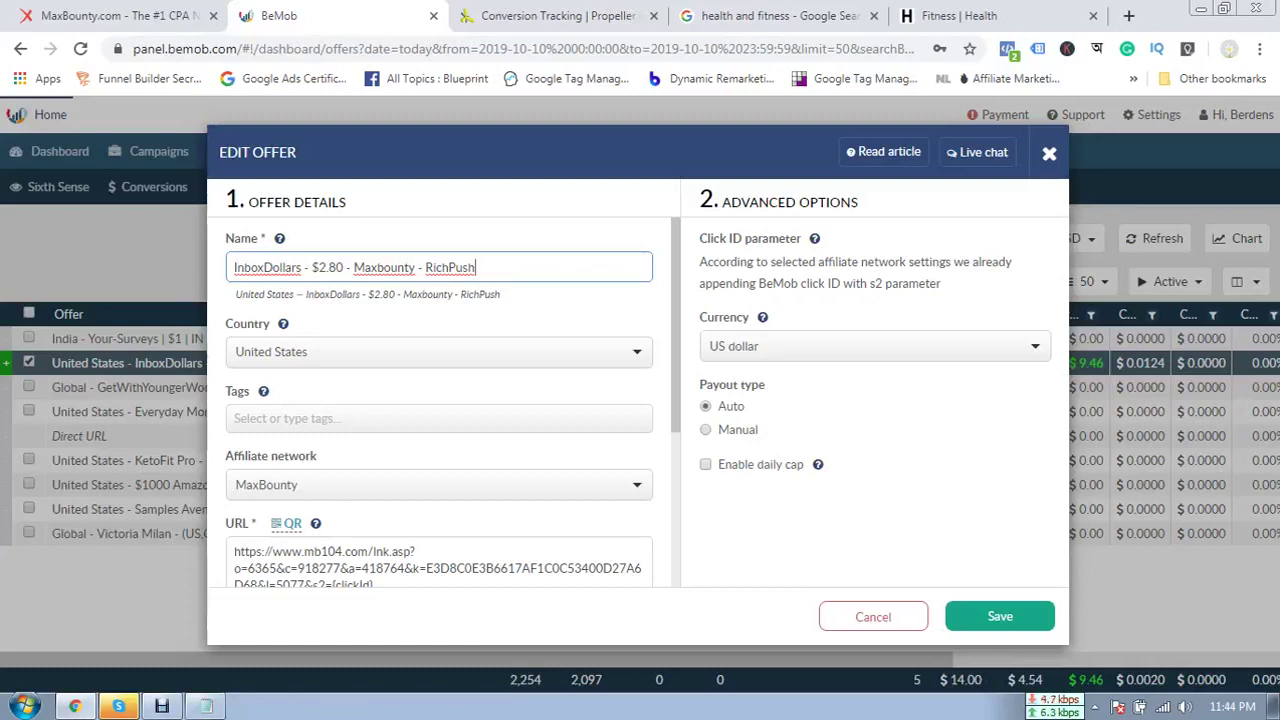
{"action": "key", "text": "ctrl+shift+Left"}
{"action": "key", "text": "Right"}
{"action": "key", "text": "ctrl+shift+Left"}
{"action": "key", "text": "Right"}
{"action": "key", "text": "ctrl+shift+Left"}
{"action": "key", "text": "Right"}
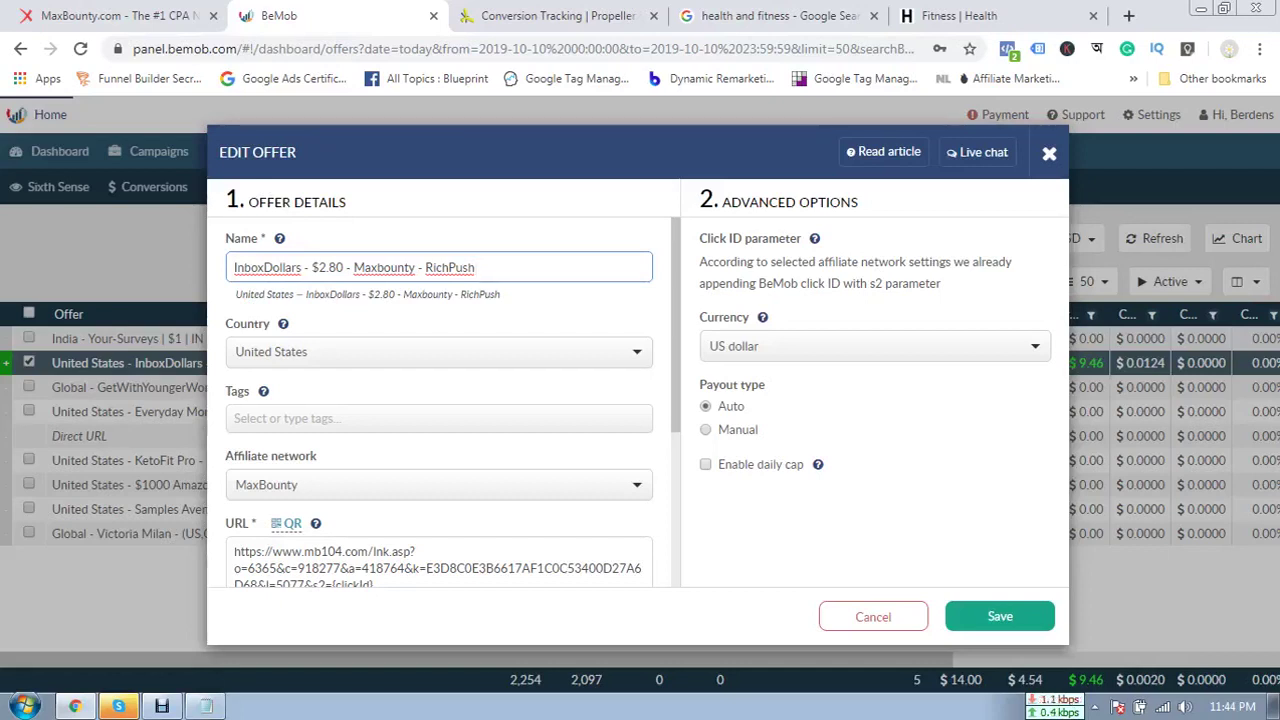
- Review the offer's country, affiliate network, URL, available tokens and Postback URL
{"action": "scroll", "coordinate": [438, 400], "scroll_direction": "down", "scroll_amount": 1}
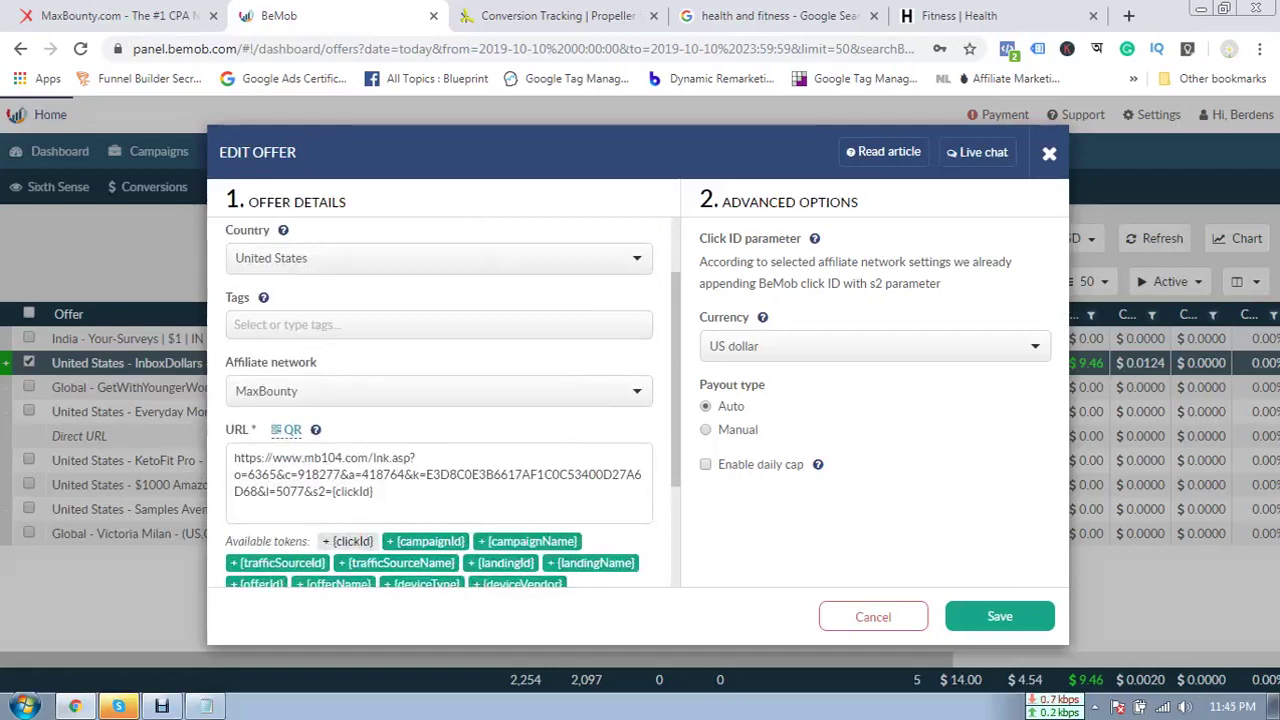
{"action": "scroll", "coordinate": [438, 400], "scroll_direction": "up", "scroll_amount": 1}
{"action": "scroll", "coordinate": [438, 400], "scroll_direction": "up", "scroll_amount": 1}
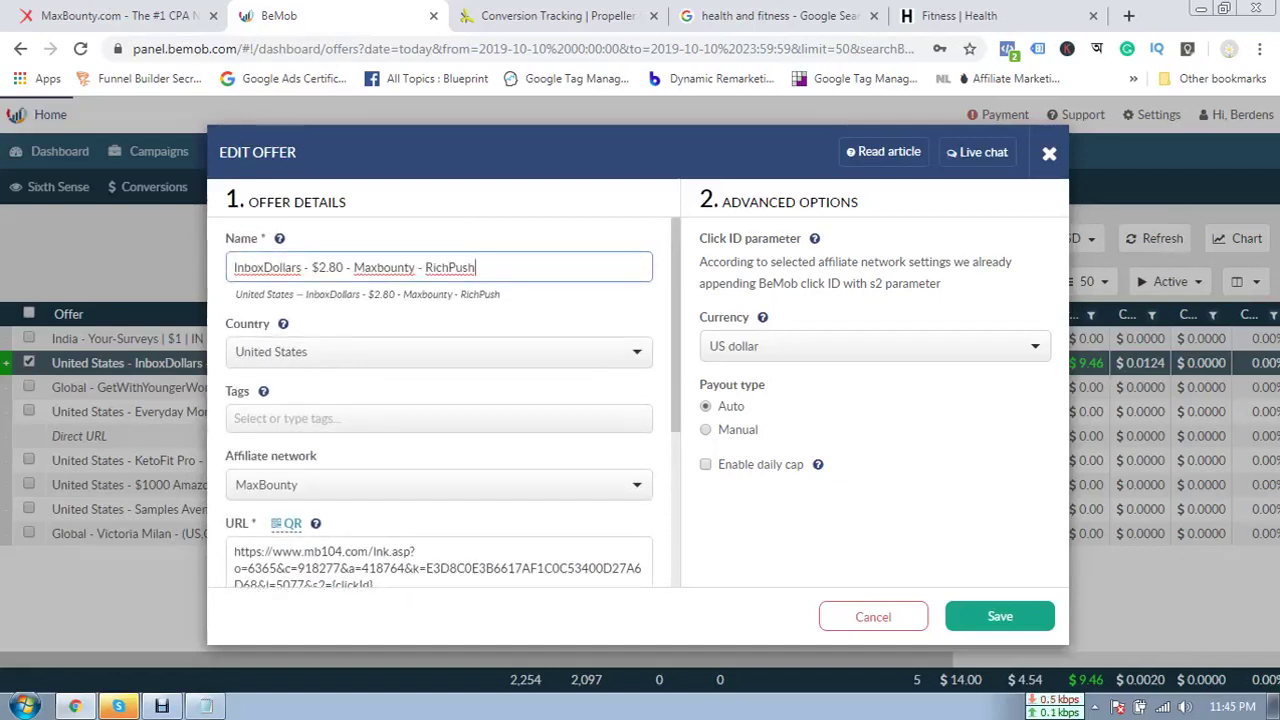
{"action": "scroll", "coordinate": [438, 400], "scroll_direction": "down", "scroll_amount": 2}
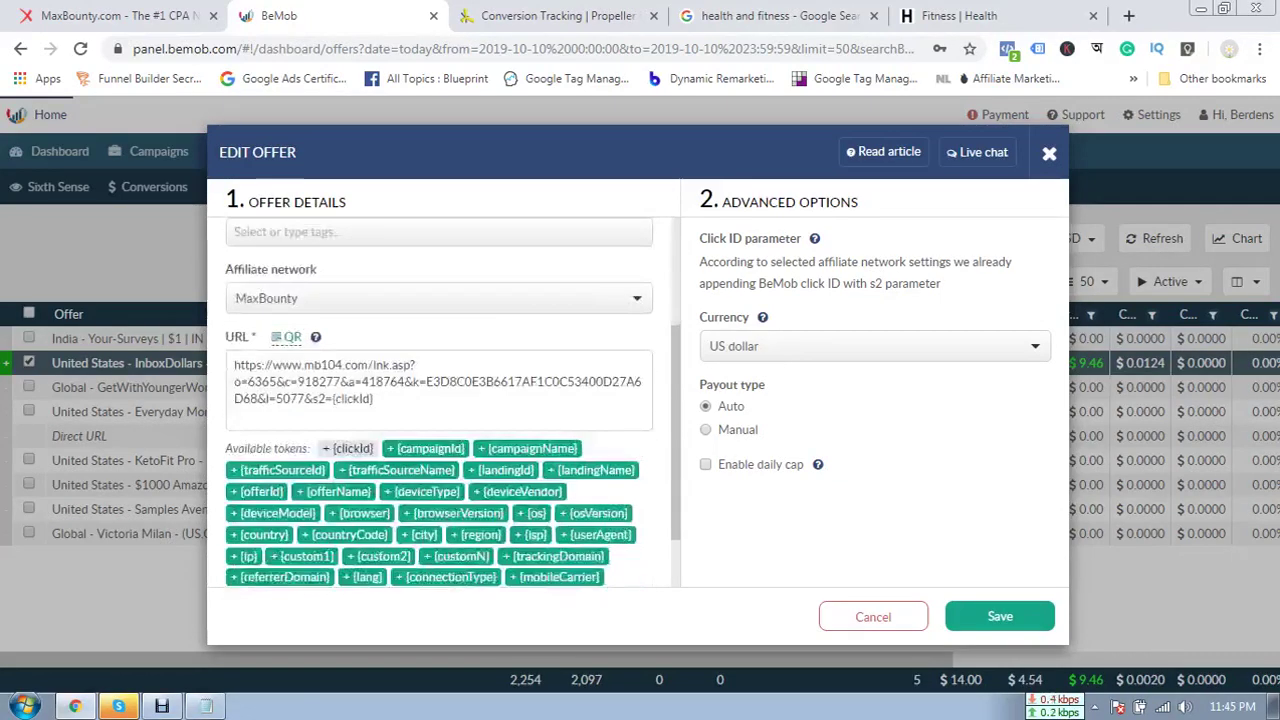
{"action": "scroll", "coordinate": [438, 400], "scroll_direction": "up", "scroll_amount": 2}
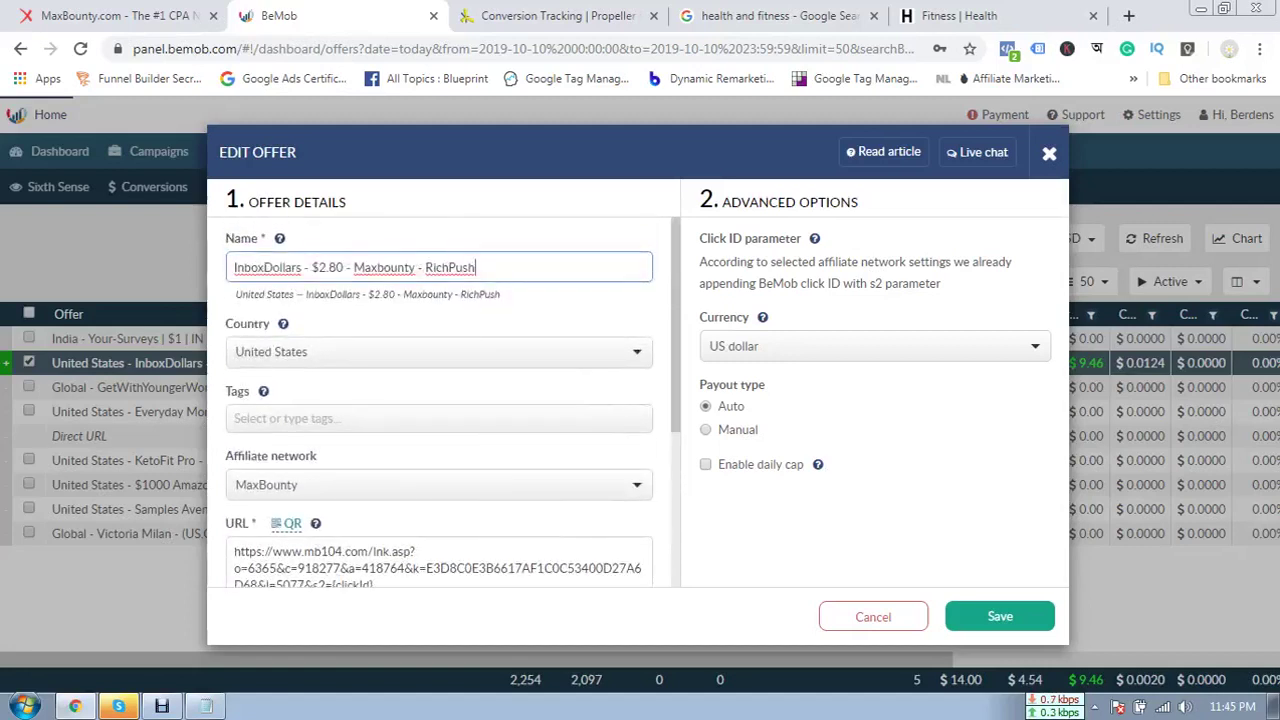
{"action": "scroll", "coordinate": [438, 400], "scroll_direction": "down", "scroll_amount": 2}
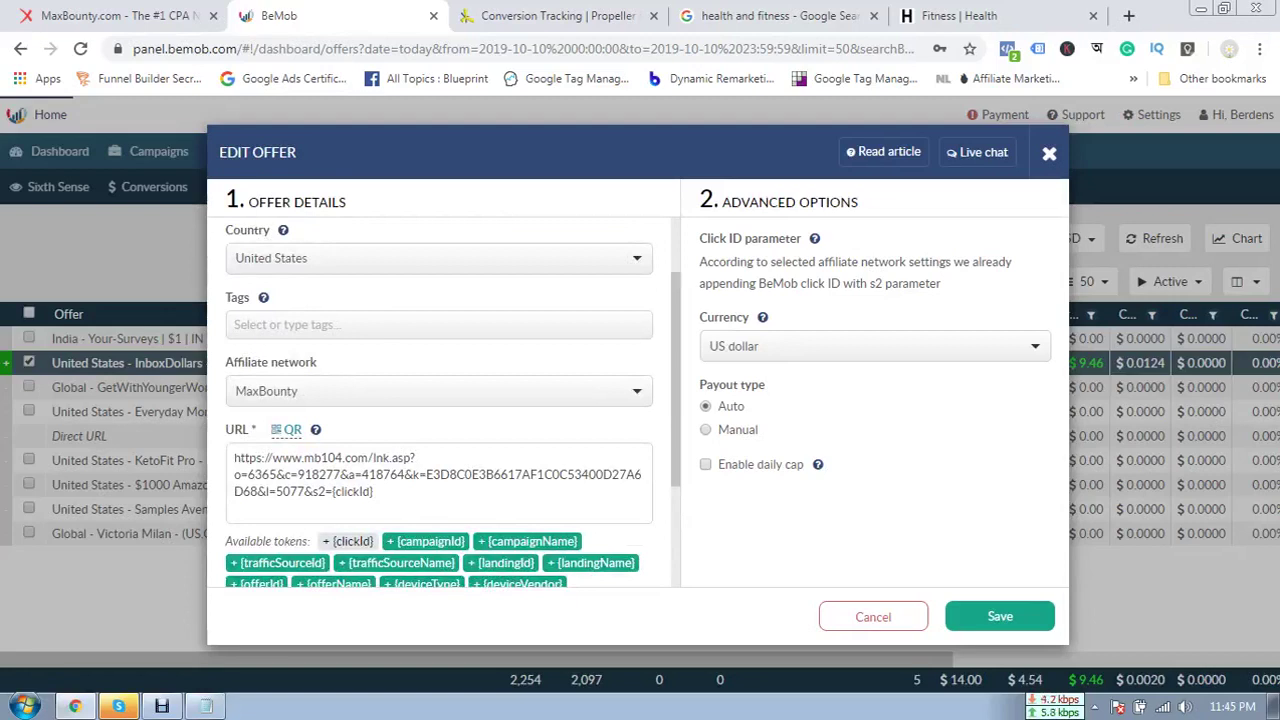
{"action": "left_click", "coordinate": [438, 391]}
{"action": "left_click", "coordinate": [438, 391]}
{"action": "scroll", "coordinate": [438, 400], "scroll_direction": "down", "scroll_amount": 2}
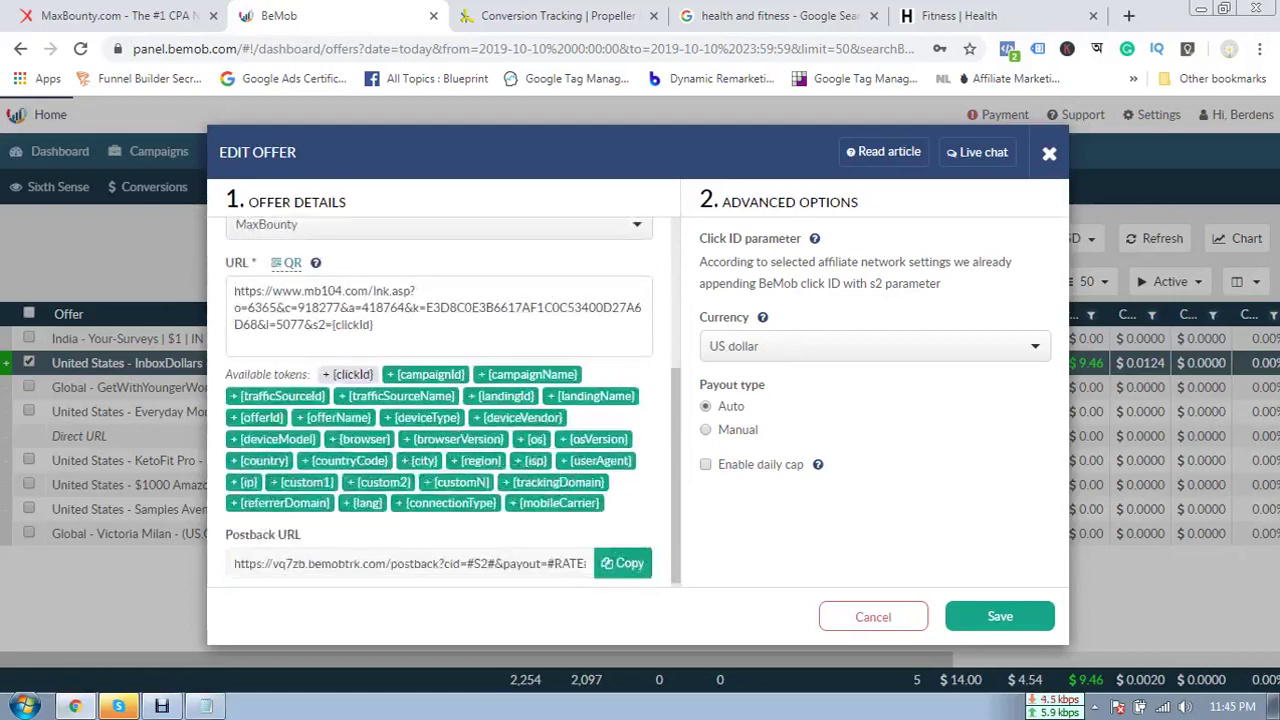
- Build MaxBounty's tracking link for InboxDollars - US with Mobile Ads traffic and the Raw link creative, and copy it
{"action": "left_click", "coordinate": [126, 16]}
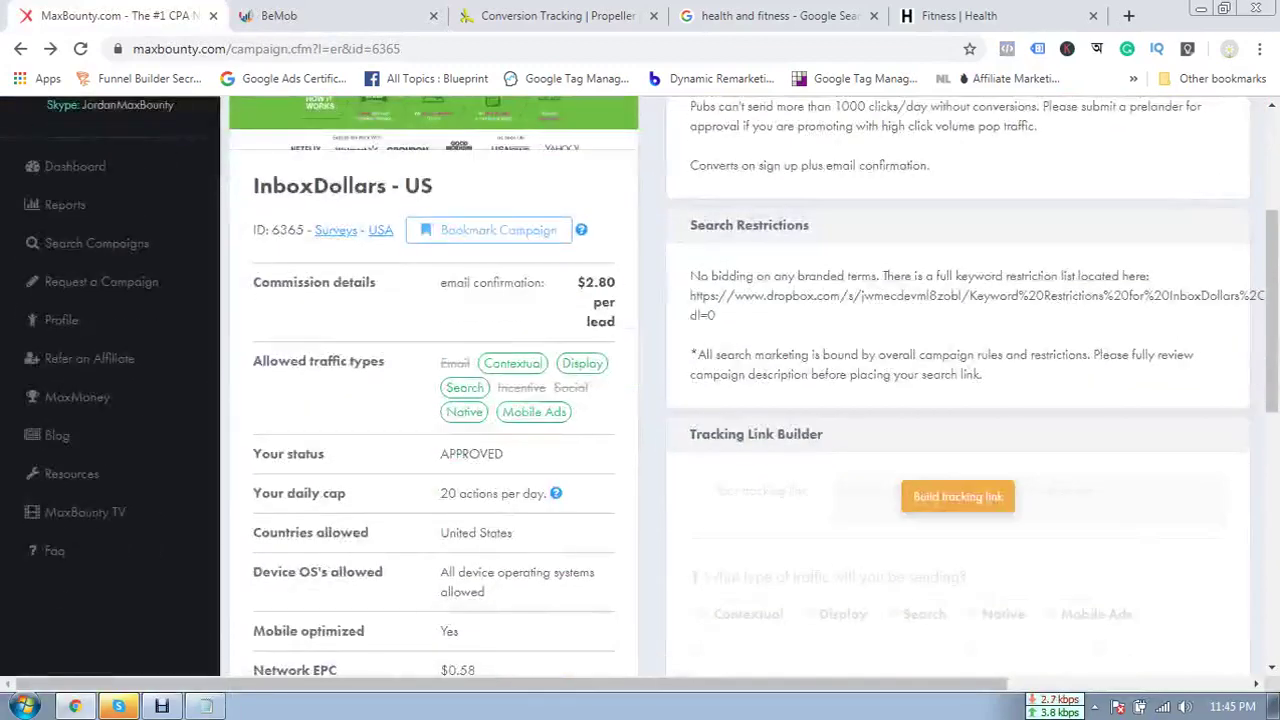
{"action": "left_click", "coordinate": [958, 497]}
{"action": "scroll", "coordinate": [968, 480], "scroll_direction": "down", "scroll_amount": 2}
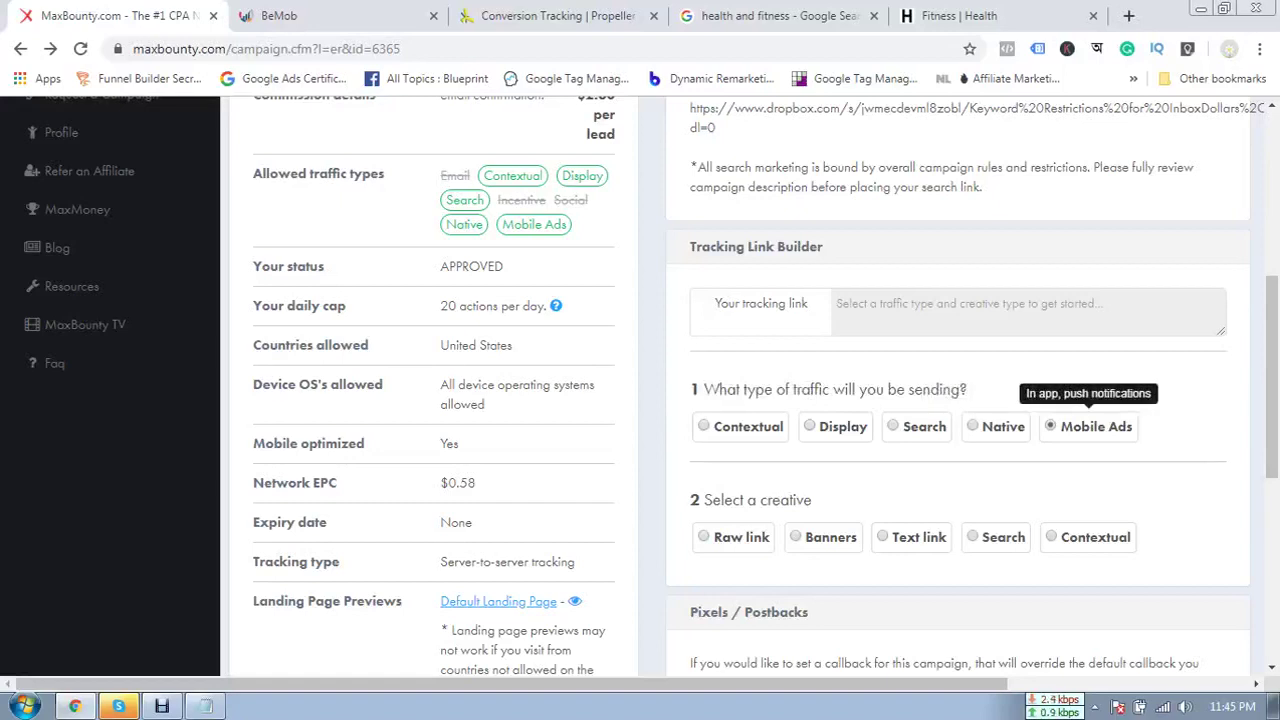
{"action": "scroll", "coordinate": [1090, 426], "scroll_direction": "down", "scroll_amount": 1}
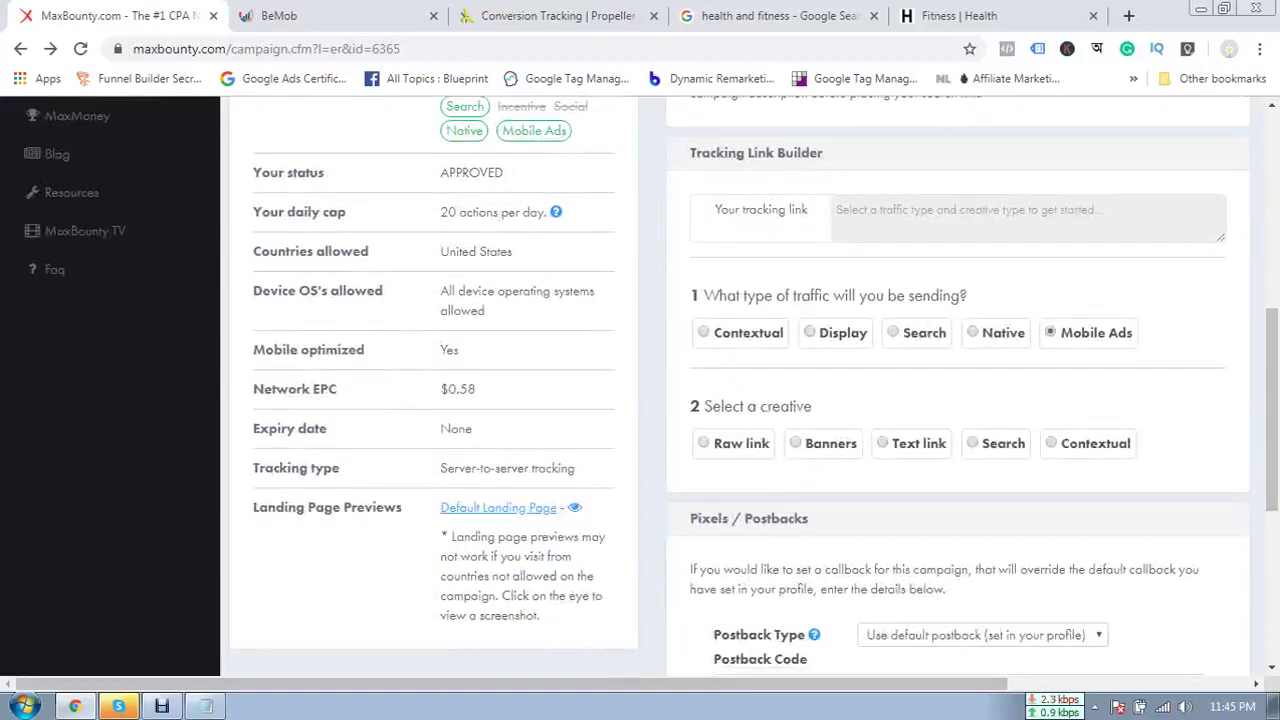
{"action": "left_click", "coordinate": [733, 443]}
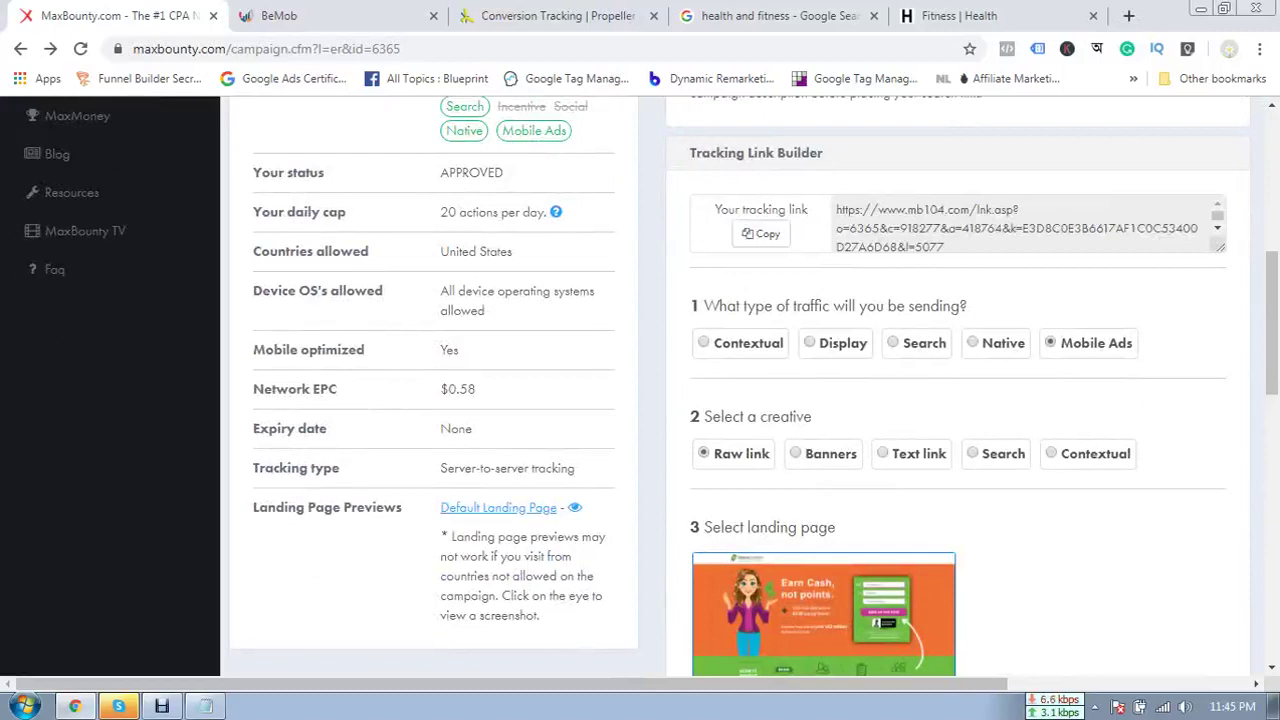
{"action": "left_click", "coordinate": [761, 233]}
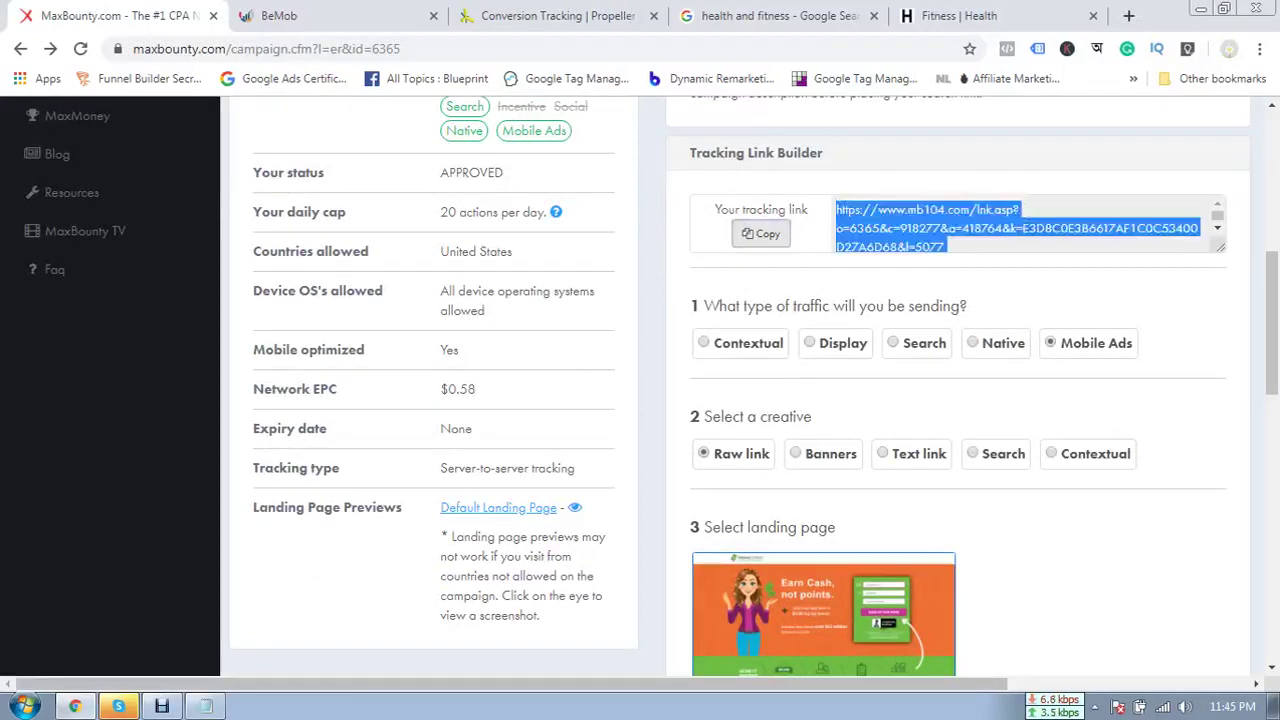
- Replace the URL of the BeMob InboxDollars offer with the copied MaxBounty tracking link
{"action": "left_click", "coordinate": [553, 15]}
{"action": "left_click", "coordinate": [325, 15]}
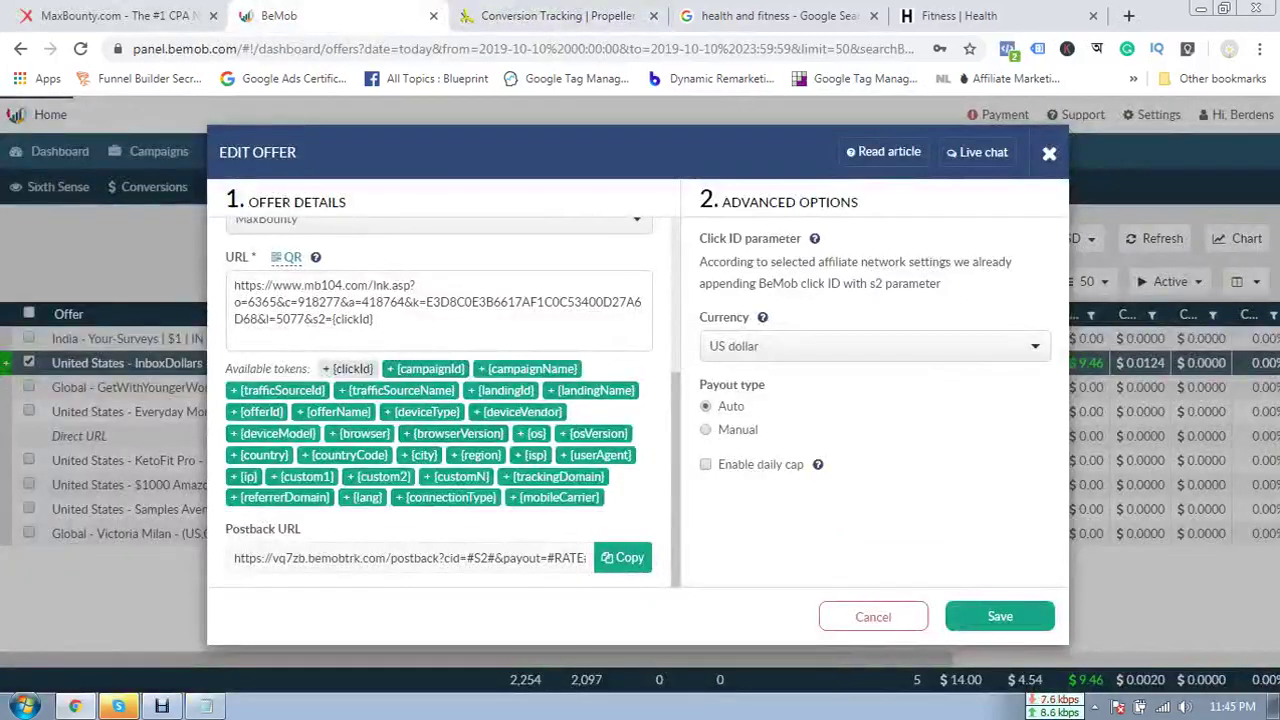
{"action": "left_click_drag", "start_coordinate": [376, 320], "coordinate": [233, 286]}
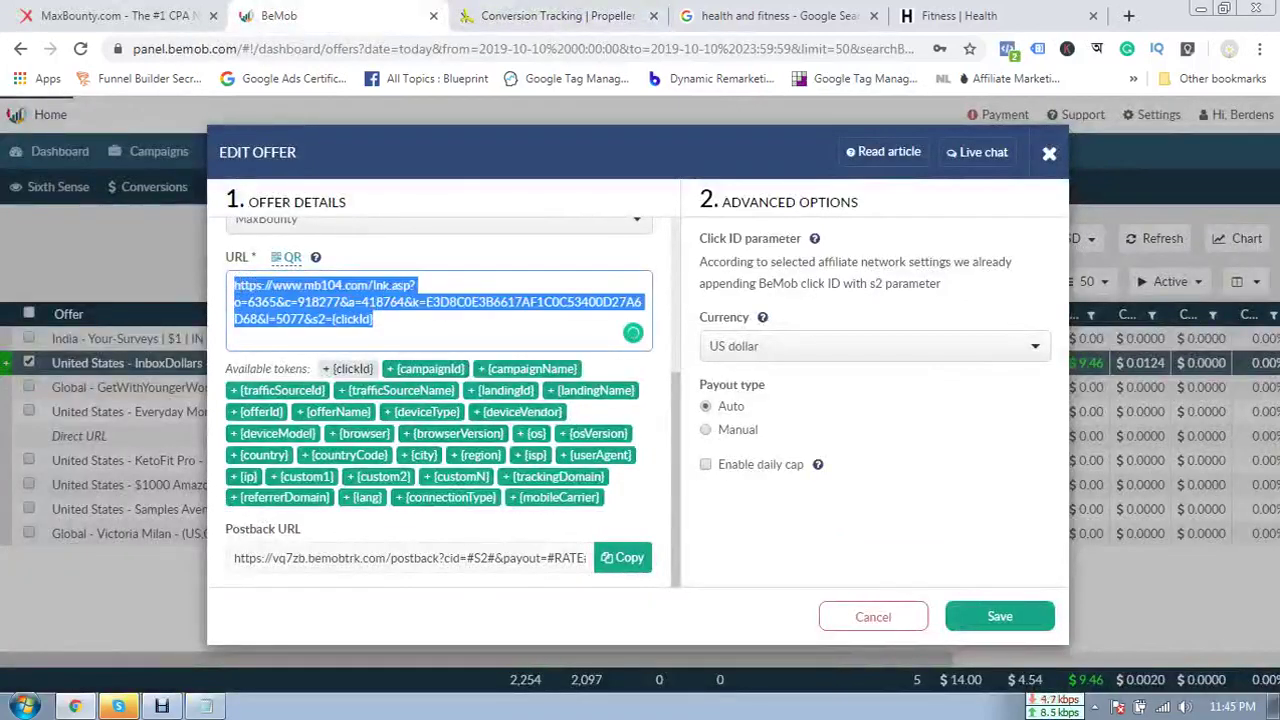
{"action": "key", "text": "ctrl+v"}
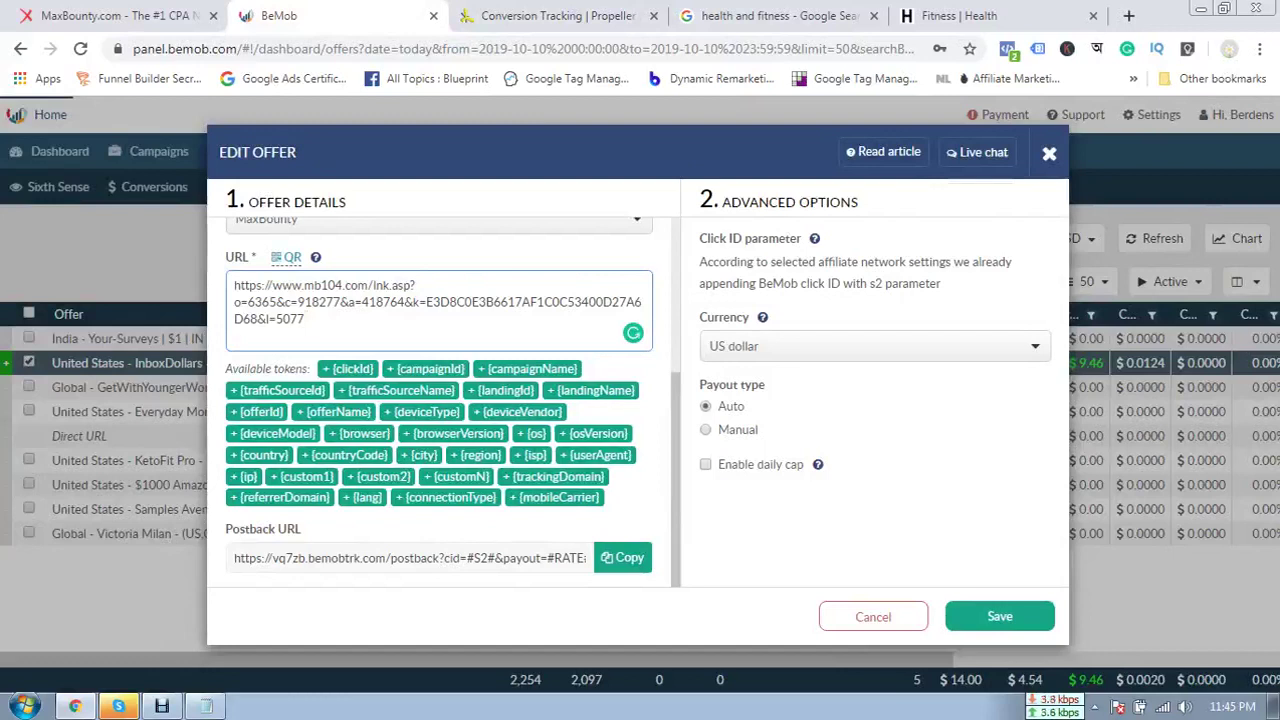
- Append &s2= and the {clickId} token to the end of the offer URL
{"action": "type", "text": "&"}
{"action": "type", "text": "s2"}
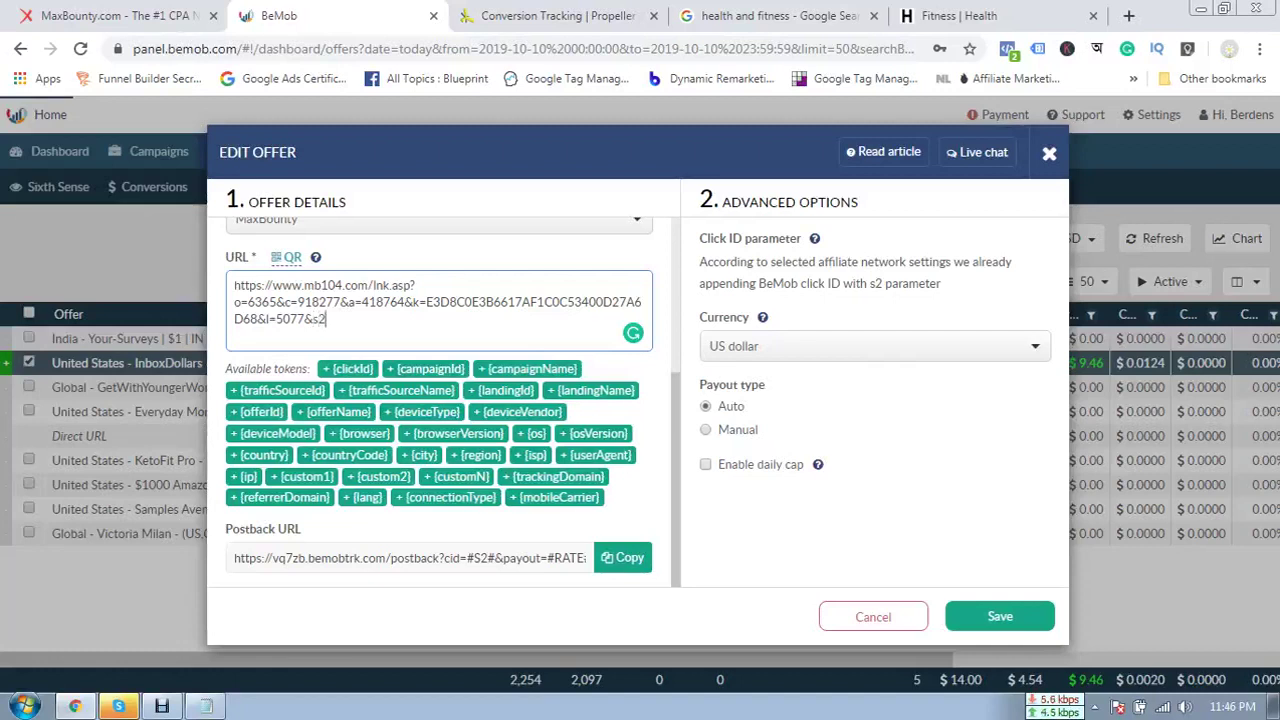
{"action": "key", "text": "shift+Left"}
{"action": "key", "text": "shift+Left"}
{"action": "key", "text": "Right"}
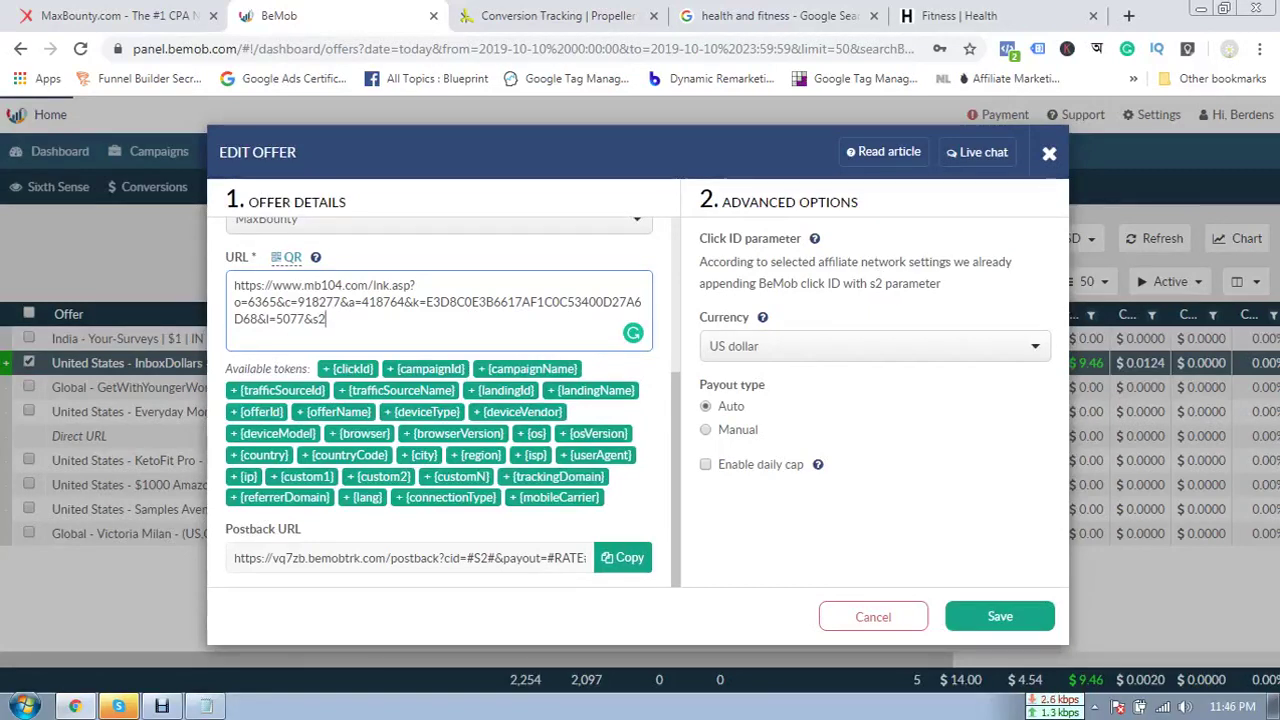
{"action": "left_click_drag", "start_coordinate": [419, 302], "coordinate": [427, 302]}
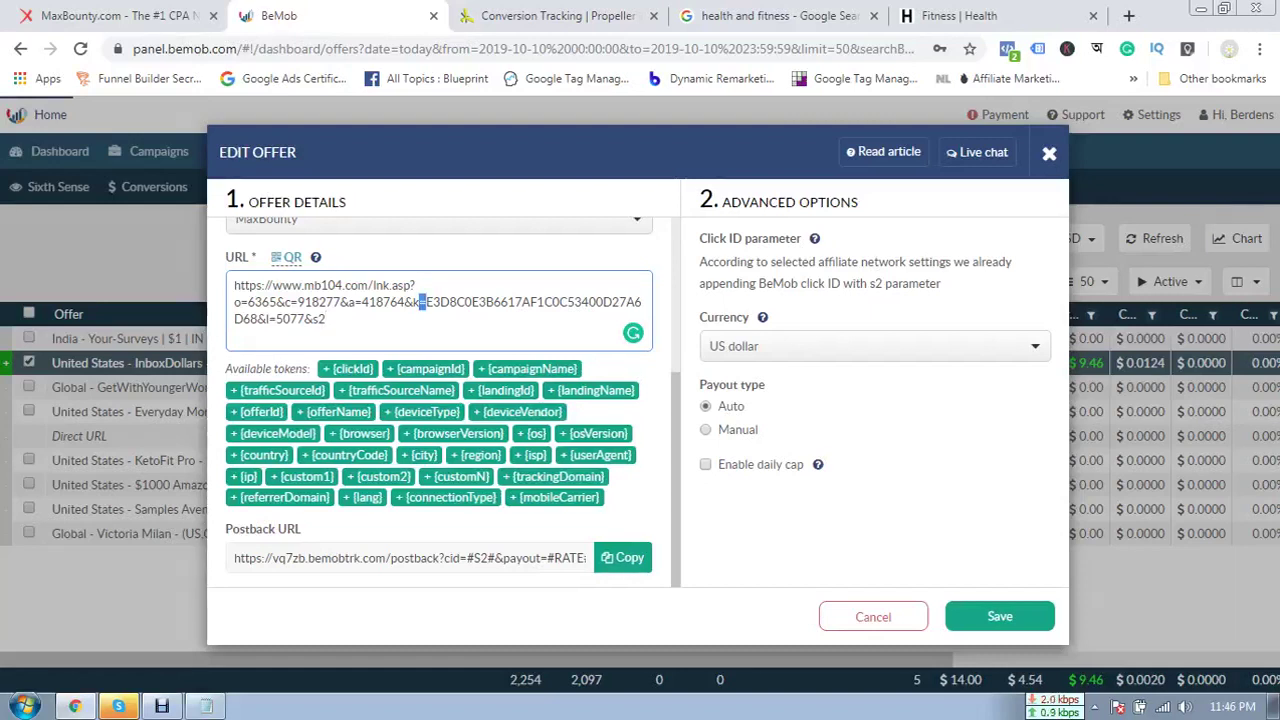
{"action": "left_click", "coordinate": [328, 319]}
{"action": "type", "text": "="}
{"action": "left_click_drag", "start_coordinate": [305, 319], "coordinate": [326, 319]}
{"action": "left_click", "coordinate": [326, 319]}
{"action": "left_click", "coordinate": [350, 369]}
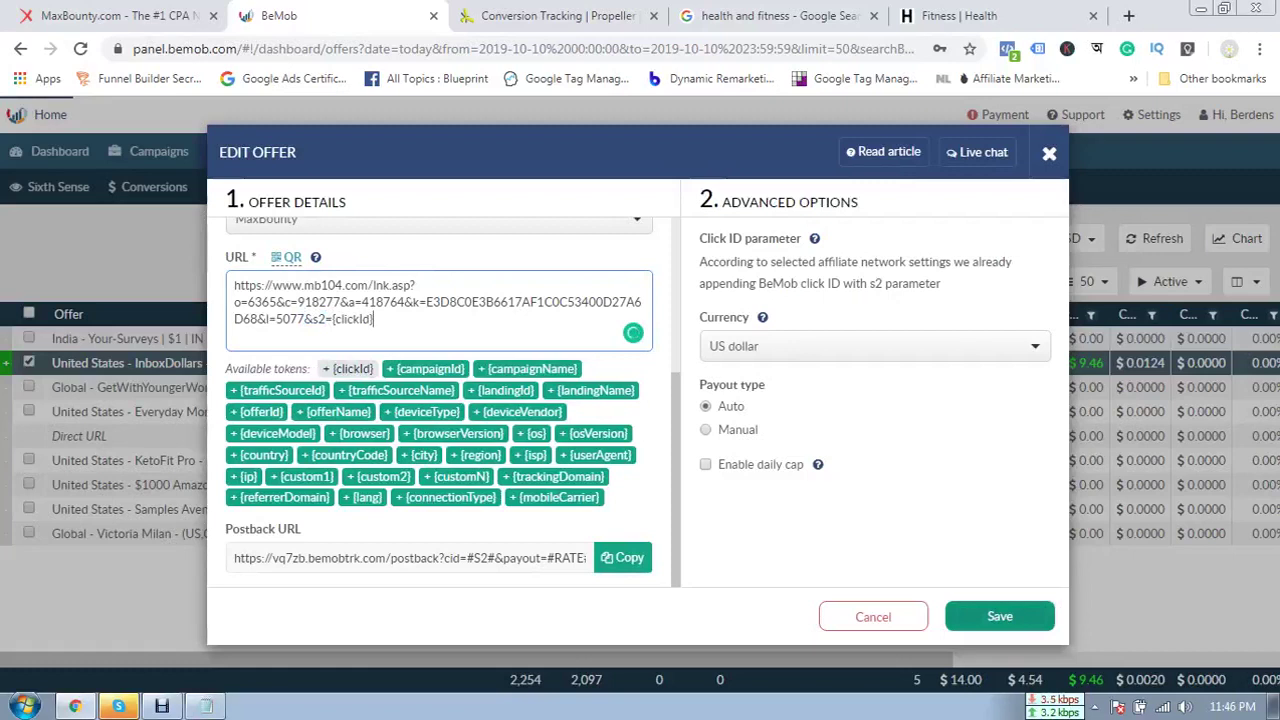
- Compare the offer URL with MaxBounty's tracking link and close the offer without saving
{"action": "left_click", "coordinate": [134, 16]}
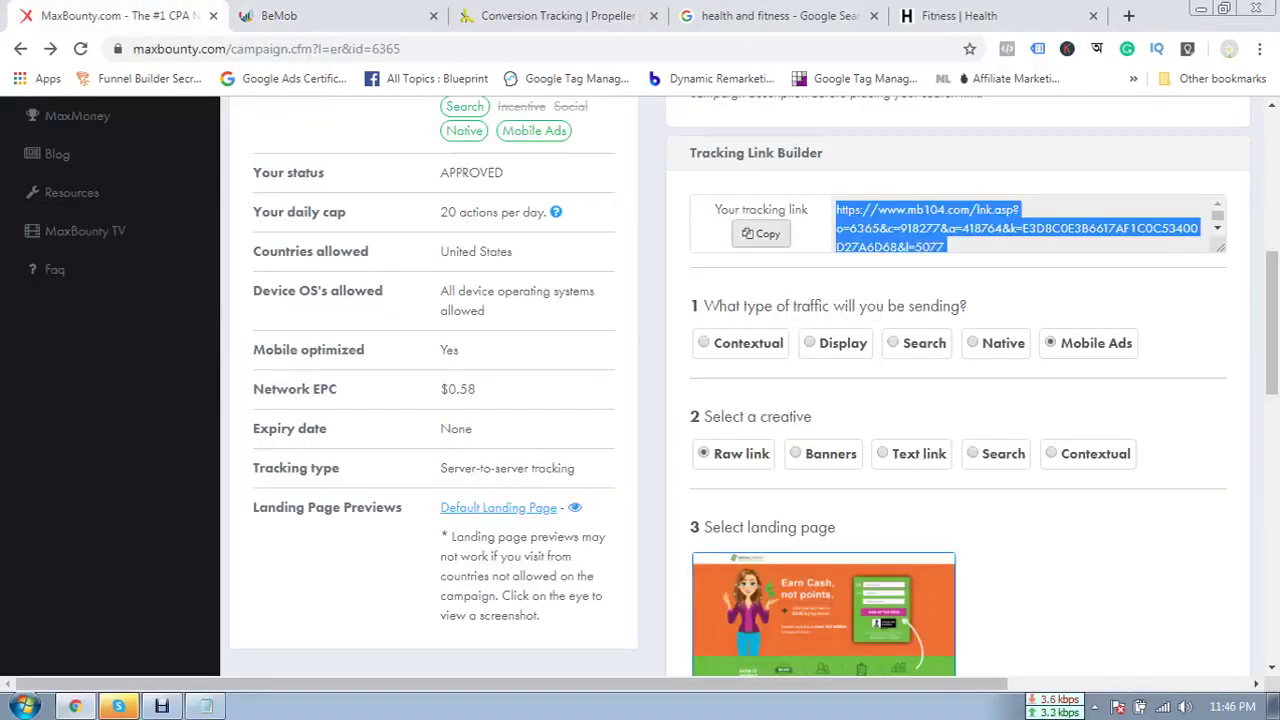
{"action": "left_click", "coordinate": [280, 16]}
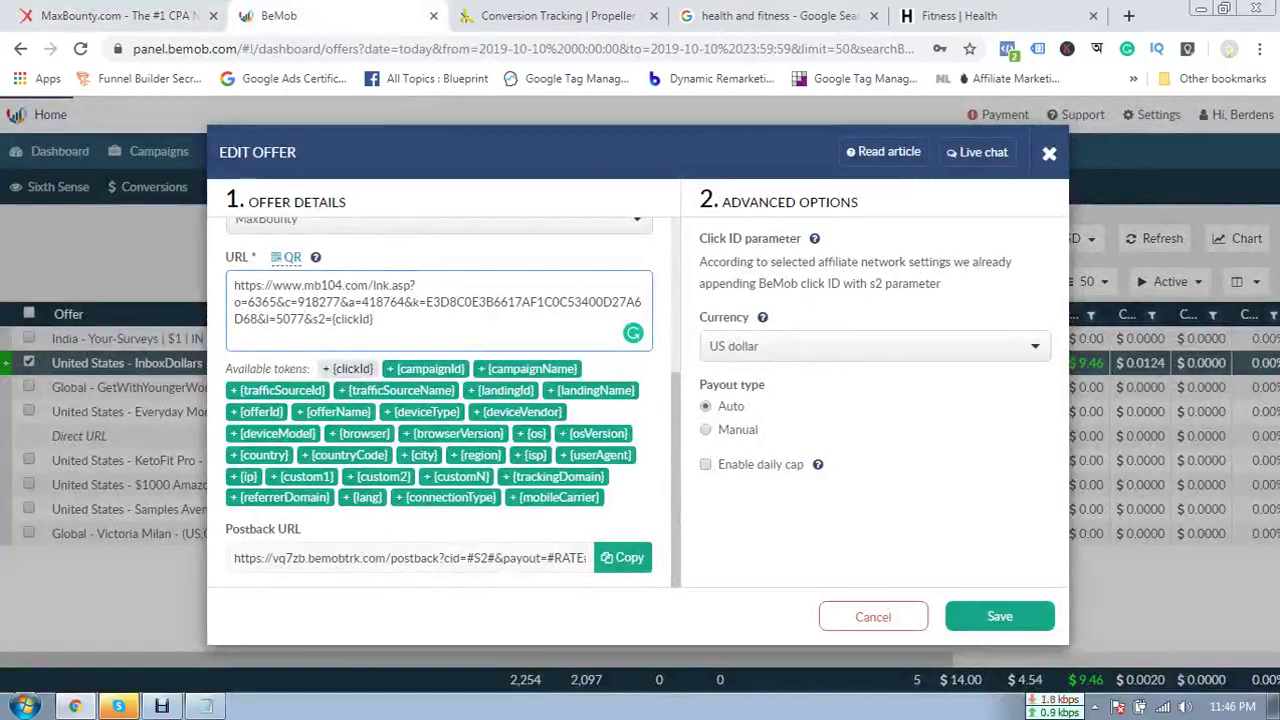
{"action": "left_click_drag", "start_coordinate": [276, 319], "coordinate": [305, 319]}
{"action": "left_click", "coordinate": [313, 319]}
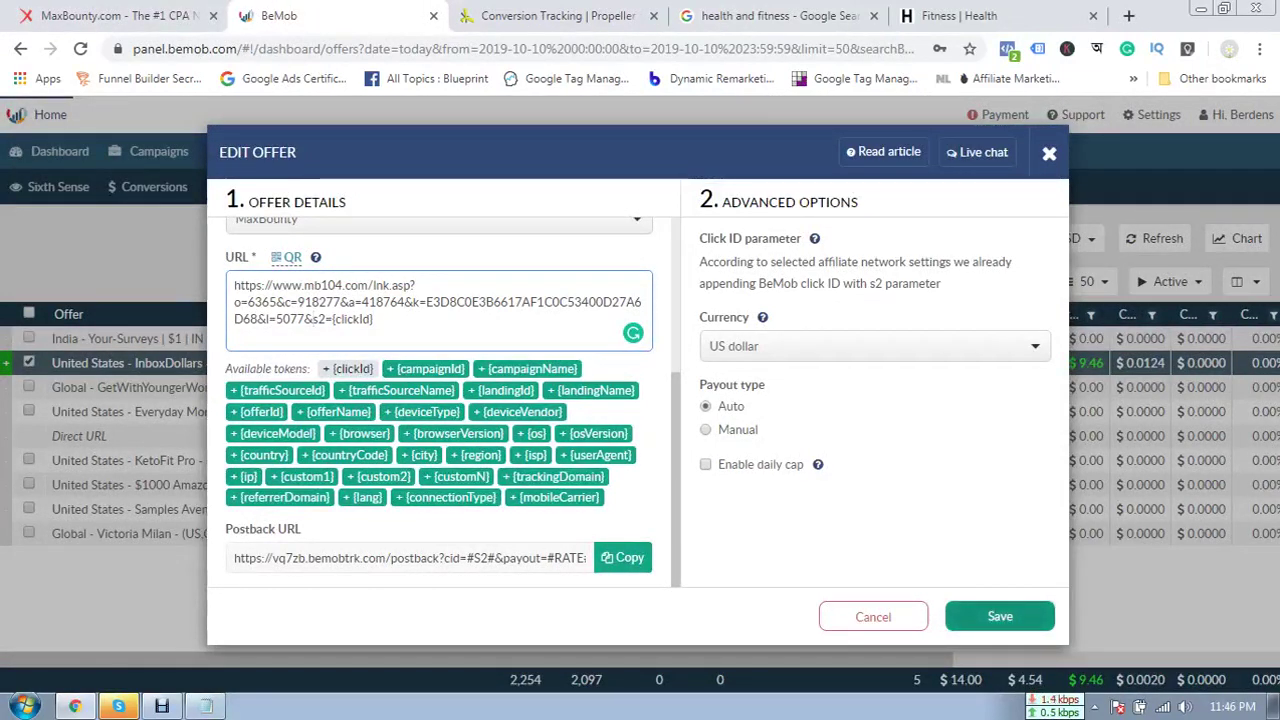
{"action": "left_click", "coordinate": [873, 616]}
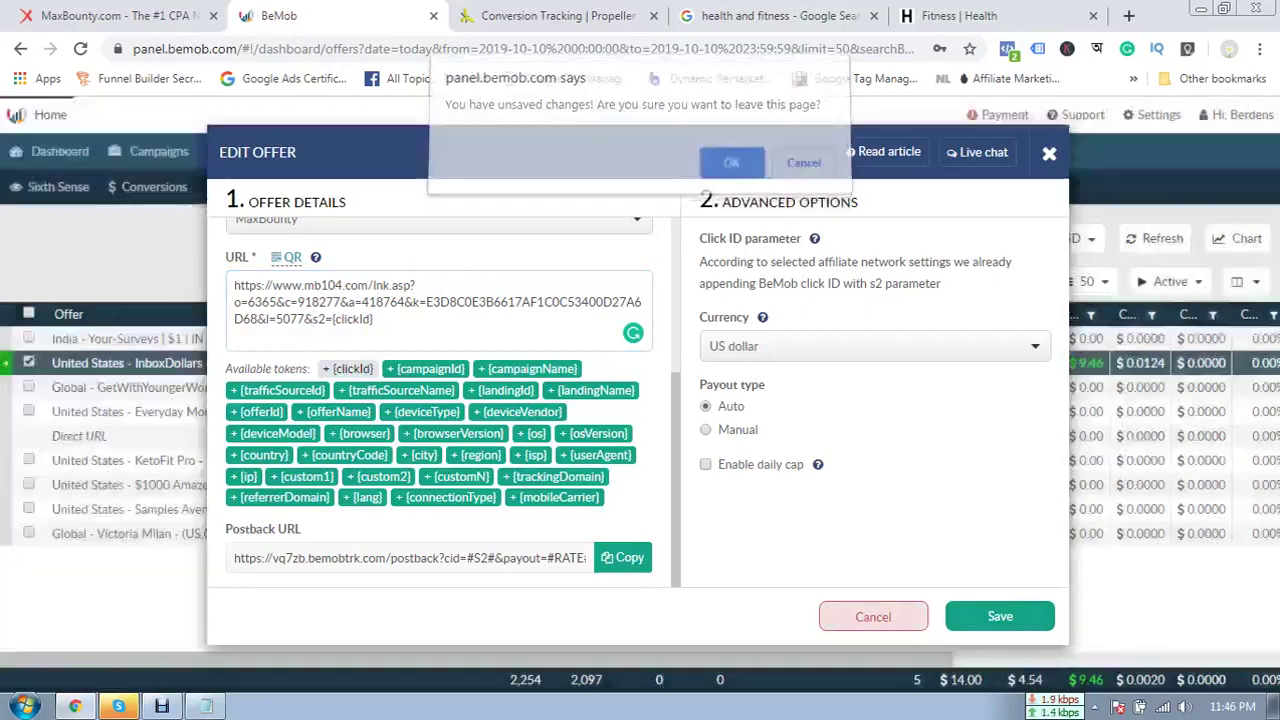
{"action": "key", "text": "Return"}
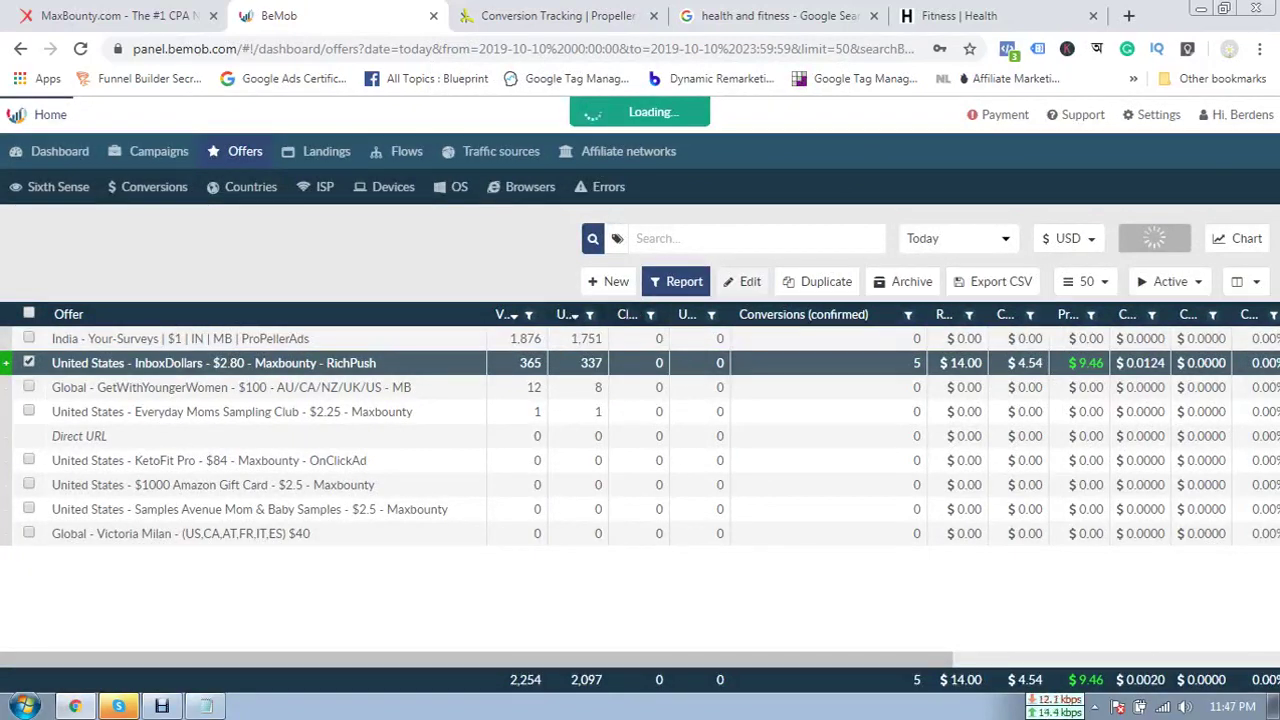
- Review the InboxDollars offer's name, affiliate network, URL and advanced options, and close the offer without saving
{"action": "left_click", "coordinate": [743, 282]}
{"action": "scroll", "coordinate": [439, 400], "scroll_direction": "down", "scroll_amount": 1}
{"action": "scroll", "coordinate": [439, 400], "scroll_direction": "down", "scroll_amount": 1}
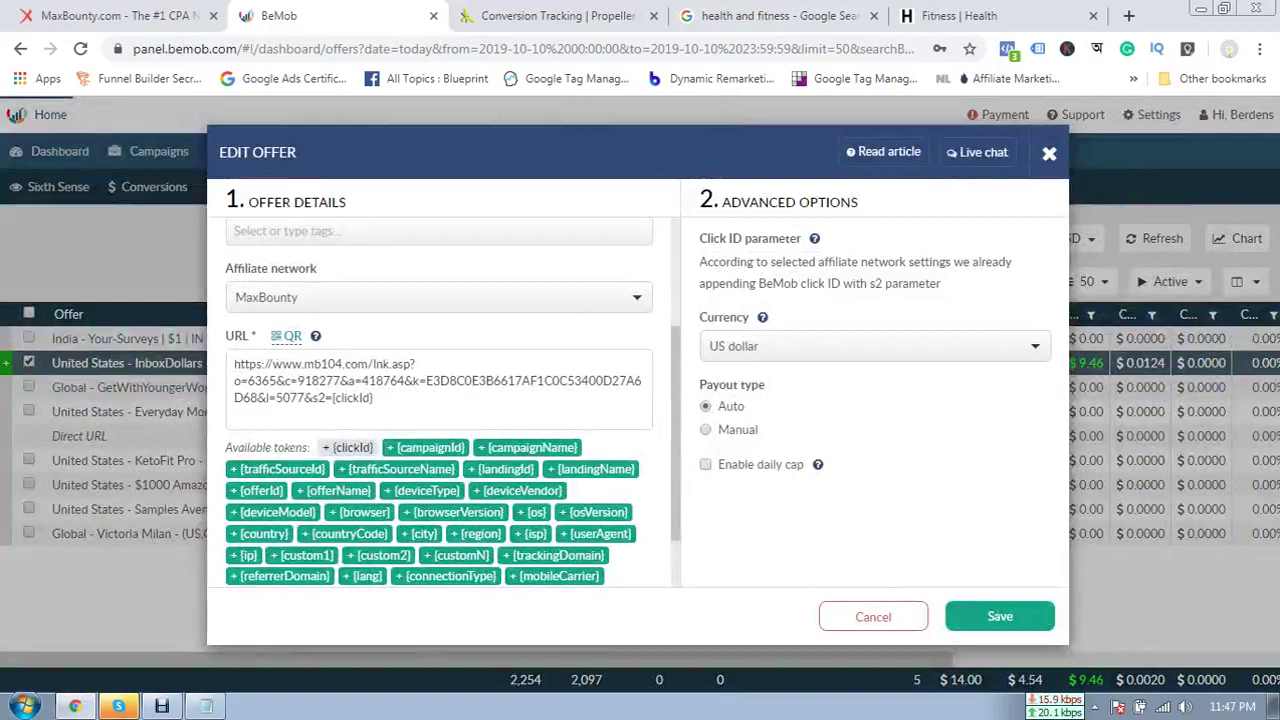
{"action": "scroll", "coordinate": [440, 400], "scroll_direction": "down", "scroll_amount": 1}
{"action": "scroll", "coordinate": [440, 400], "scroll_direction": "up", "scroll_amount": 2}
{"action": "scroll", "coordinate": [440, 400], "scroll_direction": "up", "scroll_amount": 2}
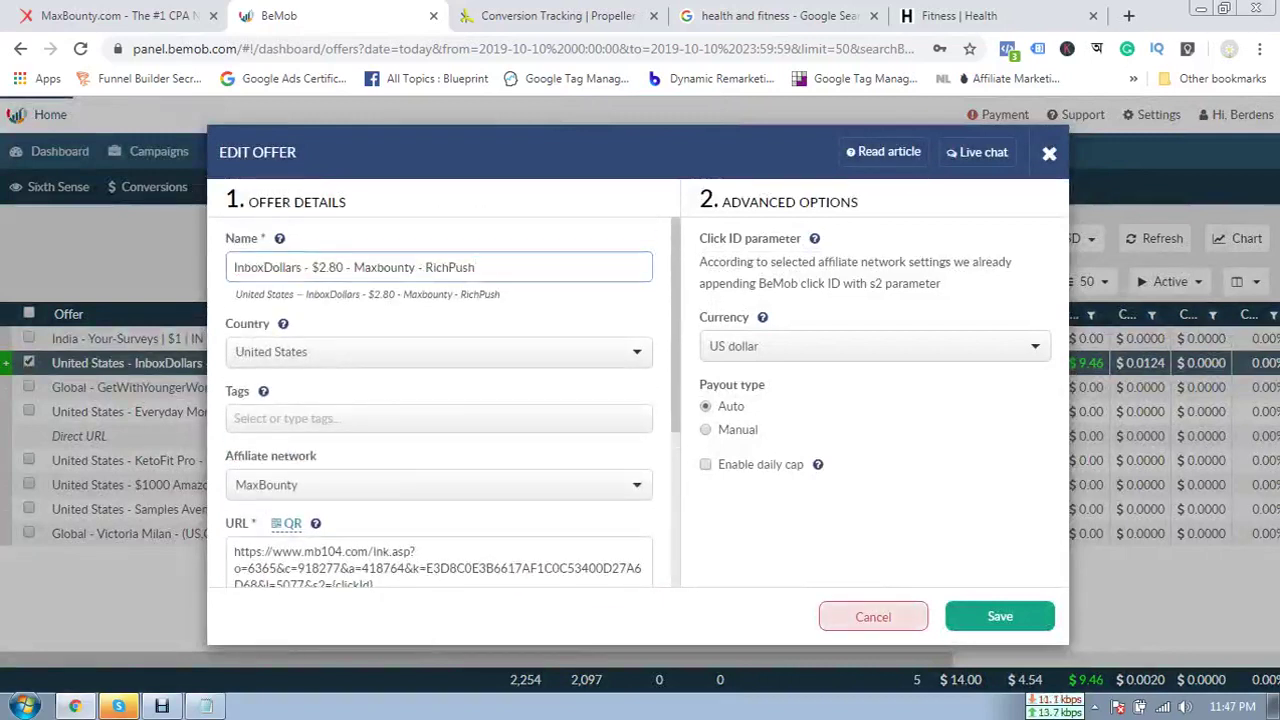
{"action": "left_click", "coordinate": [873, 616]}
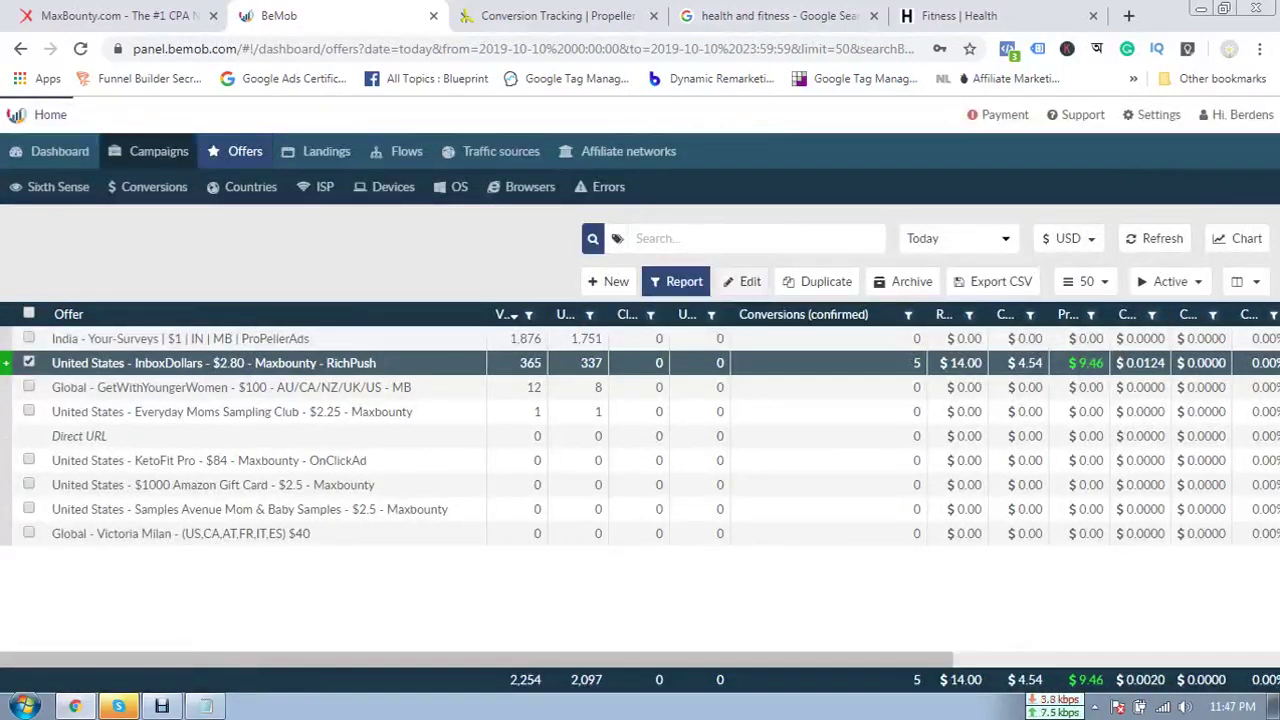
- Select the United States - PropellerAds - InboxDollars - $2.80 - MB - PropellerAds campaign in the campaigns list
{"action": "left_click", "coordinate": [152, 151]}
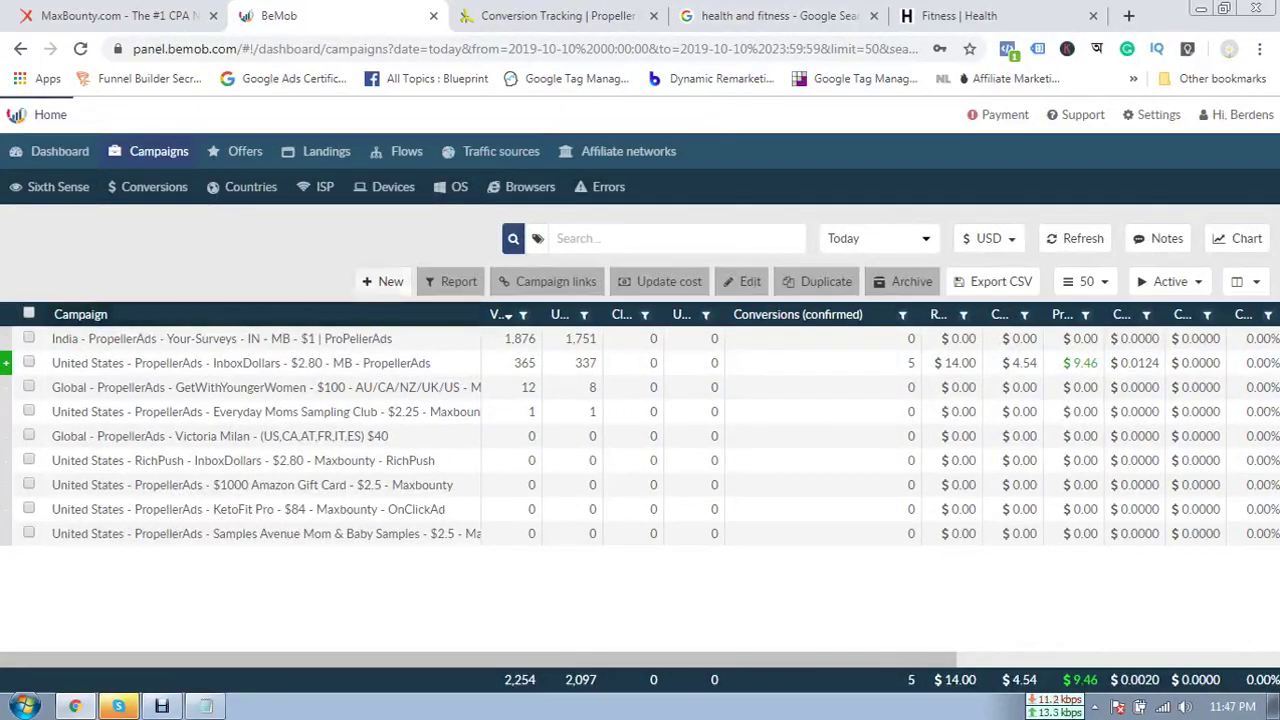
{"action": "left_click", "coordinate": [241, 363]}
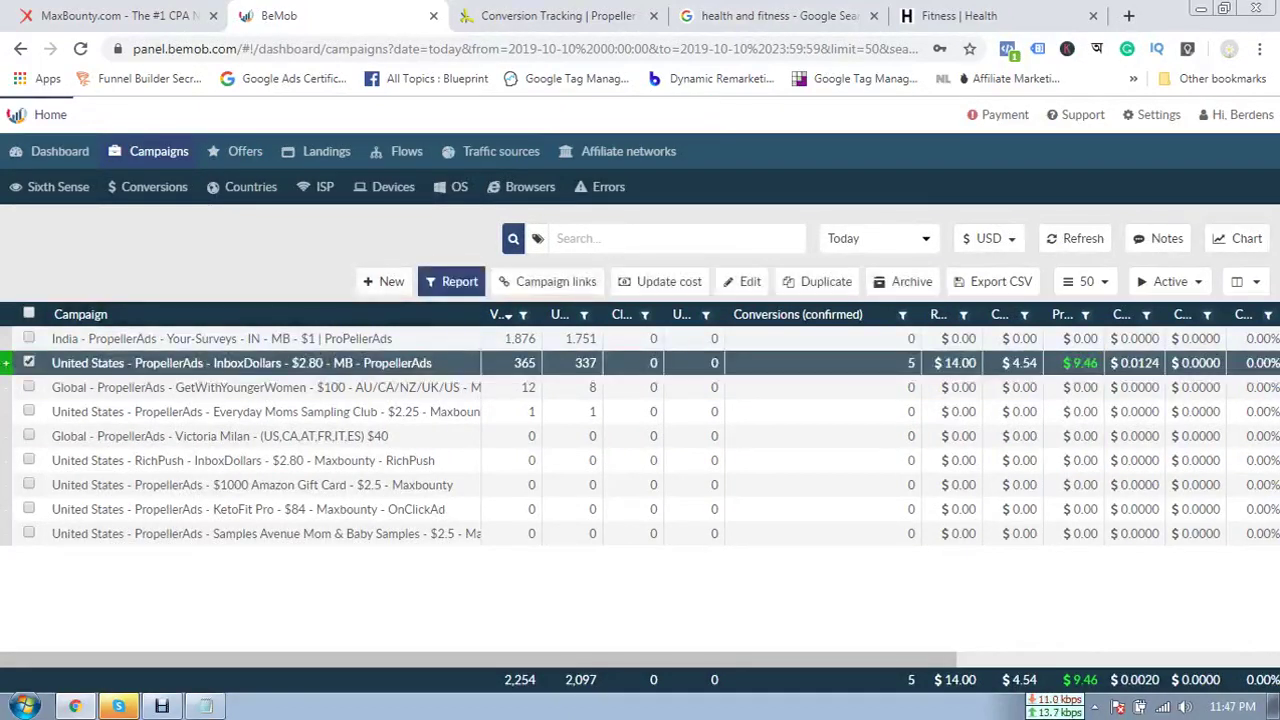
- Open the selected campaign for editing, check its name and choose PropellerAds as its traffic source
{"action": "left_click", "coordinate": [742, 282]}
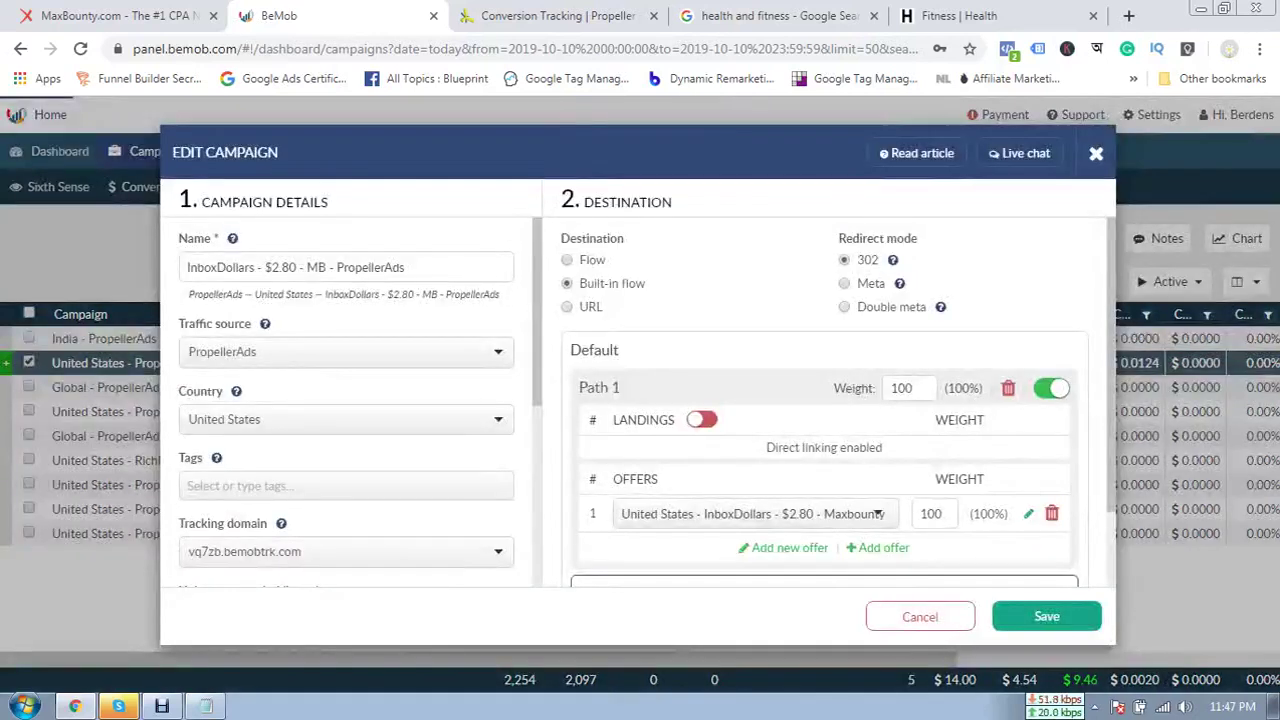
{"action": "left_click_drag", "start_coordinate": [408, 267], "coordinate": [186, 267]}
{"action": "left_click", "coordinate": [330, 267]}
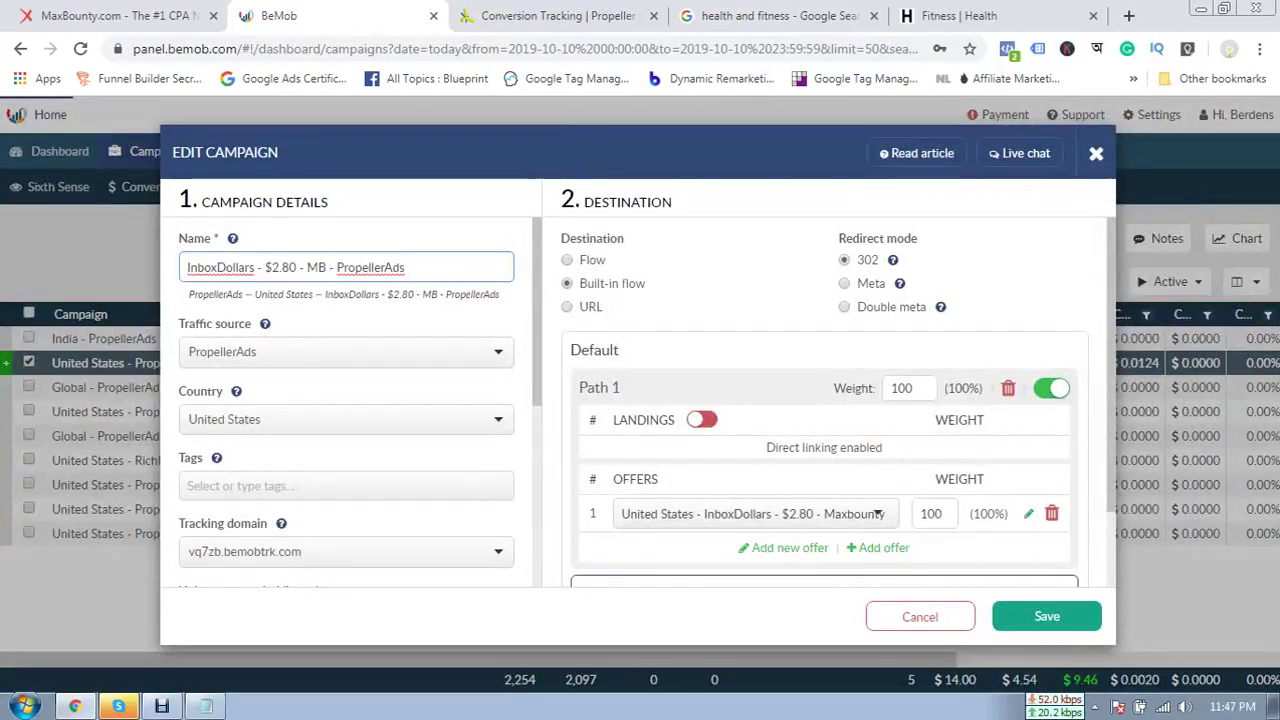
{"action": "left_click", "coordinate": [346, 352]}
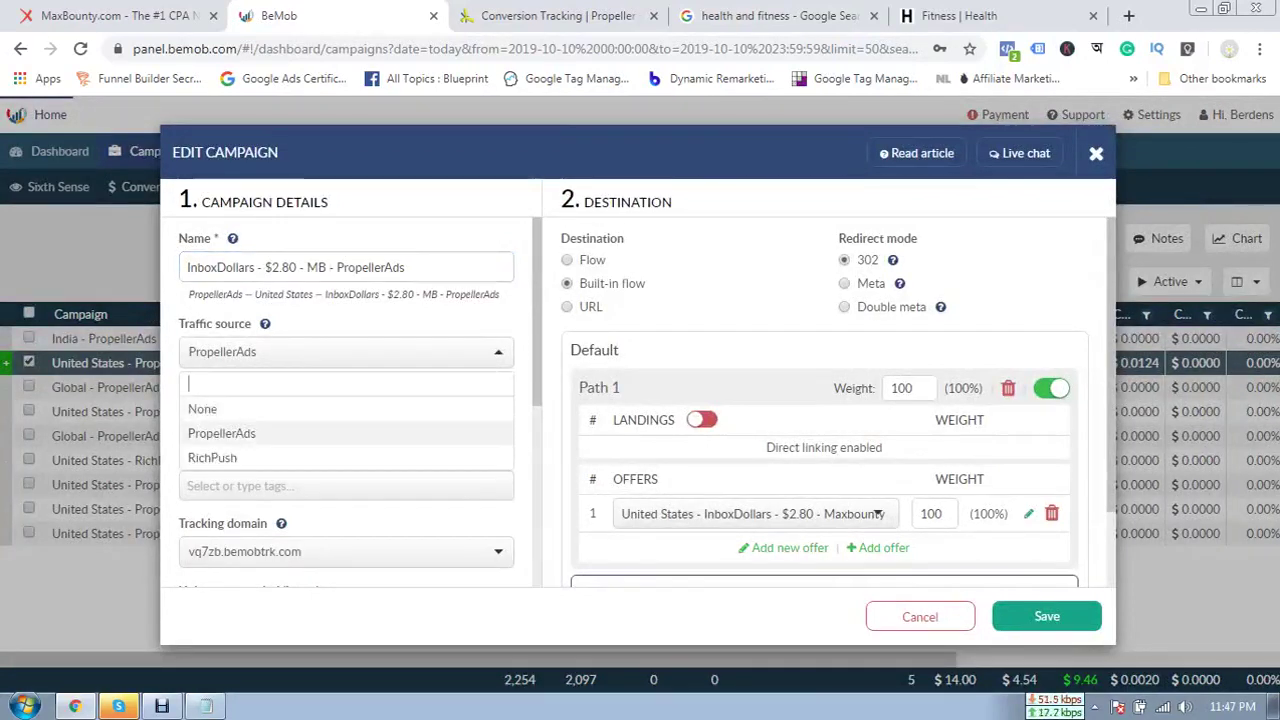
{"action": "left_click", "coordinate": [346, 433]}
{"action": "scroll", "coordinate": [346, 433], "scroll_direction": "down", "scroll_amount": 1}
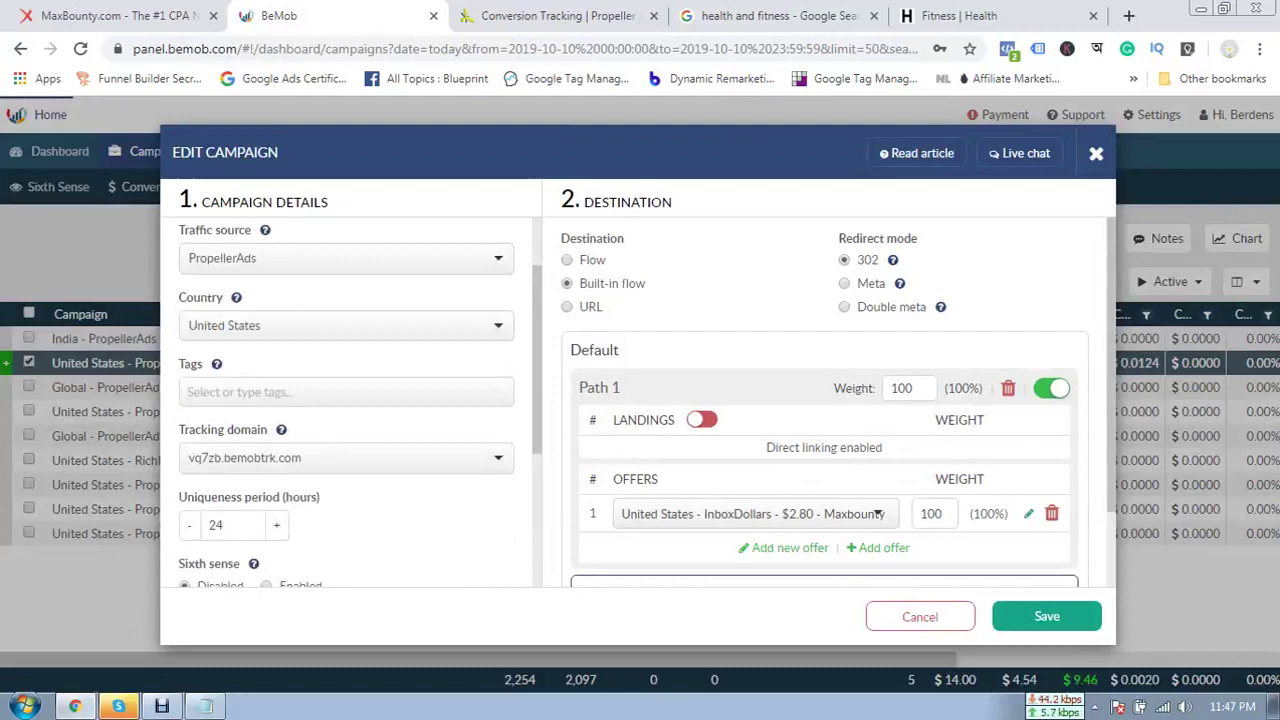
- Check the campaign's country choices and select vq7zb.bemobtrk.com as its tracking domain
{"action": "left_click", "coordinate": [346, 325]}
{"action": "left_click", "coordinate": [346, 325]}
{"action": "scroll", "coordinate": [346, 325], "scroll_direction": "down", "scroll_amount": 2}
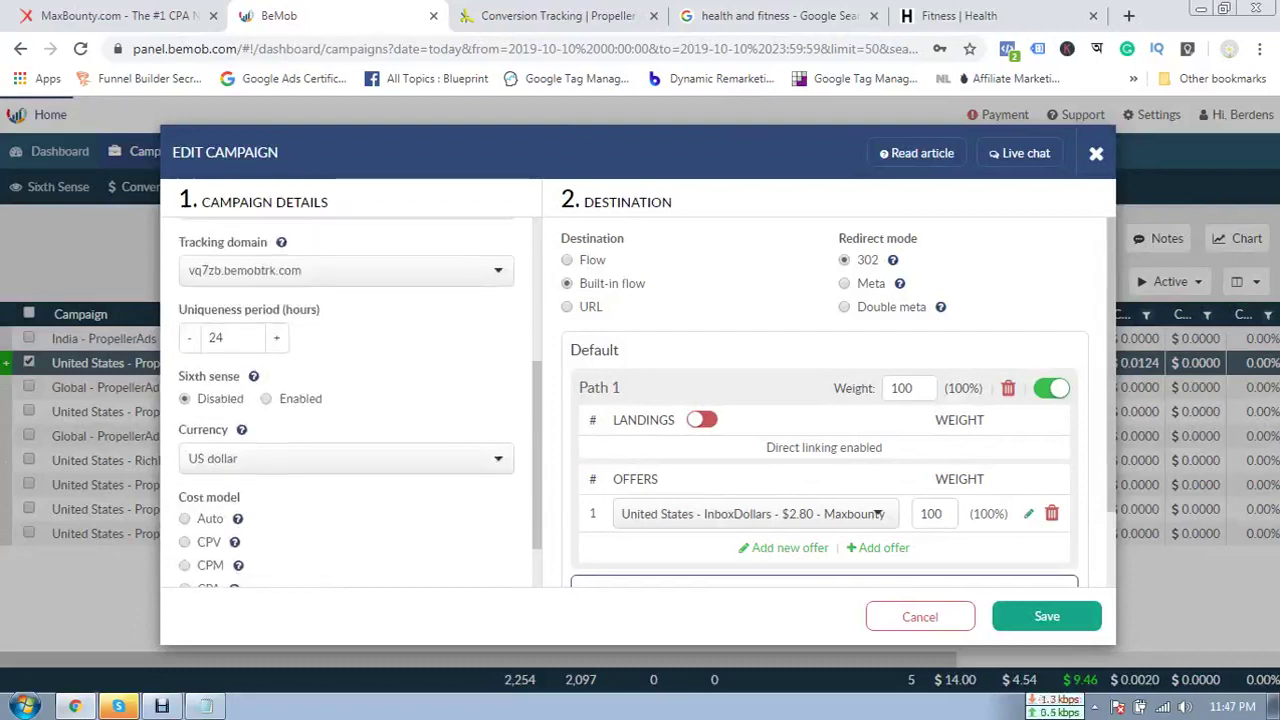
{"action": "key", "text": "Tab"}
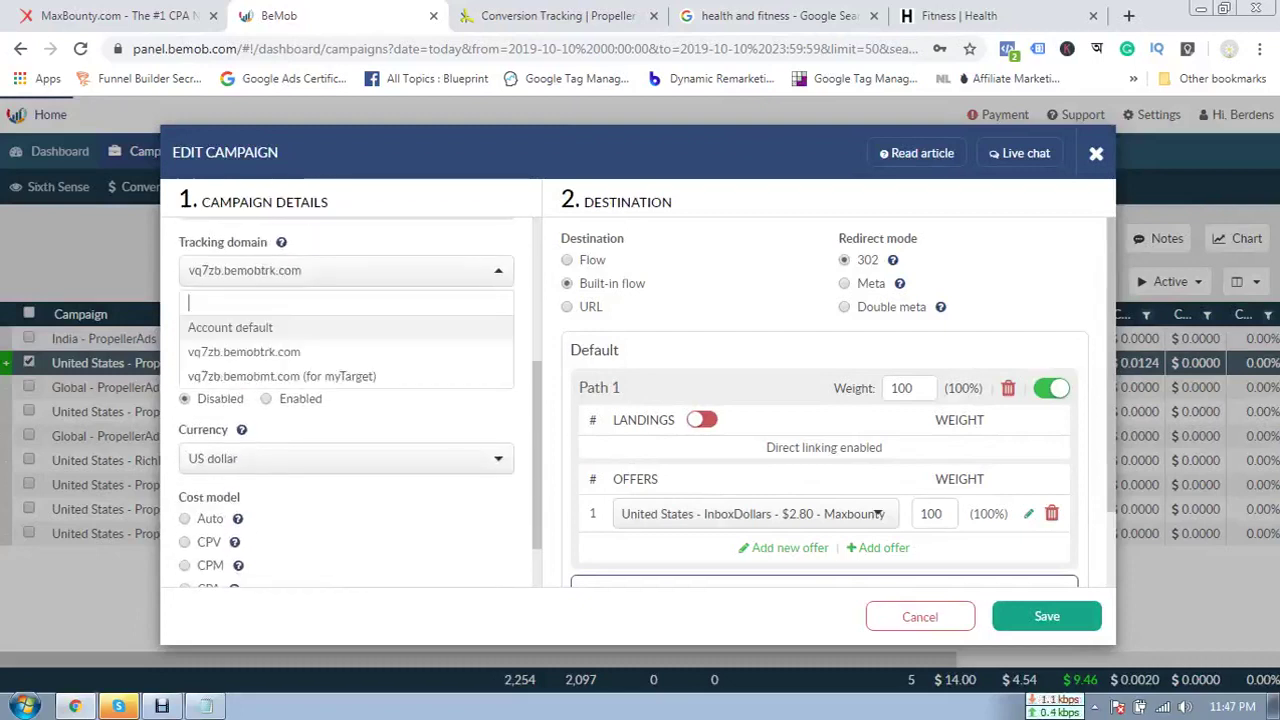
{"action": "key", "text": "Down"}
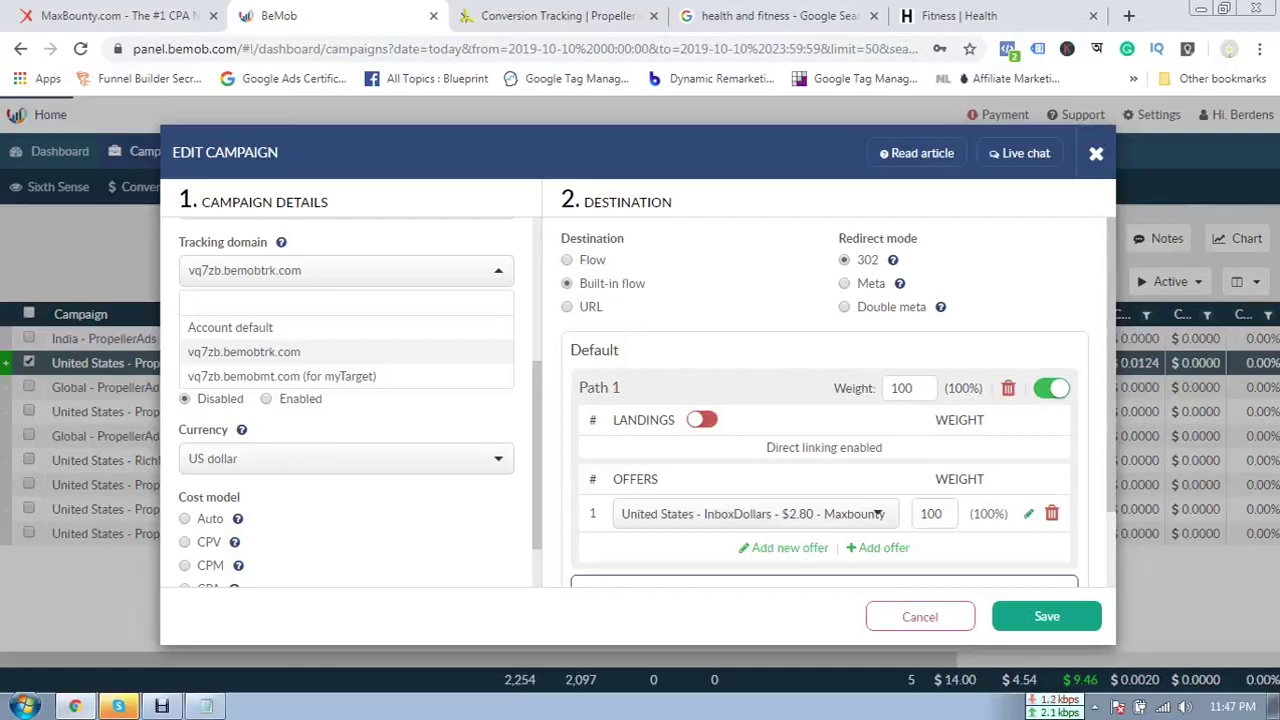
{"action": "key", "text": "Down"}
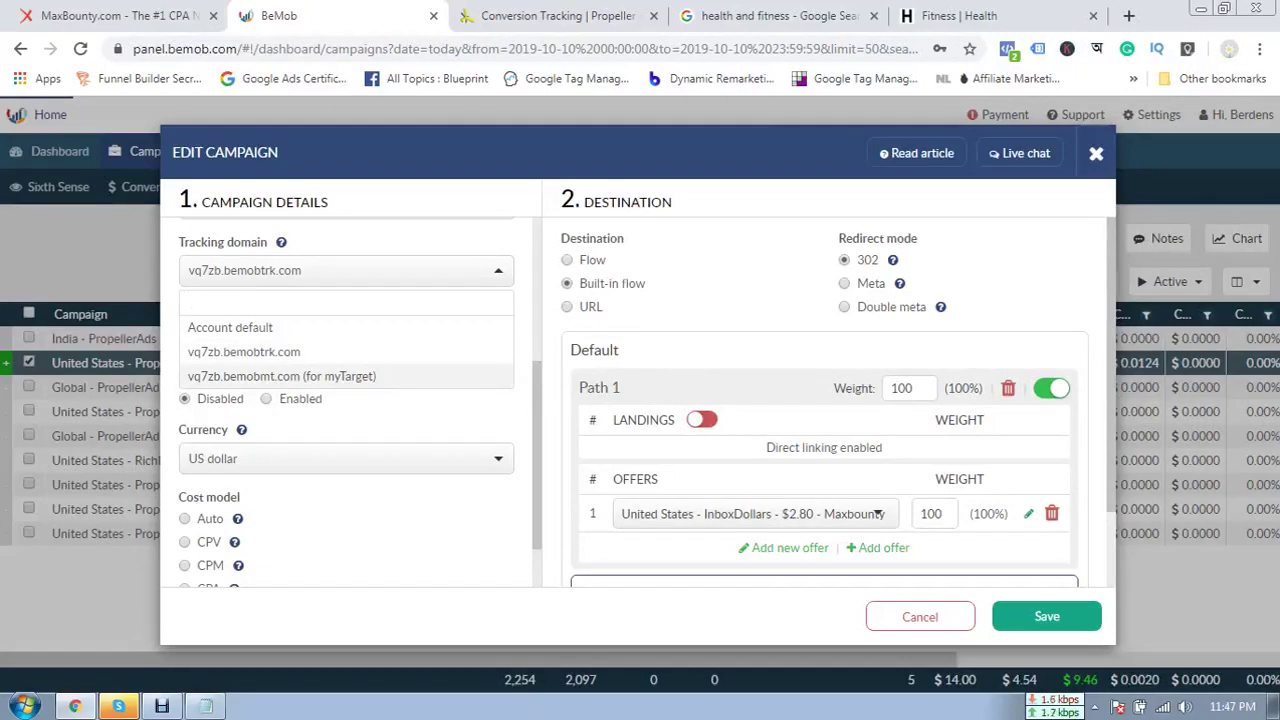
{"action": "key", "text": "Up"}
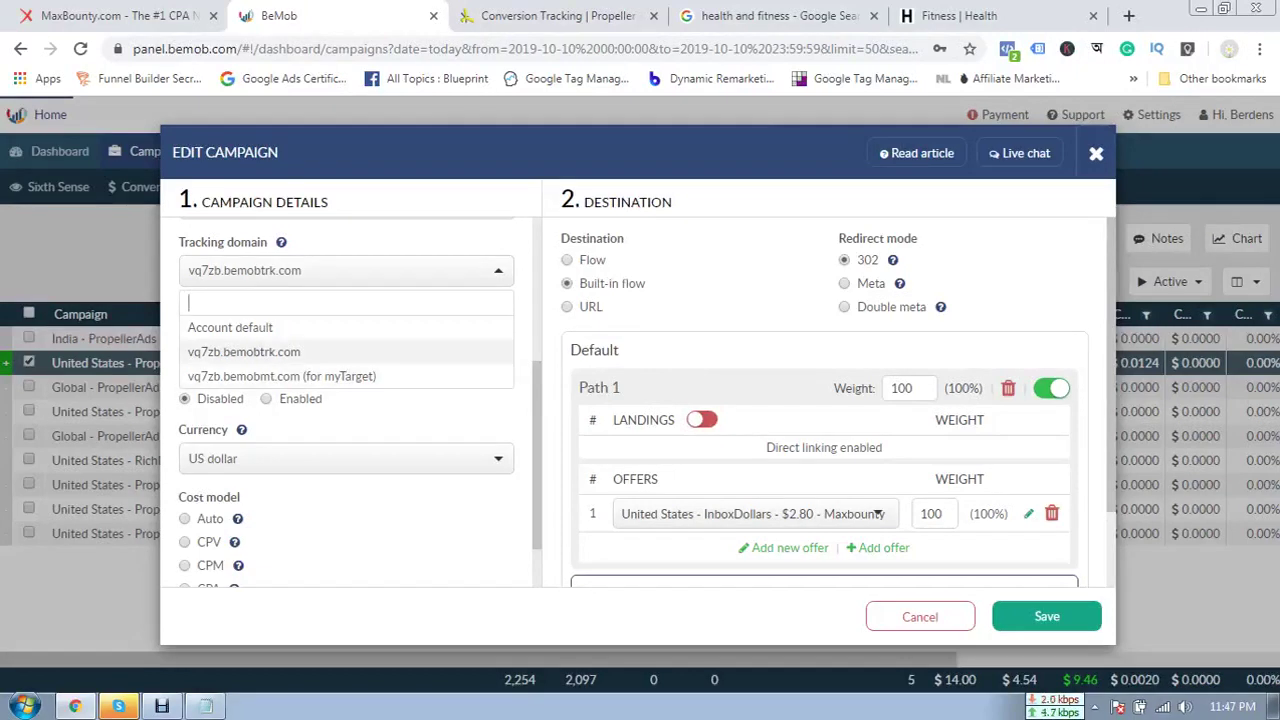
{"action": "key", "text": "Return"}
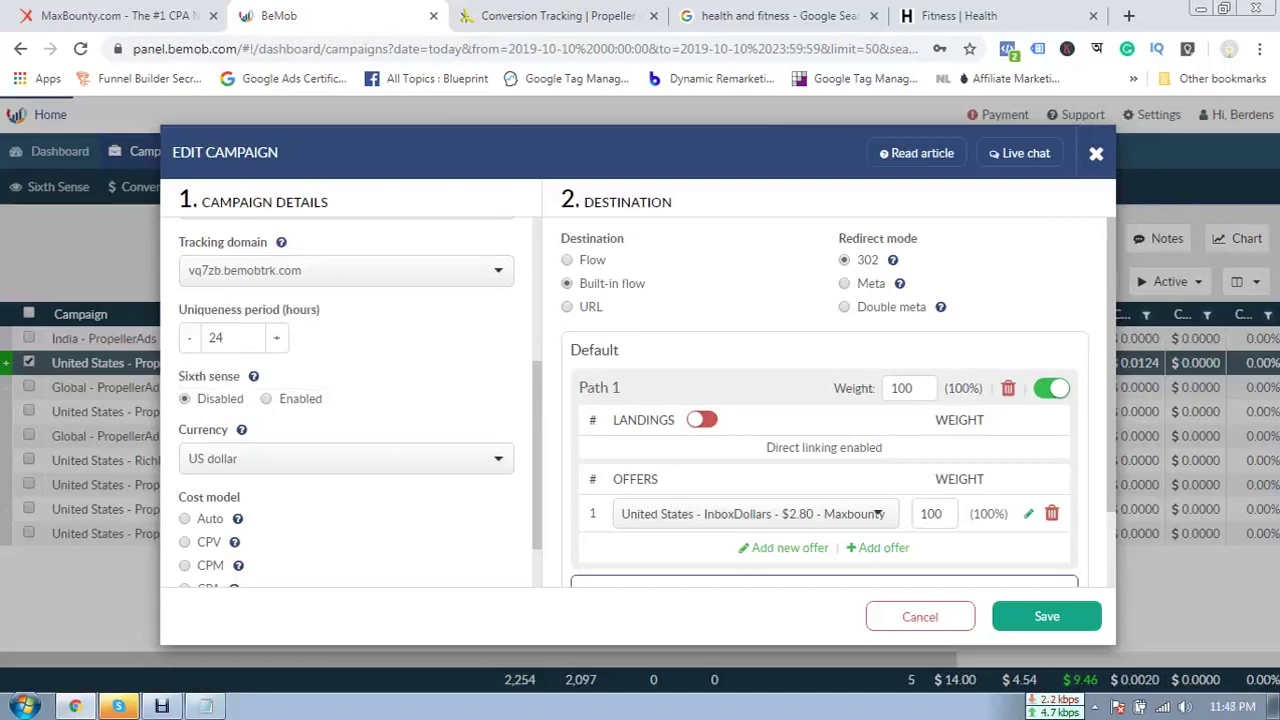
- Switch the campaign destination to Flow and back to Built-in flow, and toggle Path 1's landings on and off again
{"action": "scroll", "coordinate": [346, 400], "scroll_direction": "down", "scroll_amount": 1}
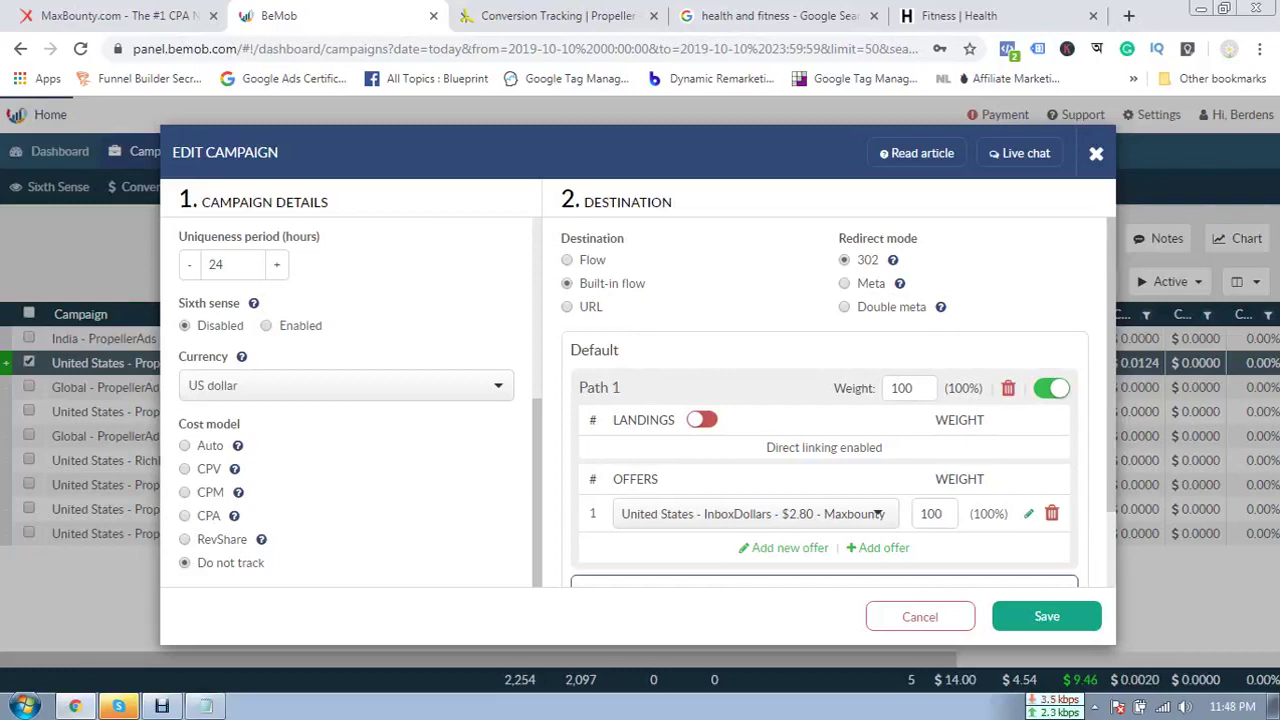
{"action": "left_click", "coordinate": [567, 260]}
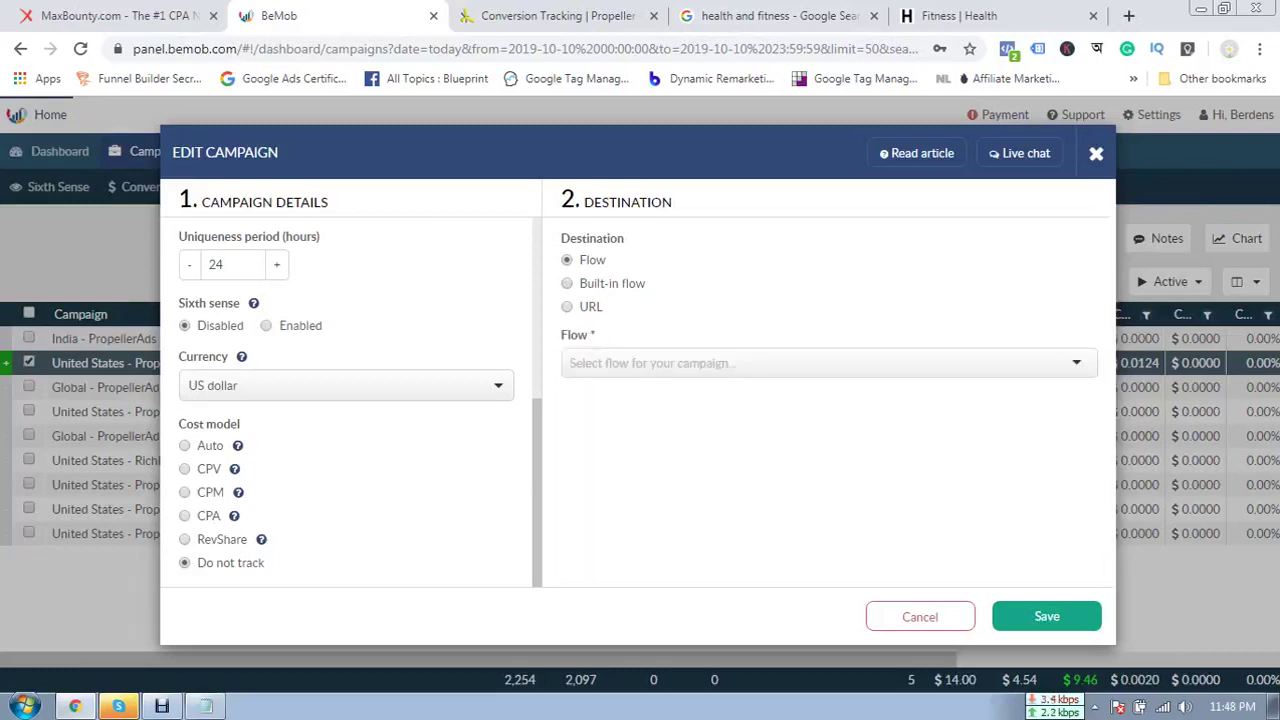
{"action": "left_click", "coordinate": [567, 284]}
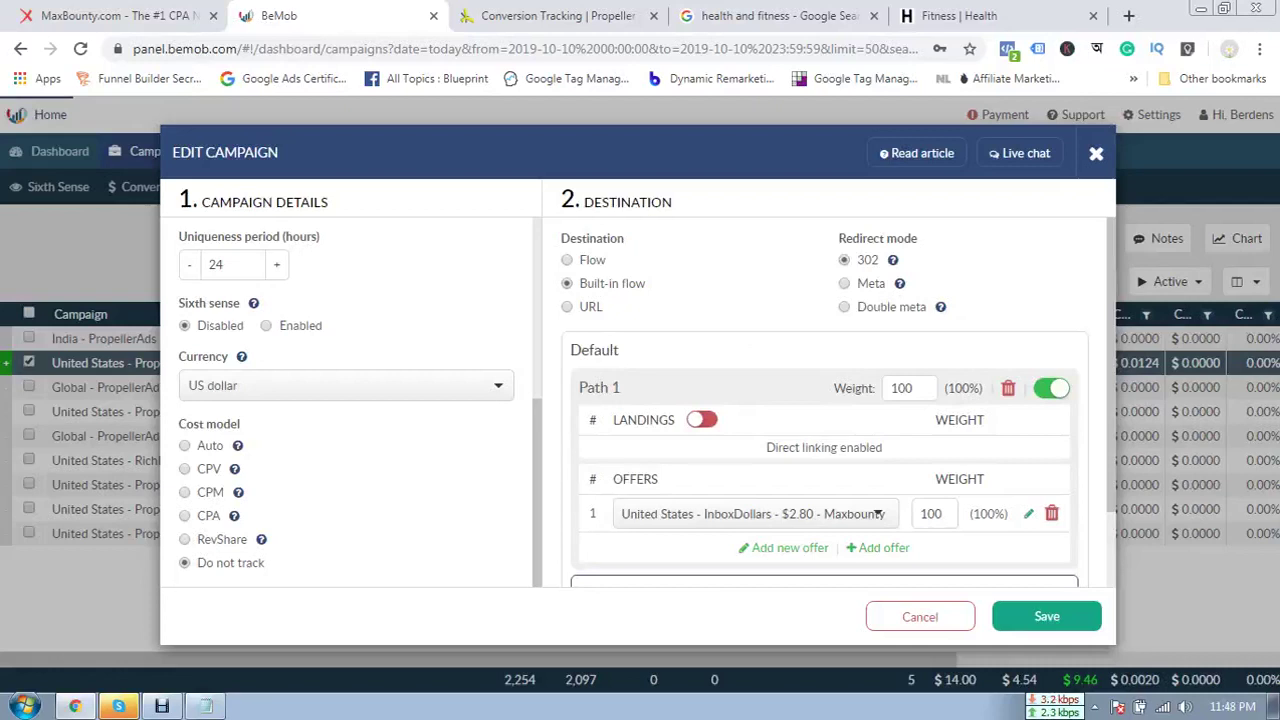
{"action": "scroll", "coordinate": [839, 400], "scroll_direction": "down", "scroll_amount": 2}
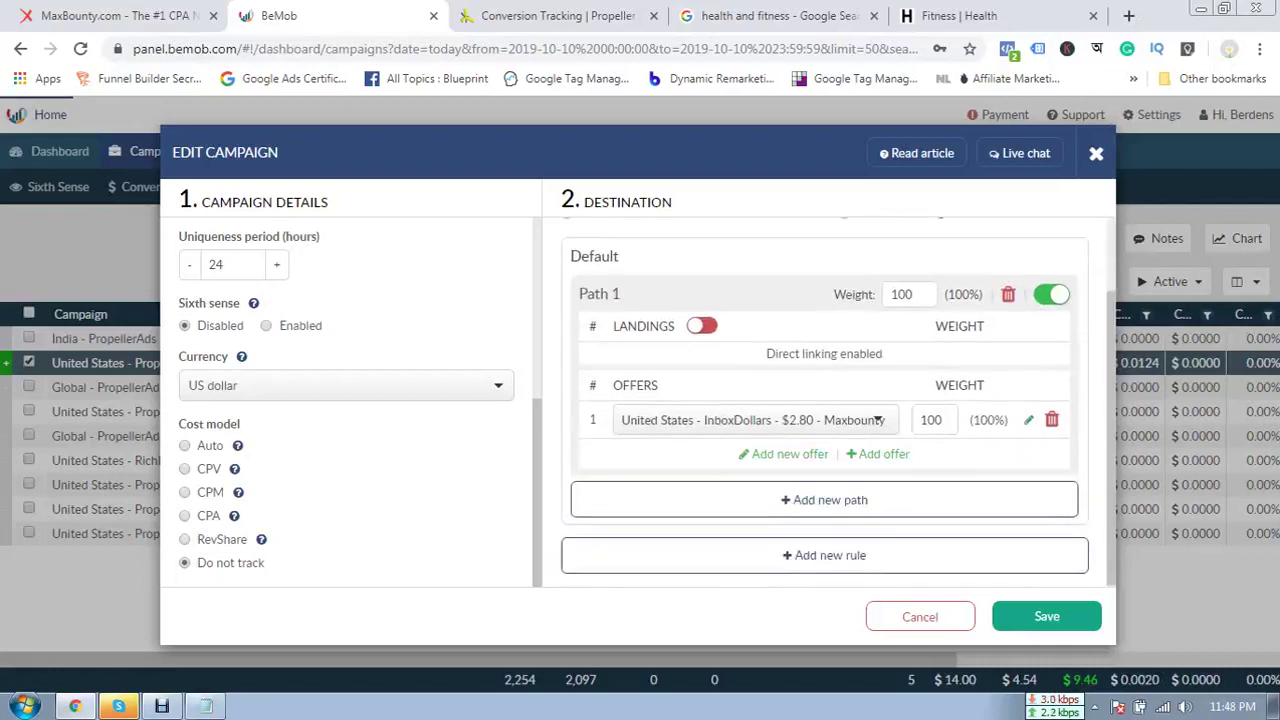
{"action": "left_click", "coordinate": [702, 326]}
{"action": "left_click", "coordinate": [702, 326]}
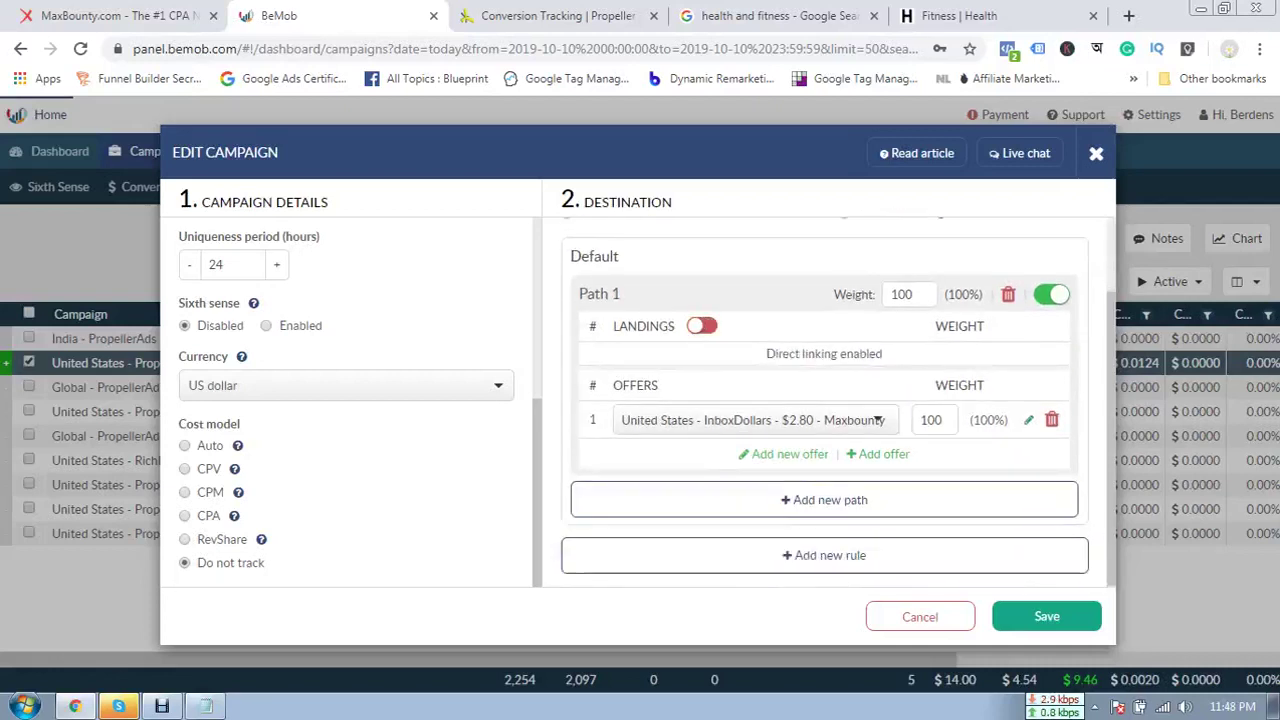
- Choose the United States - InboxDollars - $2.80 - Maxbounty - RichPush offer for Path 1, and discard the campaign edits
{"action": "left_click", "coordinate": [878, 420]}
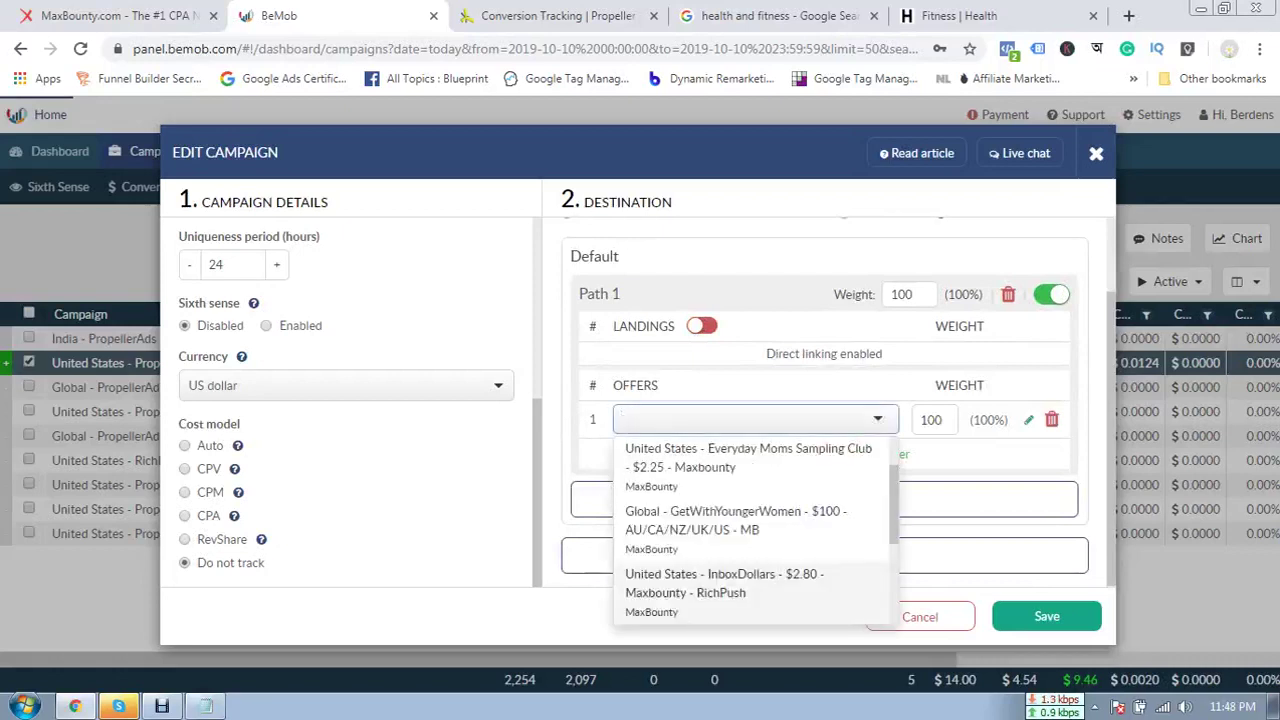
{"action": "key", "text": "Down"}
{"action": "key", "text": "Down"}
{"action": "key", "text": "Down"}
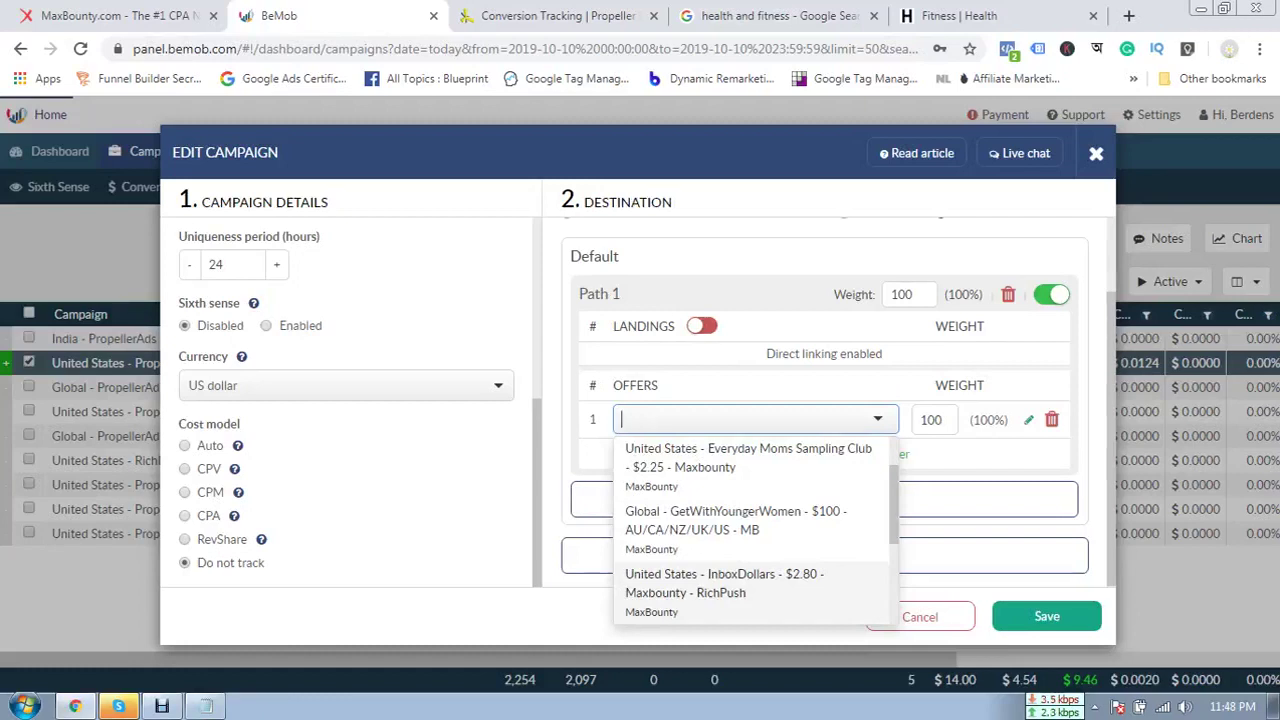
{"action": "key", "text": "Up"}
{"action": "key", "text": "Up"}
{"action": "key", "text": "Up"}
{"action": "key", "text": "Up"}
{"action": "key", "text": "Up"}
{"action": "key", "text": "Up"}
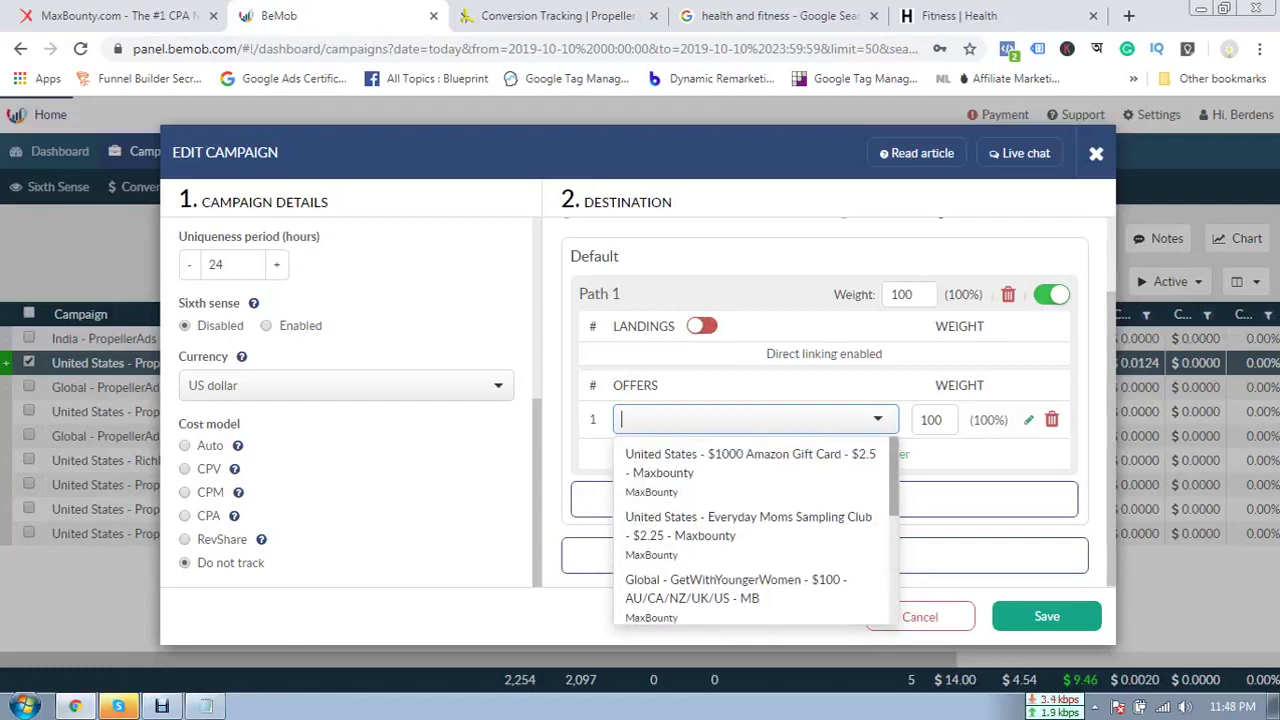
{"action": "scroll", "coordinate": [755, 531], "scroll_direction": "down", "scroll_amount": 2}
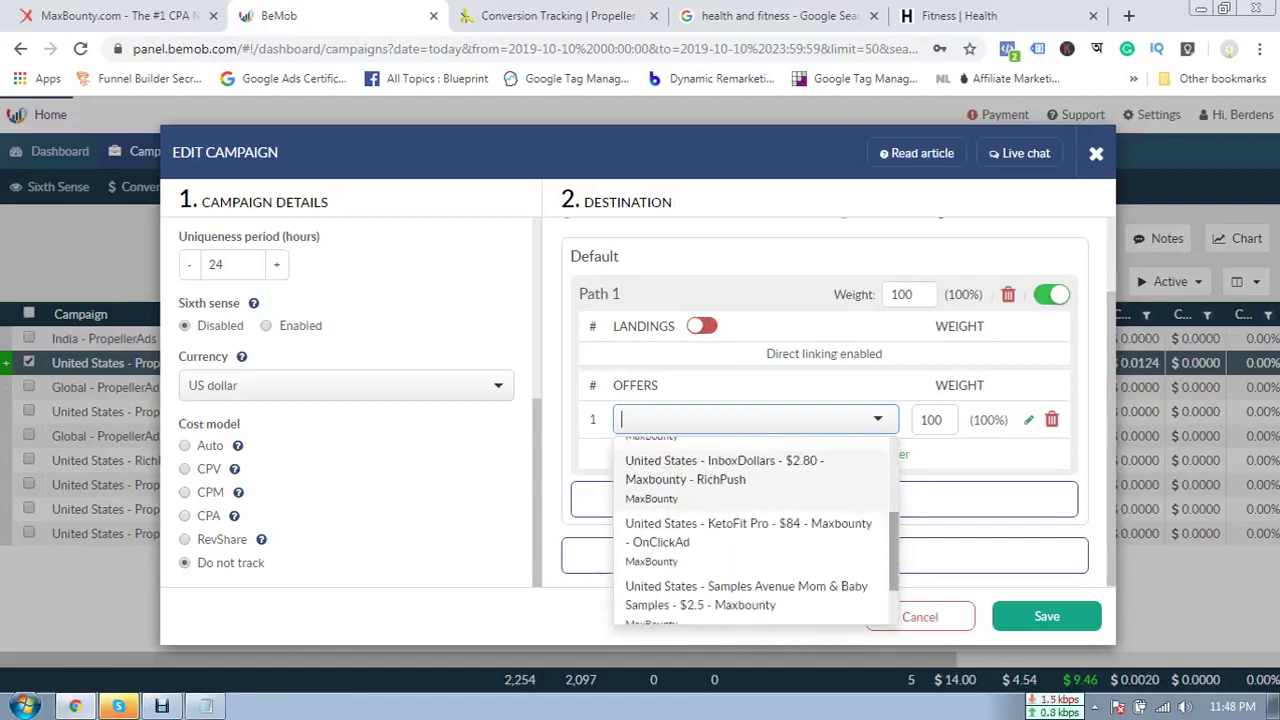
{"action": "key", "text": "Down"}
{"action": "key", "text": "Down"}
{"action": "key", "text": "Down"}
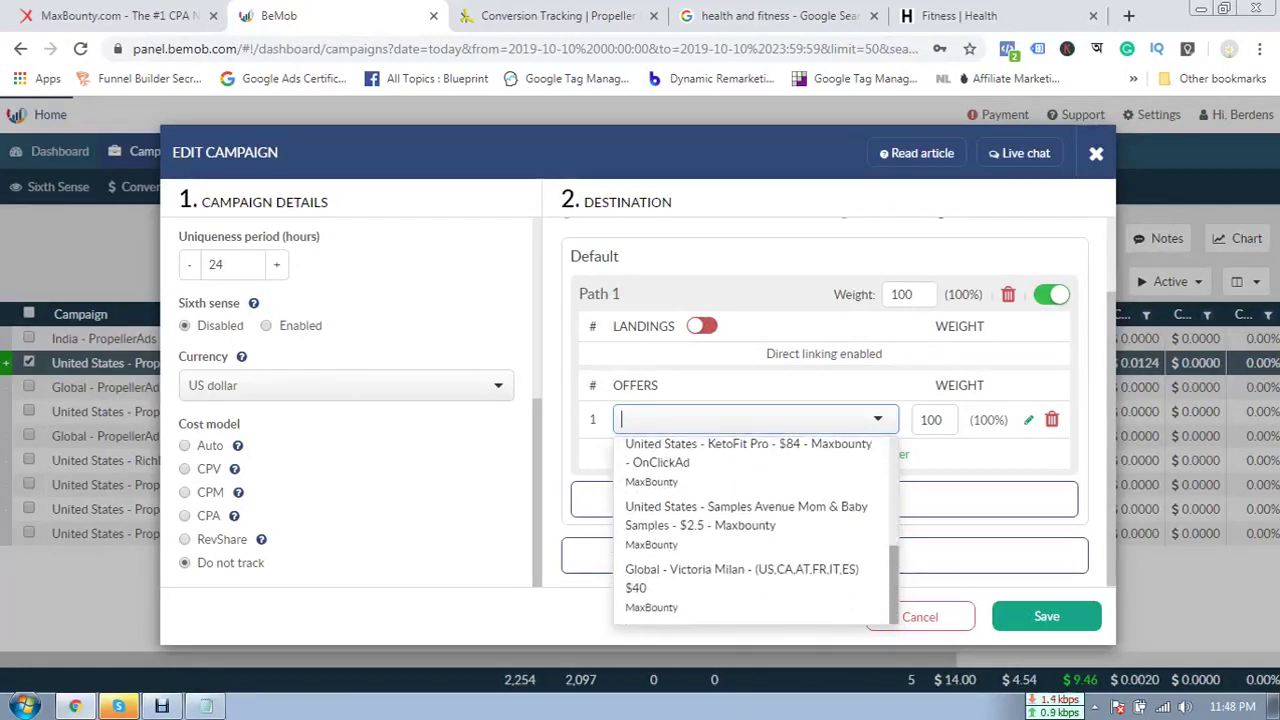
{"action": "key", "text": "Up"}
{"action": "key", "text": "Up"}
{"action": "key", "text": "Up"}
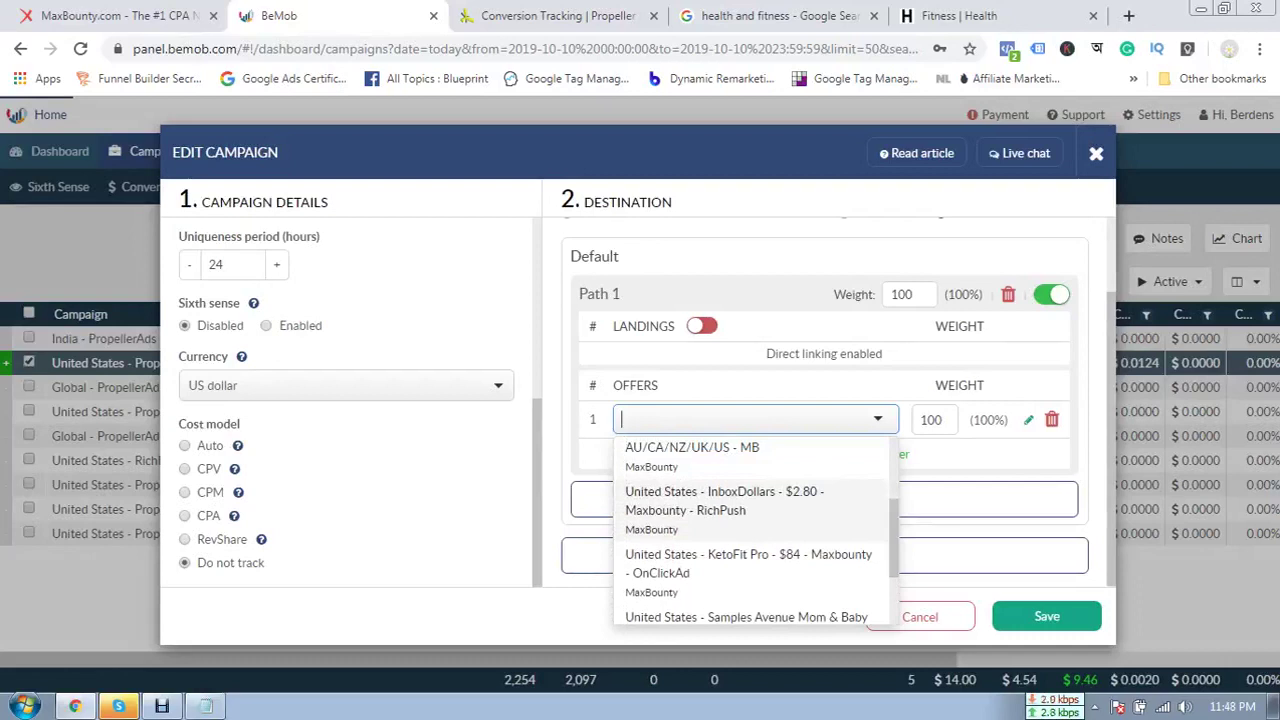
{"action": "key", "text": "Return"}
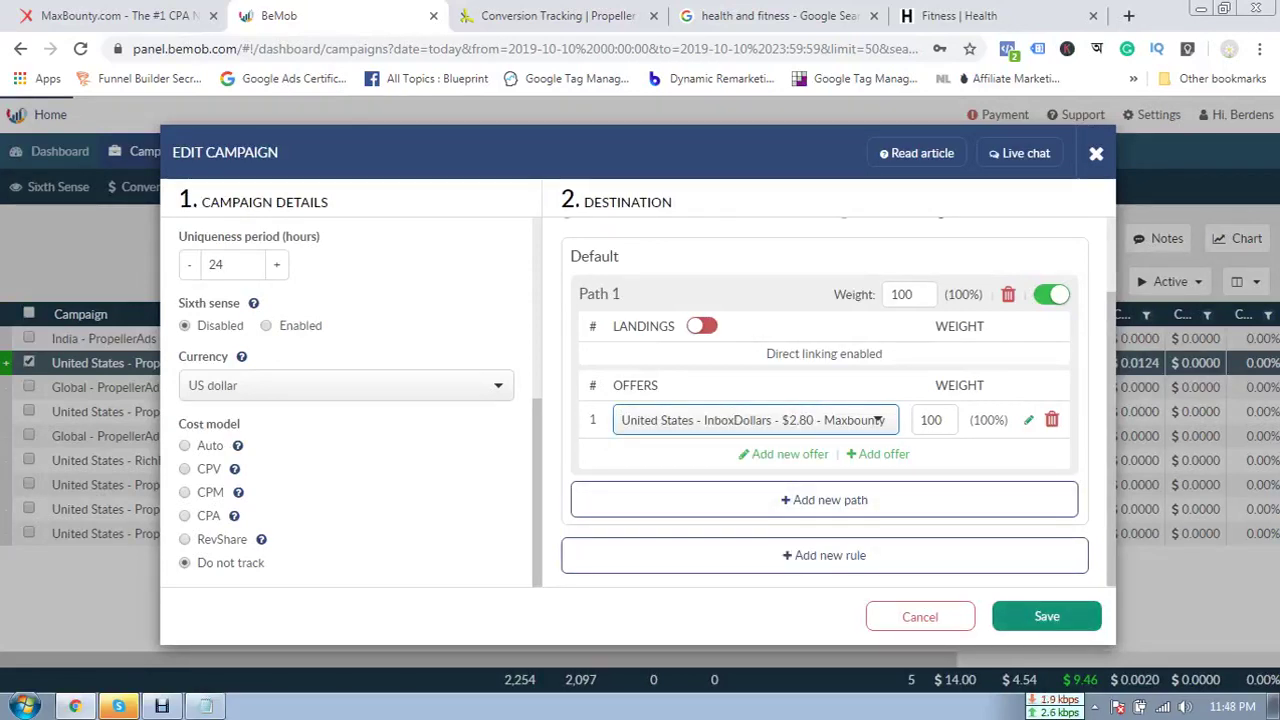
{"action": "left_click", "coordinate": [920, 616]}
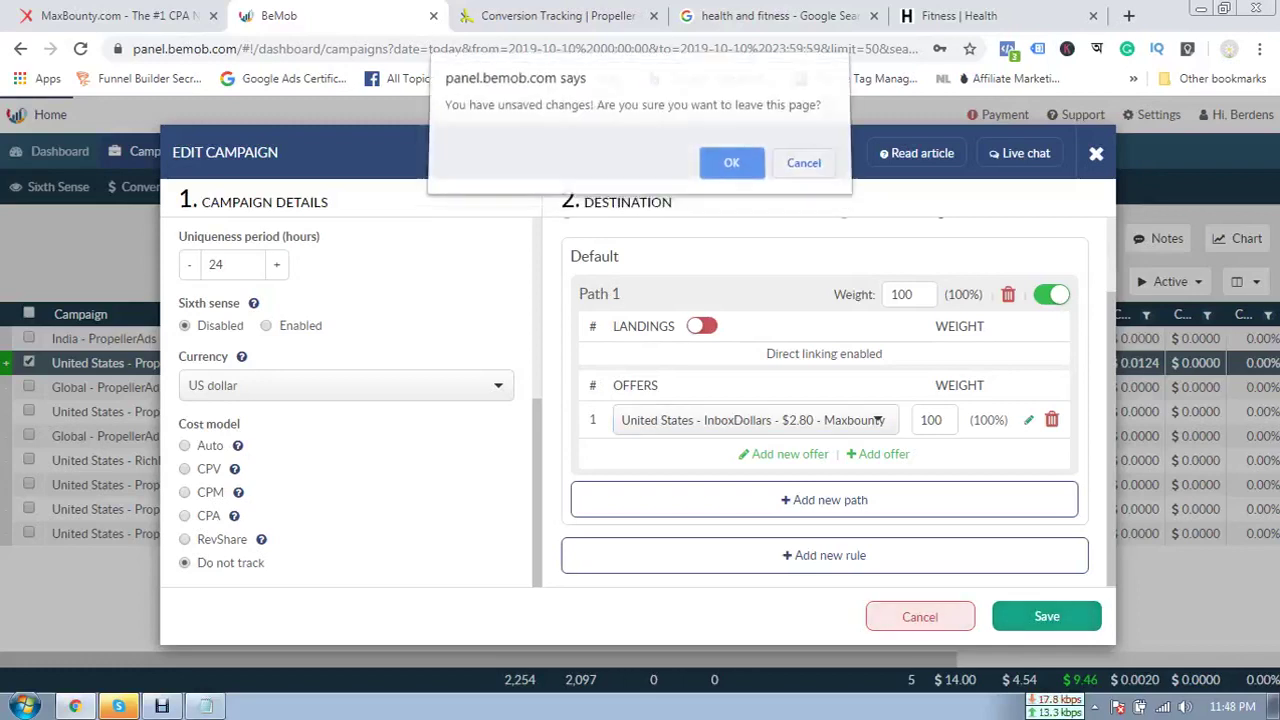
{"action": "left_click", "coordinate": [731, 171]}
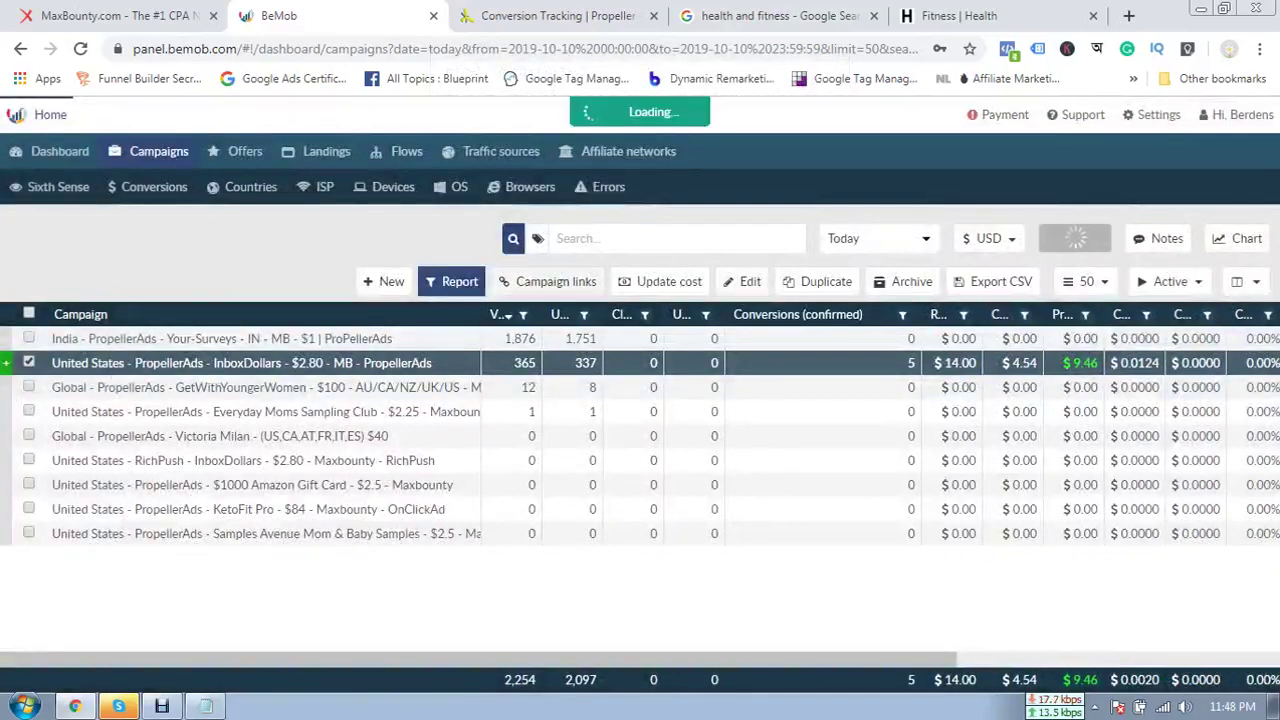
- Copy the campaign URL from the InboxDollars campaign's links in BeMob, and load the campaigns list in PropellerAds
{"action": "left_click", "coordinate": [555, 281]}
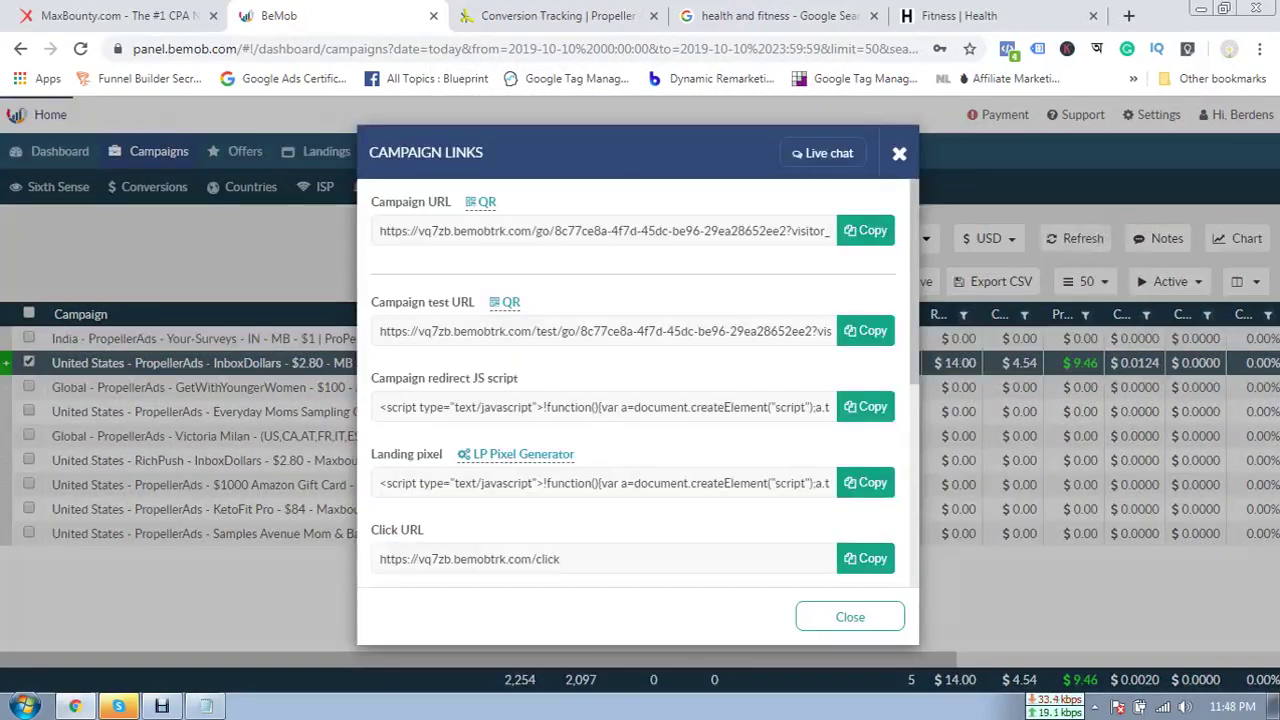
{"action": "left_click", "coordinate": [865, 230]}
{"action": "key", "text": "ctrl+Tab"}
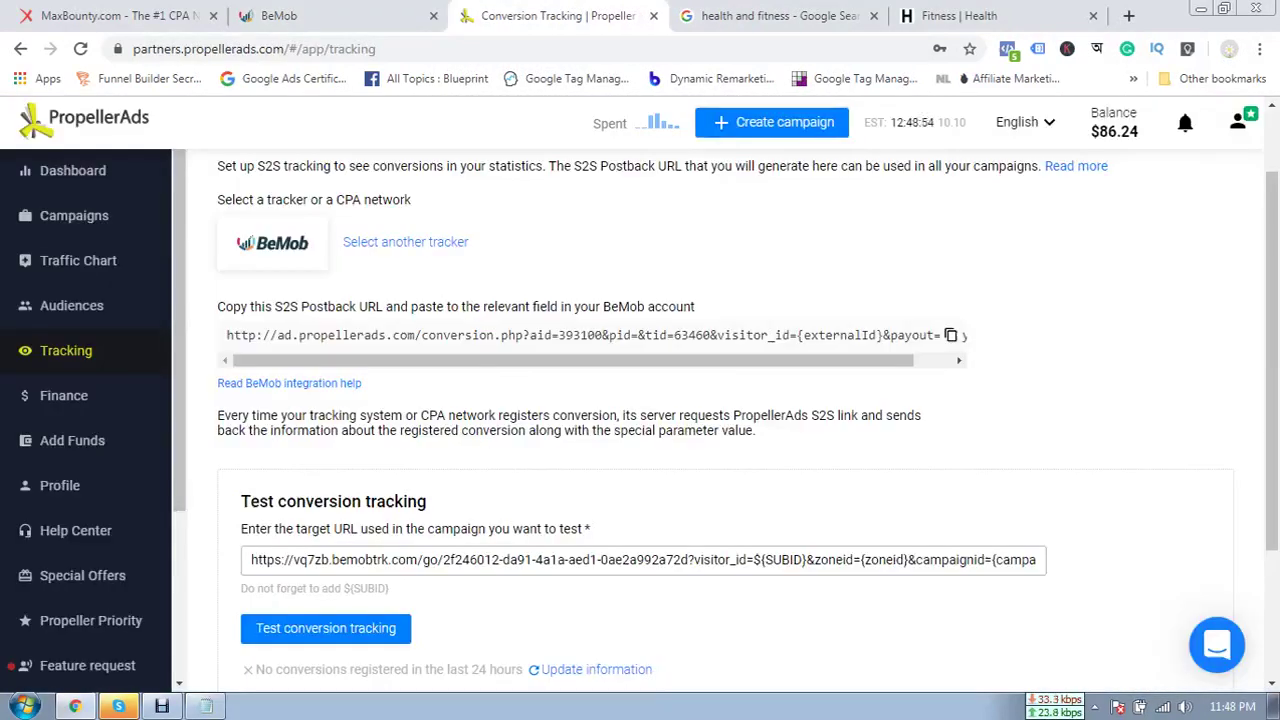
{"action": "left_click", "coordinate": [74, 215]}
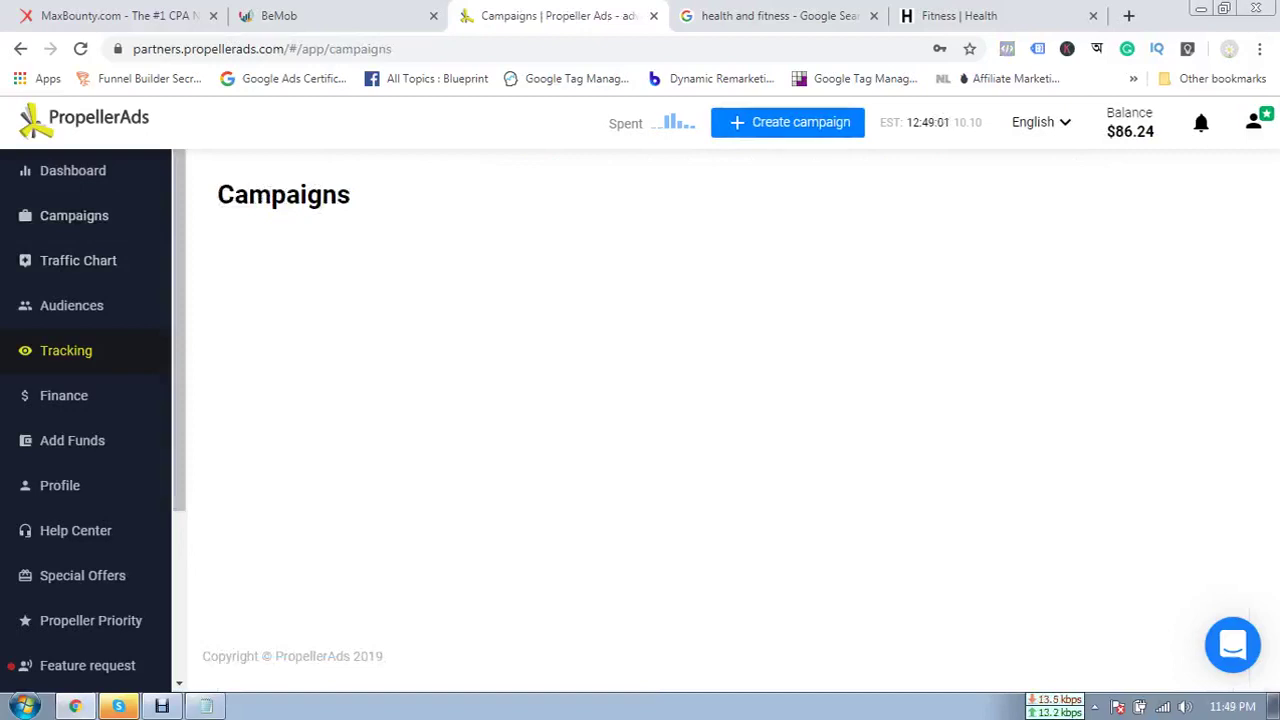
{"action": "key", "text": "ctrl+shift+Tab"}
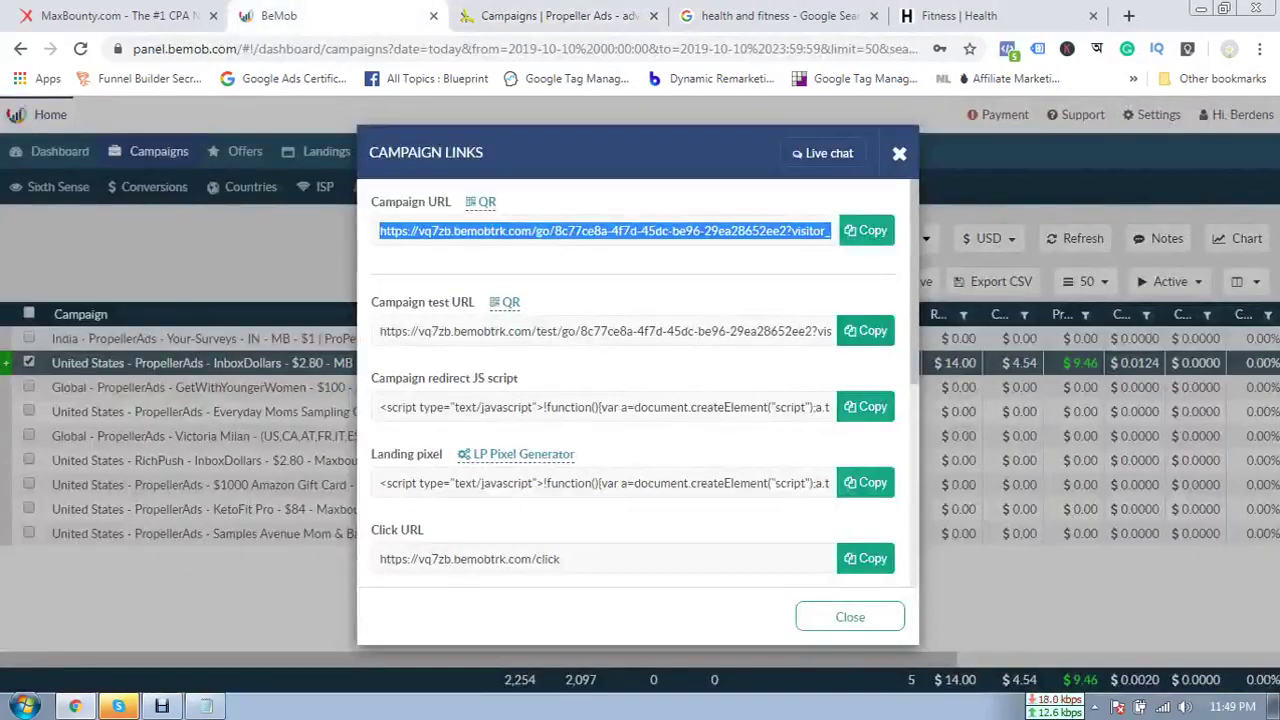
{"action": "left_click", "coordinate": [867, 231]}
- Open Copy of InboxDollars - $2.80 - MB - Push - CPC for editing in PropellerAds and compare its target URL with BeMob's campaign URL
{"action": "left_click", "coordinate": [571, 16]}
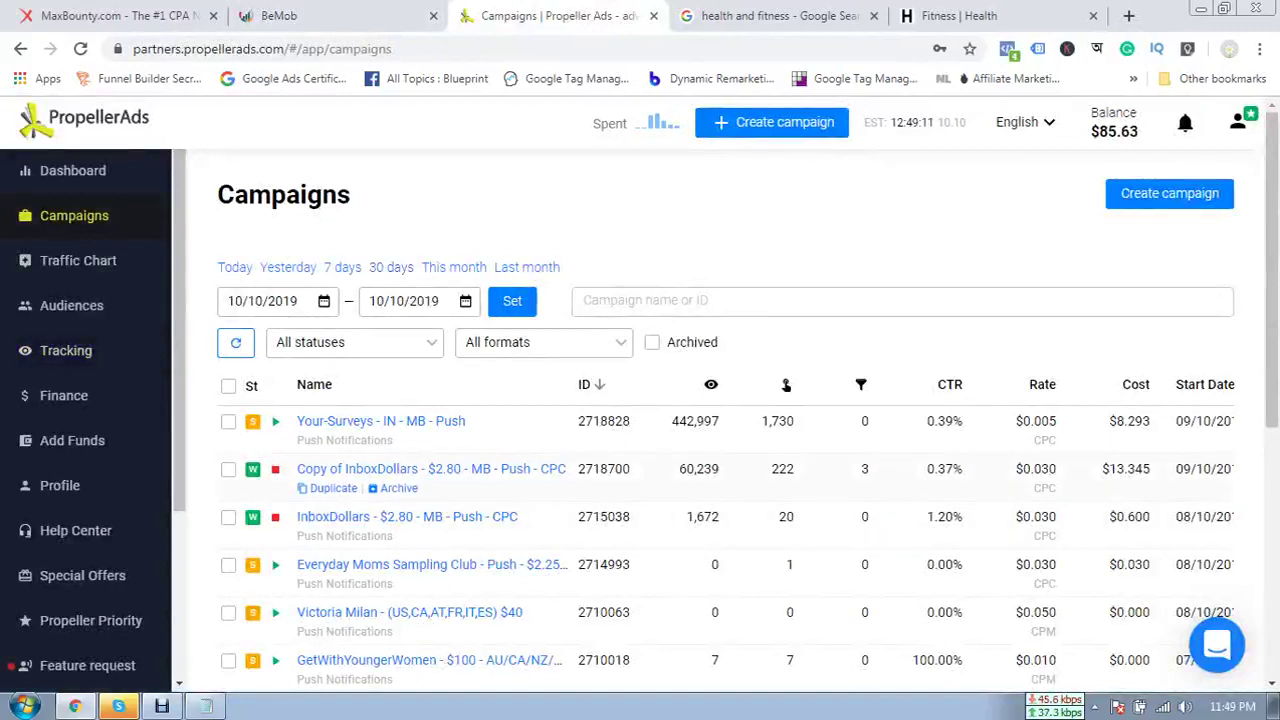
{"action": "left_click", "coordinate": [431, 469]}
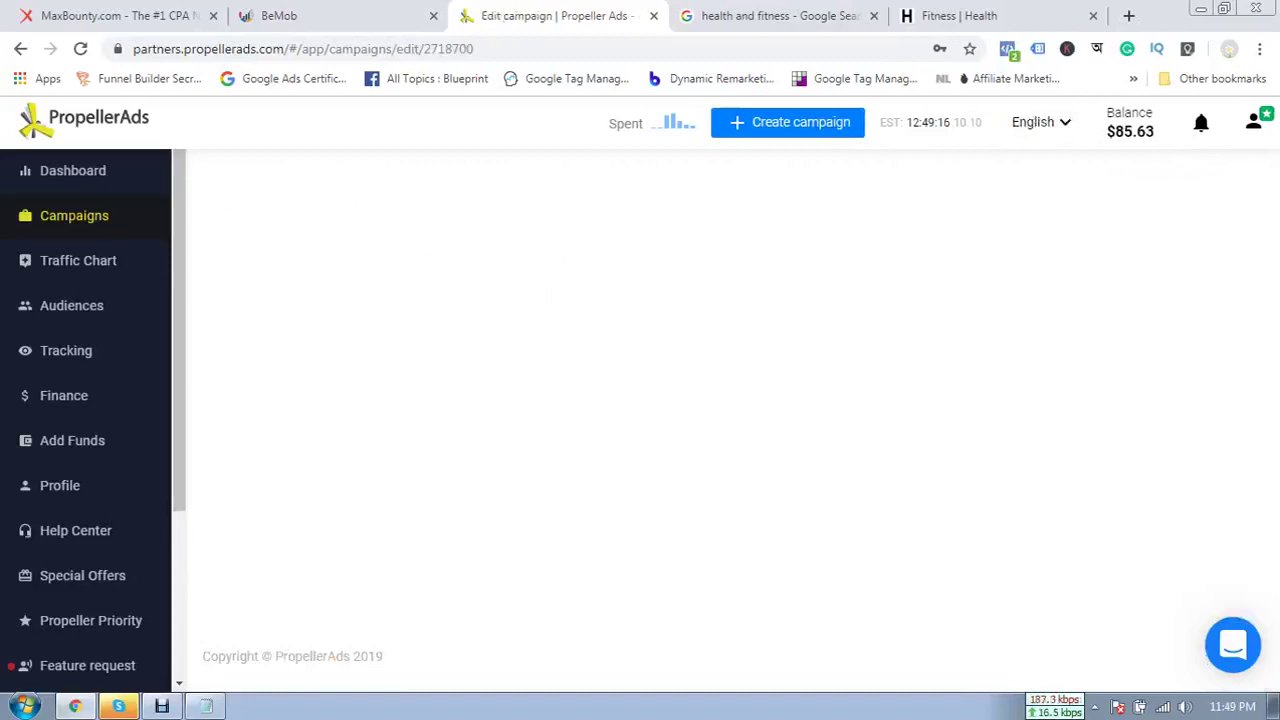
{"action": "left_click", "coordinate": [338, 16]}
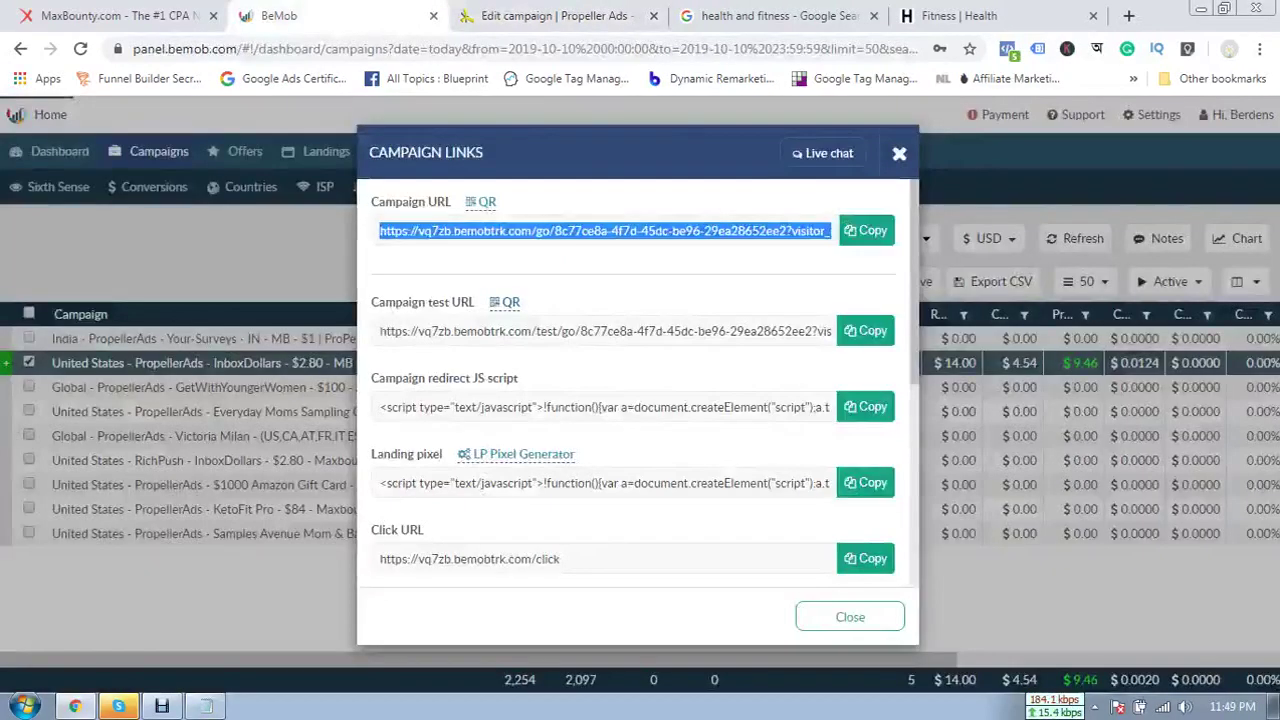
{"action": "left_click", "coordinate": [557, 16]}
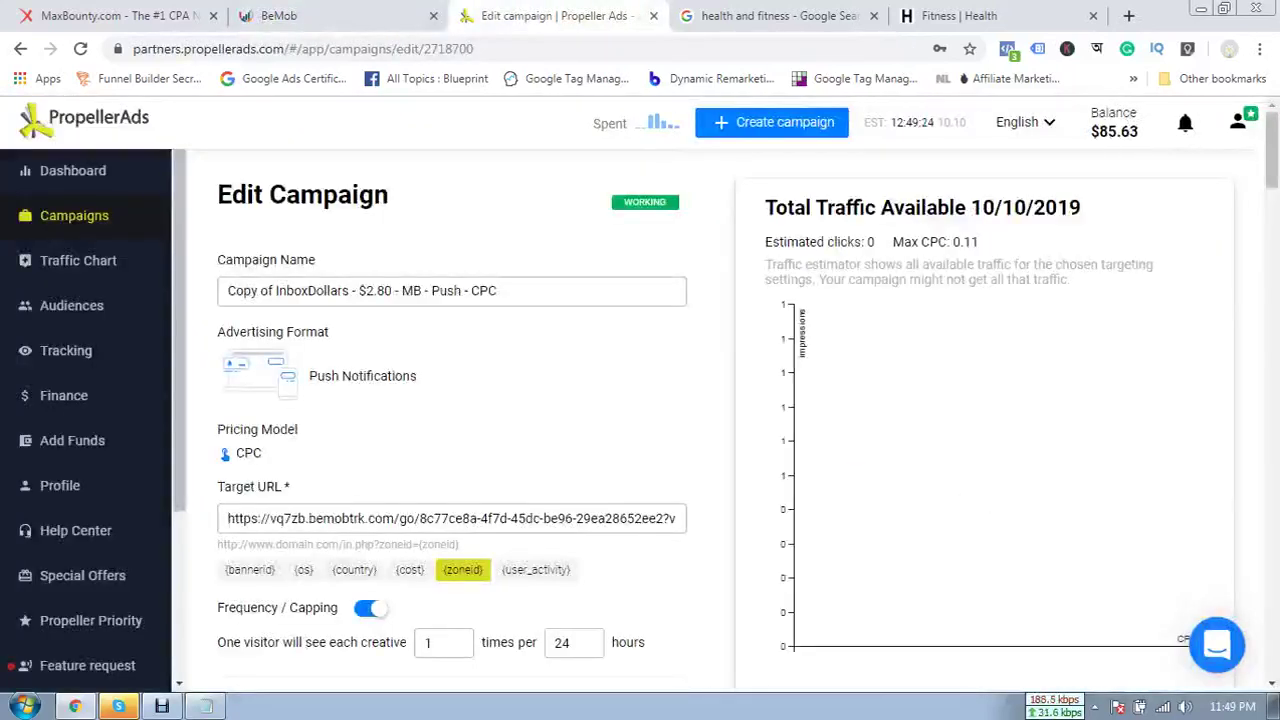
{"action": "scroll", "coordinate": [450, 400], "scroll_direction": "down", "scroll_amount": 1}
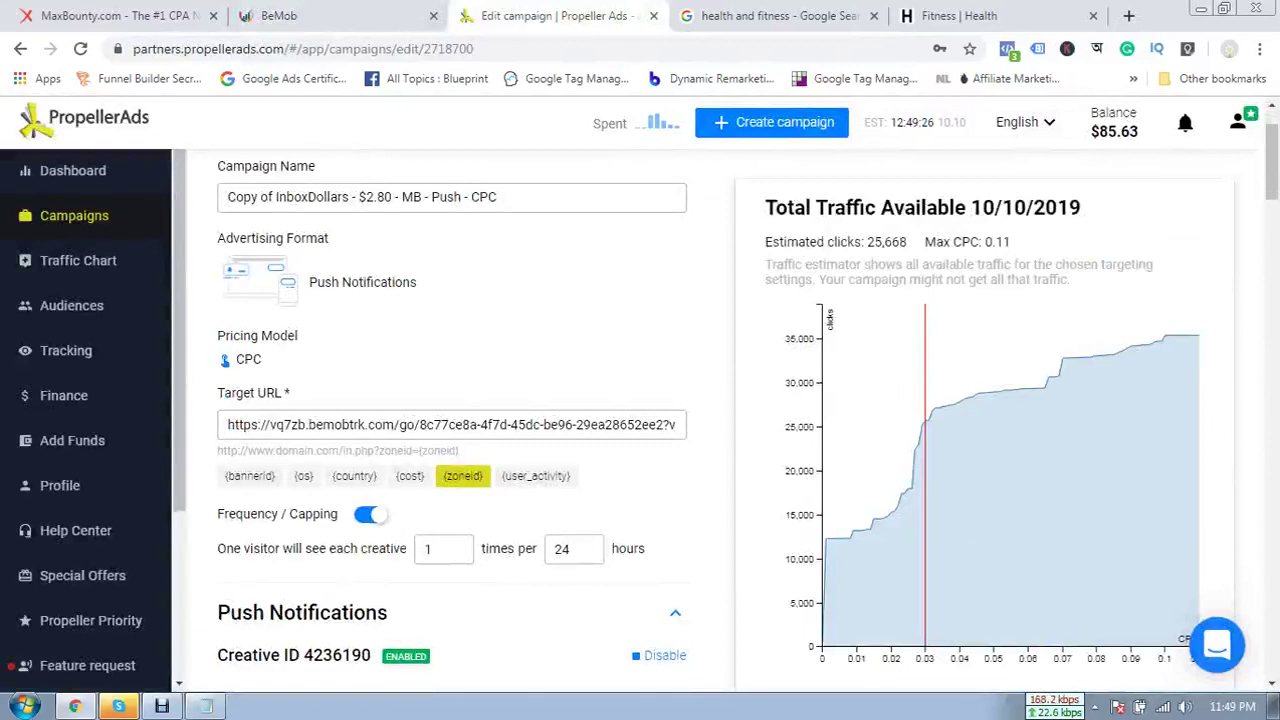
- Copy the campaign URL in BeMob again and review the PropellerAds campaign's settings through to its schedule and dates
{"action": "left_click", "coordinate": [300, 16]}
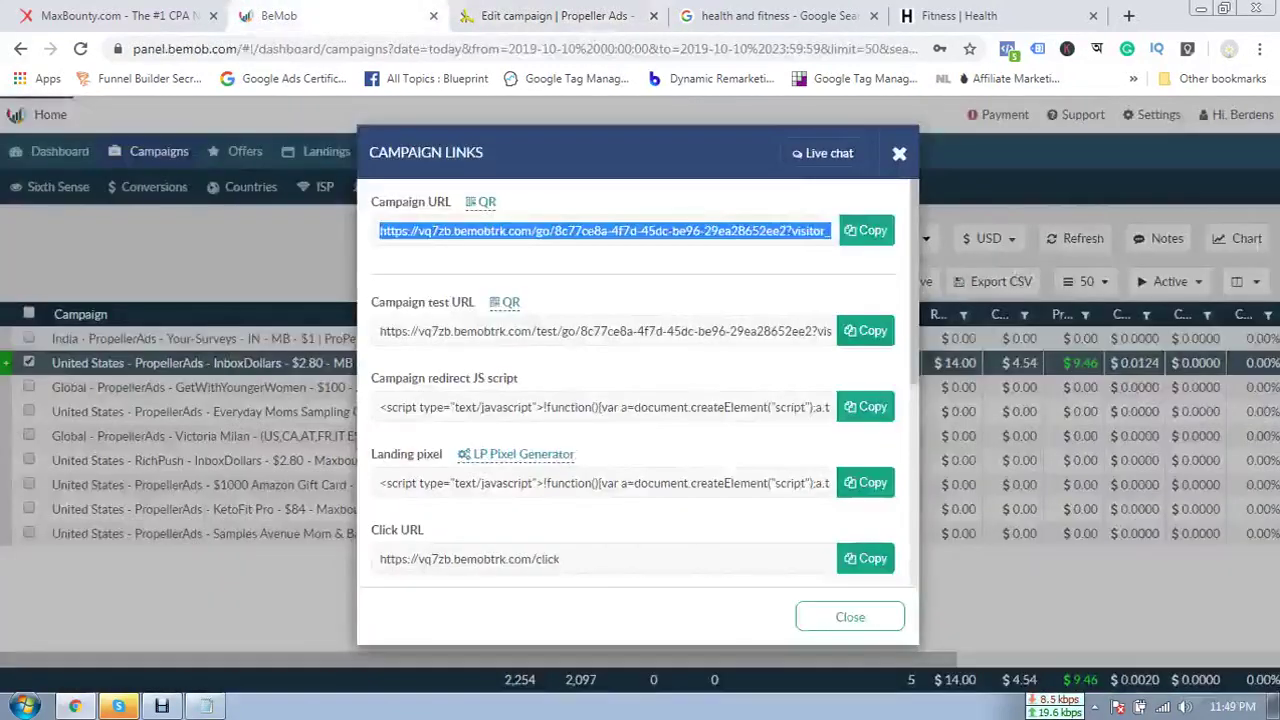
{"action": "left_click", "coordinate": [866, 230]}
{"action": "key", "text": "ctrl+Page_Down"}
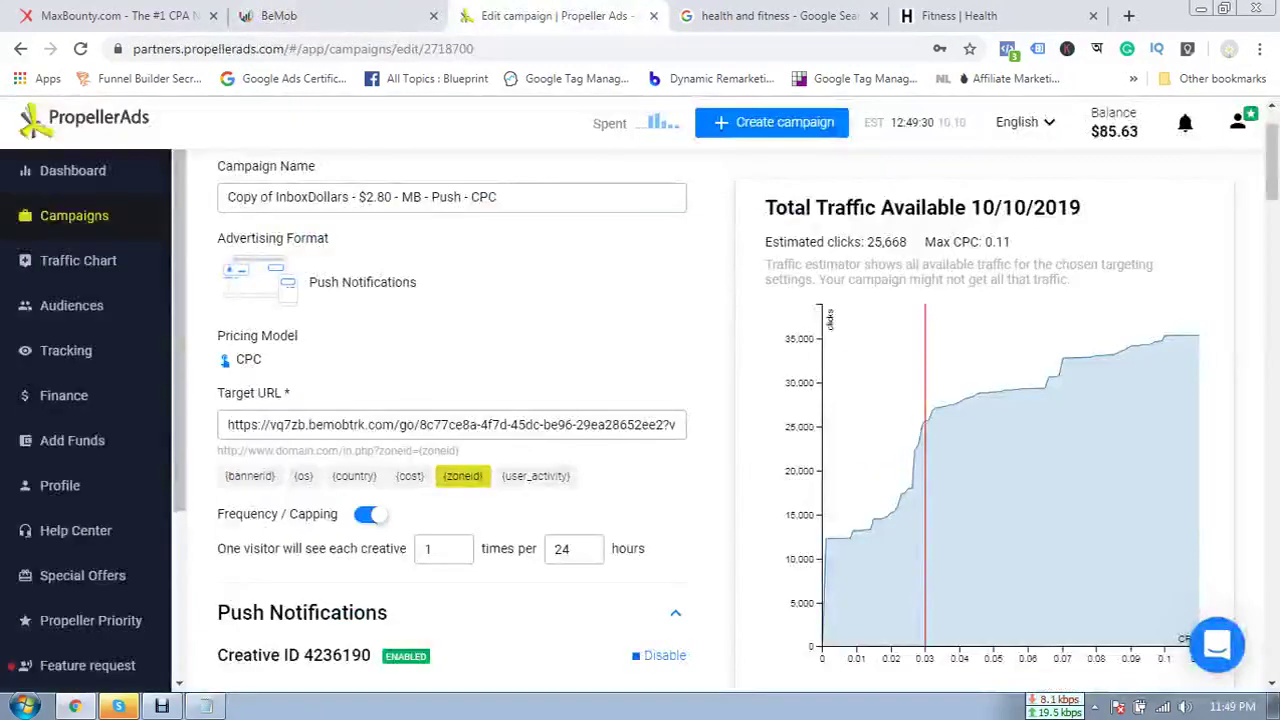
{"action": "scroll", "coordinate": [450, 420], "scroll_direction": "down", "scroll_amount": 15}
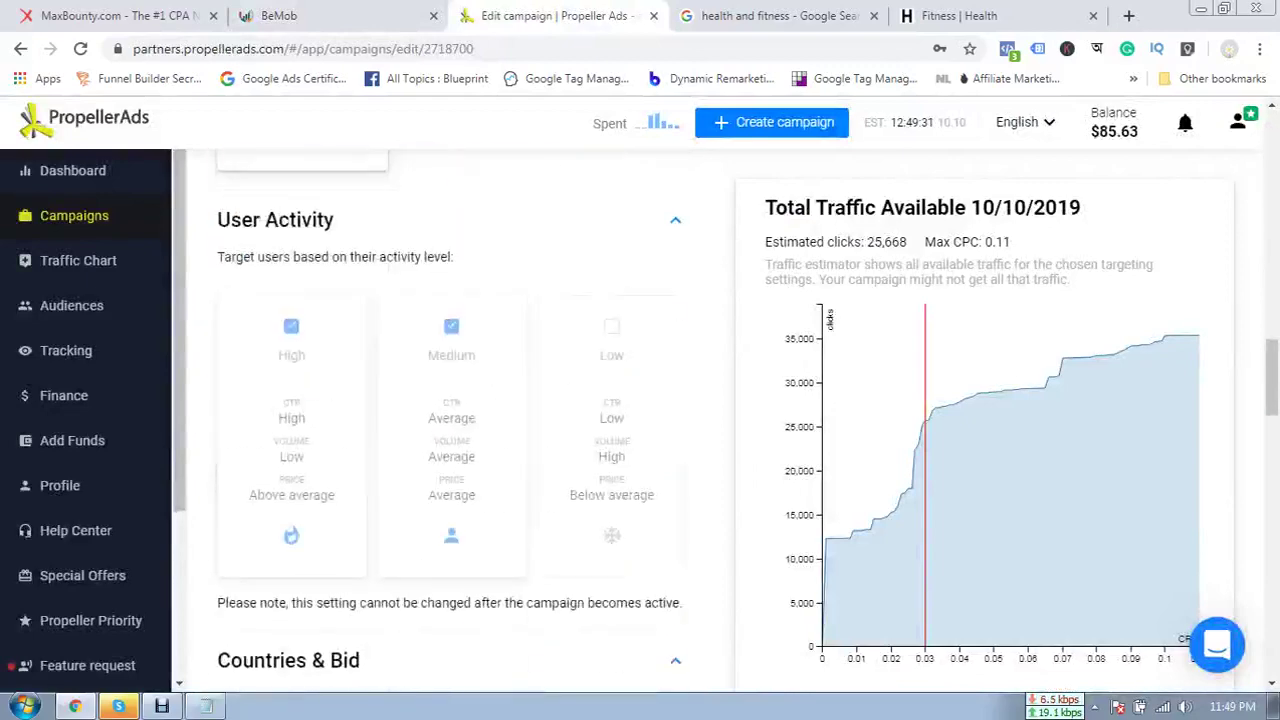
{"action": "scroll", "coordinate": [450, 420], "scroll_direction": "down", "scroll_amount": 15}
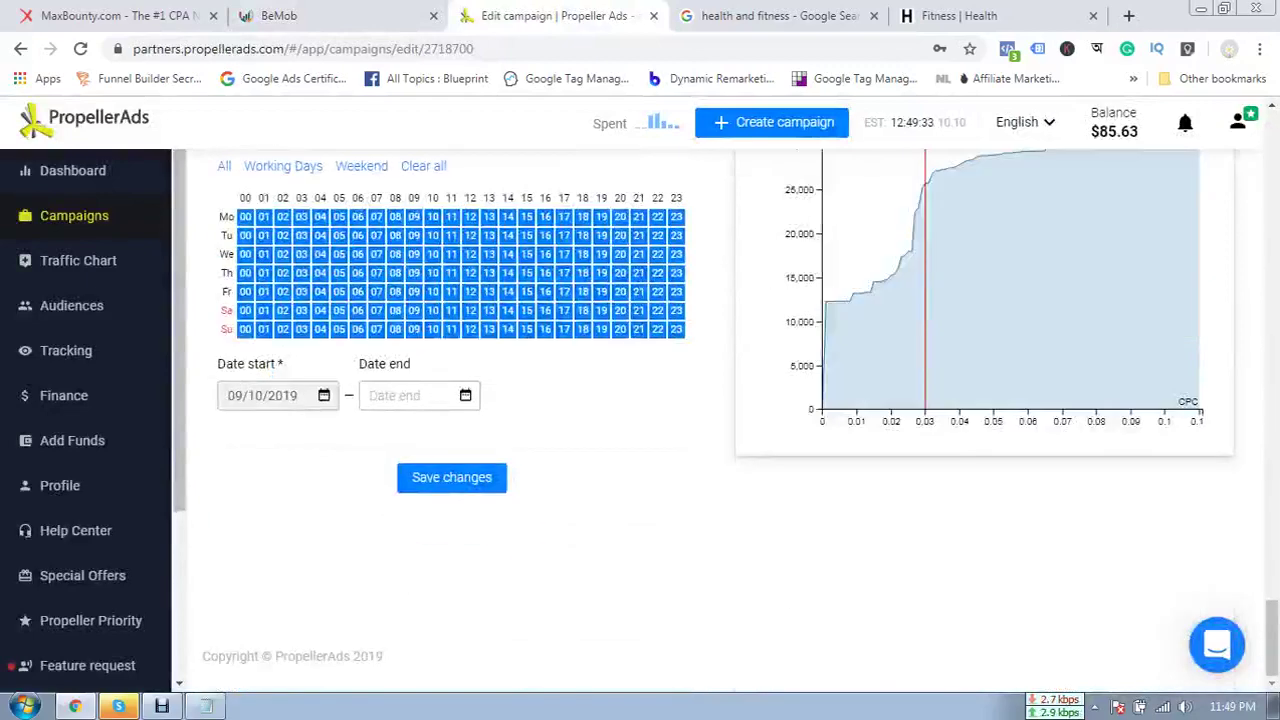
- Close the campaign links in BeMob and open the report for United States - PropellerAds - InboxDollars - $2.80 - MB - PropellerAds
{"action": "left_click", "coordinate": [335, 16]}
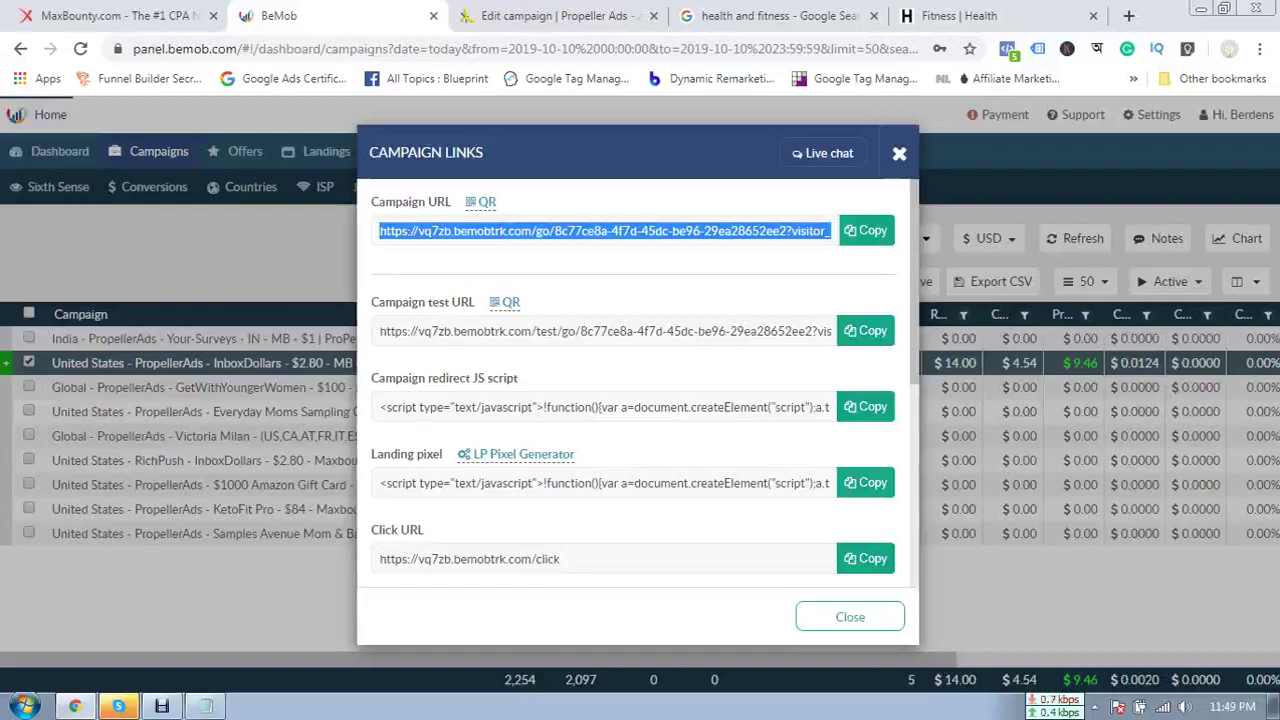
{"action": "left_click", "coordinate": [850, 616]}
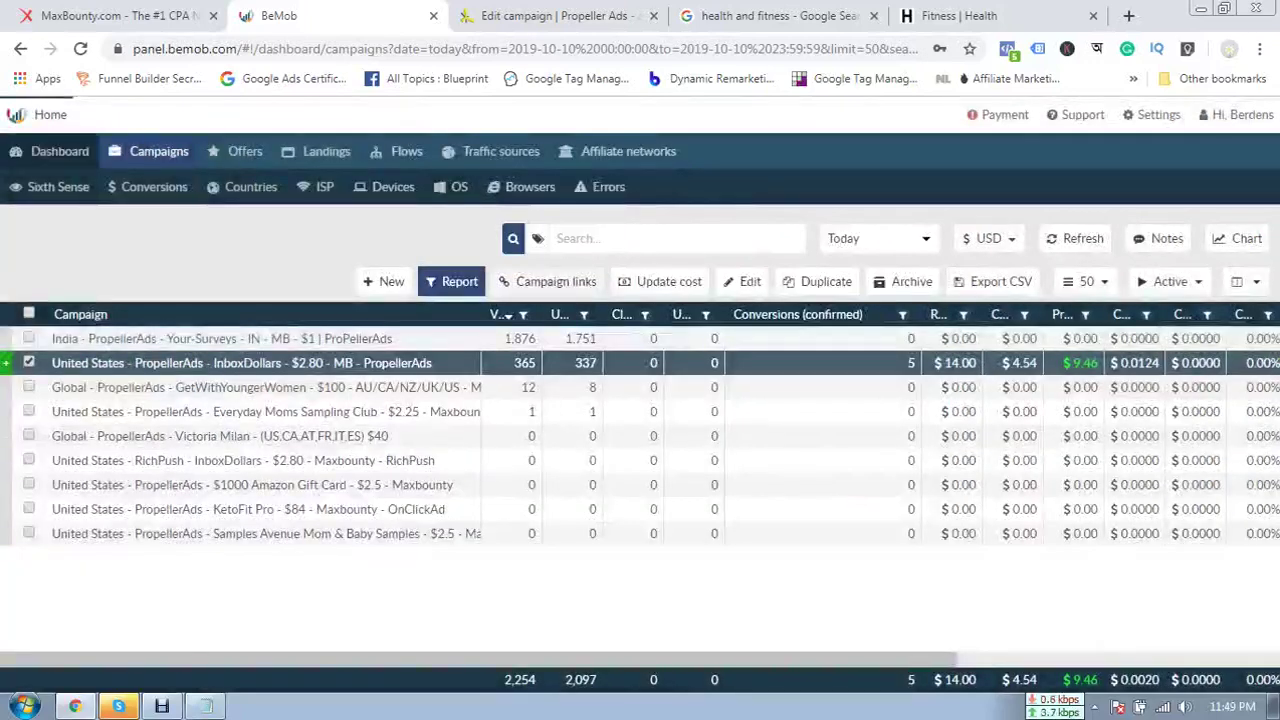
{"action": "left_click", "coordinate": [52, 151]}
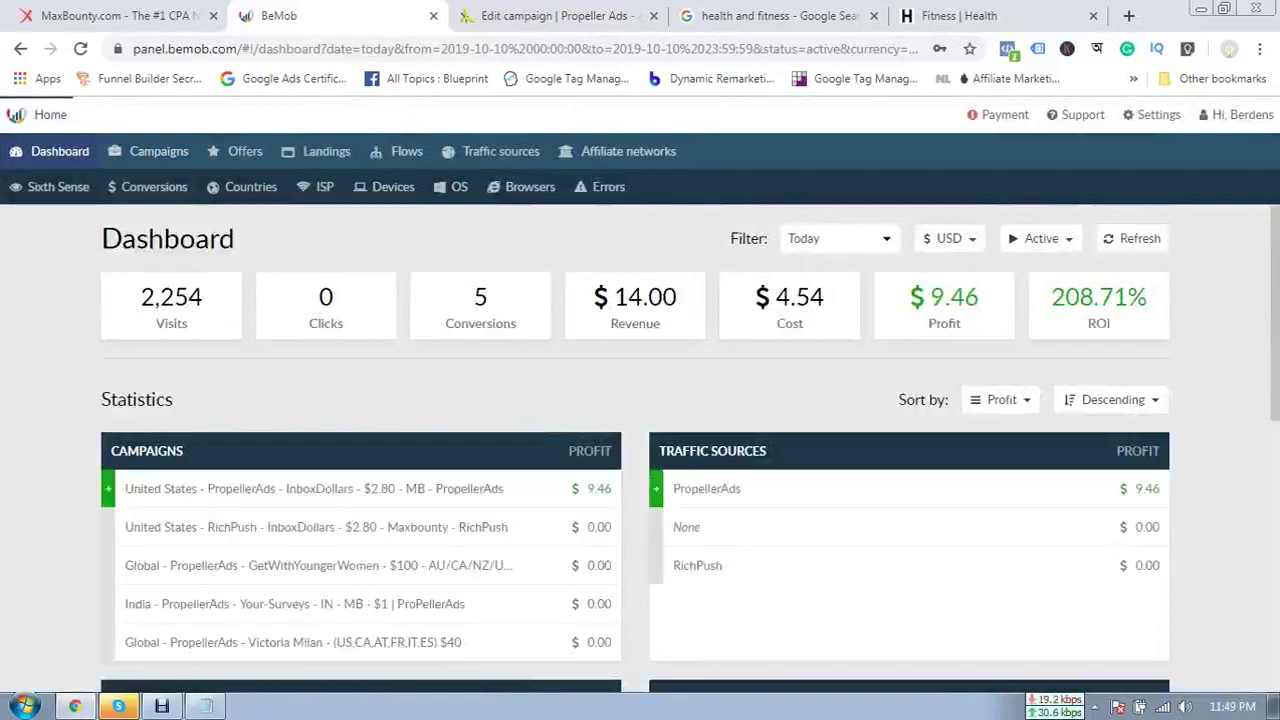
{"action": "left_click", "coordinate": [158, 152]}
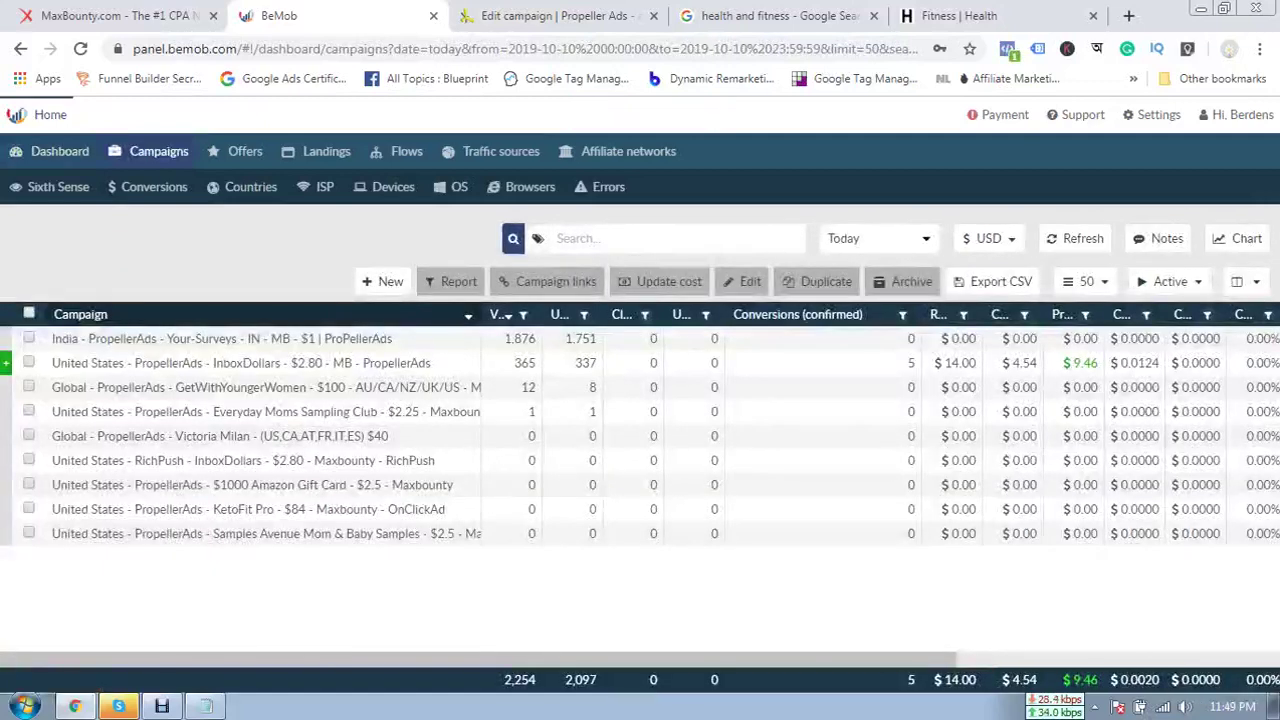
{"action": "left_click", "coordinate": [400, 363]}
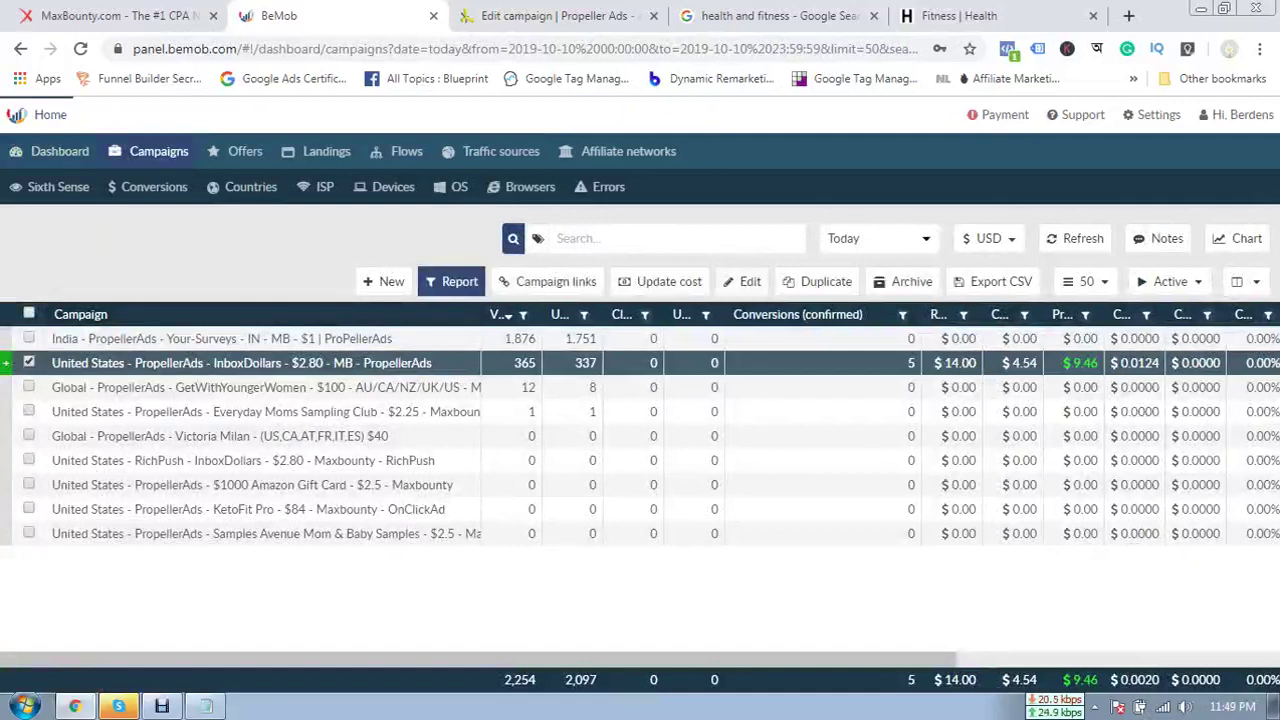
{"action": "left_click", "coordinate": [451, 281]}
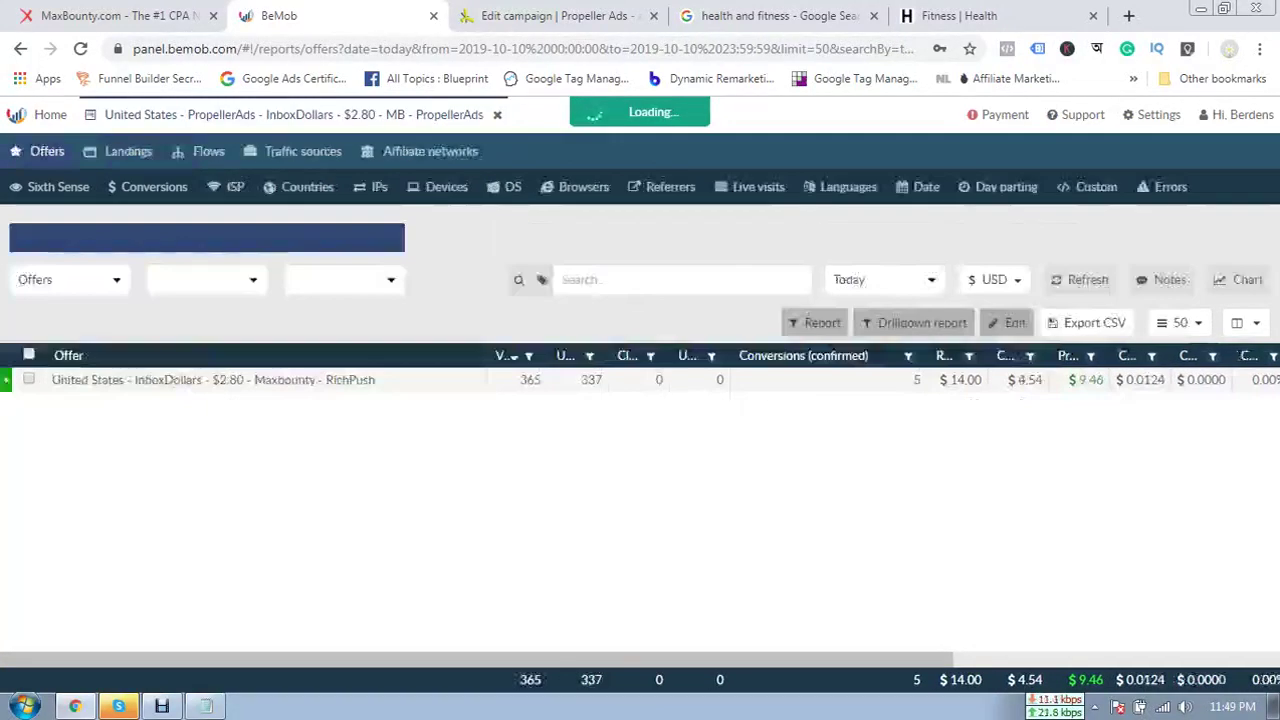
- Break the InboxDollars campaign report down by city and look through the visits, conversions and profit of each city
{"action": "mouse_move", "coordinate": [227, 187]}
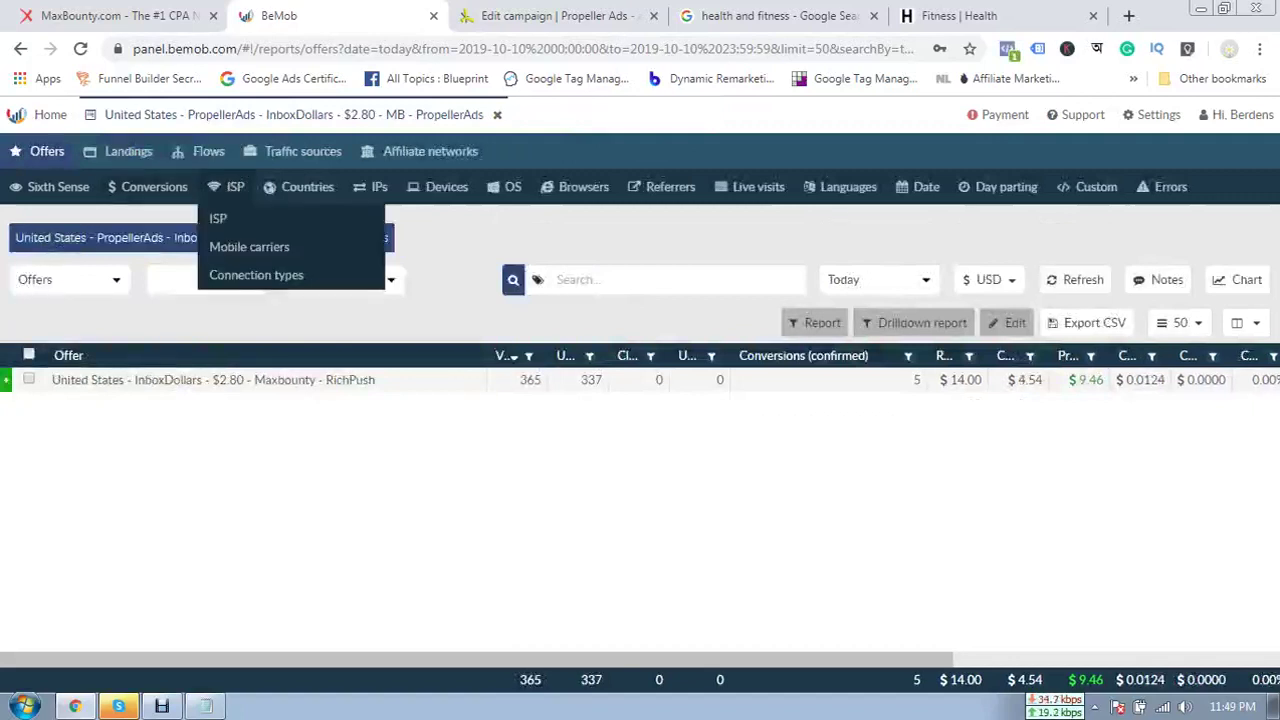
{"action": "mouse_move", "coordinate": [307, 186]}
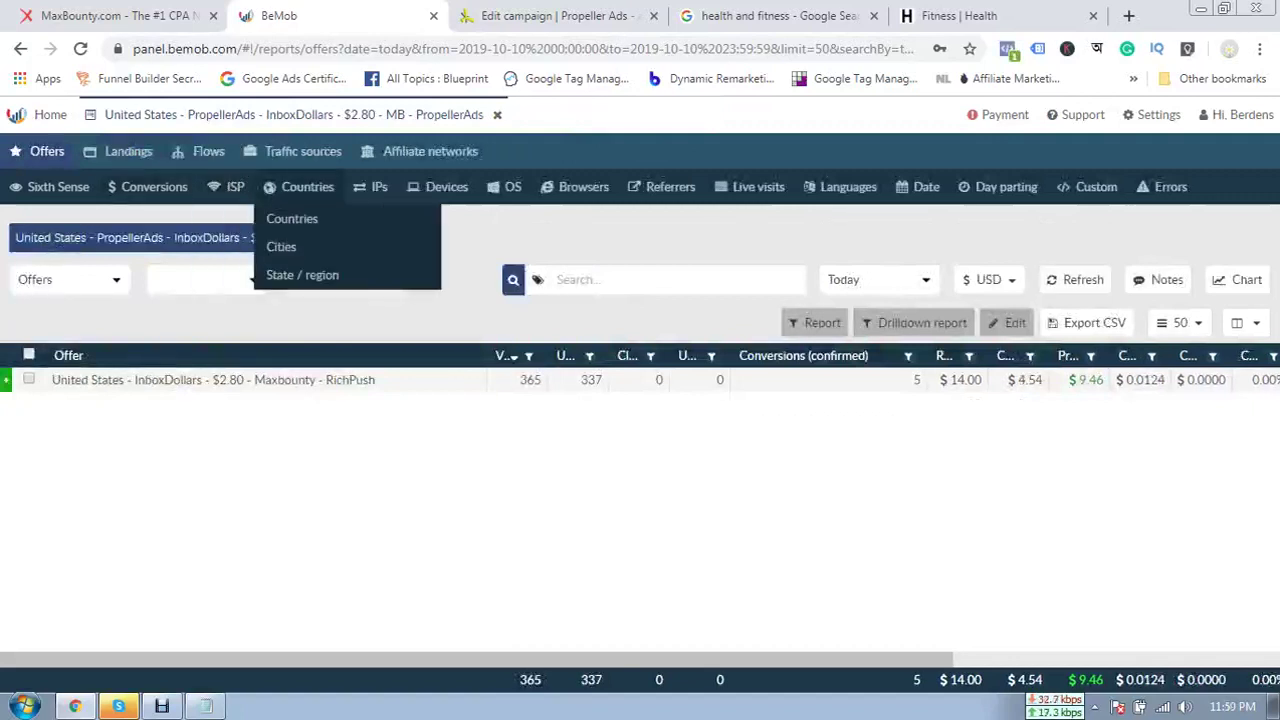
{"action": "left_click", "coordinate": [281, 246]}
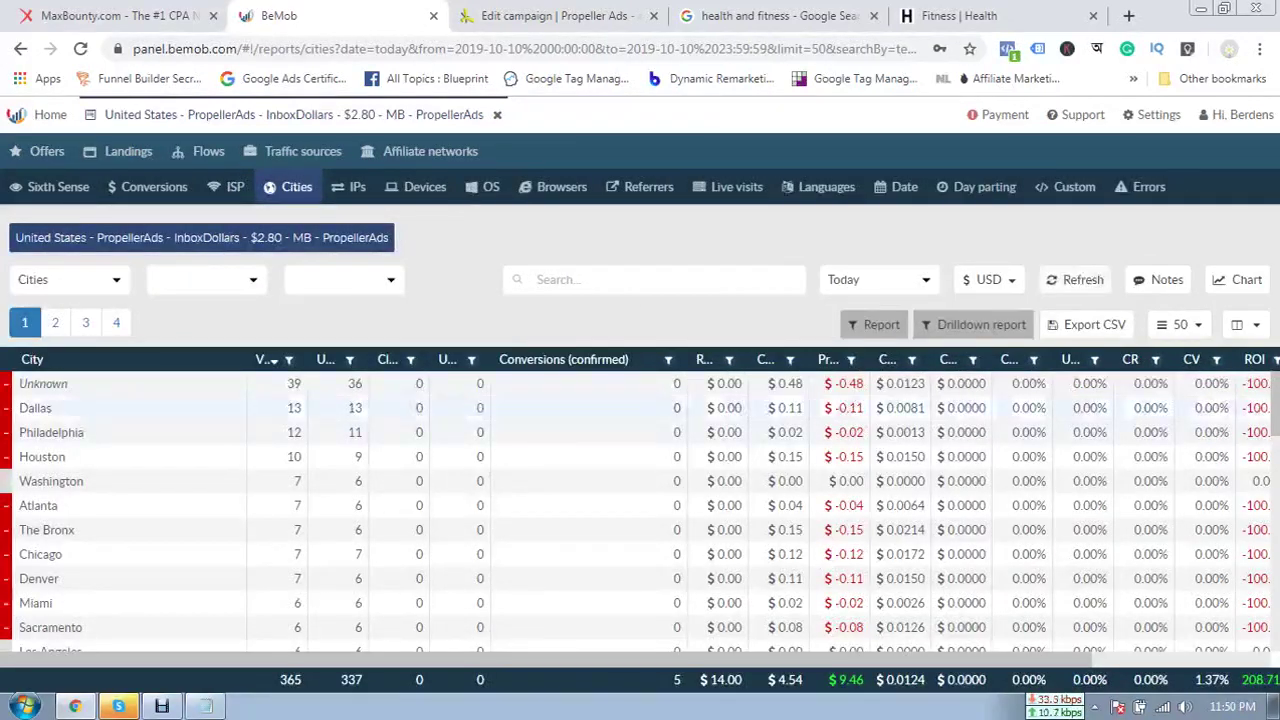
{"action": "scroll", "coordinate": [640, 512], "scroll_direction": "down", "scroll_amount": 1}
{"action": "scroll", "coordinate": [640, 500], "scroll_direction": "down", "scroll_amount": 2}
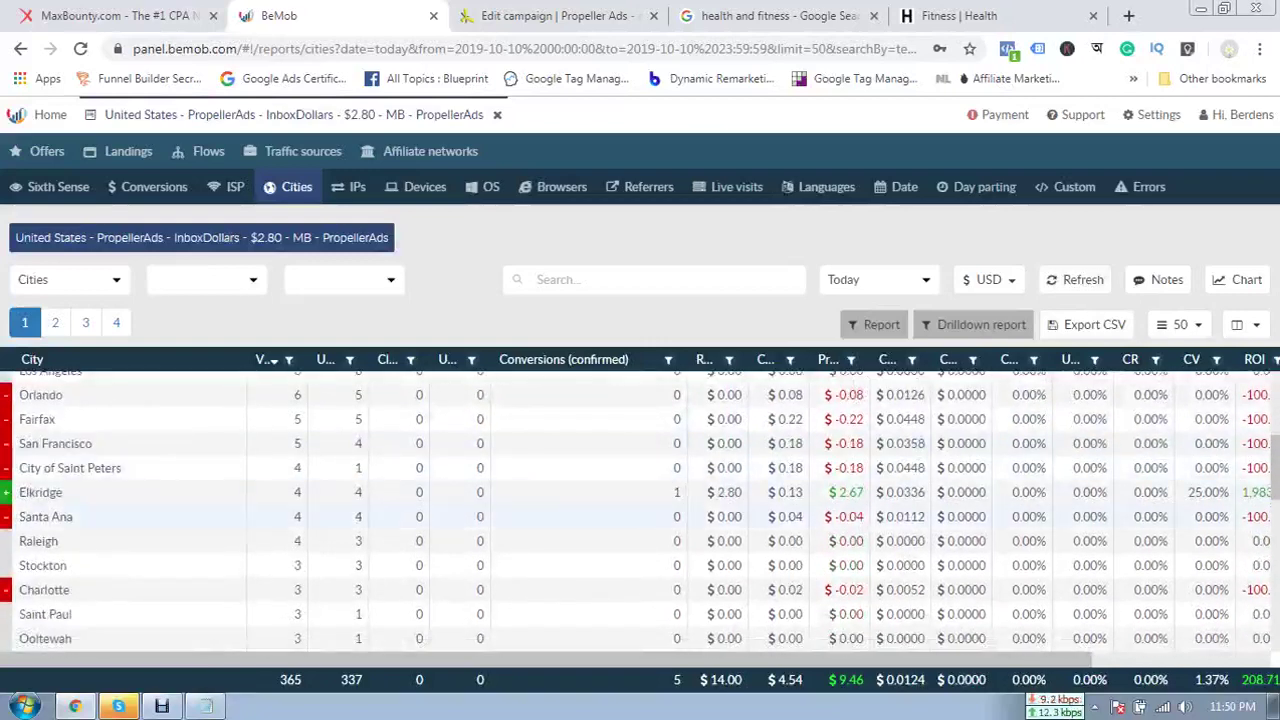
{"action": "scroll", "coordinate": [640, 512], "scroll_direction": "down", "scroll_amount": 6}
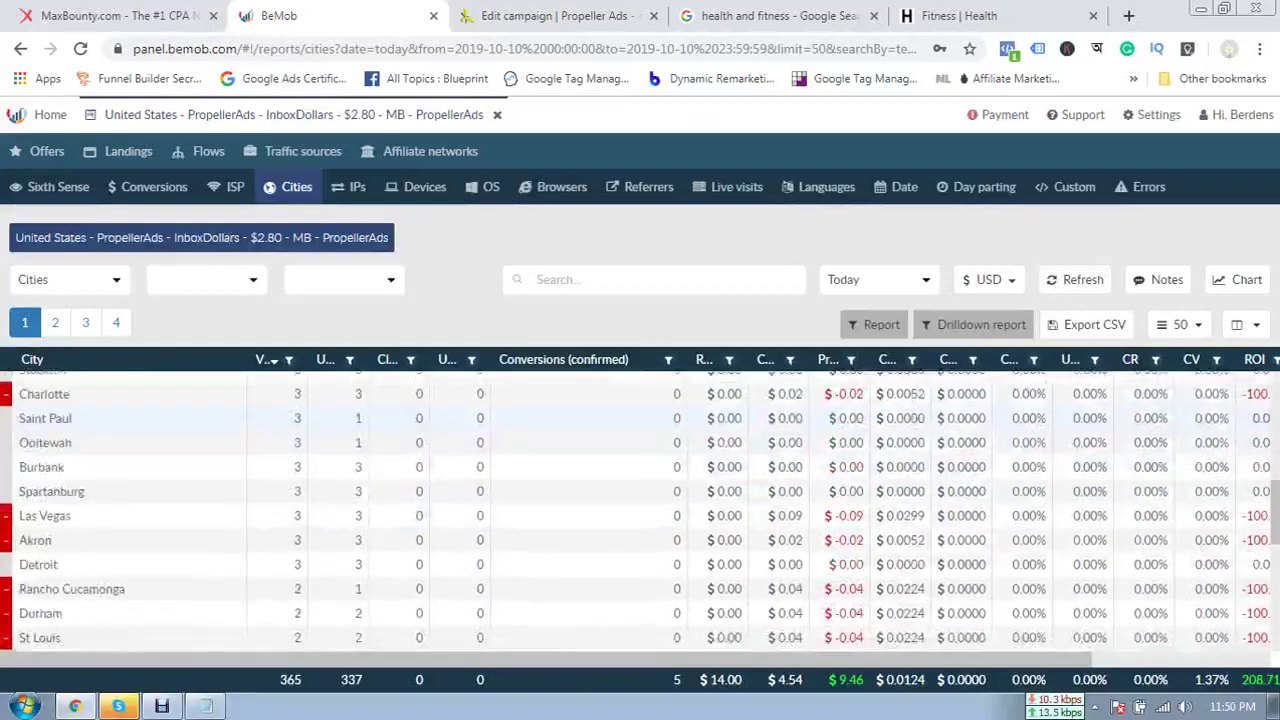
{"action": "scroll", "coordinate": [640, 512], "scroll_direction": "down", "scroll_amount": 1}
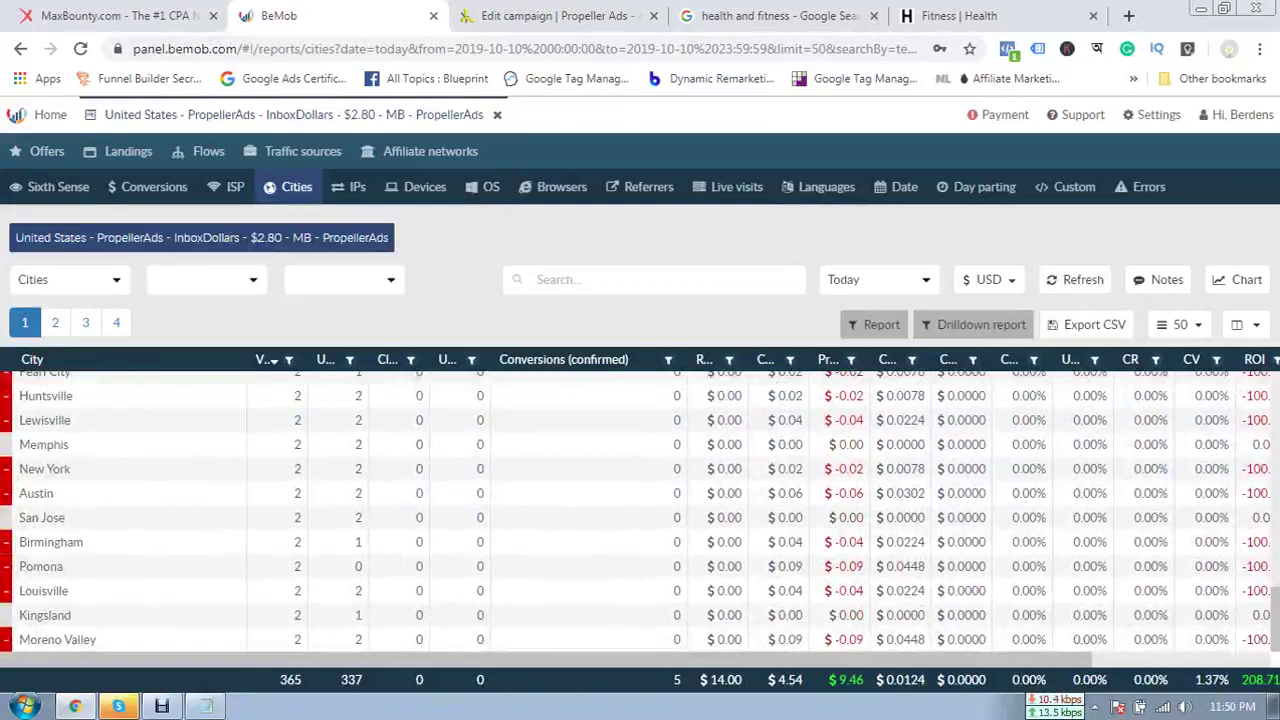
{"action": "scroll", "coordinate": [640, 512], "scroll_direction": "up", "scroll_amount": 4}
{"action": "scroll", "coordinate": [640, 500], "scroll_direction": "up", "scroll_amount": 6}
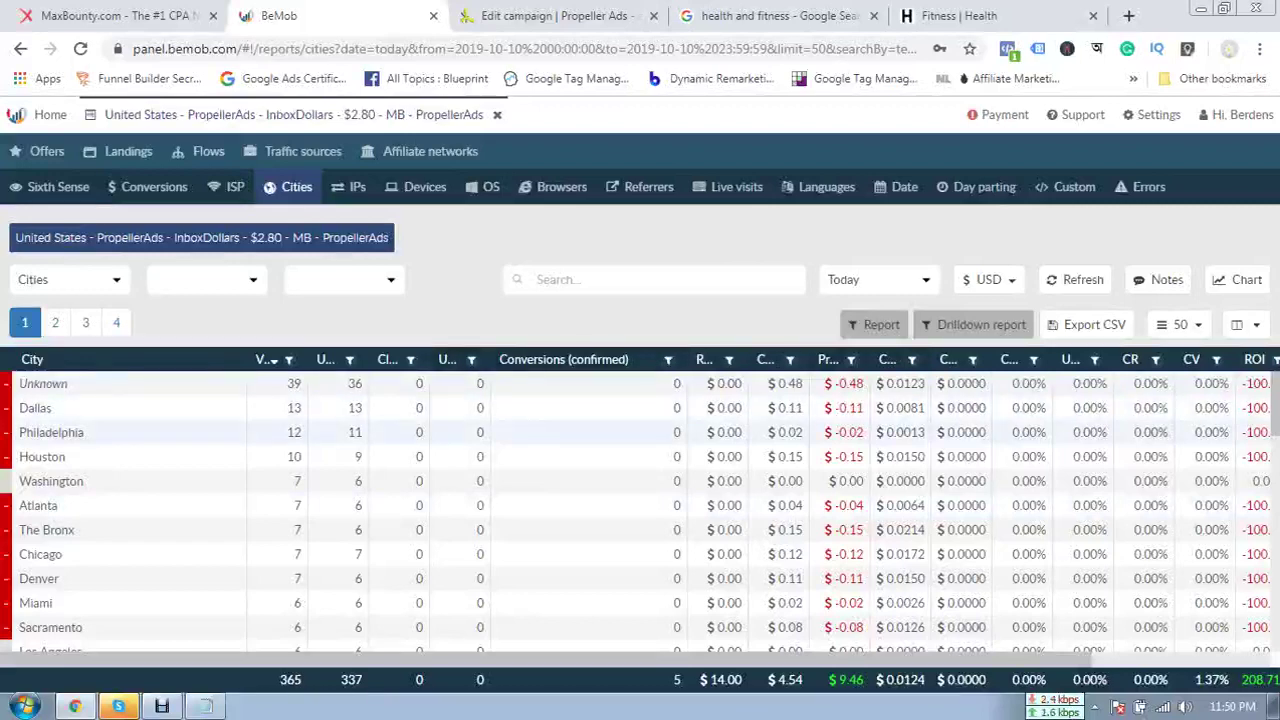
{"action": "scroll", "coordinate": [640, 500], "scroll_direction": "down", "scroll_amount": 4}
{"action": "scroll", "coordinate": [640, 500], "scroll_direction": "up", "scroll_amount": 3}
{"action": "scroll", "coordinate": [640, 500], "scroll_direction": "up", "scroll_amount": 1}
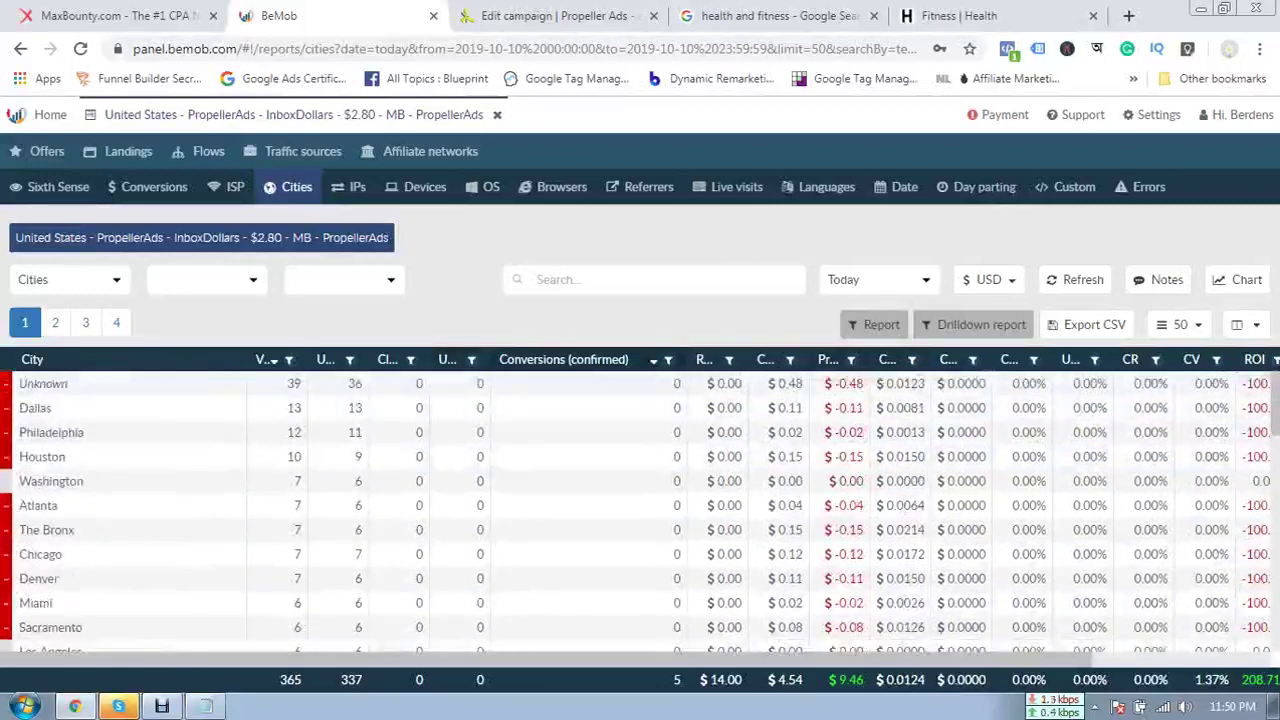
- Sort the cities by confirmed conversions, widen the Visits and Uniq. visits columns, and highlight the Columbia row followed by the Elkridge row
{"action": "left_click", "coordinate": [580, 360]}
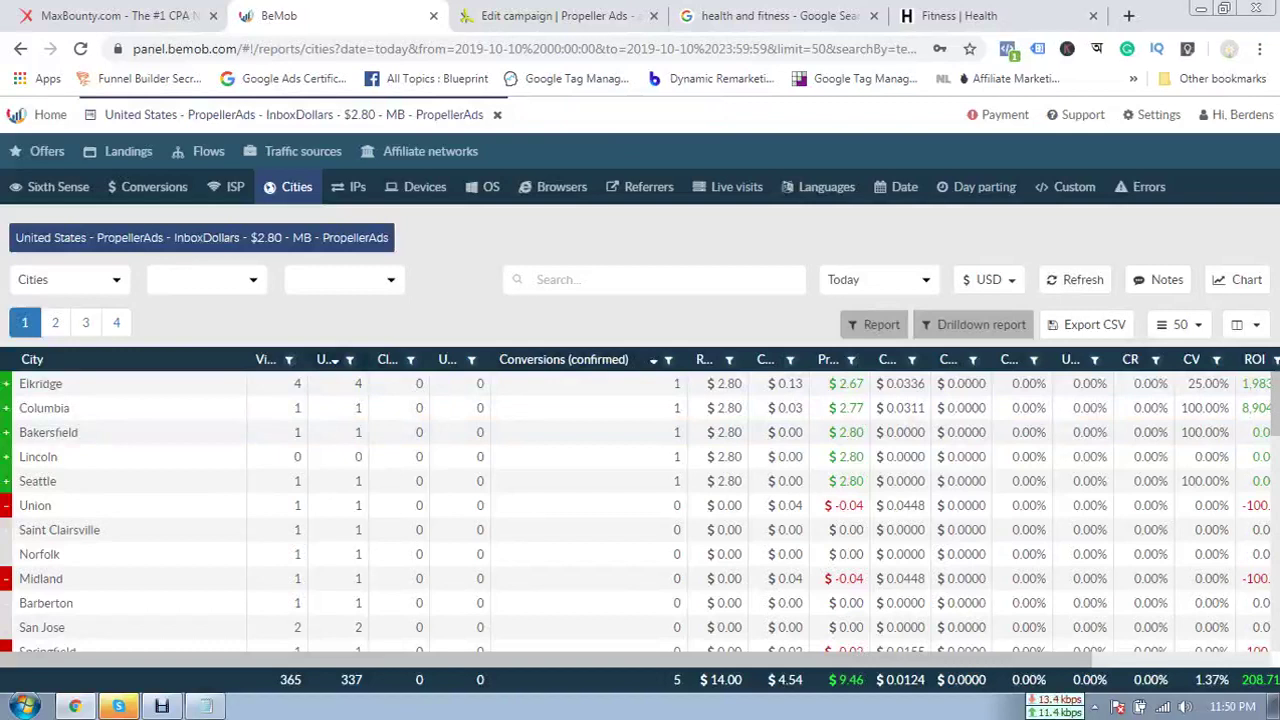
{"action": "left_click_drag", "start_coordinate": [369, 360], "coordinate": [446, 360]}
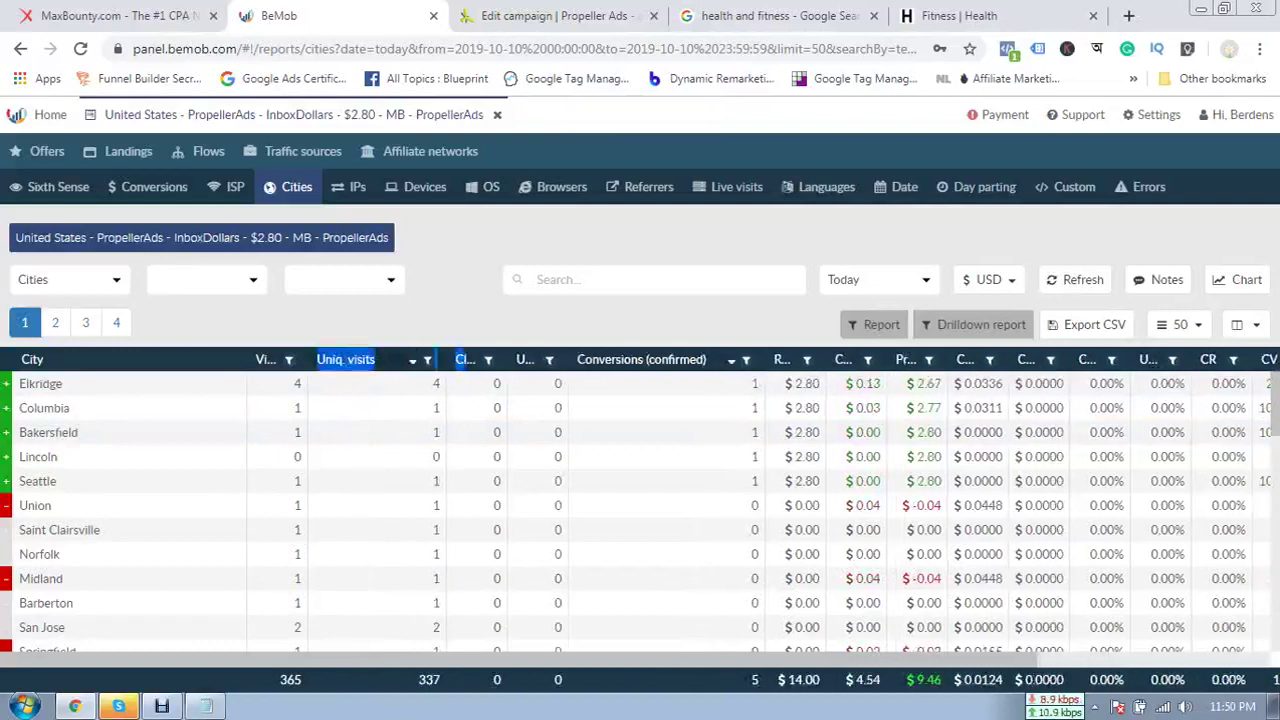
{"action": "left_click_drag", "start_coordinate": [765, 359], "coordinate": [695, 359]}
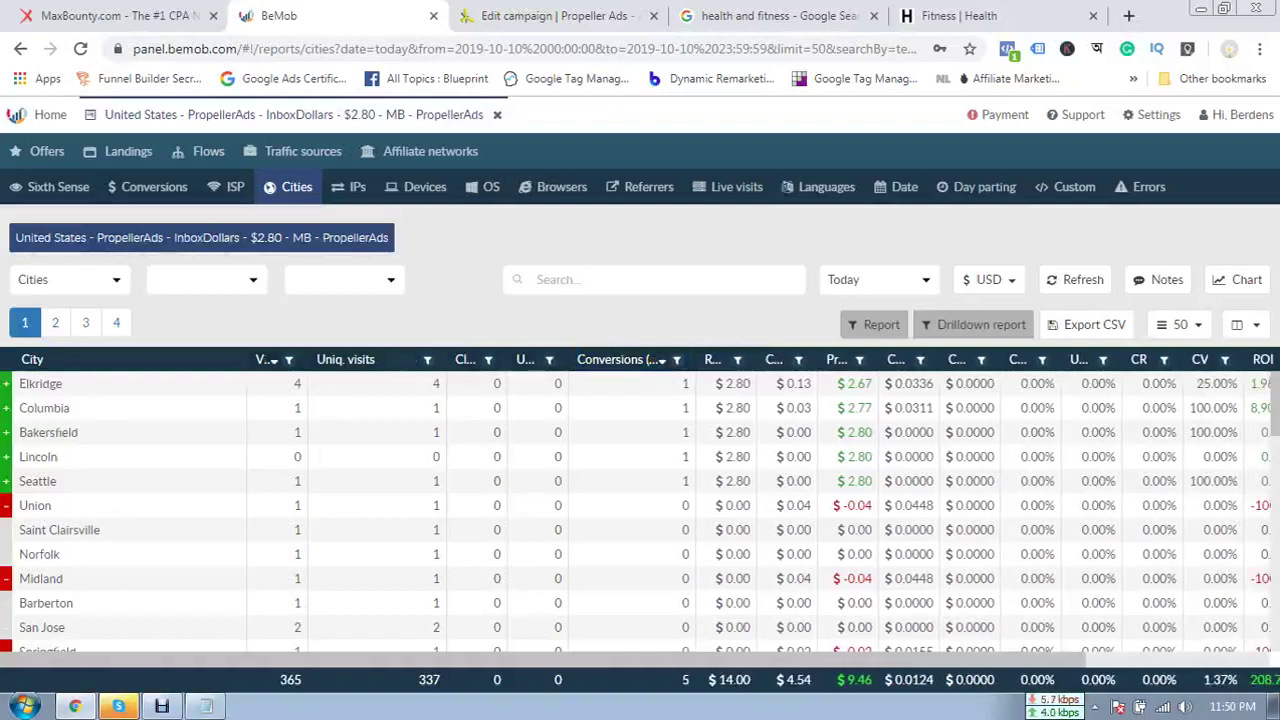
{"action": "left_click_drag", "start_coordinate": [300, 359], "coordinate": [328, 359]}
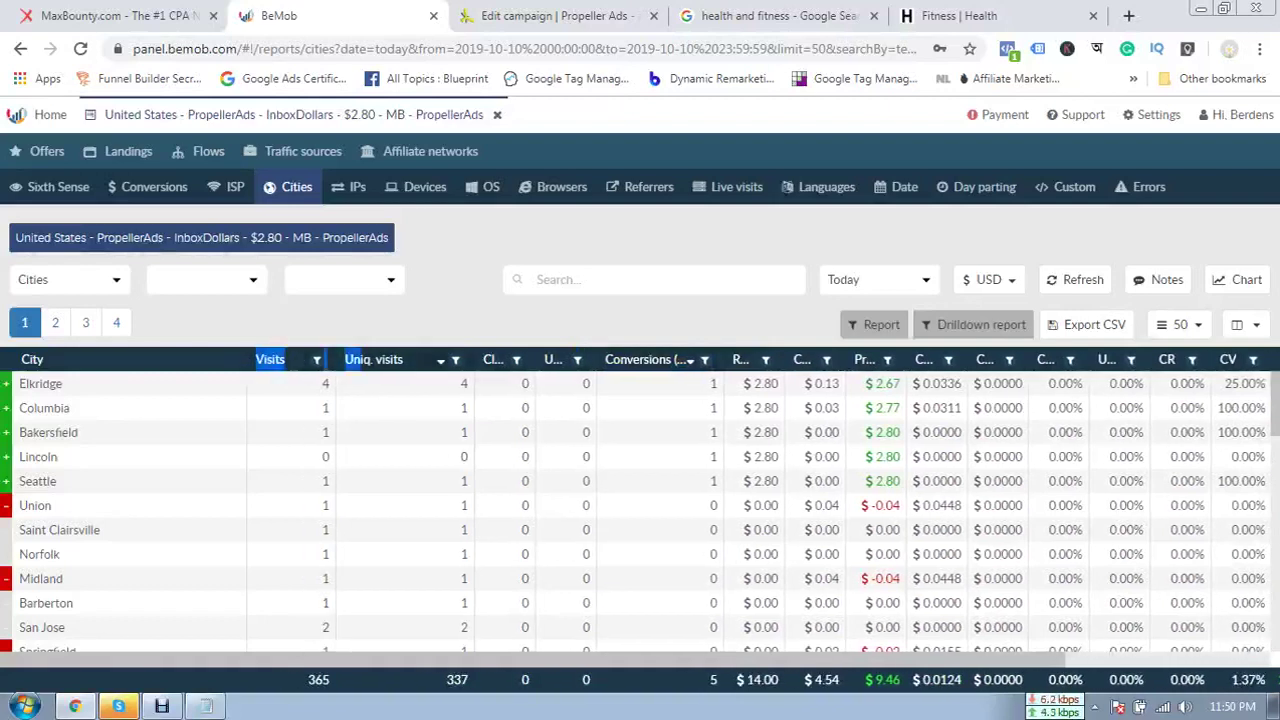
{"action": "mouse_move", "coordinate": [473, 359]}
{"action": "left_mouse_down"}
{"action": "mouse_move", "coordinate": [430, 359]}
{"action": "mouse_move", "coordinate": [450, 359]}
{"action": "left_mouse_up"}
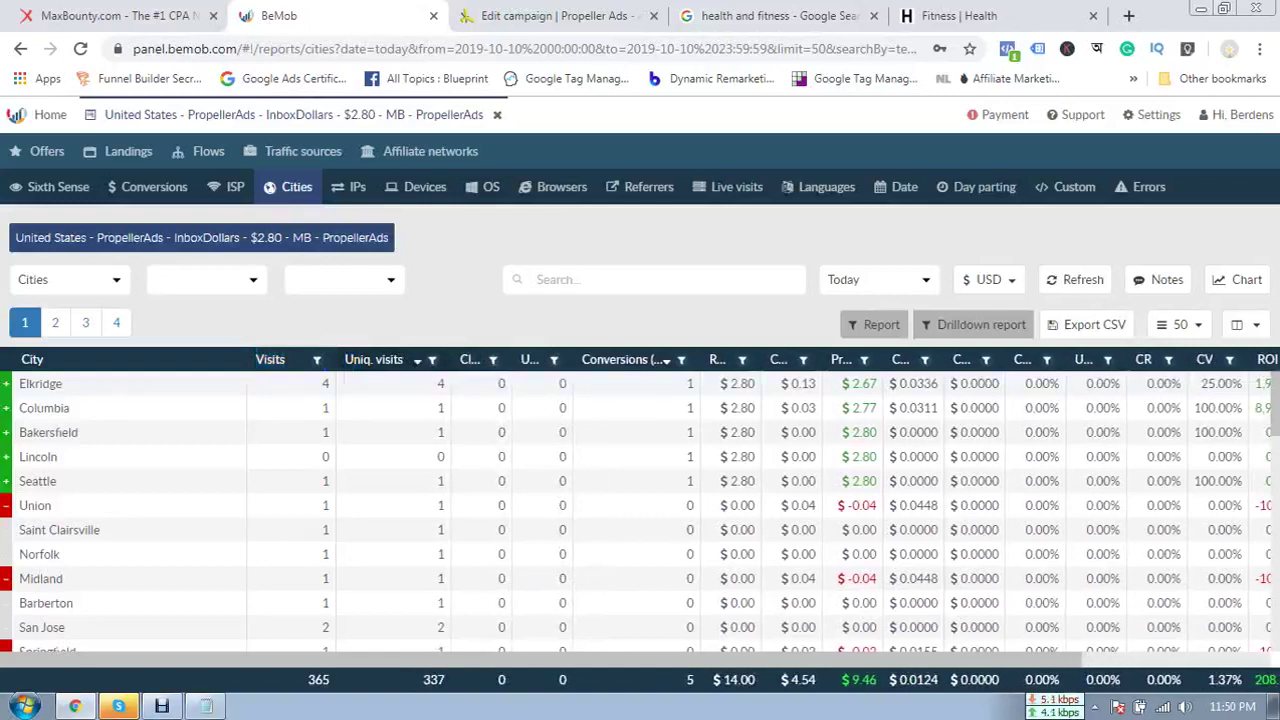
{"action": "mouse_move", "coordinate": [340, 359]}
{"action": "left_mouse_down"}
{"action": "mouse_move", "coordinate": [321, 359]}
{"action": "mouse_move", "coordinate": [332, 359]}
{"action": "left_mouse_up"}
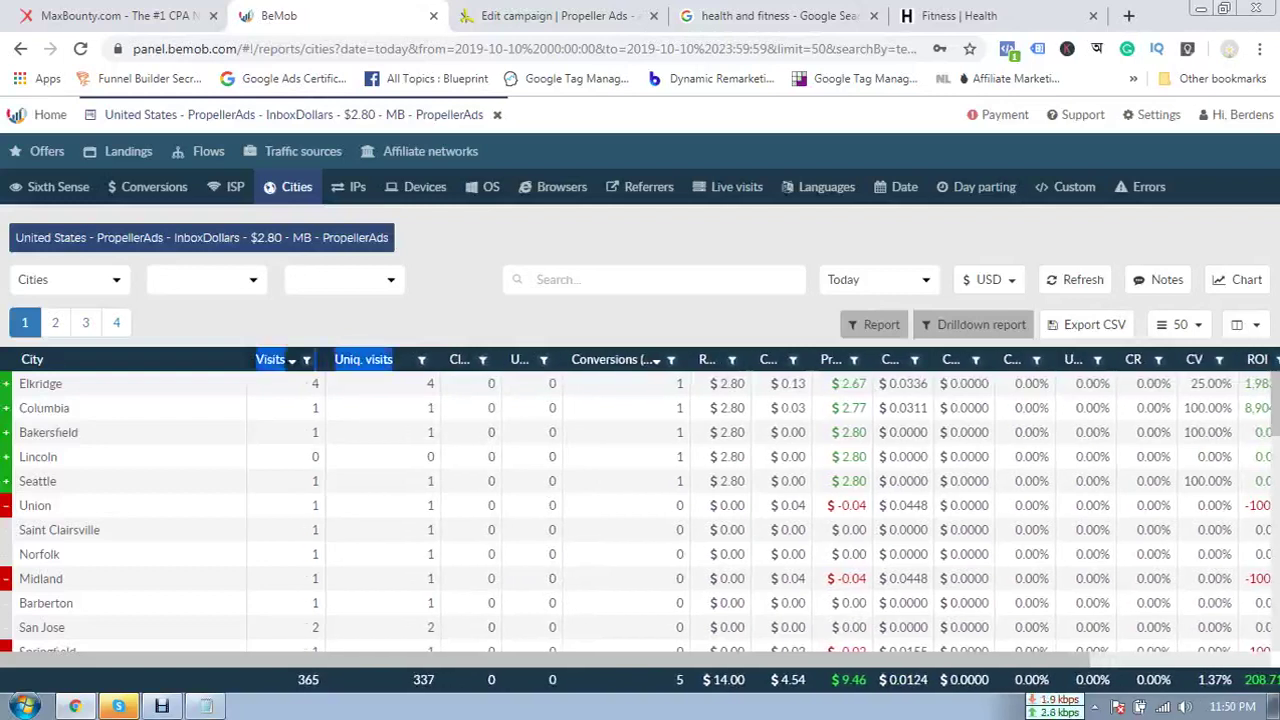
{"action": "left_click", "coordinate": [318, 408]}
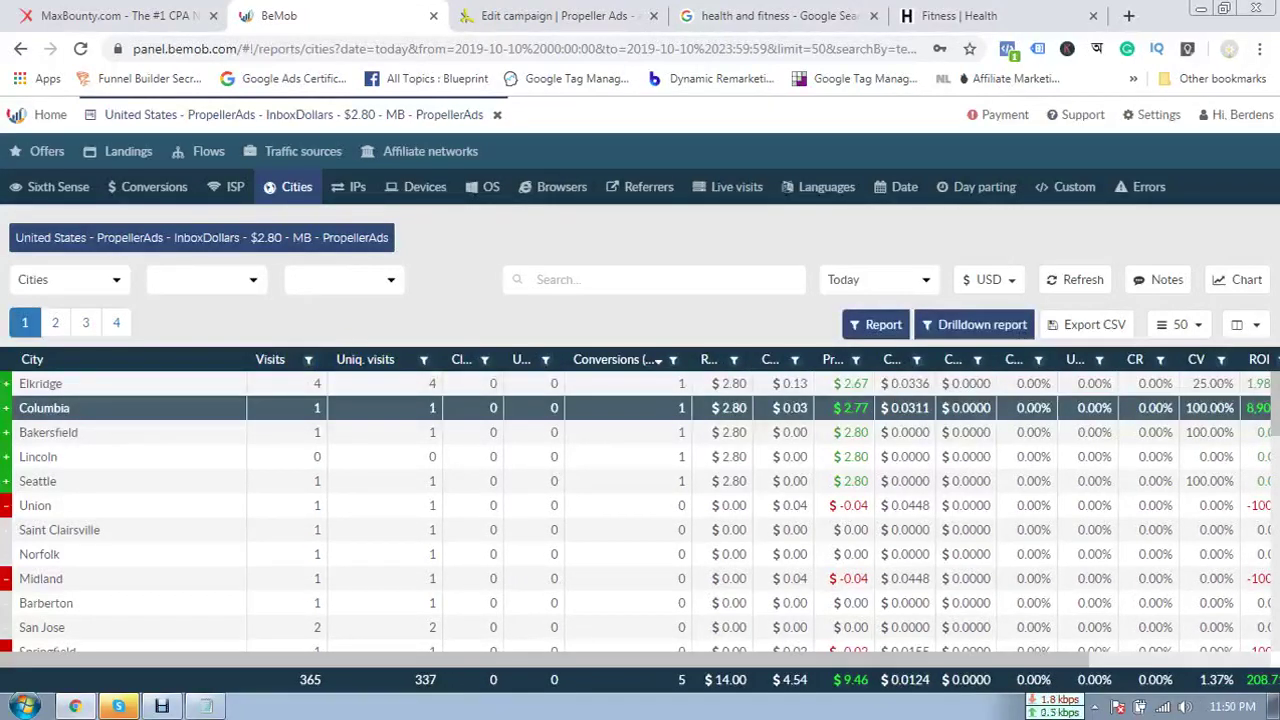
{"action": "left_click", "coordinate": [318, 384]}
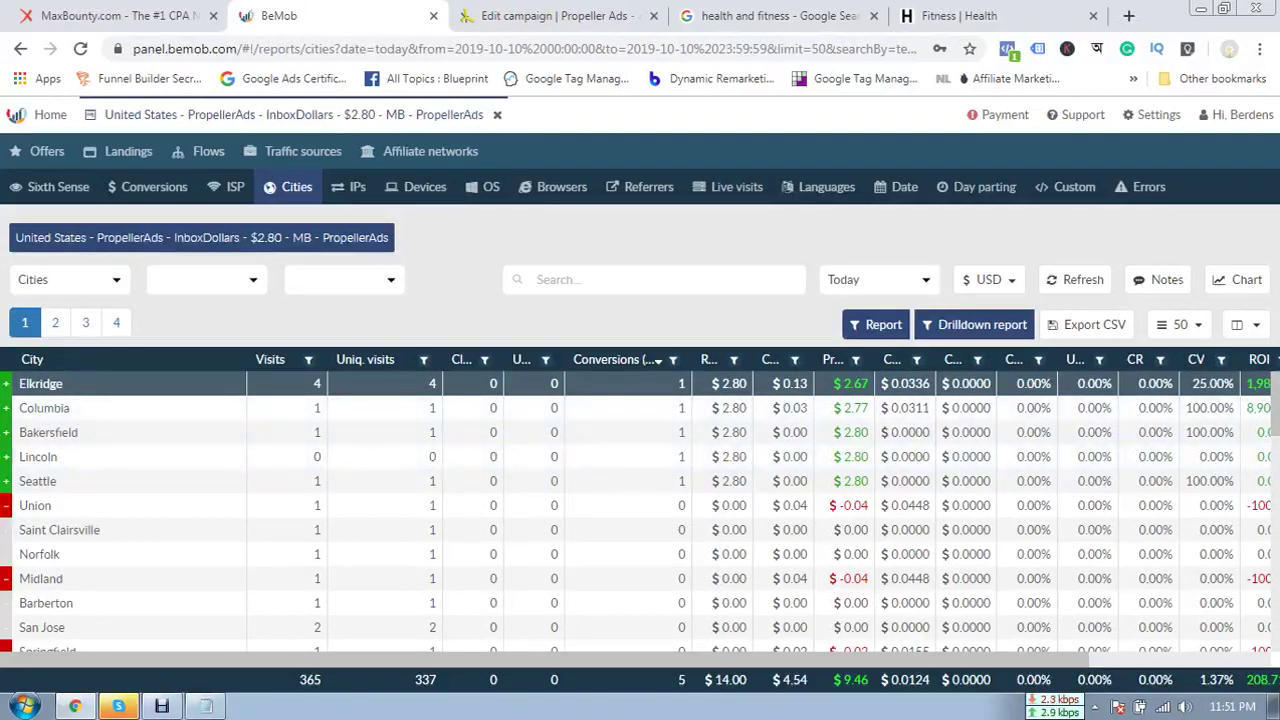
- View the InboxDollars campaign's report by operating system and by browser
{"action": "mouse_move", "coordinate": [484, 188]}
{"action": "left_click", "coordinate": [476, 218]}
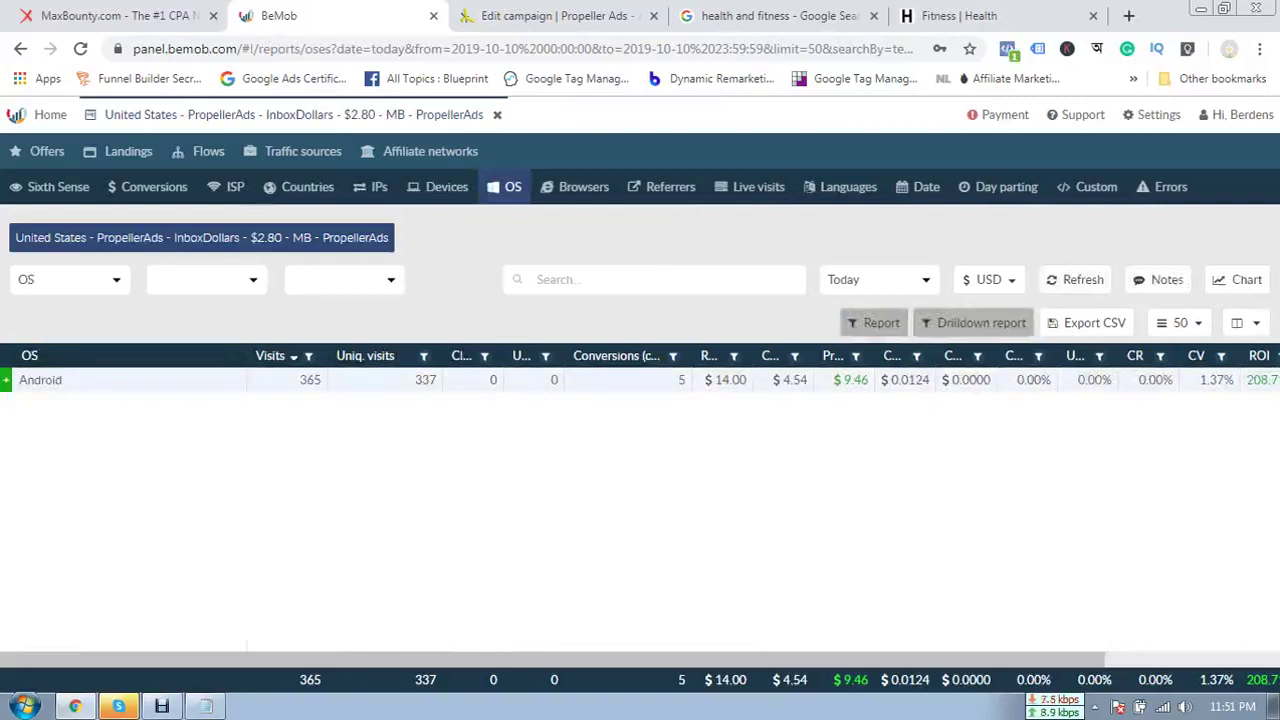
{"action": "mouse_move", "coordinate": [583, 187]}
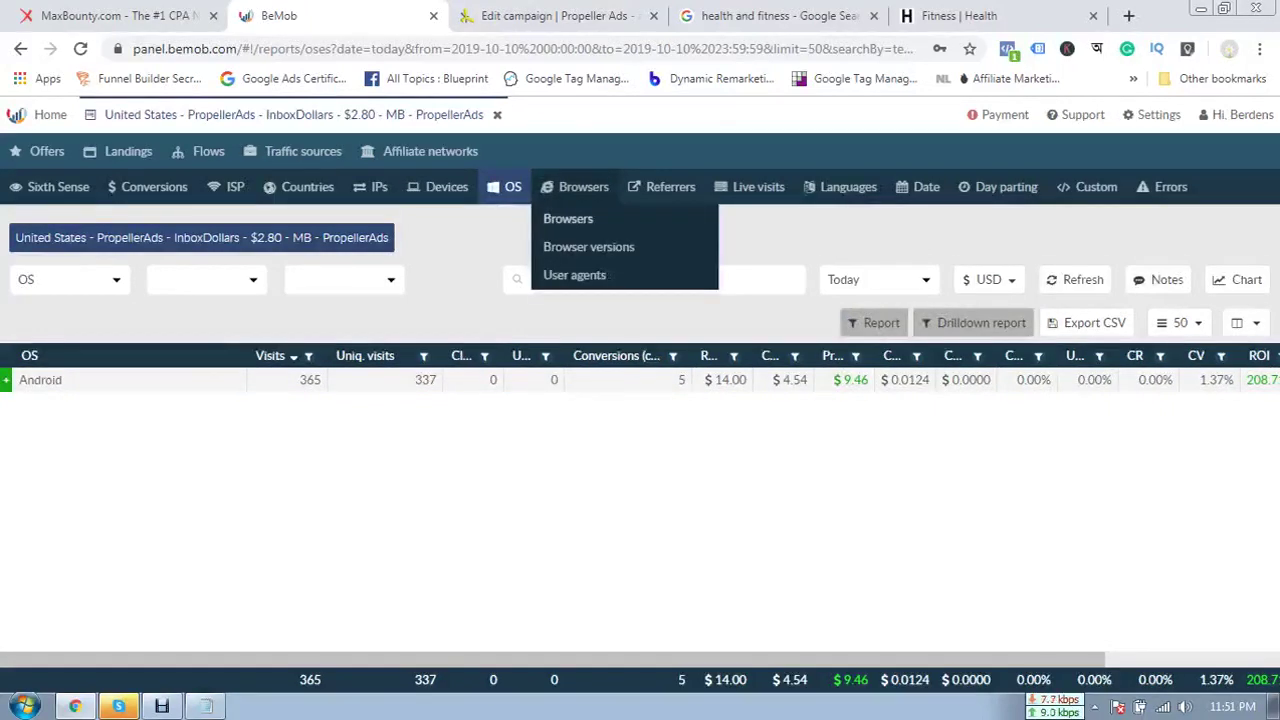
{"action": "left_click", "coordinate": [568, 218]}
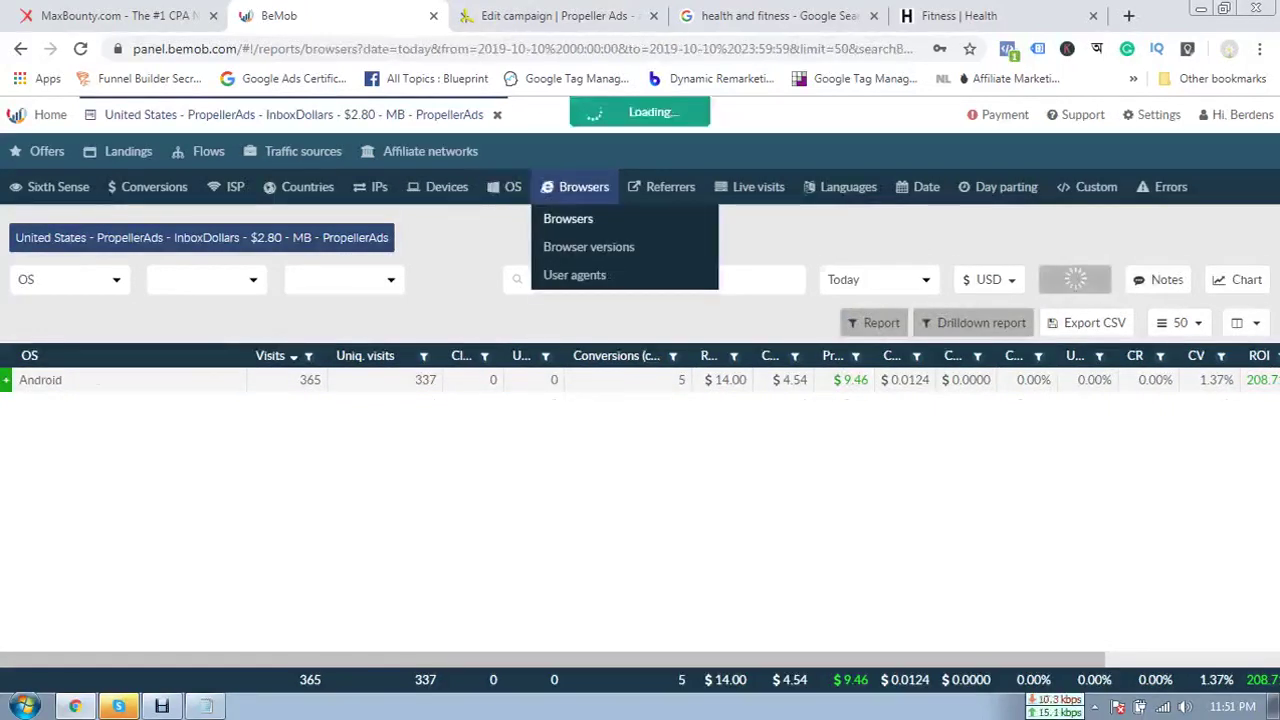